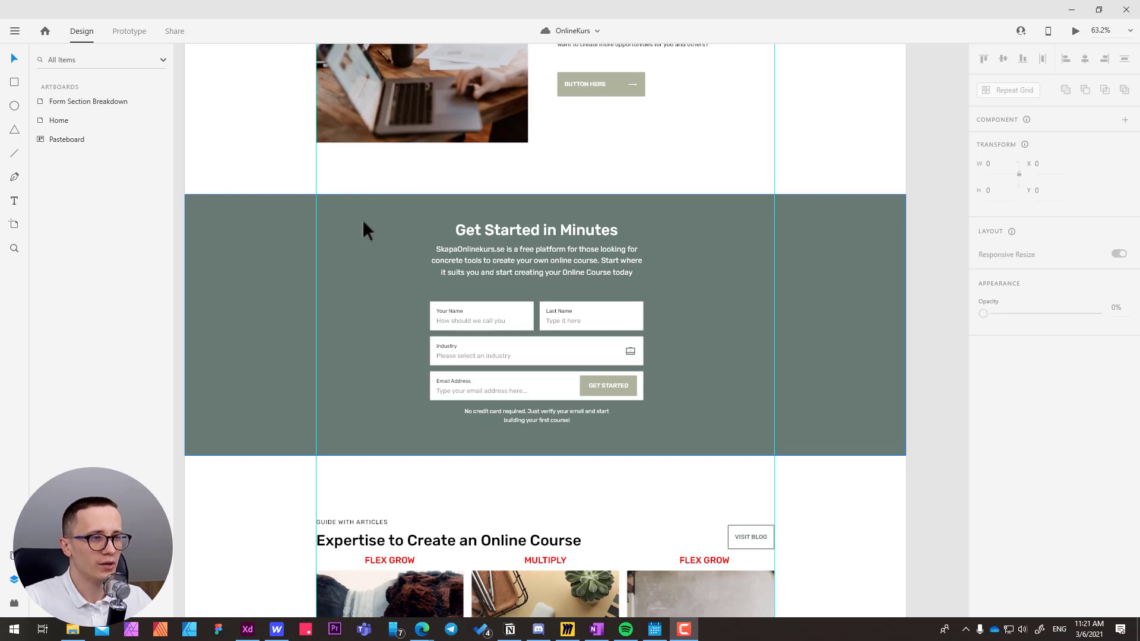
# Examine the "Get Started in Minutes" form section on the Home artboard, including its input fields up close.
pyautogui.click(365, 229)
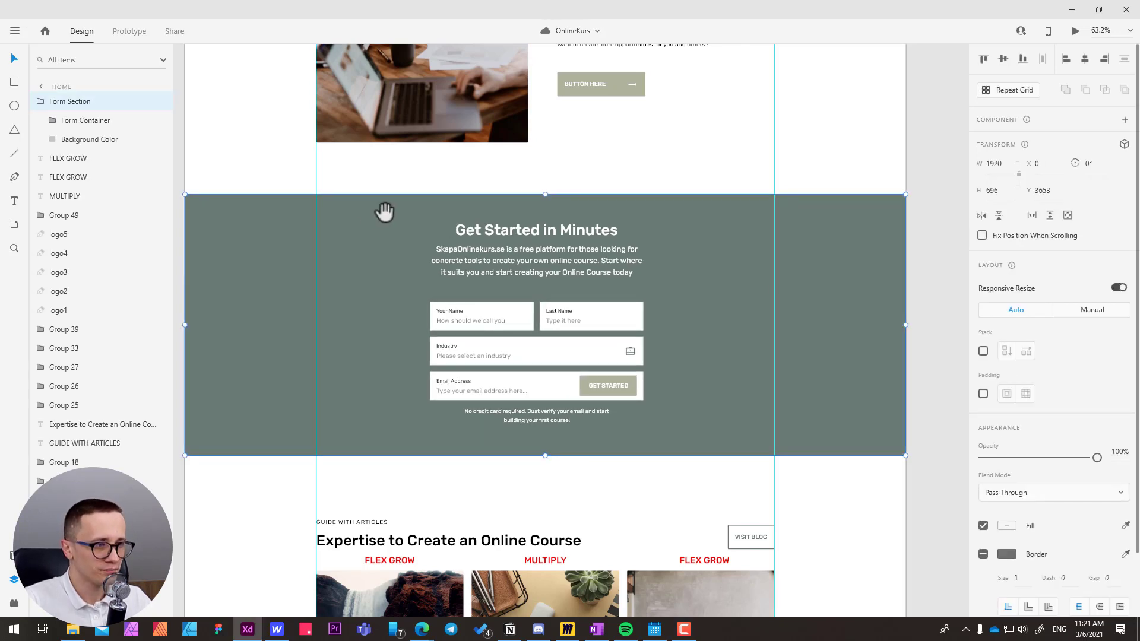
pyautogui.click(447, 174)
pyautogui.moveTo(507, 277); pyautogui.dragTo(489, 249)
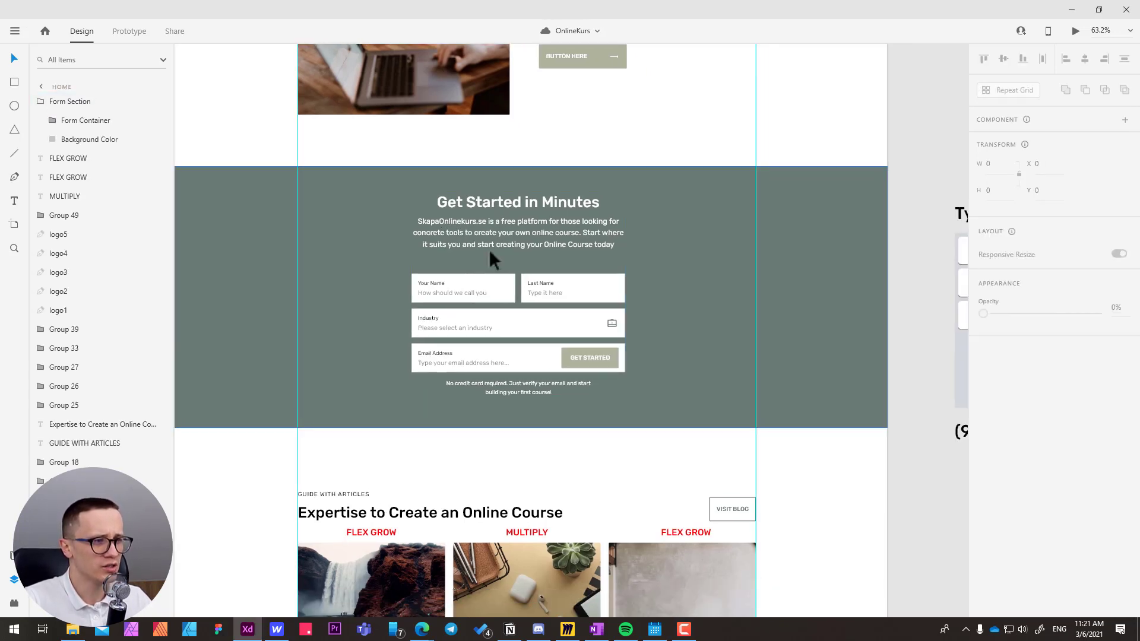
pyautogui.scroll(5, 490, 249)
pyautogui.scroll(-1, 448, 216)
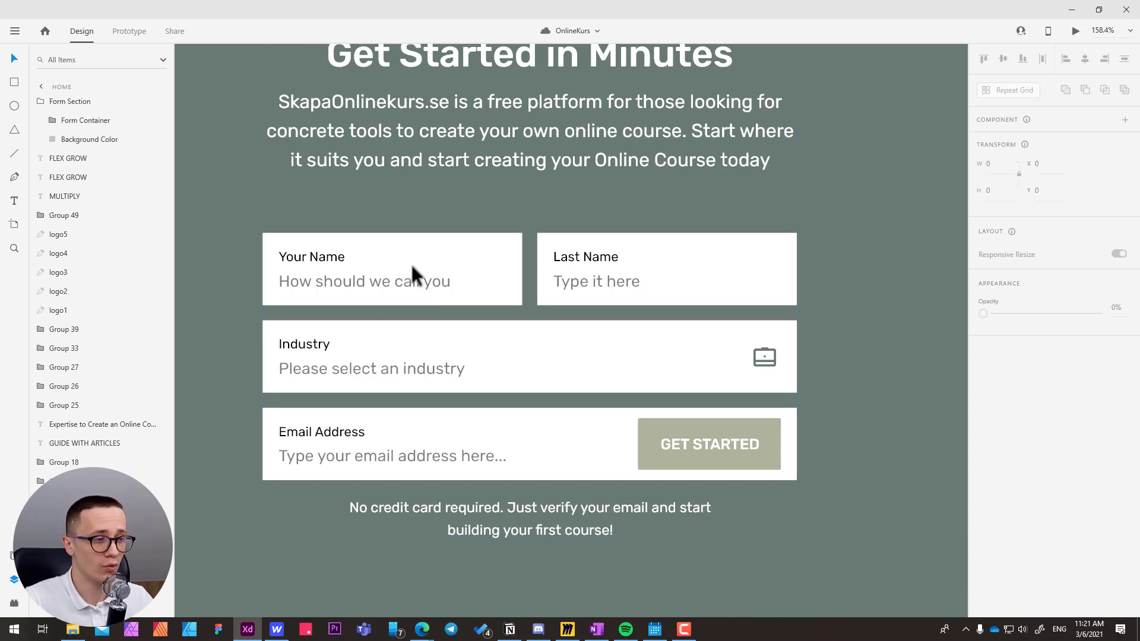
pyautogui.scroll(-4, 424, 250)
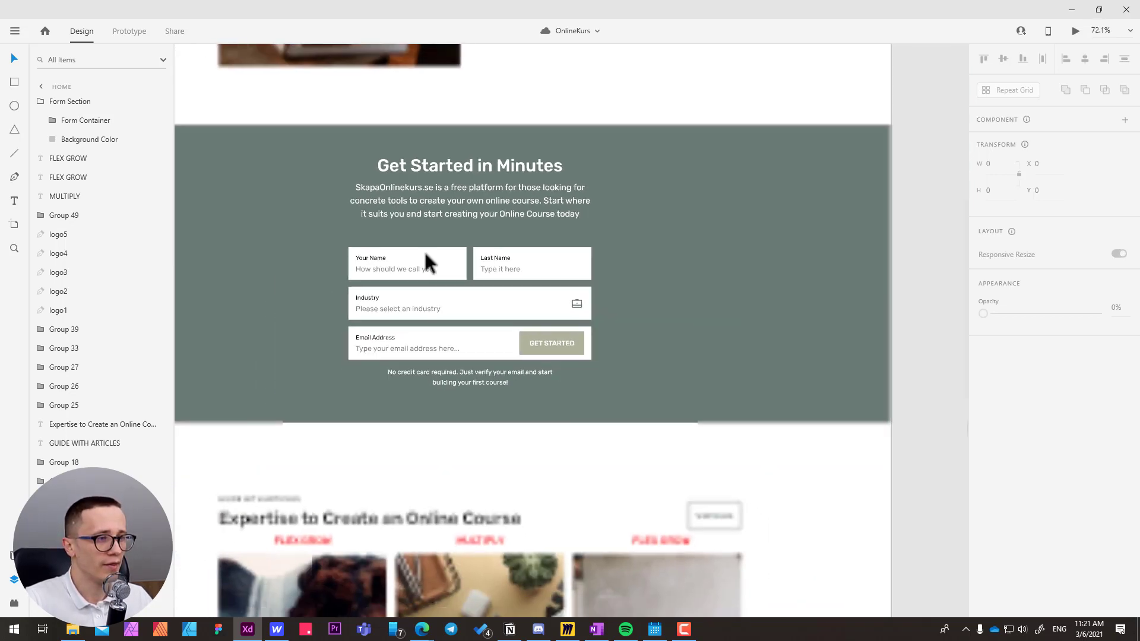
pyautogui.scroll(-1, 424, 251)
# View the keyboard type references, such as Phone and Plain, placed beside the Home artboard.
pyautogui.hscroll(10, 506, 196)
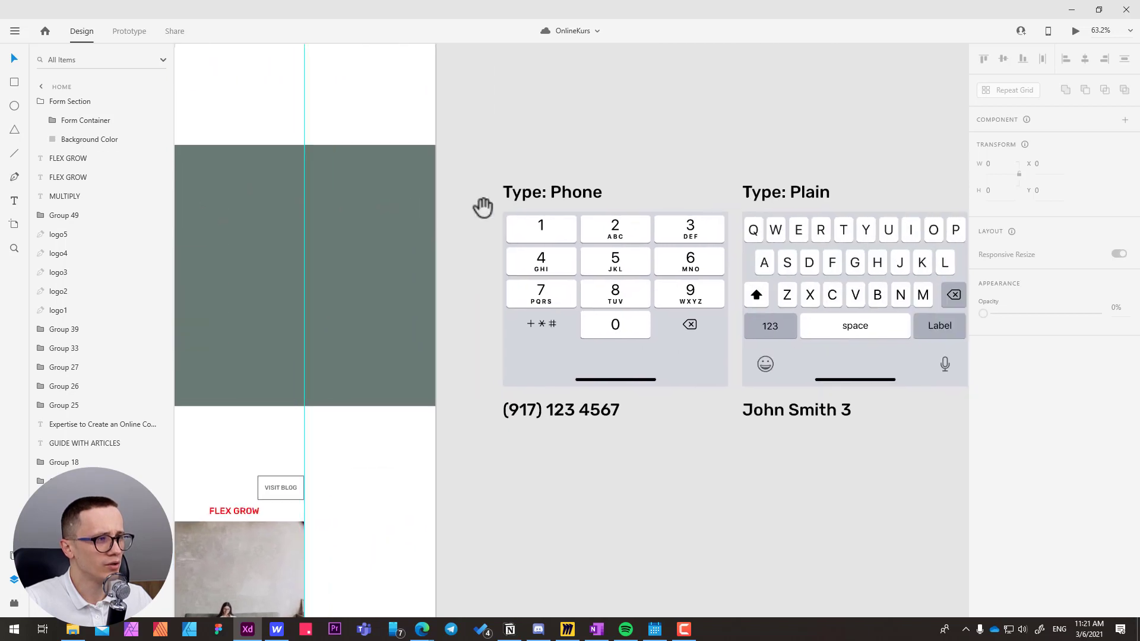
pyautogui.hscroll(4, 482, 206)
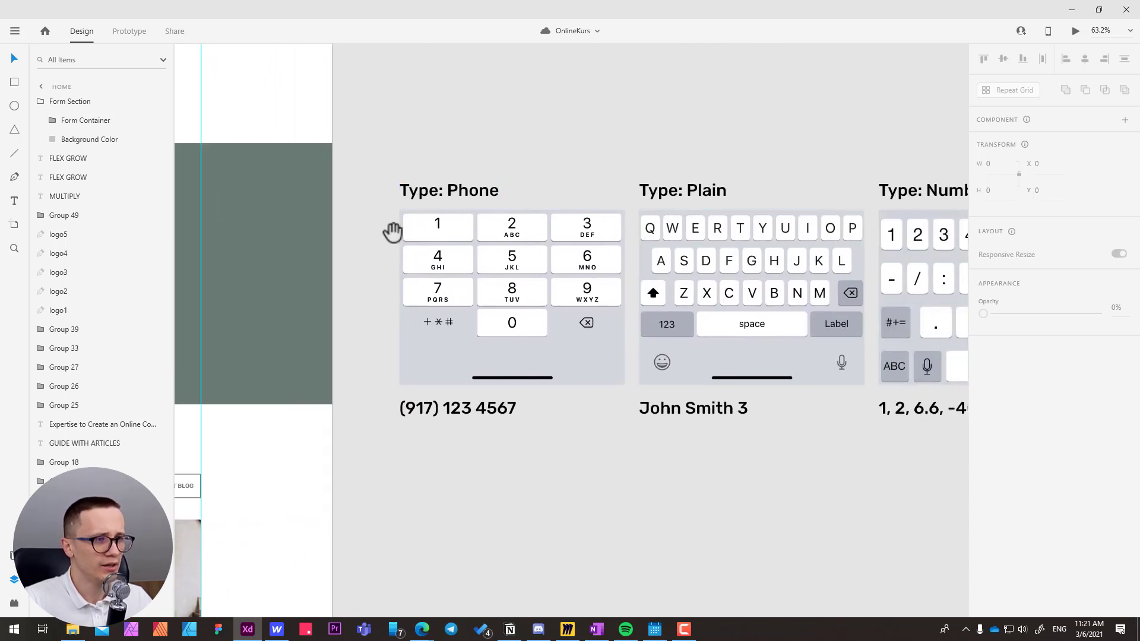
pyautogui.hscroll(-20, 393, 232)
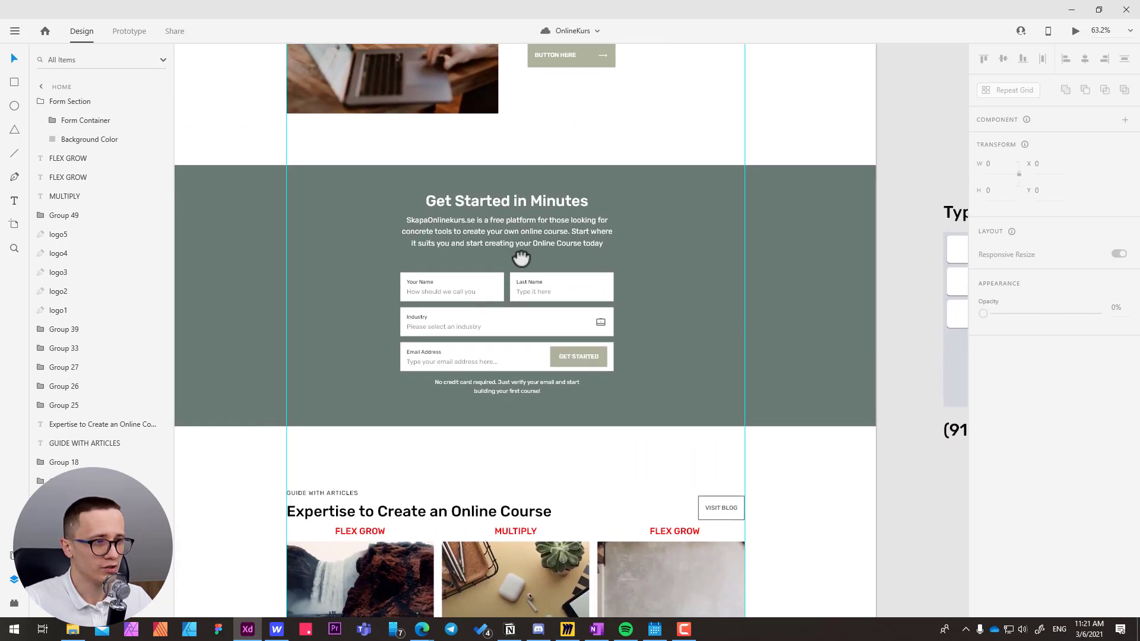
# Bring the Form Section Breakdown artboard into view and select its Form Section group to examine it.
pyautogui.hscroll(-20, 521, 258)
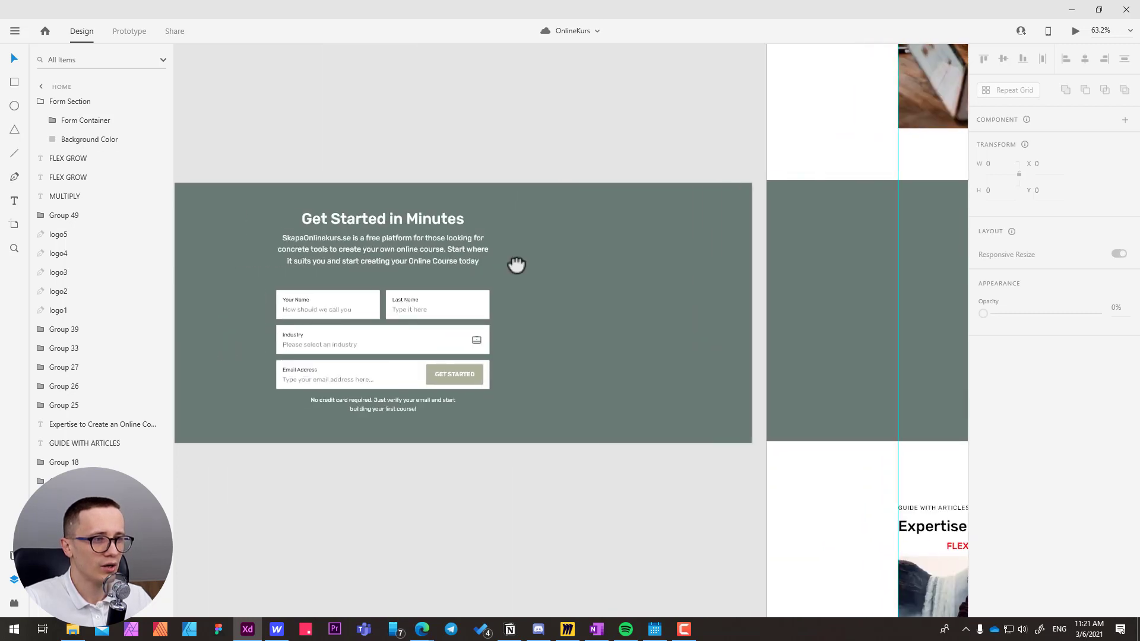
pyautogui.moveTo(517, 265); pyautogui.dragTo(560, 262)
pyautogui.moveTo(310, 212); pyautogui.dragTo(354, 212)
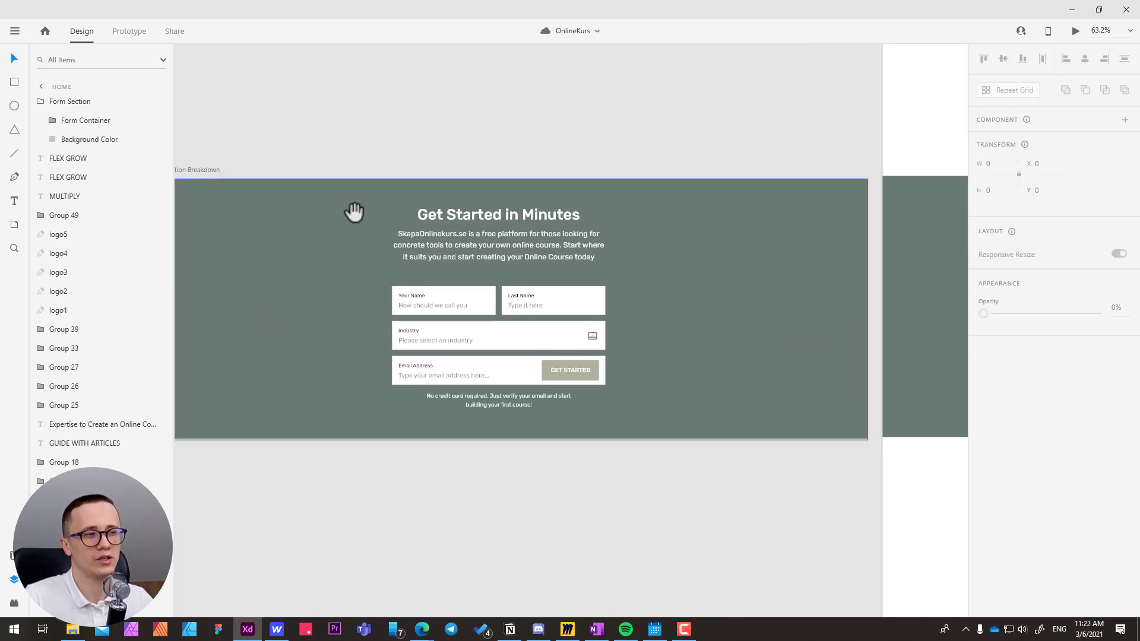
pyautogui.moveTo(347, 217); pyautogui.dragTo(377, 205)
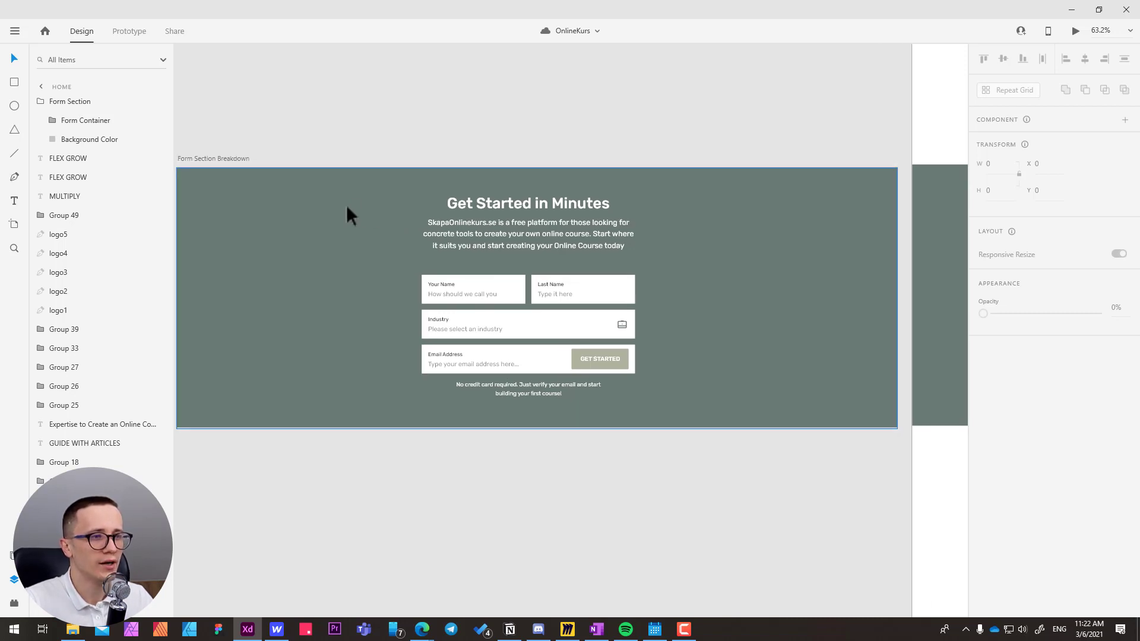
pyautogui.click(325, 208)
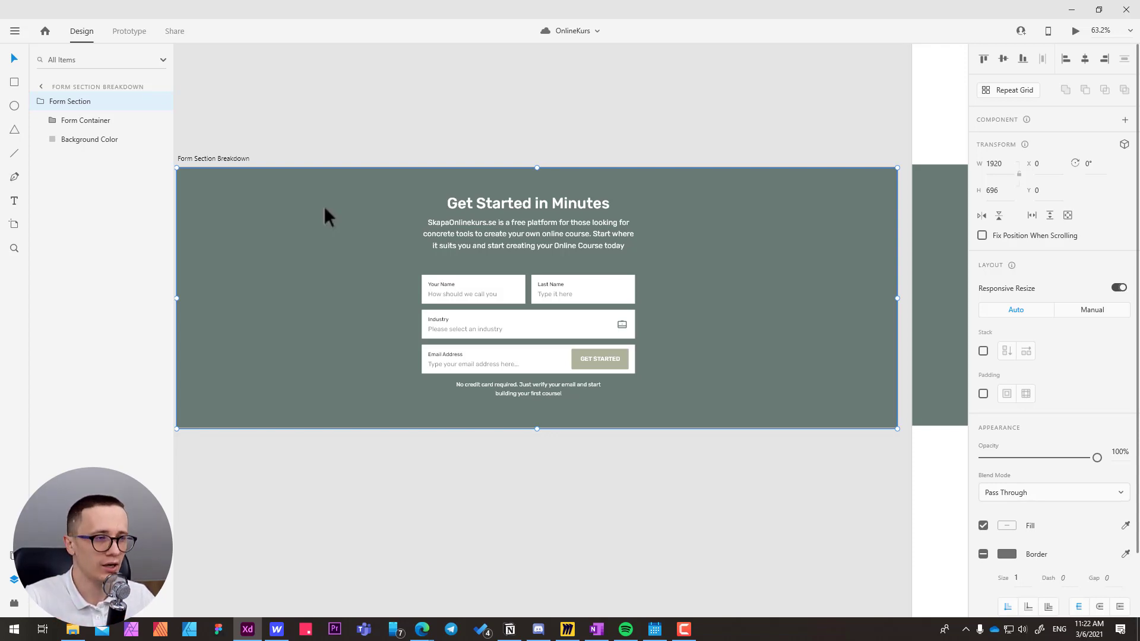
pyautogui.moveTo(504, 138); pyautogui.dragTo(390, 137)
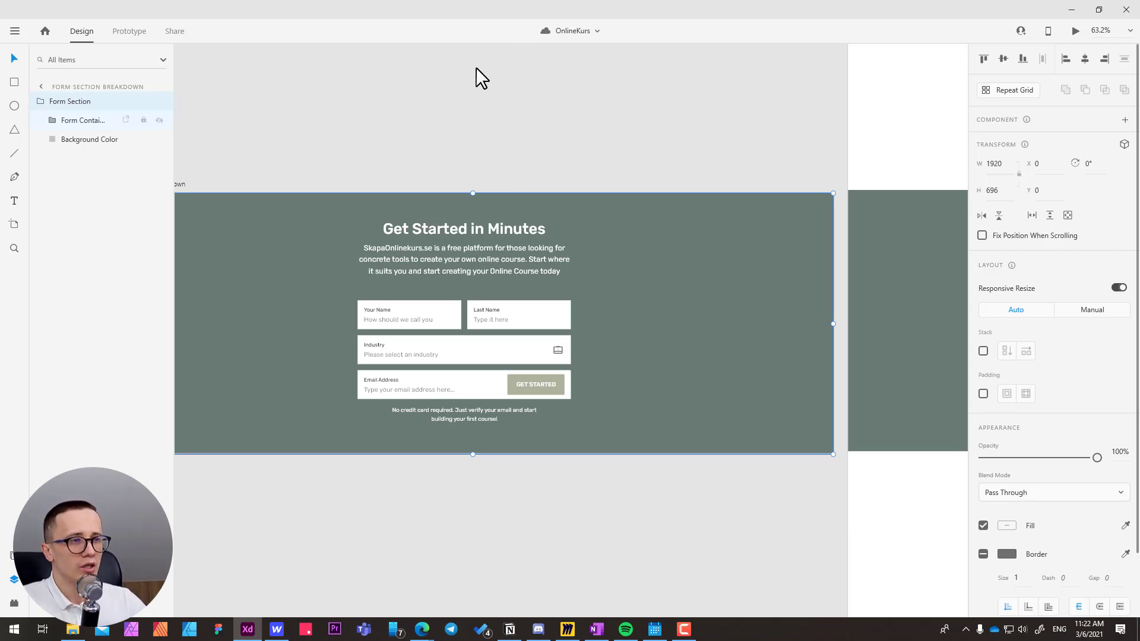
pyautogui.moveTo(356, 148); pyautogui.dragTo(438, 146)
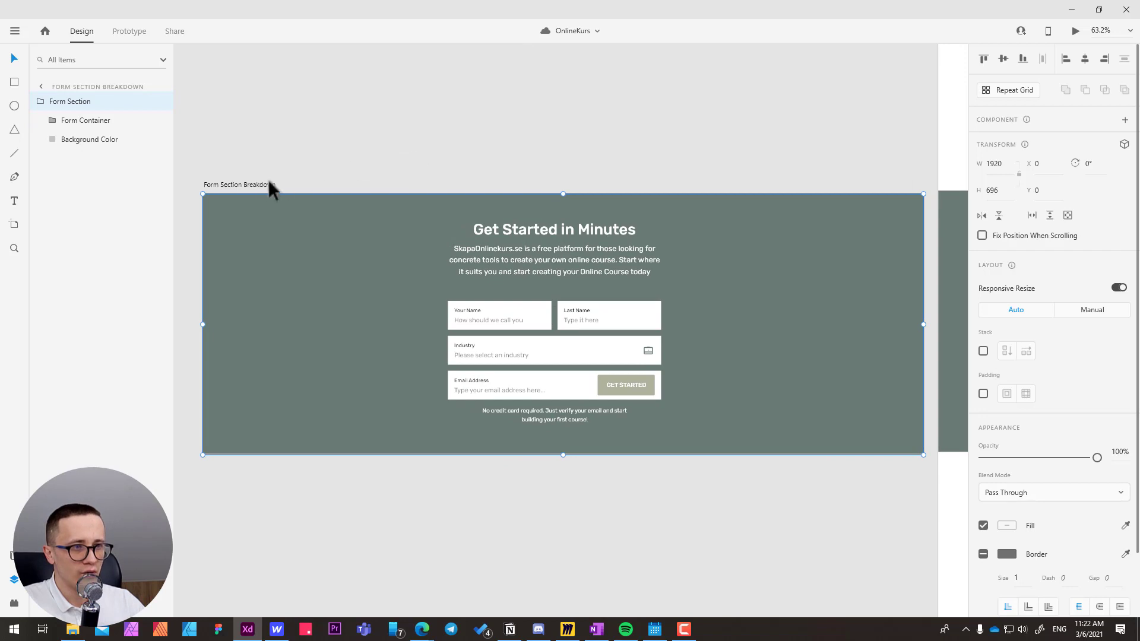
# Move the Form Section Breakdown artboard away from Home to about X -1981, Y 2277, and save the document.
pyautogui.moveTo(253, 183); pyautogui.dragTo(232, 199)
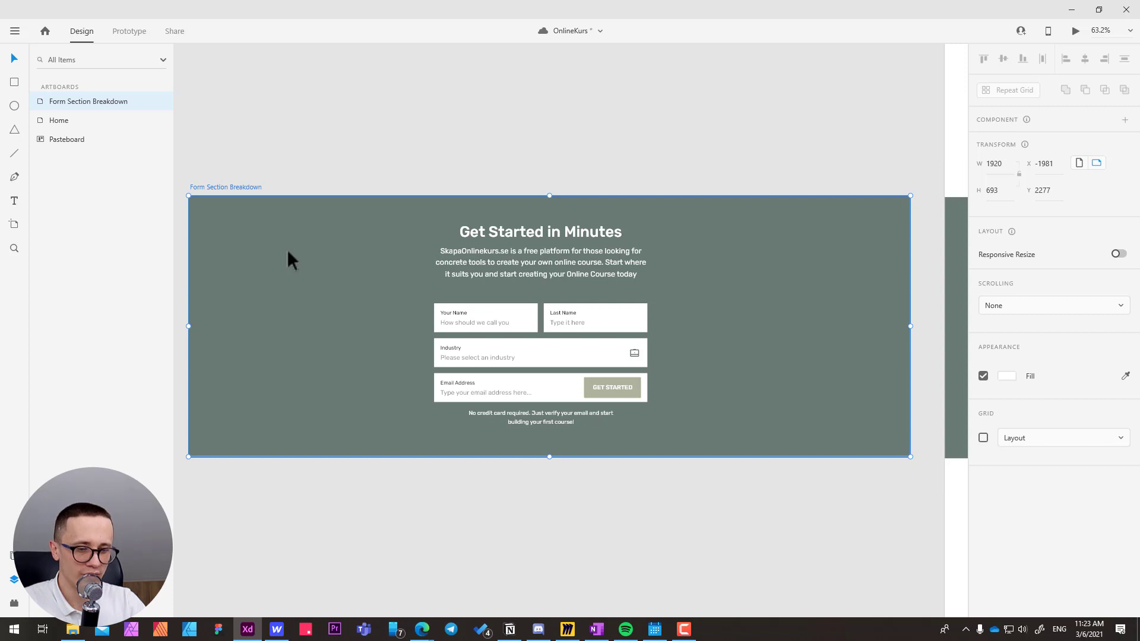
pyautogui.hotkey('ctrl', 's')
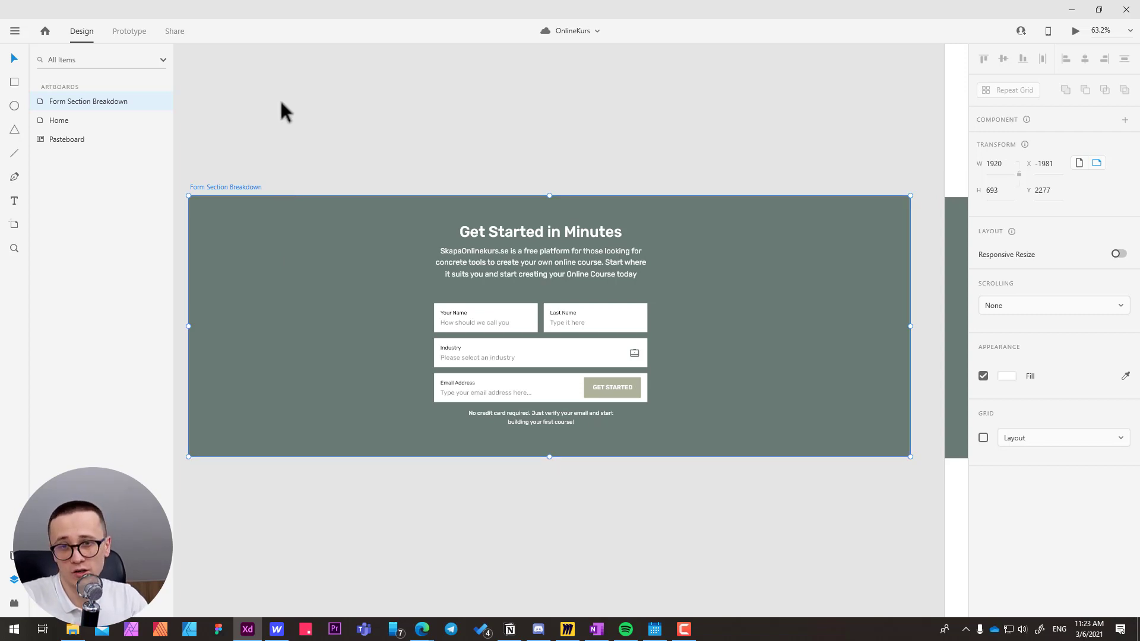
pyautogui.click(288, 144)
pyautogui.click(242, 186)
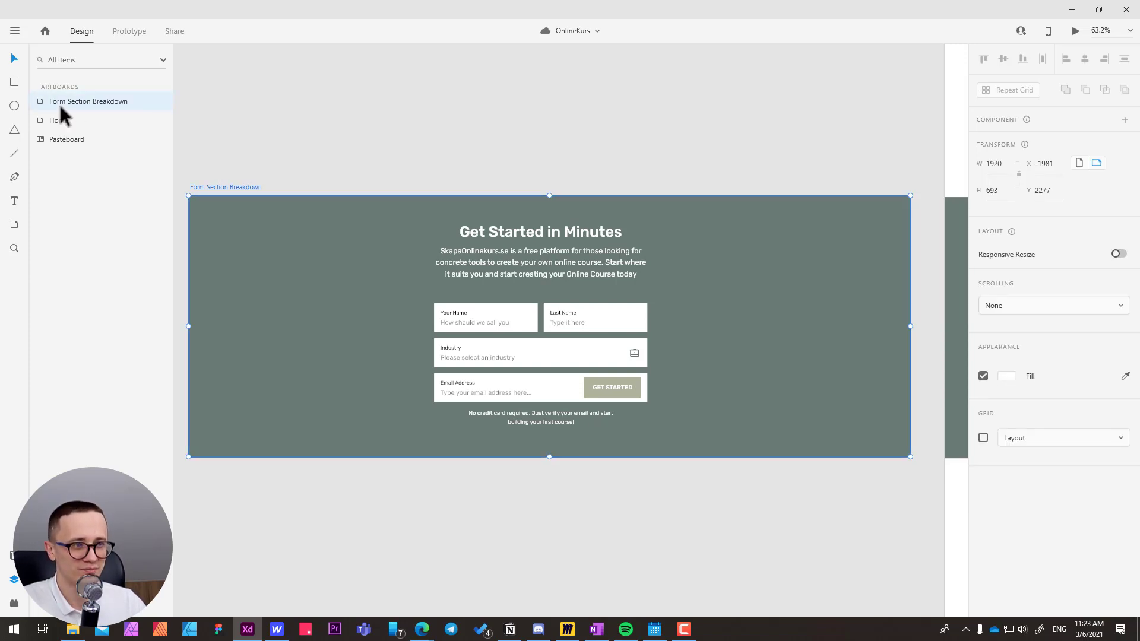
# Inspect the Form Section group and its two child layers, Form Container and Background Color.
pyautogui.doubleClick(241, 233)
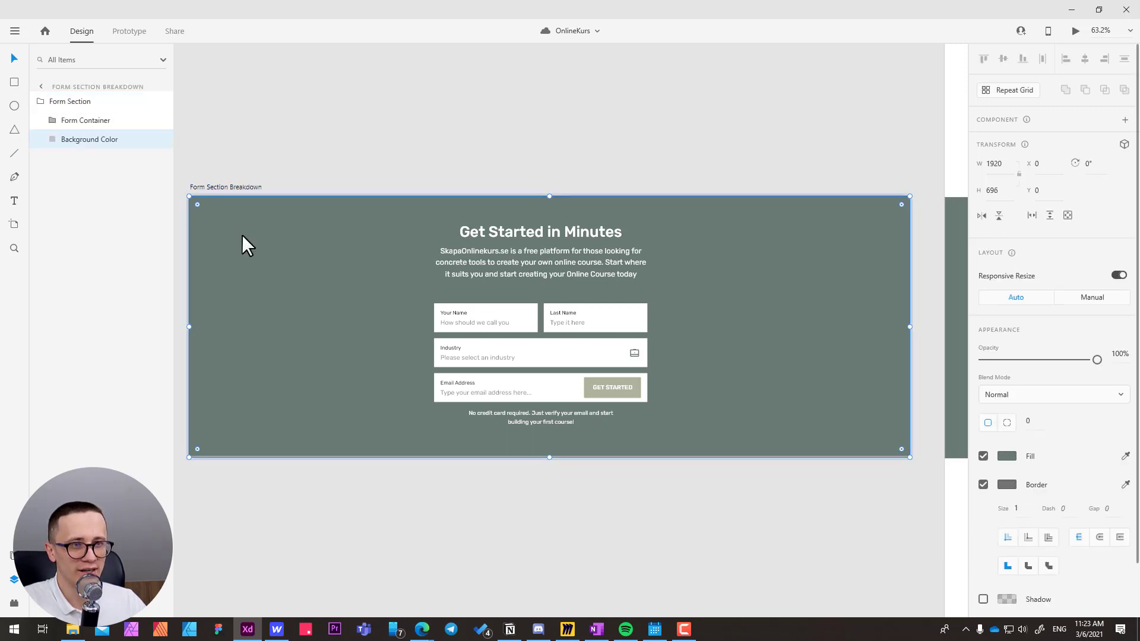
pyautogui.click(75, 105)
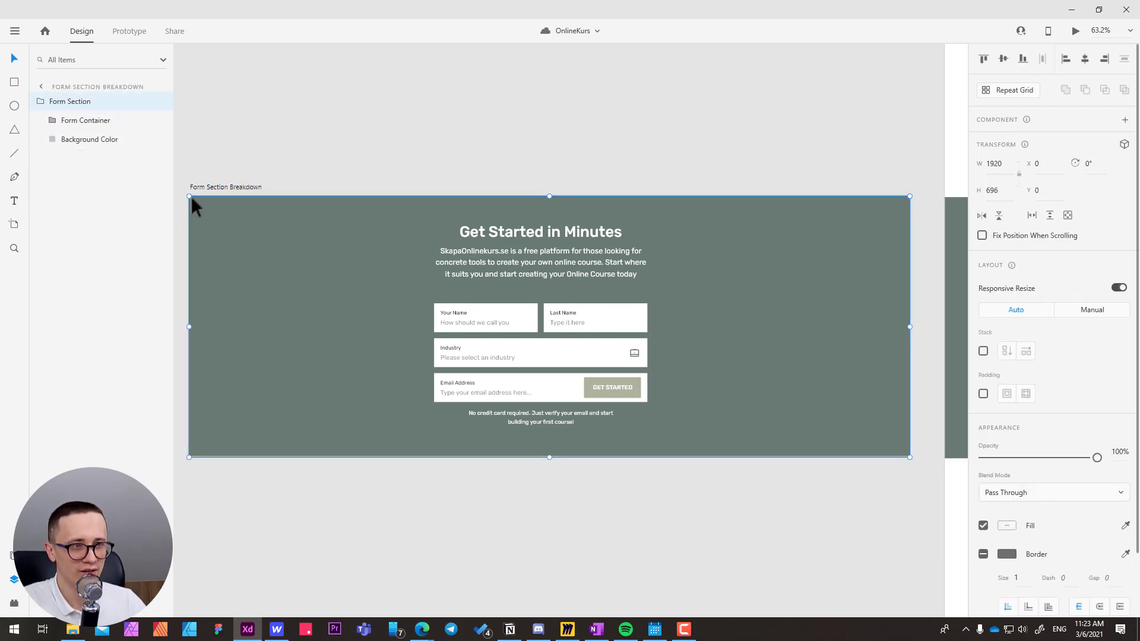
pyautogui.moveTo(191, 202); pyautogui.dragTo(217, 235)
pyautogui.hotkey('ctrl', 'z')
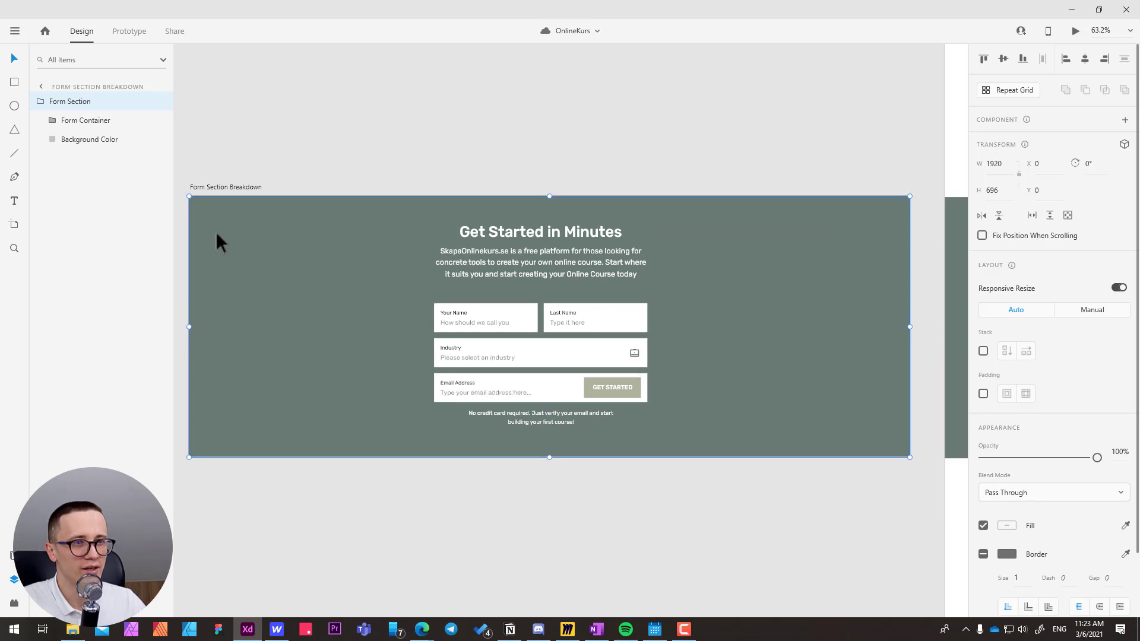
pyautogui.click(77, 122)
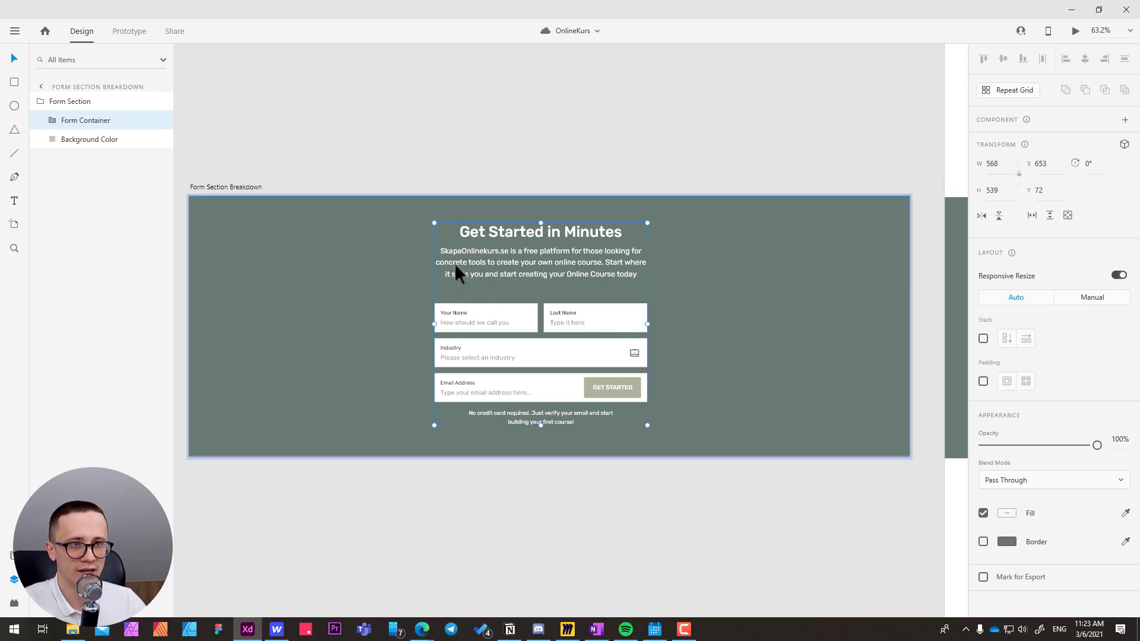
pyautogui.click(72, 140)
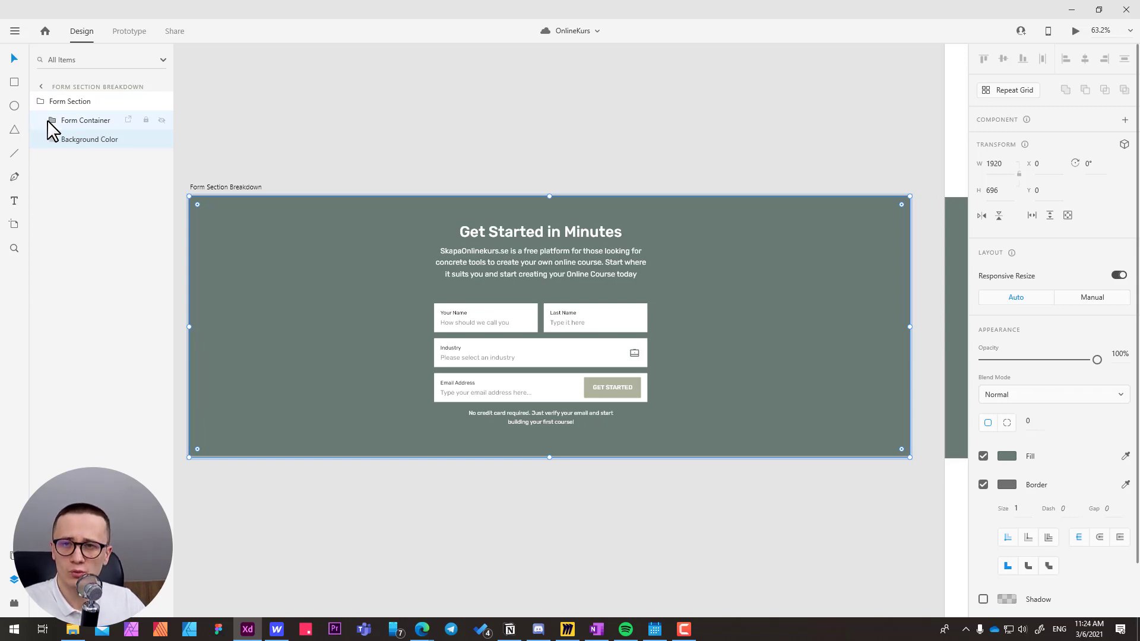
pyautogui.click(87, 101)
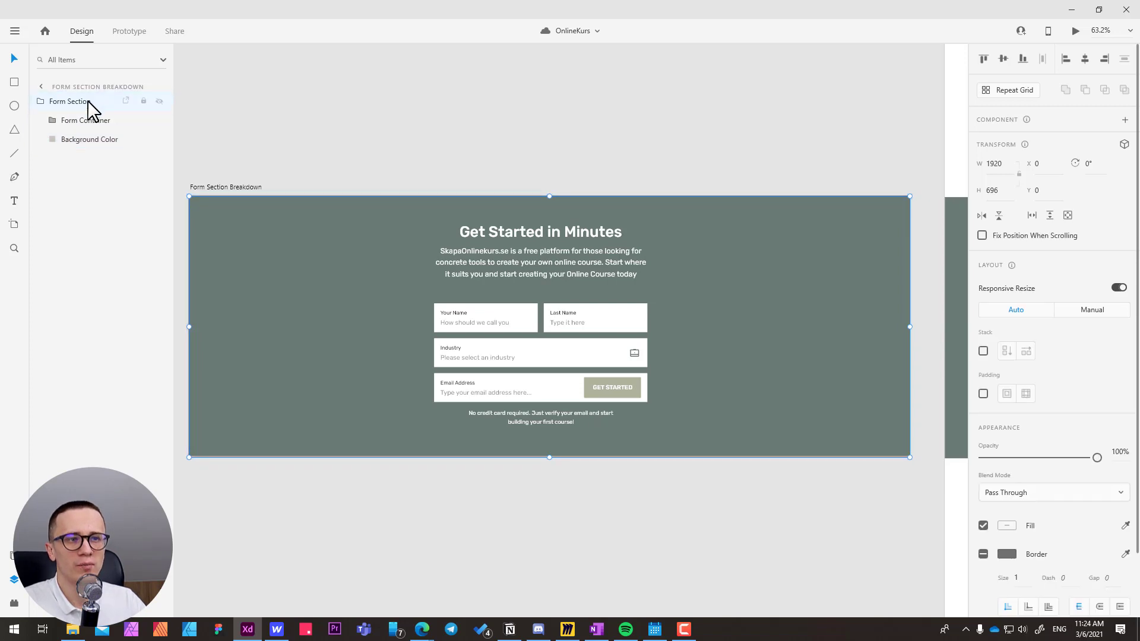
pyautogui.click(79, 122)
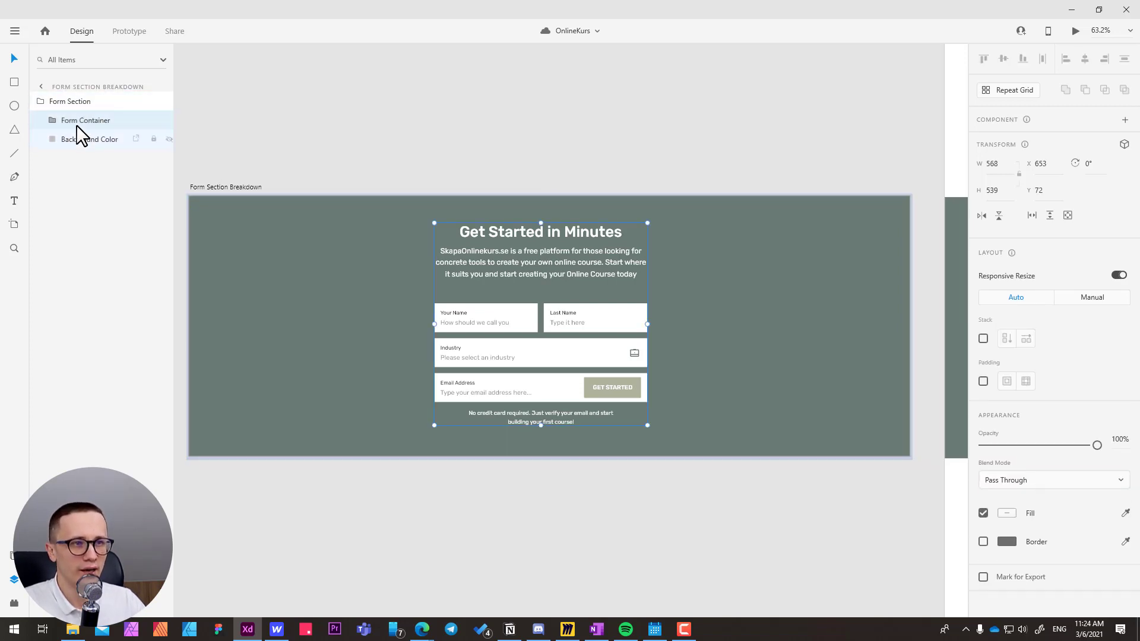
# Expand the Form Container group and inspect its Content Top and Main Form subgroups.
pyautogui.click(51, 120)
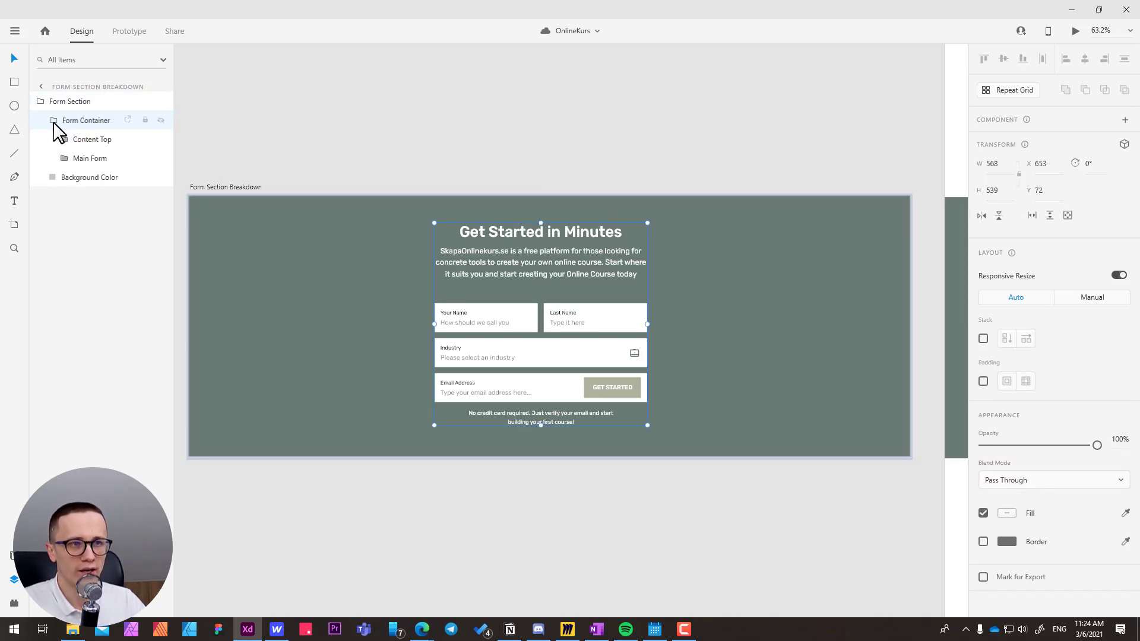
pyautogui.click(81, 140)
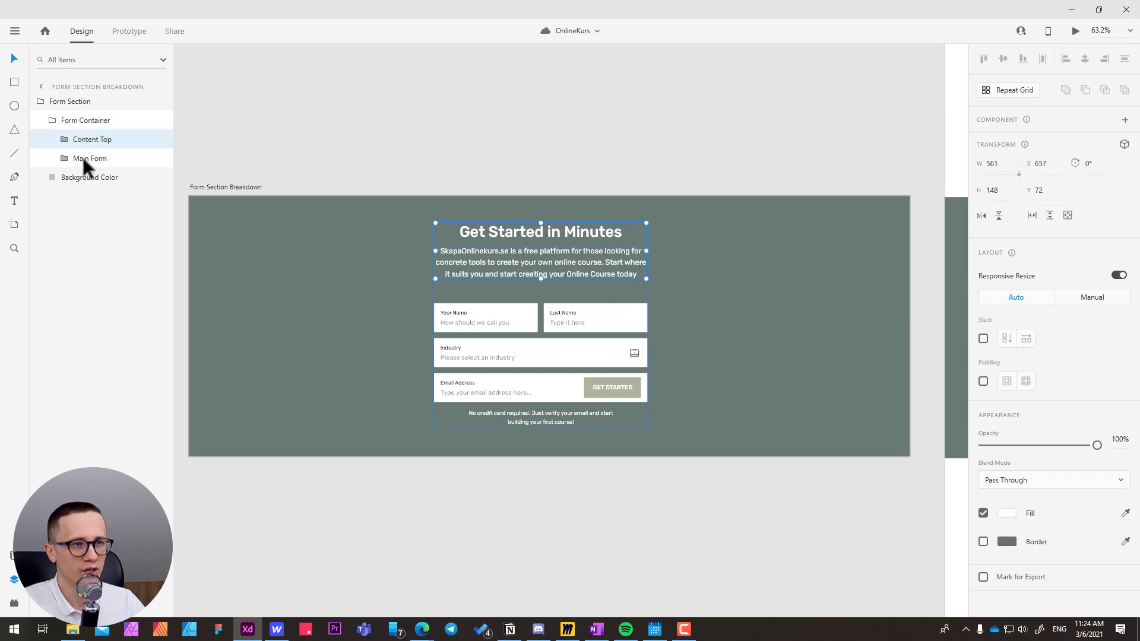
pyautogui.click(84, 159)
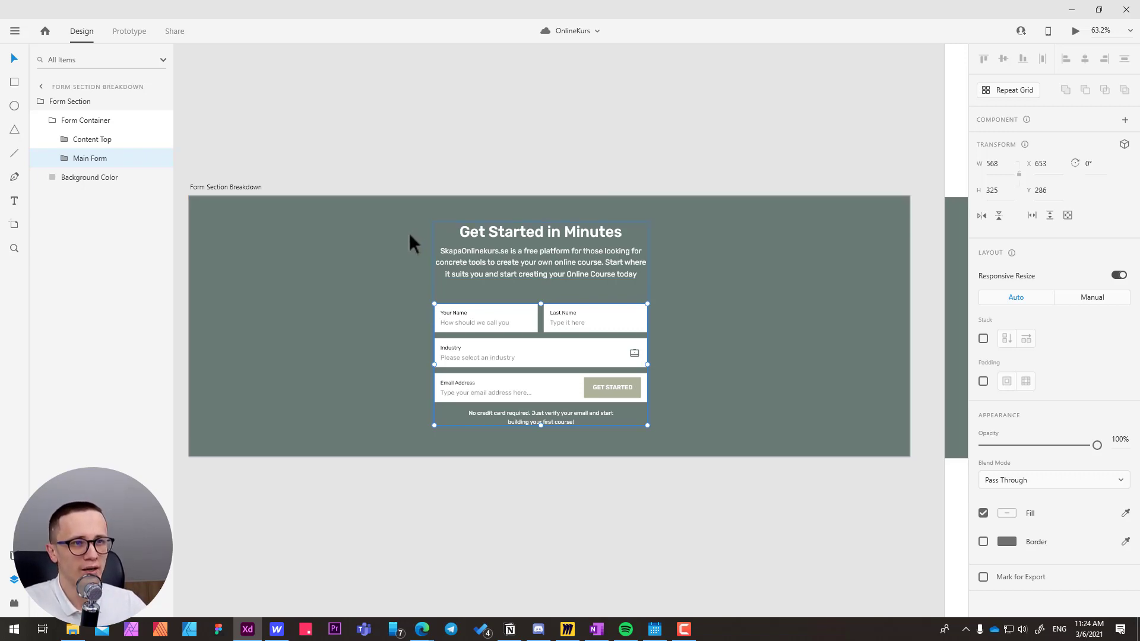
pyautogui.click(95, 121)
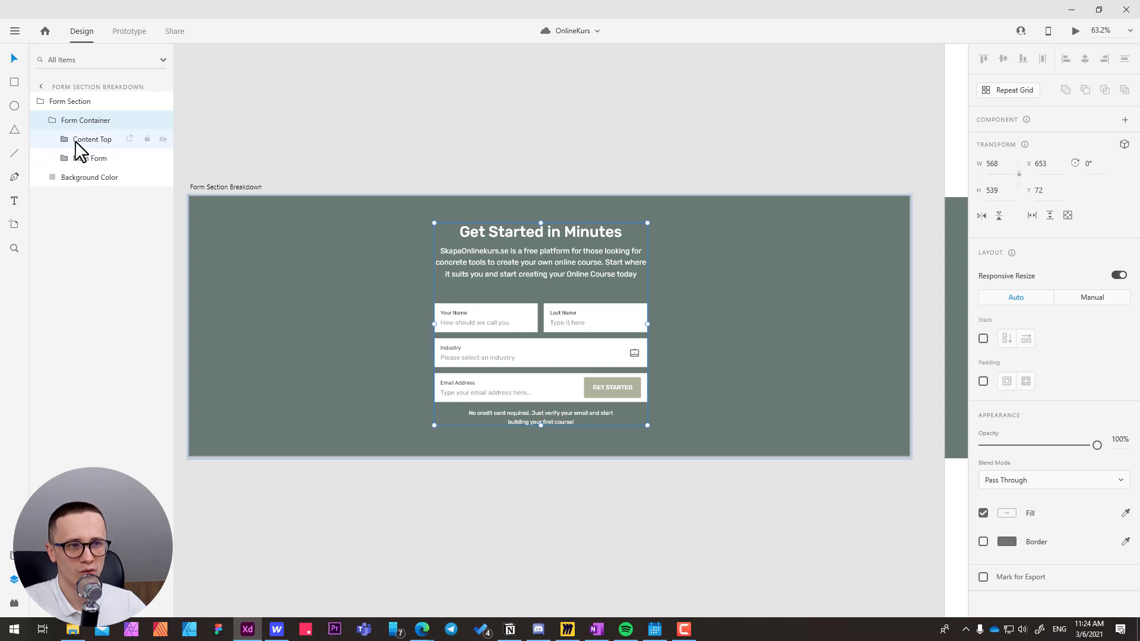
pyautogui.click(80, 158)
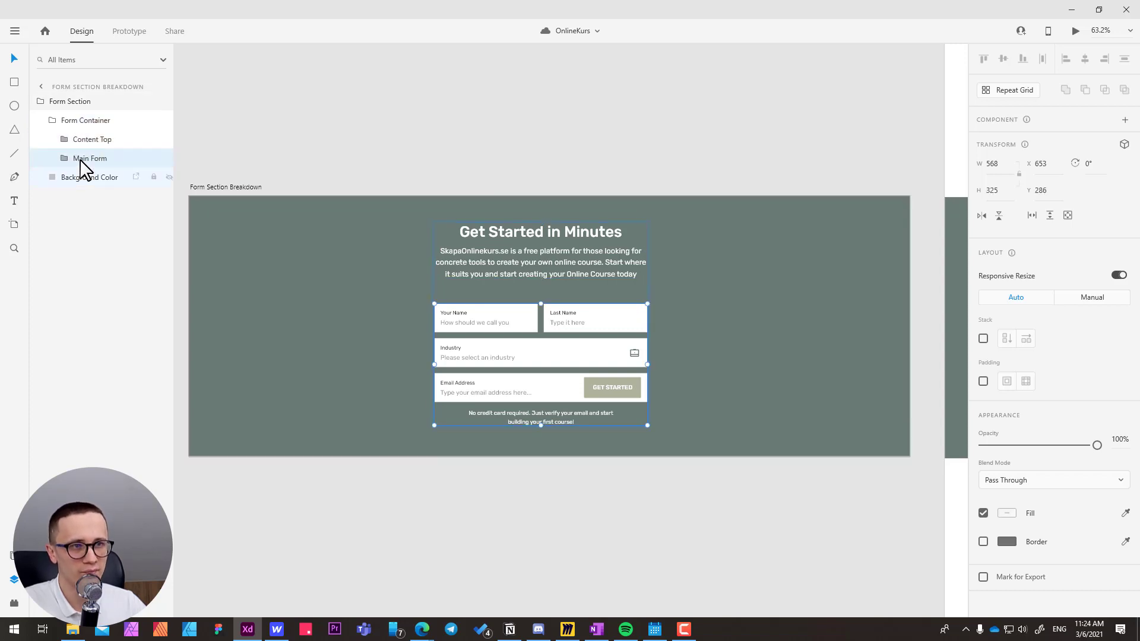
pyautogui.click(90, 120)
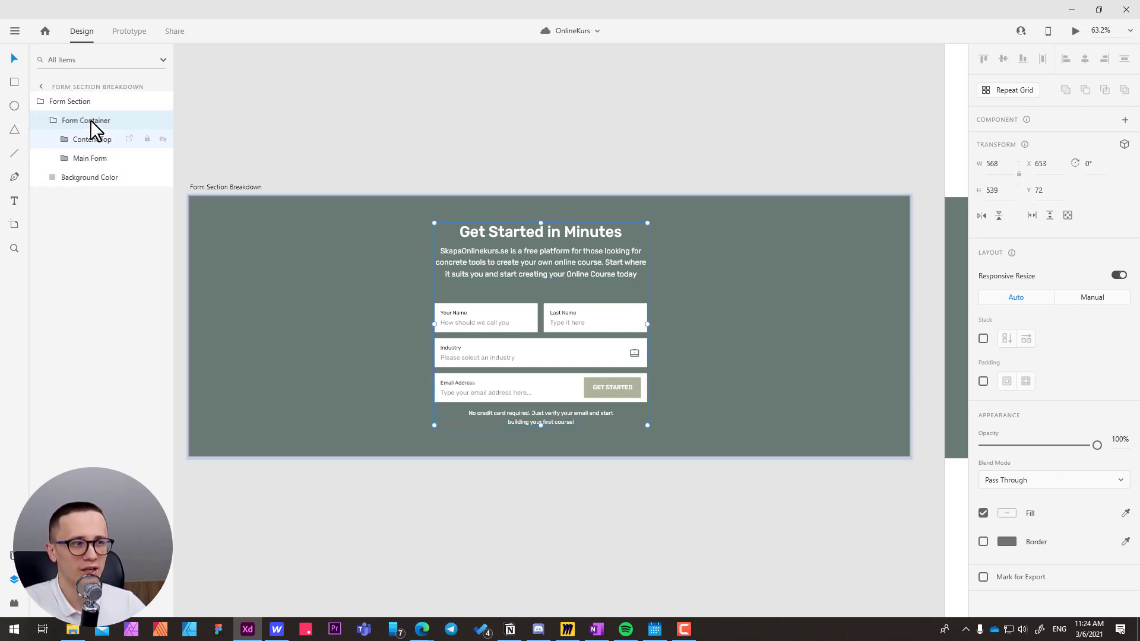
pyautogui.doubleClick(525, 263)
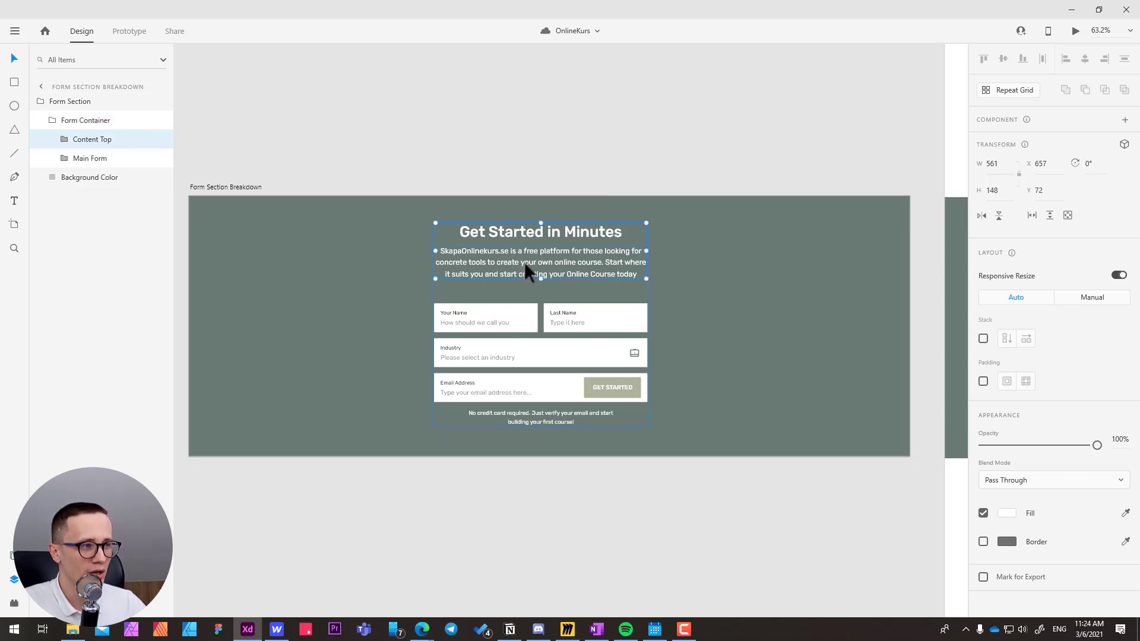
pyautogui.moveTo(521, 259)
pyautogui.mouseDown()
pyautogui.moveTo(522, 237)
pyautogui.moveTo(524, 254)
pyautogui.mouseUp()
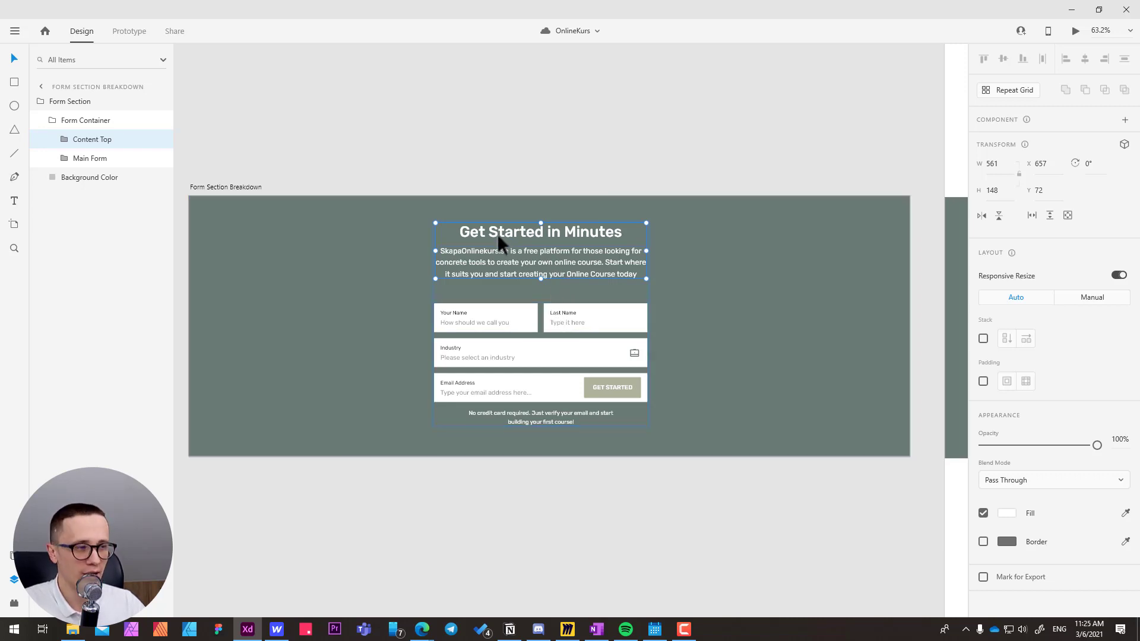
# Stretch the Form Container group upward from its upper edge to a height of about 543.
pyautogui.click(86, 122)
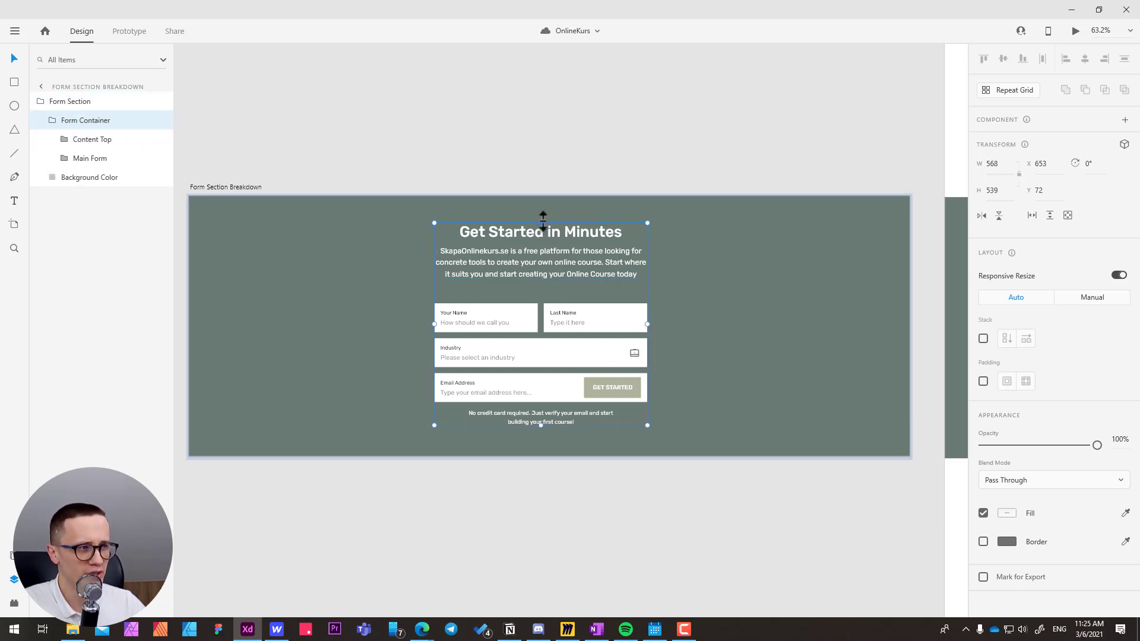
pyautogui.moveTo(541, 223)
pyautogui.mouseDown()
pyautogui.moveTo(540, 233)
pyautogui.moveTo(544, 213)
pyautogui.moveTo(542, 249)
pyautogui.moveTo(547, 205)
pyautogui.moveTo(544, 220)
pyautogui.mouseUp()
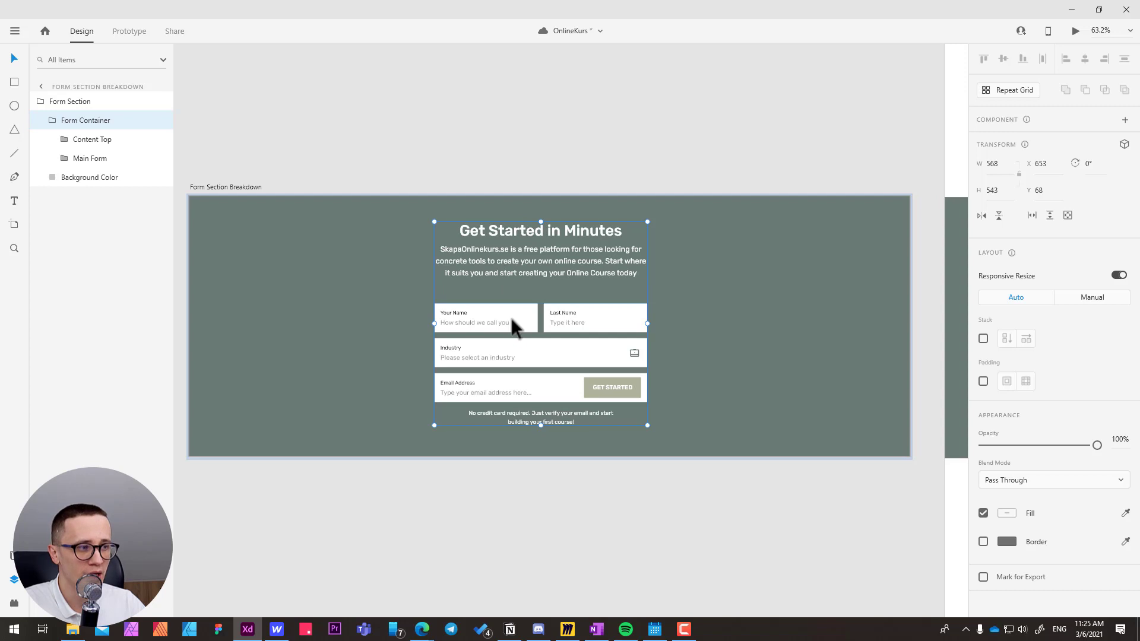
# Try shifting the Main Form group slightly within the Form Container and undo the move.
pyautogui.moveTo(525, 317); pyautogui.dragTo(524, 318)
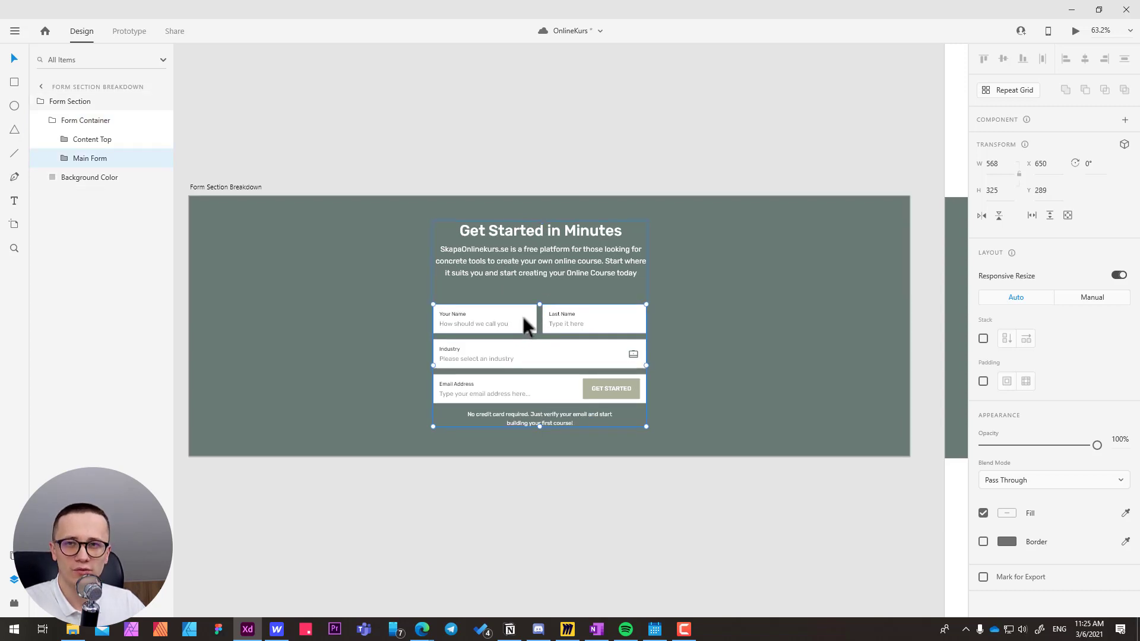
pyautogui.hotkey('ctrl', 'z')
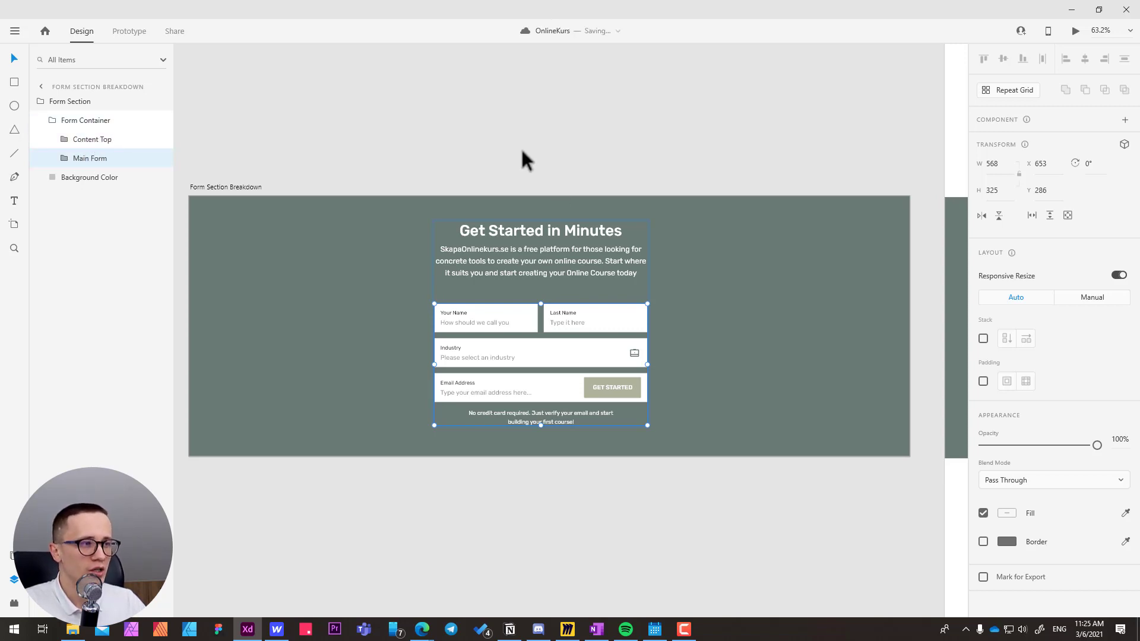
# Shrink the Form Container group from its upper edge to a height of about 538.
pyautogui.click(91, 124)
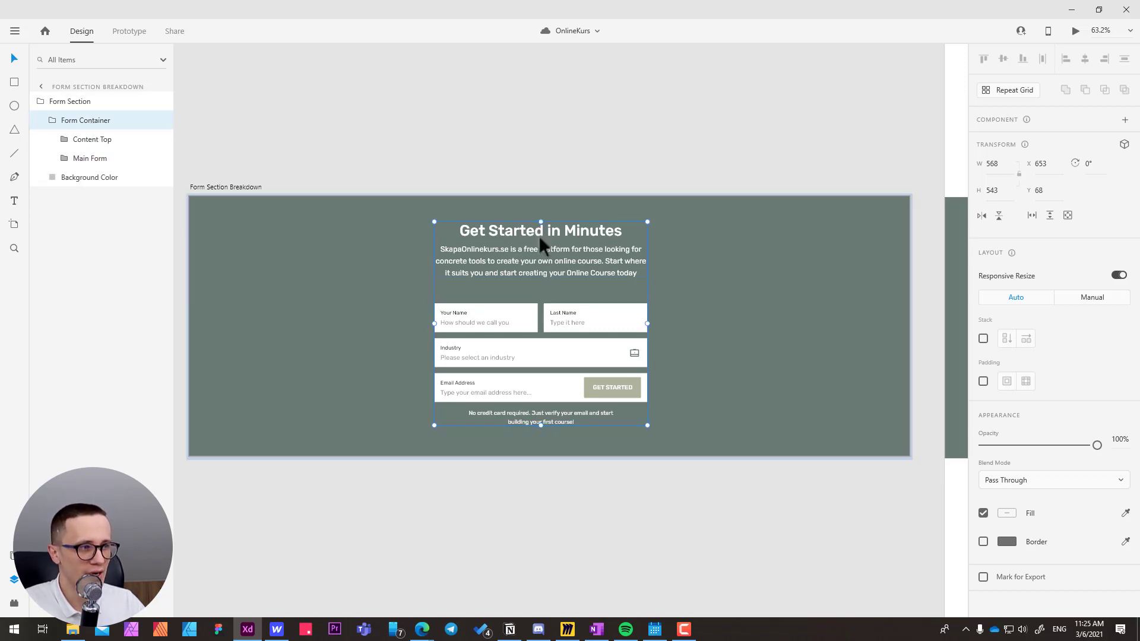
pyautogui.moveTo(540, 222)
pyautogui.mouseDown()
pyautogui.moveTo(542, 210)
pyautogui.moveTo(540, 223)
pyautogui.mouseUp()
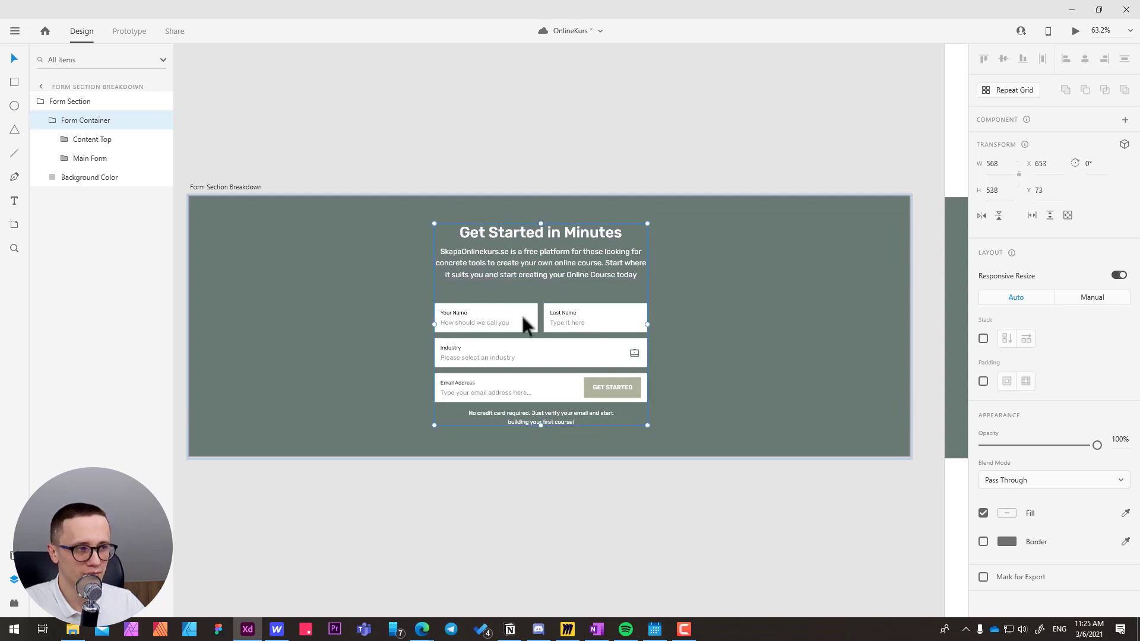
# Expand the Main Form group to inspect its child layers, and reselect the whole Form Section group.
pyautogui.doubleClick(476, 321)
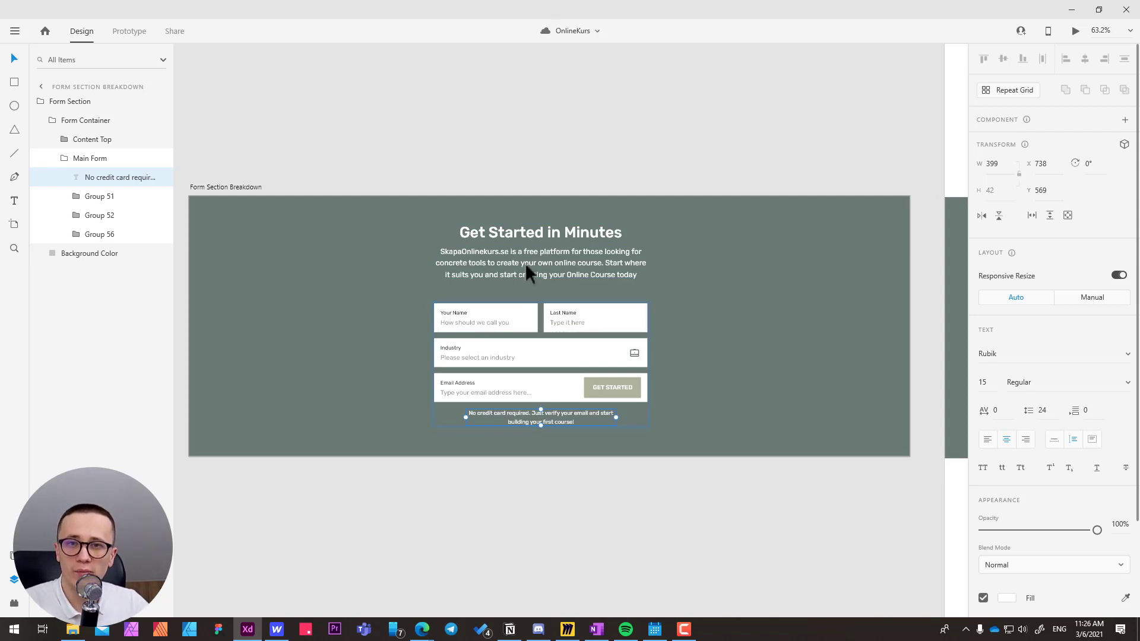
pyautogui.click(488, 160)
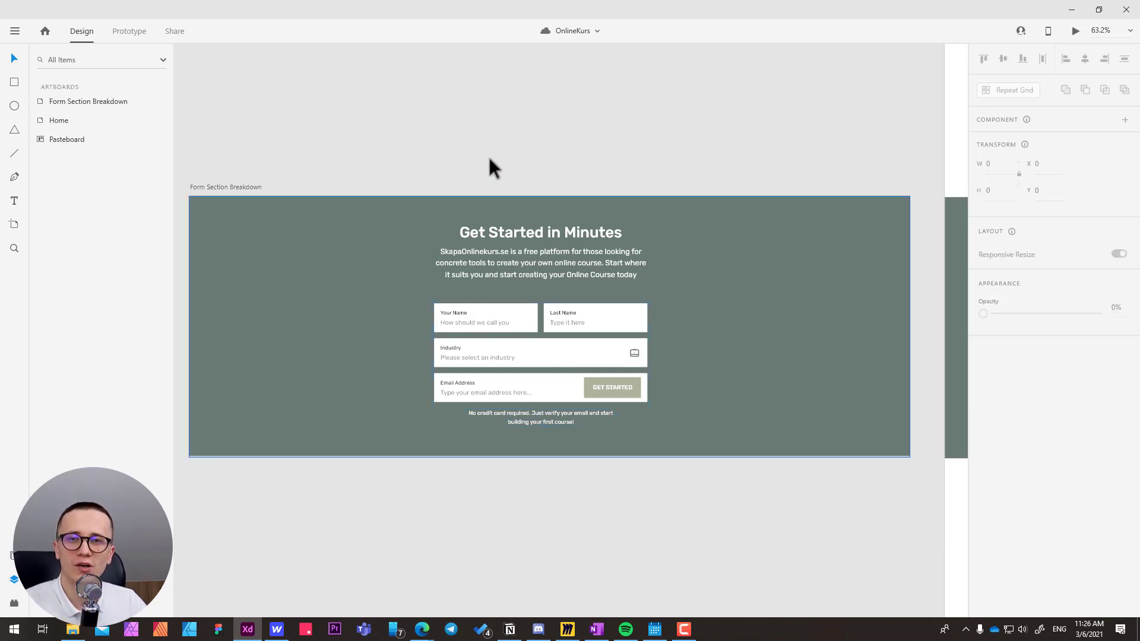
pyautogui.click(261, 236)
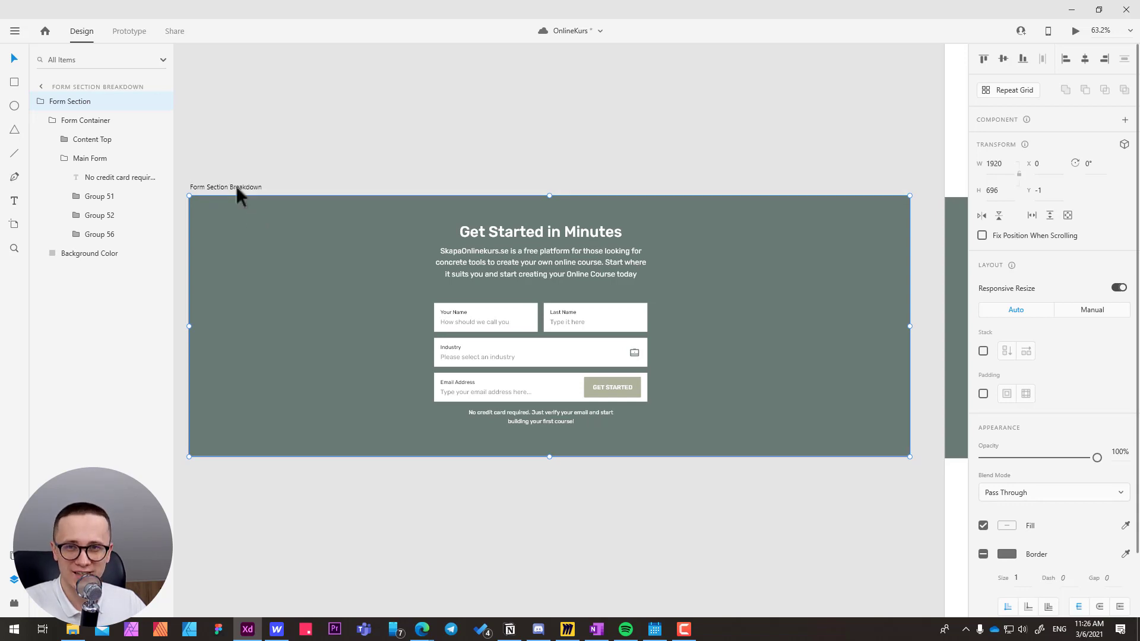
# Switch to Webflow and add a Section element inside the Body of the Home page.
pyautogui.click(277, 629)
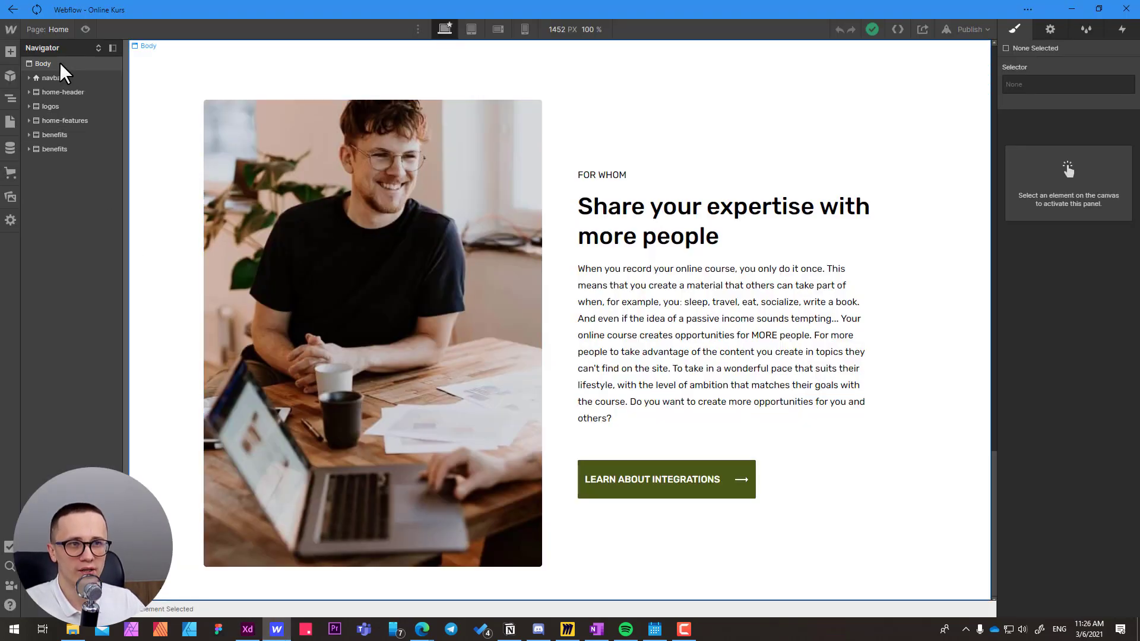
pyautogui.click(89, 58)
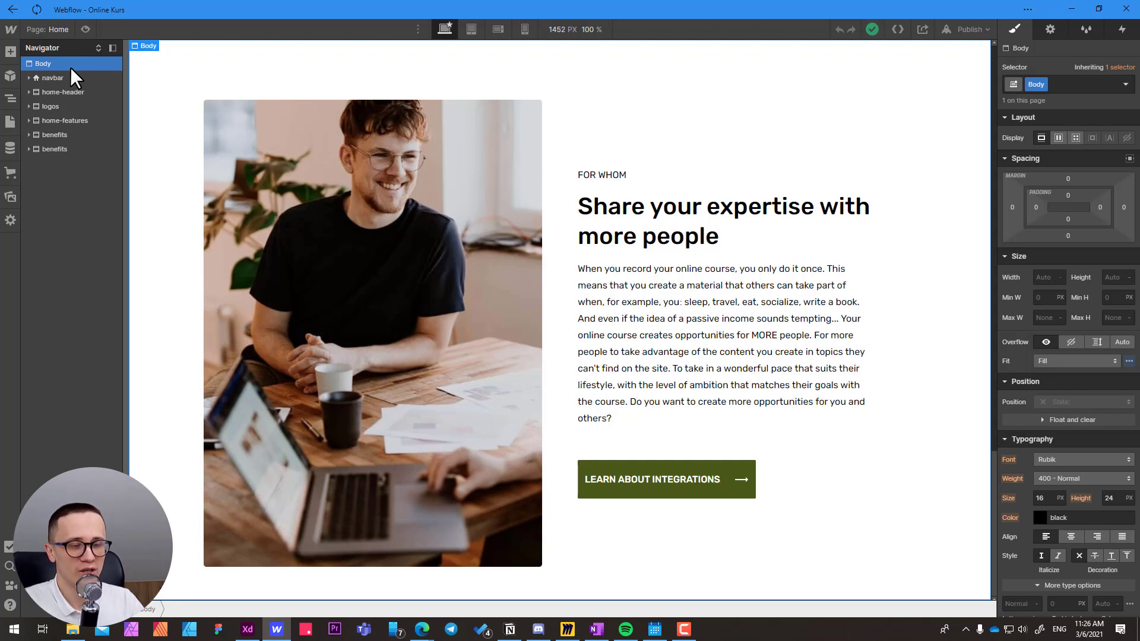
pyautogui.hotkey('ctrl', 'e')
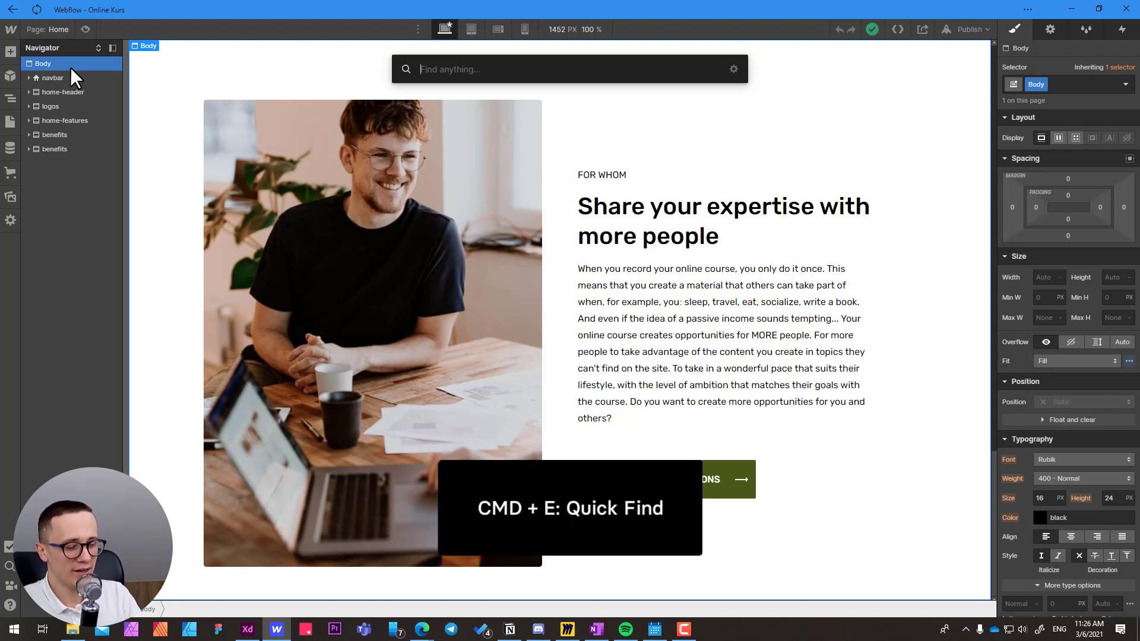
pyautogui.write('sec')
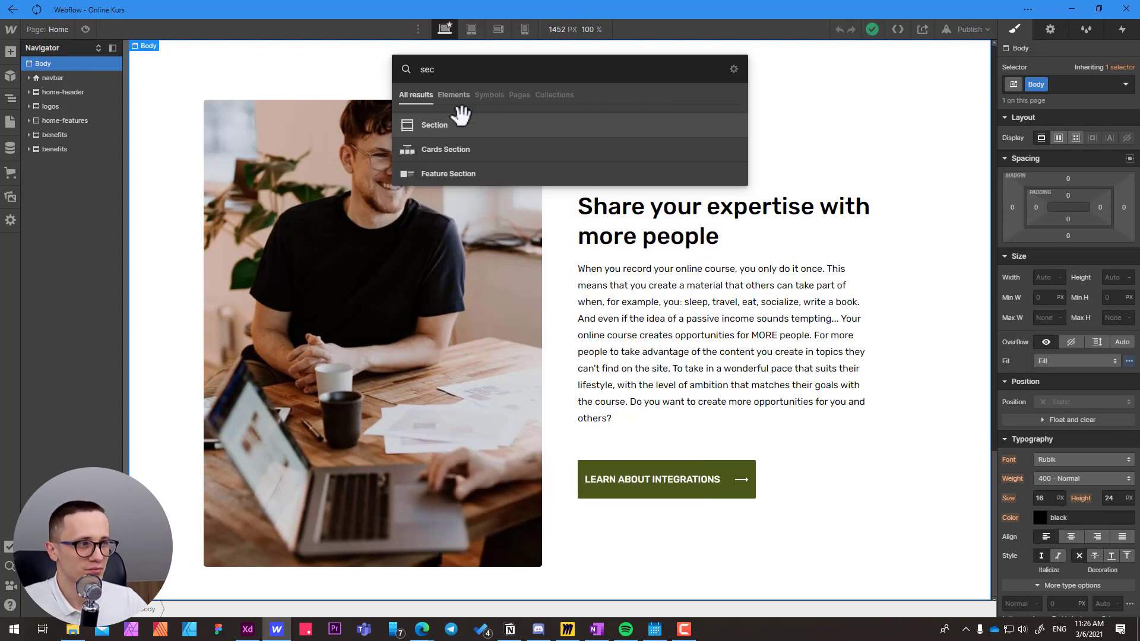
pyautogui.click(442, 127)
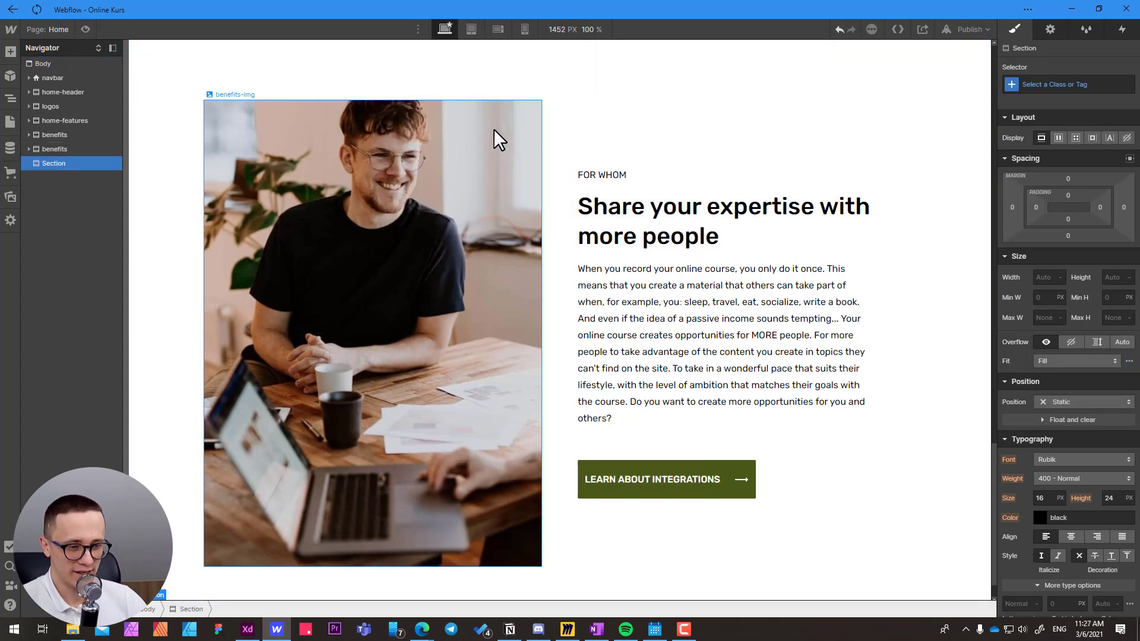
# Review the Form Section layer hierarchy in Adobe XD, and return to Webflow to view the new empty section.
pyautogui.click(248, 630)
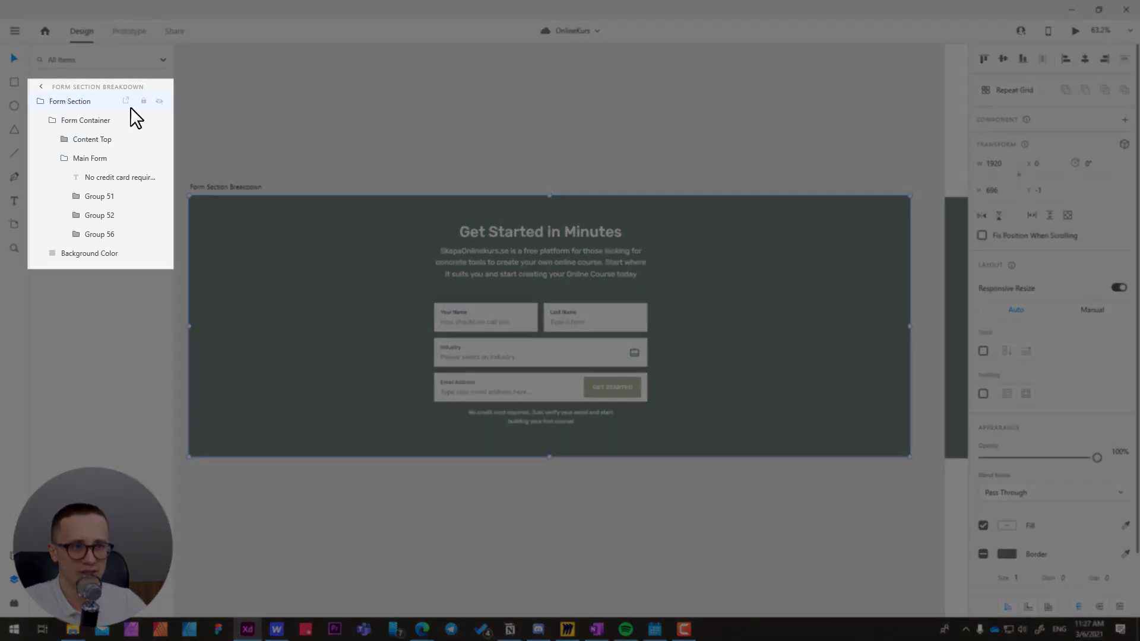
pyautogui.hotkey('alt', 'Tab')
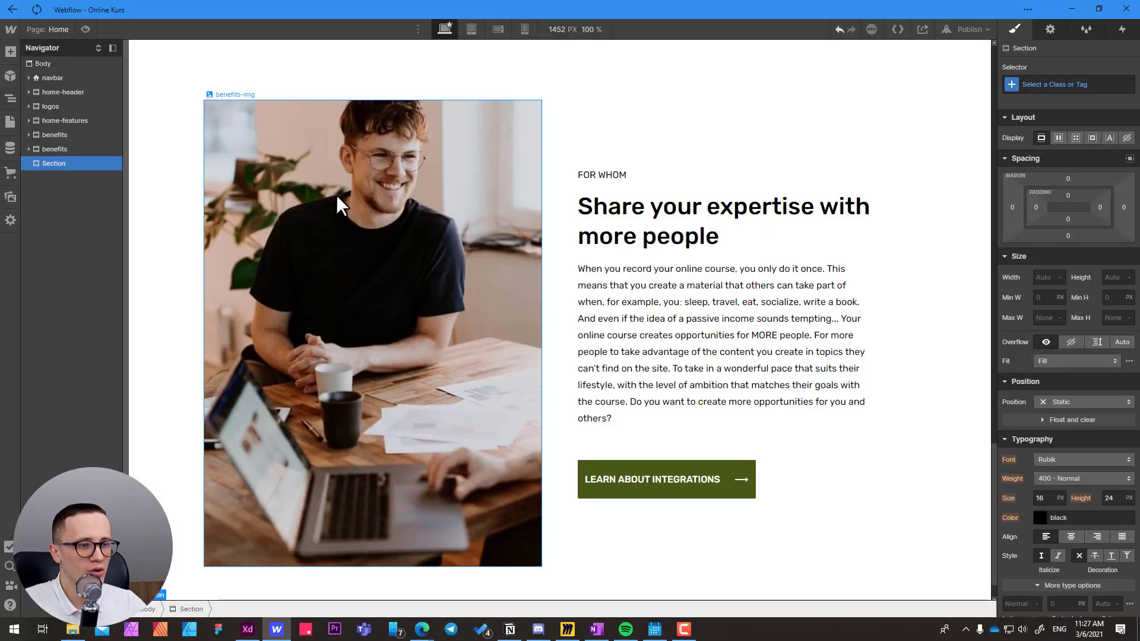
pyautogui.scroll(-1, 266, 416)
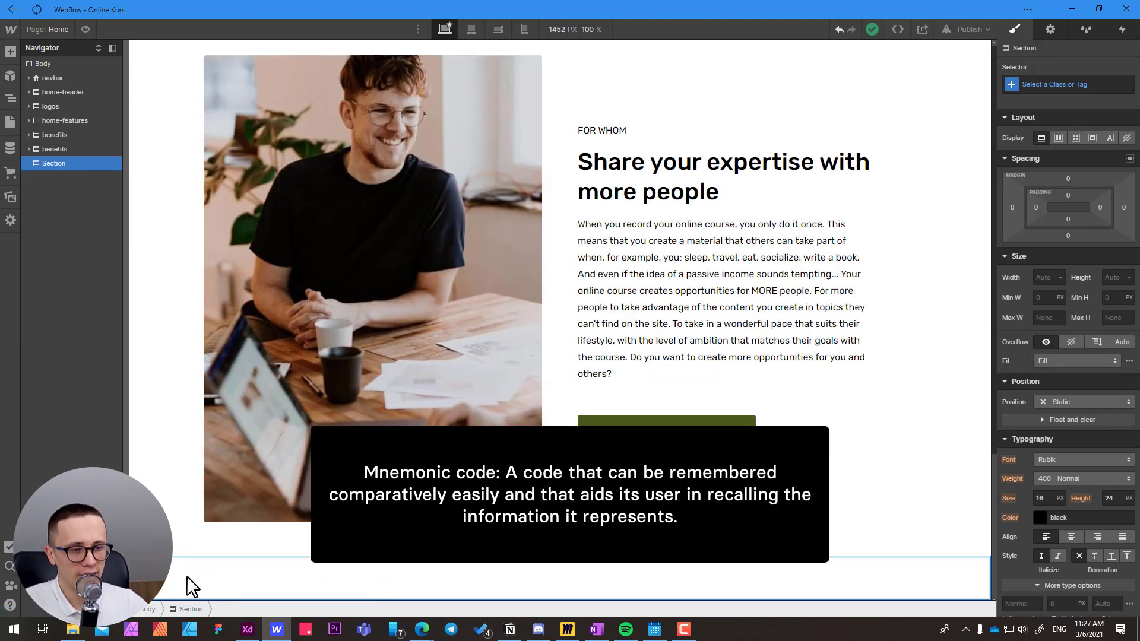
# Create the class cta-form on the new section.
pyautogui.click(1052, 85)
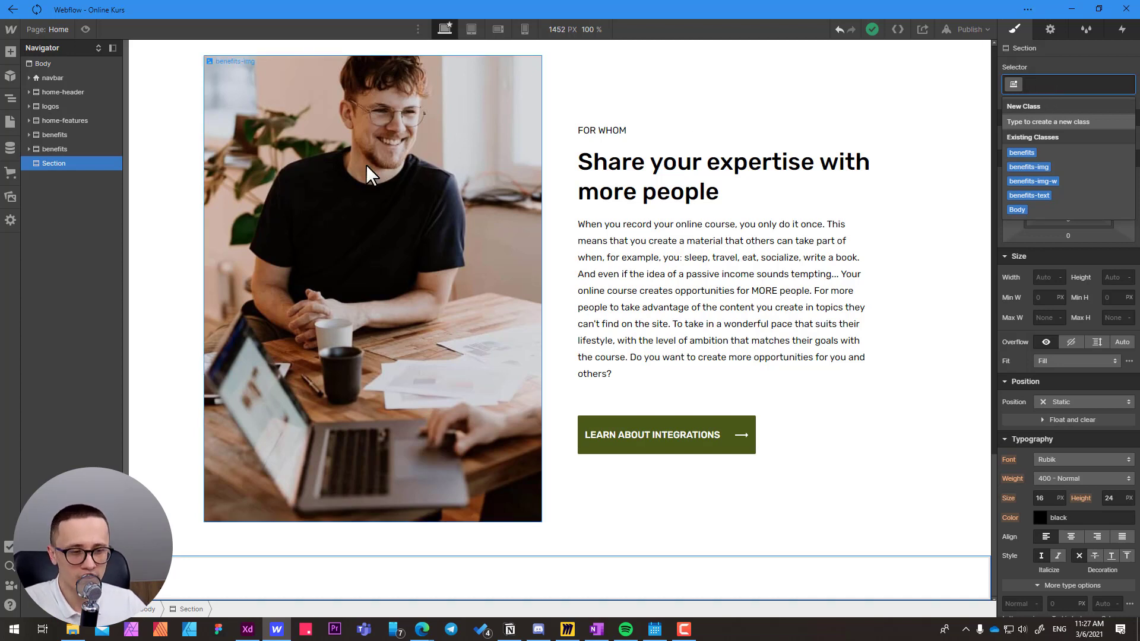
pyautogui.press('Escape')
pyautogui.click(1055, 85)
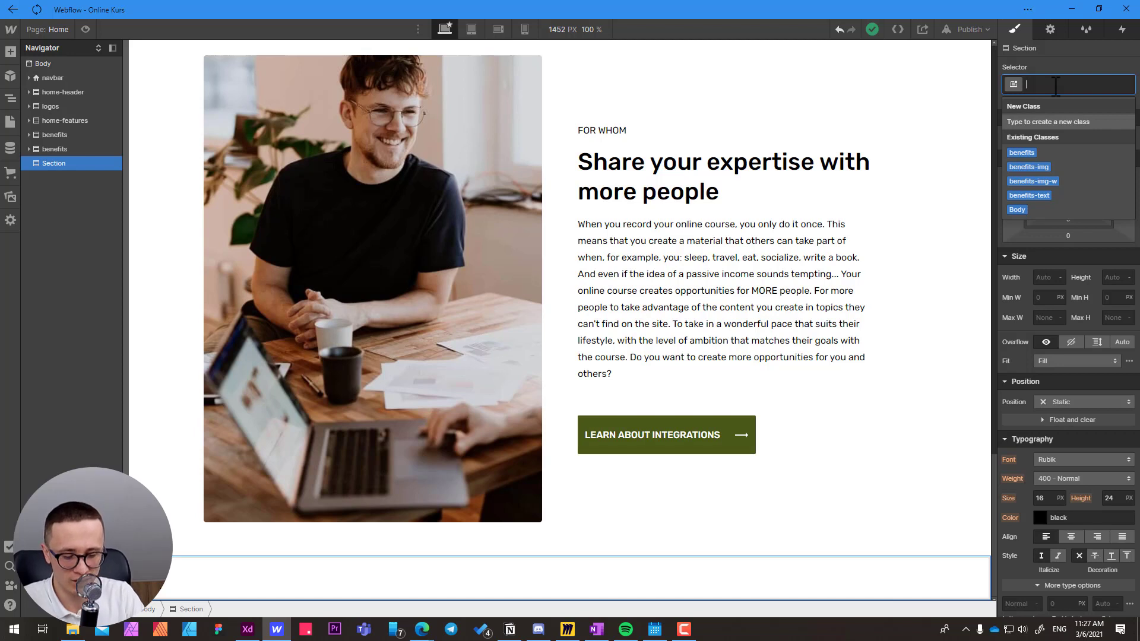
pyautogui.write('cta')
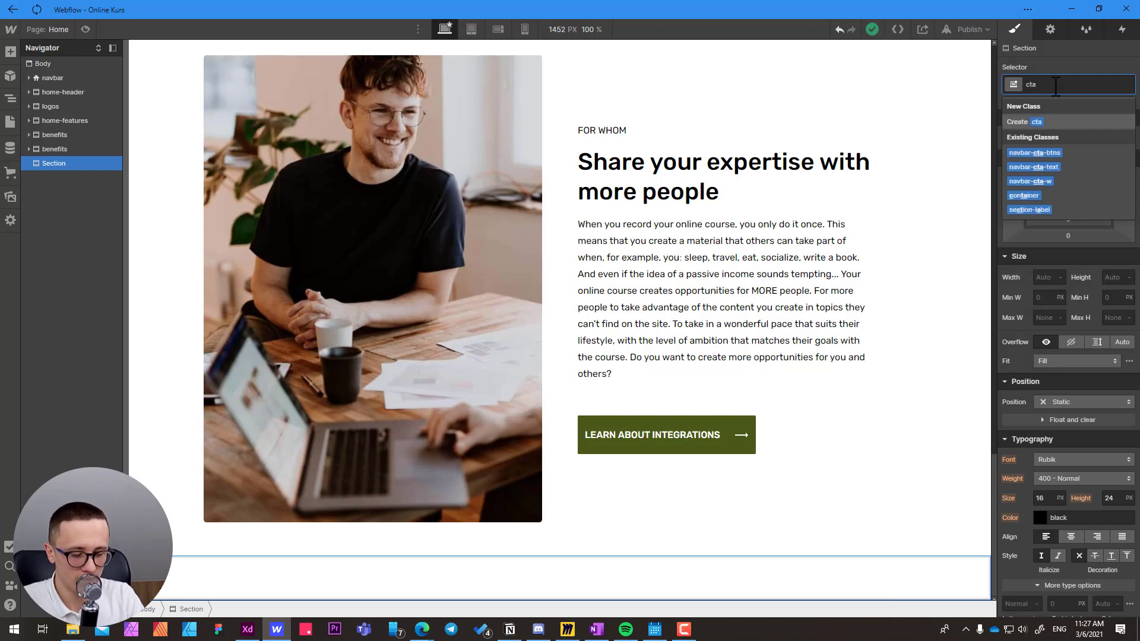
pyautogui.write('-form\\')
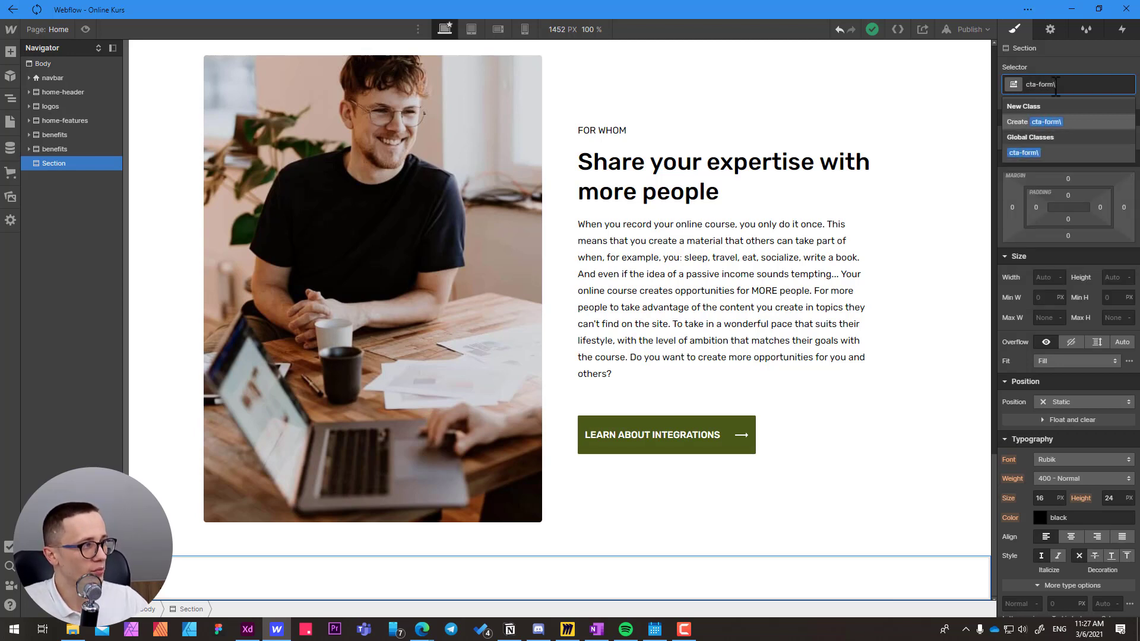
pyautogui.press('BackSpace')
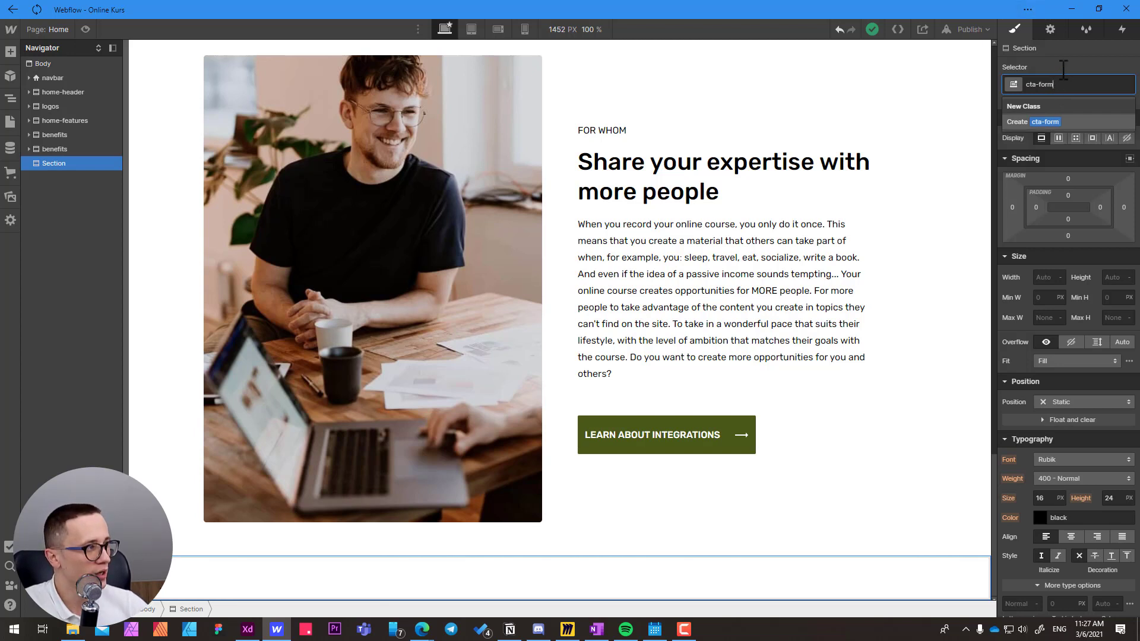
pyautogui.press('Return')
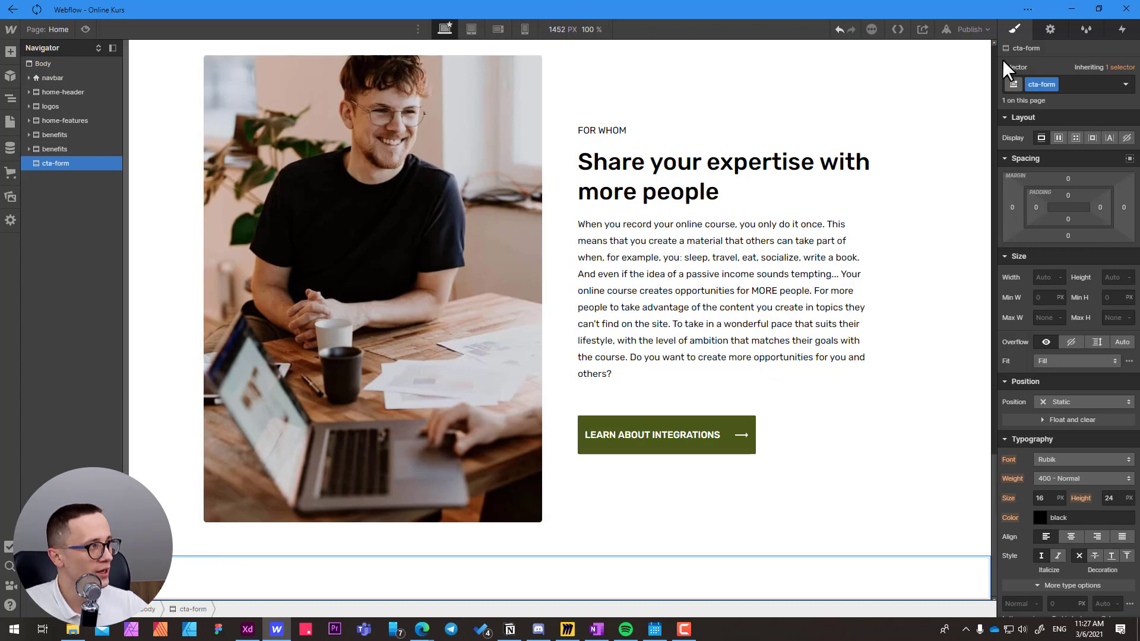
# Set the HTML tag of the cta-form section to Section.
pyautogui.click(1050, 30)
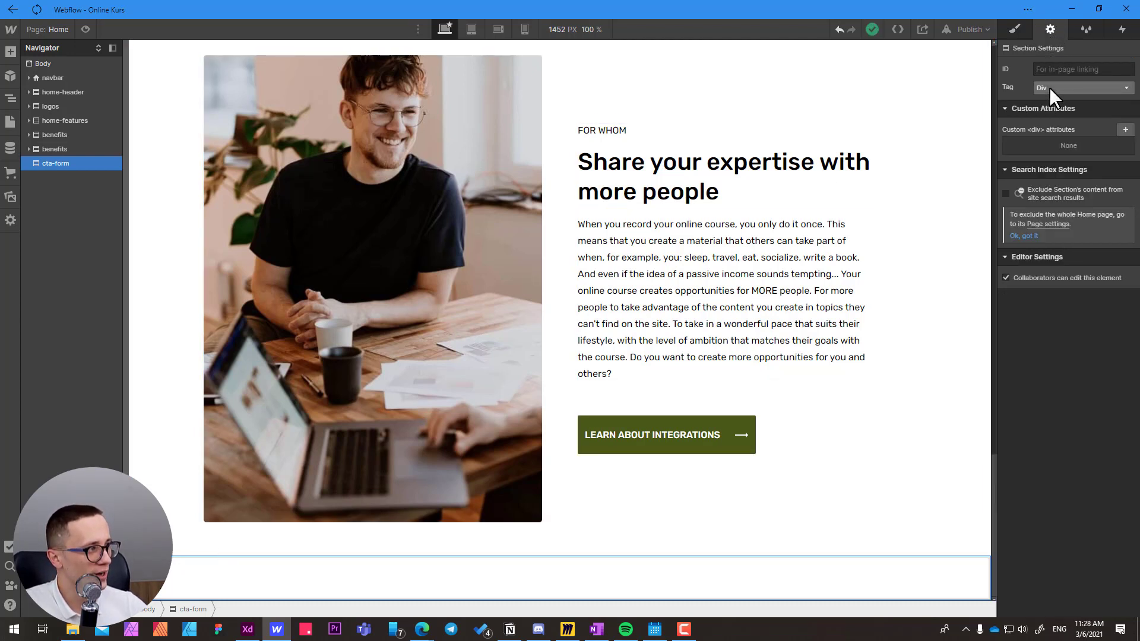
pyautogui.click(1050, 87)
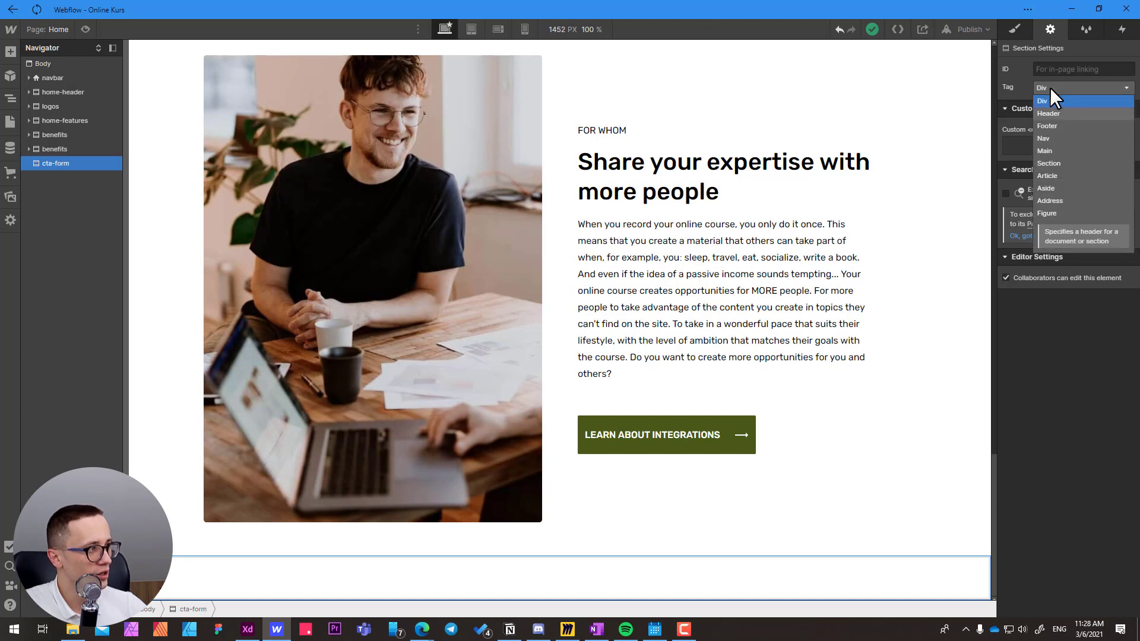
pyautogui.click(1043, 164)
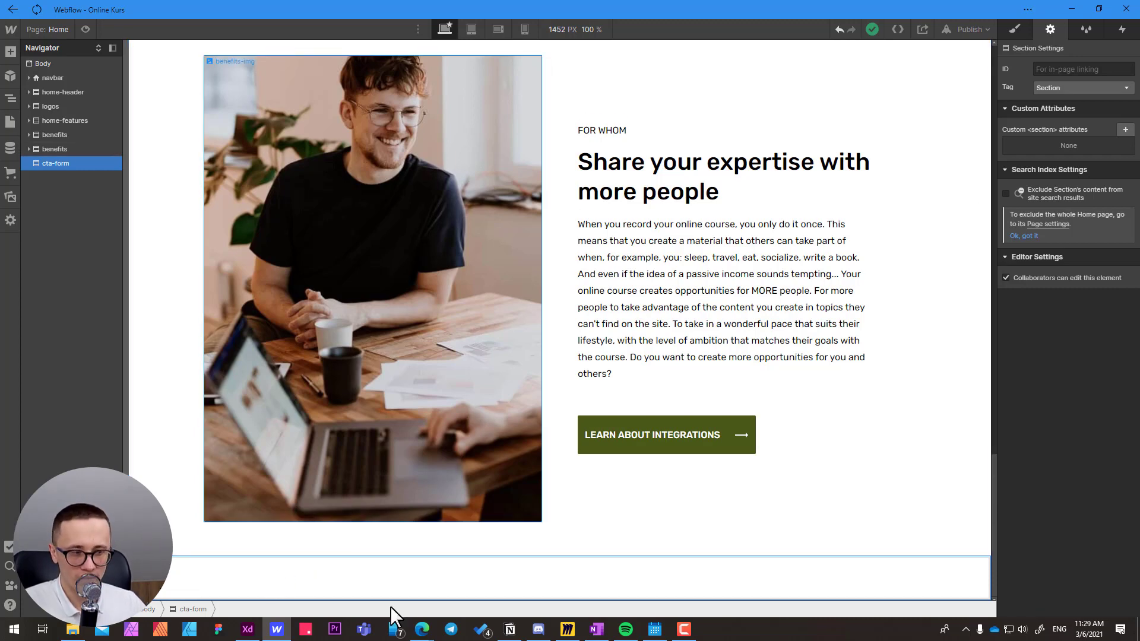
# Switch to Adobe XD, copy the hex fill code of the Background Color layer, and return to Webflow.
pyautogui.click(249, 633)
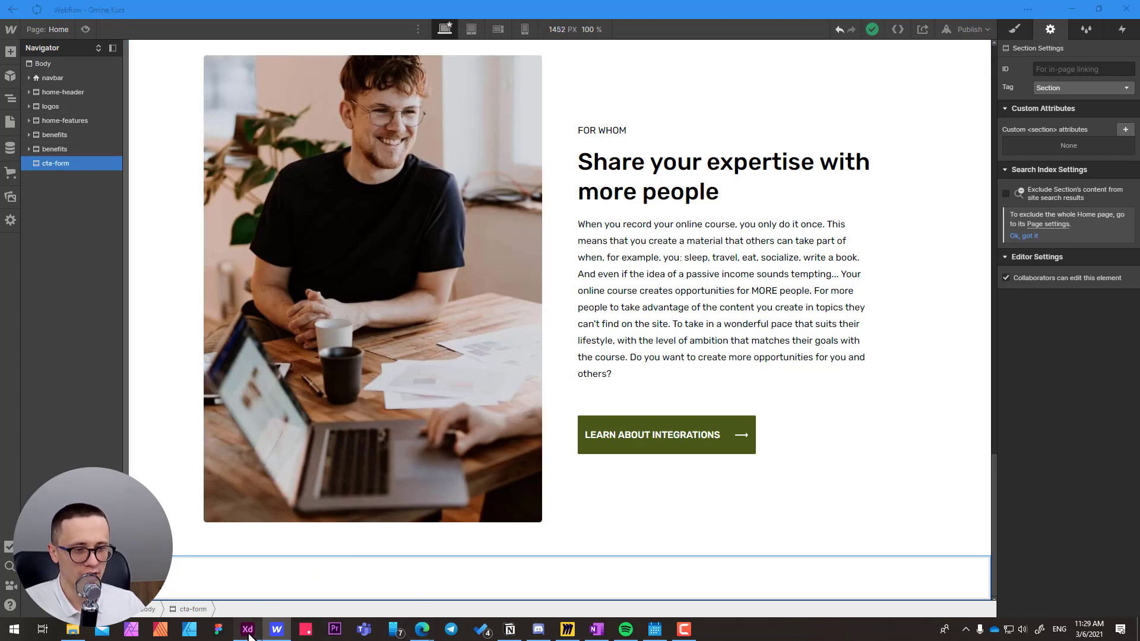
pyautogui.doubleClick(254, 255)
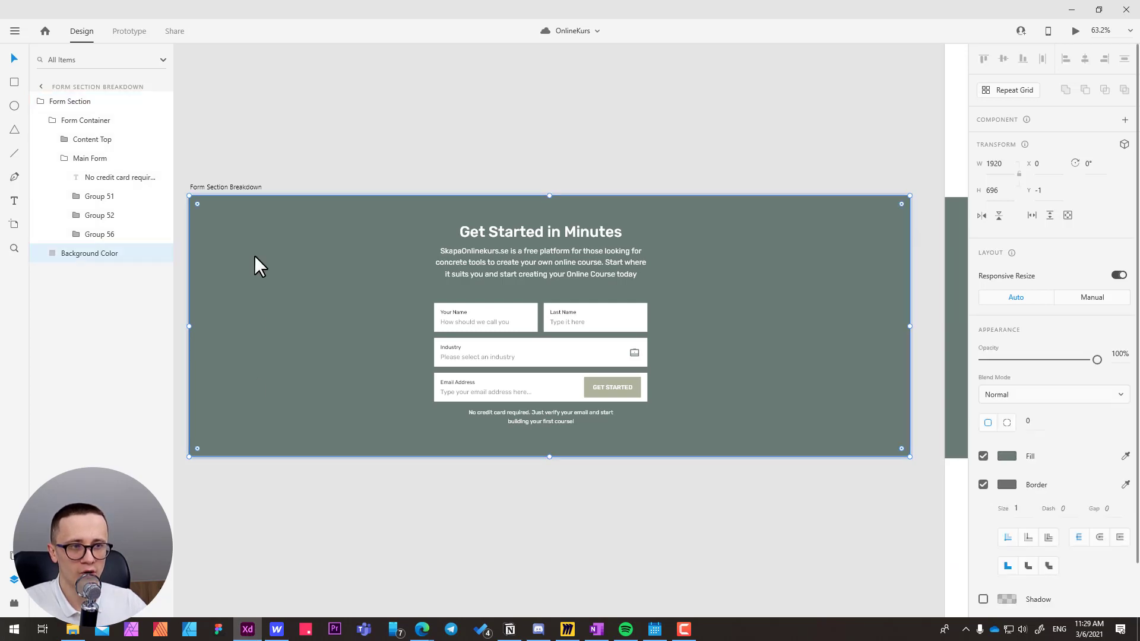
pyautogui.click(1007, 455)
pyautogui.hotkey('ctrl', 'c')
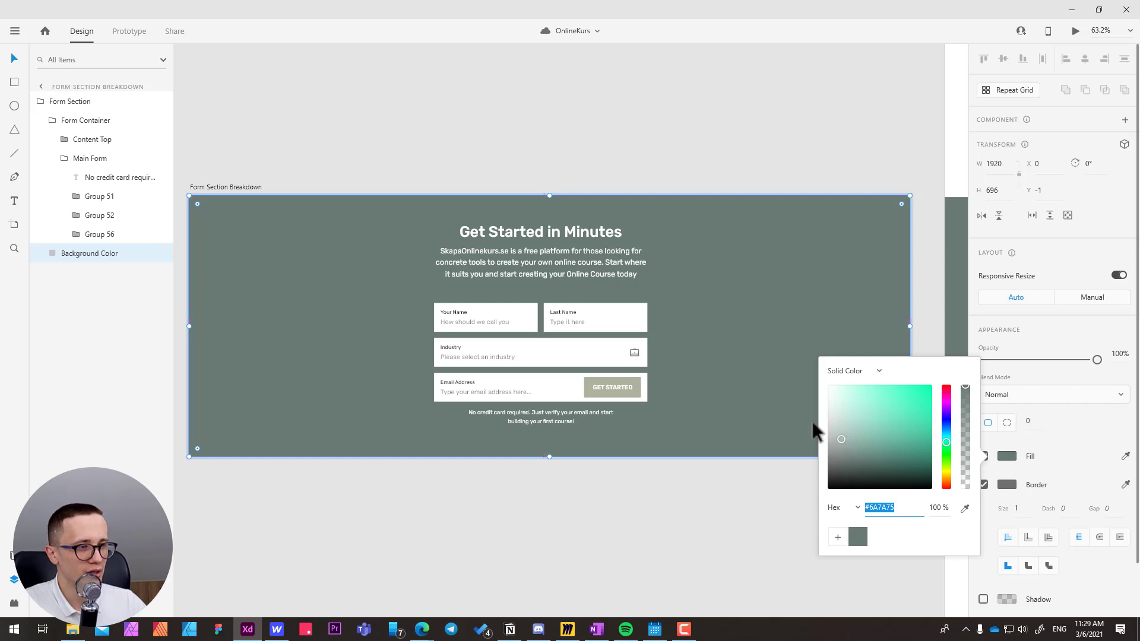
pyautogui.hotkey('alt', 'Tab')
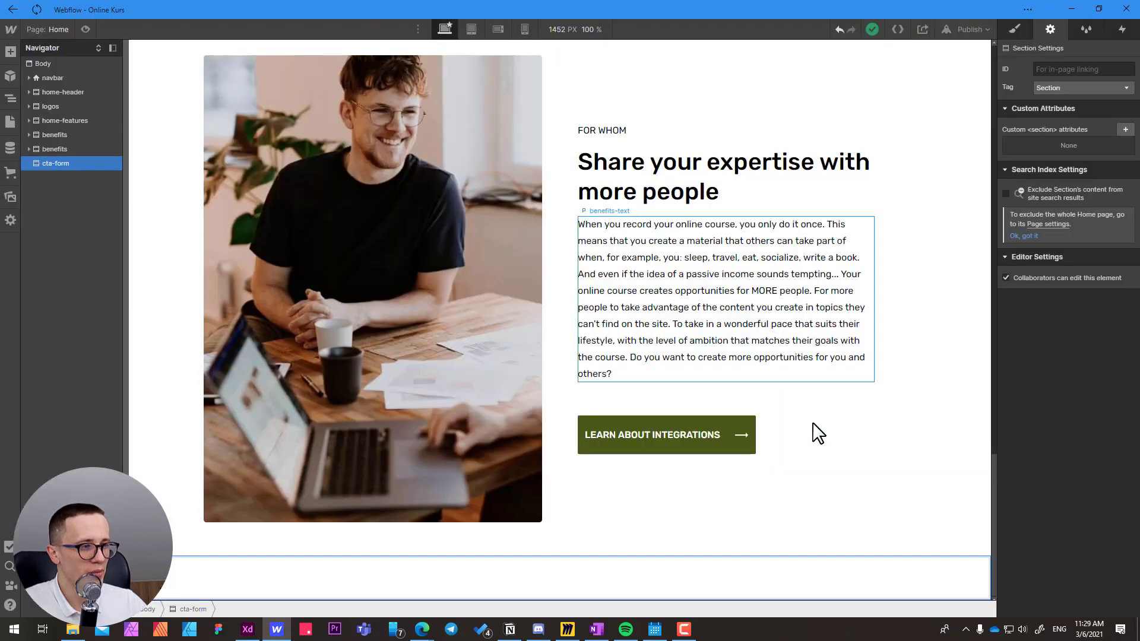
# Set the background color of the cta-form section to #6A7A75.
pyautogui.click(1015, 29)
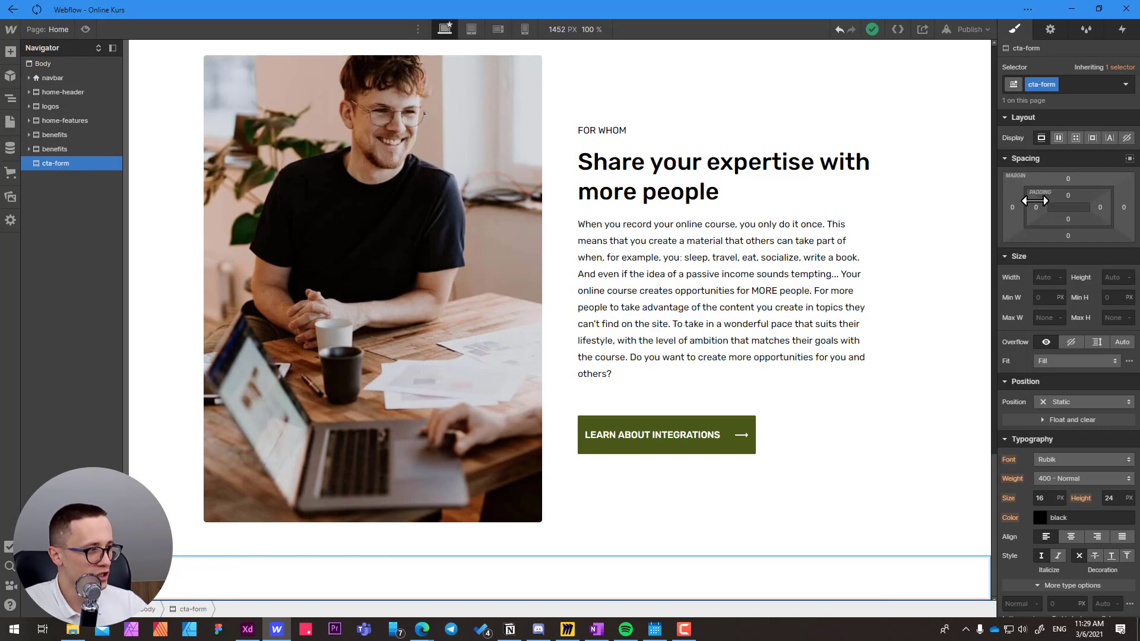
pyautogui.scroll(-2, 1045, 333)
pyautogui.scroll(-1, 1045, 333)
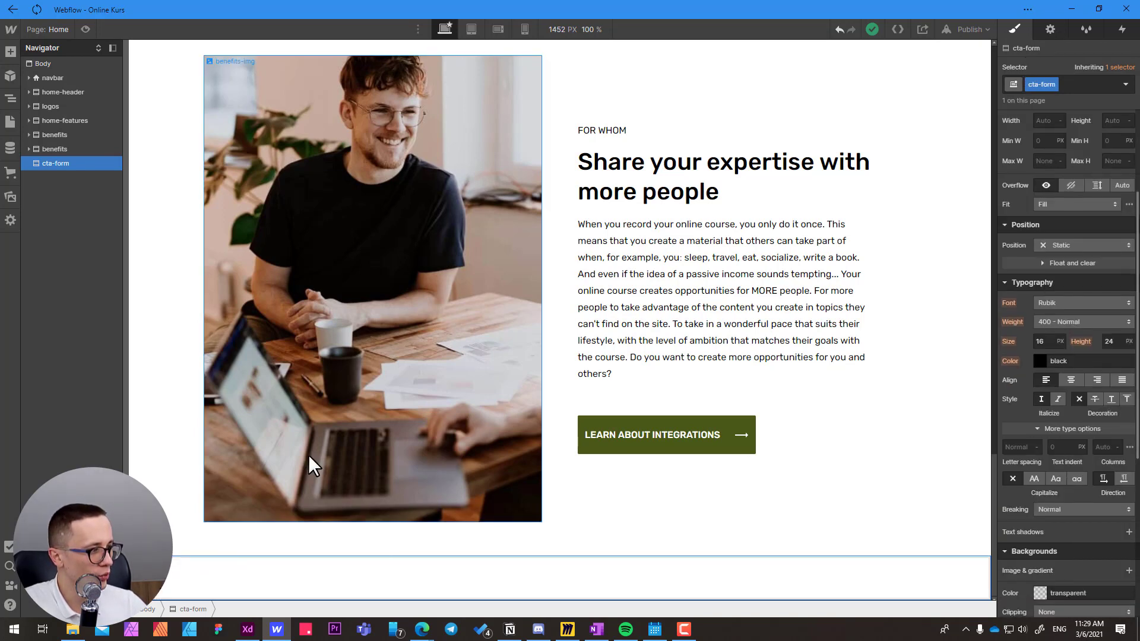
pyautogui.click(1091, 588)
pyautogui.scroll(-1, 1085, 568)
pyautogui.scroll(-1, 1085, 568)
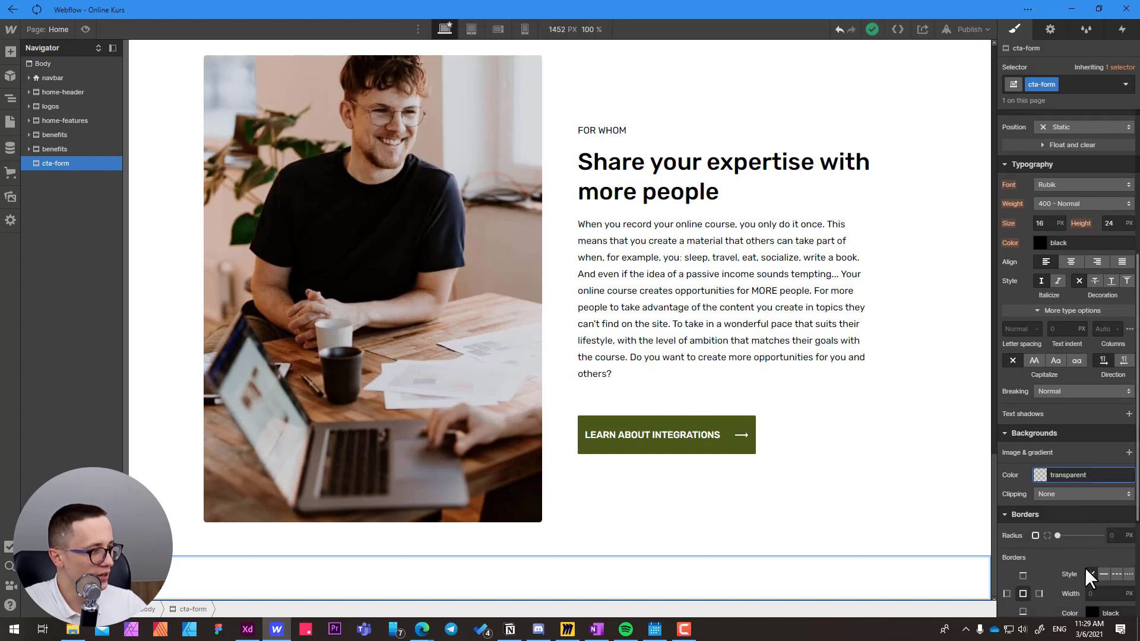
pyautogui.hotkey('ctrl', 'a')
pyautogui.hotkey('ctrl', 'v')
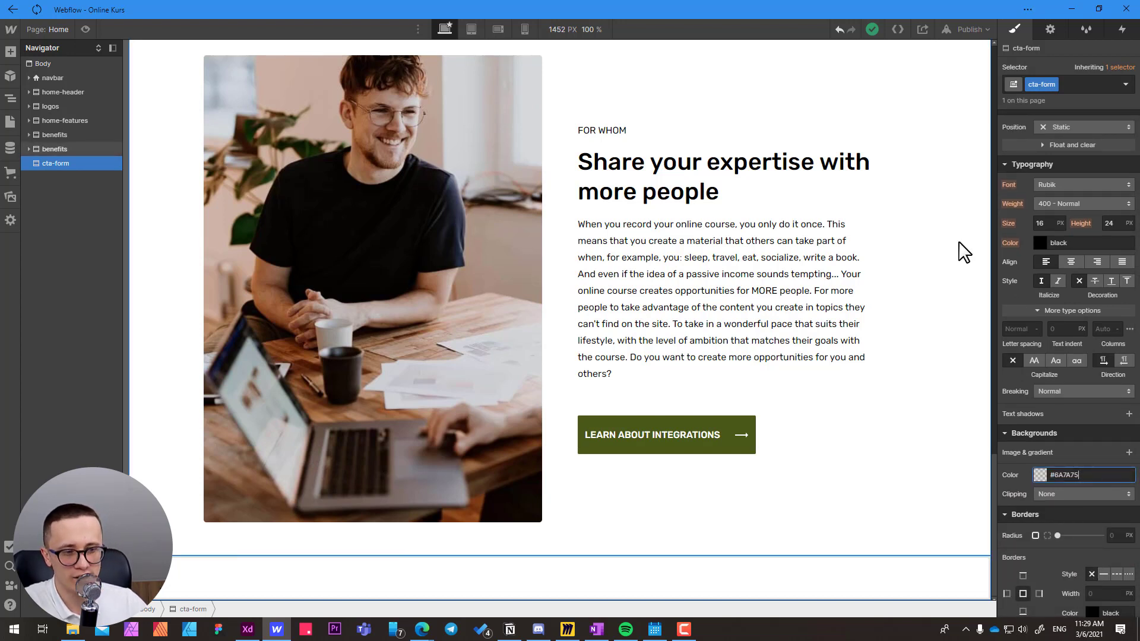
pyautogui.press('Return')
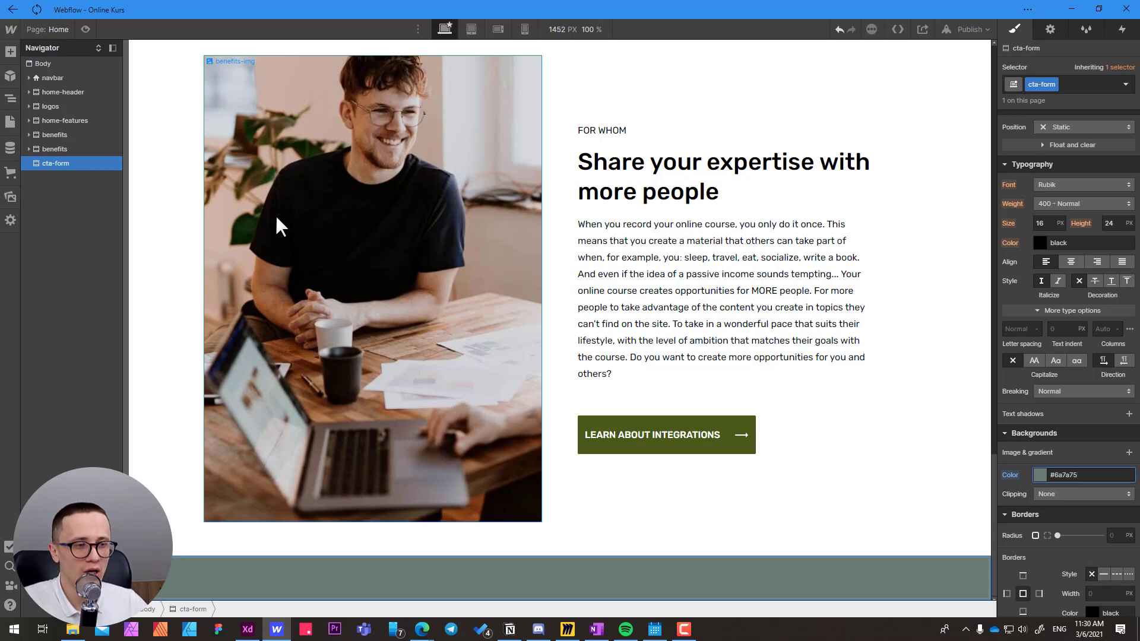
# Check the form section's layout on its background in Adobe XD, and return to the cta-form size and spacing settings in Webflow.
pyautogui.hotkey('alt', 'Tab')
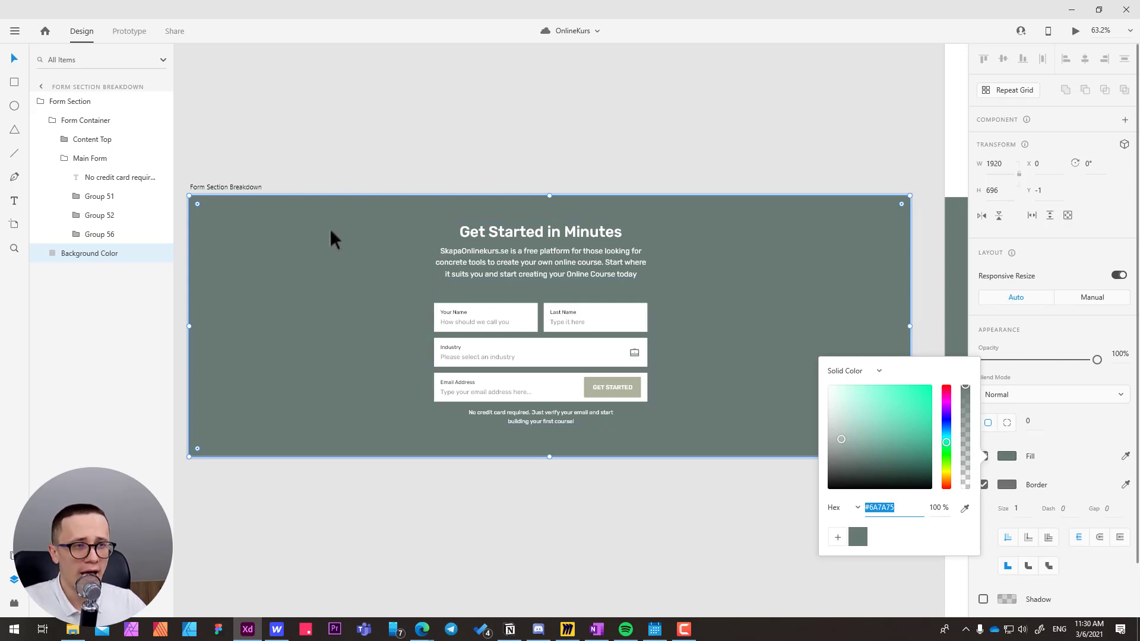
pyautogui.click(310, 235)
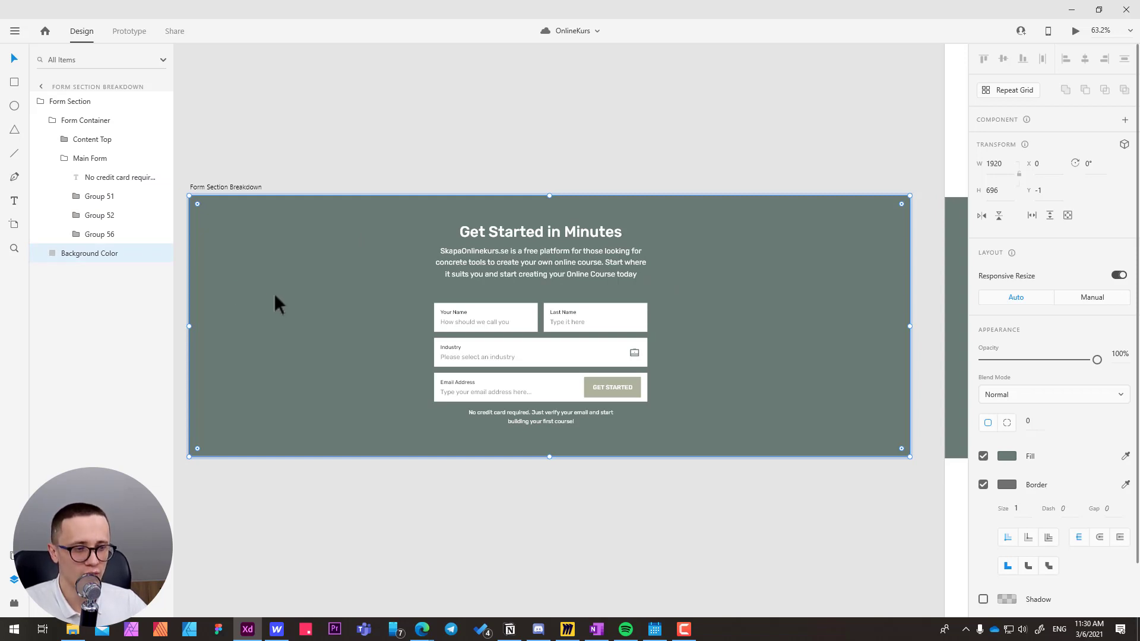
pyautogui.hotkey('alt', 'Tab')
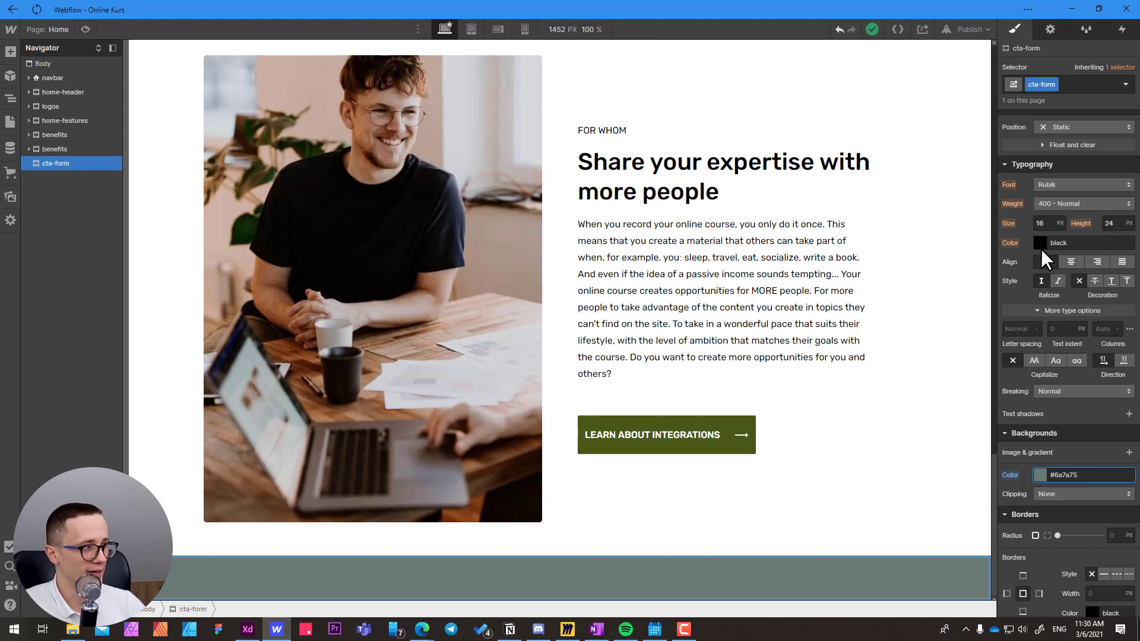
pyautogui.scroll(5, 1042, 248)
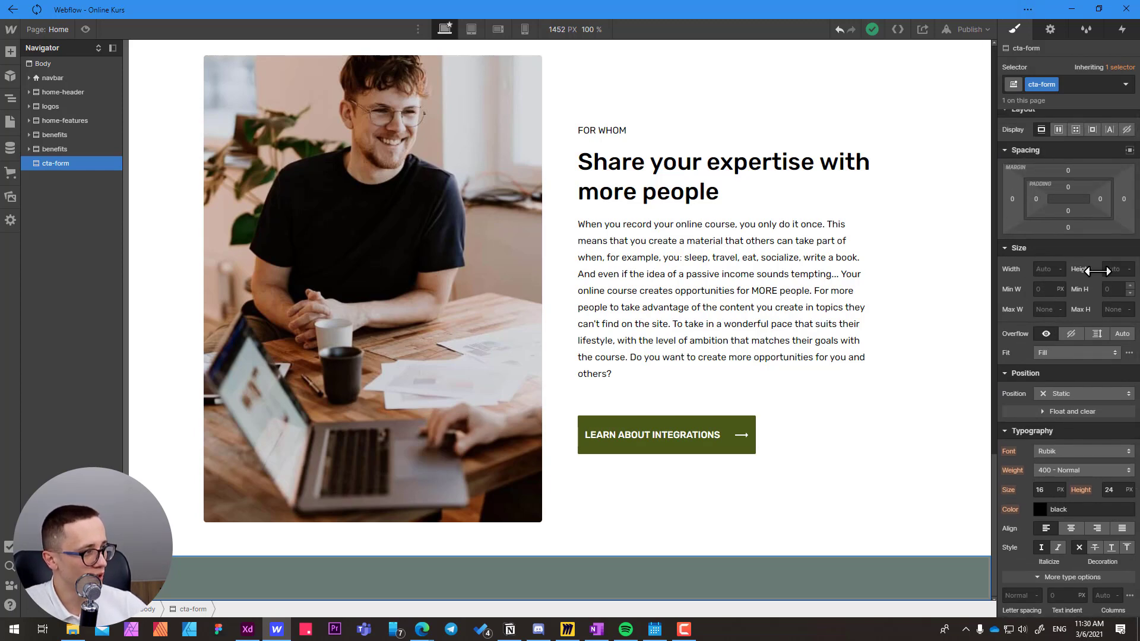
# Set the minimum height of the cta-form section to 700 px.
pyautogui.click(1108, 290)
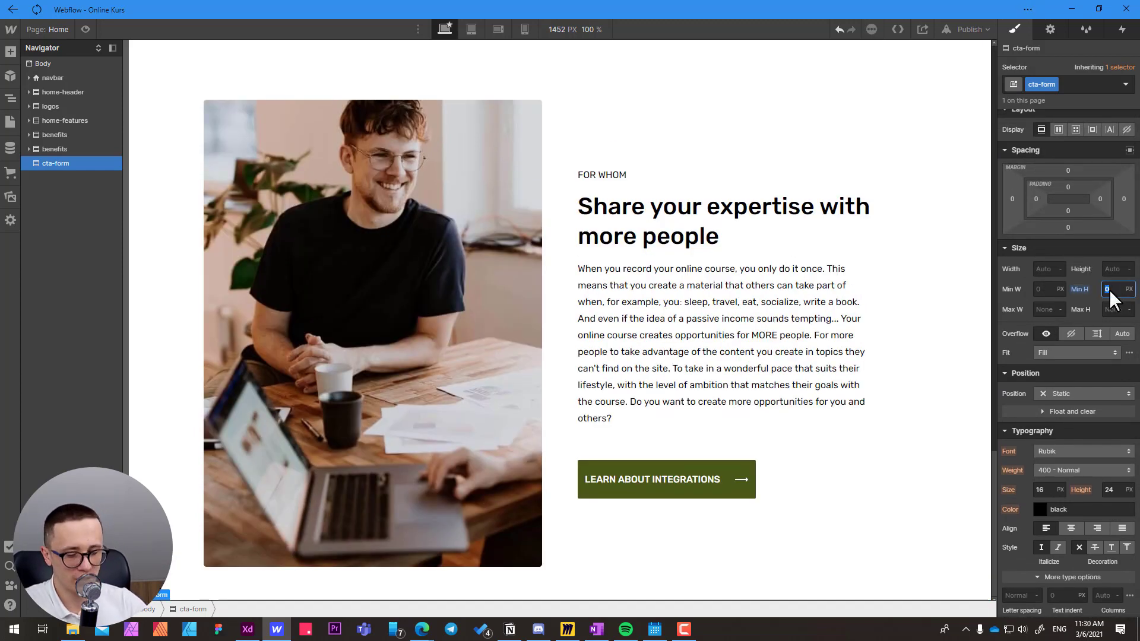
pyautogui.write('6')
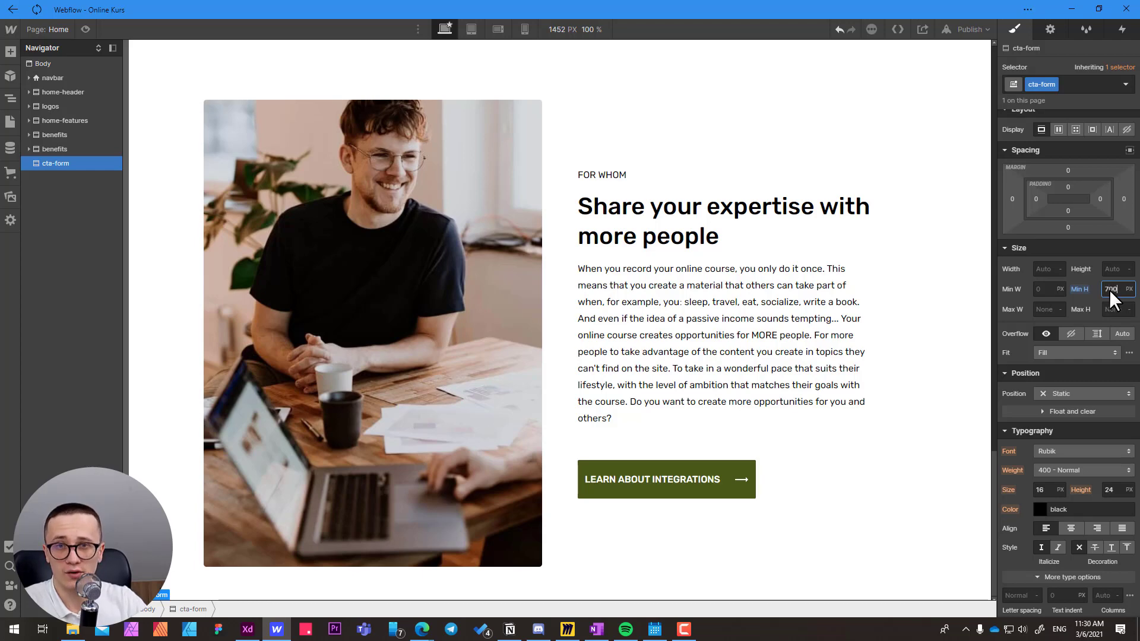
pyautogui.write('00')
pyautogui.press('Return')
pyautogui.scroll(-5, 307, 333)
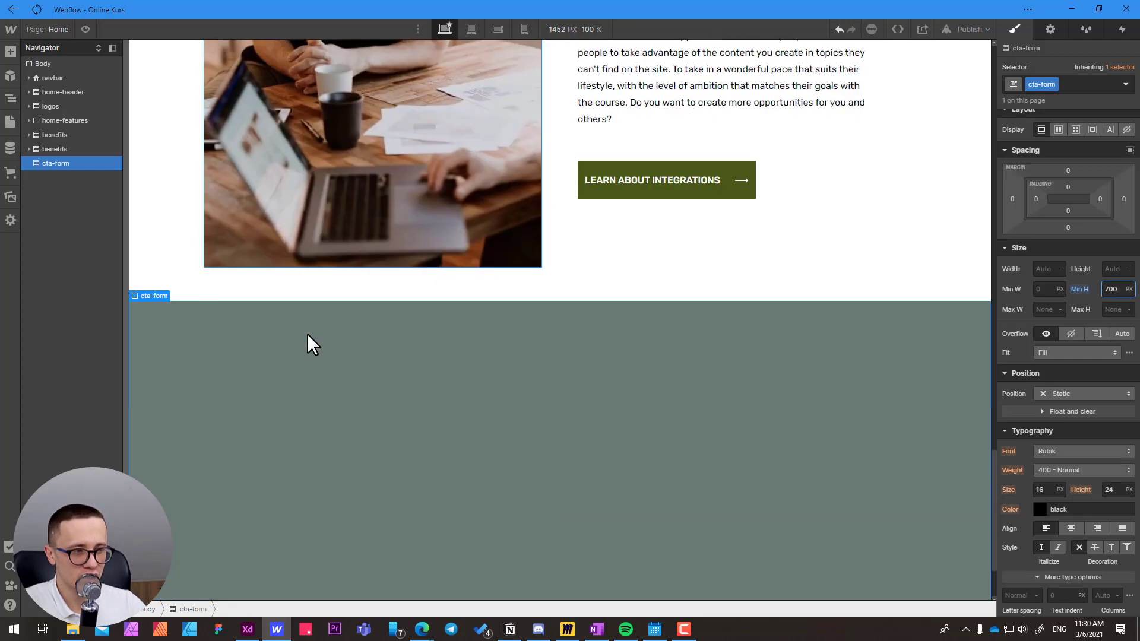
pyautogui.scroll(-2, 308, 334)
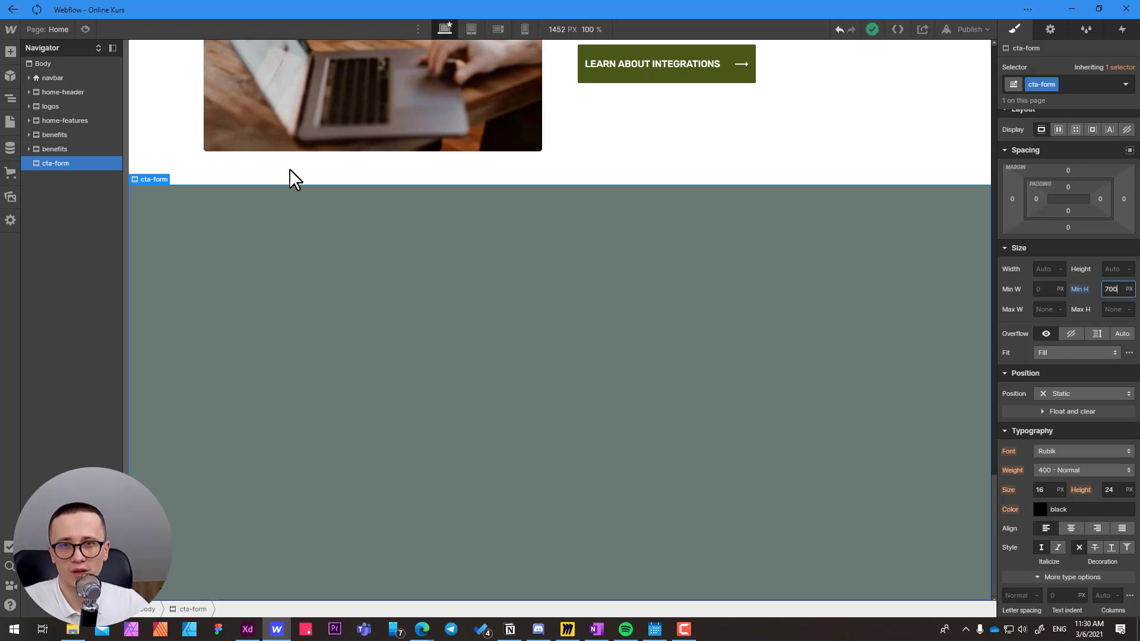
pyautogui.click(327, 272)
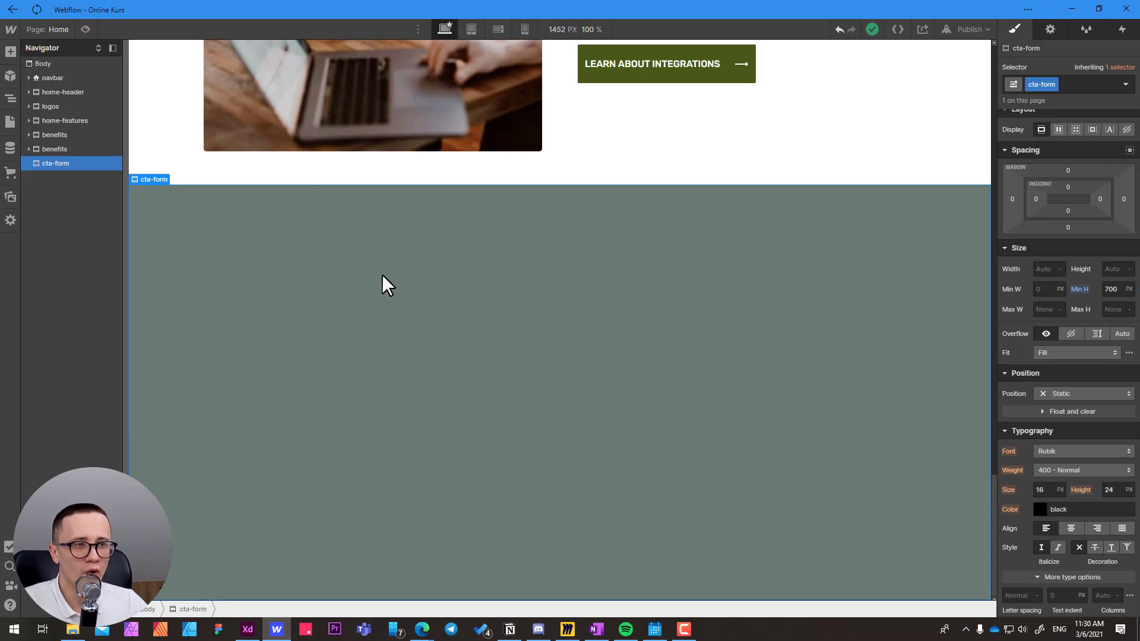
# Switch to Adobe XD, try stretching the Form Container toward the section's edges, undo it, and return to Webflow.
pyautogui.hotkey('alt', 'Tab')
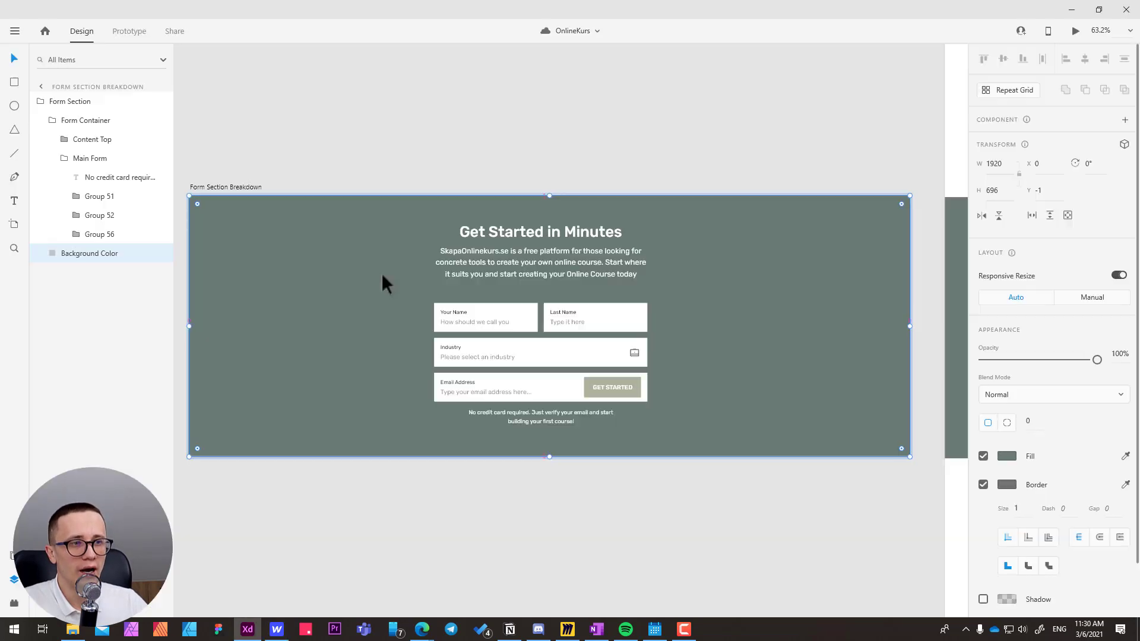
pyautogui.click(522, 234)
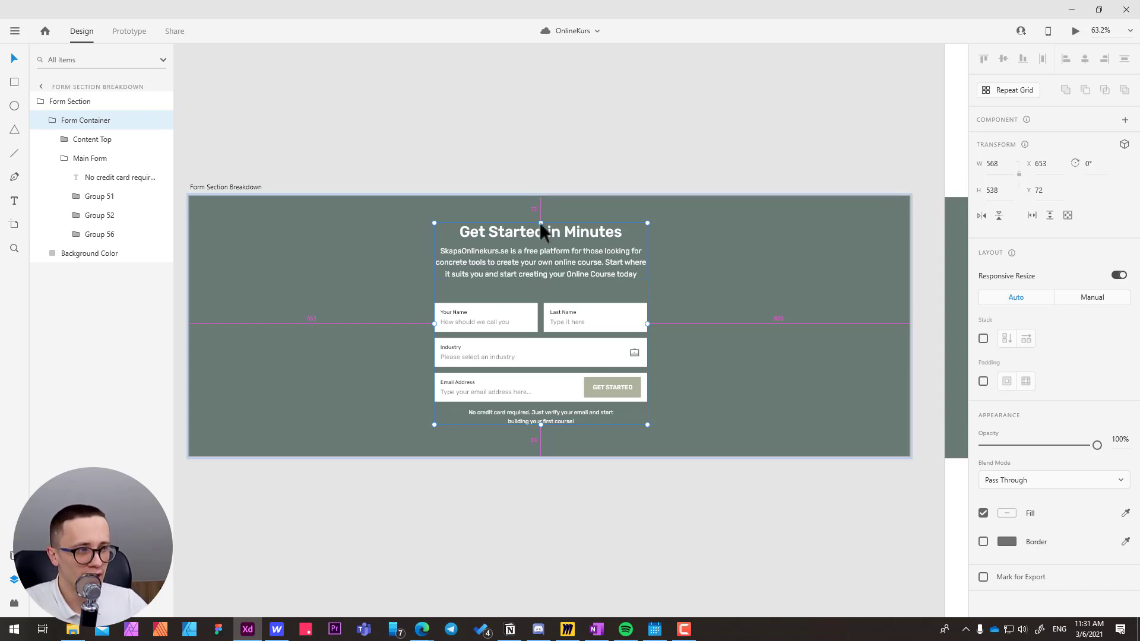
pyautogui.moveTo(540, 222); pyautogui.dragTo(539, 200)
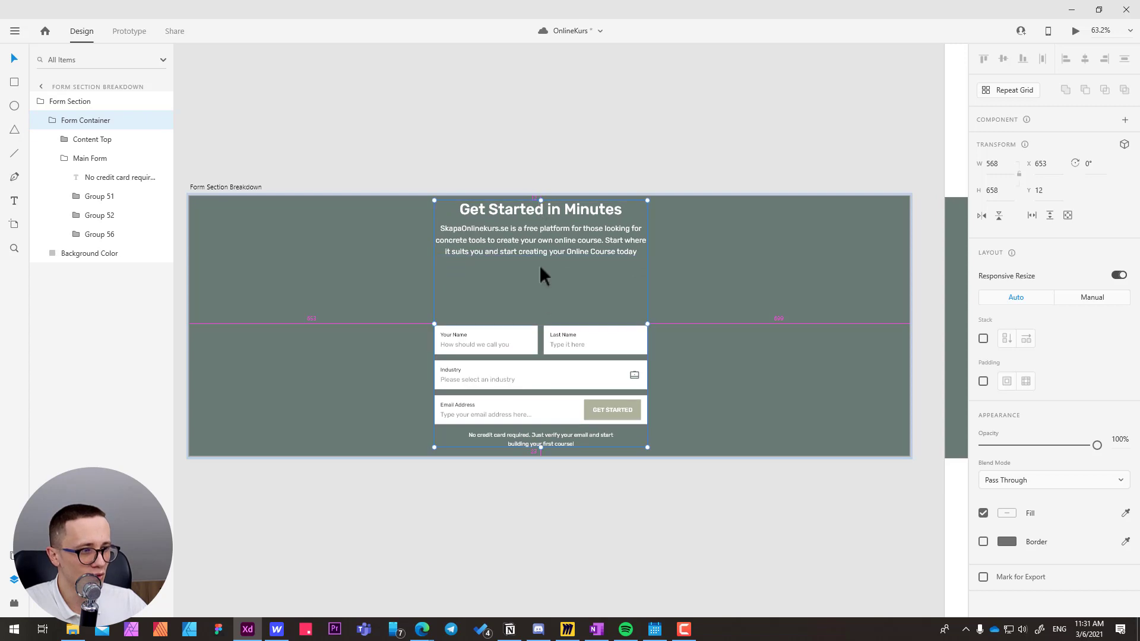
pyautogui.moveTo(541, 448); pyautogui.dragTo(541, 458)
pyautogui.hotkey('ctrl', 'z')
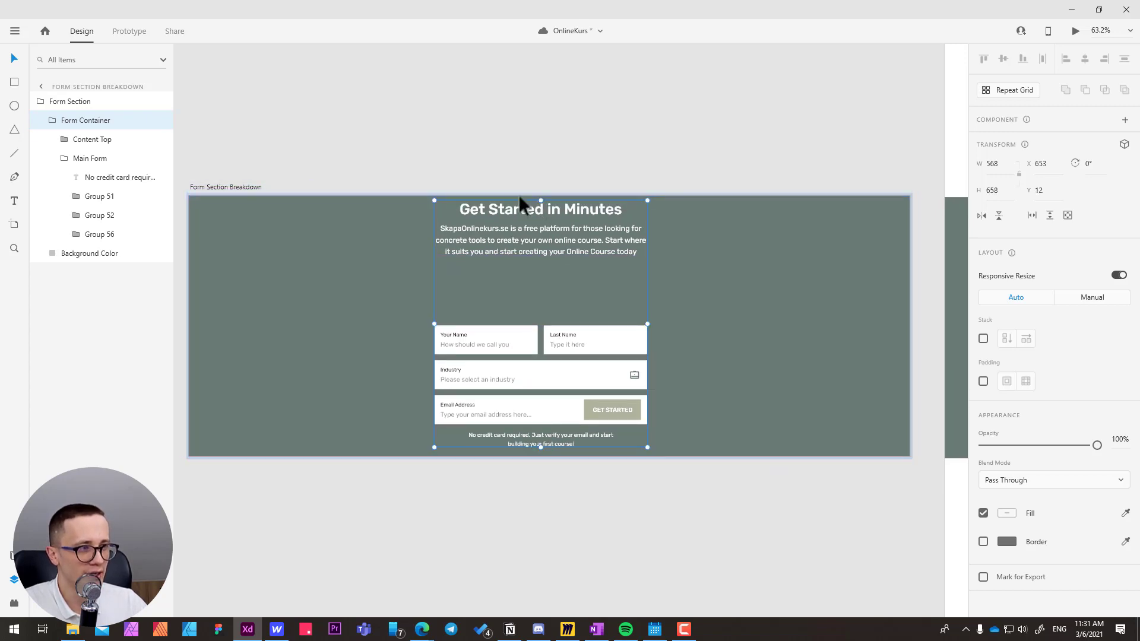
pyautogui.hotkey('ctrl', 'z')
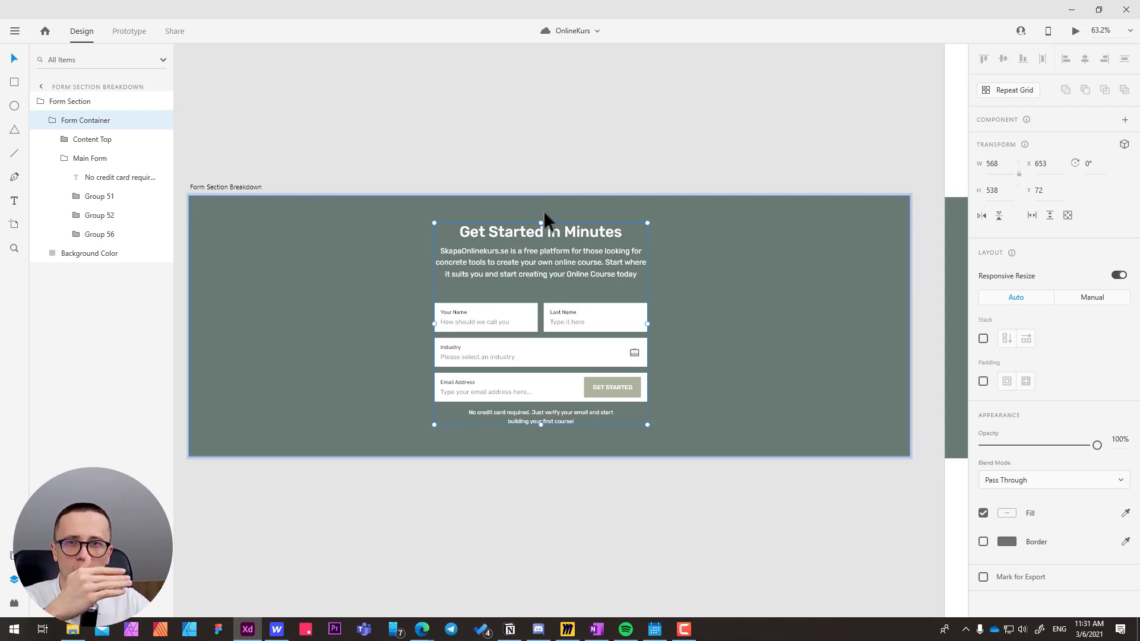
pyautogui.press('alt')
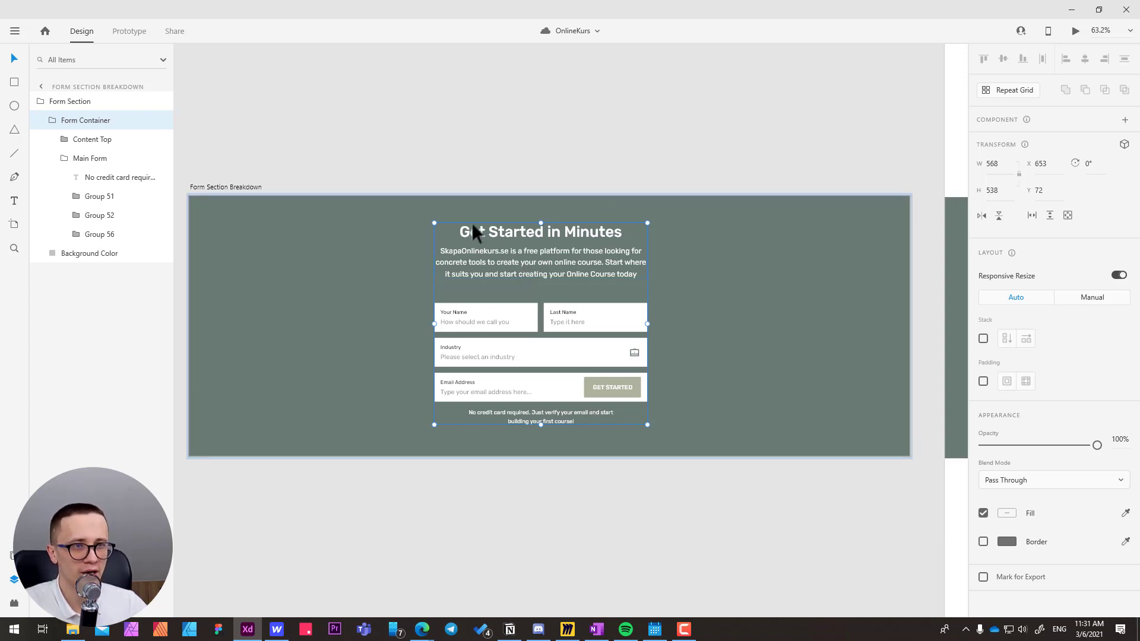
pyautogui.hotkey('alt', 'Tab')
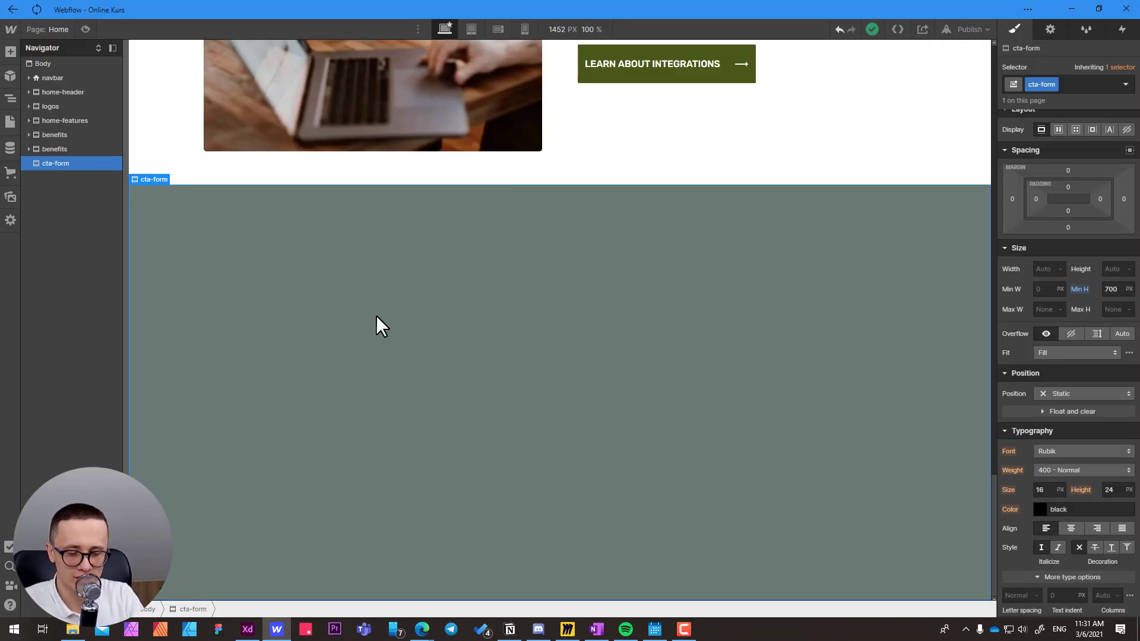
# Find the Div Block element with Quick Find and insert it inside the cta-form section.
pyautogui.hotkey('ctrl', 'e')
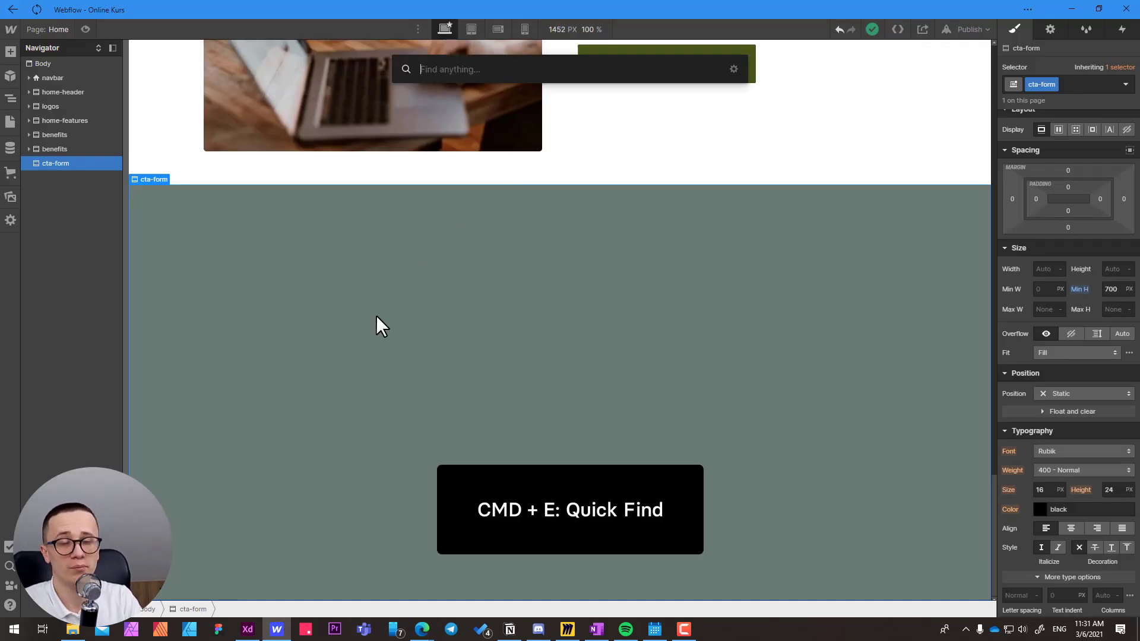
pyautogui.write('div')
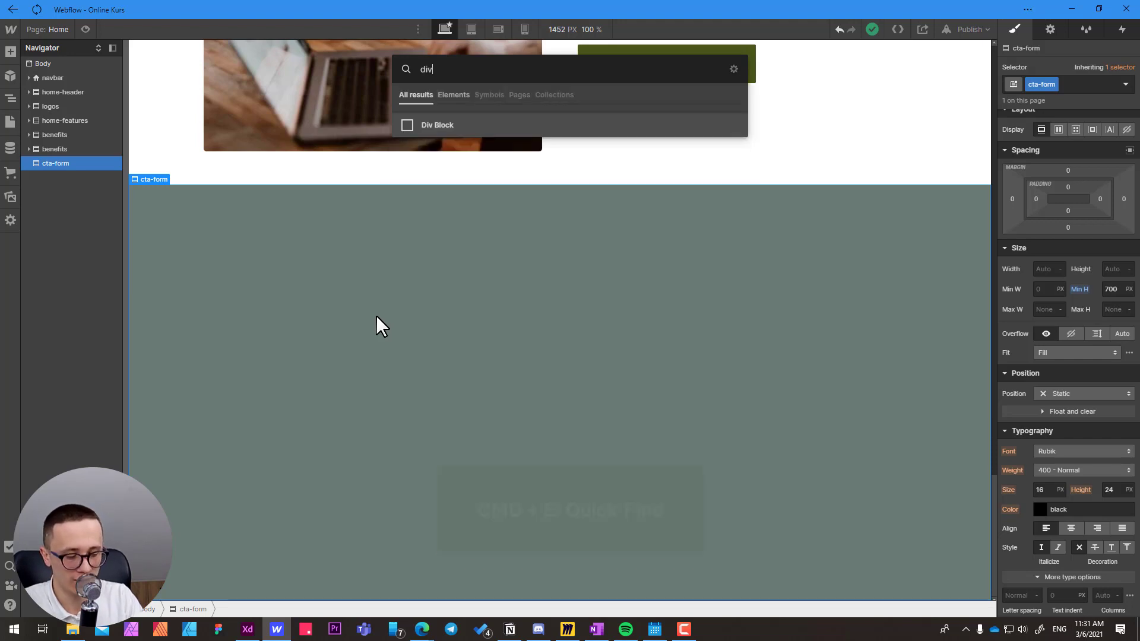
pyautogui.press('Return')
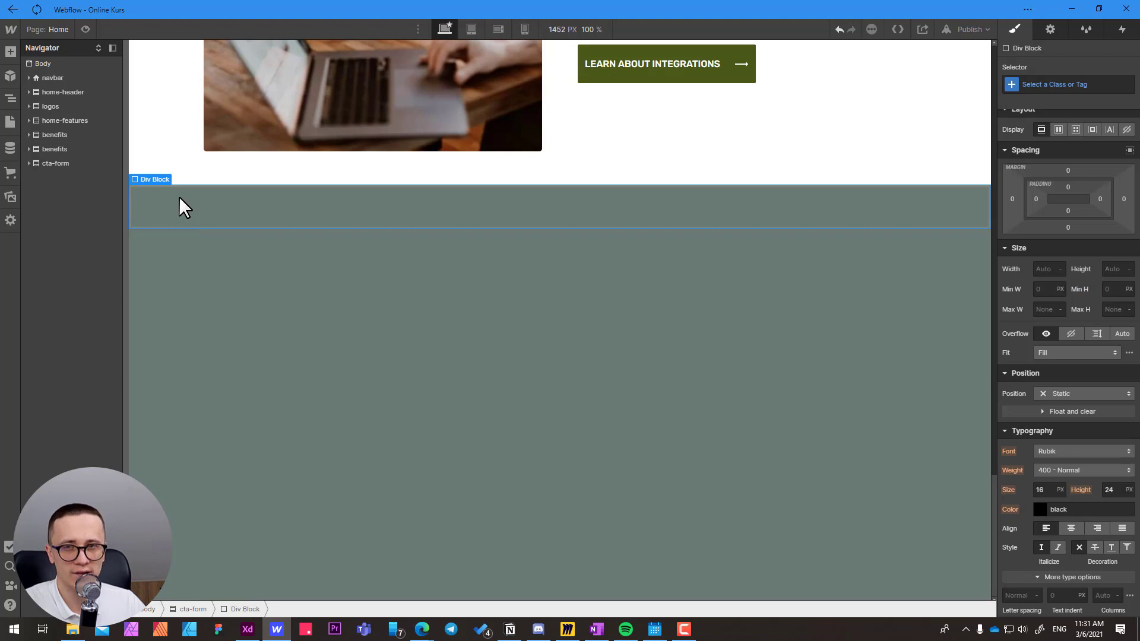
pyautogui.click(203, 223)
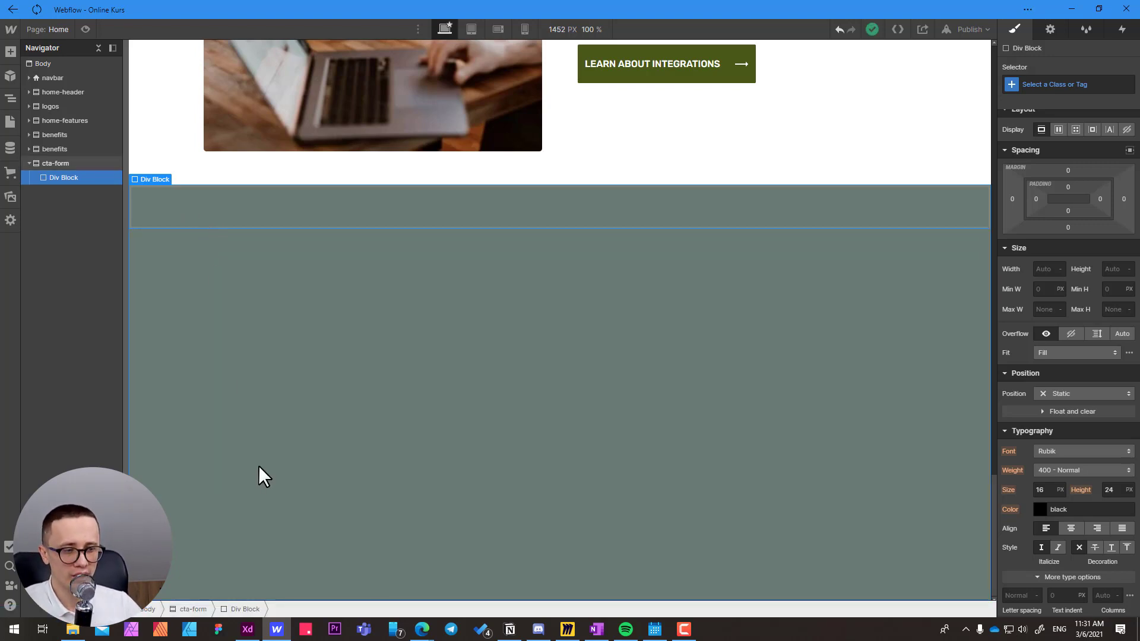
# Switch to Adobe XD, inspect the Background Color layer and the Form Container inside it, and return to Webflow.
pyautogui.hotkey('alt', 'Tab')
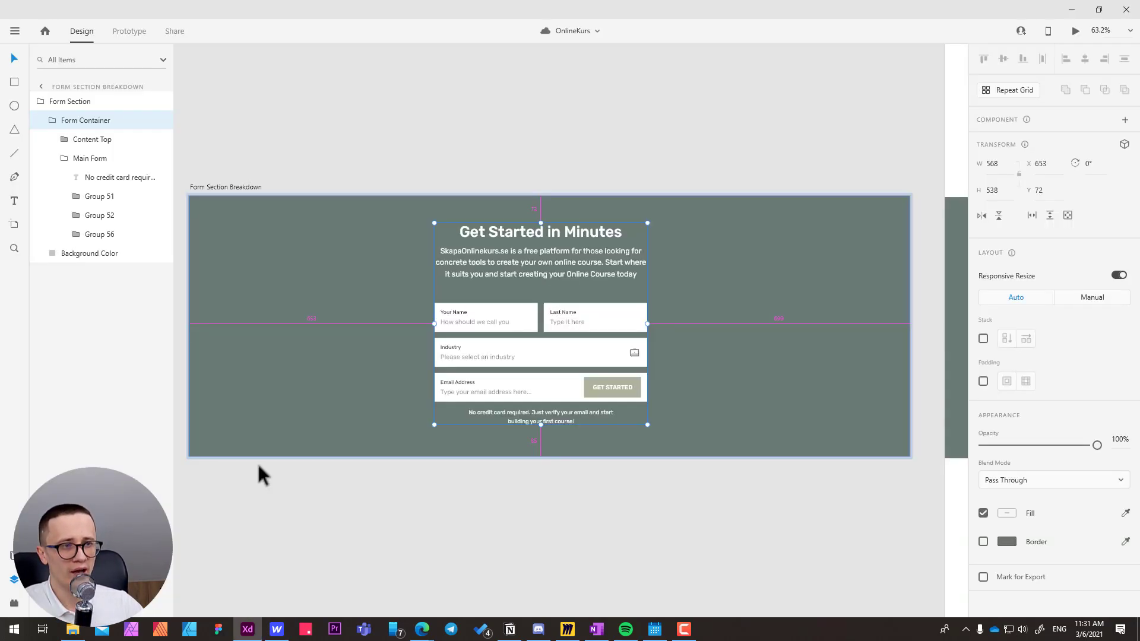
pyautogui.click(251, 234)
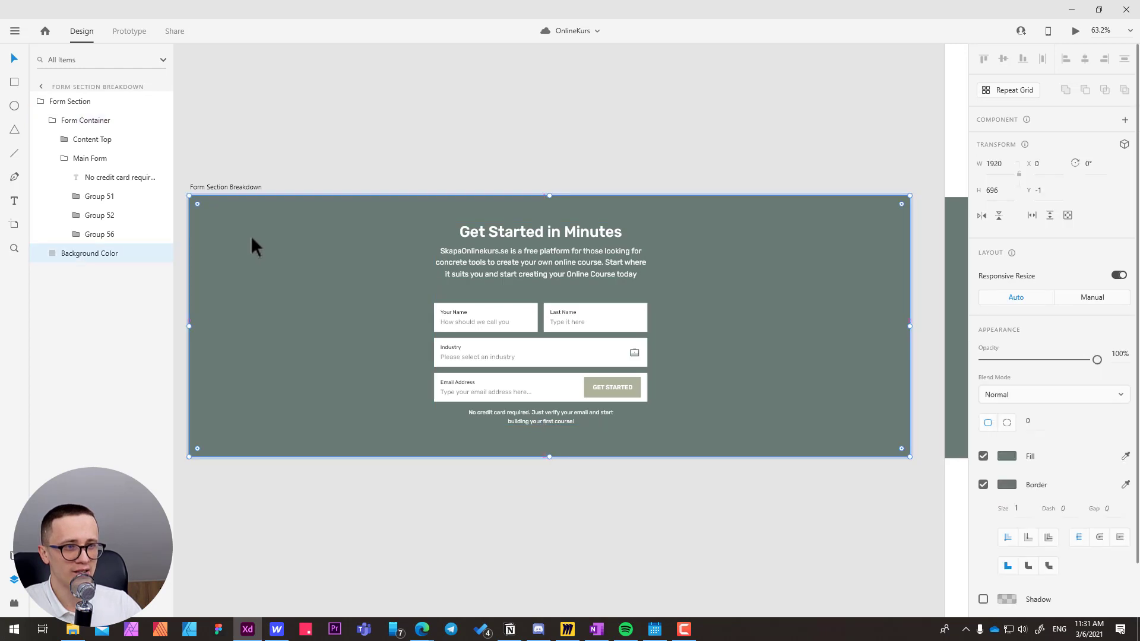
pyautogui.click(512, 240)
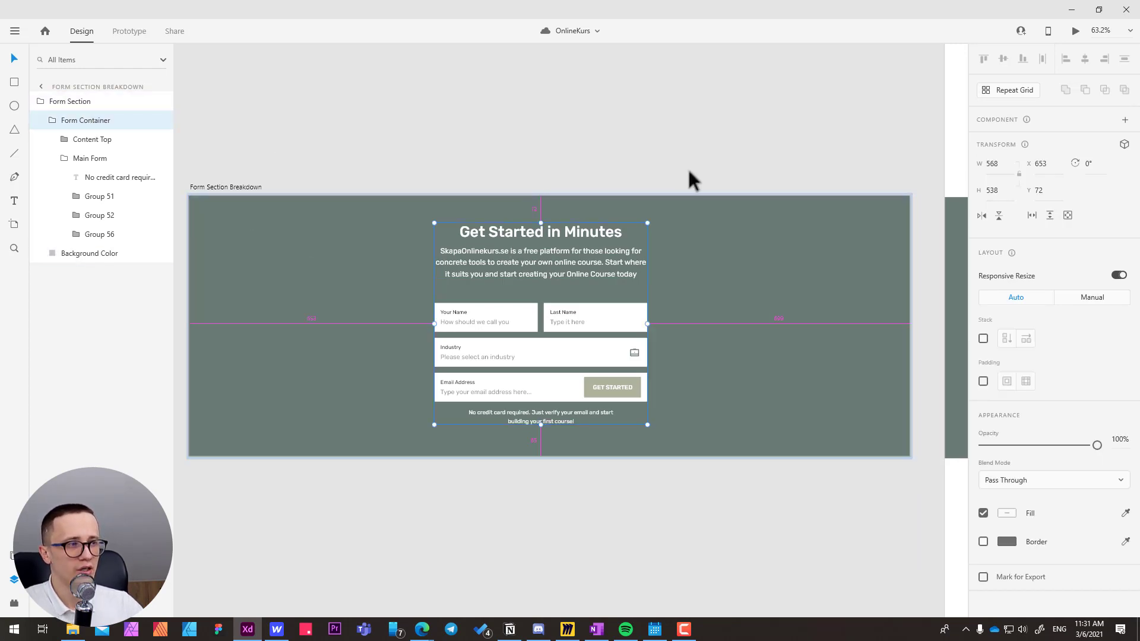
pyautogui.hotkey('alt', 'Tab')
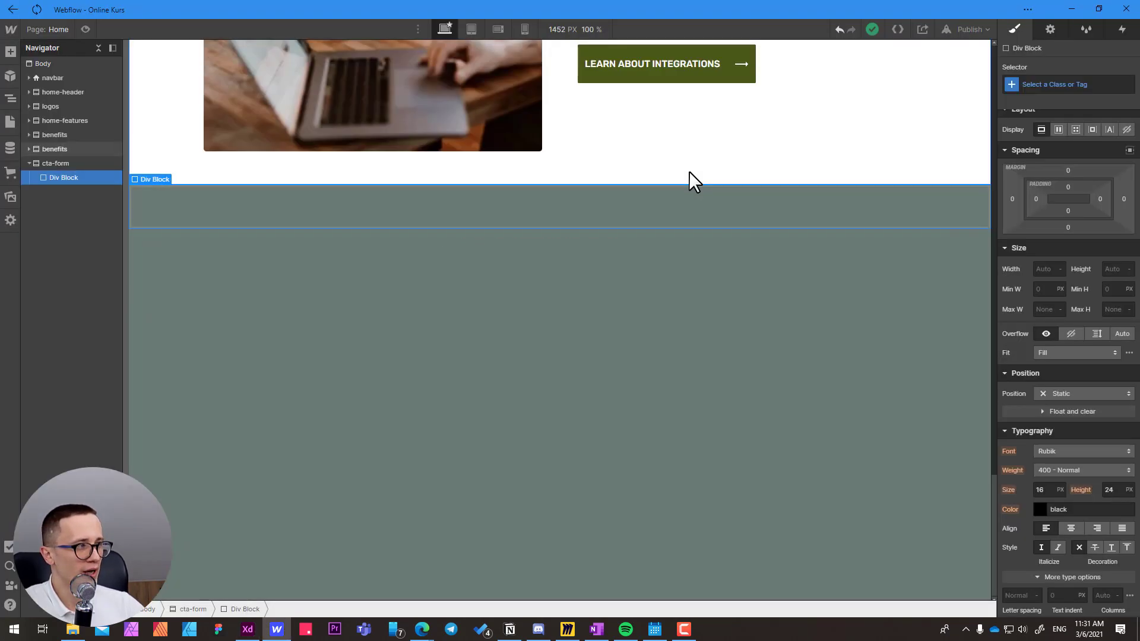
# Assign a new class named form-w to the div block inside cta-form.
pyautogui.click(1042, 84)
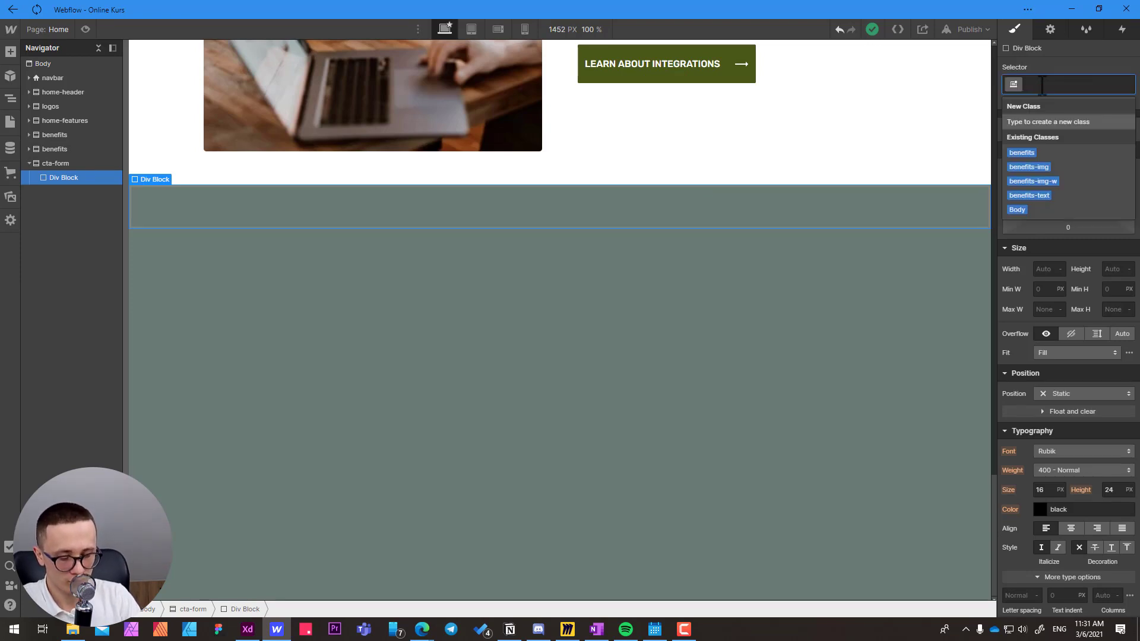
pyautogui.write('form-')
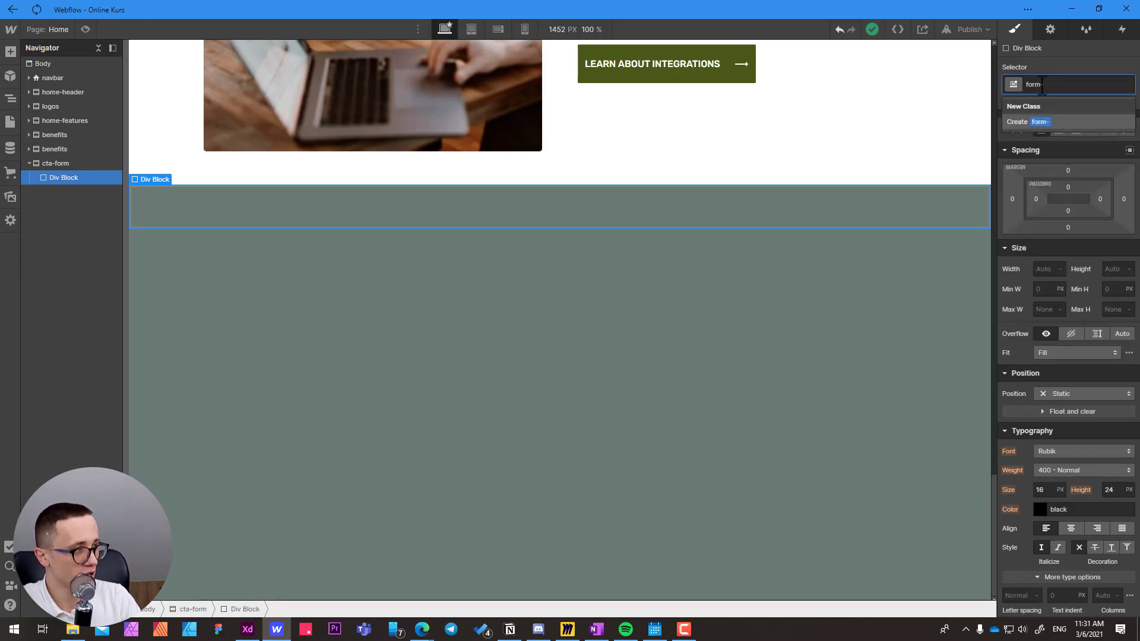
pyautogui.write('w')
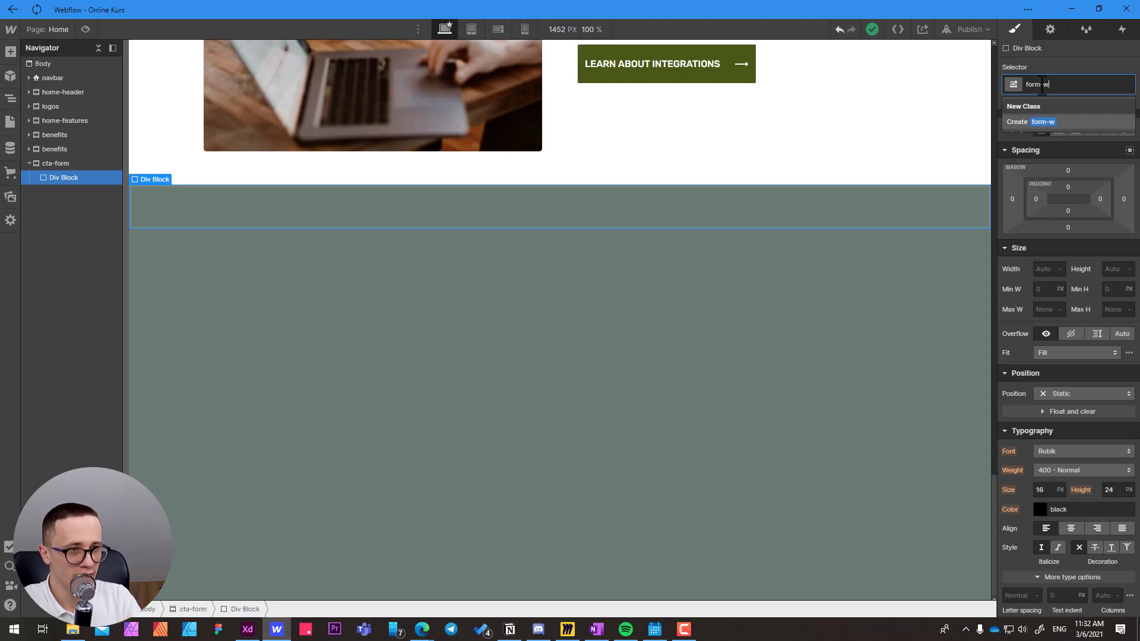
pyautogui.press('Return')
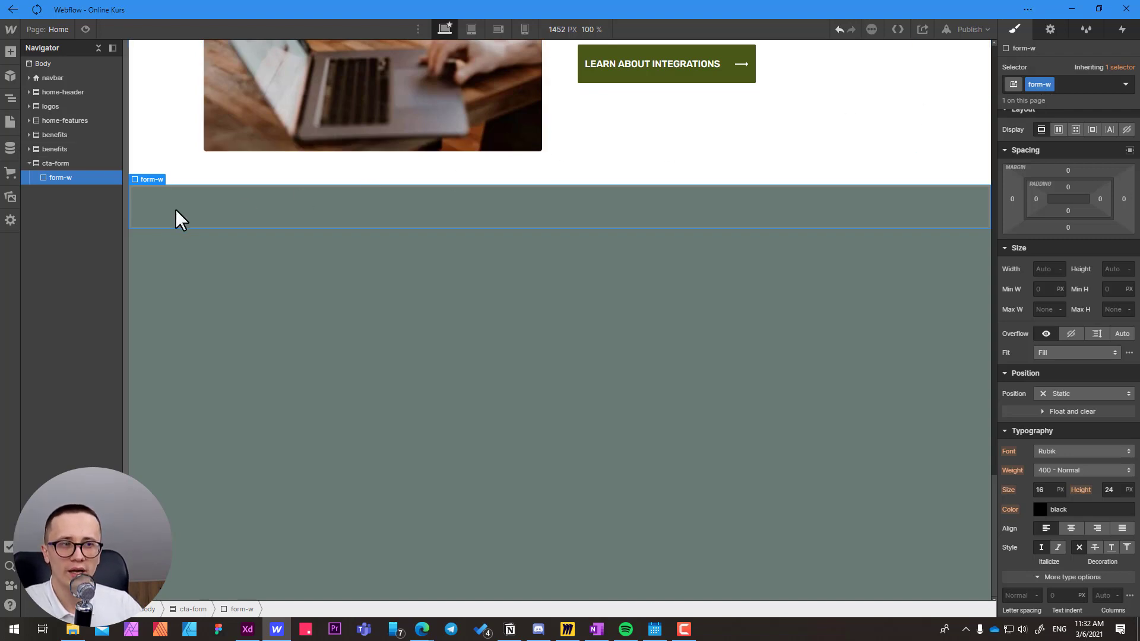
# Switch to Adobe XD, check the Form Container's width and its distances to the section edges, and return to Webflow.
pyautogui.hotkey('alt', 'Tab')
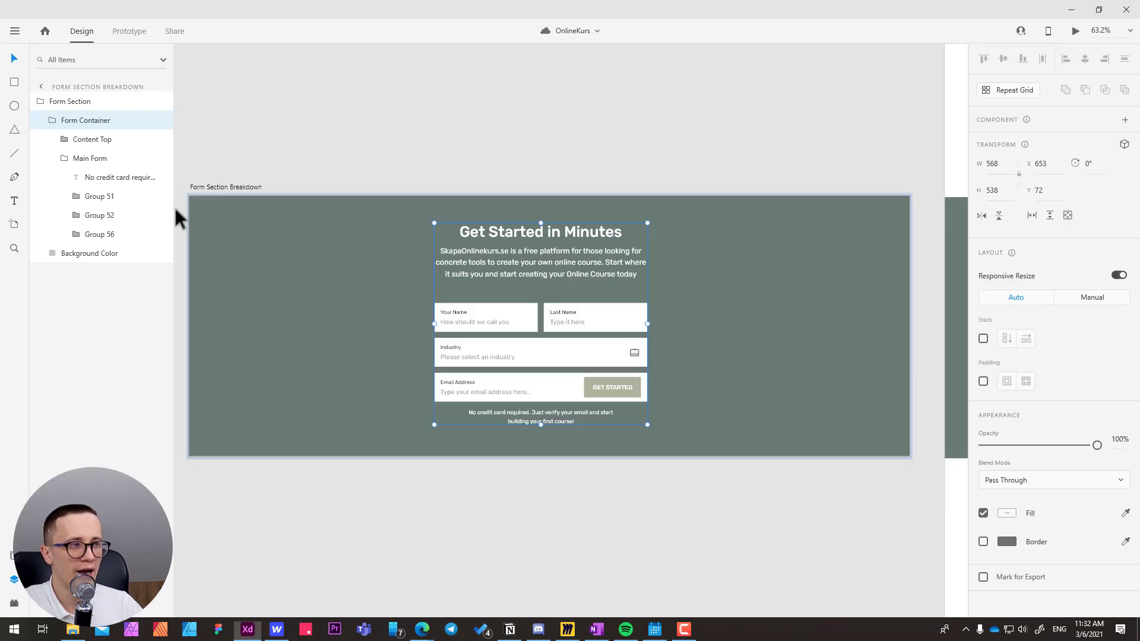
pyautogui.click(1002, 166)
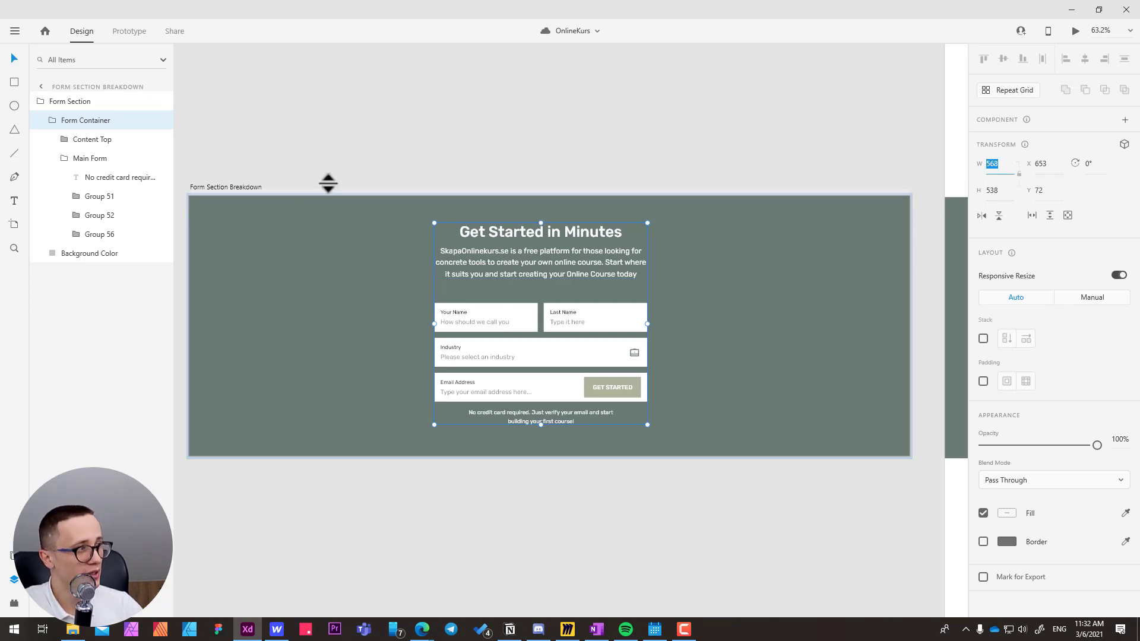
pyautogui.press('alt')
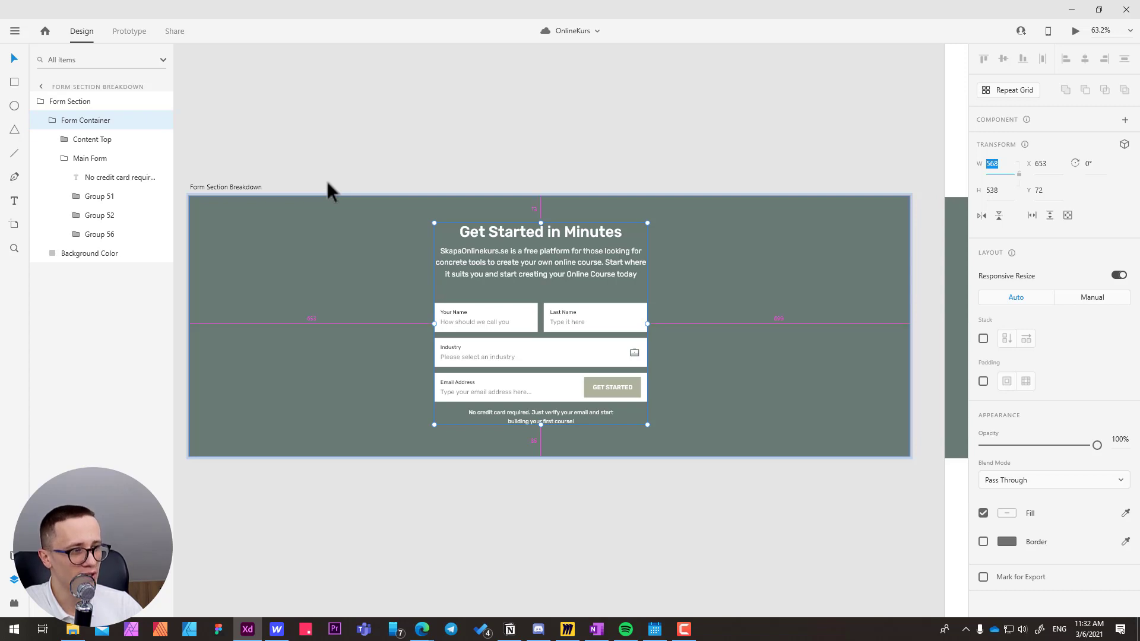
pyautogui.hotkey('alt', 'Tab')
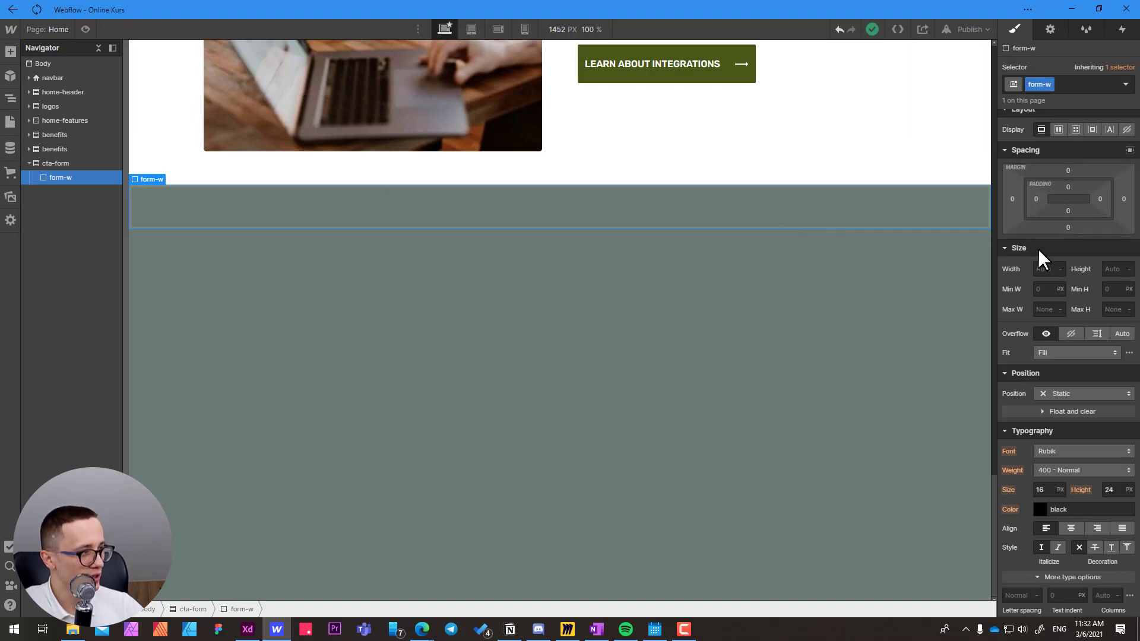
# Set the maximum width of form-w to 568 px and center it horizontally with automatic side margins.
pyautogui.moveTo(1040, 313); pyautogui.dragTo(1040, 318)
pyautogui.write('568')
pyautogui.press('Return')
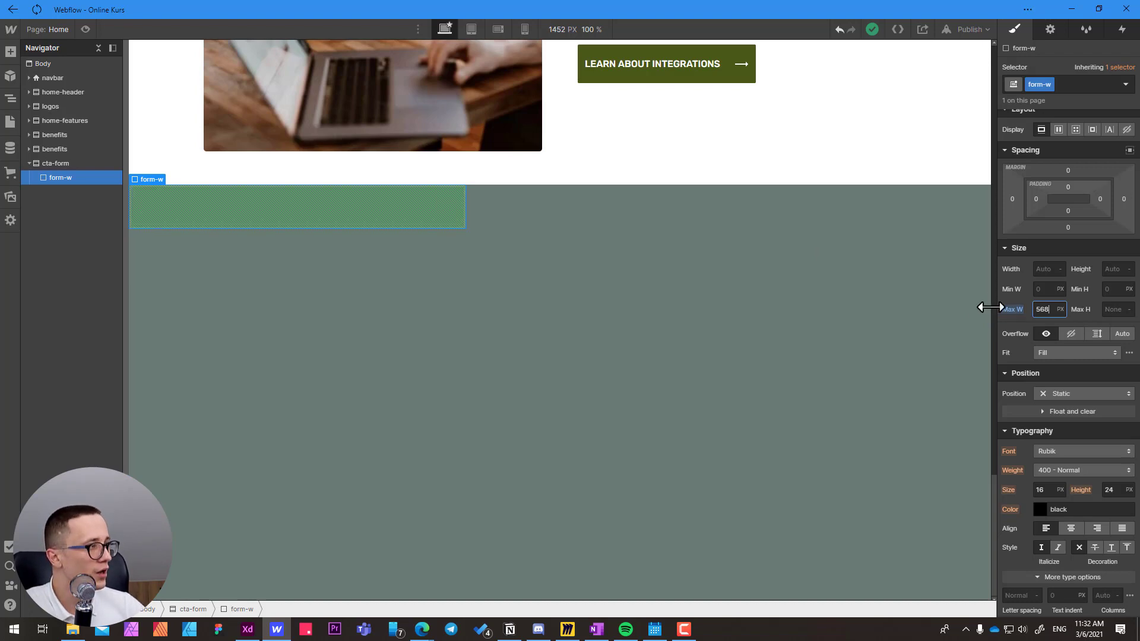
pyautogui.click(1130, 152)
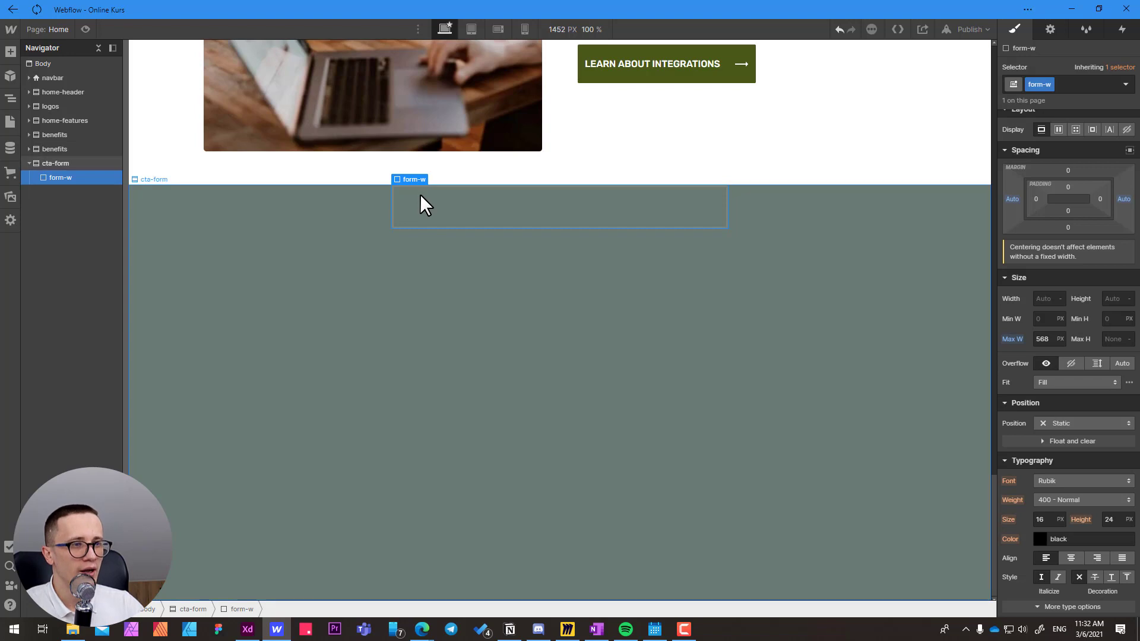
# Set the top and bottom padding of the cta-form section evenly to 60 px.
pyautogui.click(269, 255)
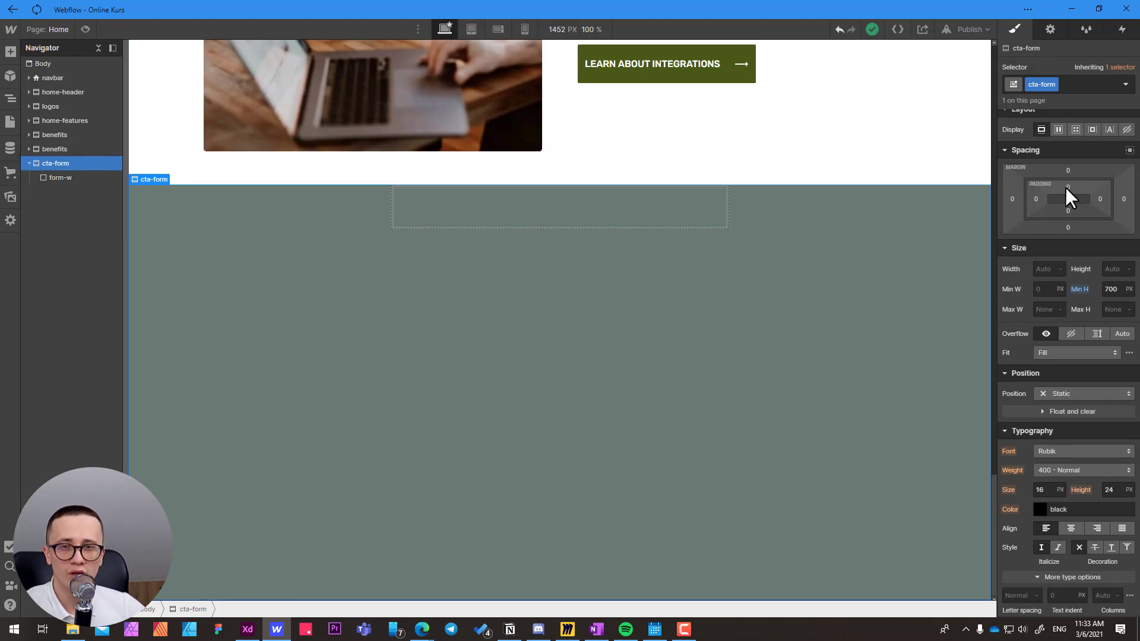
pyautogui.moveTo(1066, 187); pyautogui.dragTo(1081, 210)
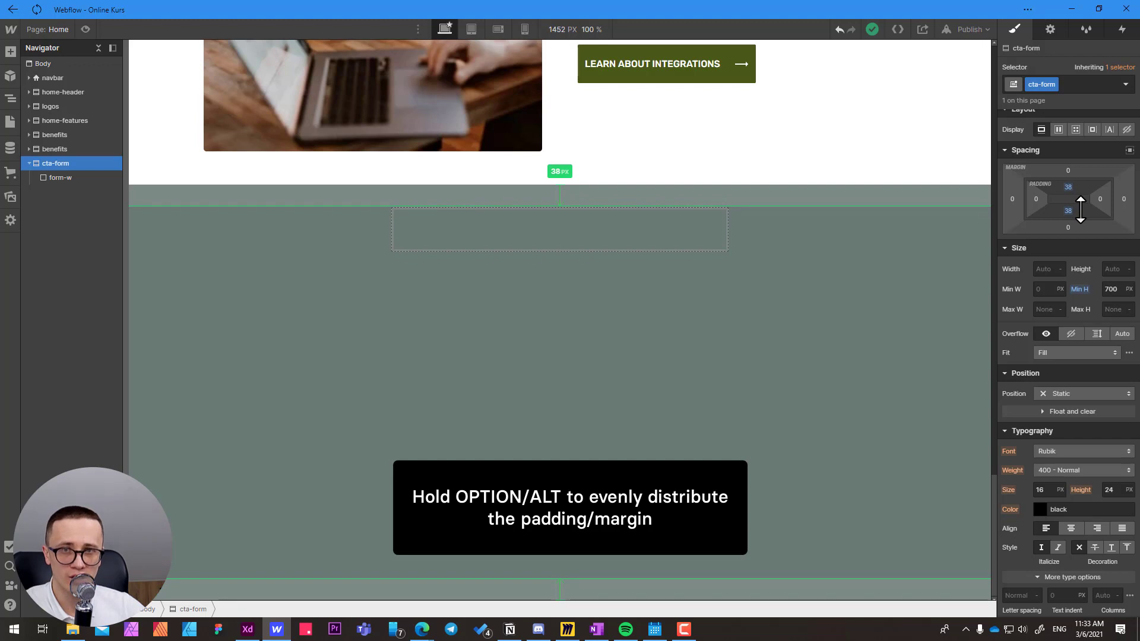
pyautogui.moveTo(1081, 209)
pyautogui.mouseDown()
pyautogui.moveTo(1081, 224)
pyautogui.moveTo(1075, 188)
pyautogui.mouseUp()
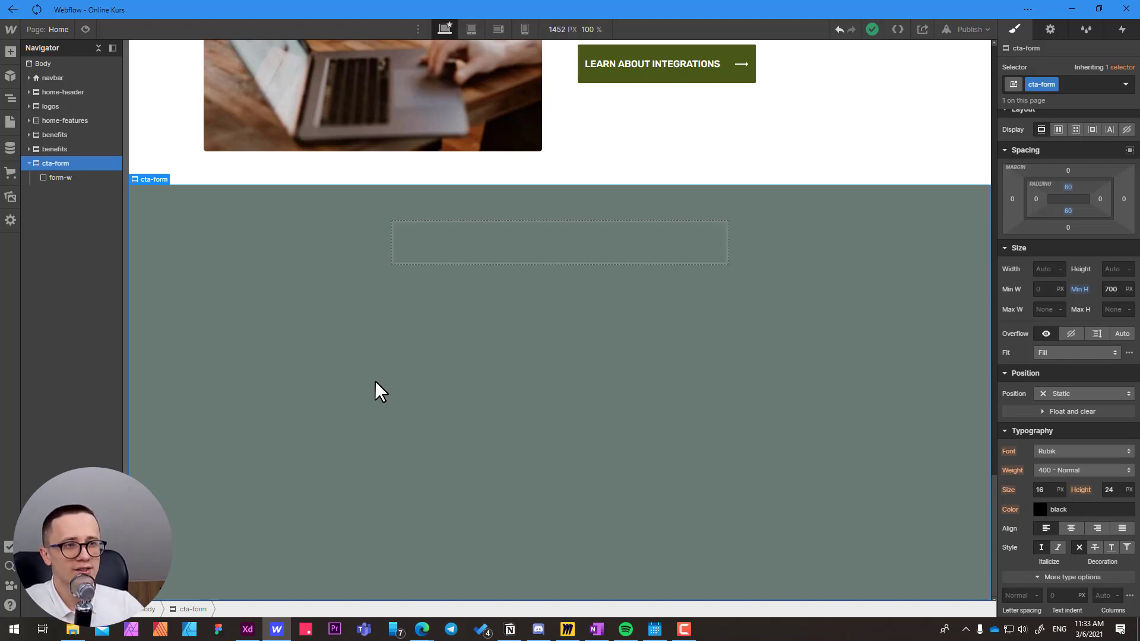
# Switch to Adobe XD and undo the last three changes in the Form Section Breakdown artboard.
pyautogui.hotkey('alt', 'Tab')
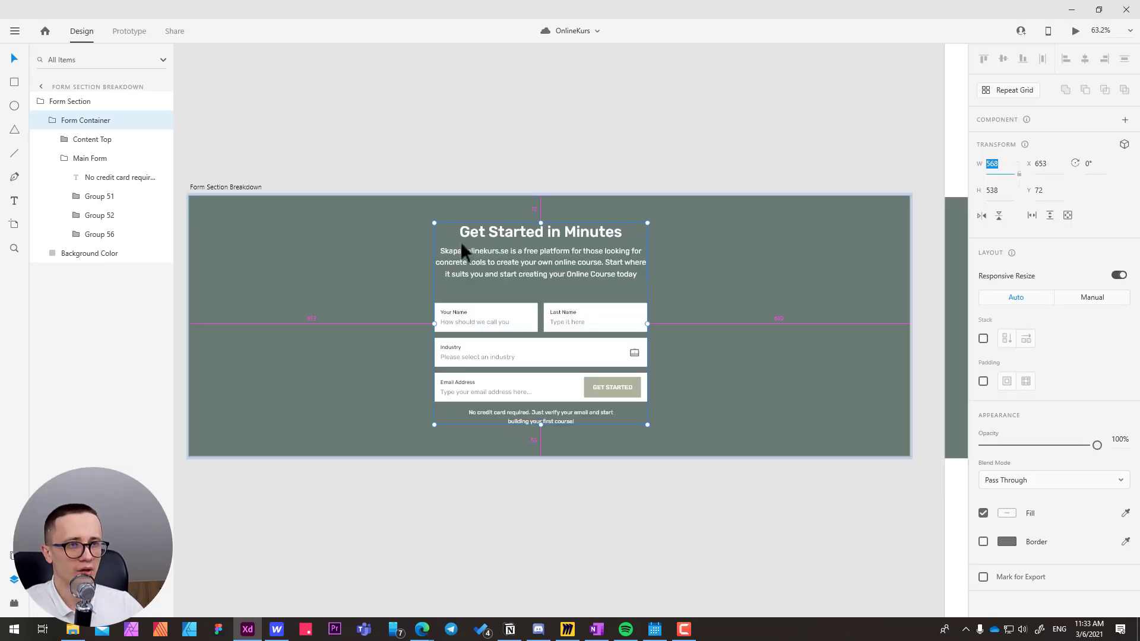
pyautogui.hotkey('ctrl', 'z')
pyautogui.hotkey('ctrl', 'z')
pyautogui.hotkey('ctrl', 'z')
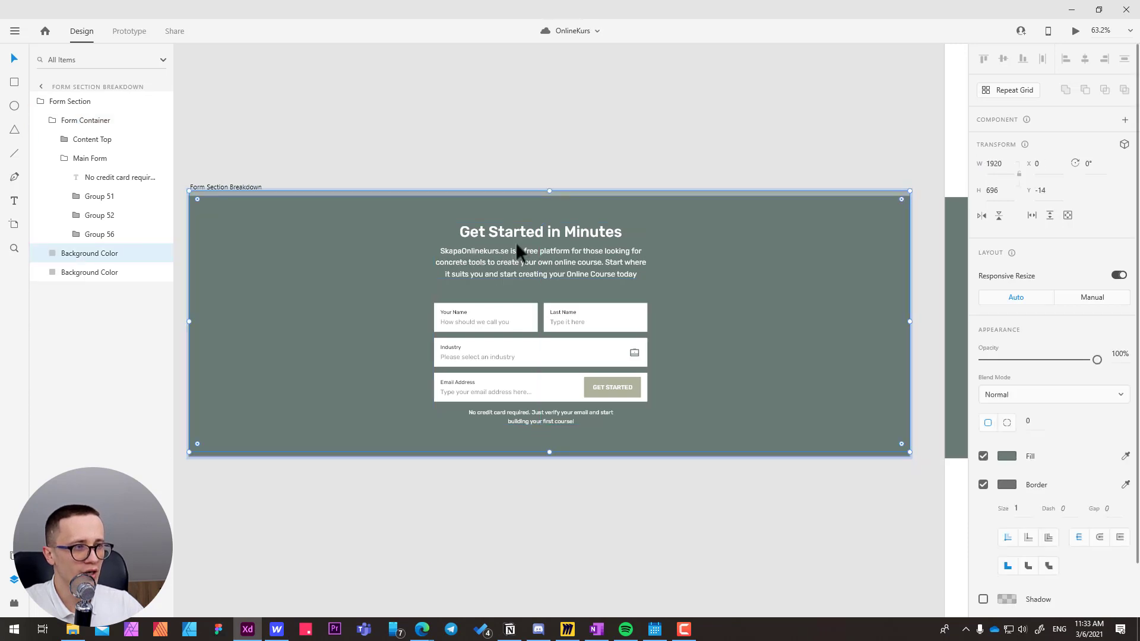
# Undo the last move in the Form Section Breakdown artboard, check the section's Background Color layer, and return to Webflow.
pyautogui.moveTo(533, 227)
pyautogui.mouseDown()
pyautogui.moveTo(523, 231)
pyautogui.moveTo(540, 241)
pyautogui.mouseUp()
pyautogui.hotkey('ctrl', 'z')
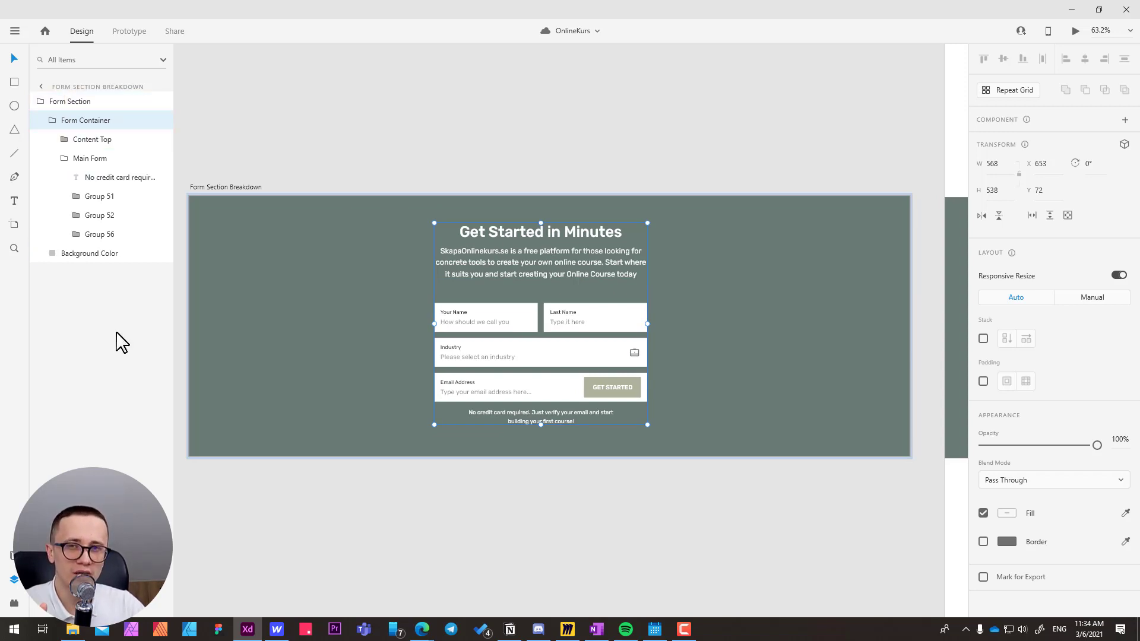
pyautogui.click(276, 274)
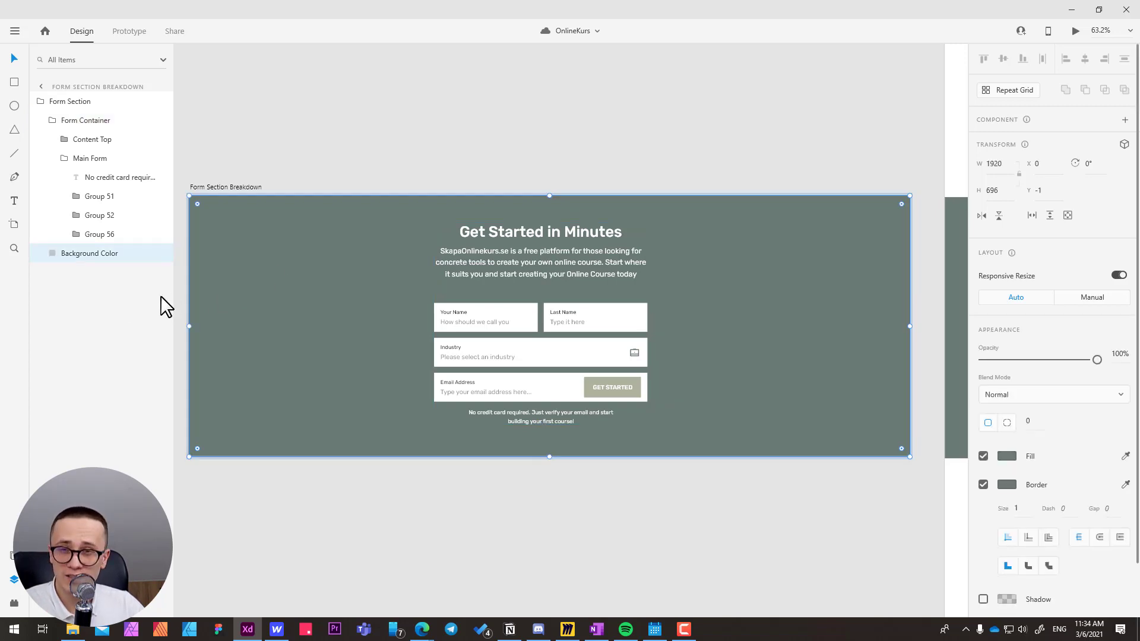
pyautogui.hotkey('alt', 'Tab')
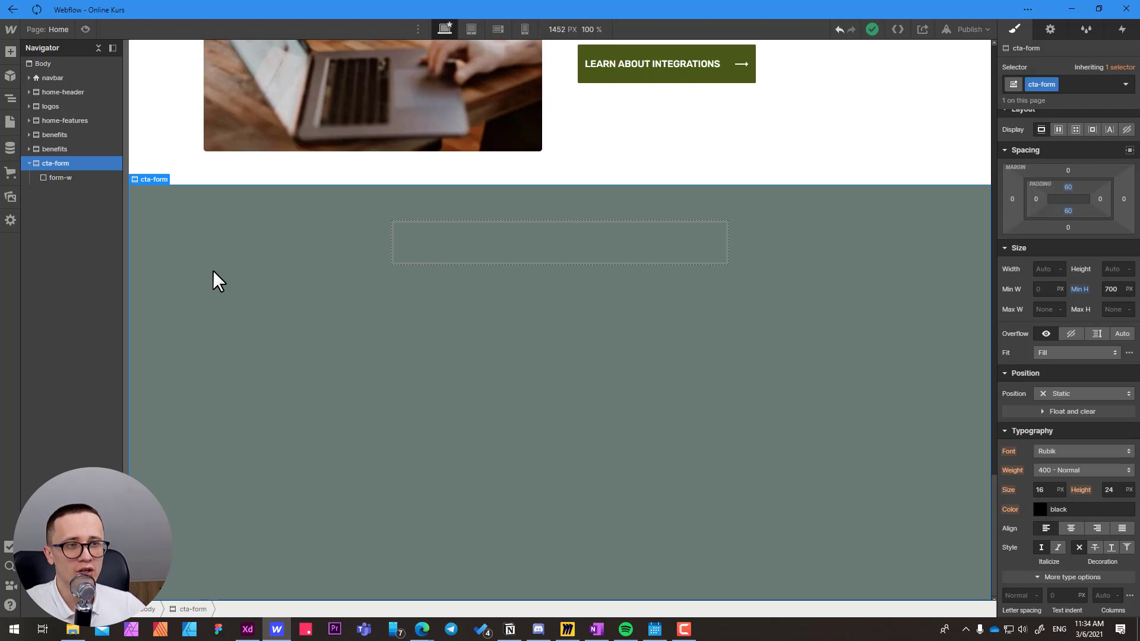
# Set the cta-form section's display to flex with a vertical direction.
pyautogui.click(1059, 130)
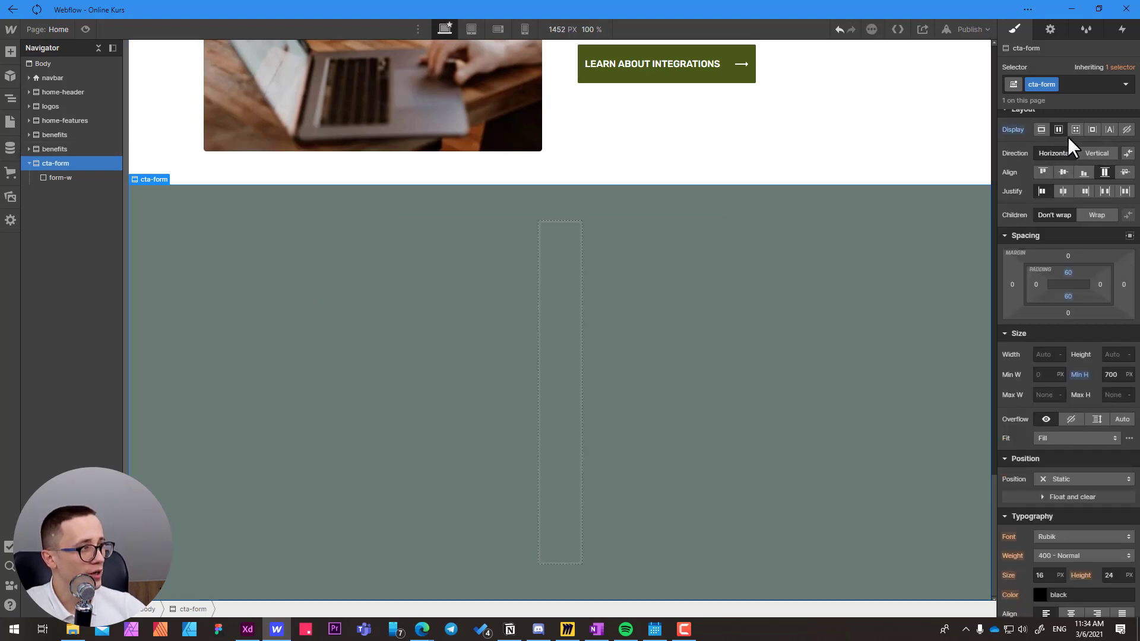
pyautogui.click(1093, 156)
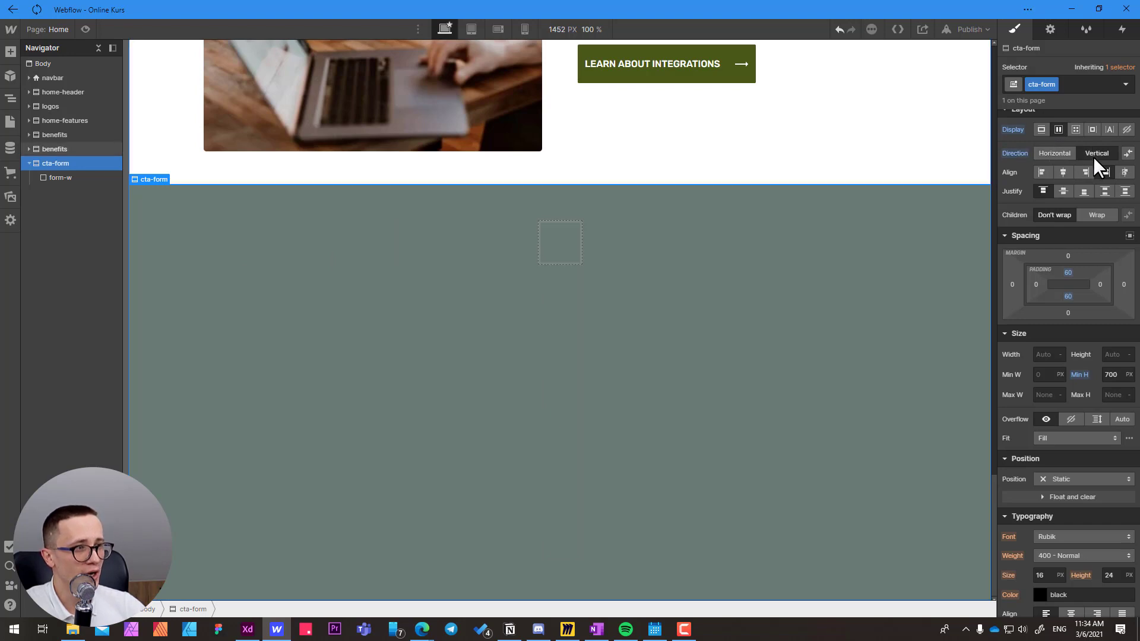
# Switch to Adobe XD, check the heading and paragraph in Content Top, undo the trial move of the text, and return to Webflow.
pyautogui.hotkey('alt', 'Tab')
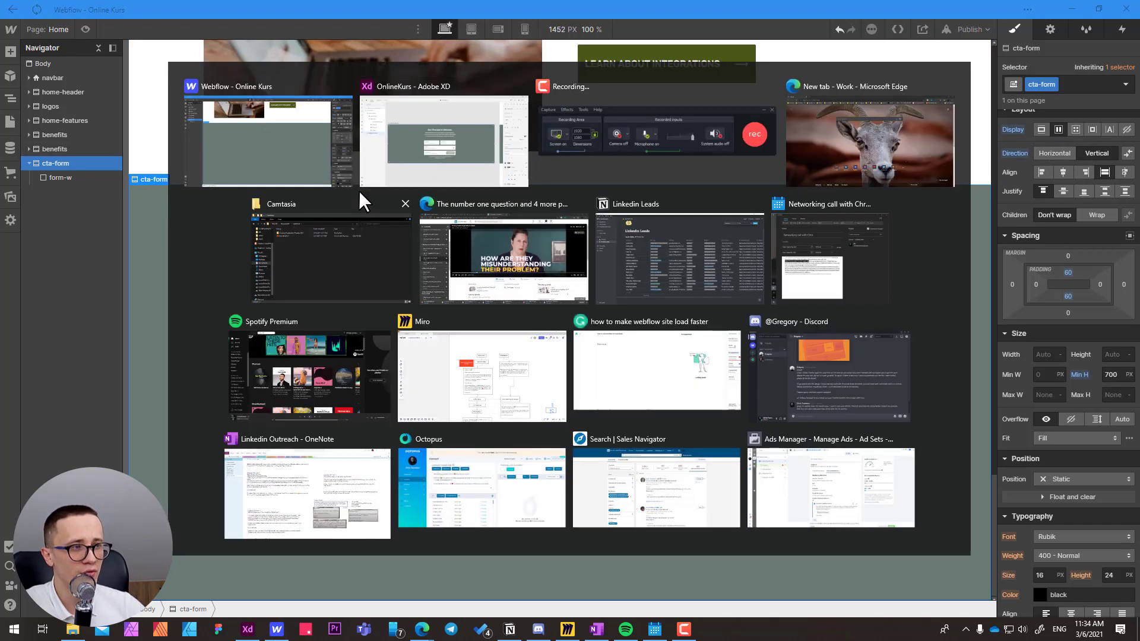
pyautogui.keyDown('ctrl'); pyautogui.click(529, 227); pyautogui.keyUp('ctrl')
pyautogui.keyDown('ctrl'); pyautogui.click(517, 253); pyautogui.keyUp('ctrl')
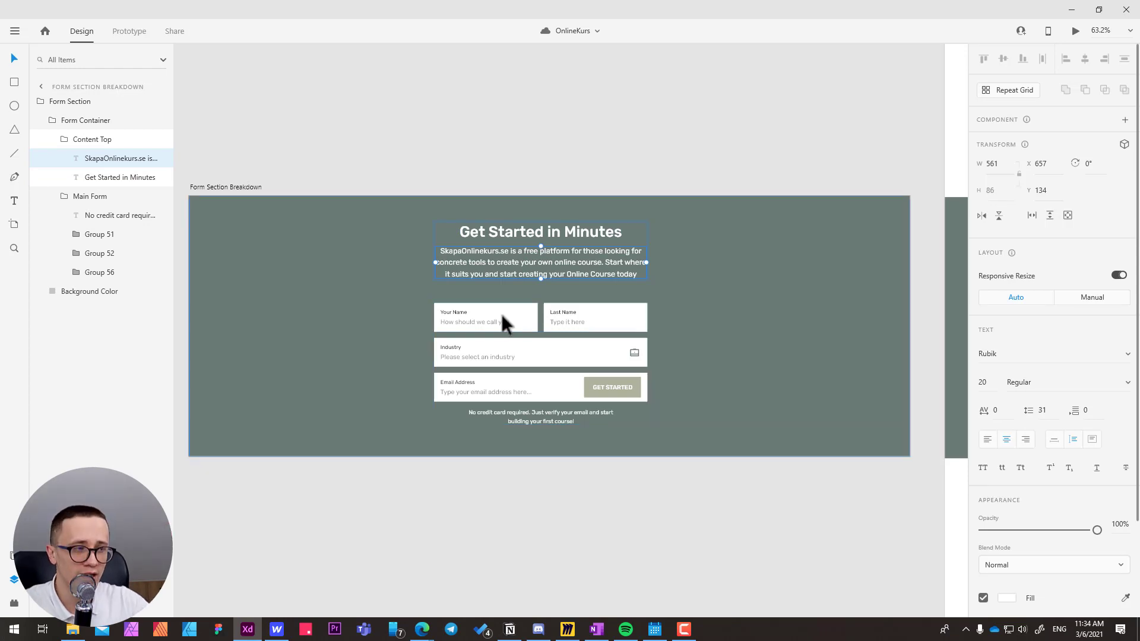
pyautogui.moveTo(483, 268); pyautogui.dragTo(681, 232)
pyautogui.hotkey('ctrl', 'z')
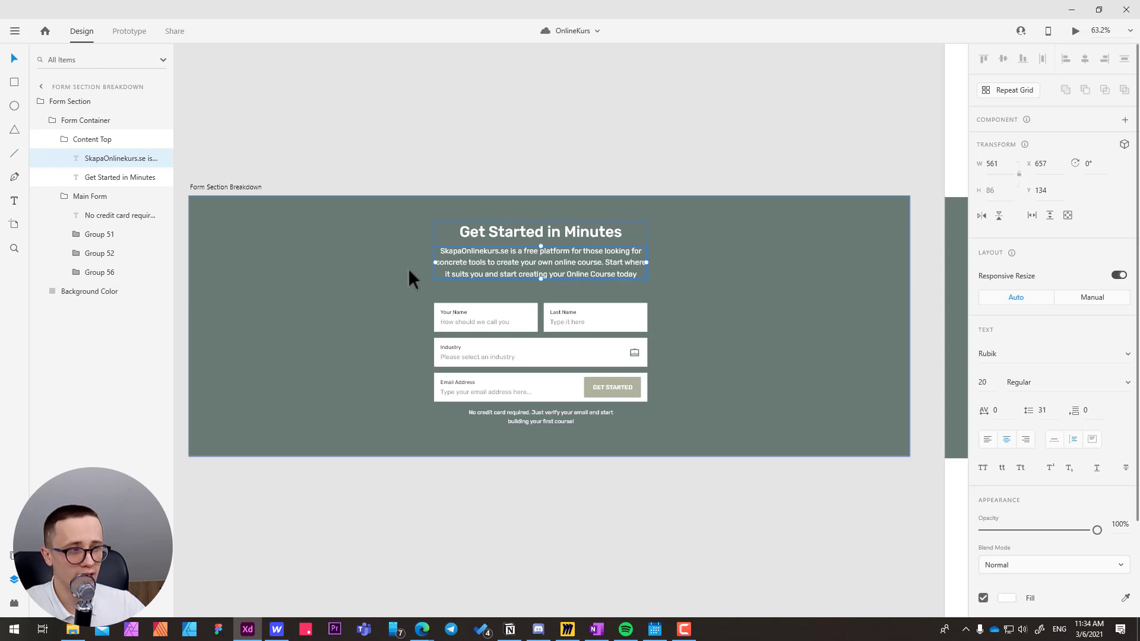
pyautogui.hotkey('alt', 'Tab')
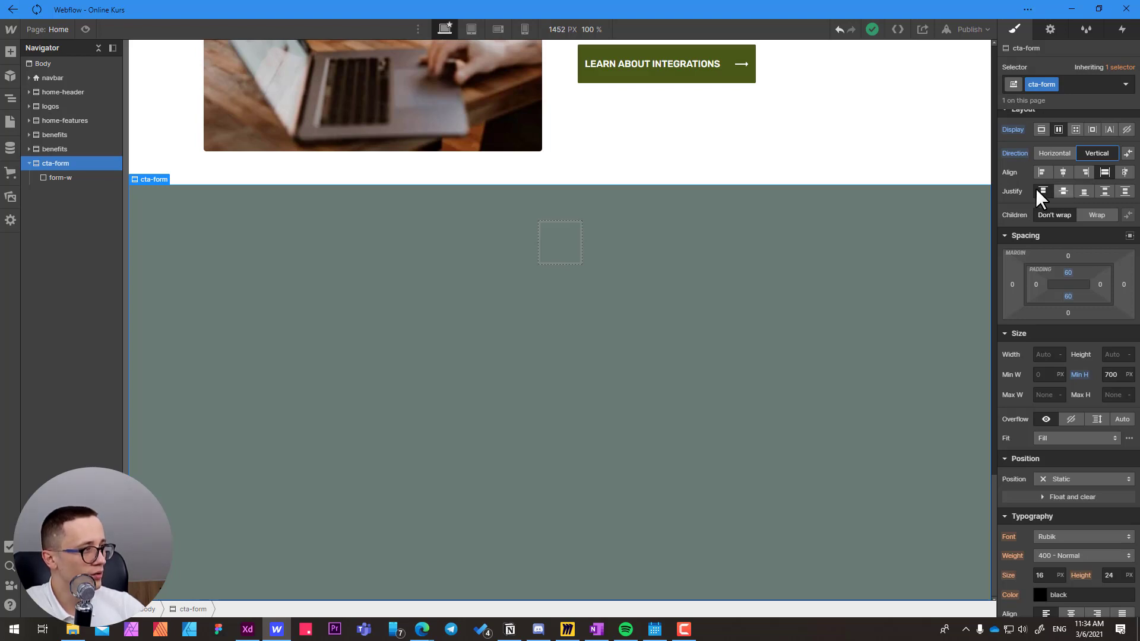
# Justify the cta-form section's content to the center and select the form-w wrapper.
pyautogui.click(1064, 190)
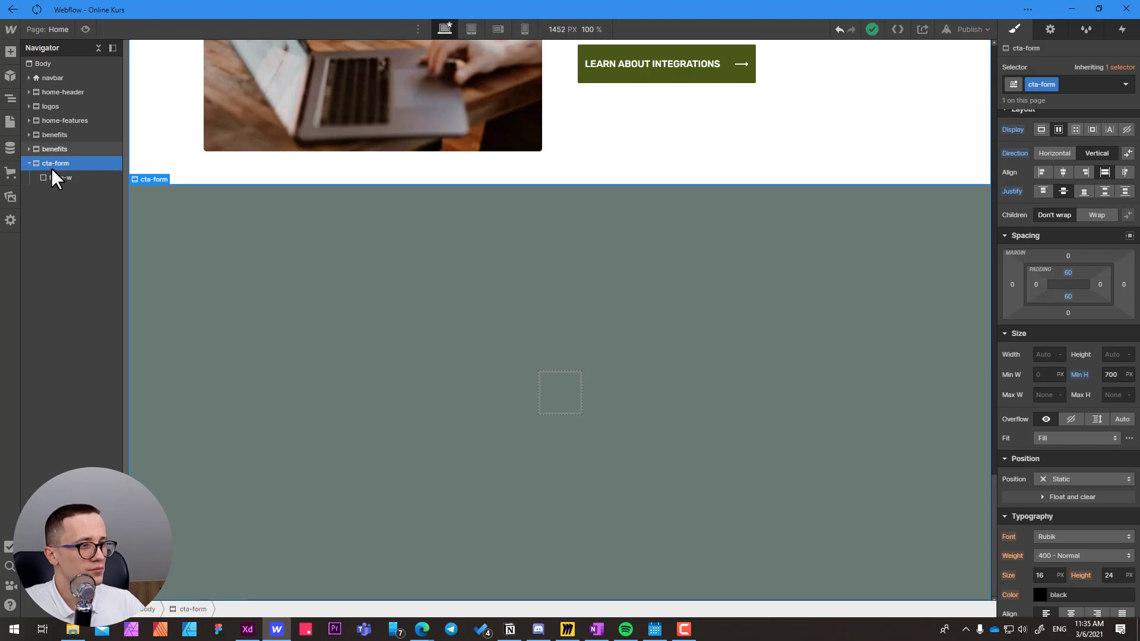
pyautogui.click(559, 394)
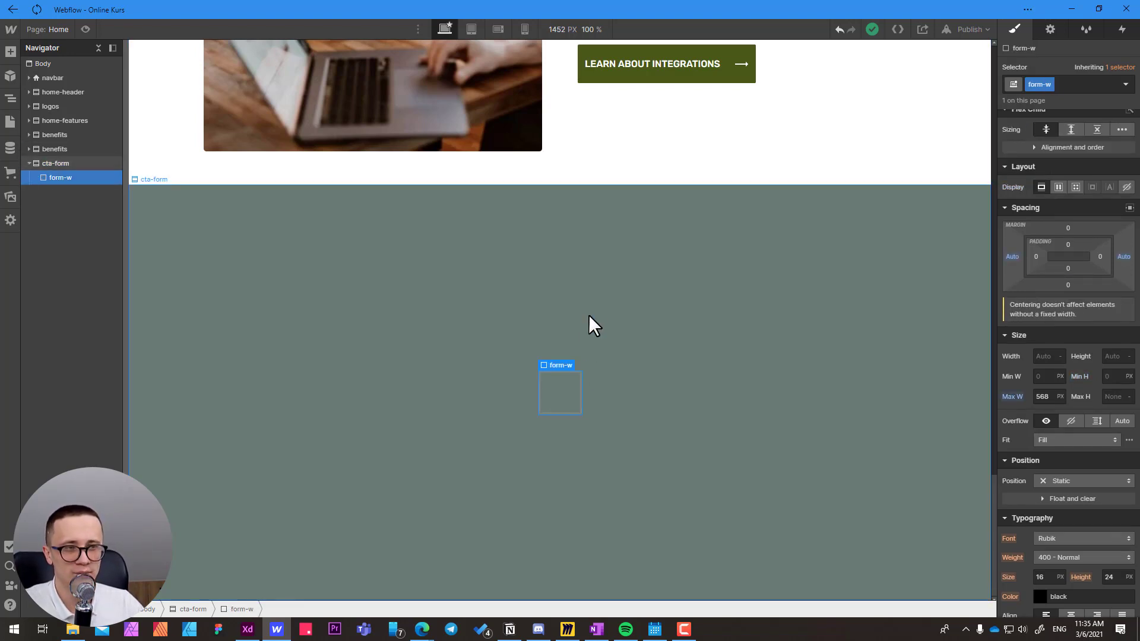
pyautogui.click(560, 272)
pyautogui.click(566, 394)
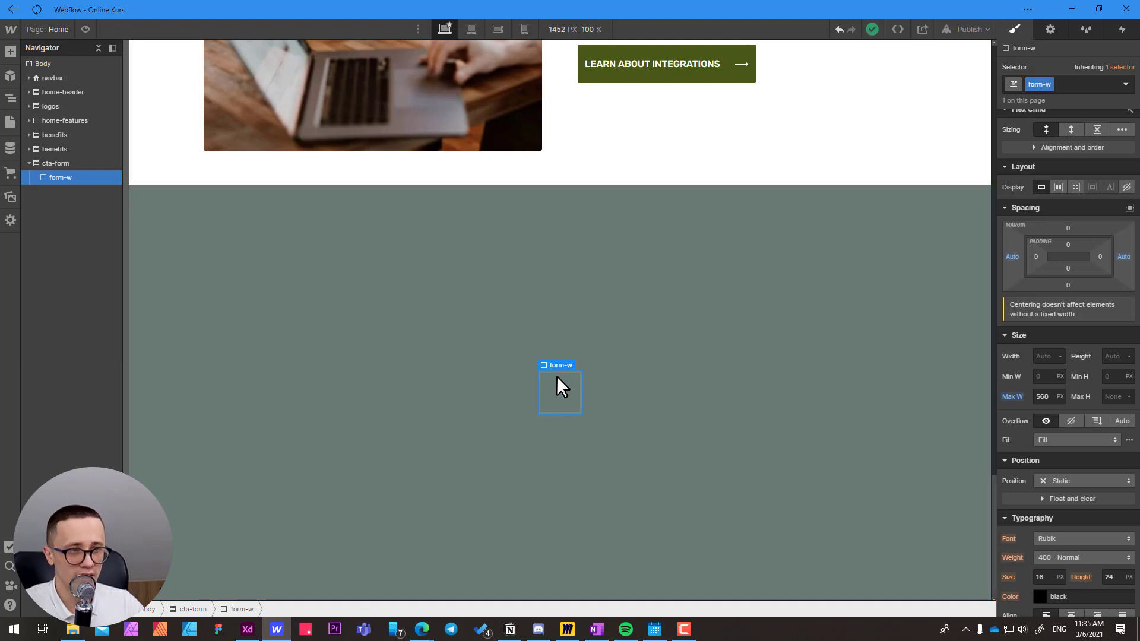
# Switch to Adobe XD, examine how the Form Container splits into Content Top and Main Form, undo trial changes, and return to Webflow.
pyautogui.hotkey('alt', 'Tab')
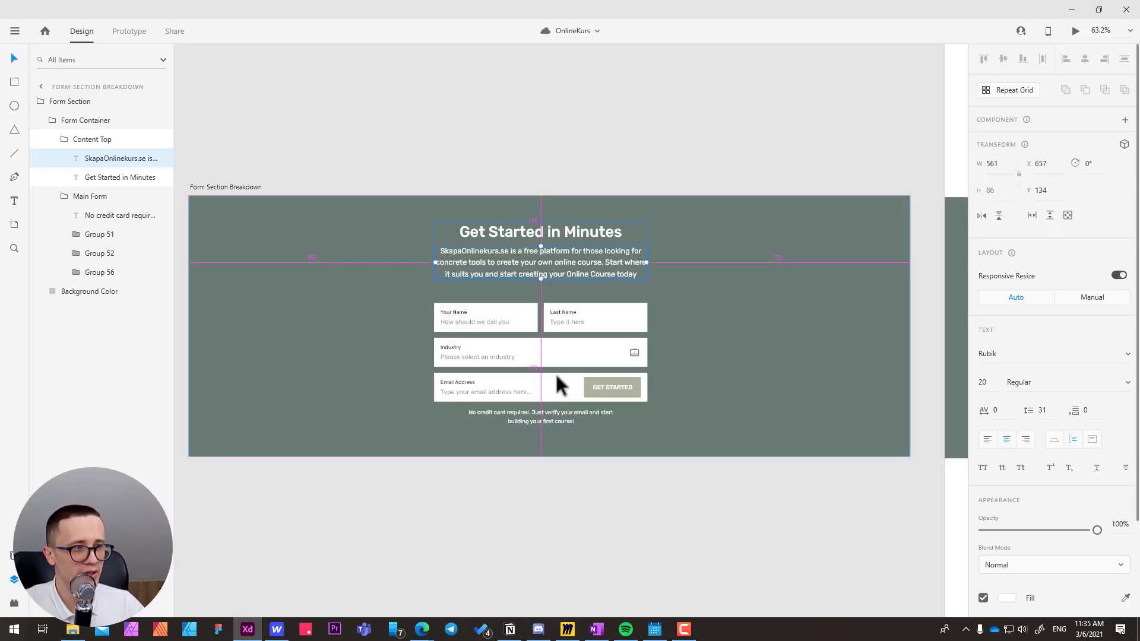
pyautogui.click(87, 123)
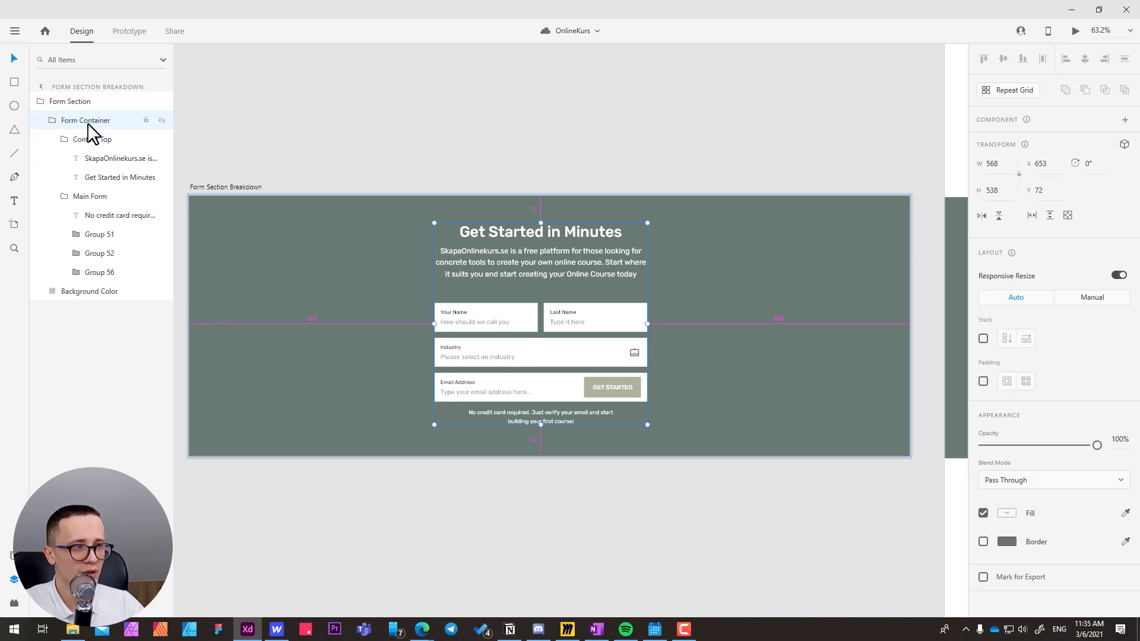
pyautogui.click(53, 121)
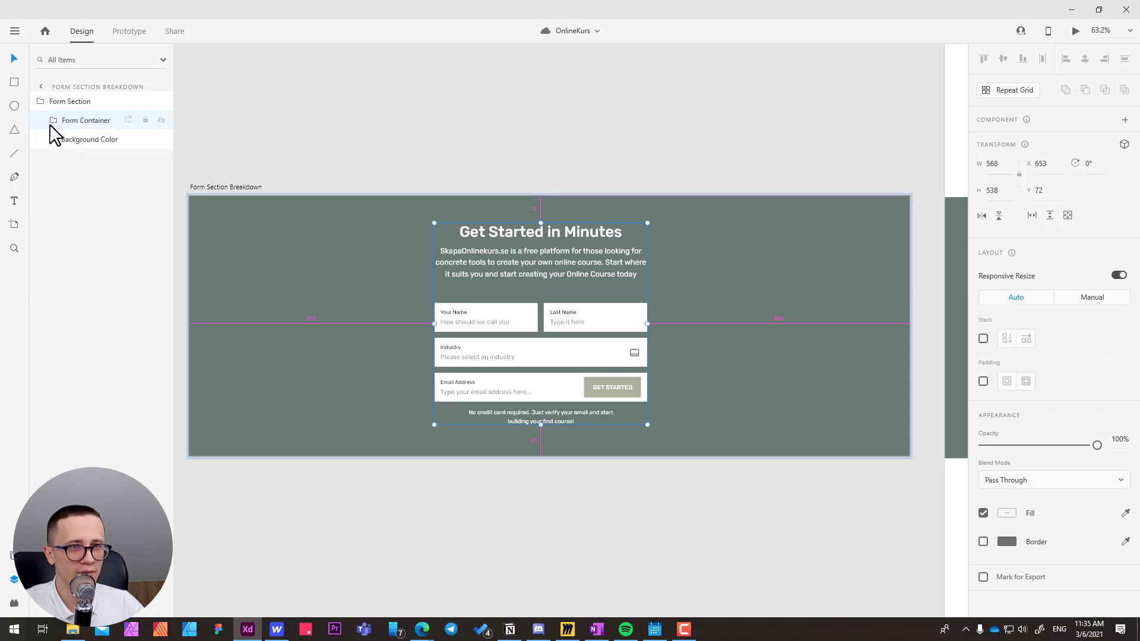
pyautogui.click(52, 122)
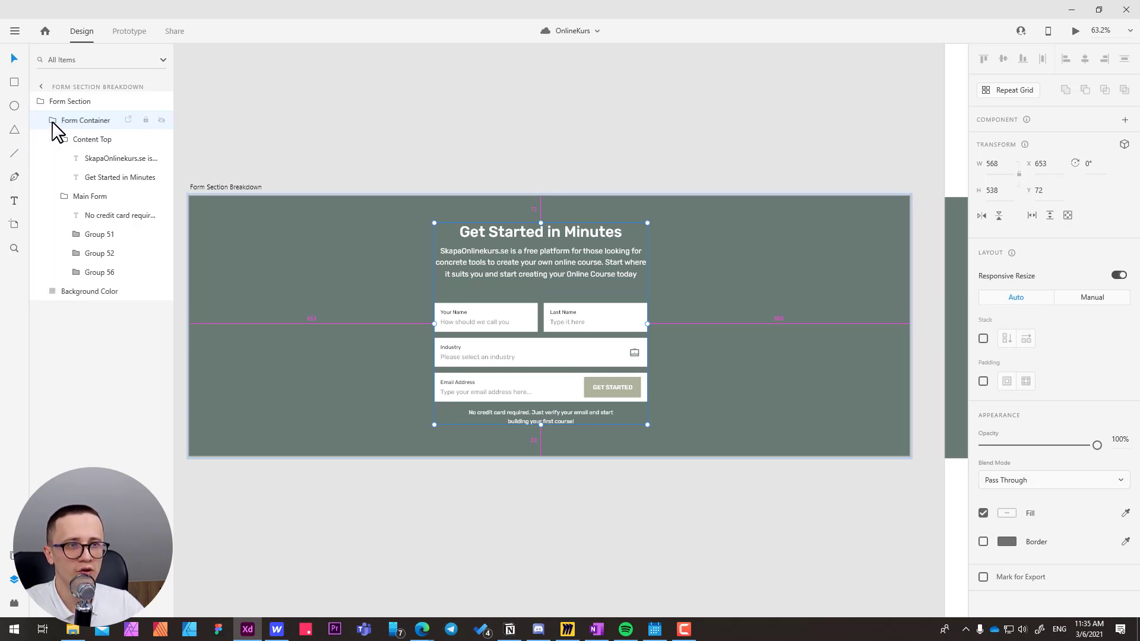
pyautogui.click(67, 143)
pyautogui.moveTo(497, 255); pyautogui.dragTo(505, 225)
pyautogui.hotkey('ctrl', 'z')
pyautogui.hotkey('ctrl', 'z')
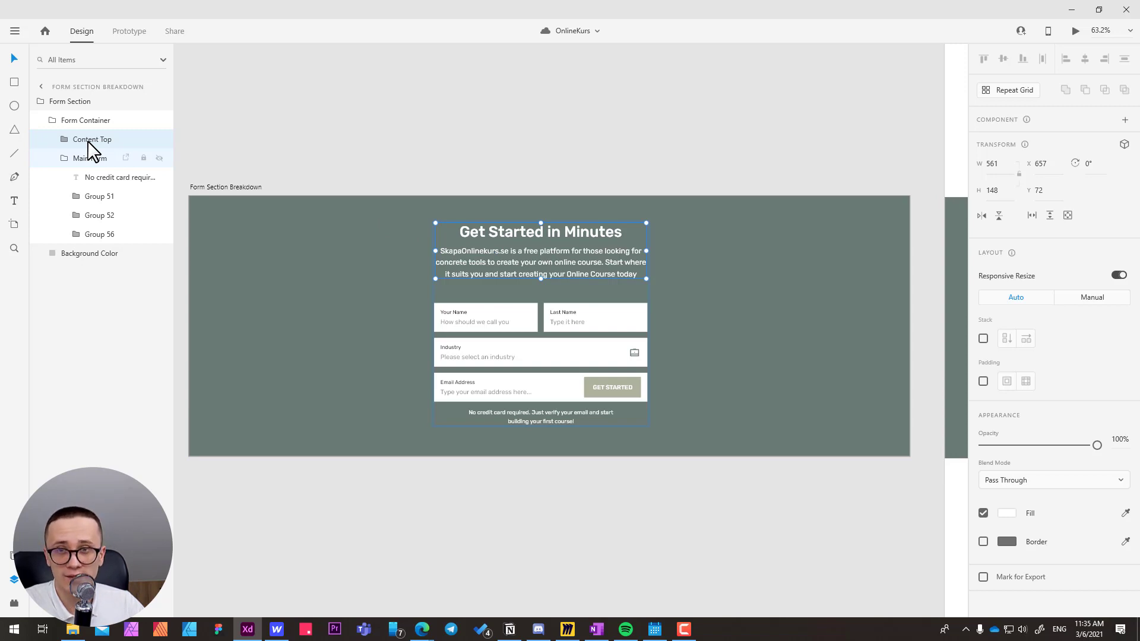
pyautogui.hotkey('alt', 'Tab')
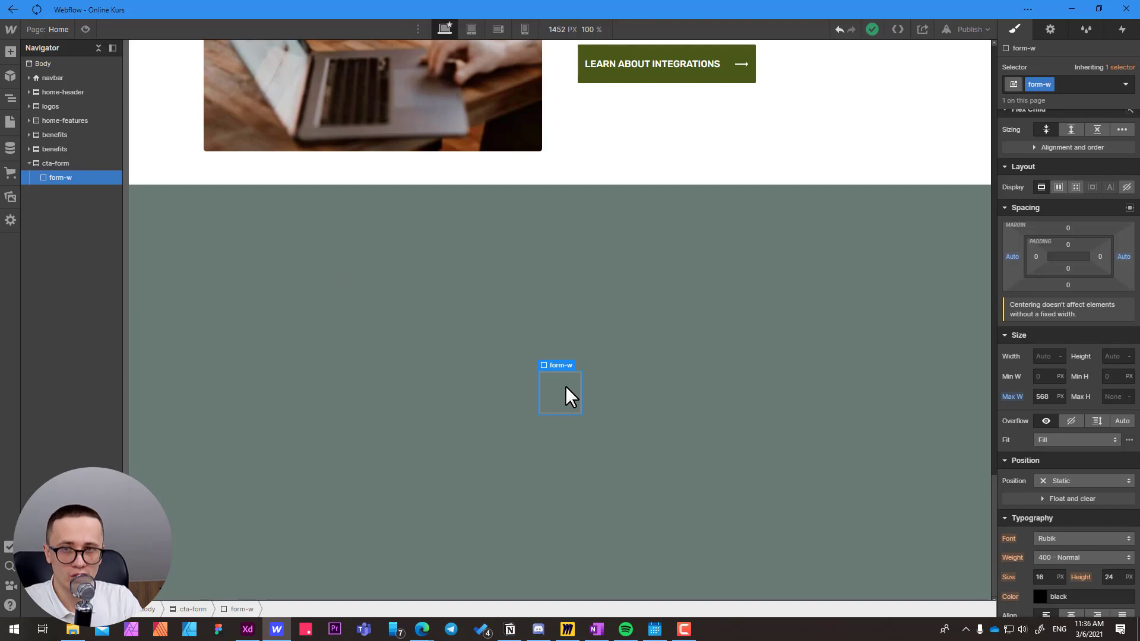
# Add a Div Block inside the form-w wrapper.
pyautogui.hotkey('ctrl', 'e')
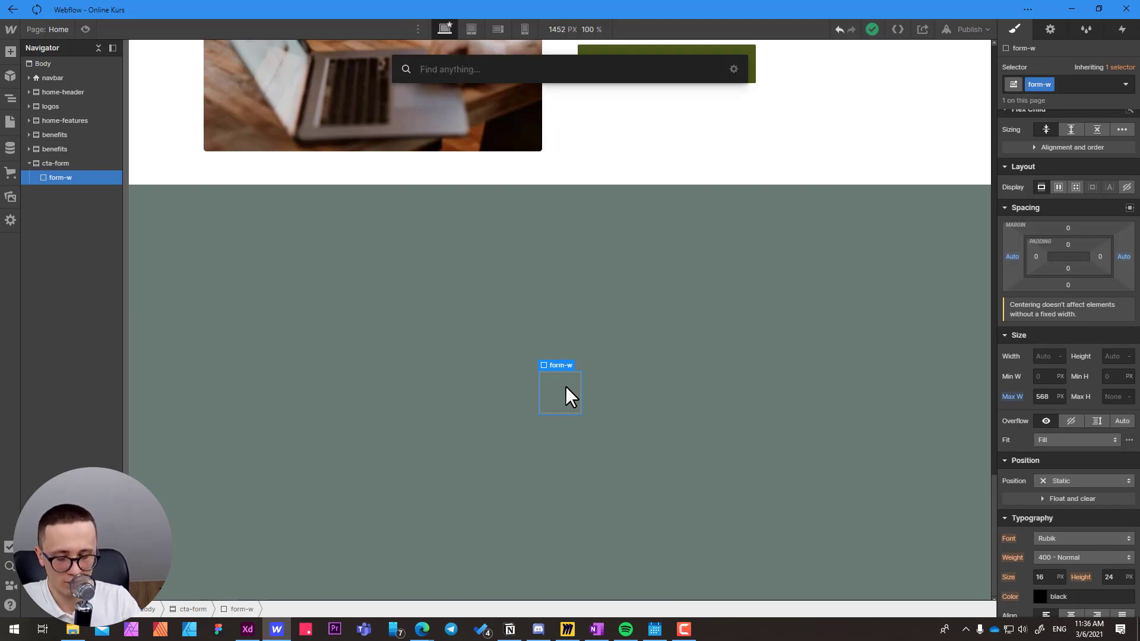
pyautogui.write('div')
pyautogui.press('Return')
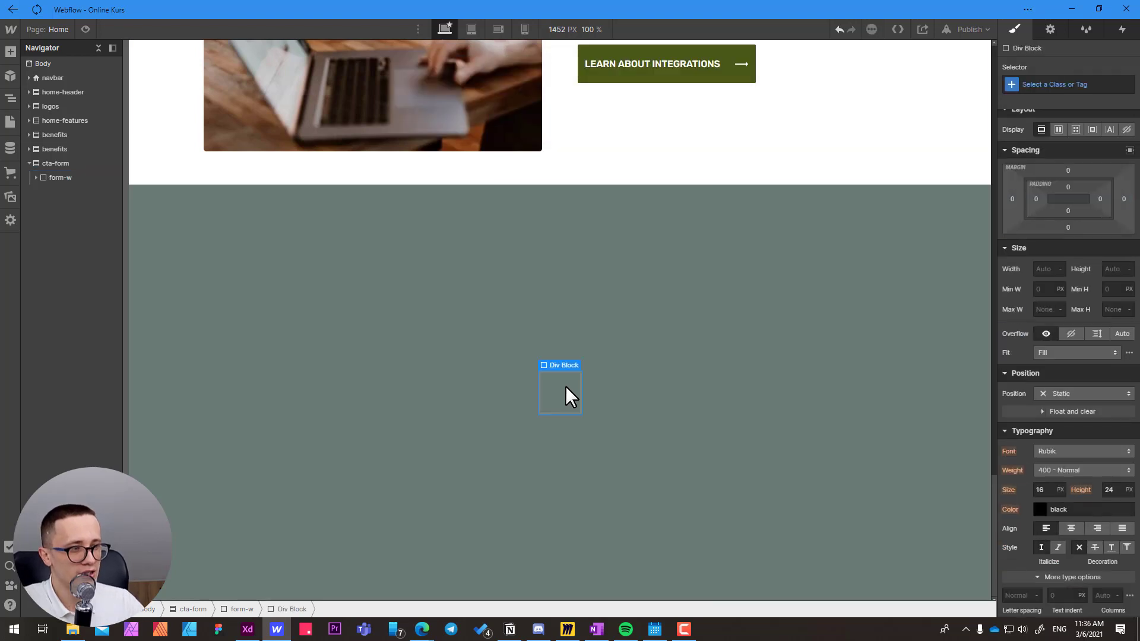
# Add a Form Block inside form-w, below the empty Div Block.
pyautogui.click(61, 178)
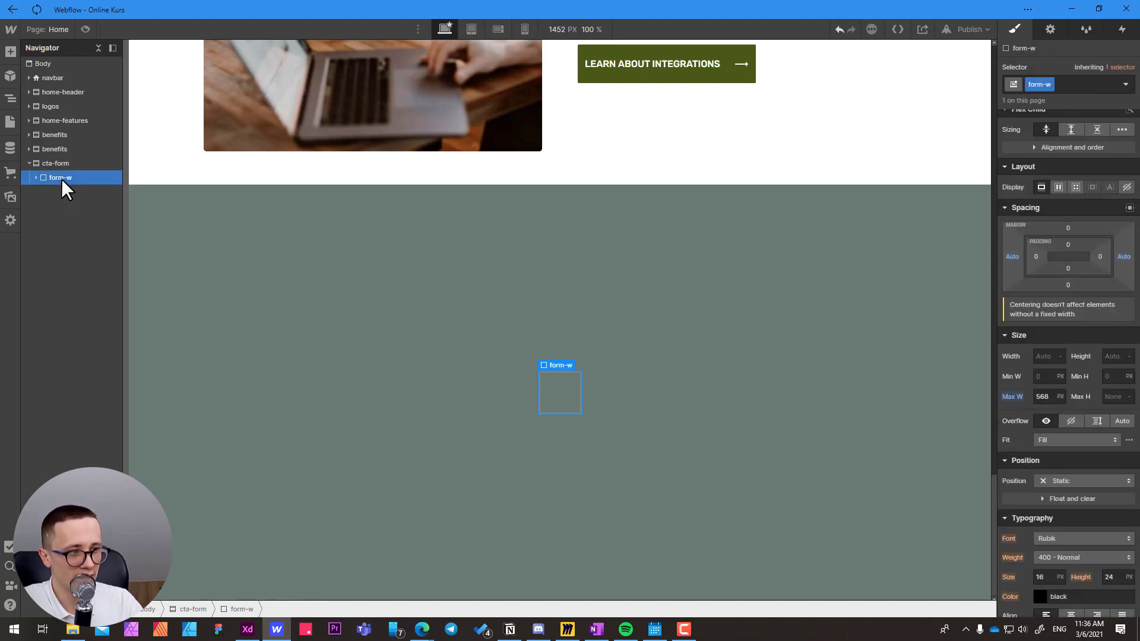
pyautogui.hotkey('ctrl', 'e')
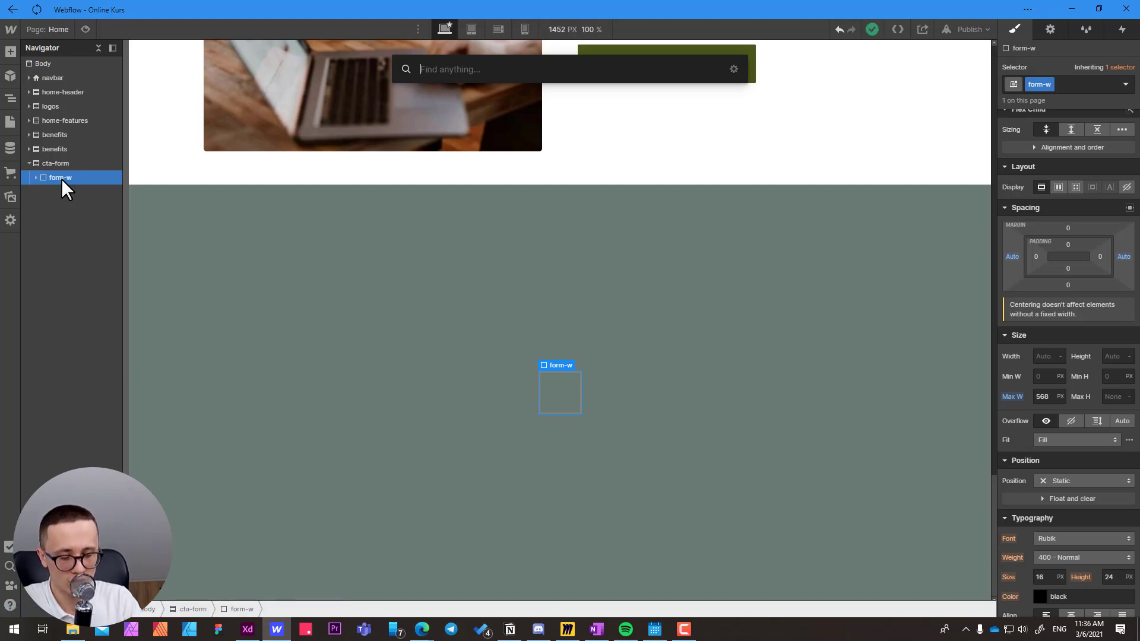
pyautogui.write('form')
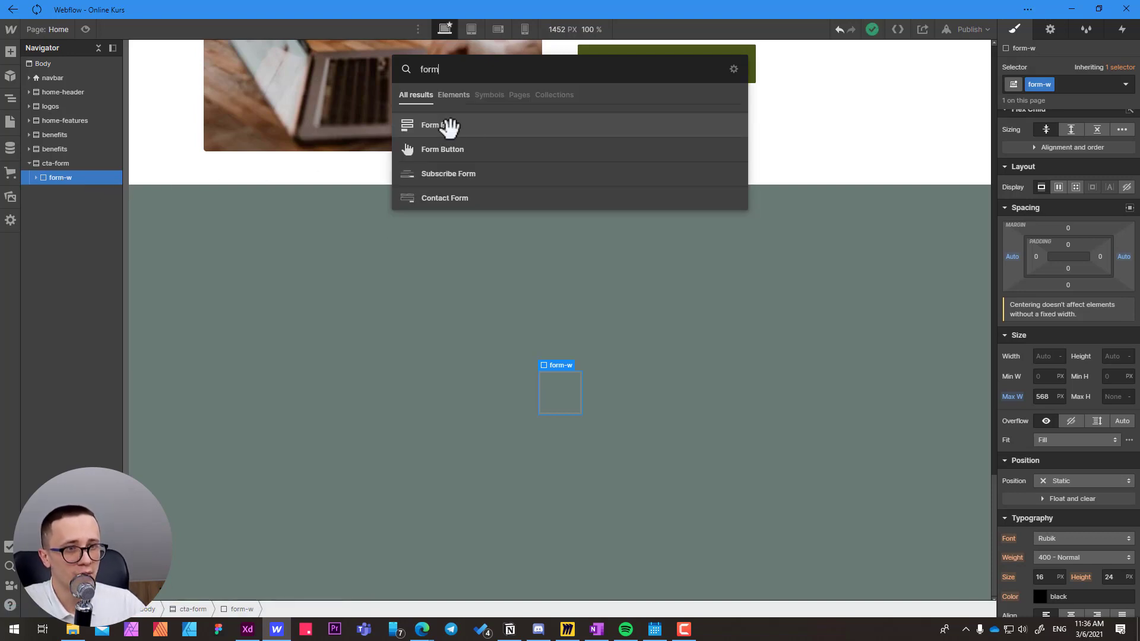
pyautogui.click(450, 126)
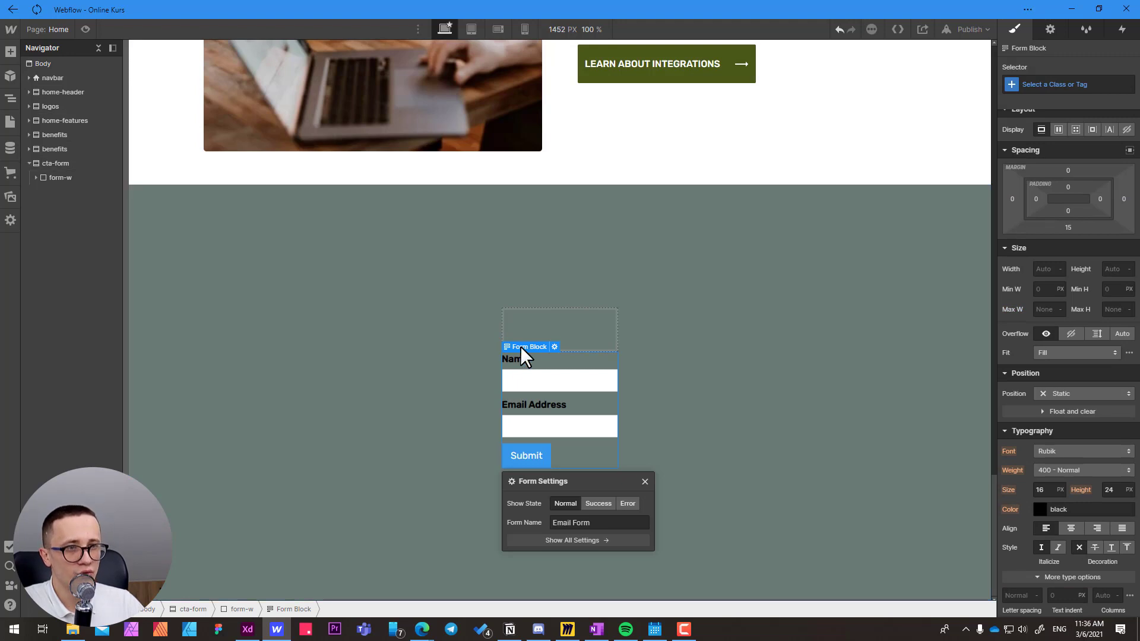
# Expand form-w to check its Div Block and Form Block, and open the Form Block's element settings.
pyautogui.click(36, 177)
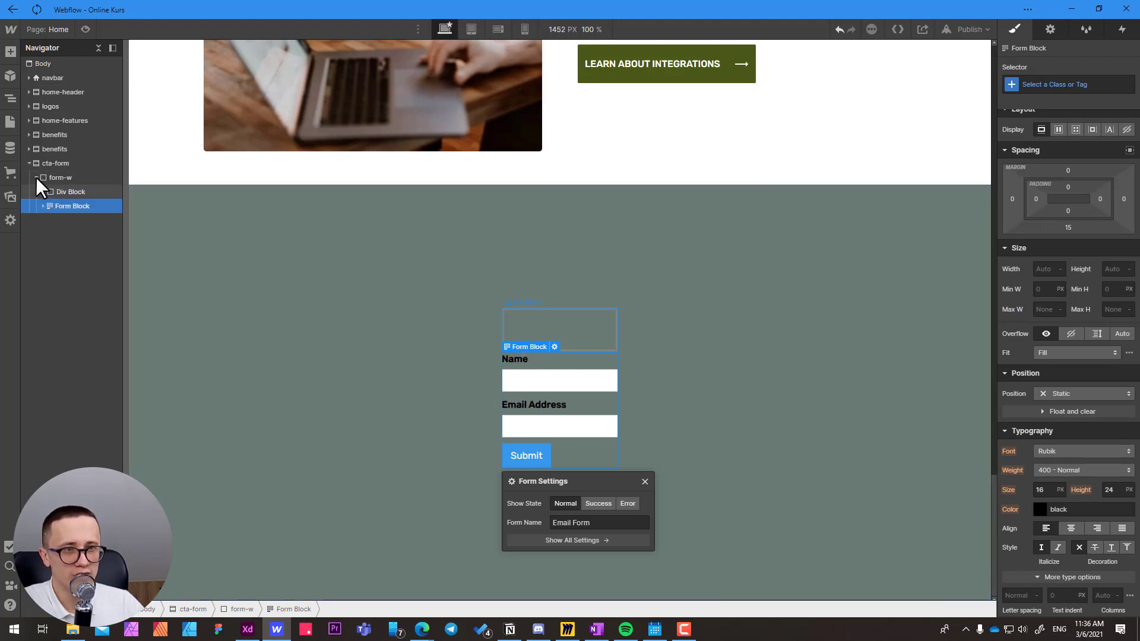
pyautogui.click(65, 191)
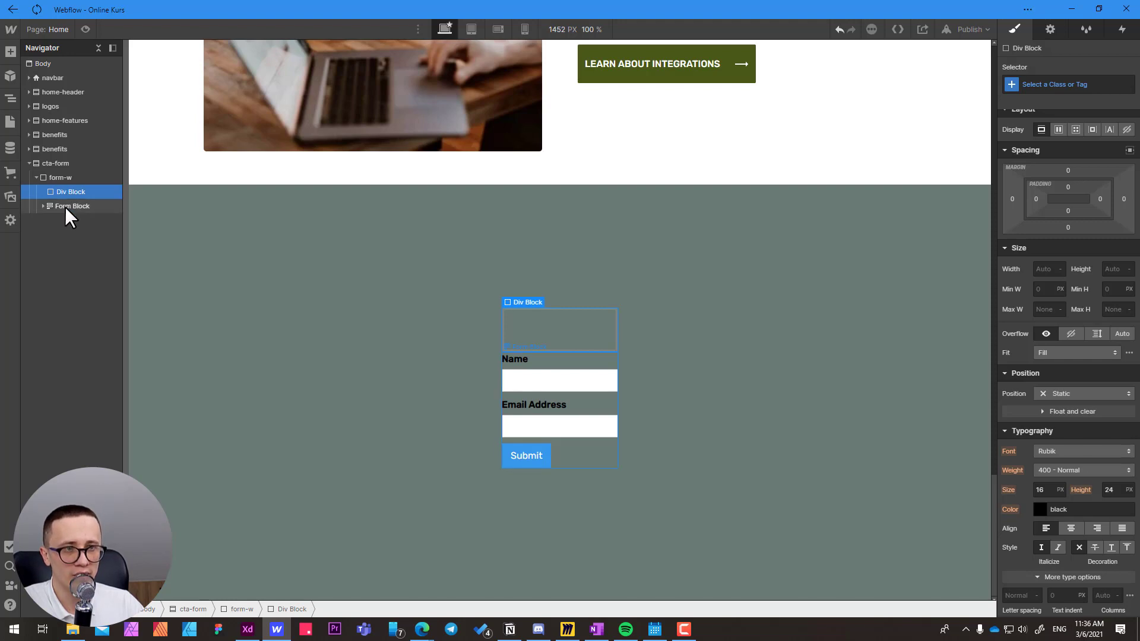
pyautogui.click(65, 206)
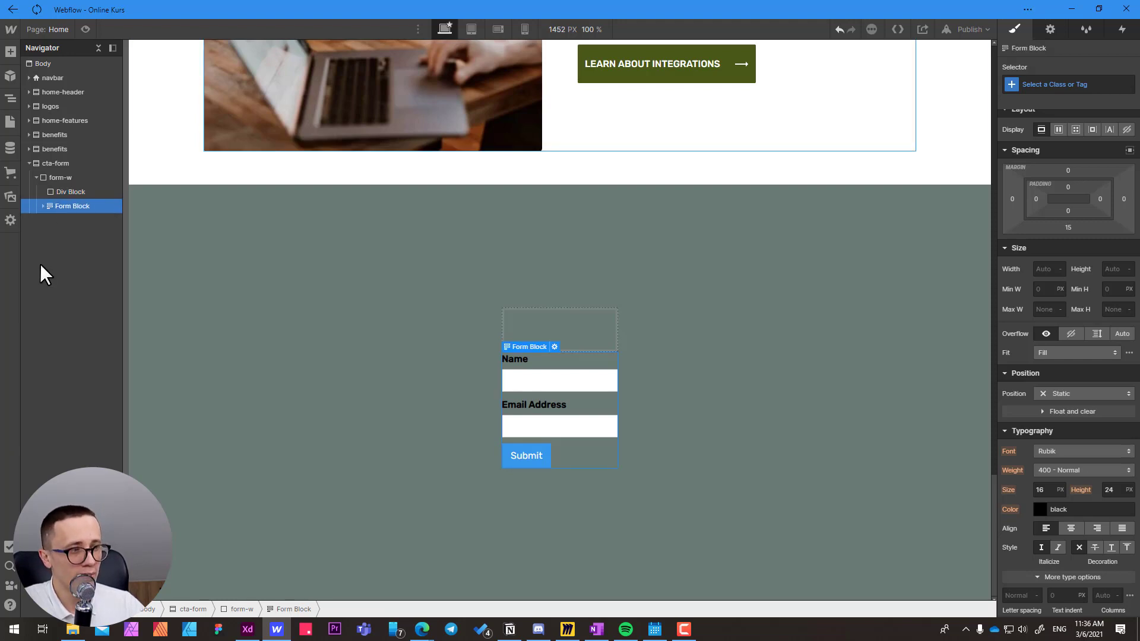
pyautogui.click(1049, 30)
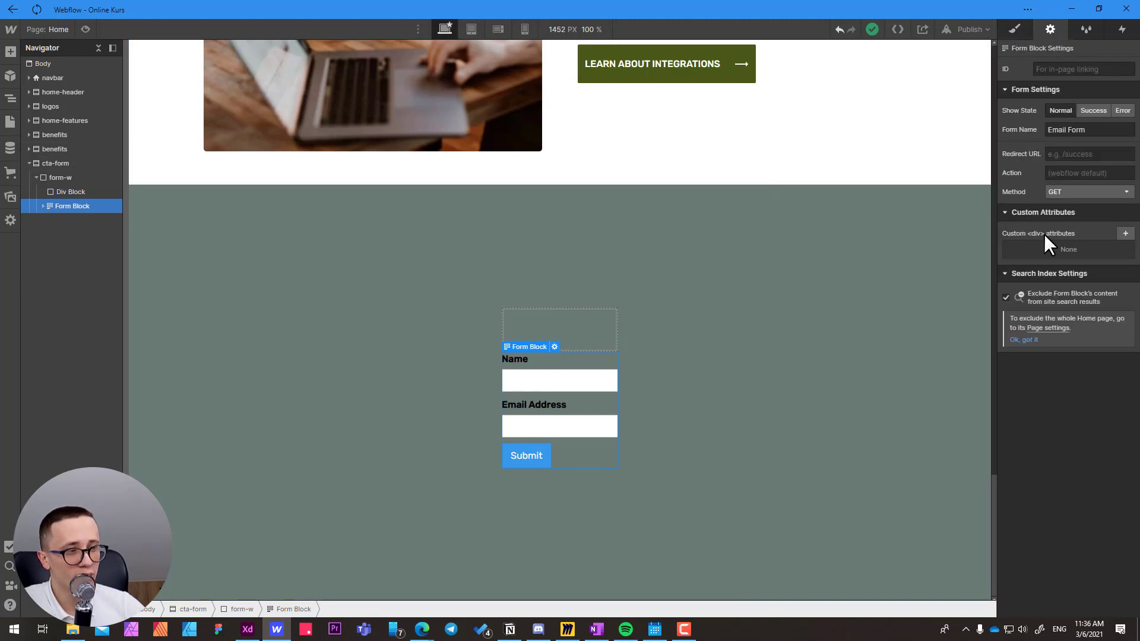
# Expand the Form Block, examine its Form, Success Message and Error Message elements, and reselect the Form Block.
pyautogui.click(43, 206)
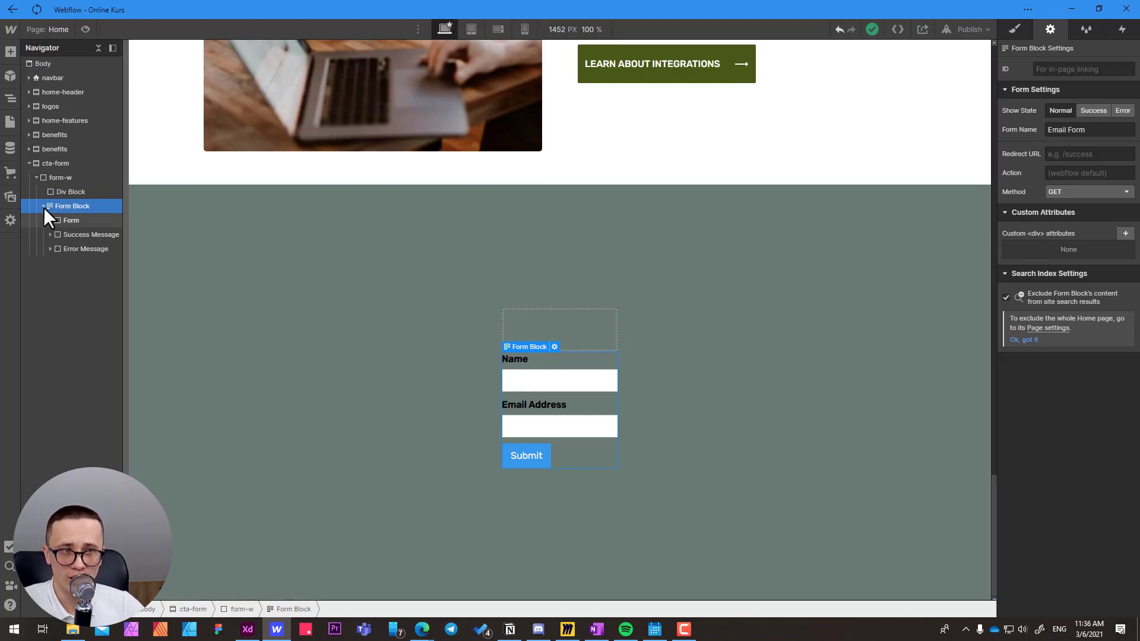
pyautogui.click(66, 221)
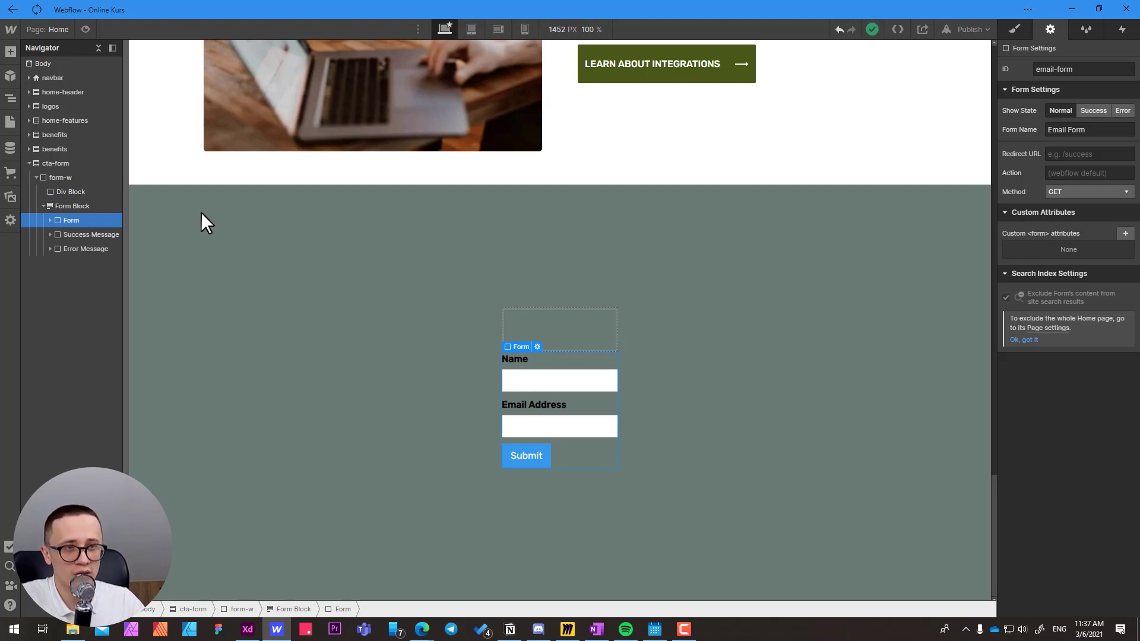
pyautogui.click(73, 236)
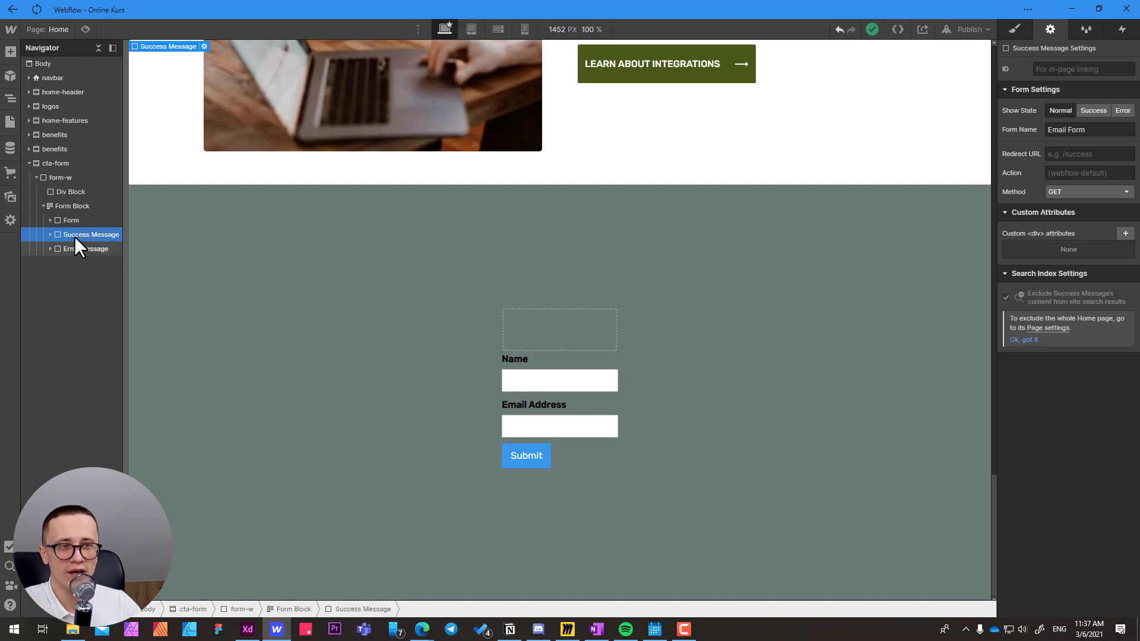
pyautogui.click(72, 250)
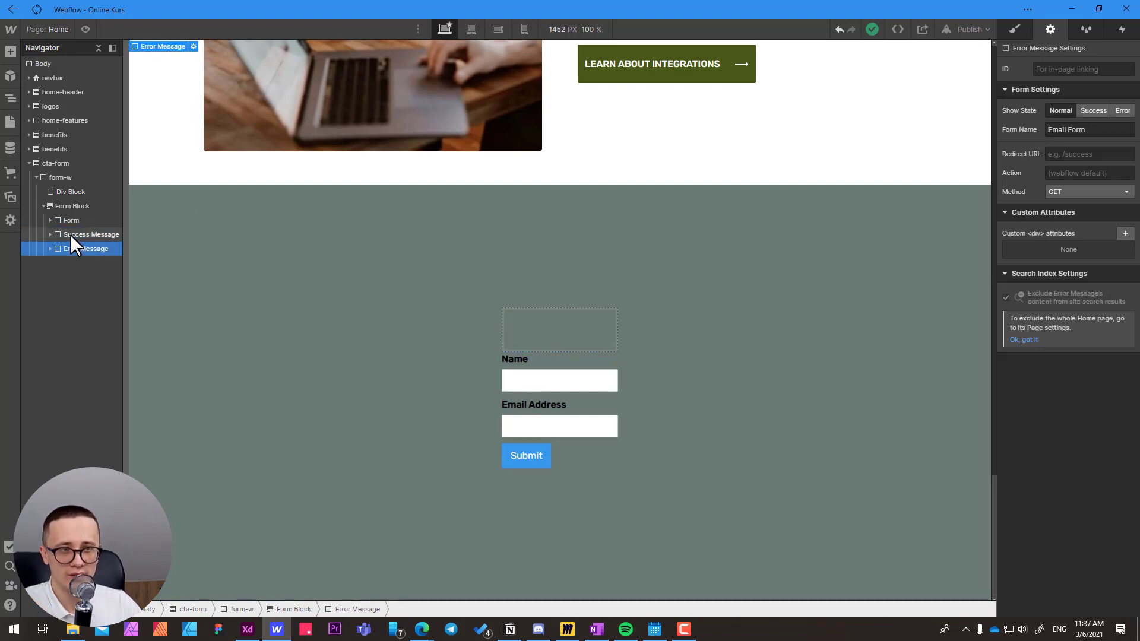
pyautogui.click(70, 234)
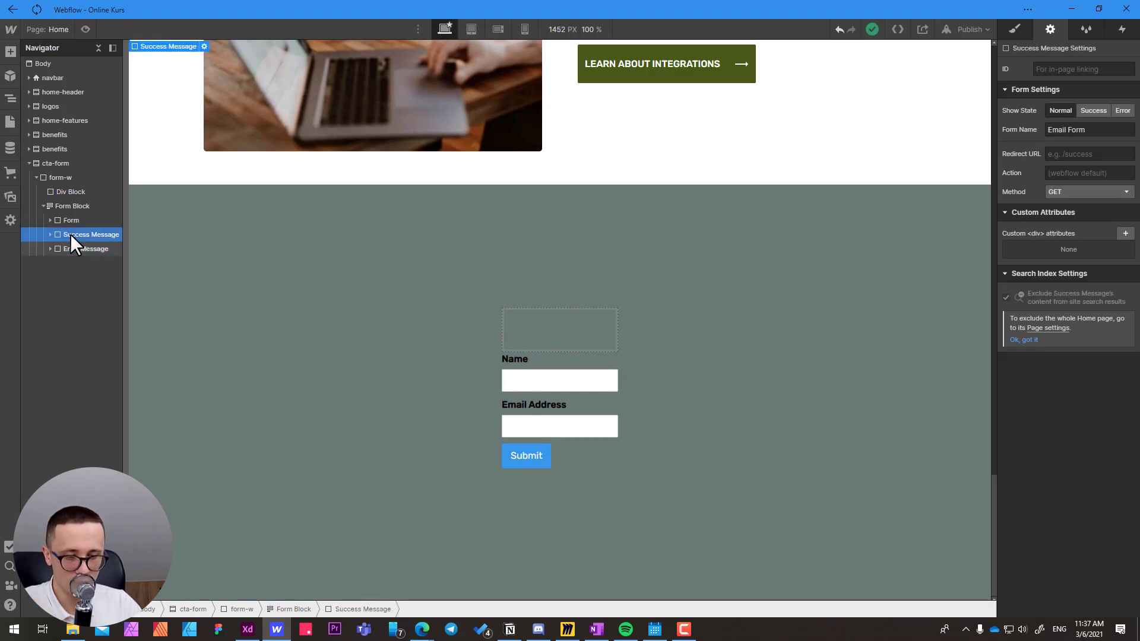
pyautogui.click(70, 251)
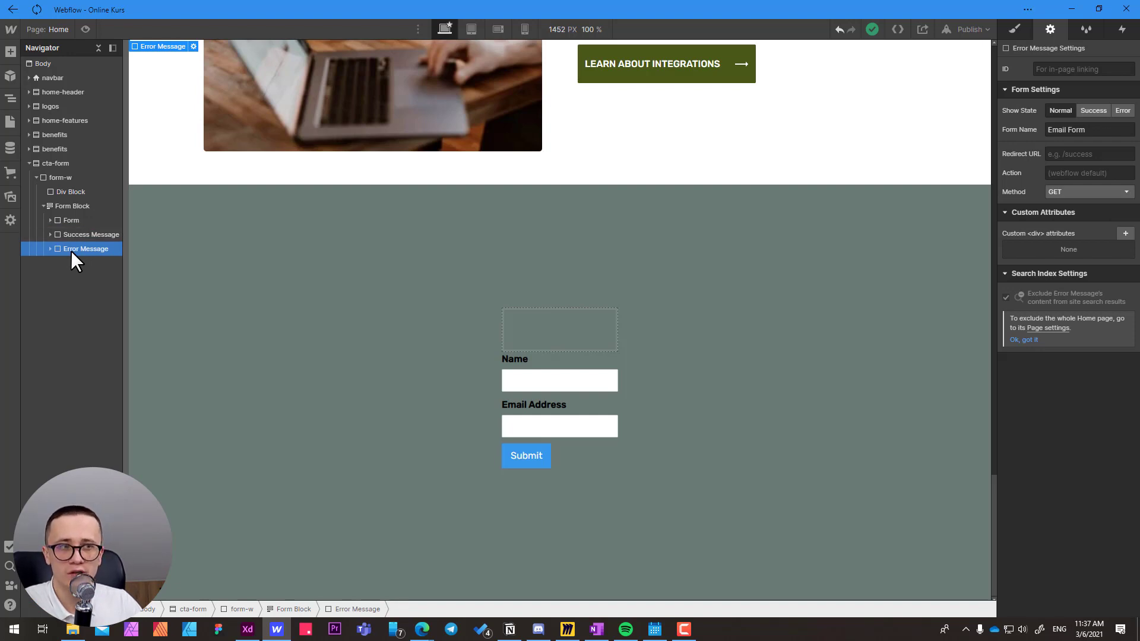
pyautogui.click(70, 208)
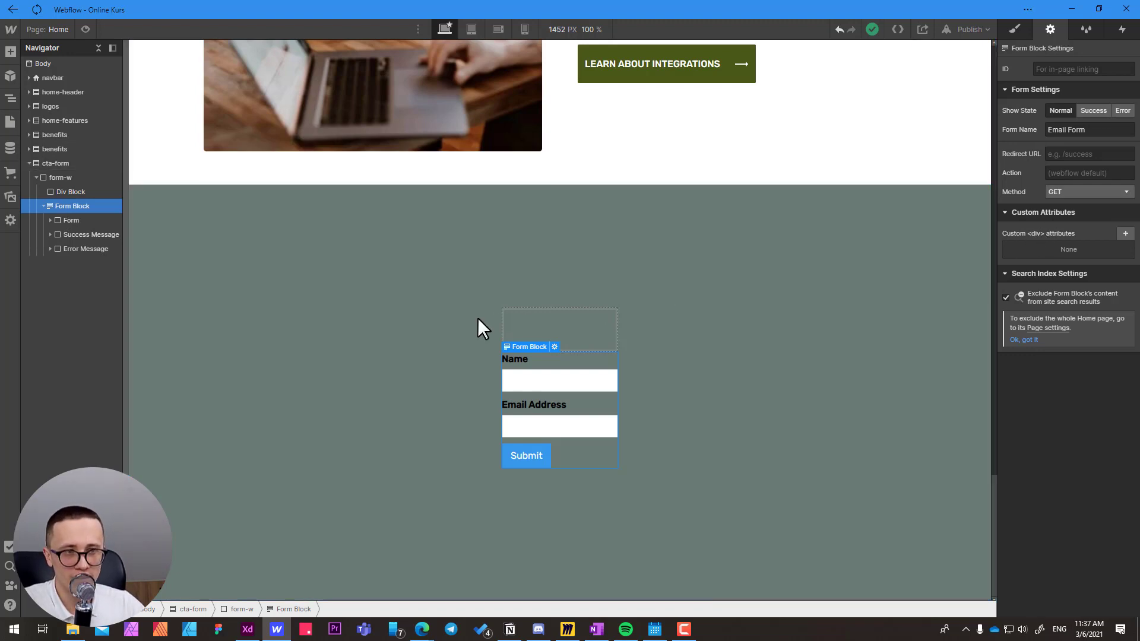
# Examine the settings of the Form Block and its nested Form, Success Message and Error Message elements.
pyautogui.click(76, 221)
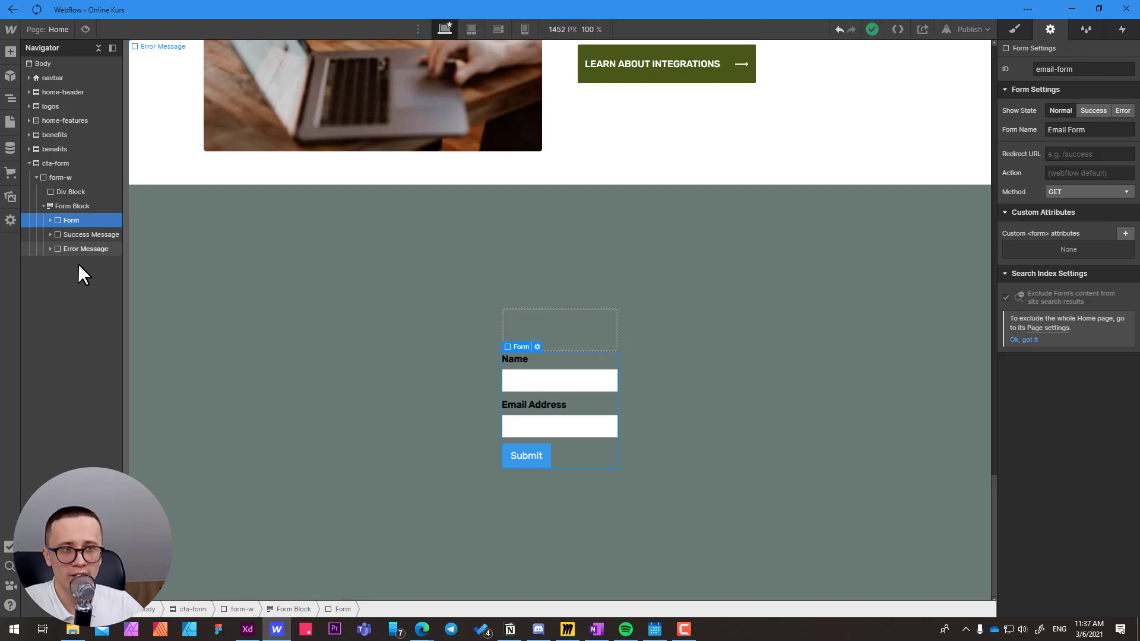
pyautogui.click(77, 234)
pyautogui.click(70, 250)
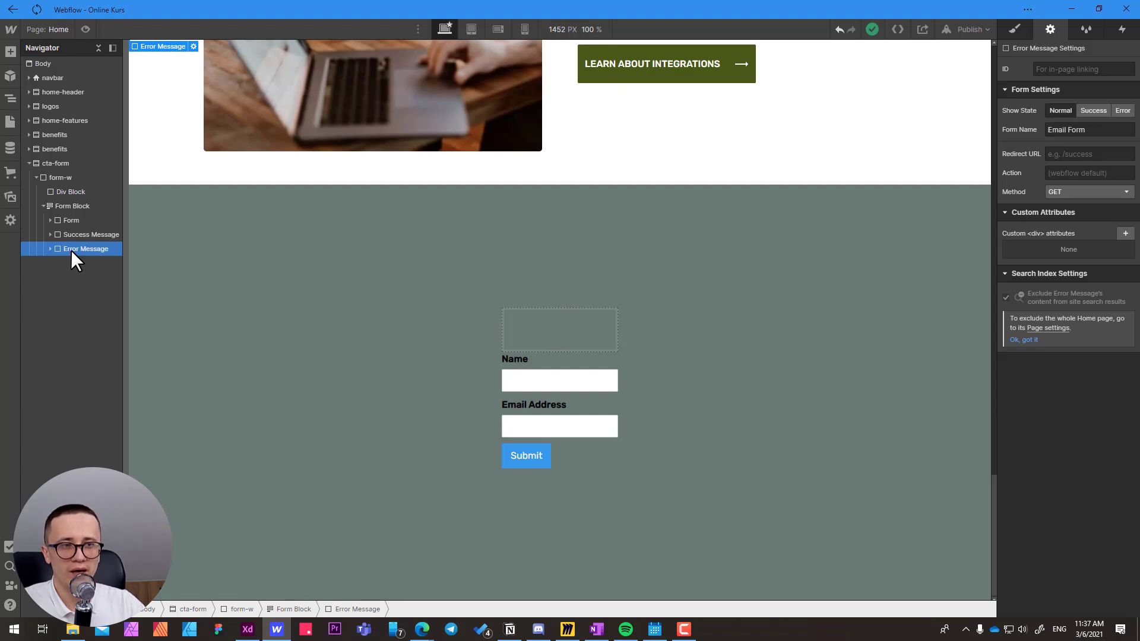
pyautogui.click(52, 205)
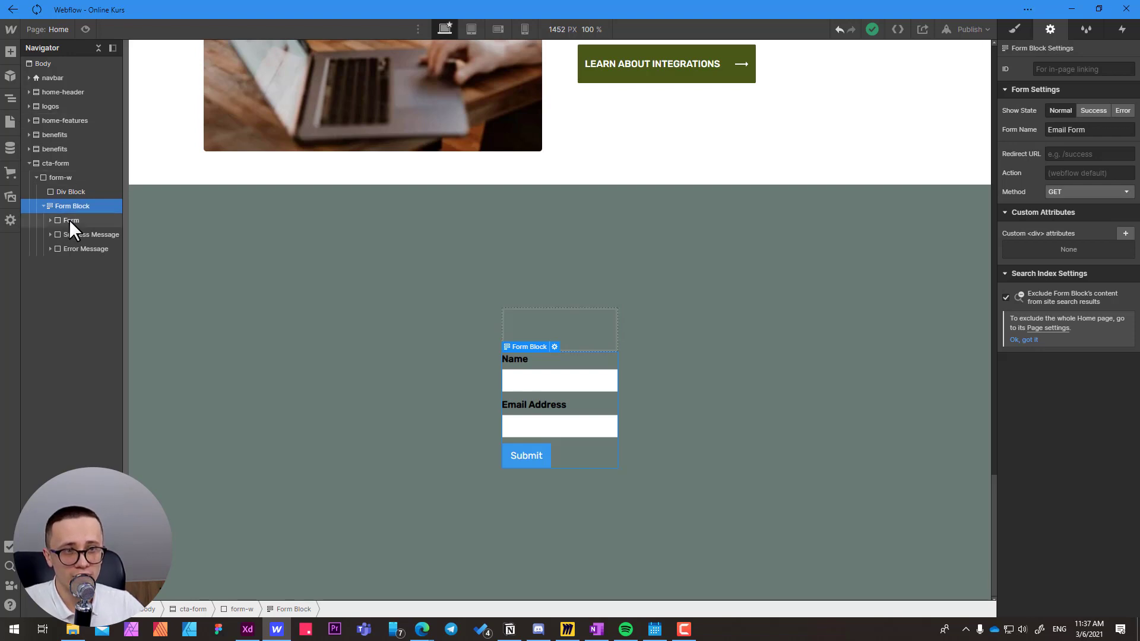
pyautogui.click(69, 220)
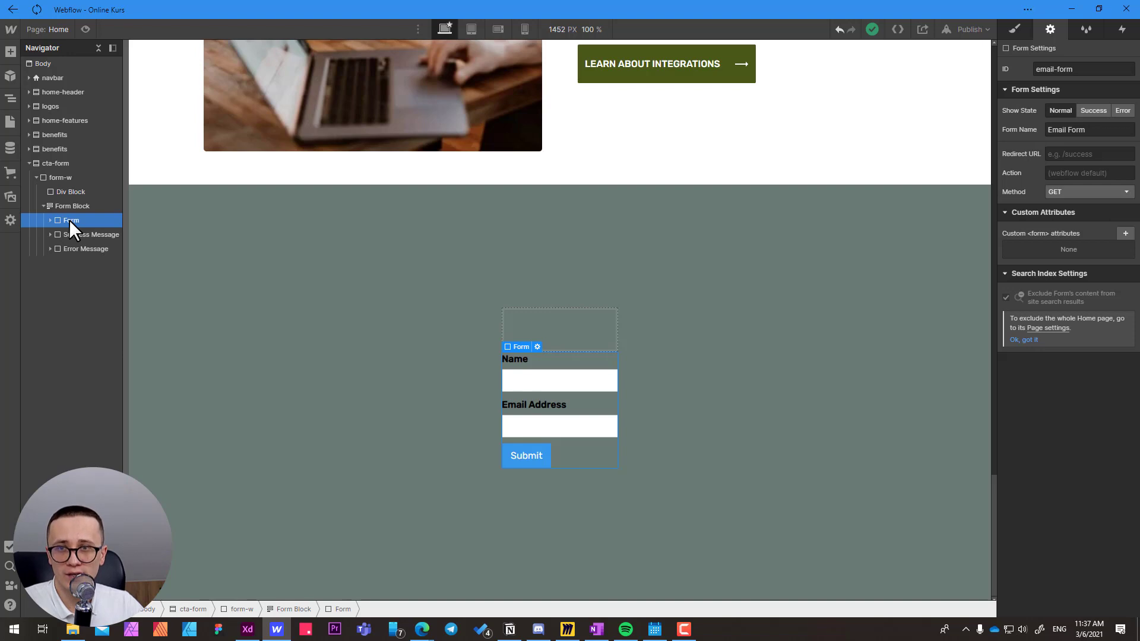
pyautogui.click(69, 207)
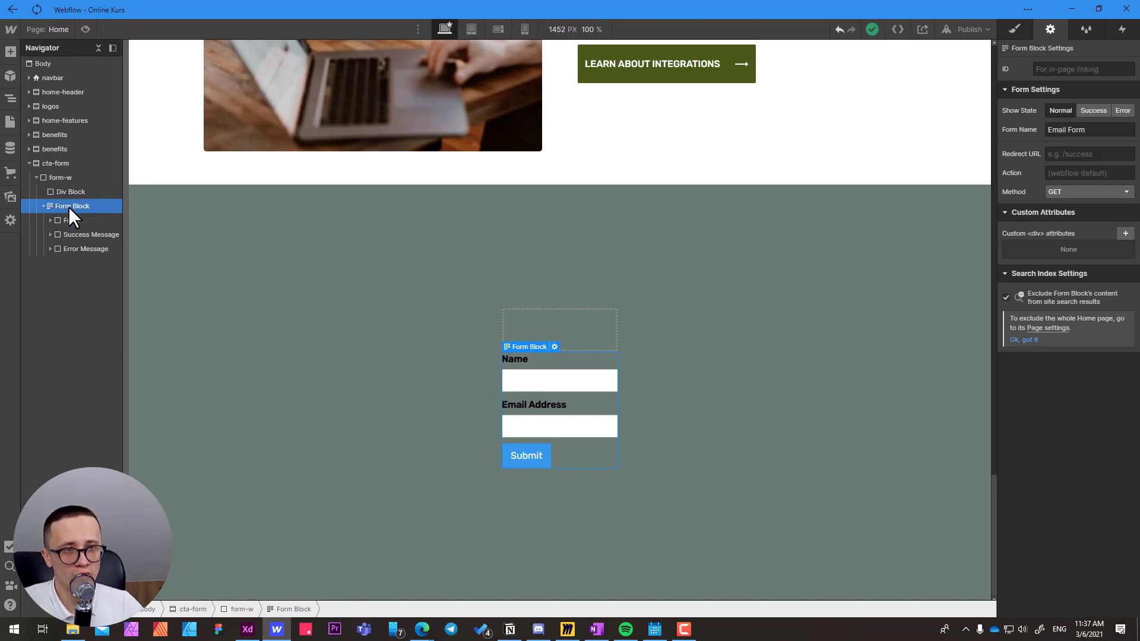
pyautogui.click(73, 221)
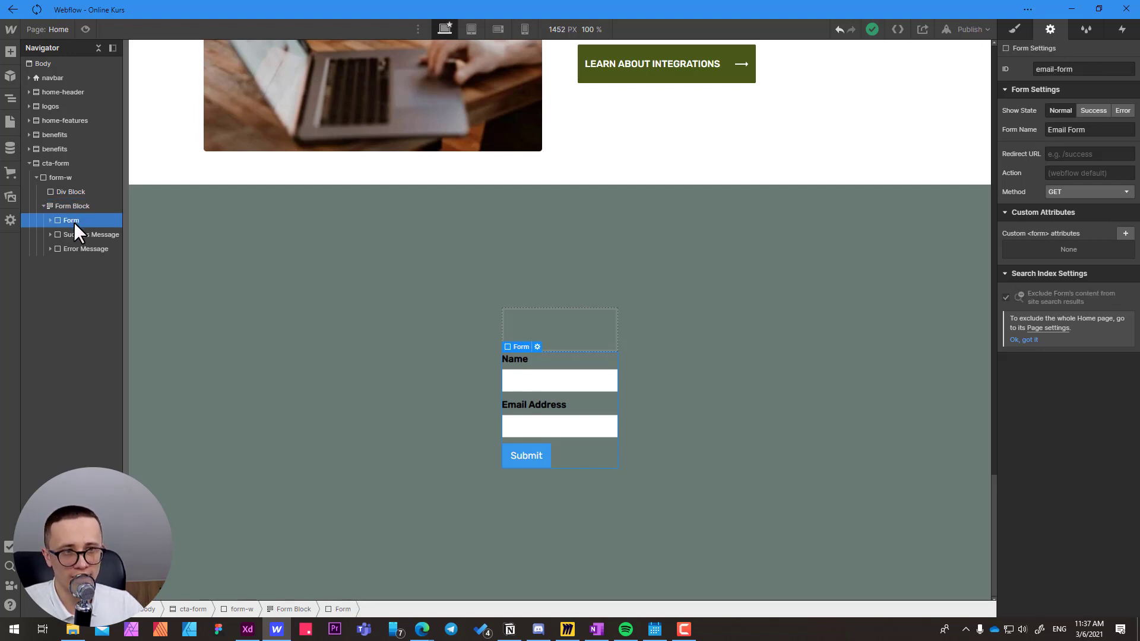
pyautogui.click(75, 206)
# Give the empty Div Block inside form-w the new class form-top.
pyautogui.click(76, 189)
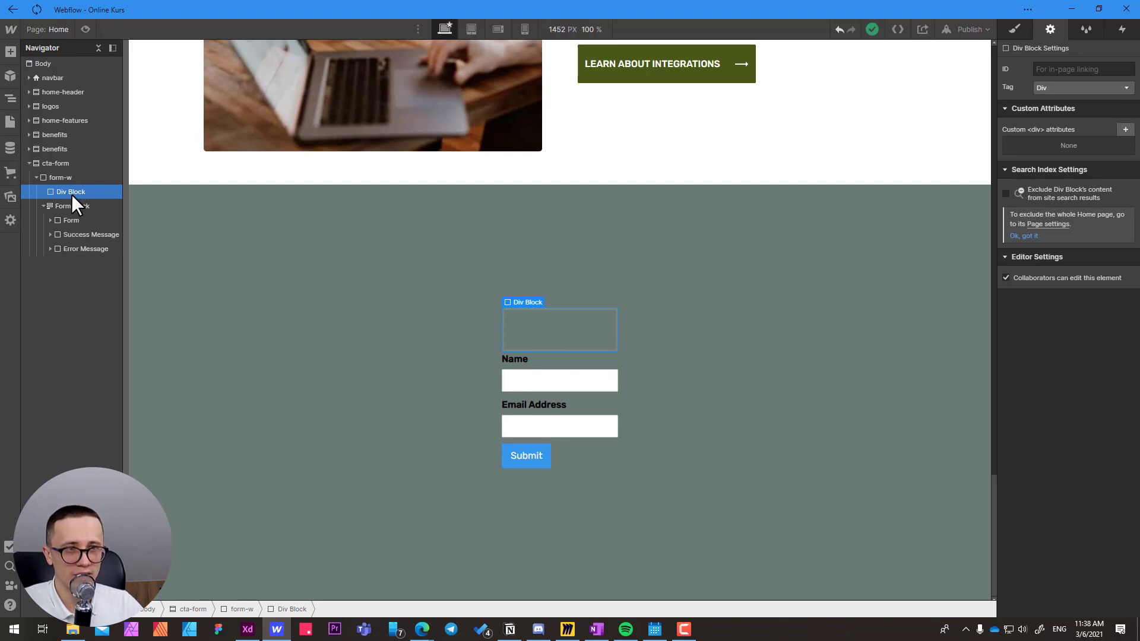
pyautogui.click(1013, 26)
pyautogui.click(1041, 84)
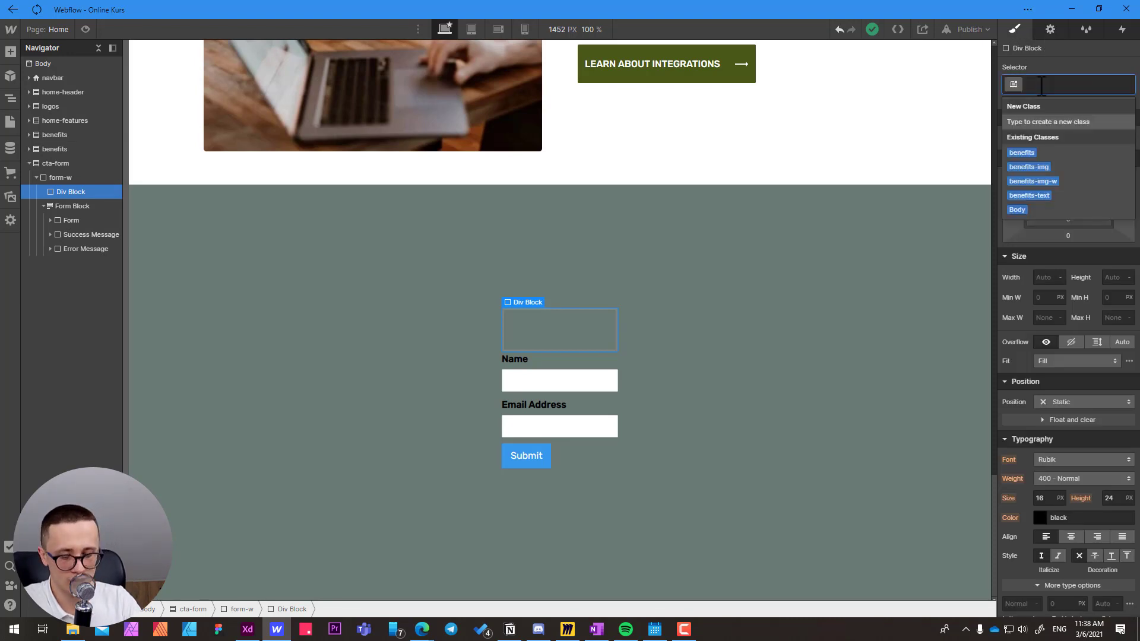
pyautogui.write('form-top')
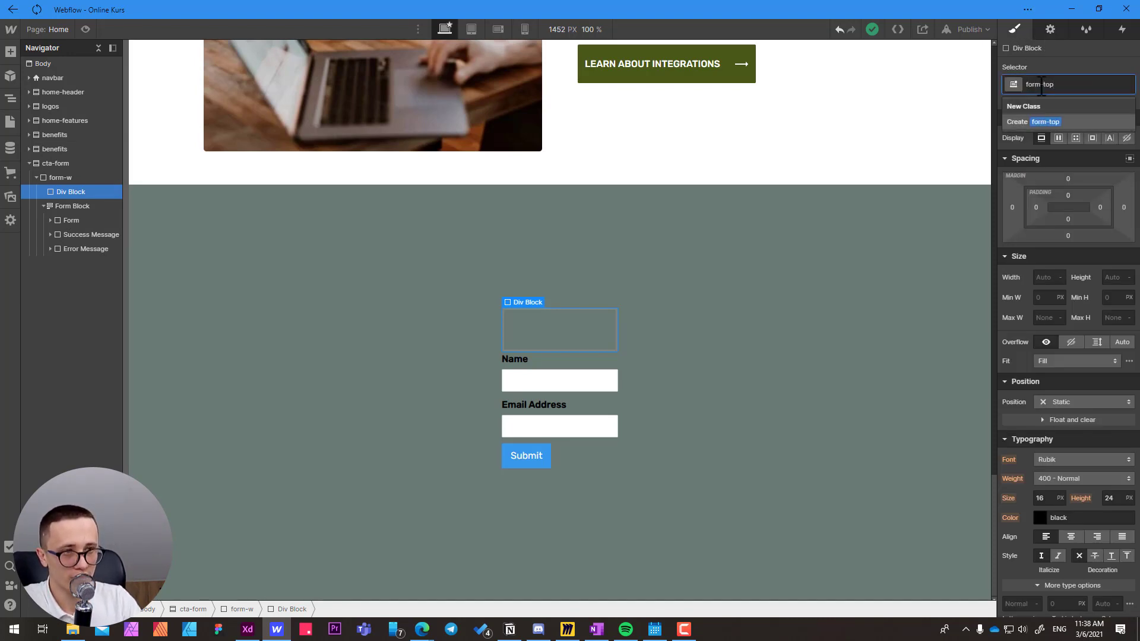
pyautogui.press('Return')
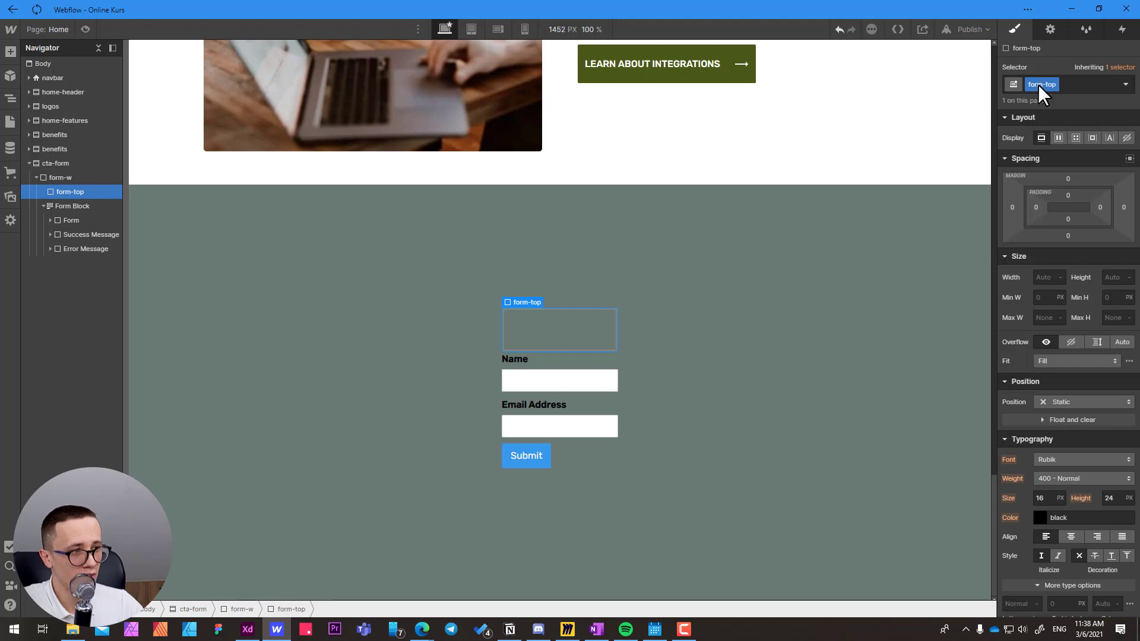
# Check the Content Top heading and paragraph in the Adobe XD design, and add an H2 heading inside form-top in Webflow.
pyautogui.hotkey('alt', 'Tab')
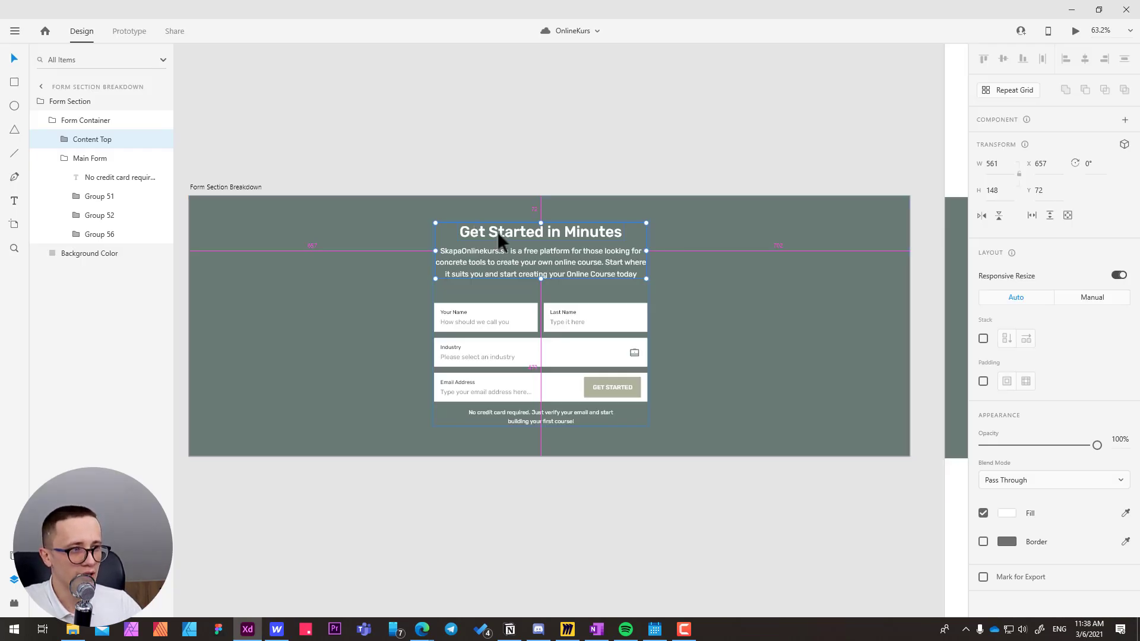
pyautogui.doubleClick(497, 232)
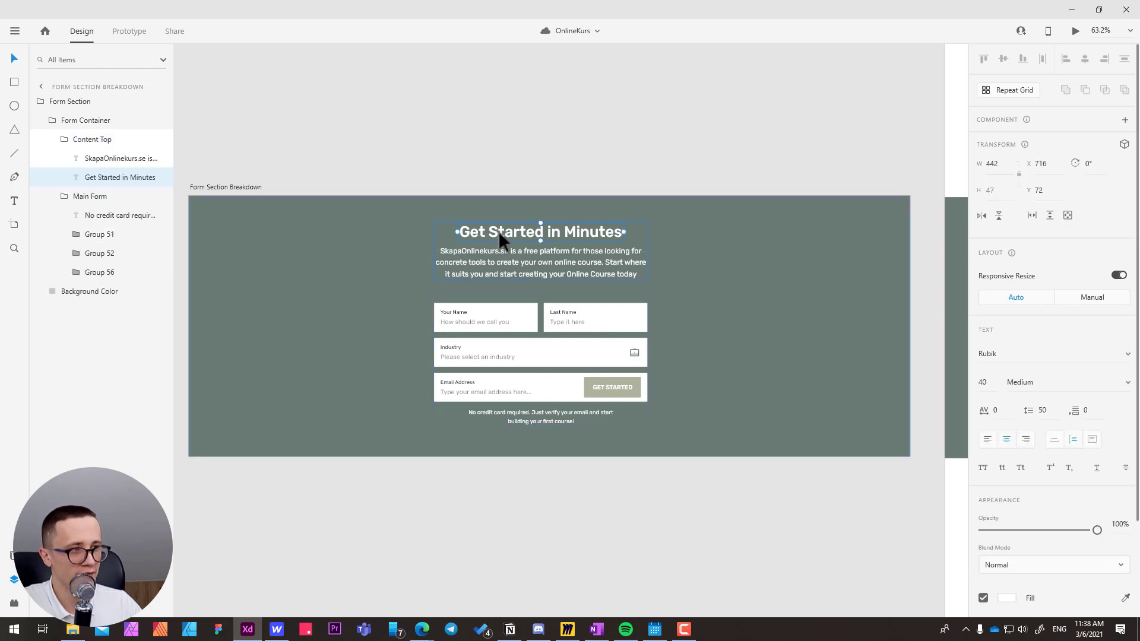
pyautogui.click(483, 269)
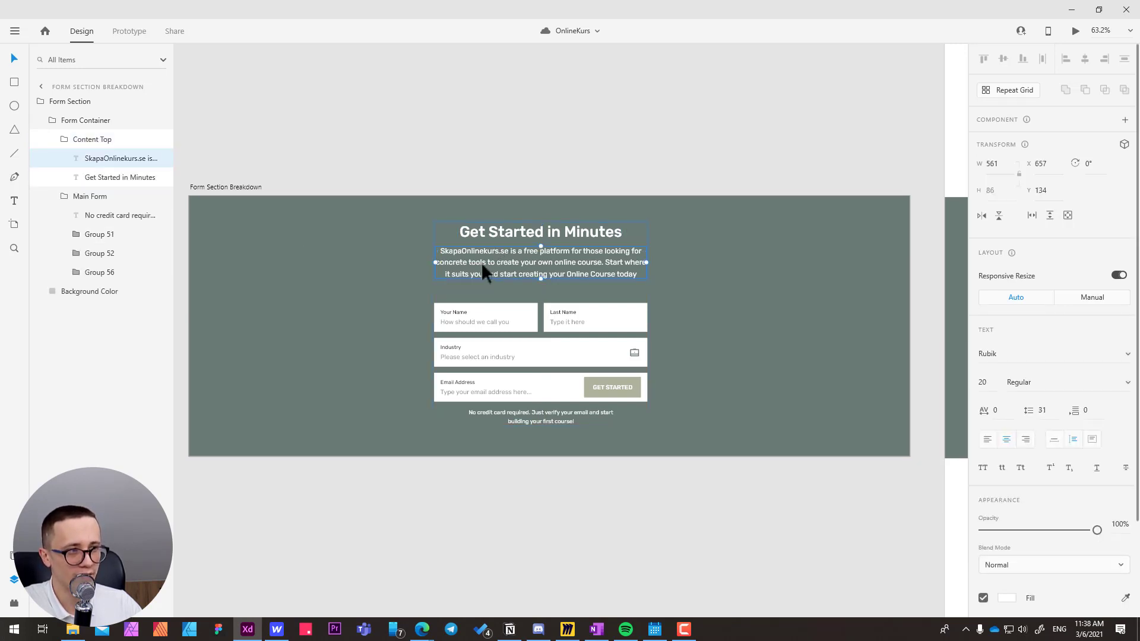
pyautogui.hotkey('alt', 'Tab')
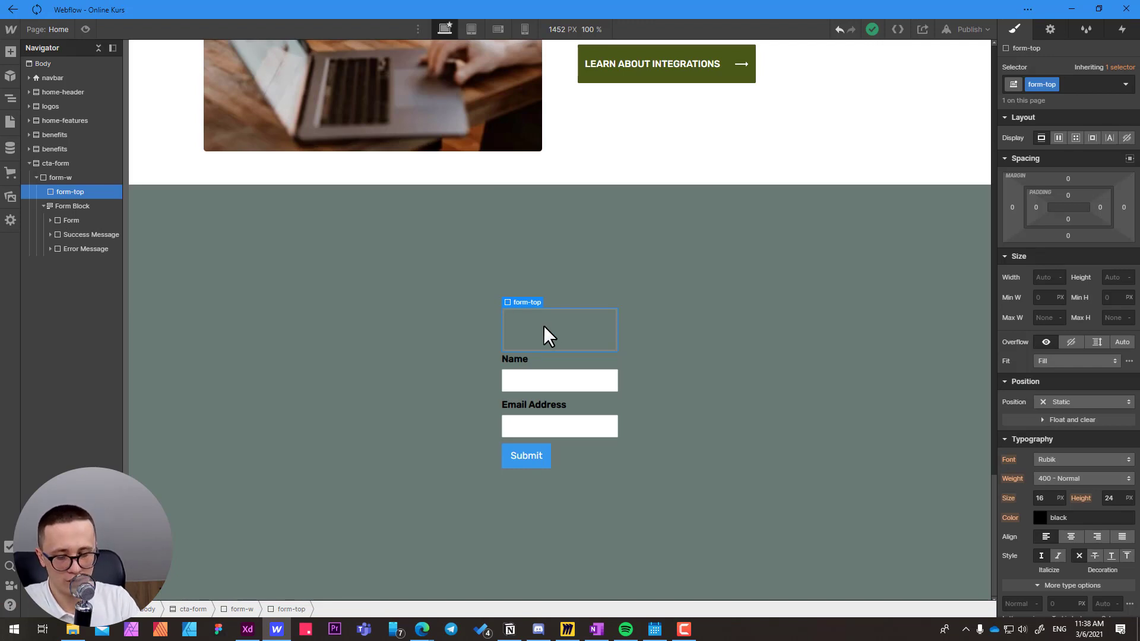
pyautogui.hotkey('ctrl', 'e')
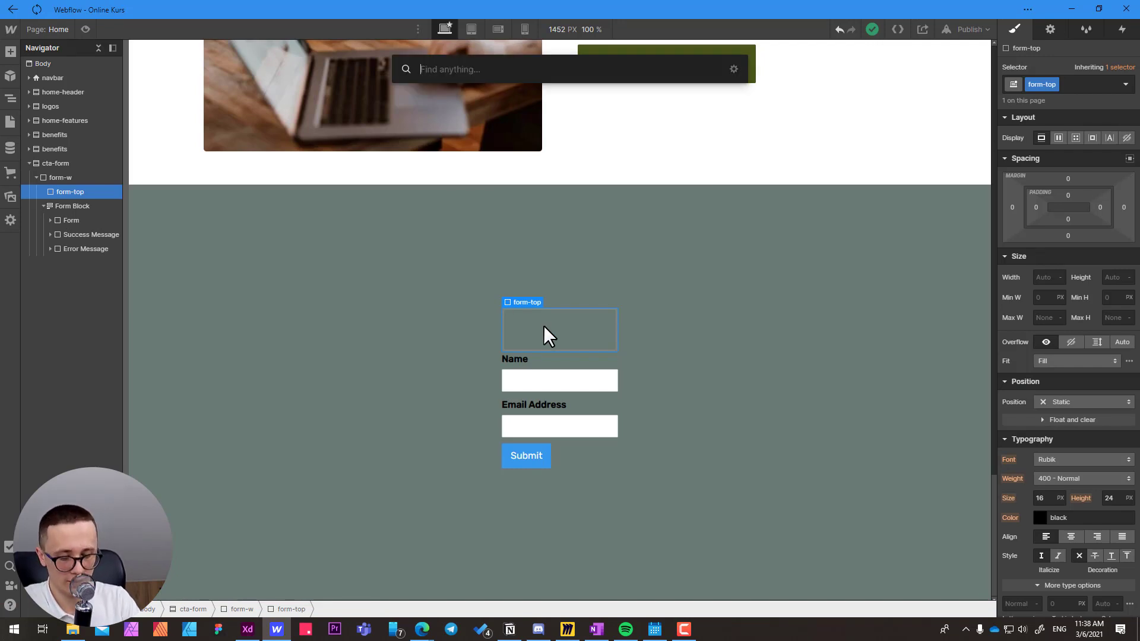
pyautogui.write('hea')
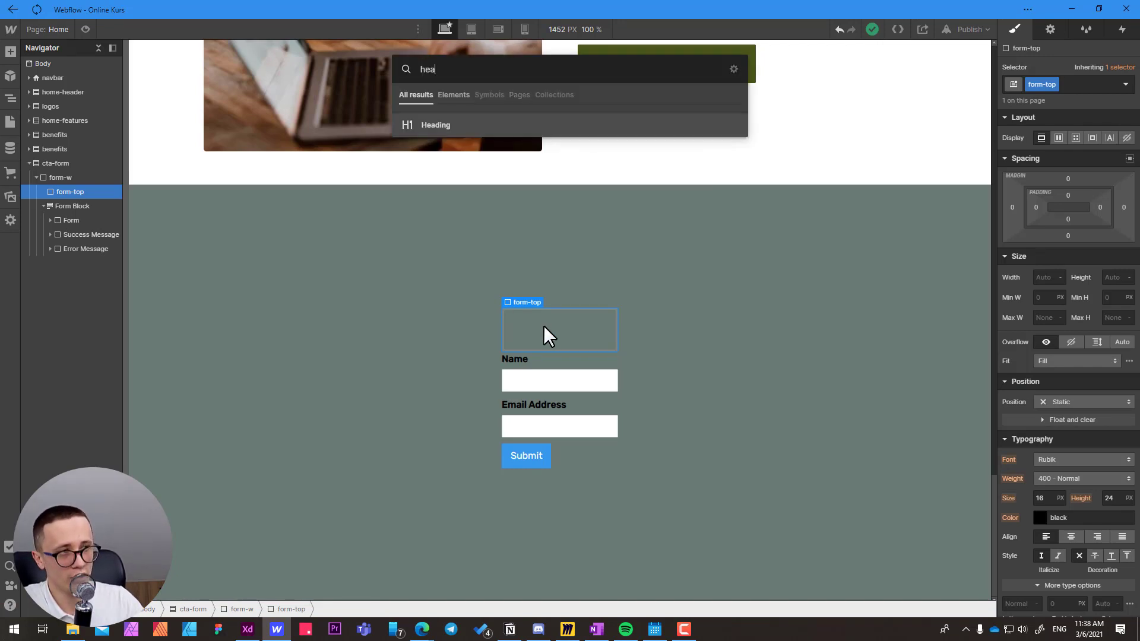
pyautogui.click(431, 126)
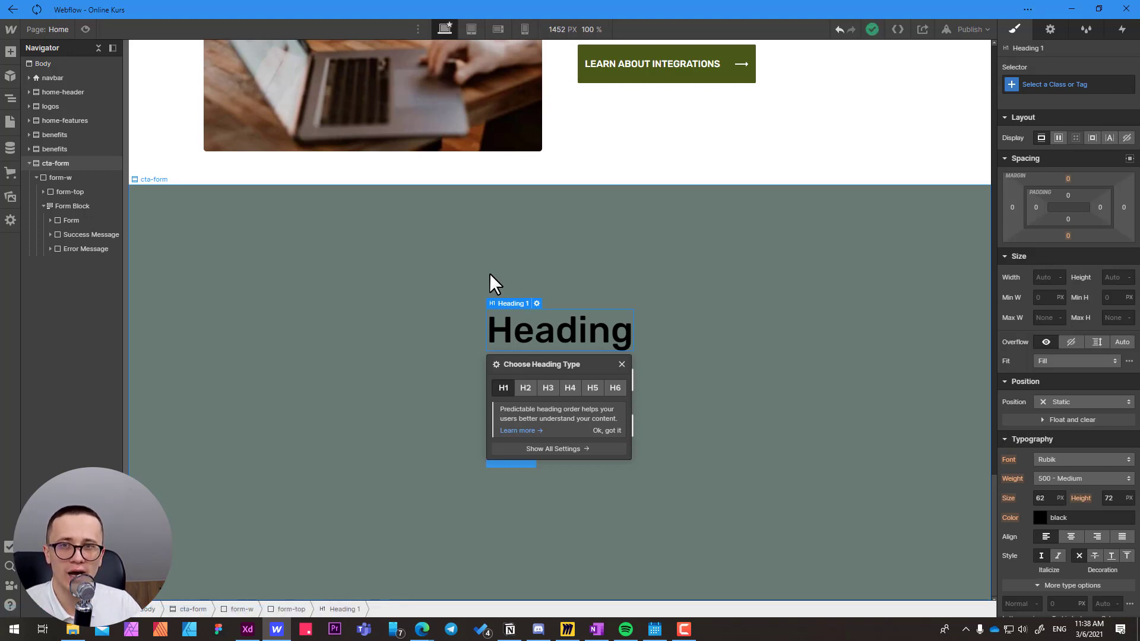
pyautogui.click(526, 388)
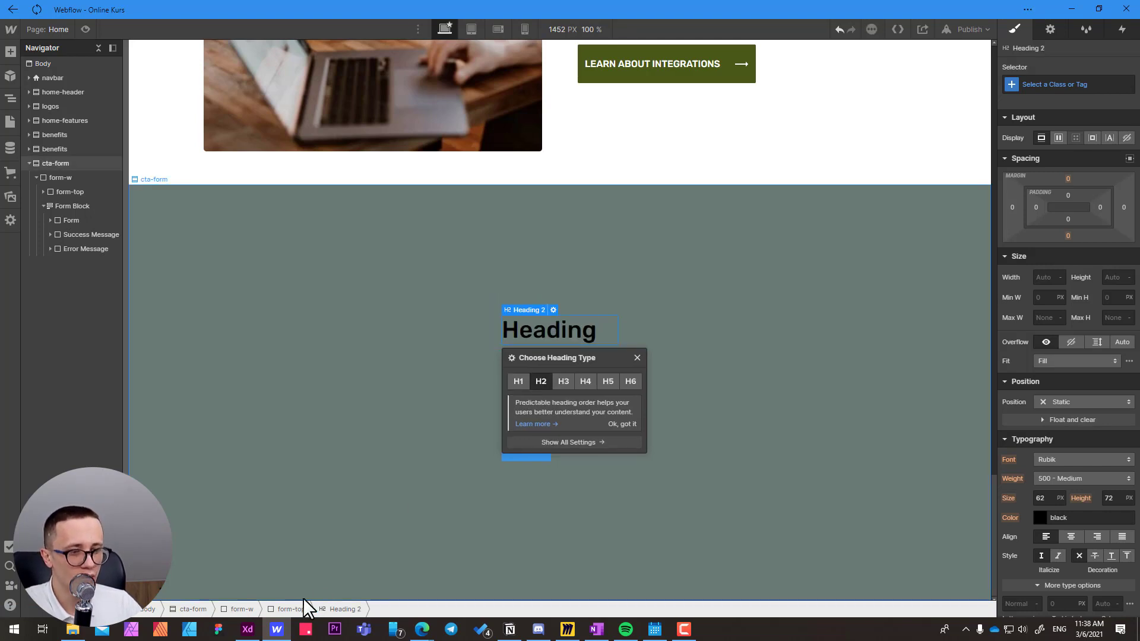
# Add a Paragraph element inside form-top, below the H2 heading.
pyautogui.click(290, 610)
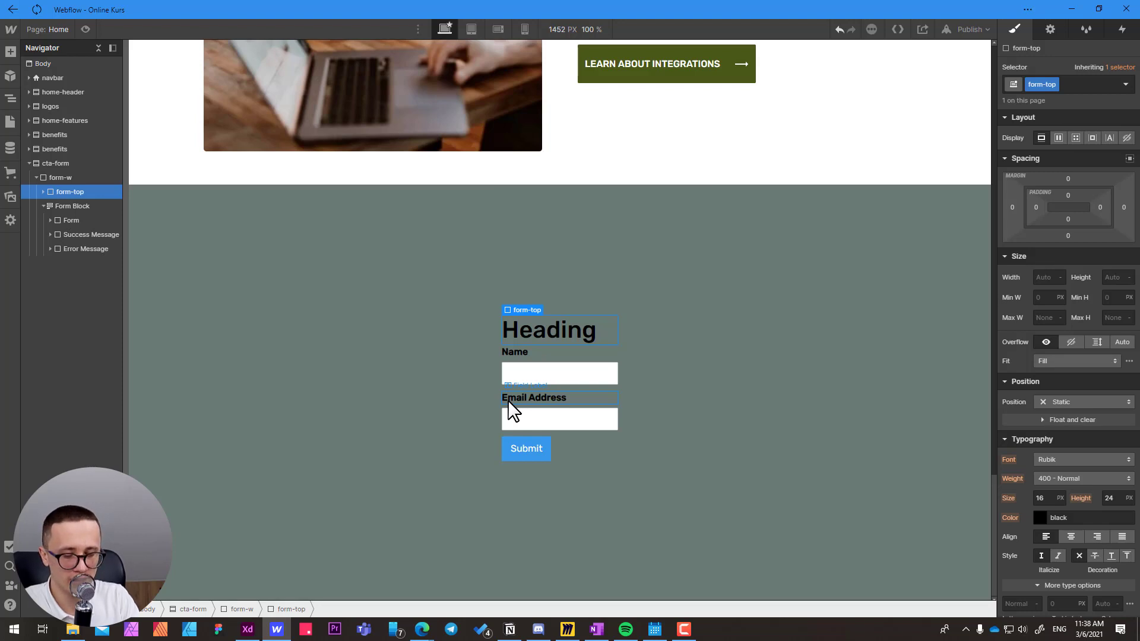
pyautogui.hotkey('ctrl', 'e')
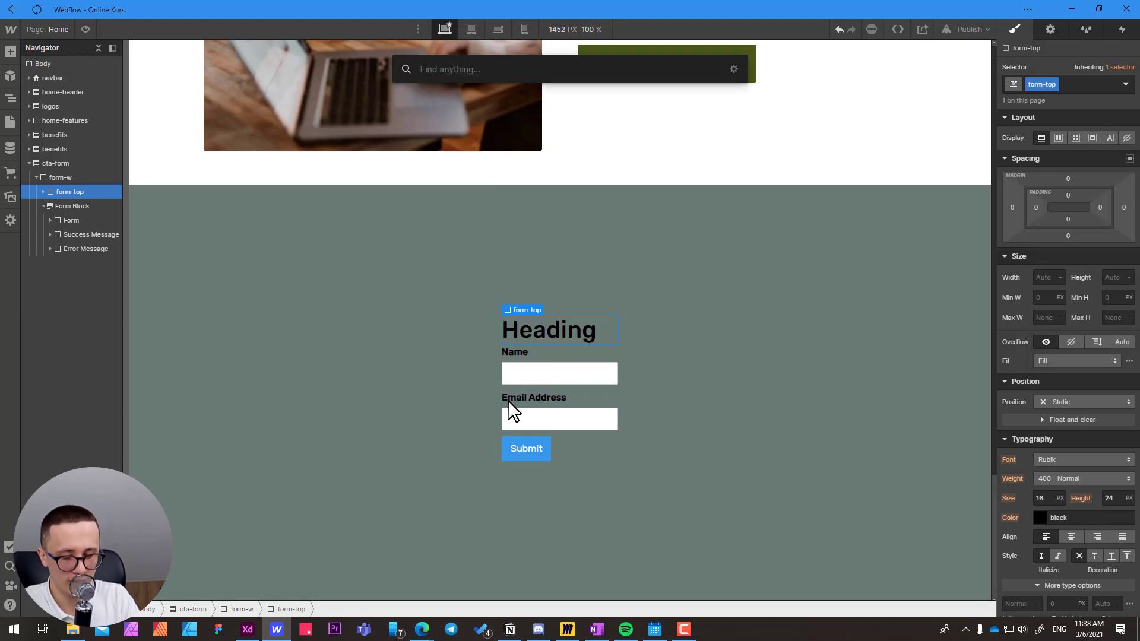
pyautogui.write('para')
pyautogui.click(437, 126)
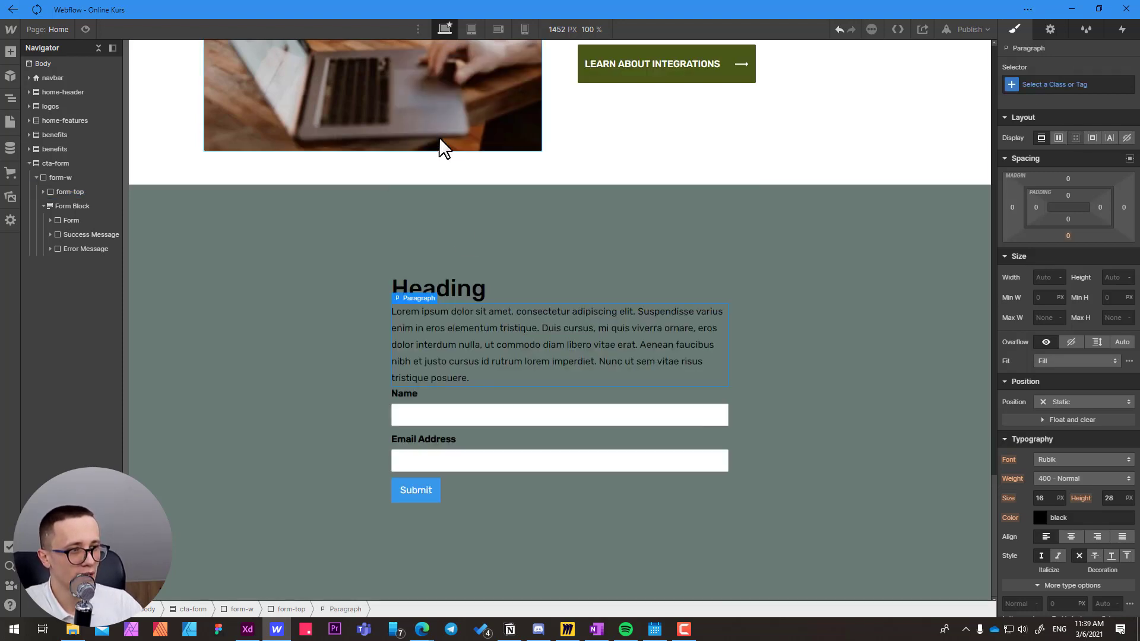
pyautogui.click(452, 286)
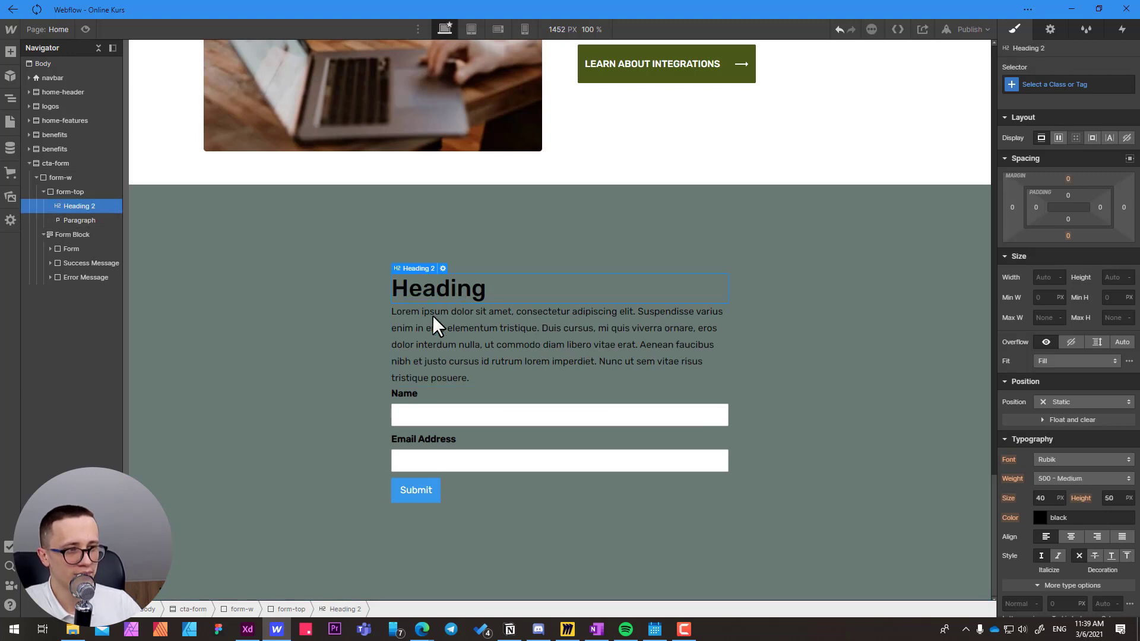
pyautogui.click(408, 355)
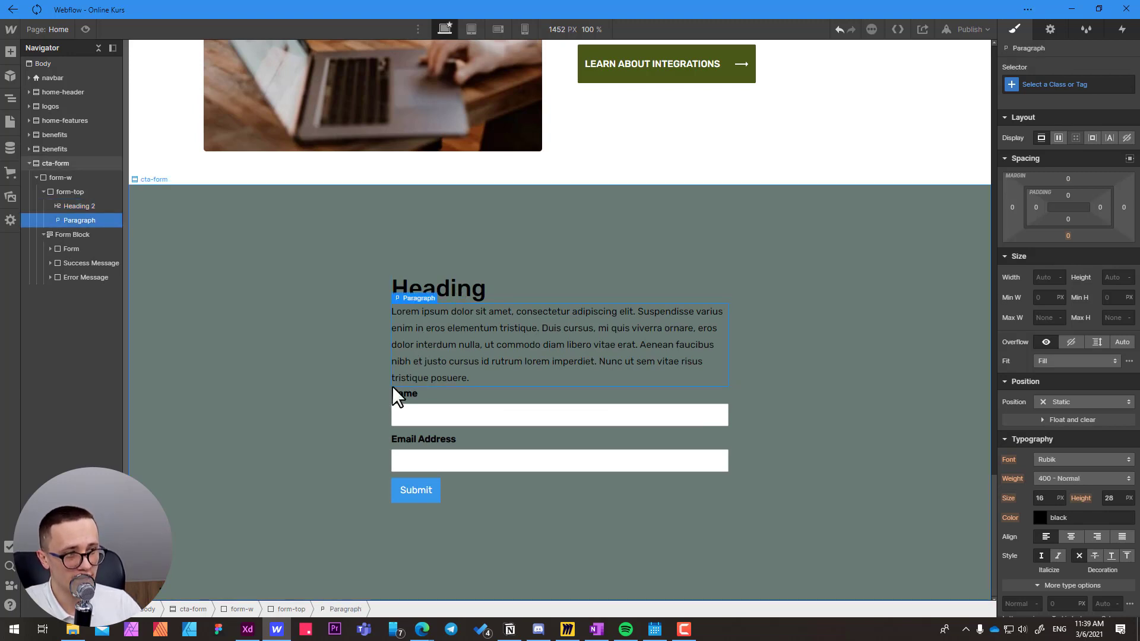
# Copy "Get Started in Minutes" from the Adobe XD design and replace the placeholder text of the form-top heading in Webflow with it.
pyautogui.hotkey('alt', 'Tab')
pyautogui.click(482, 232)
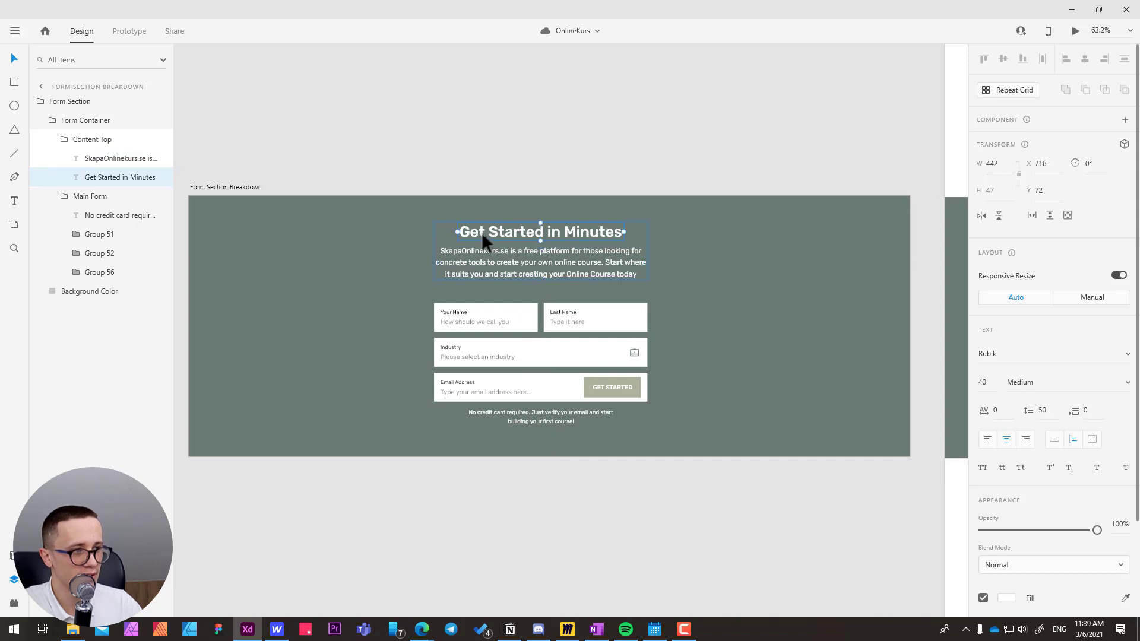
pyautogui.doubleClick(483, 233)
pyautogui.hotkey('ctrl', 'c')
pyautogui.hotkey('alt', 'Tab')
pyautogui.click(431, 290)
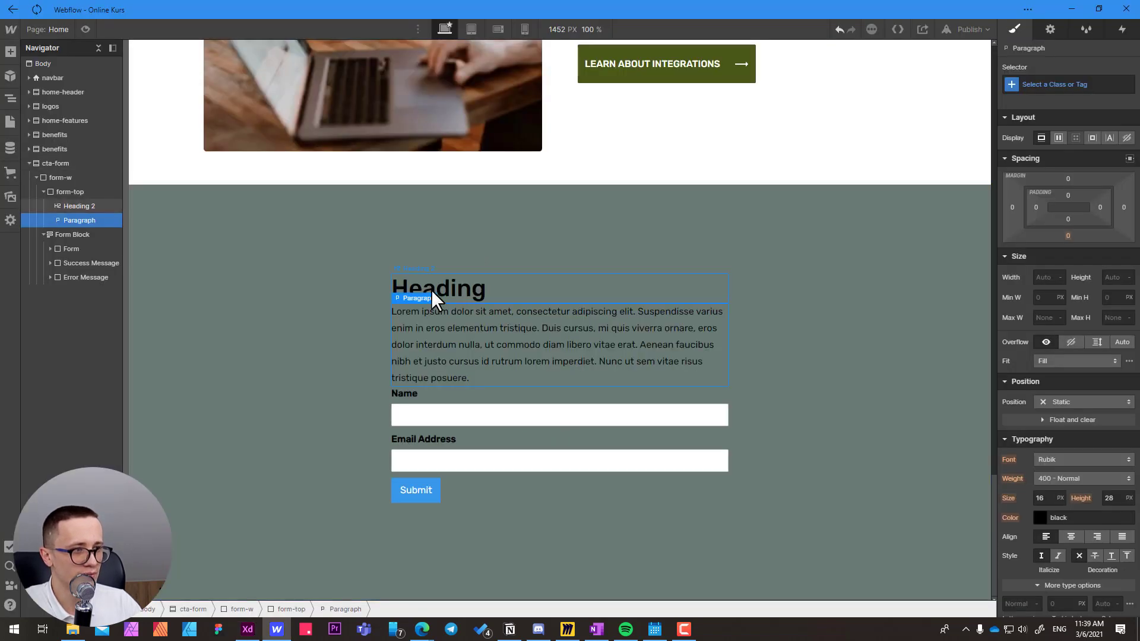
pyautogui.doubleClick(433, 290)
pyautogui.hotkey('ctrl', 'v')
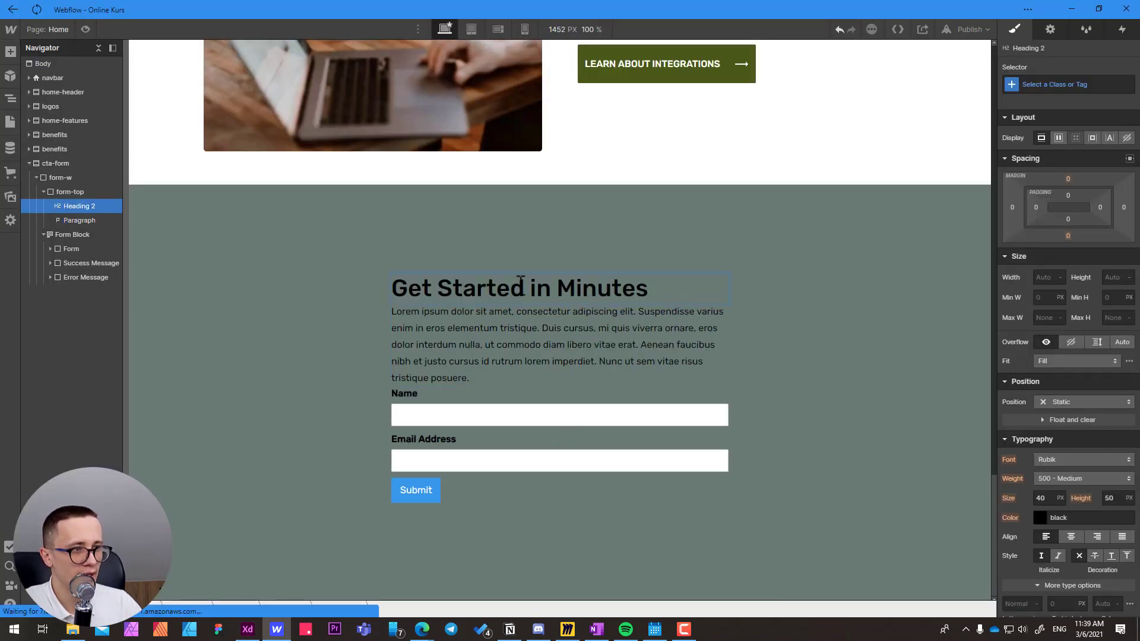
# Copy the "SkapaOnlinekurs.se is a free platform..." paragraph from the Adobe XD design and replace the form-top paragraph's placeholder text in Webflow with it.
pyautogui.hotkey('alt', 'Tab')
pyautogui.press('Escape')
pyautogui.click(482, 267)
pyautogui.doubleClick(484, 261)
pyautogui.hotkey('ctrl', 'c')
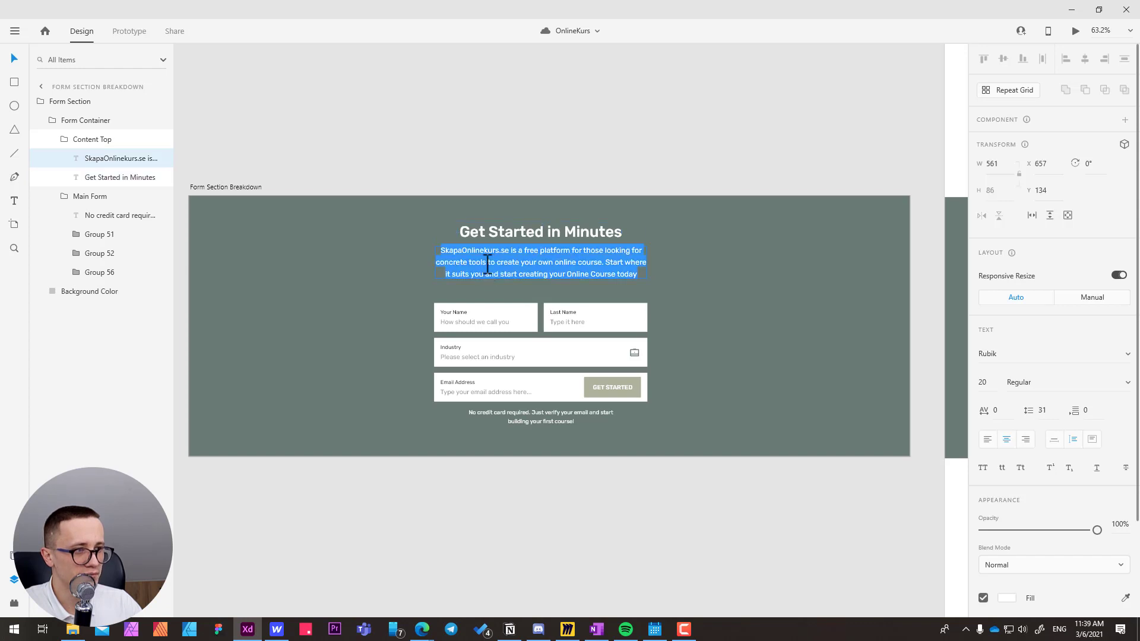
pyautogui.hotkey('alt', 'Tab')
pyautogui.click(468, 340)
pyautogui.tripleClick(468, 340)
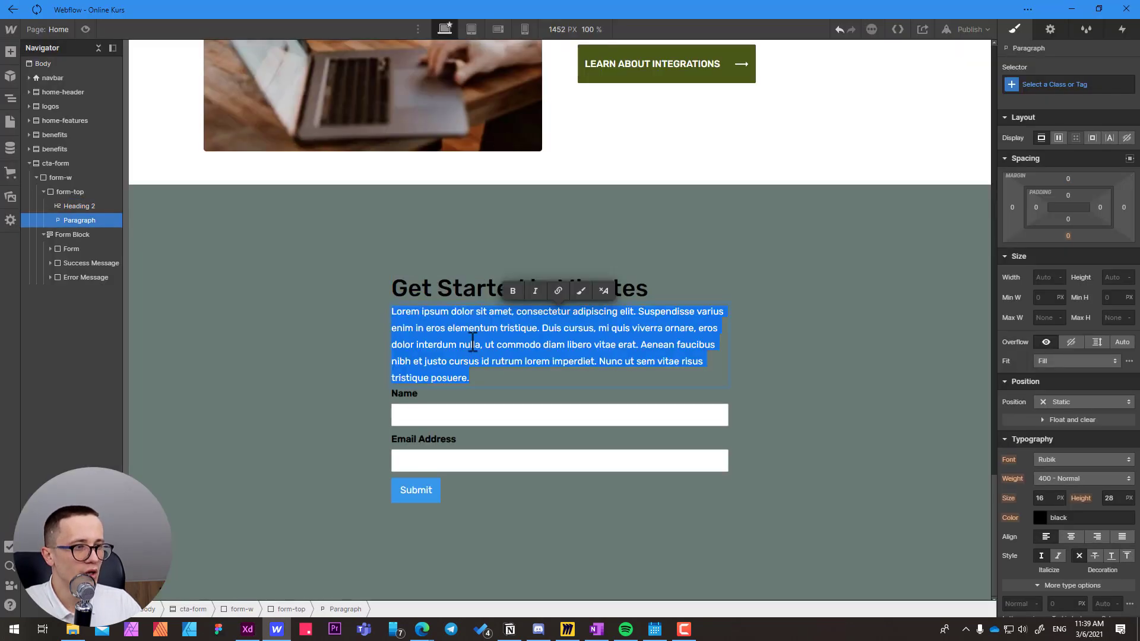
pyautogui.hotkey('ctrl', 'v')
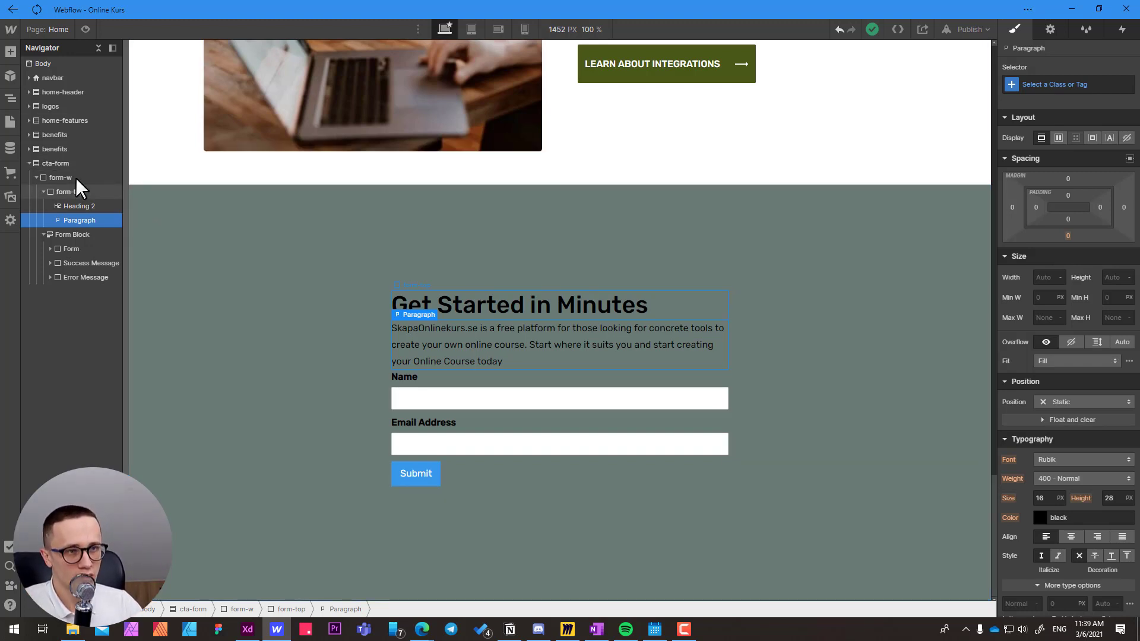
# Center-align the text of the form-top div and set its text color to white.
pyautogui.click(69, 193)
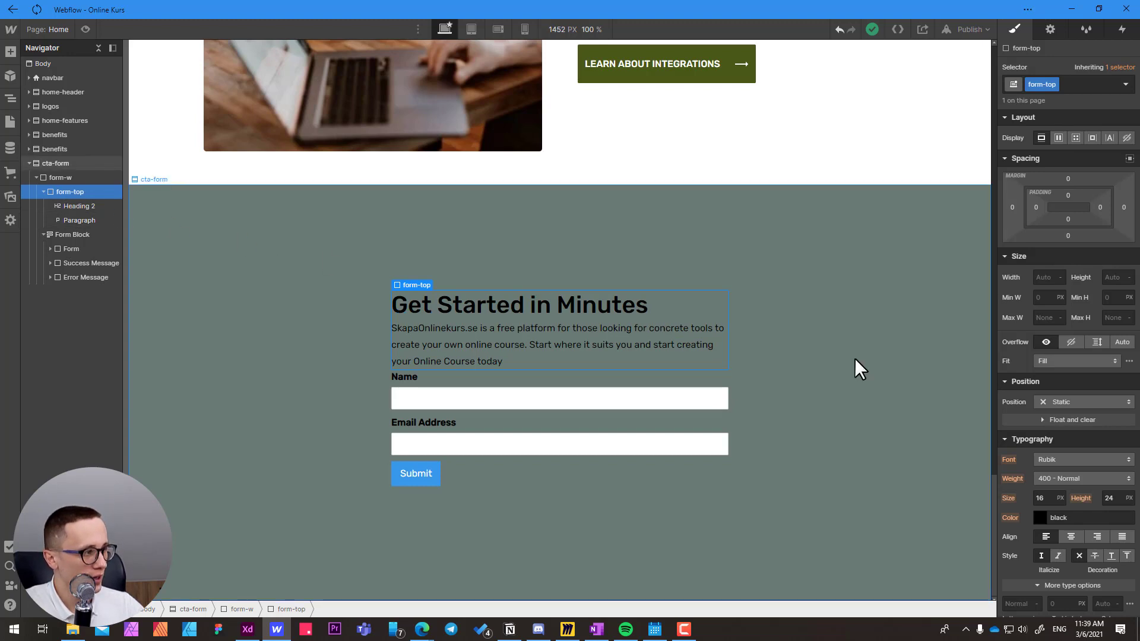
pyautogui.scroll(-2, 1028, 394)
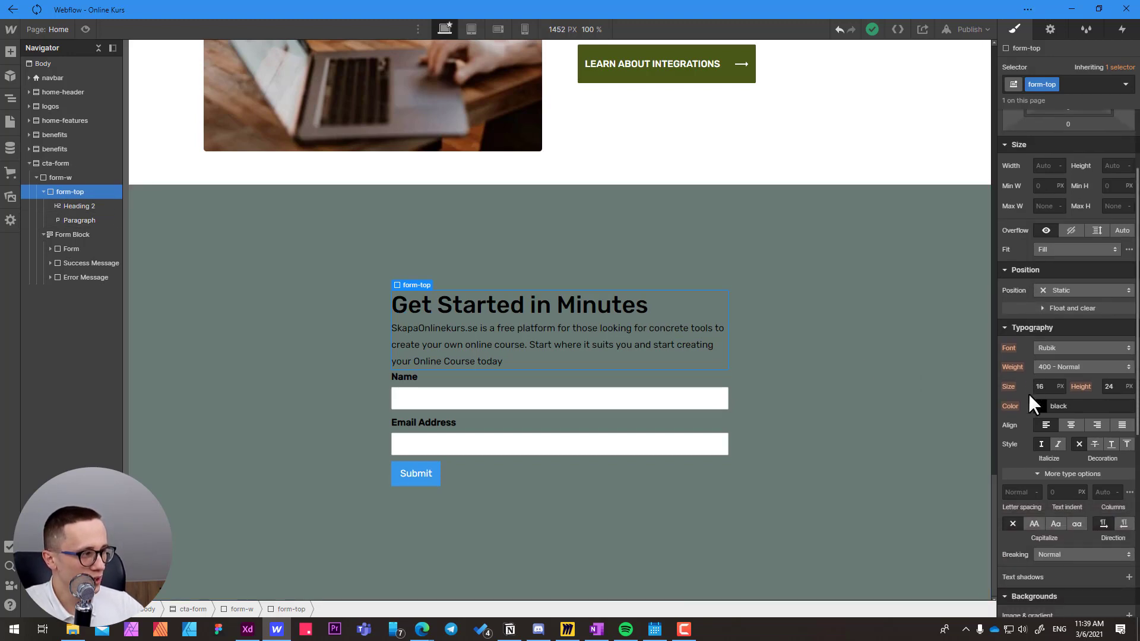
pyautogui.click(1068, 426)
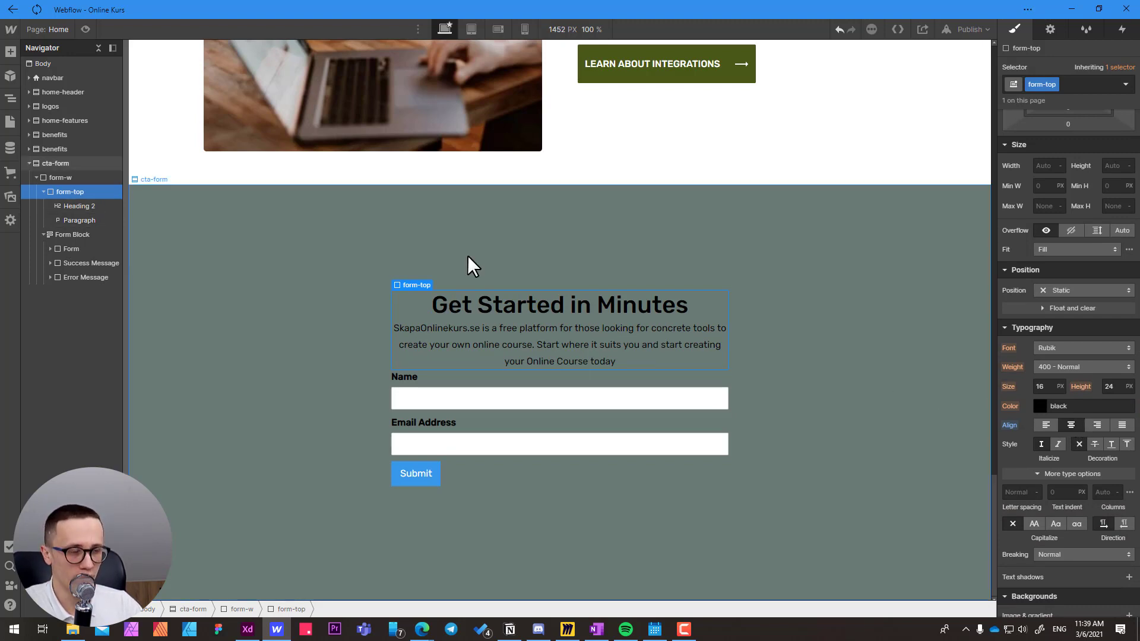
pyautogui.click(1081, 407)
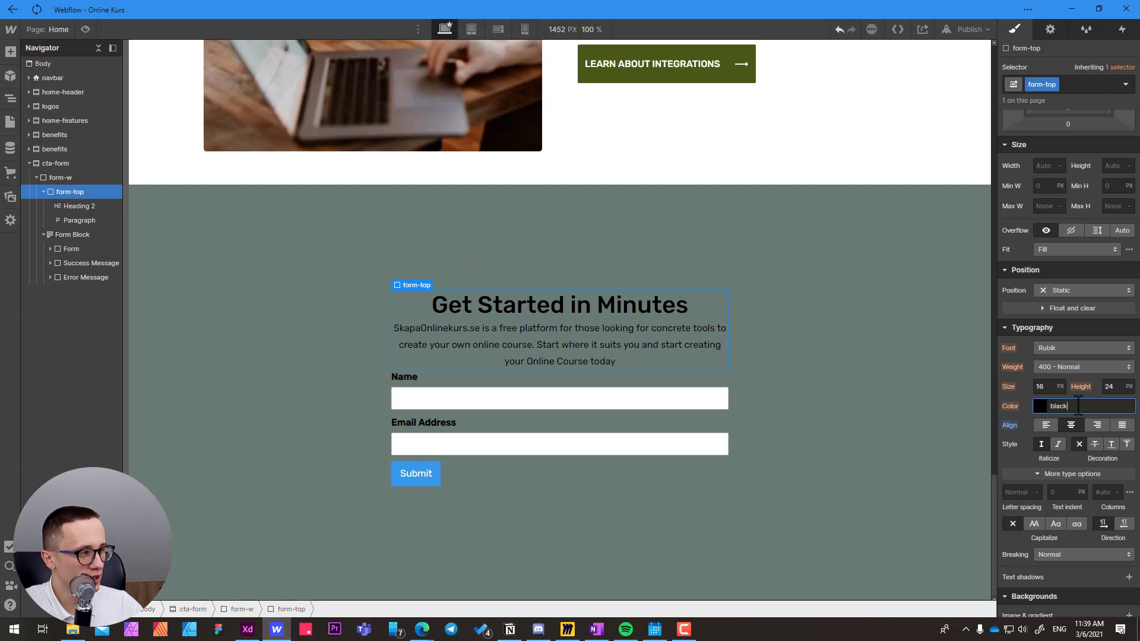
pyautogui.write('white')
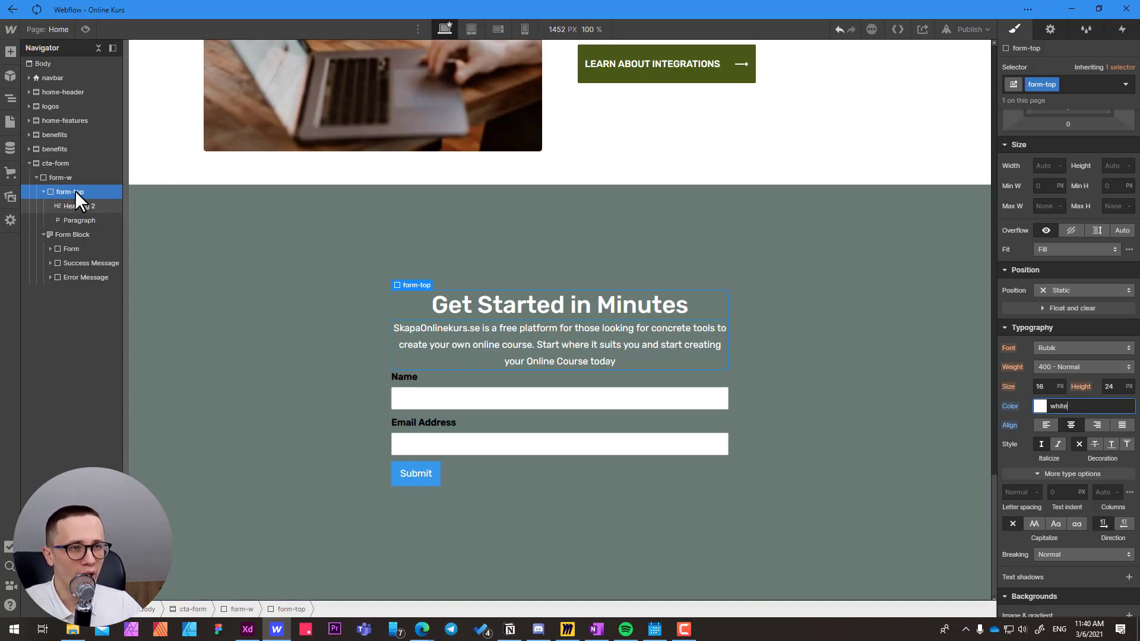
pyautogui.click(447, 305)
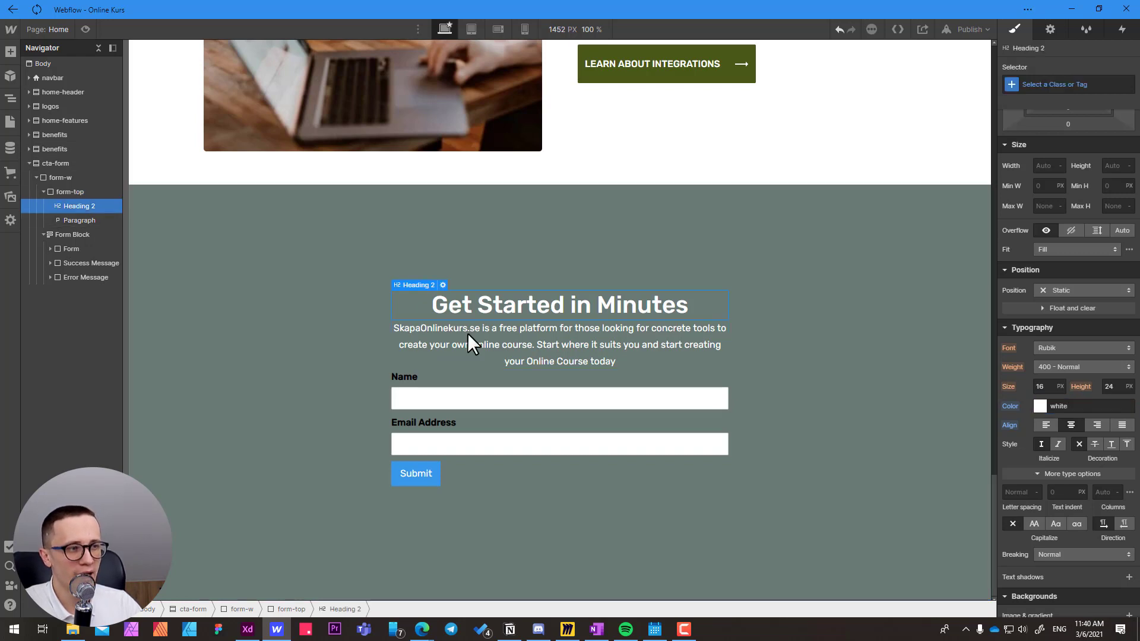
# Check which element the form-top paragraph inherits its text color from, and inspect the form-top and heading styles.
pyautogui.click(479, 348)
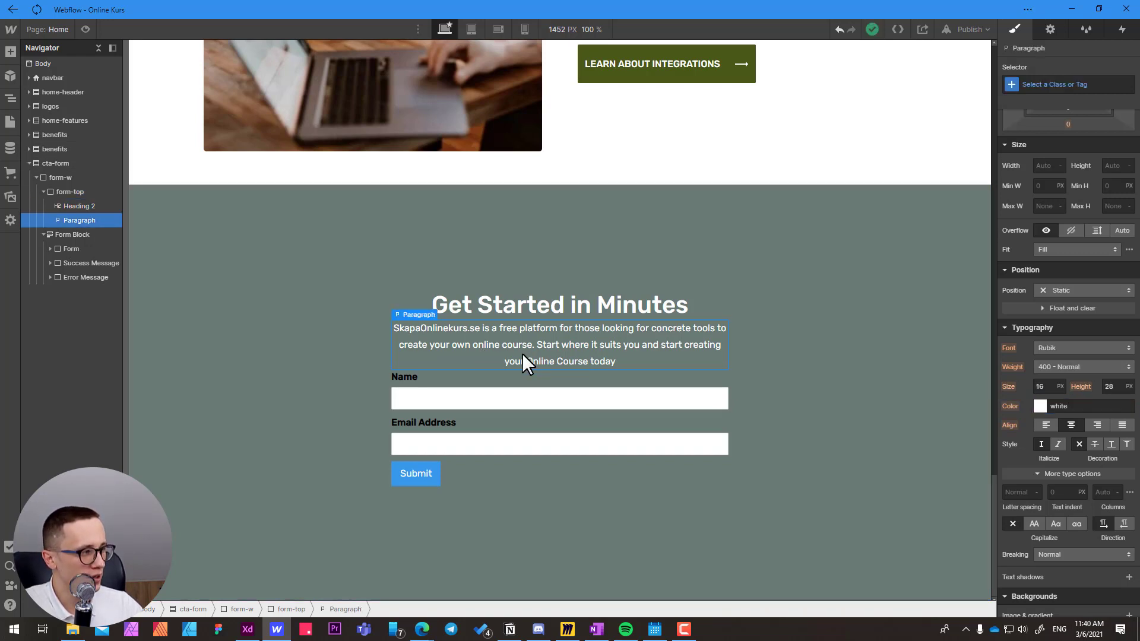
pyautogui.click(1011, 406)
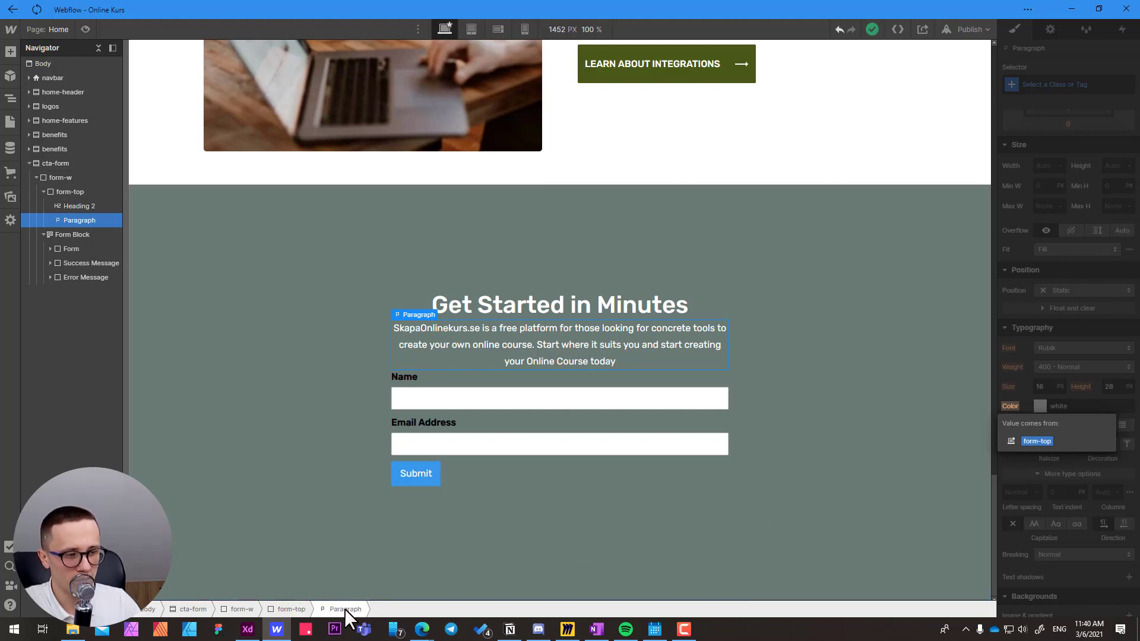
pyautogui.click(296, 608)
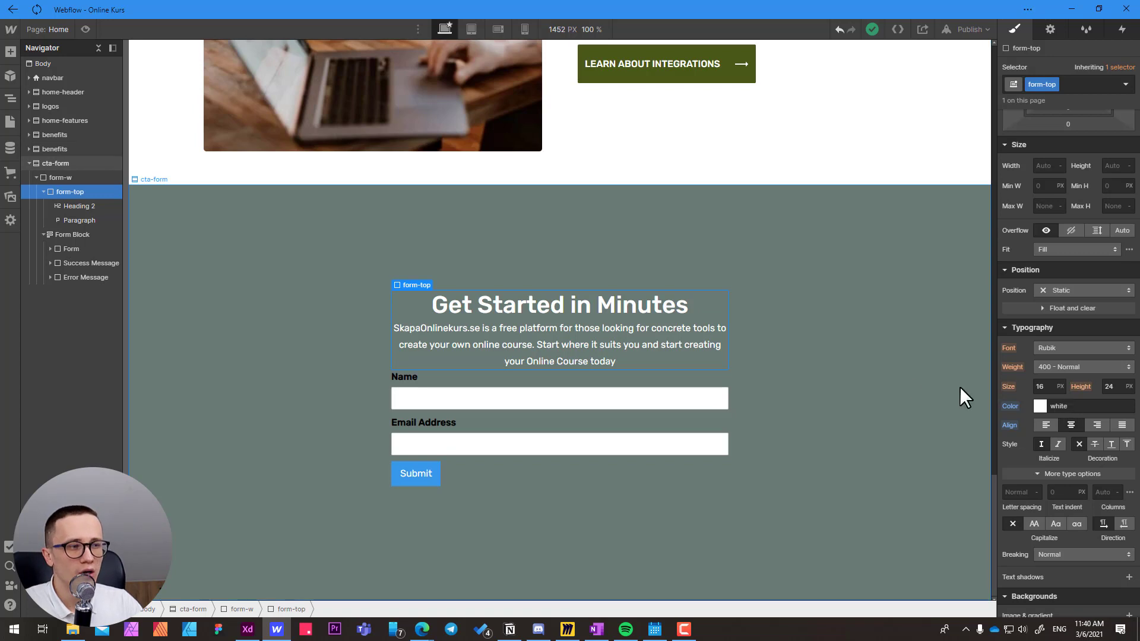
pyautogui.click(492, 312)
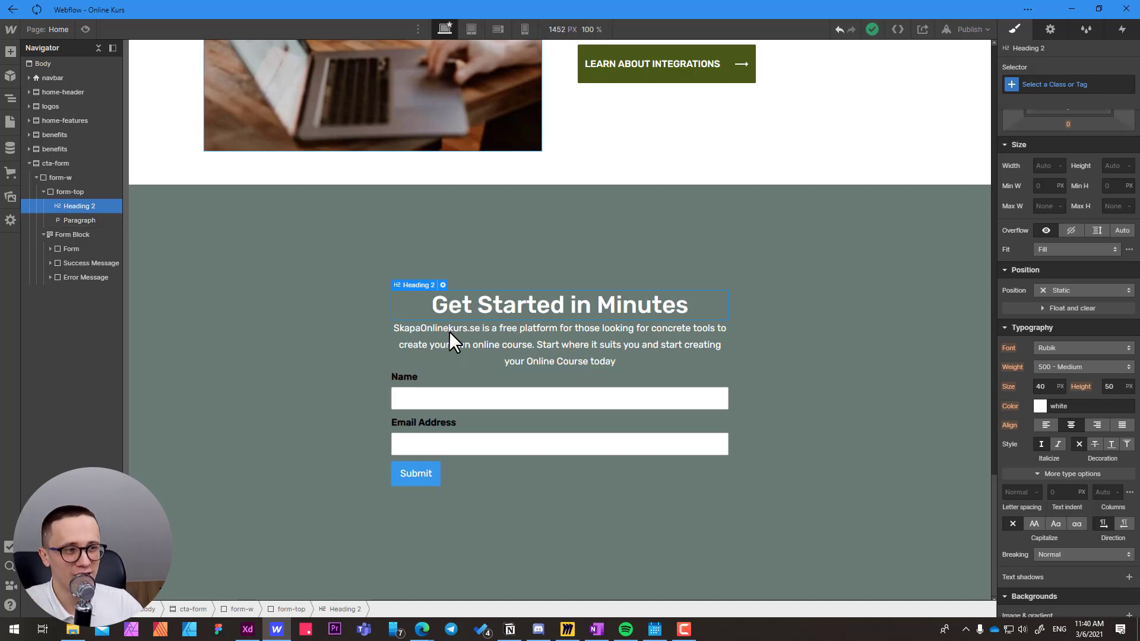
# Make the form-top div a grid with one 1fr column and one Auto row, removing the extra column and row.
pyautogui.click(76, 193)
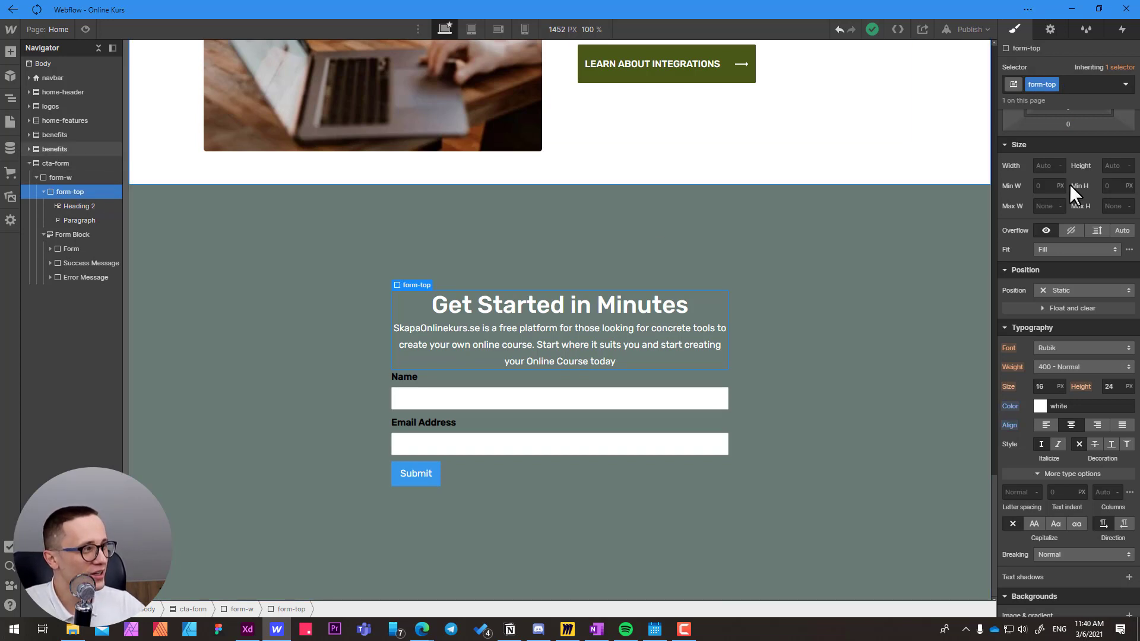
pyautogui.scroll(2, 1086, 183)
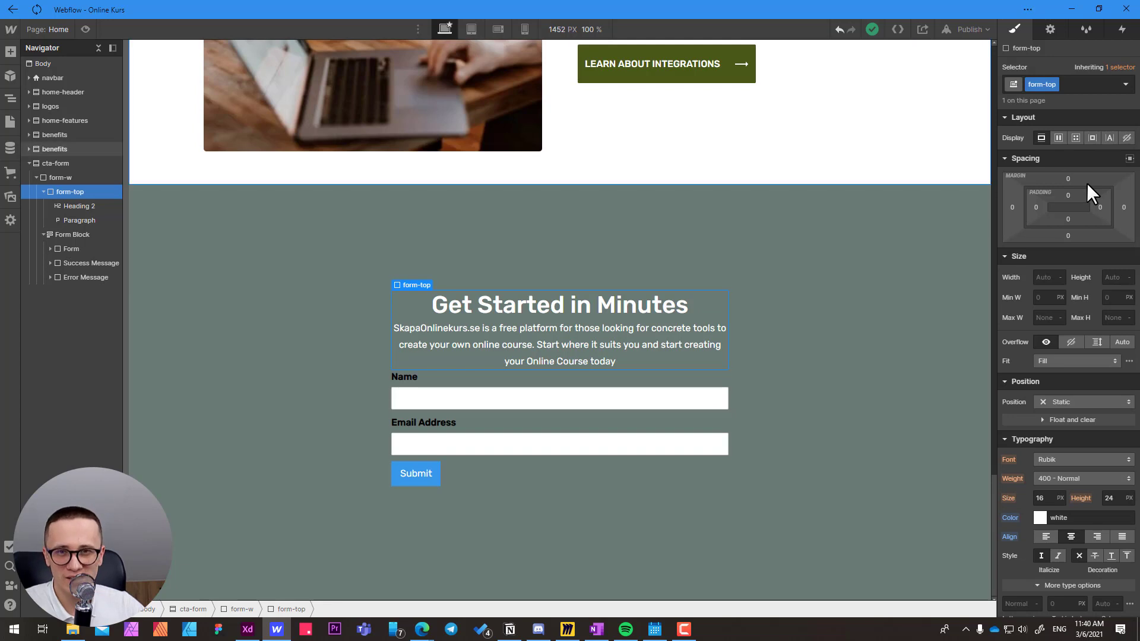
pyautogui.click(1076, 138)
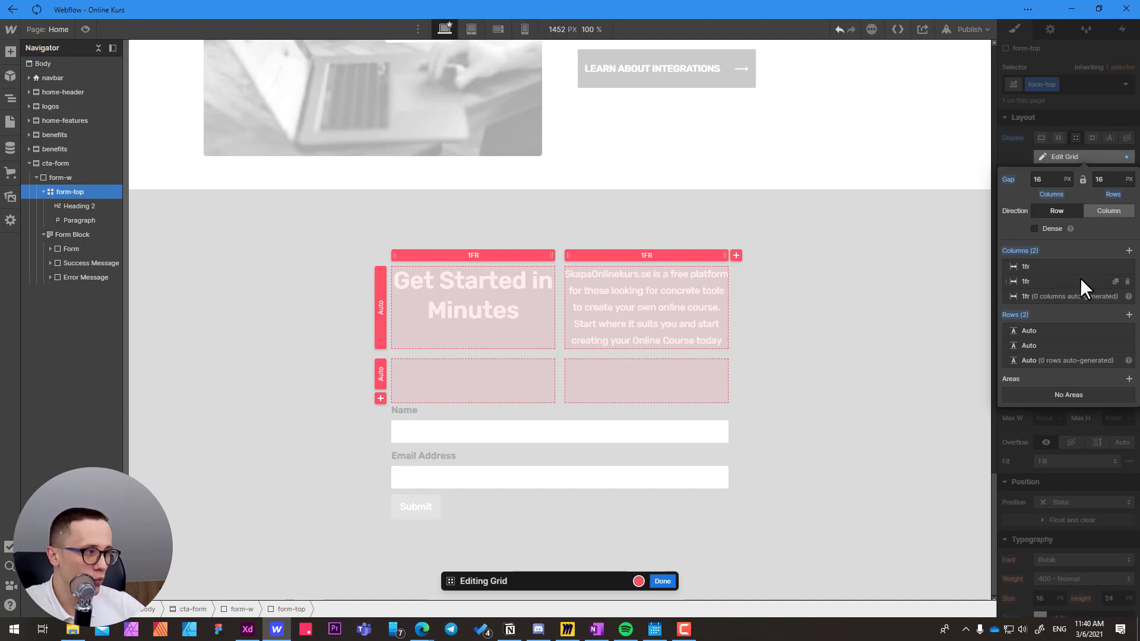
pyautogui.click(1128, 281)
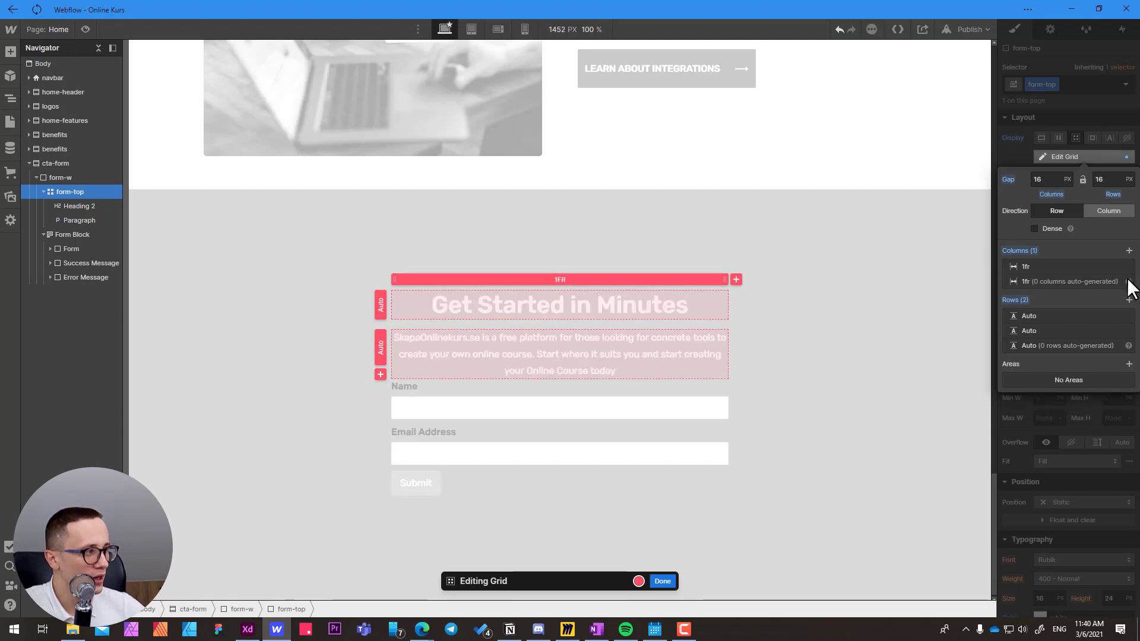
pyautogui.click(1128, 331)
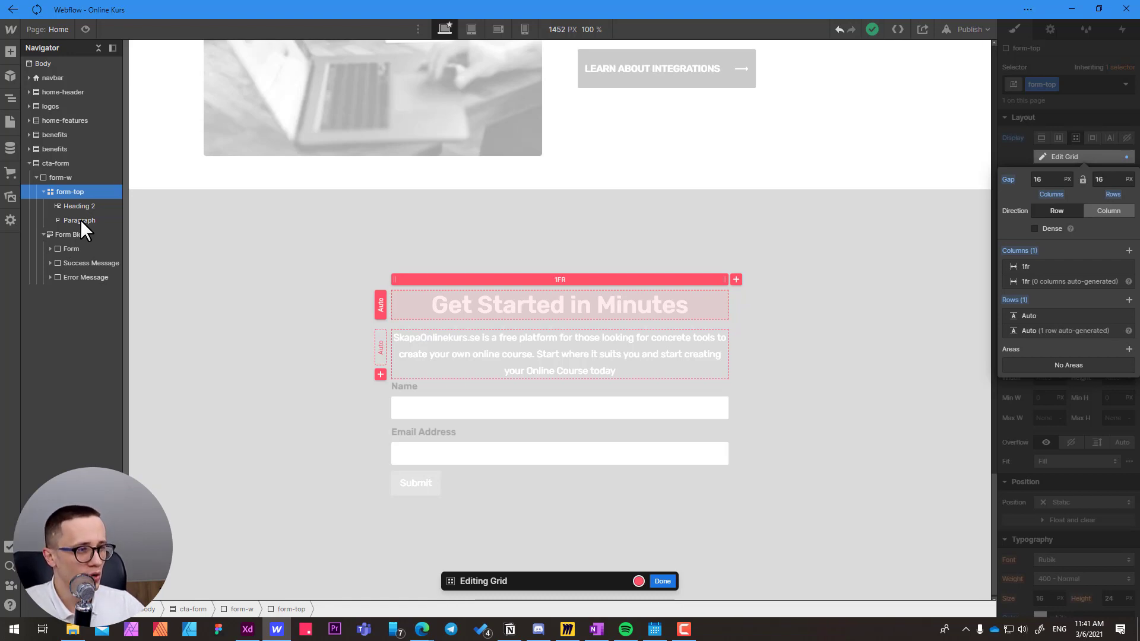
pyautogui.click(664, 580)
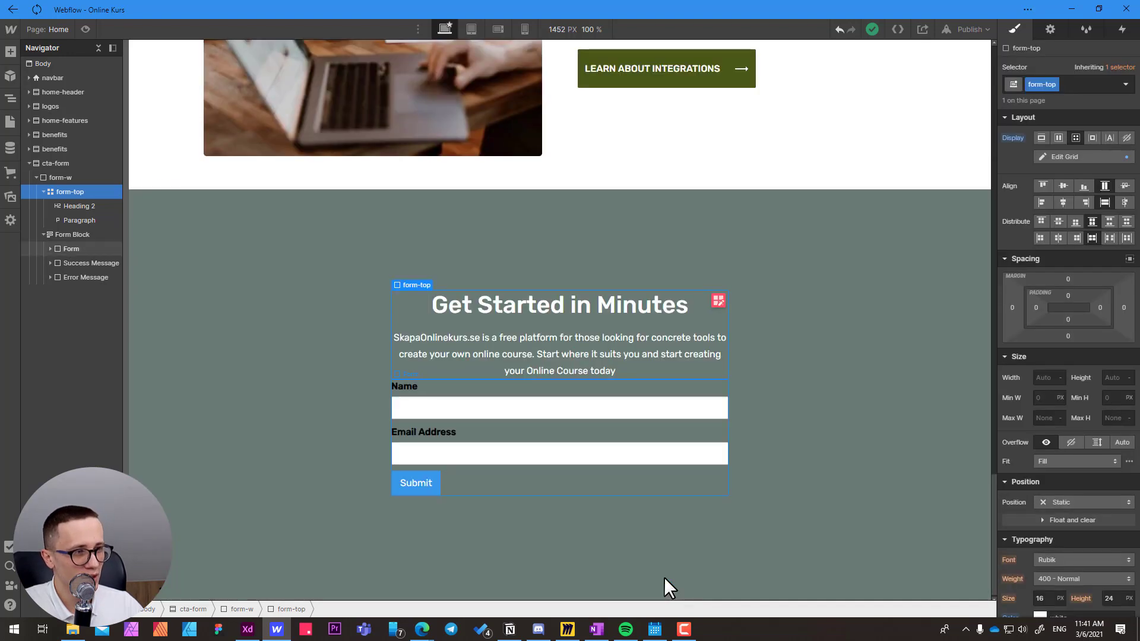
# Set the row gap of the form-top grid to 10 px between the heading and the paragraph.
pyautogui.click(482, 305)
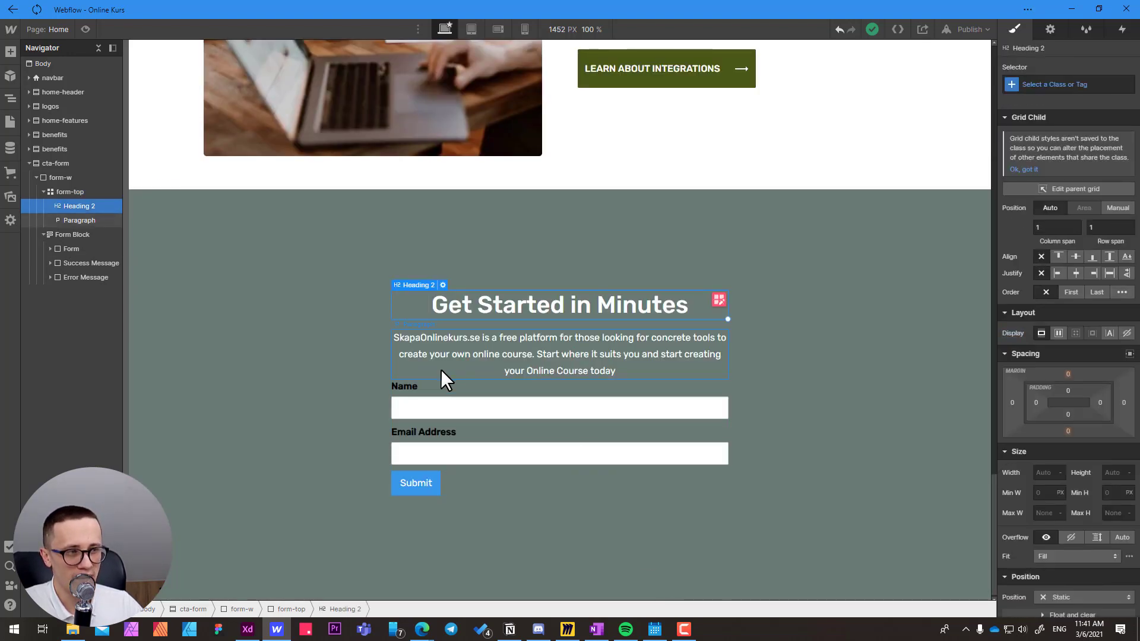
pyautogui.click(451, 351)
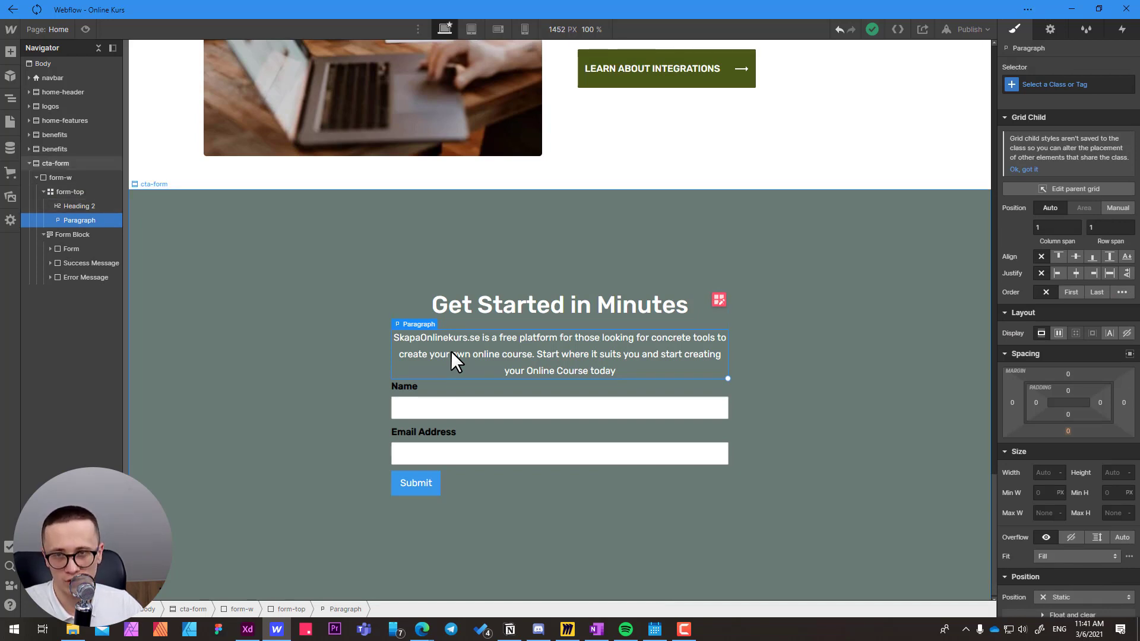
pyautogui.click(719, 301)
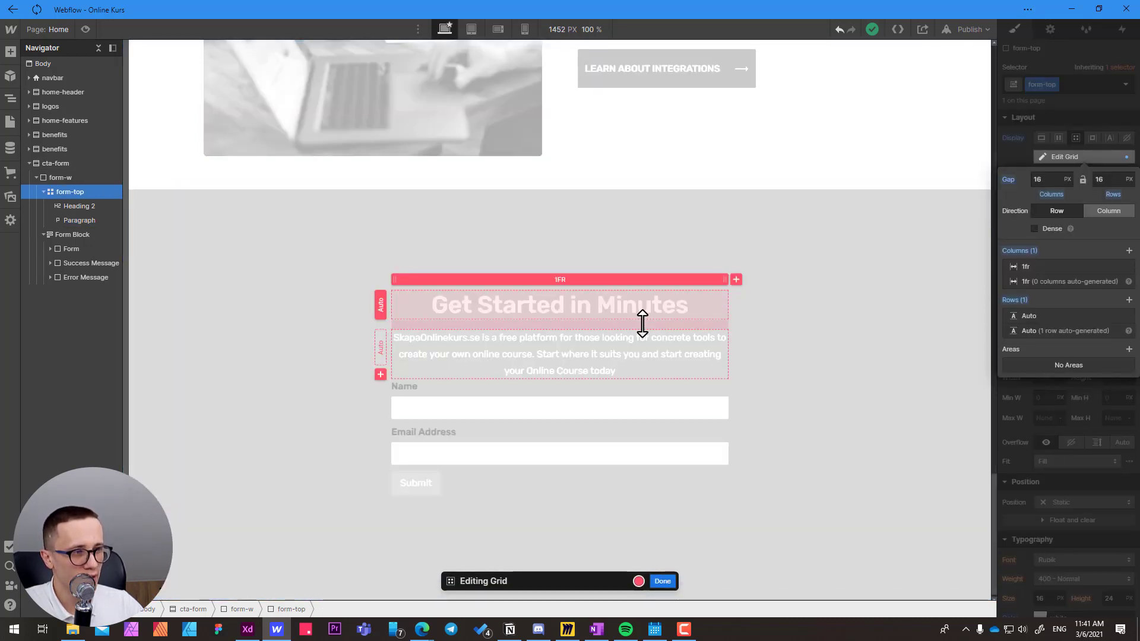
pyautogui.moveTo(642, 324)
pyautogui.mouseDown()
pyautogui.moveTo(636, 376)
pyautogui.moveTo(650, 326)
pyautogui.mouseUp()
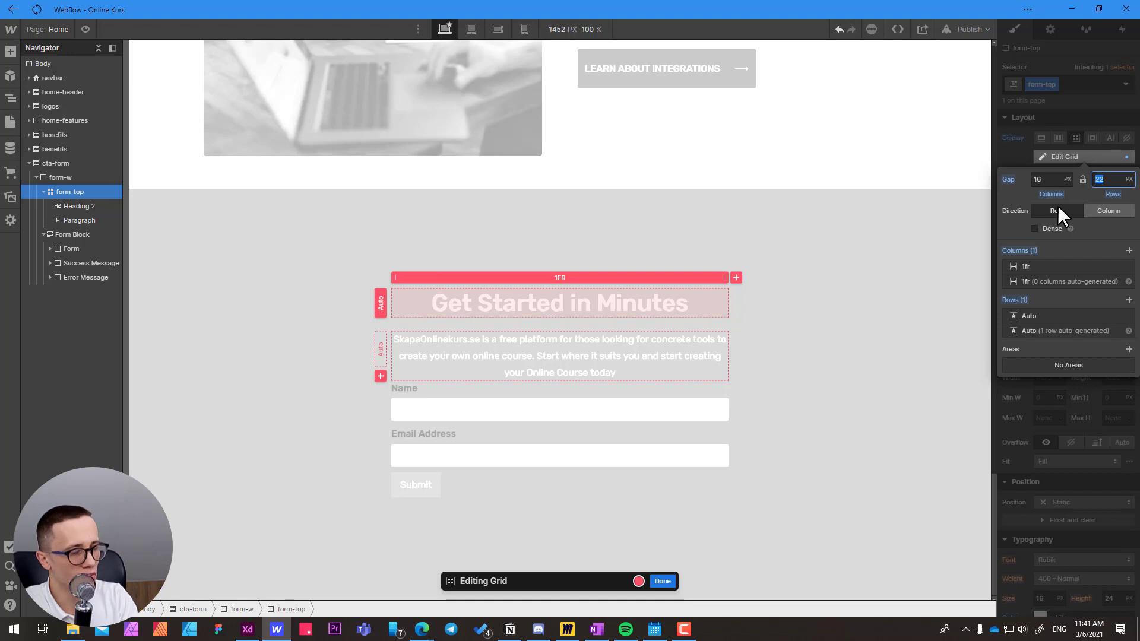
pyautogui.write('10')
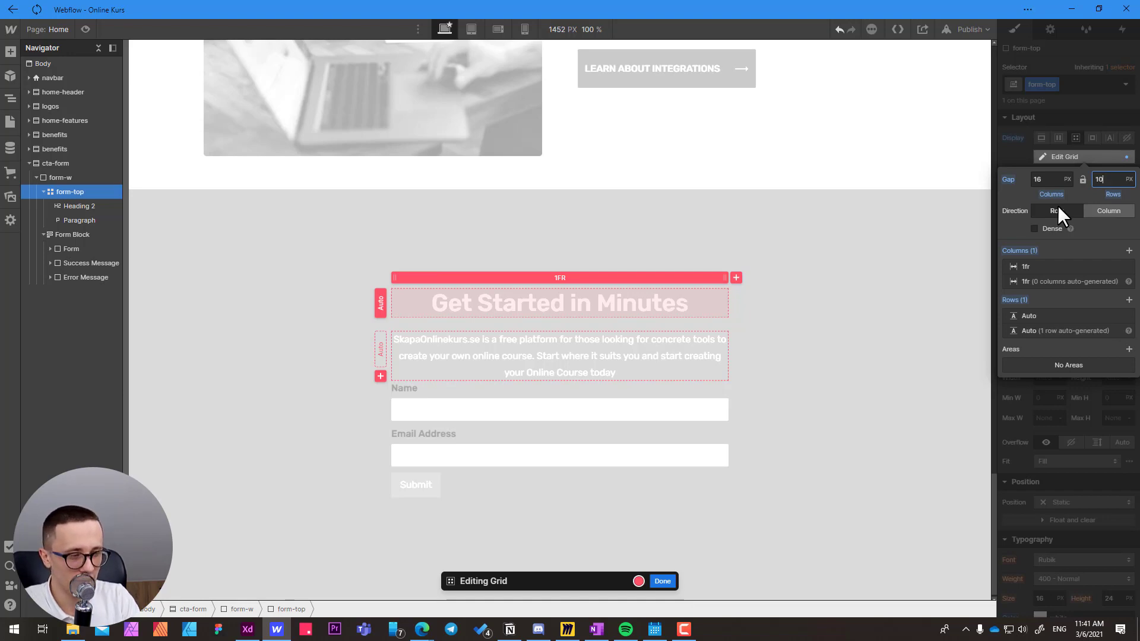
pyautogui.click(663, 581)
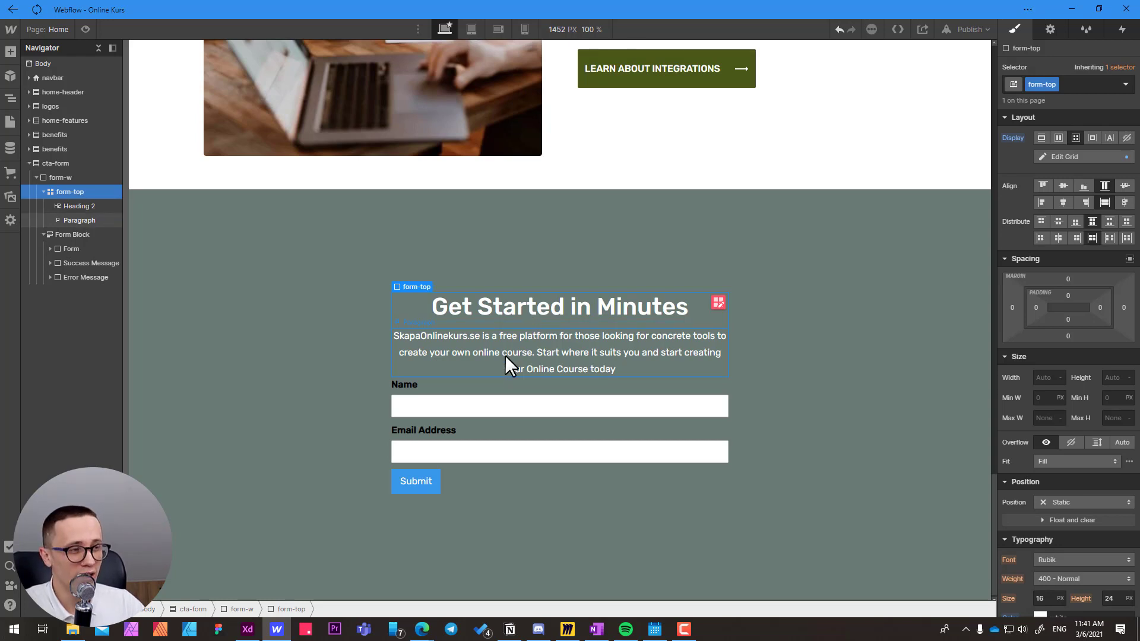
# Examine the spacing between the Content Top group and the form fields in the Adobe XD design, and return to Webflow.
pyautogui.click(476, 305)
pyautogui.click(461, 352)
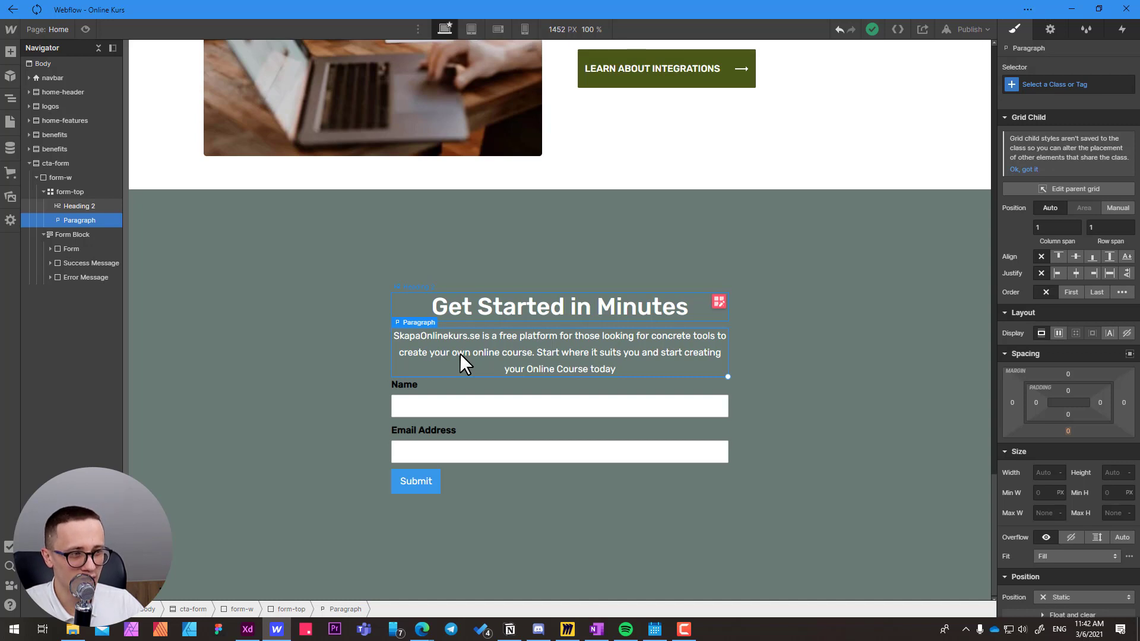
pyautogui.click(73, 192)
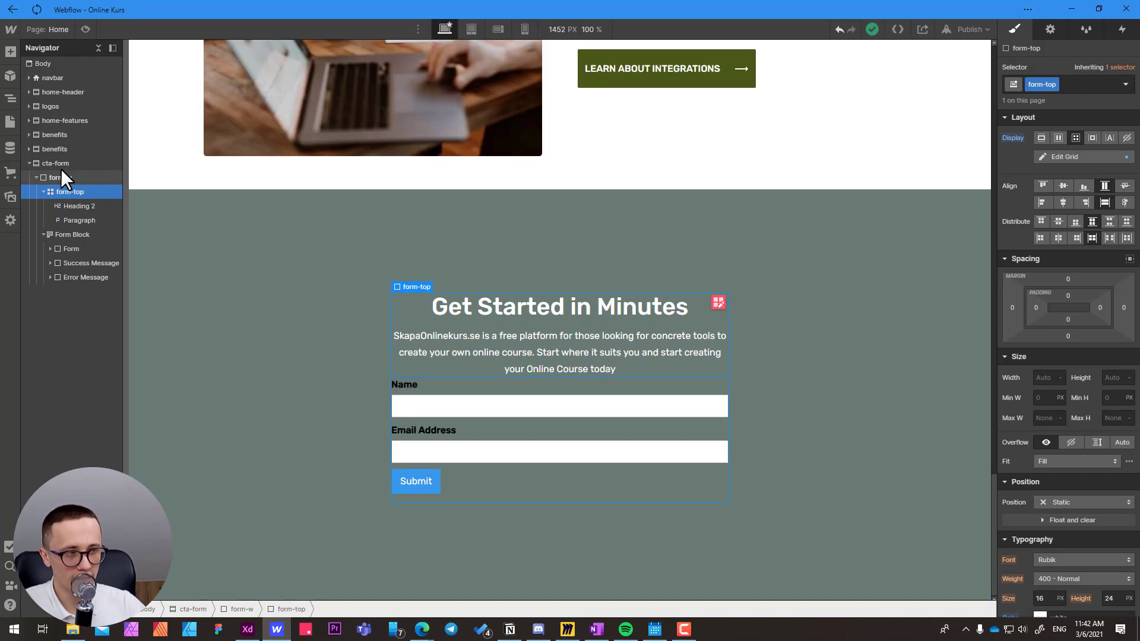
pyautogui.hotkey('alt', 'Tab')
pyautogui.press('Escape')
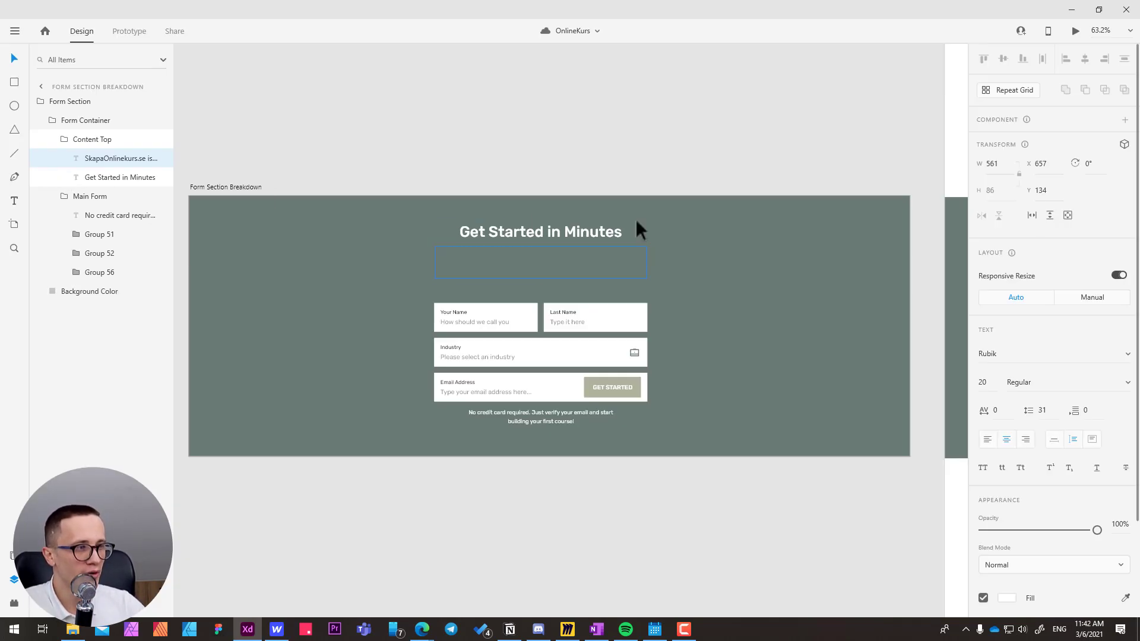
pyautogui.click(689, 266)
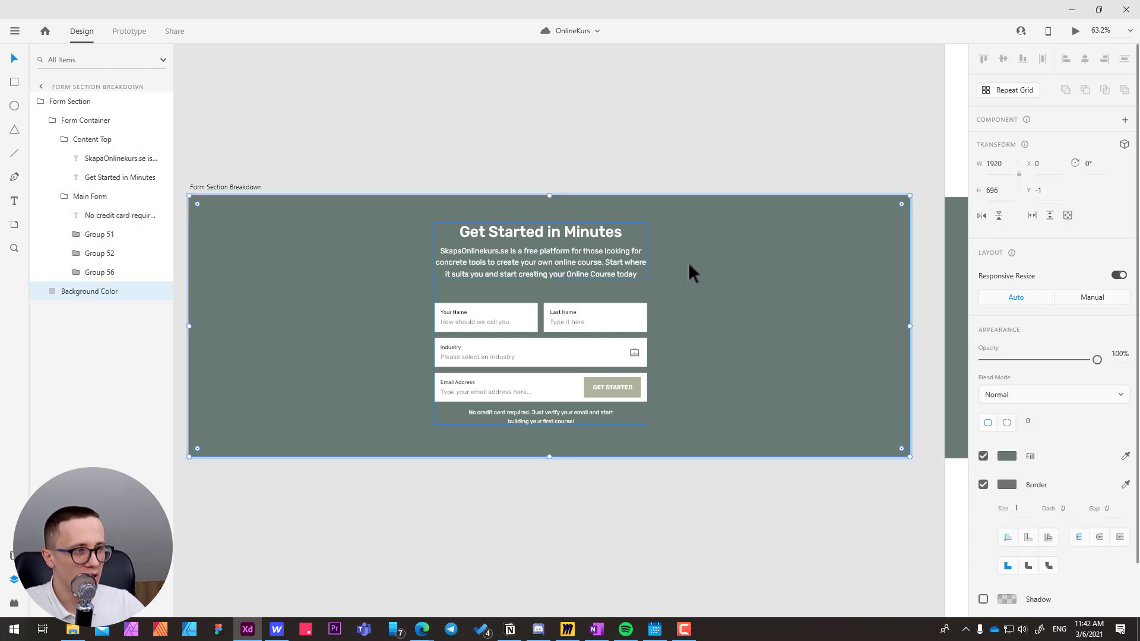
pyautogui.doubleClick(542, 261)
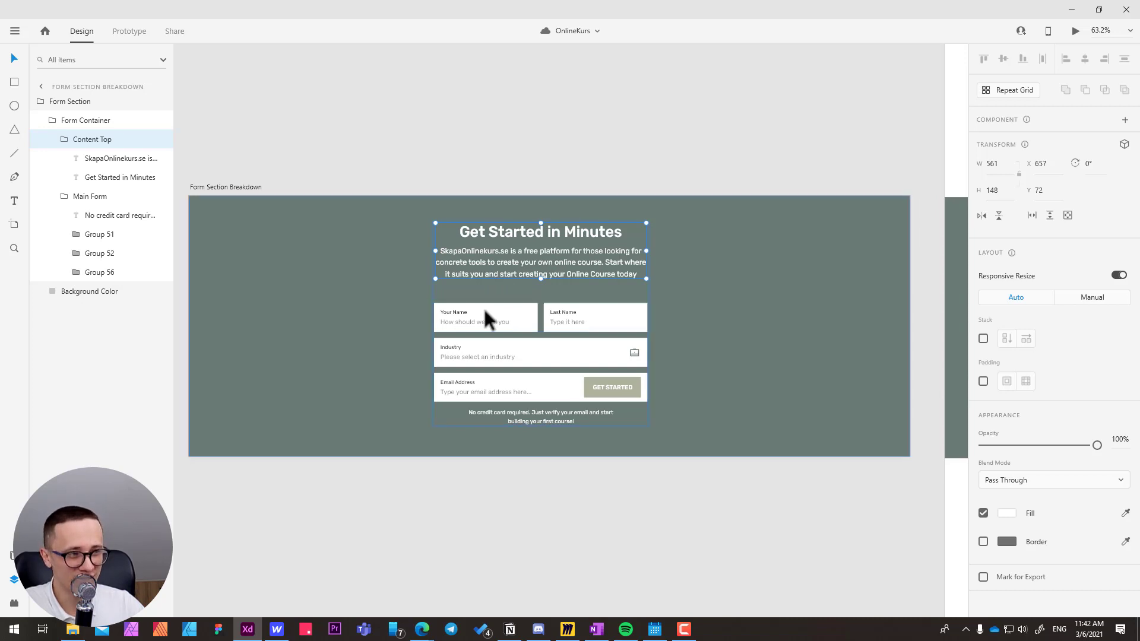
pyautogui.hotkey('alt', 'Tab')
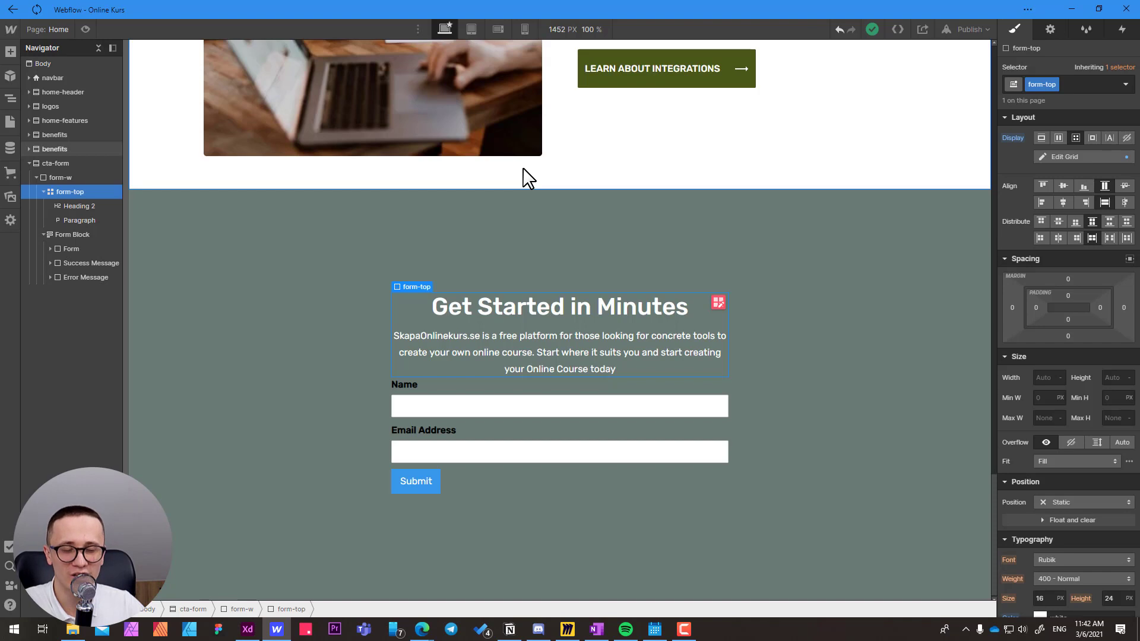
# Make form-w a grid with one 1fr column and one Auto row, stacking form-top above the form block.
pyautogui.click(60, 177)
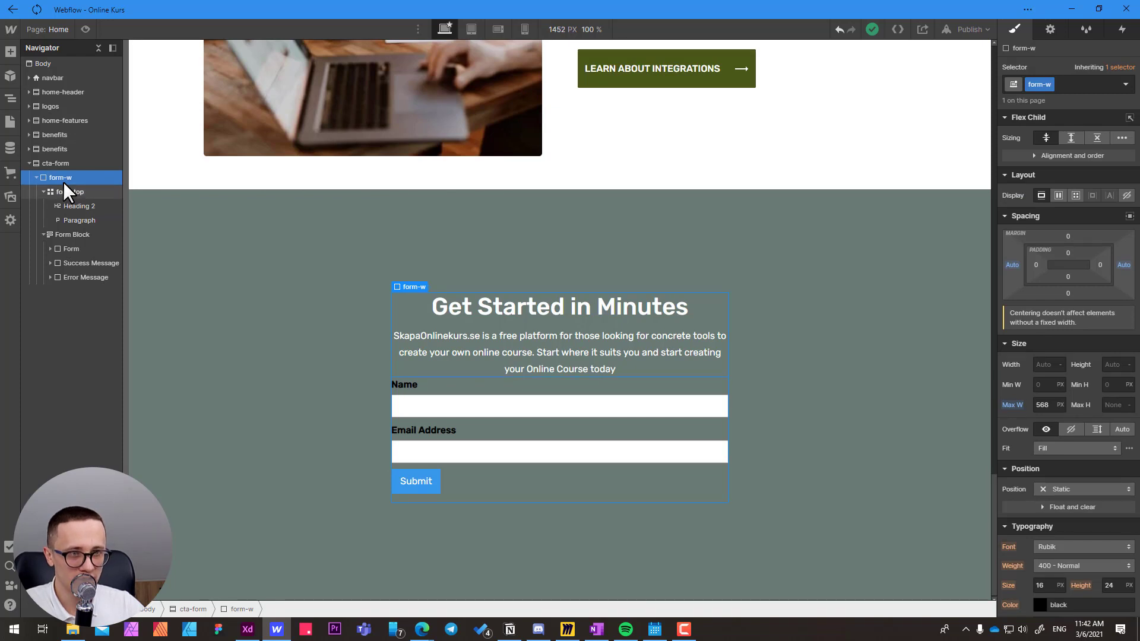
pyautogui.click(44, 192)
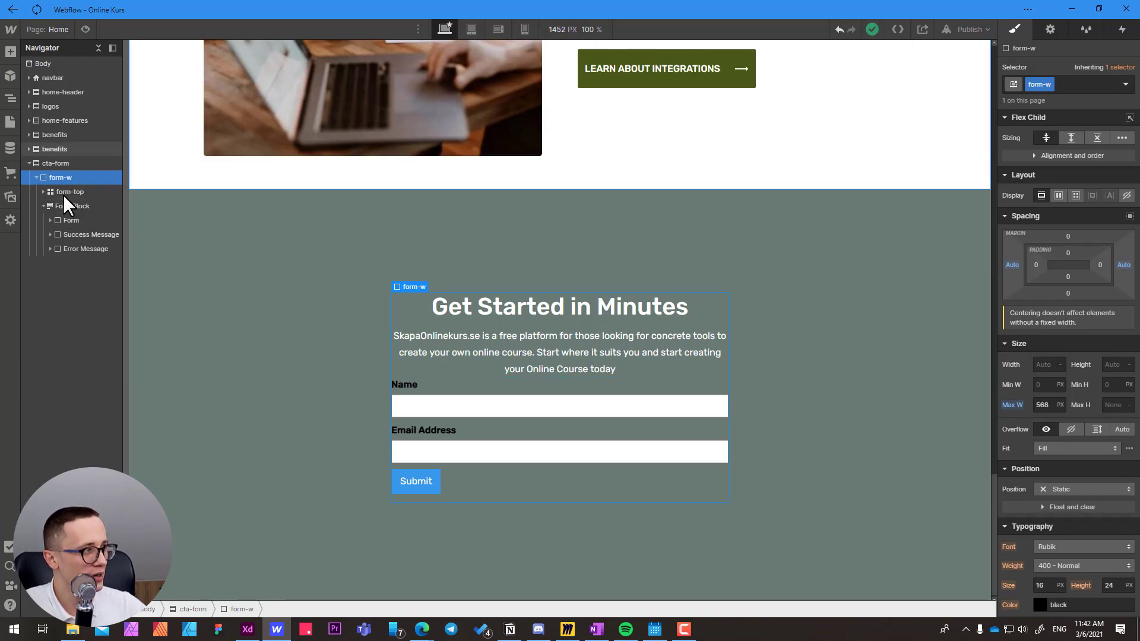
pyautogui.click(1075, 194)
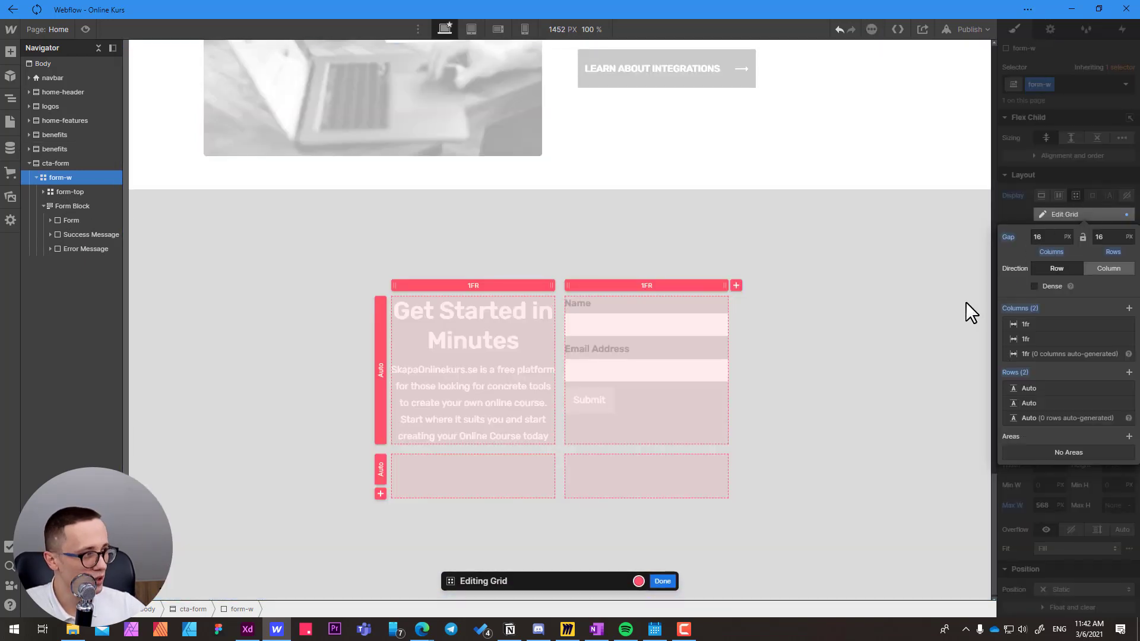
pyautogui.click(1128, 339)
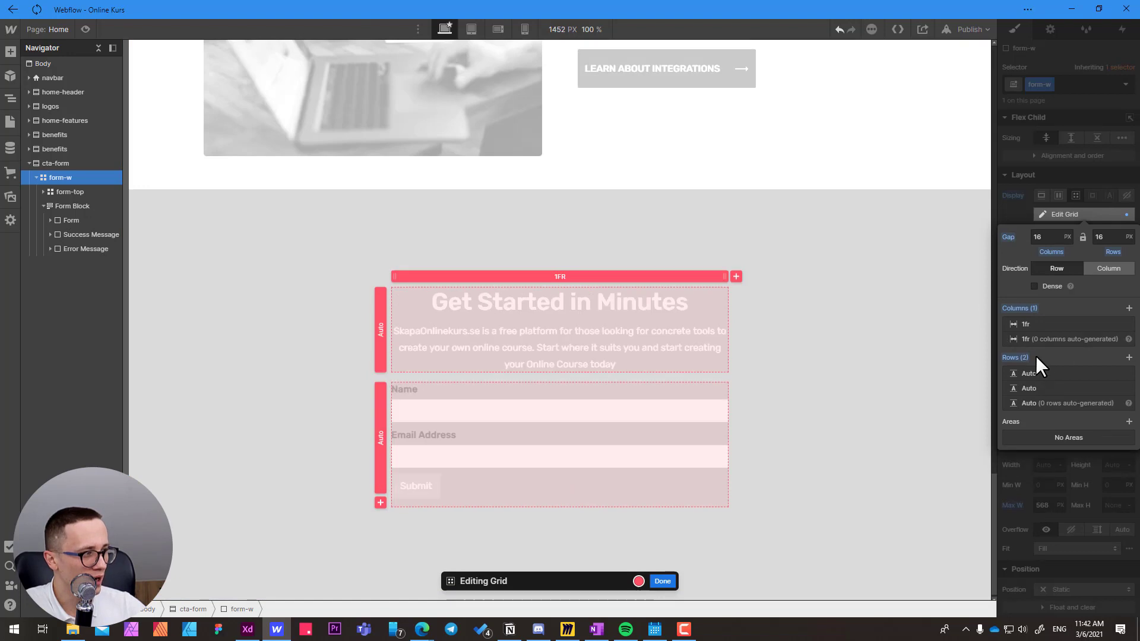
pyautogui.click(1128, 388)
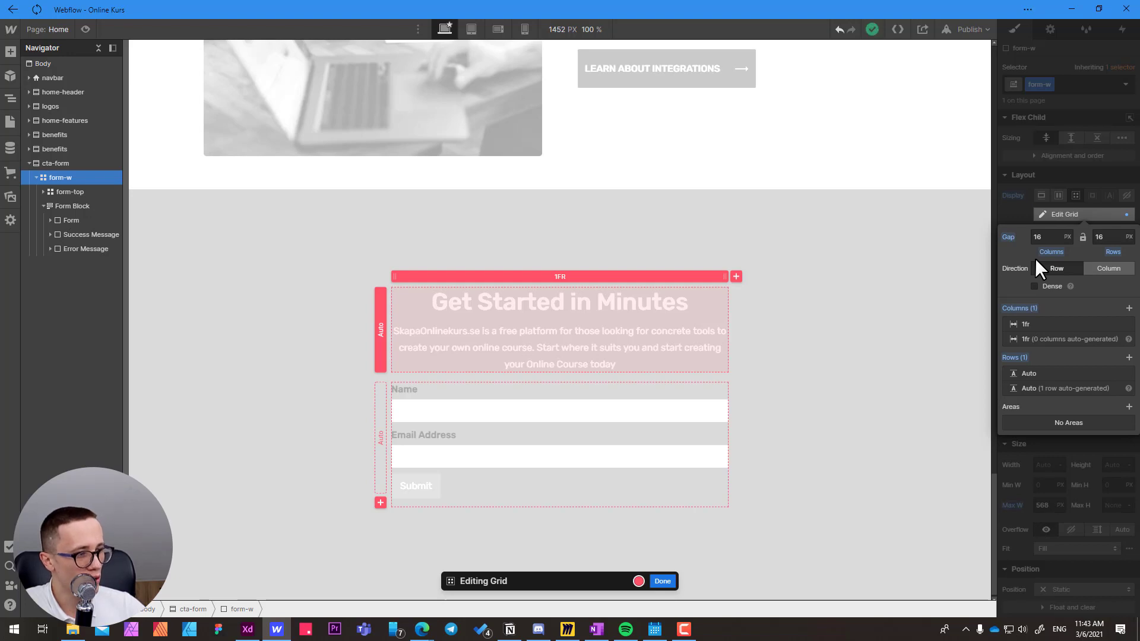
pyautogui.click(663, 582)
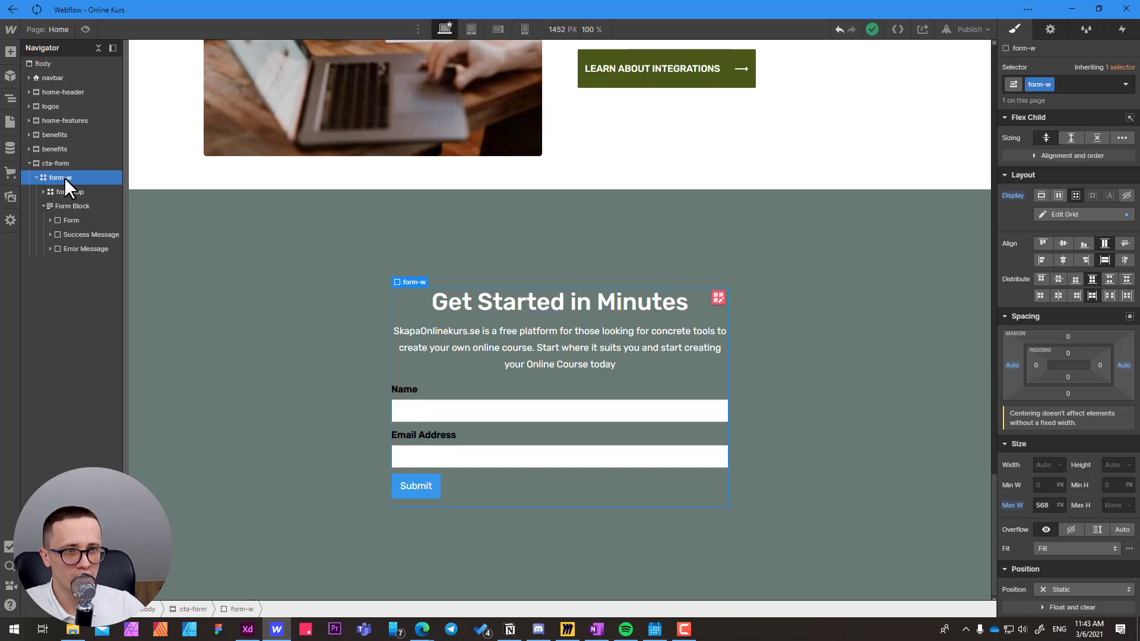
# Recheck the content-to-form spacing in Adobe XD and set the row gap of the form-w grid in Webflow to 62 px.
pyautogui.click(1079, 215)
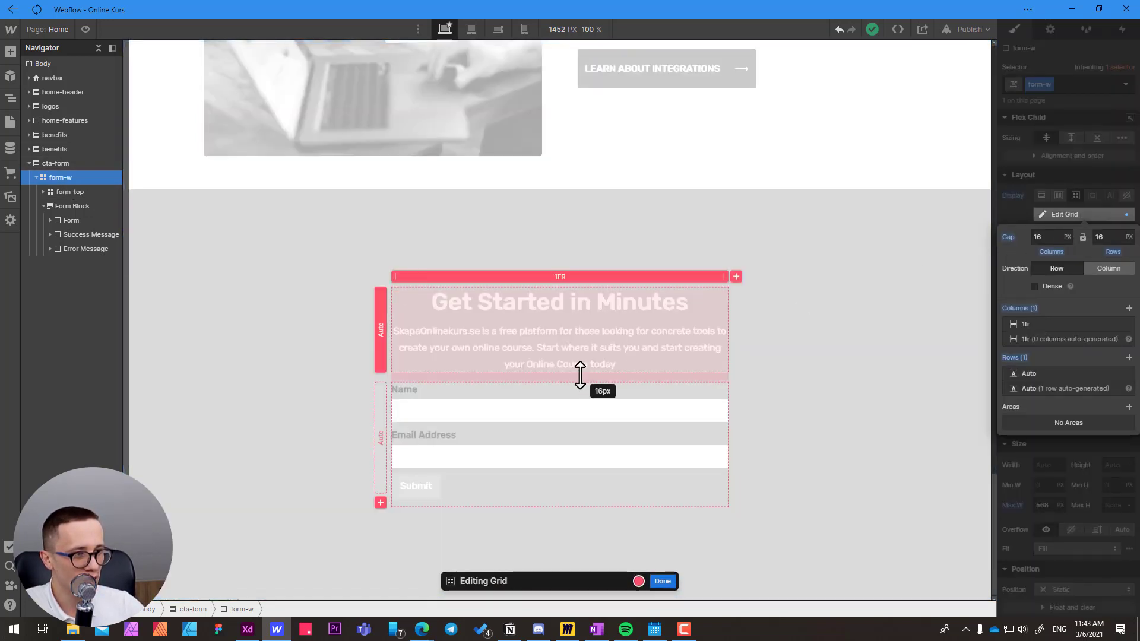
pyautogui.moveTo(581, 374); pyautogui.dragTo(580, 417)
pyautogui.hotkey('alt', 'Tab')
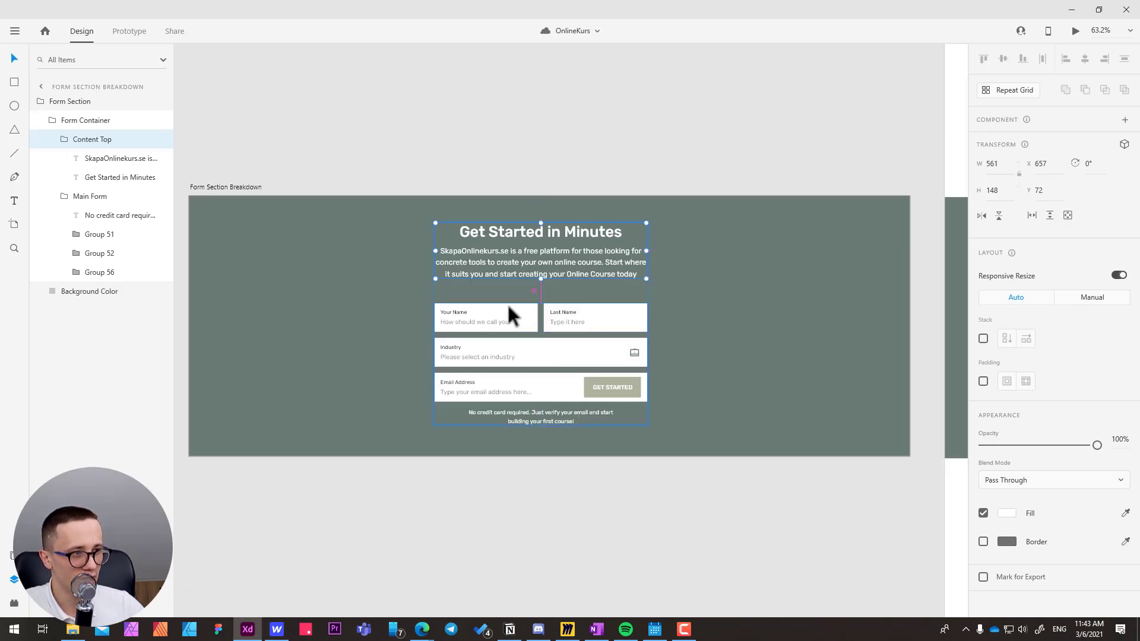
pyautogui.hotkey('alt', 'Tab')
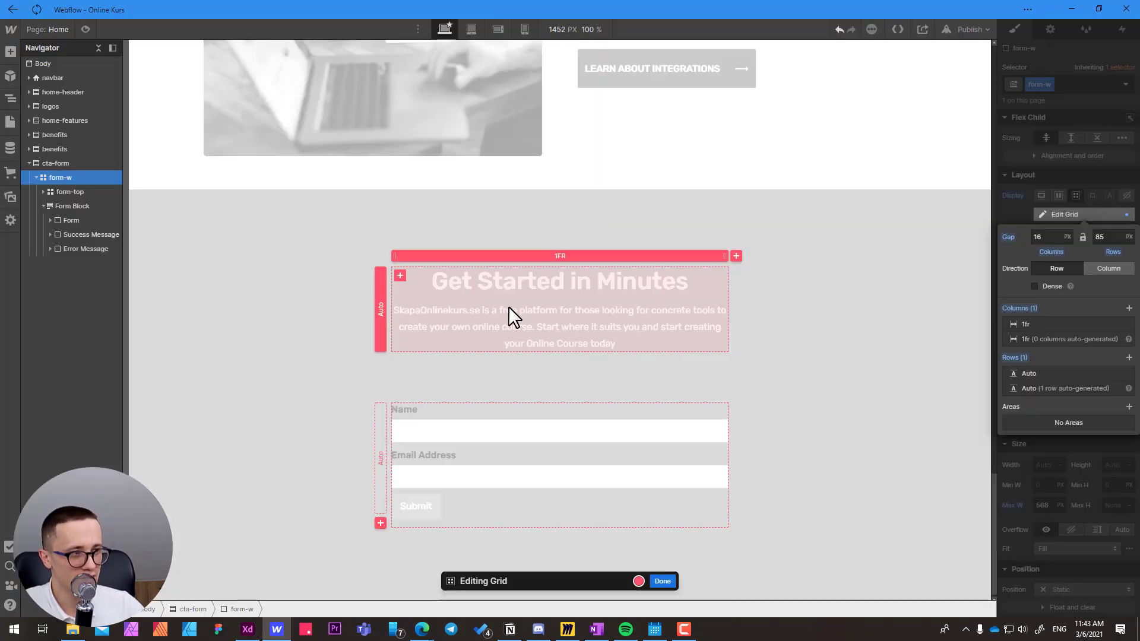
pyautogui.click(1109, 234)
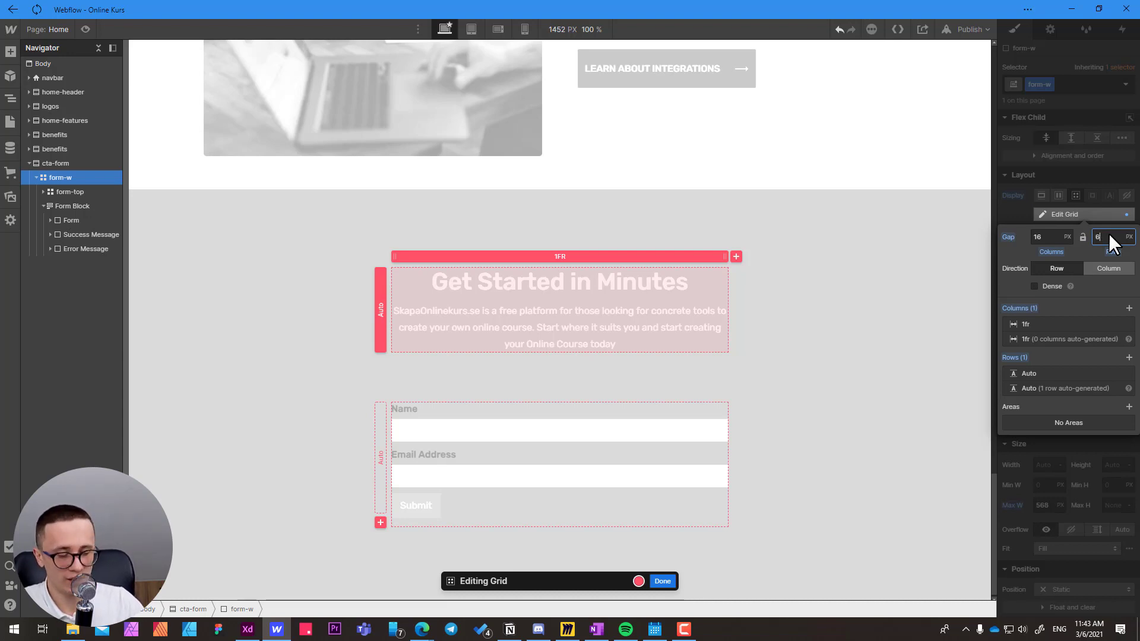
pyautogui.write('2')
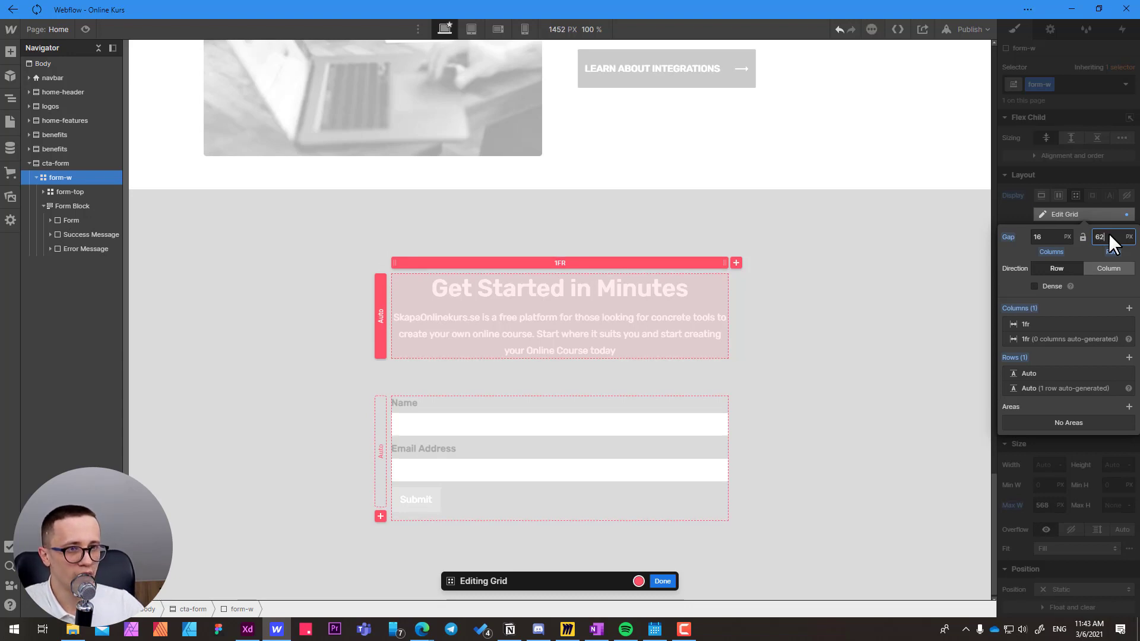
pyautogui.press('Return')
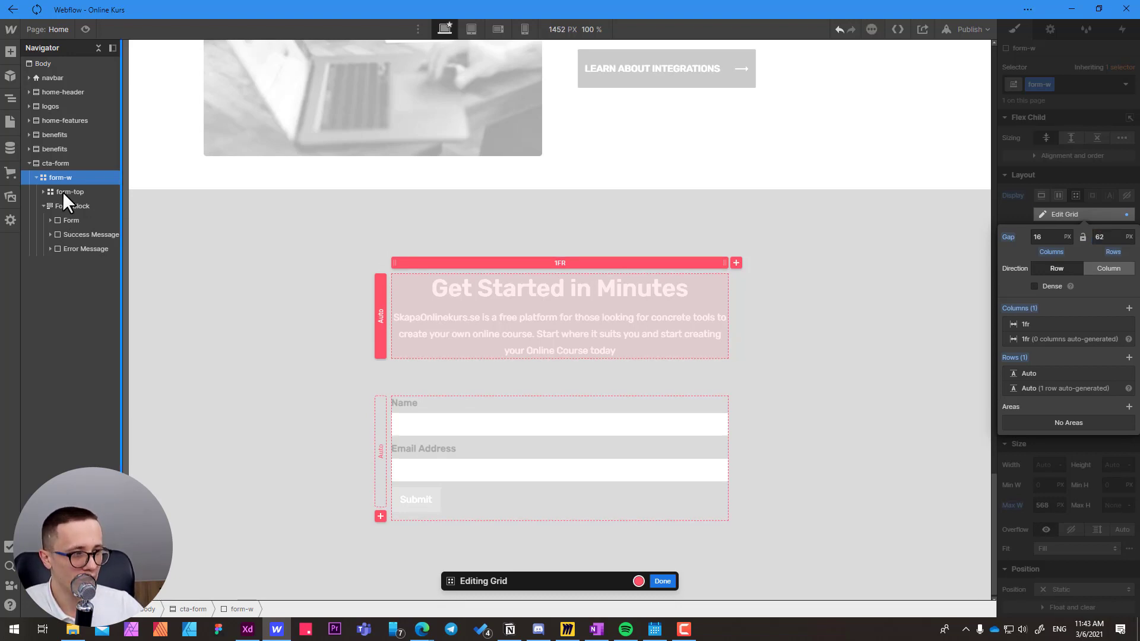
pyautogui.click(663, 582)
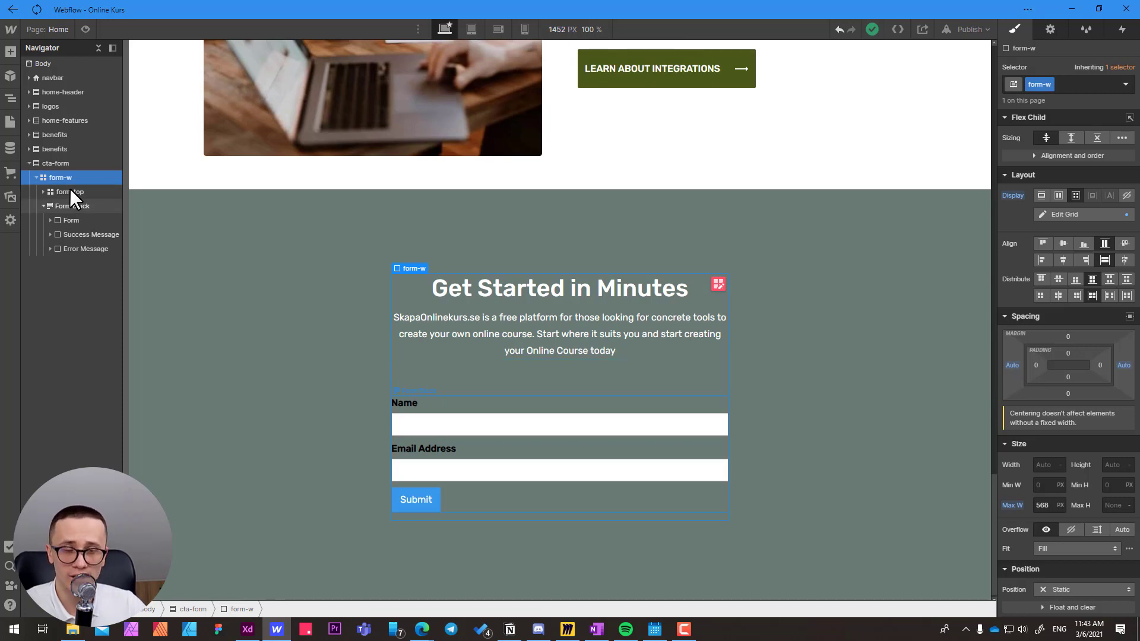
# Examine the Main Form group in Adobe XD, and return to Webflow to inspect the Form Block's form, success message and error message.
pyautogui.click(43, 206)
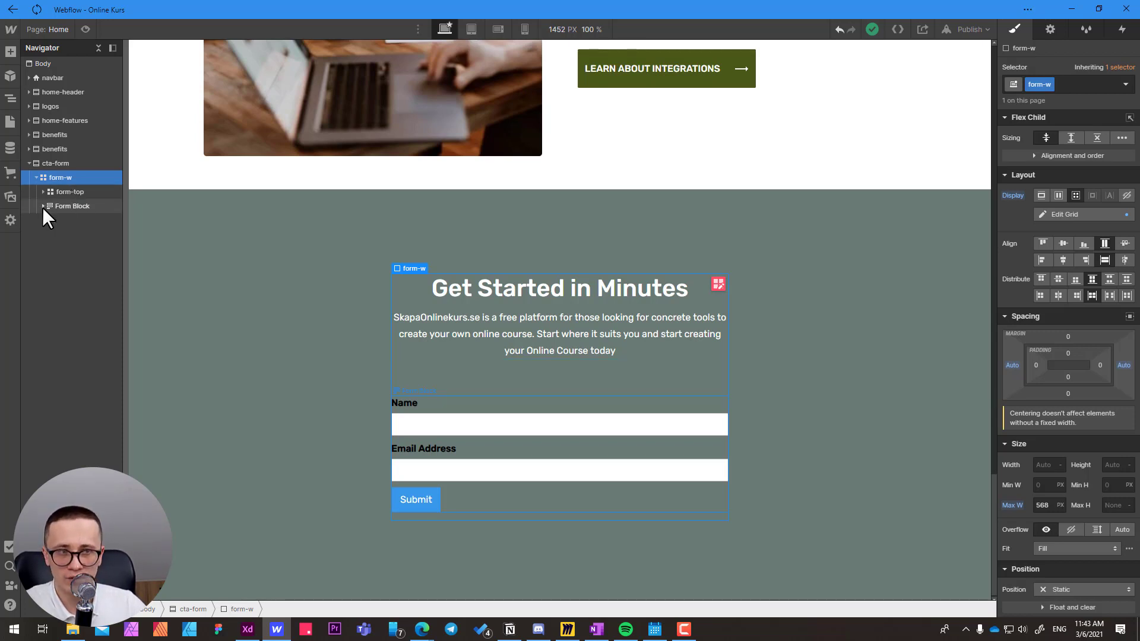
pyautogui.click(47, 207)
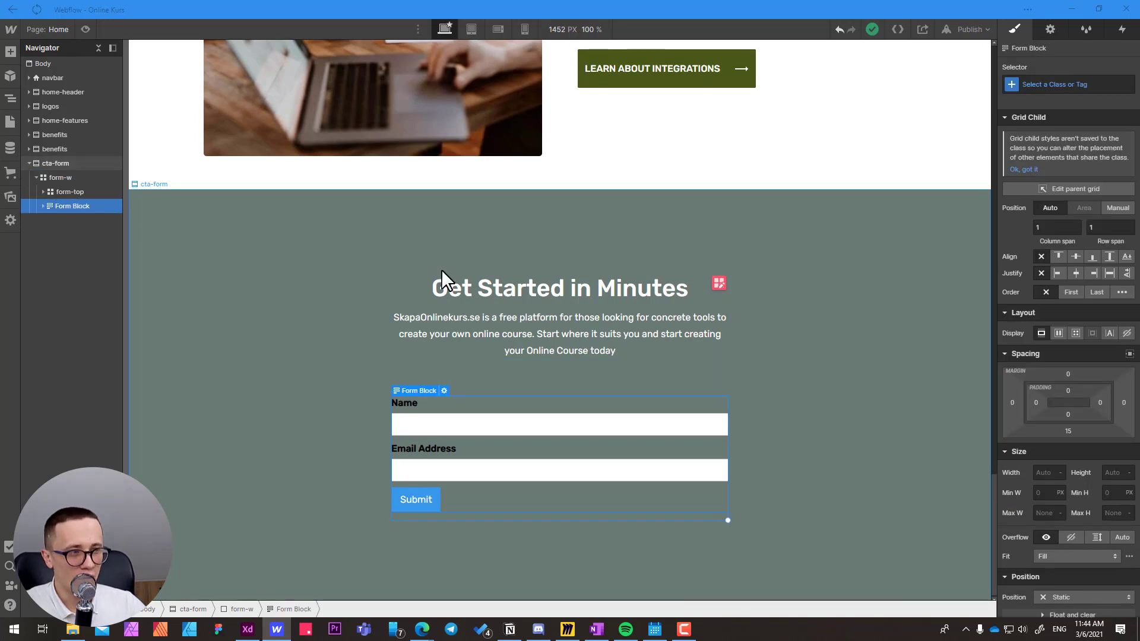
pyautogui.hotkey('alt', 'Tab')
pyautogui.click(461, 318)
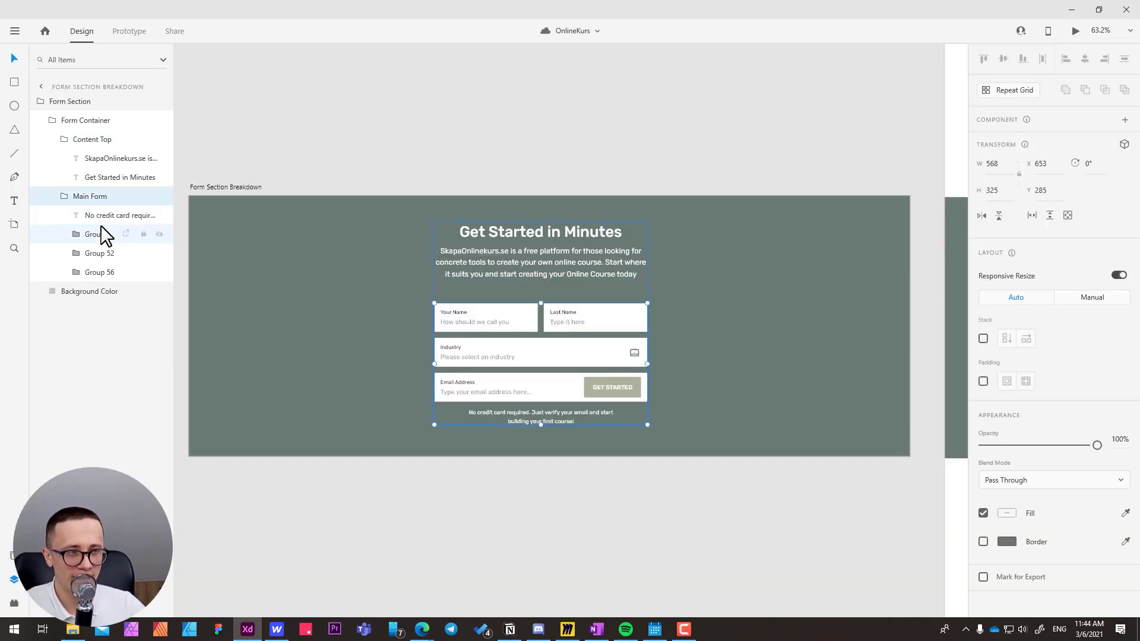
pyautogui.press('alt')
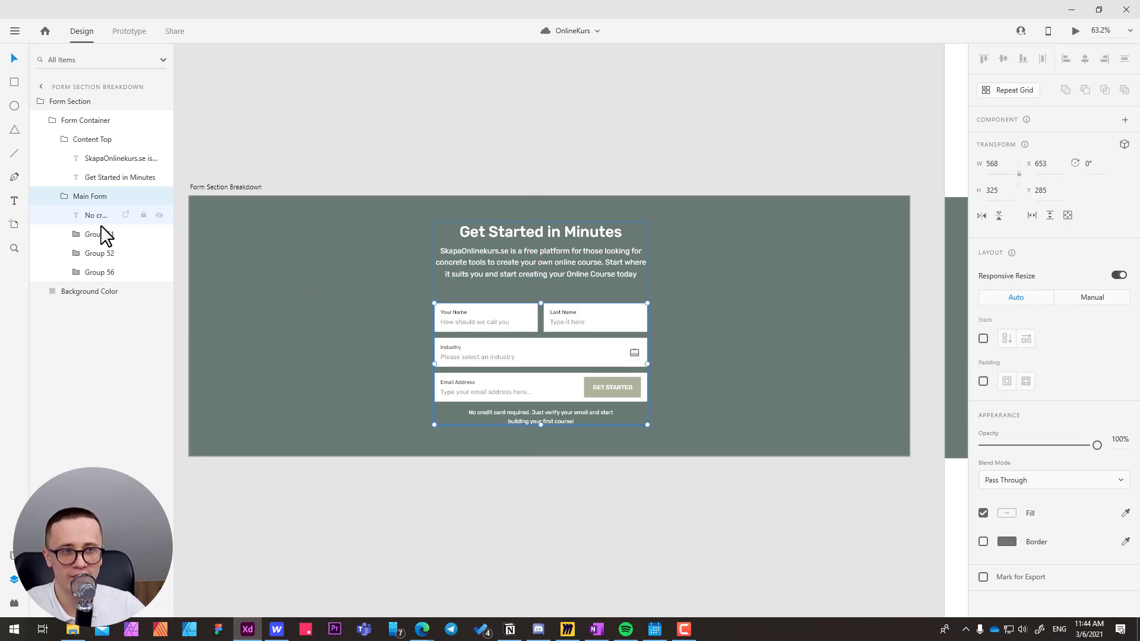
pyautogui.hotkey('alt', 'Tab')
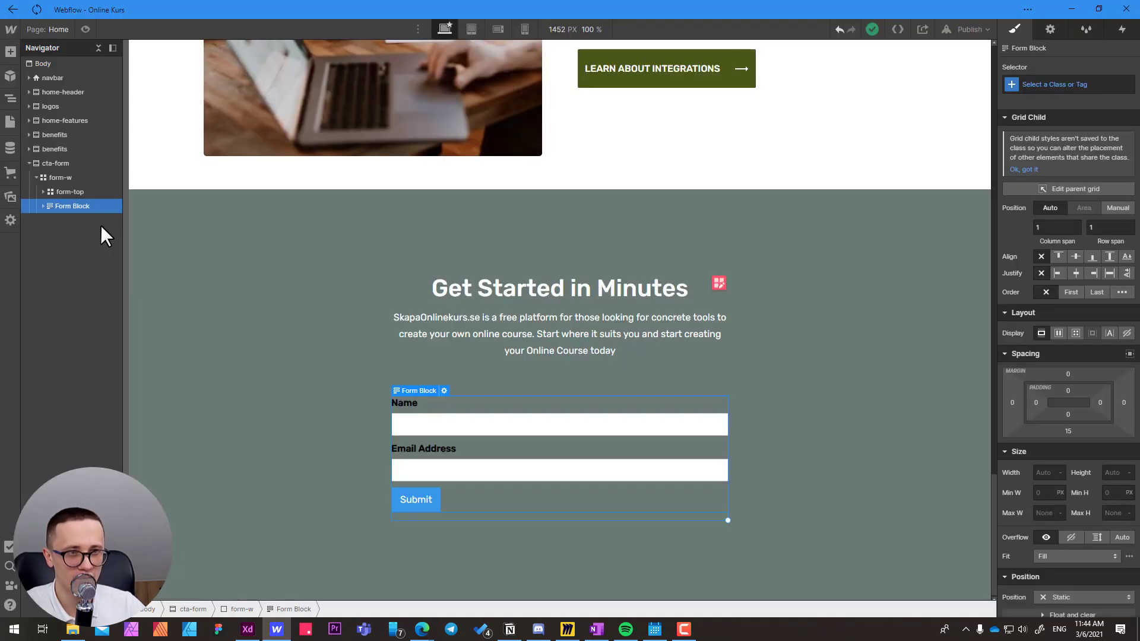
pyautogui.click(42, 205)
pyautogui.click(63, 220)
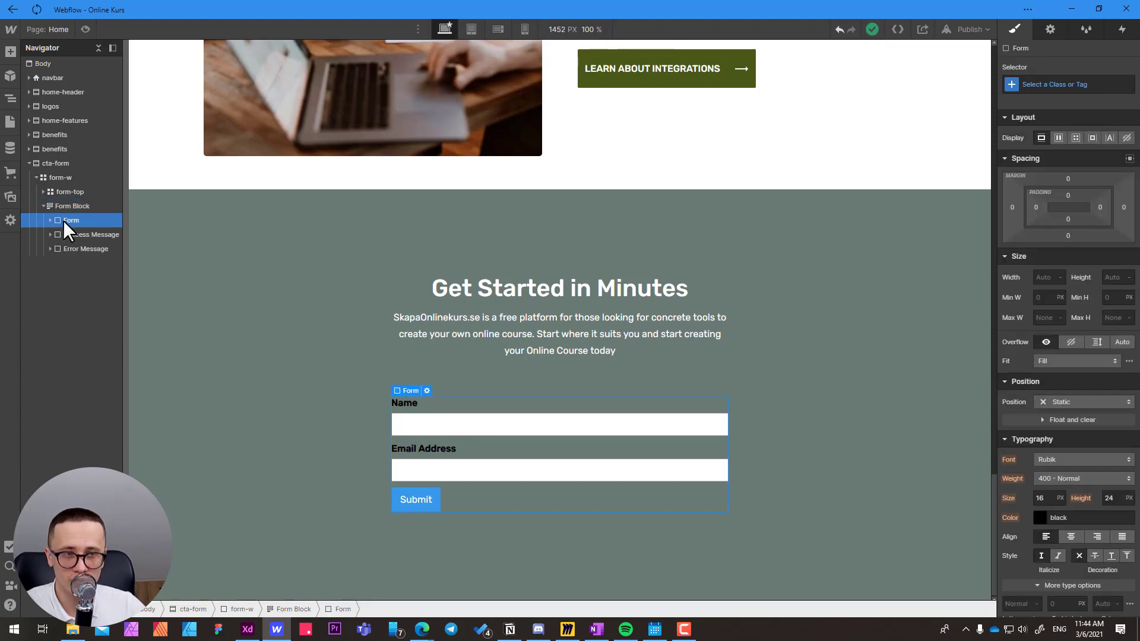
pyautogui.click(72, 236)
pyautogui.click(72, 248)
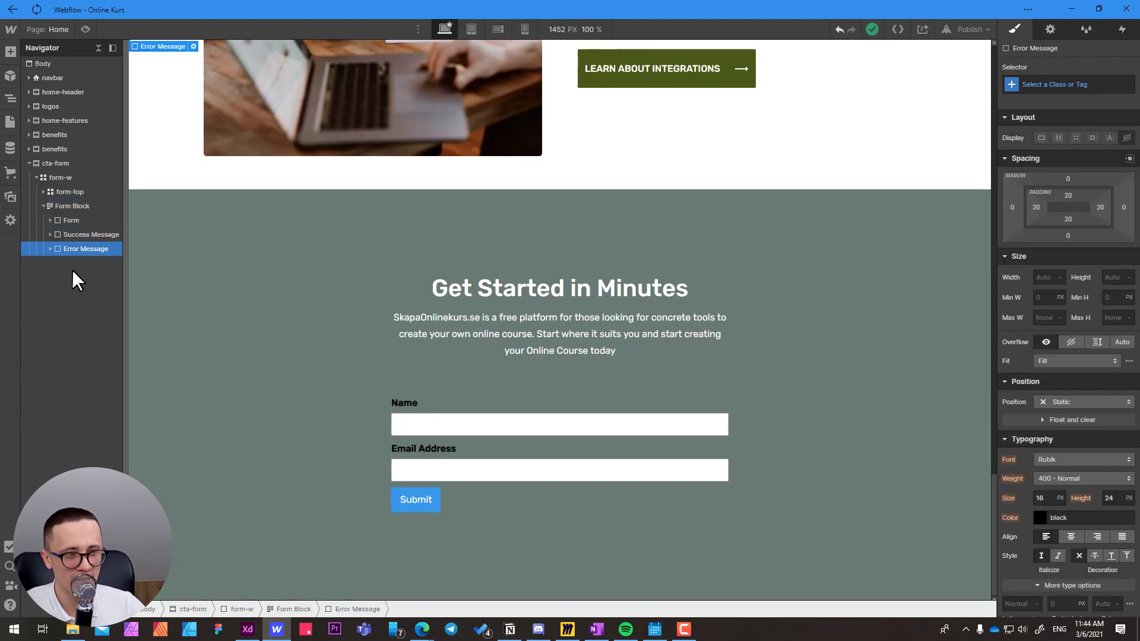
# Create the class main-form-w on the Form Block inside form-w.
pyautogui.click(73, 208)
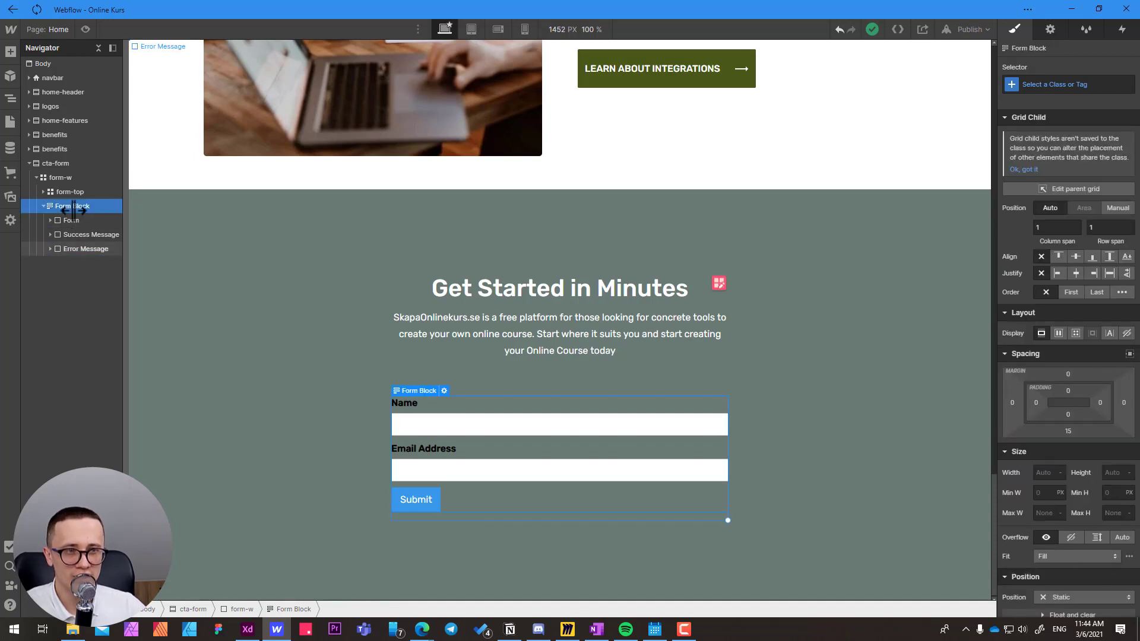
pyautogui.click(1042, 86)
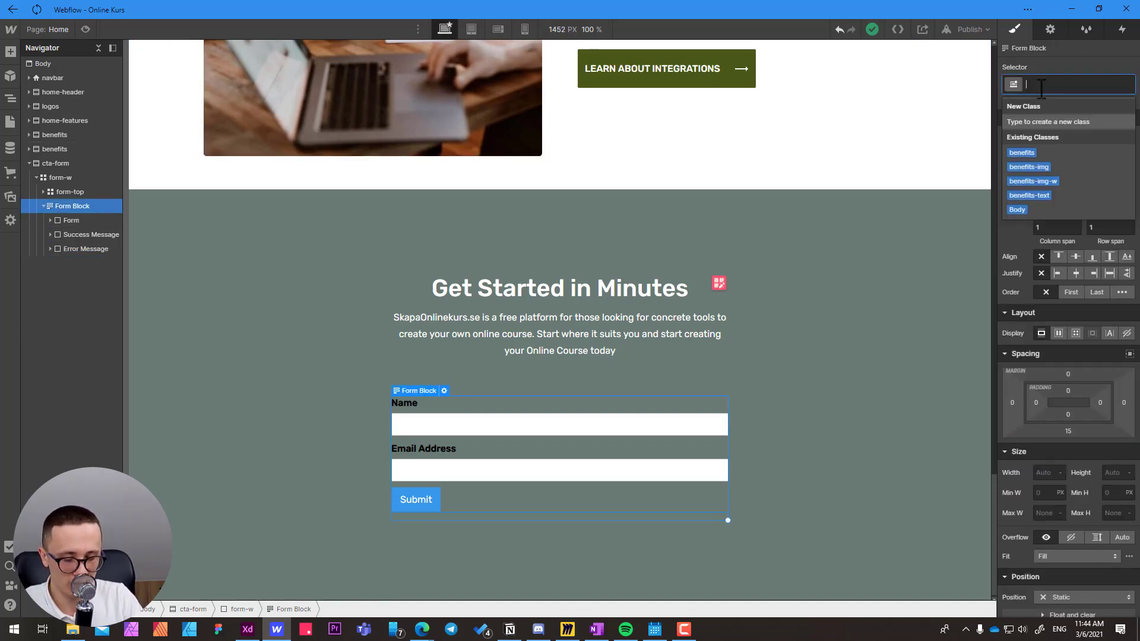
pyautogui.write('main-form')
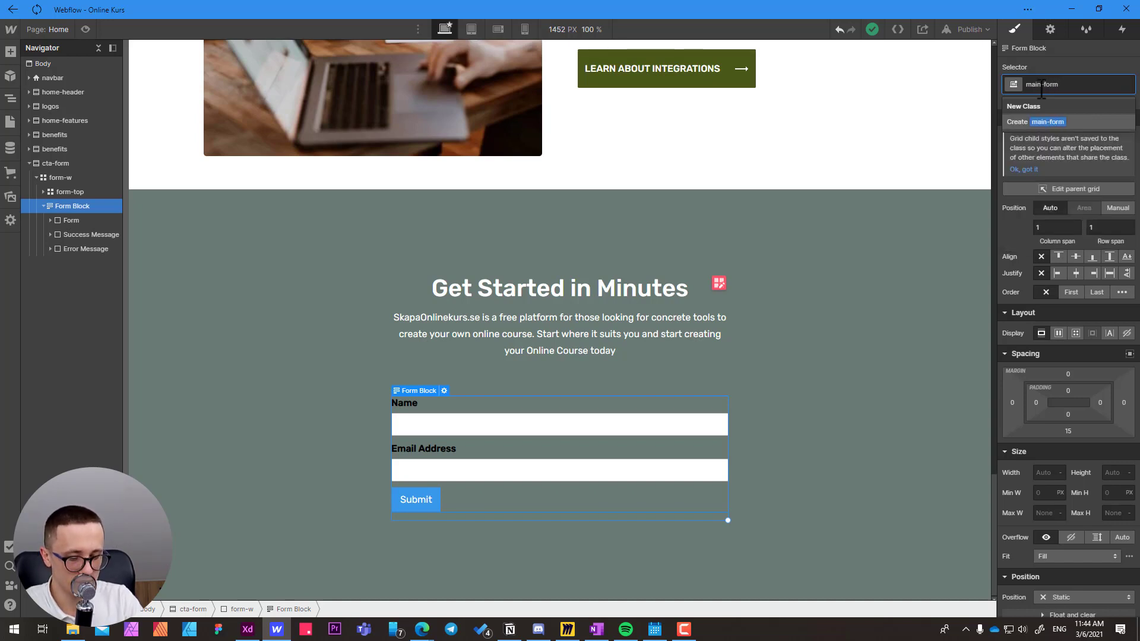
pyautogui.write('-w')
pyautogui.press('Return')
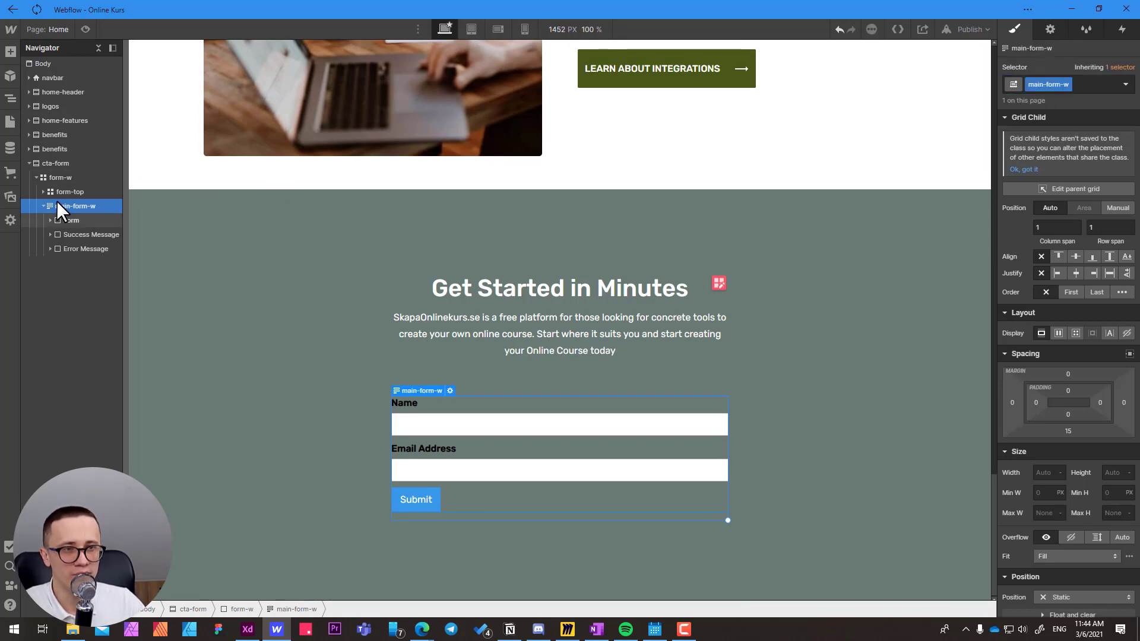
# Create the class main-form on the Form element nested in main-form-w.
pyautogui.click(66, 220)
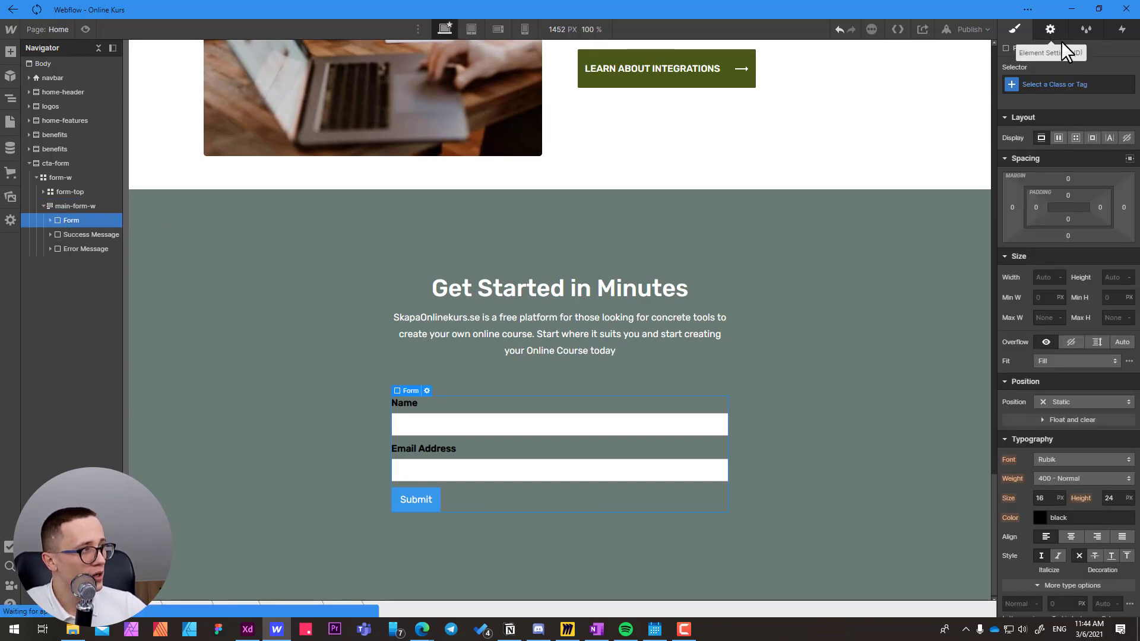
pyautogui.click(1052, 30)
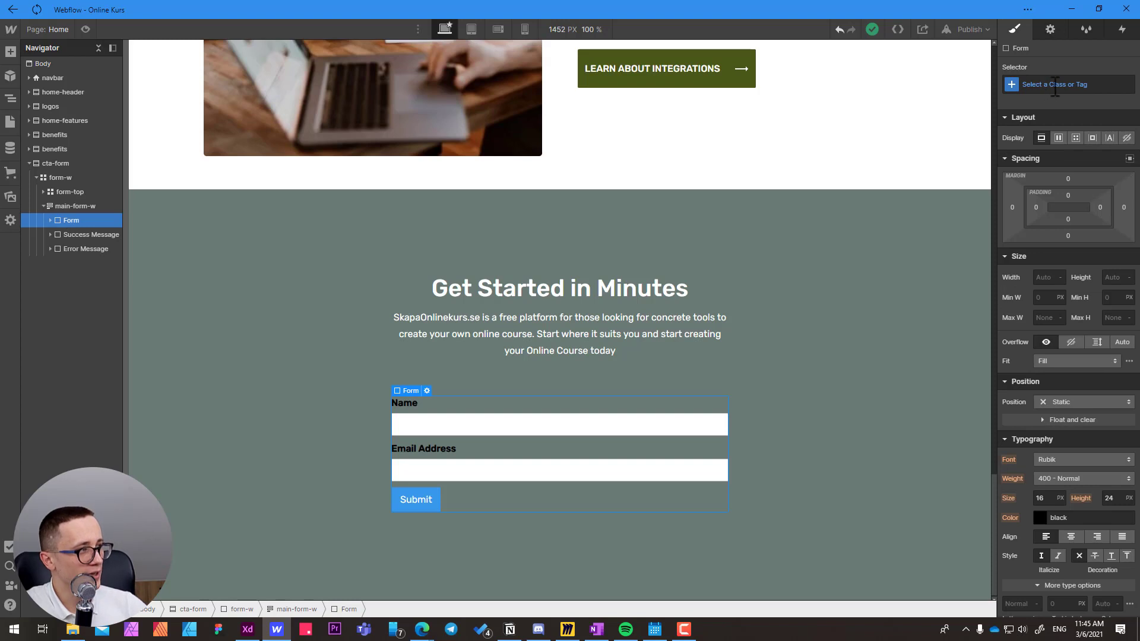
pyautogui.click(1055, 85)
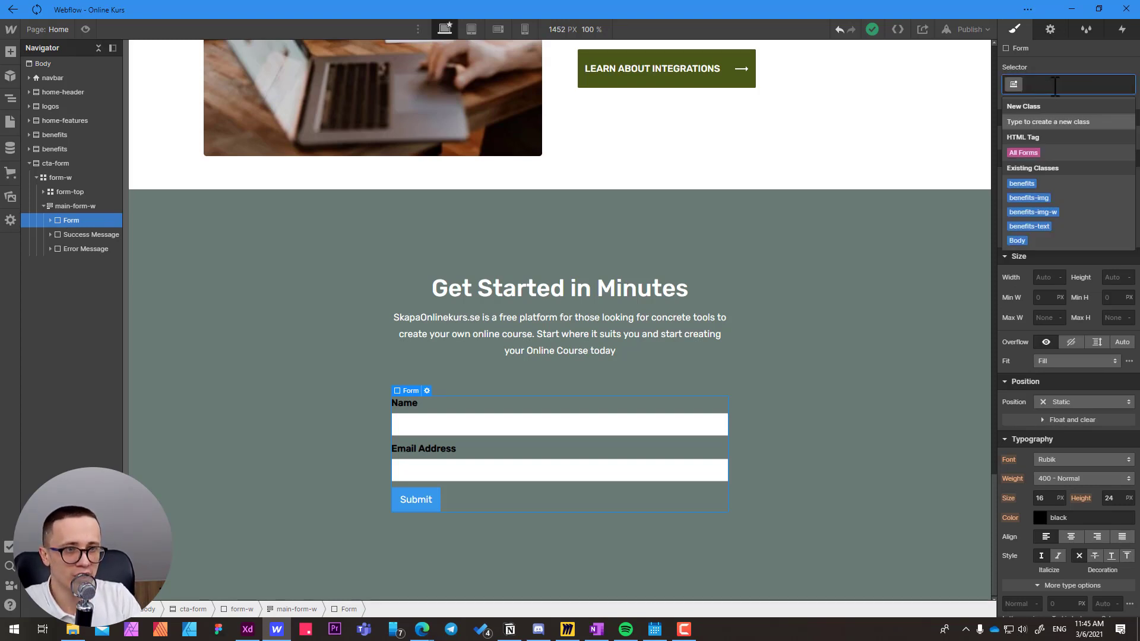
pyautogui.write('main-form')
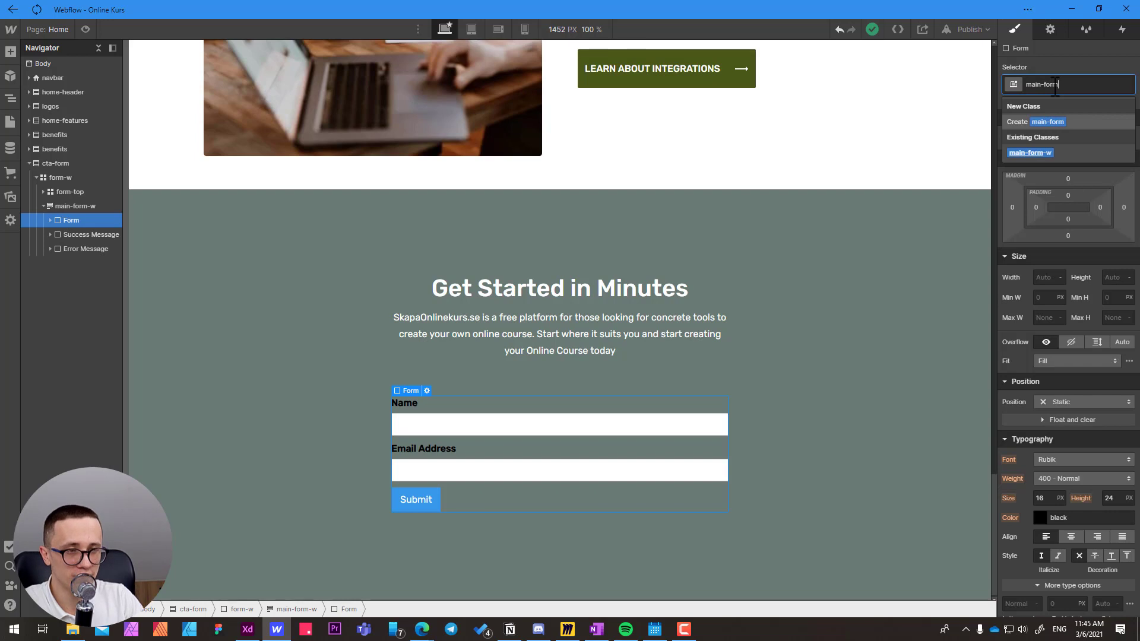
pyautogui.press('Return')
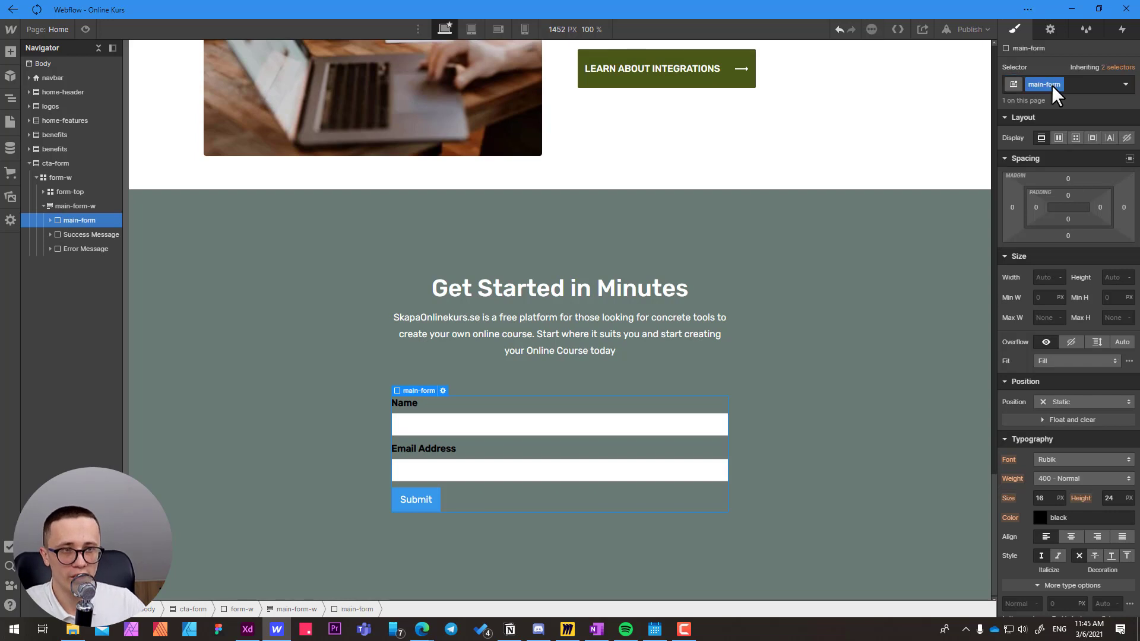
# Delete the default field labels, text fields and submit button from main-form, leaving the form empty.
pyautogui.click(87, 204)
pyautogui.click(71, 222)
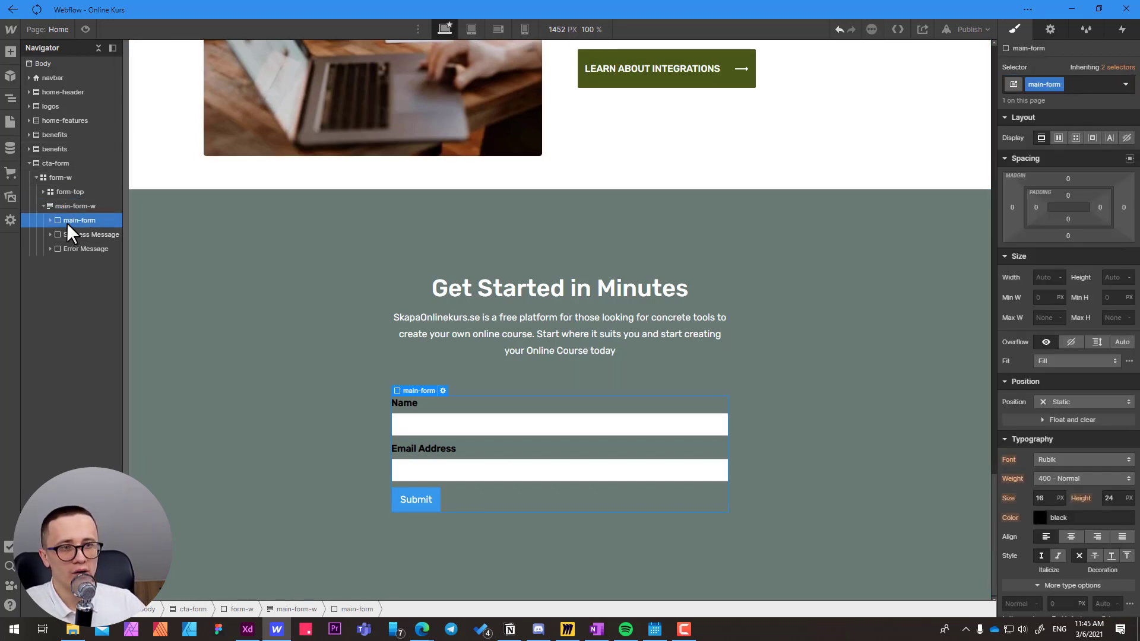
pyautogui.click(50, 220)
pyautogui.click(72, 234)
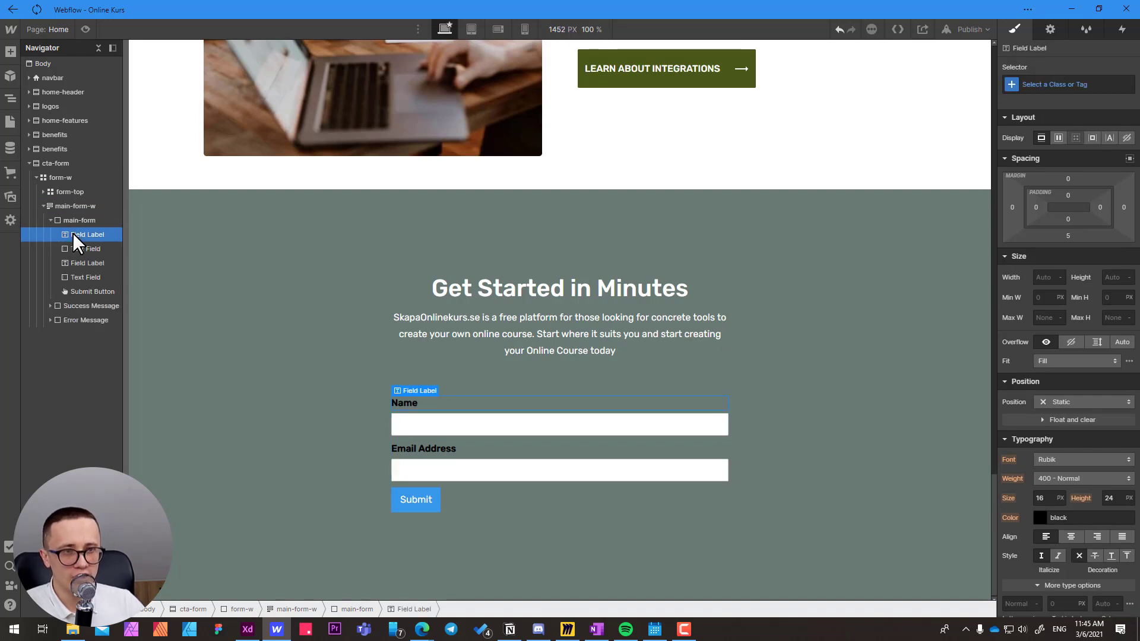
pyautogui.press('Delete')
pyautogui.press('Delete')
pyautogui.press('Delete')
pyautogui.press('Delete')
pyautogui.press('Delete')
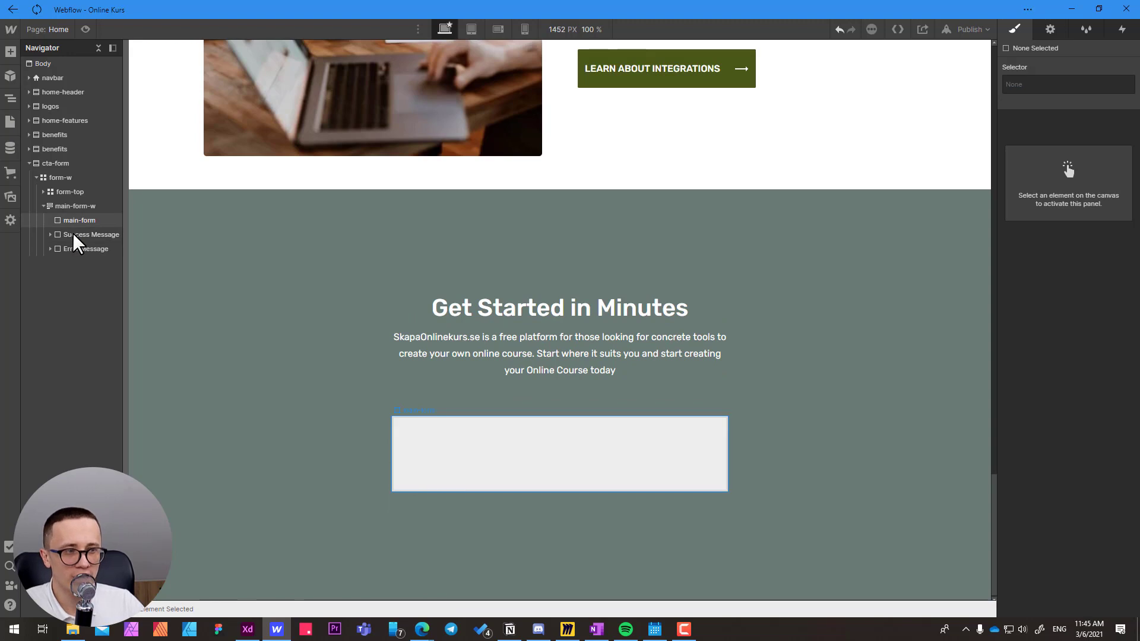
# Set the bottom margin of main-form-w to 0 px and select the empty main-form element.
pyautogui.click(447, 461)
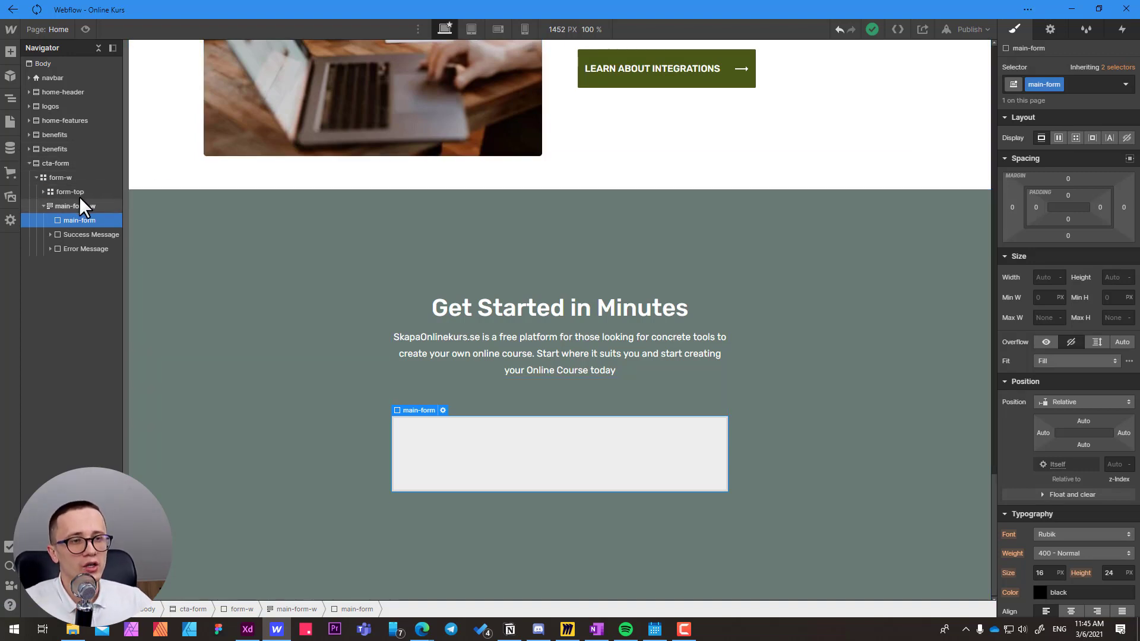
pyautogui.click(67, 207)
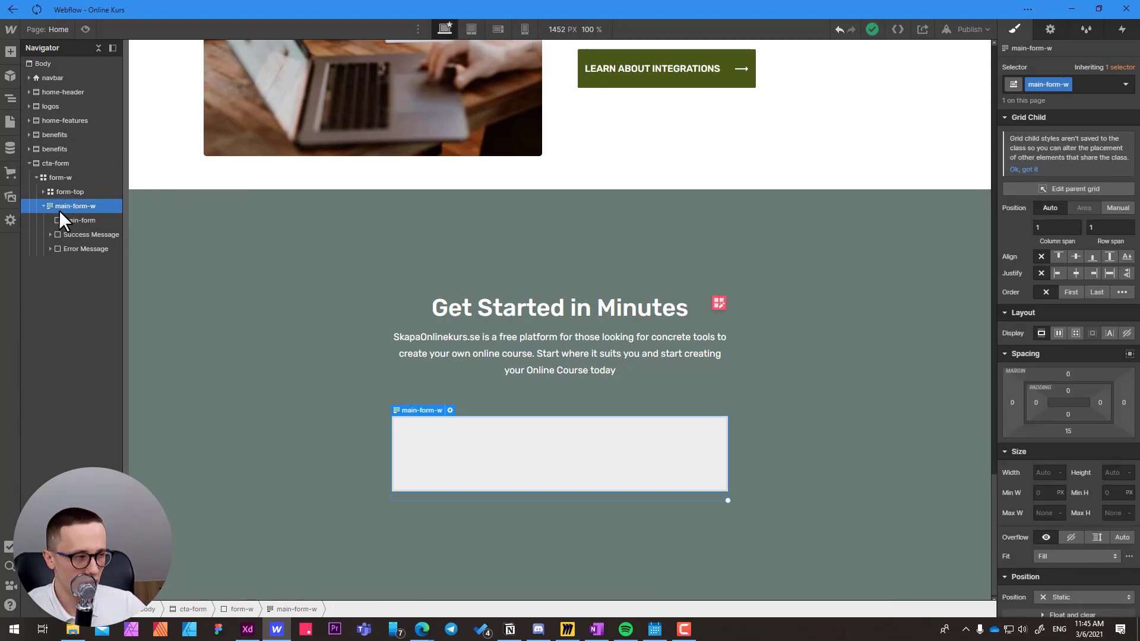
pyautogui.click(1068, 430)
pyautogui.click(1051, 468)
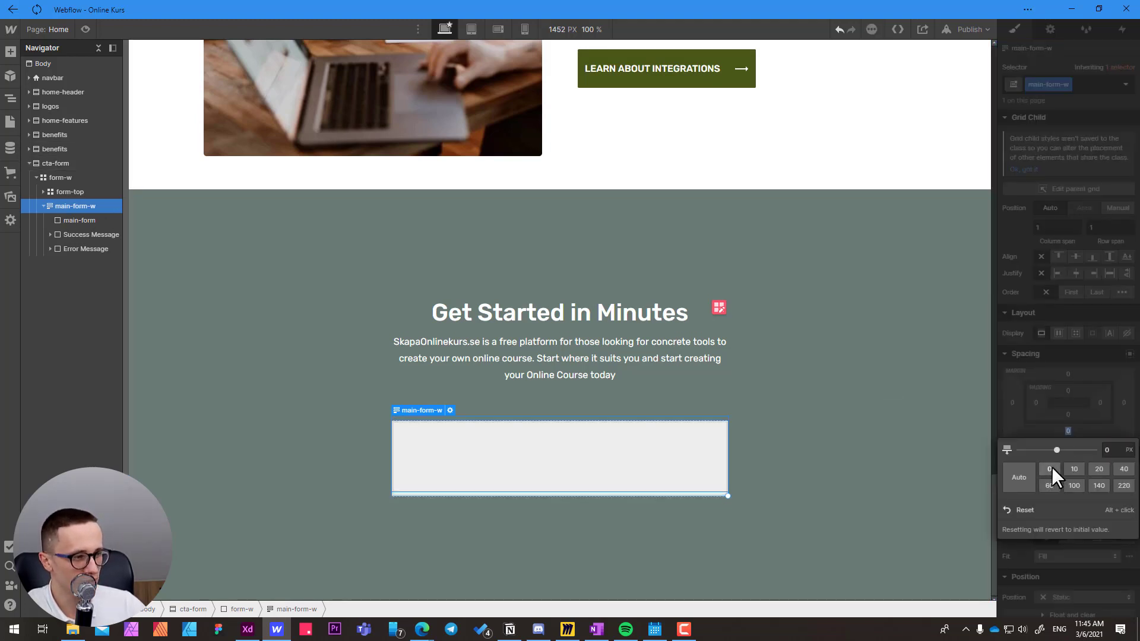
pyautogui.click(69, 220)
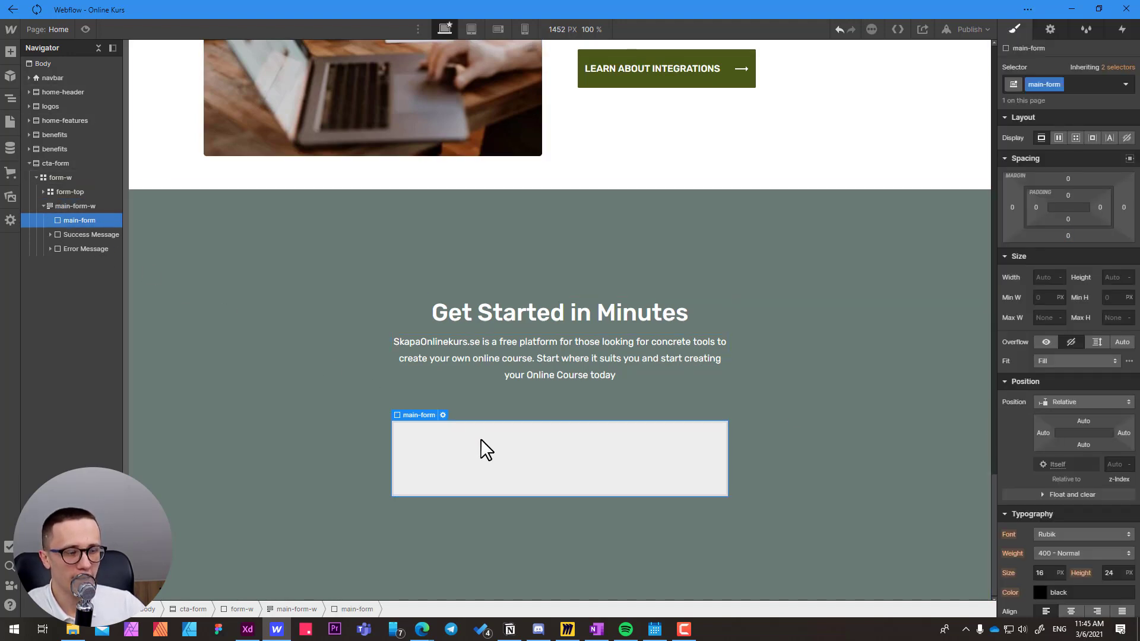
# Switch to Adobe XD and examine the Main Form rows: the name fields, the Industry field and the email field with its button.
pyautogui.hotkey('alt', 'Tab')
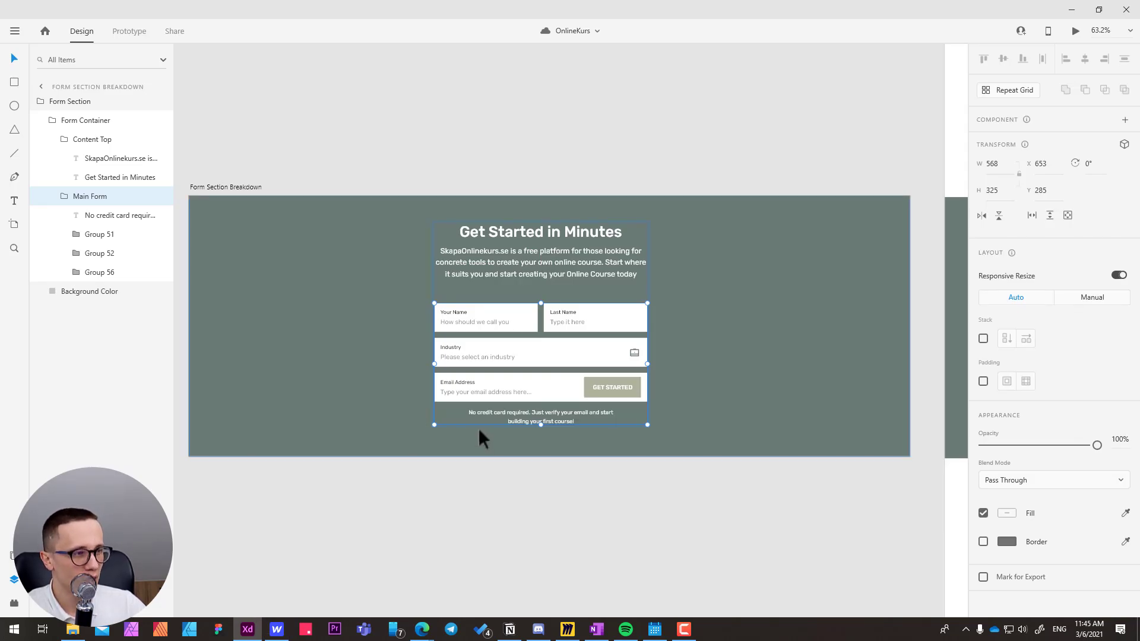
pyautogui.doubleClick(458, 316)
pyautogui.press('Escape')
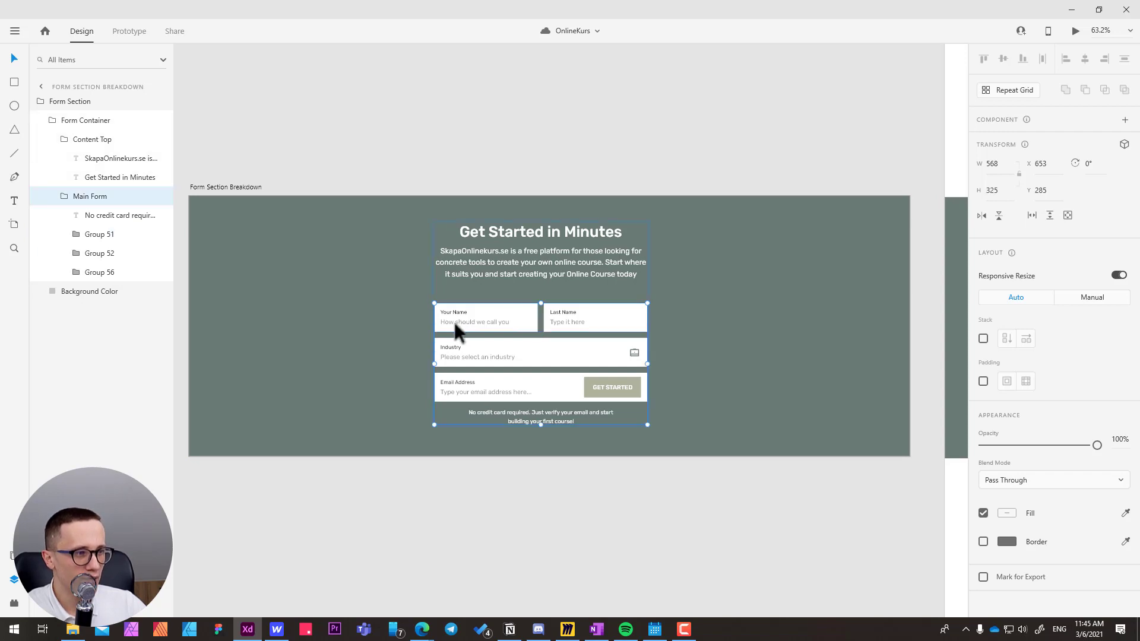
pyautogui.moveTo(454, 322)
pyautogui.mouseDown()
pyautogui.moveTo(469, 301)
pyautogui.moveTo(450, 323)
pyautogui.moveTo(465, 324)
pyautogui.moveTo(465, 312)
pyautogui.moveTo(443, 308)
pyautogui.moveTo(451, 329)
pyautogui.mouseUp()
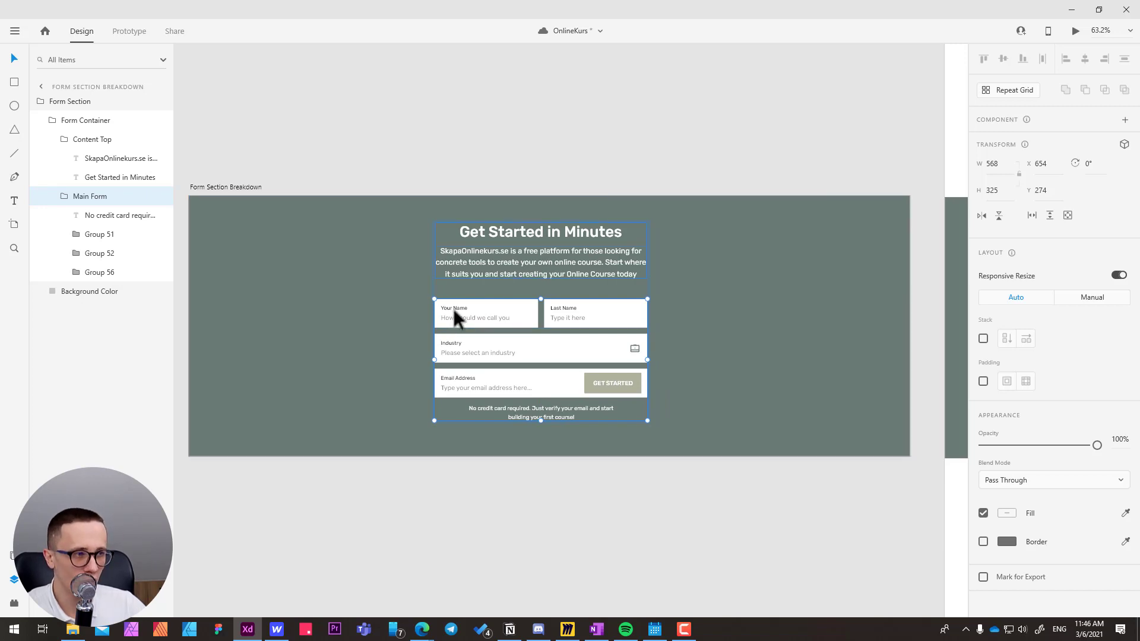
pyautogui.doubleClick(454, 318)
pyautogui.click(450, 344)
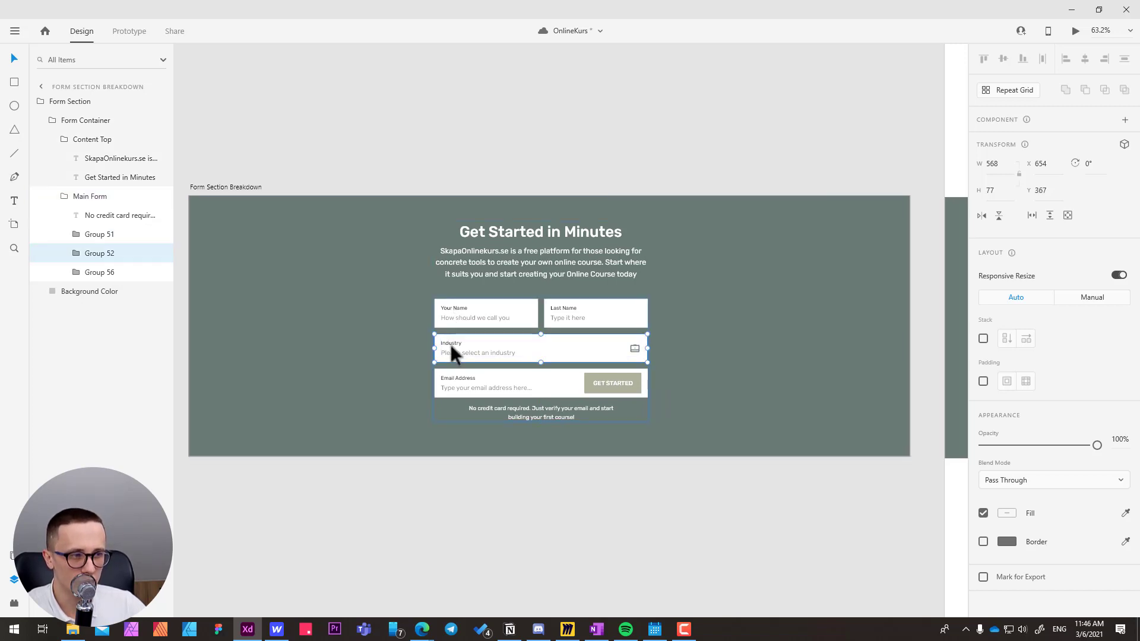
pyautogui.click(451, 379)
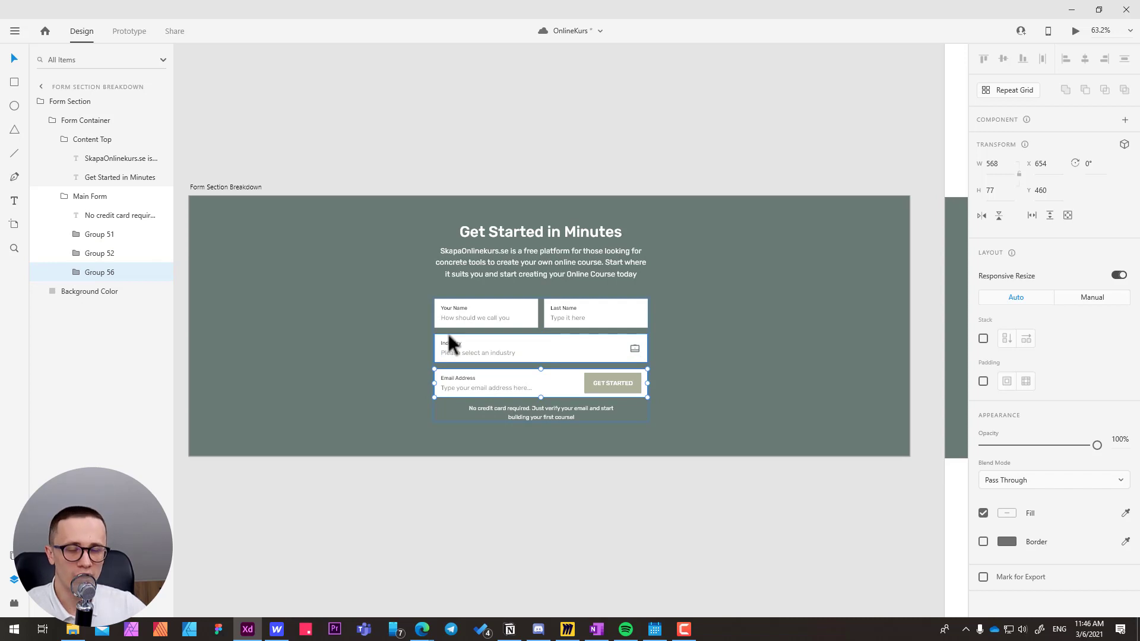
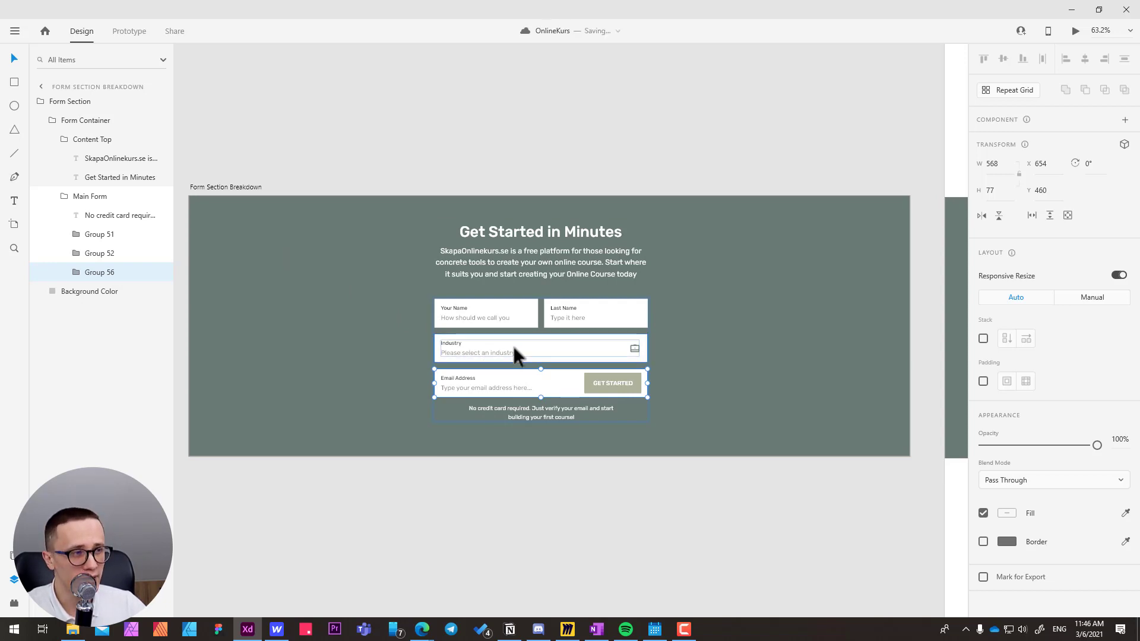
# Switch back to Webflow and turn main-form into a grid with a single 1fr column and a single Auto row.
pyautogui.hotkey('alt', 'Tab')
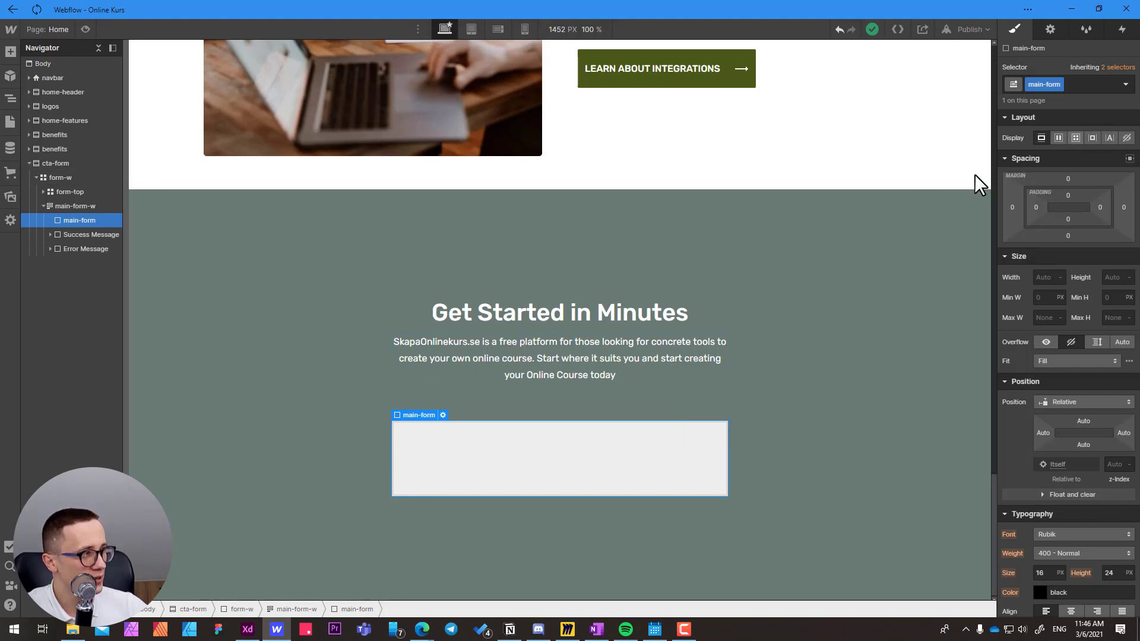
pyautogui.click(1075, 138)
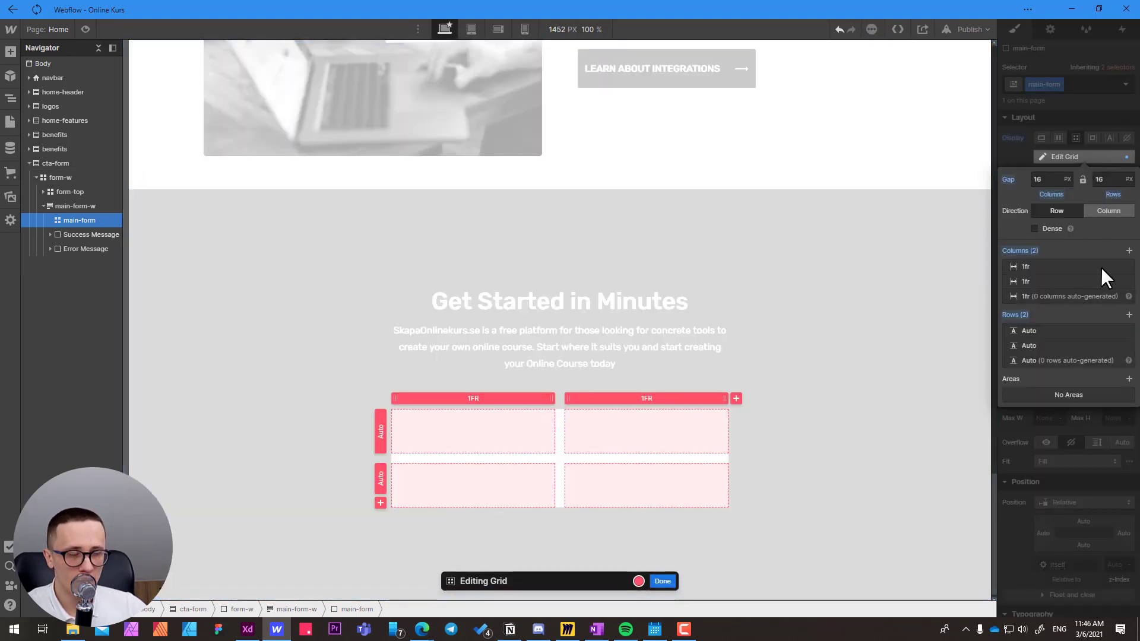
pyautogui.click(1128, 281)
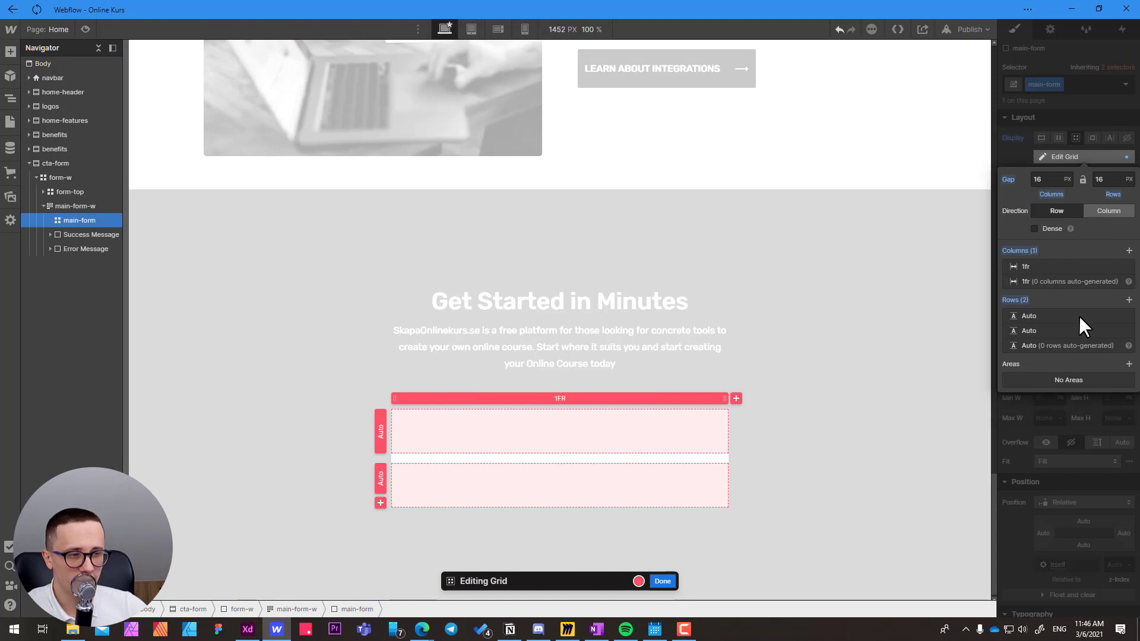
pyautogui.click(1128, 331)
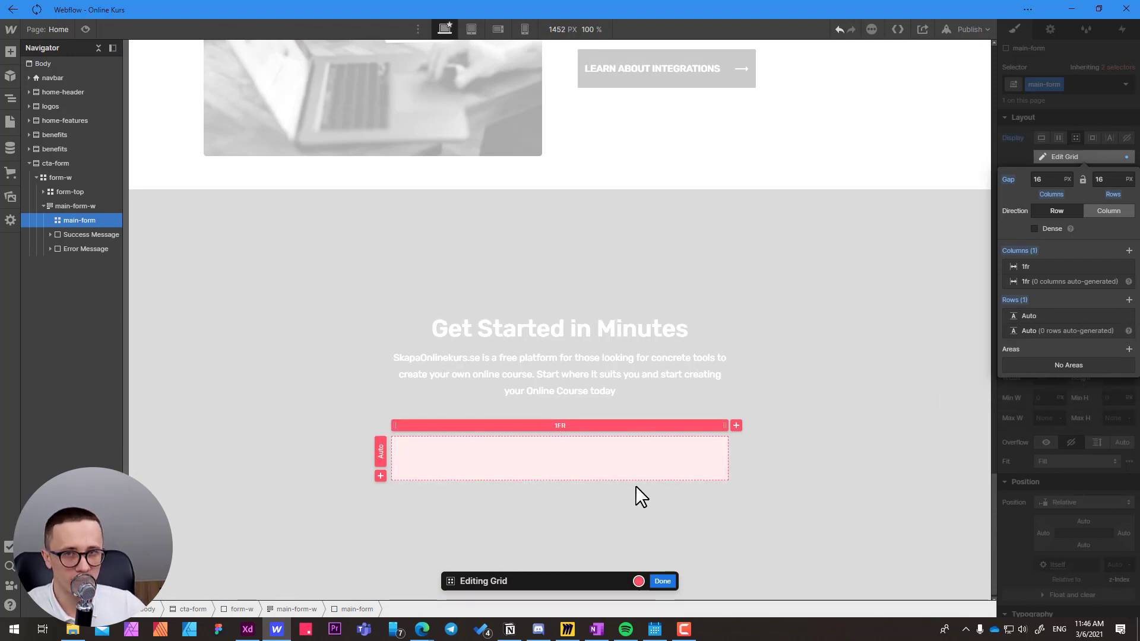
pyautogui.click(664, 582)
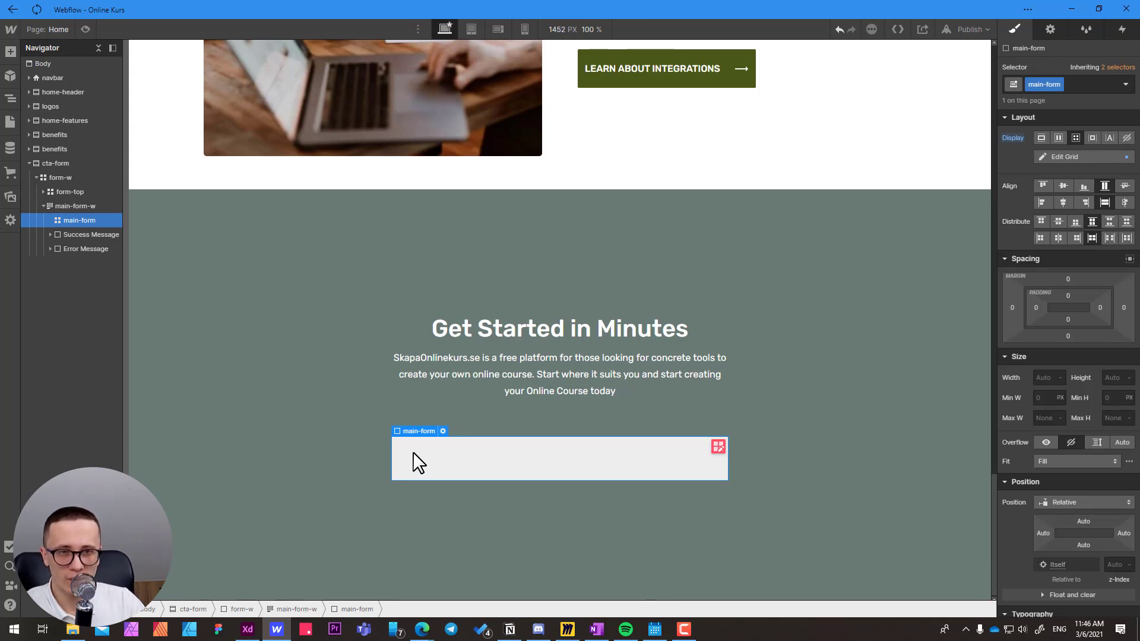
# Add a Div Block inside main-form and create the class form-row on it.
pyautogui.hotkey('ctrl', 'e')
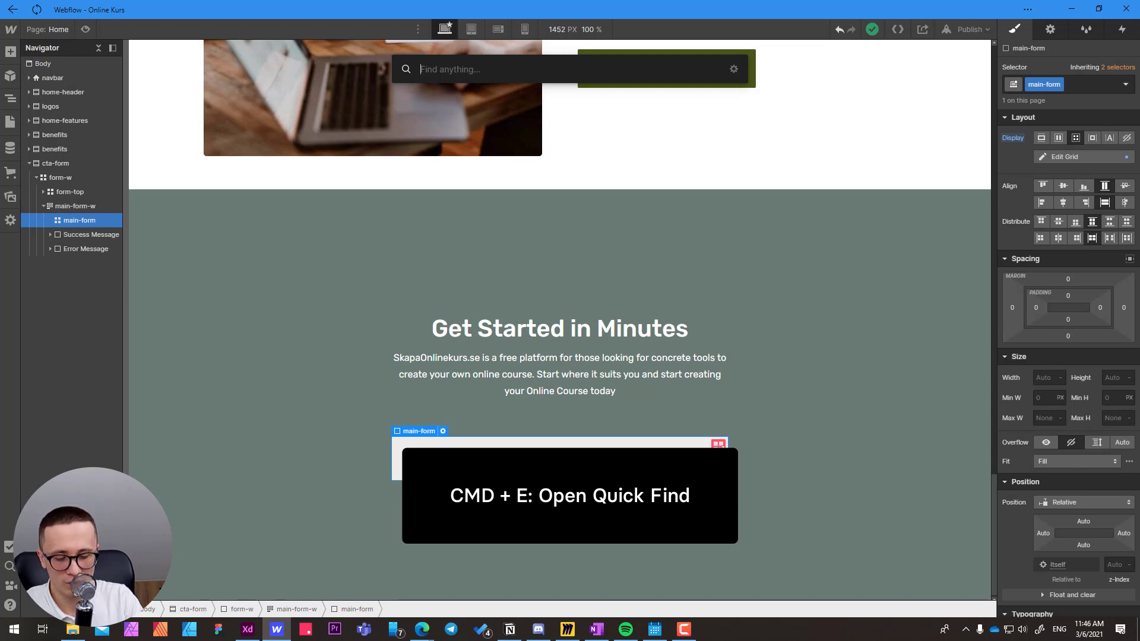
pyautogui.write('div')
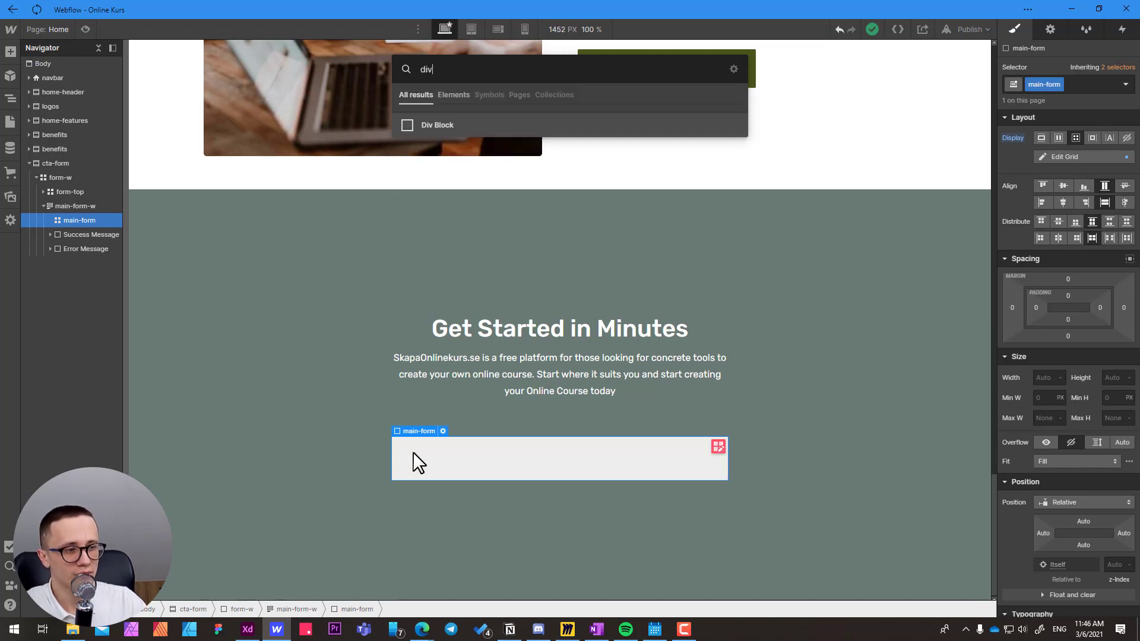
pyautogui.press('Return')
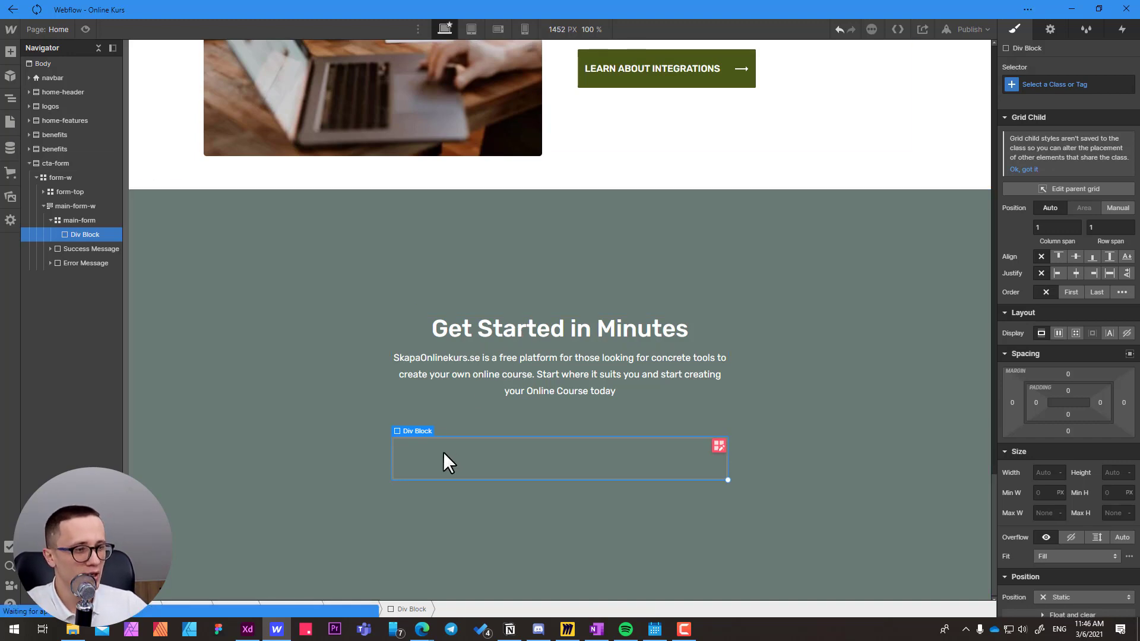
pyautogui.click(1044, 84)
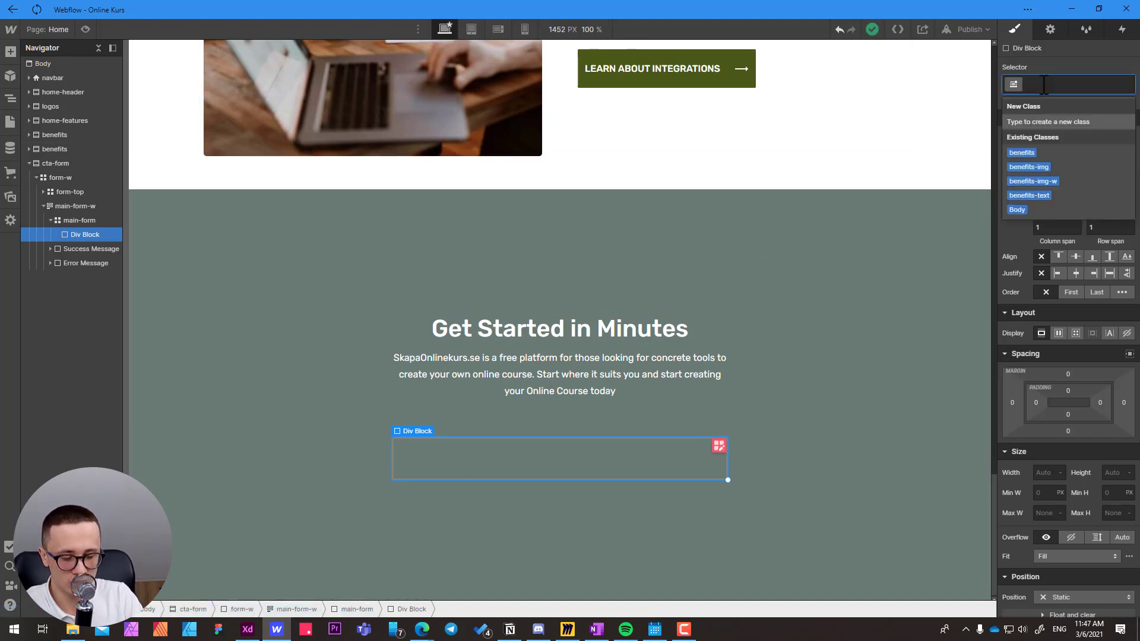
pyautogui.write('form-row')
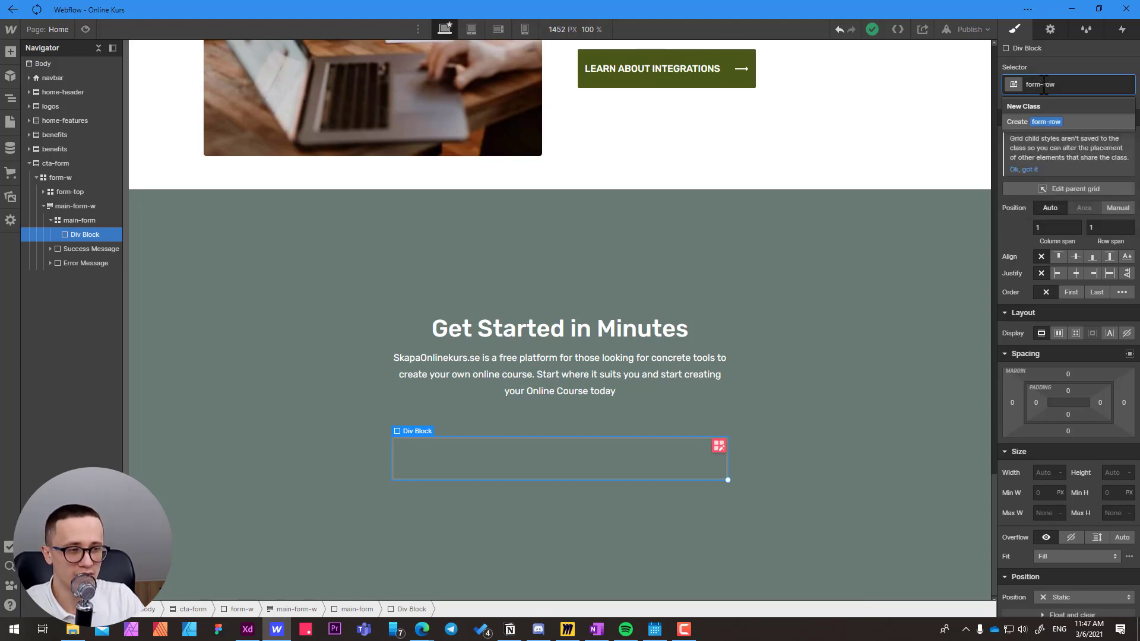
pyautogui.press('Return')
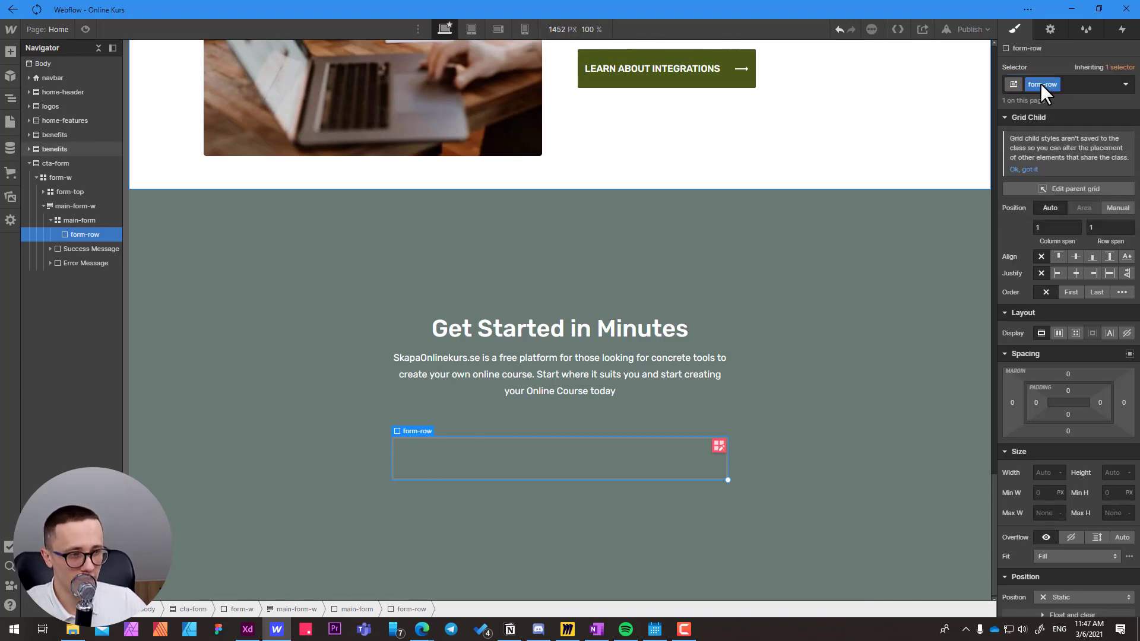
# Paste a second form-row into main-form and delete that copy.
pyautogui.click(84, 216)
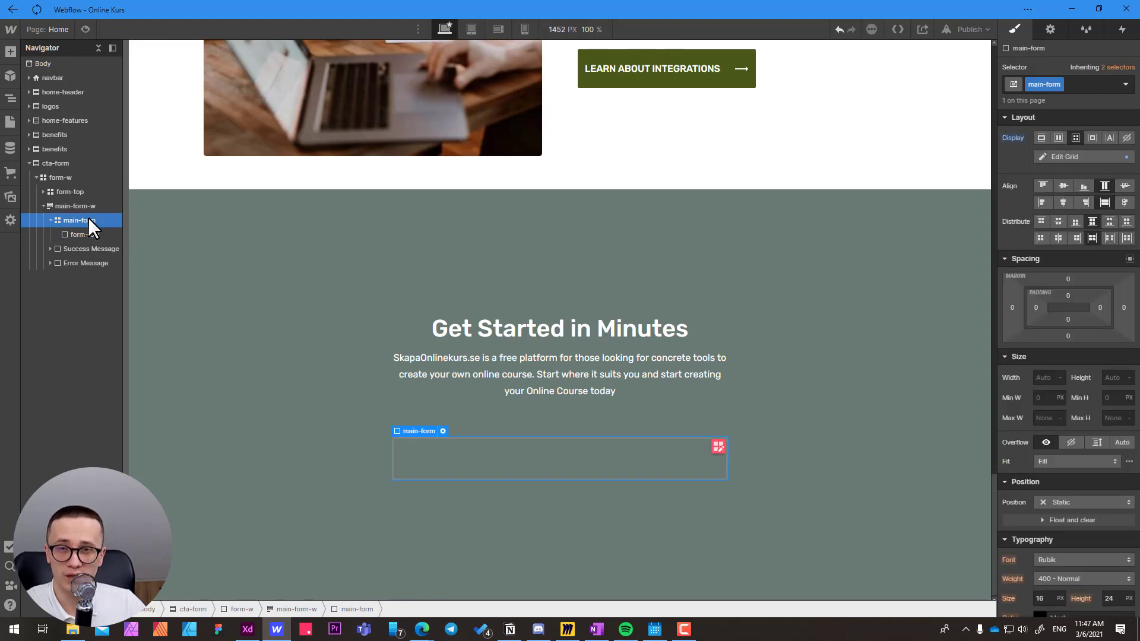
pyautogui.hotkey('ctrl', 'v')
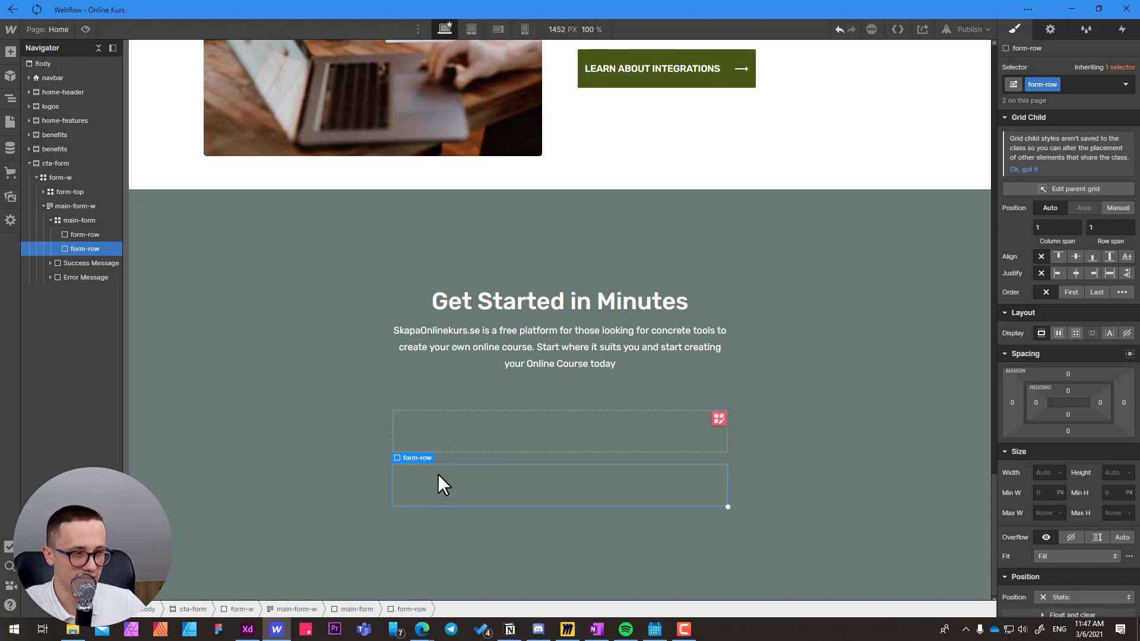
pyautogui.press('Delete')
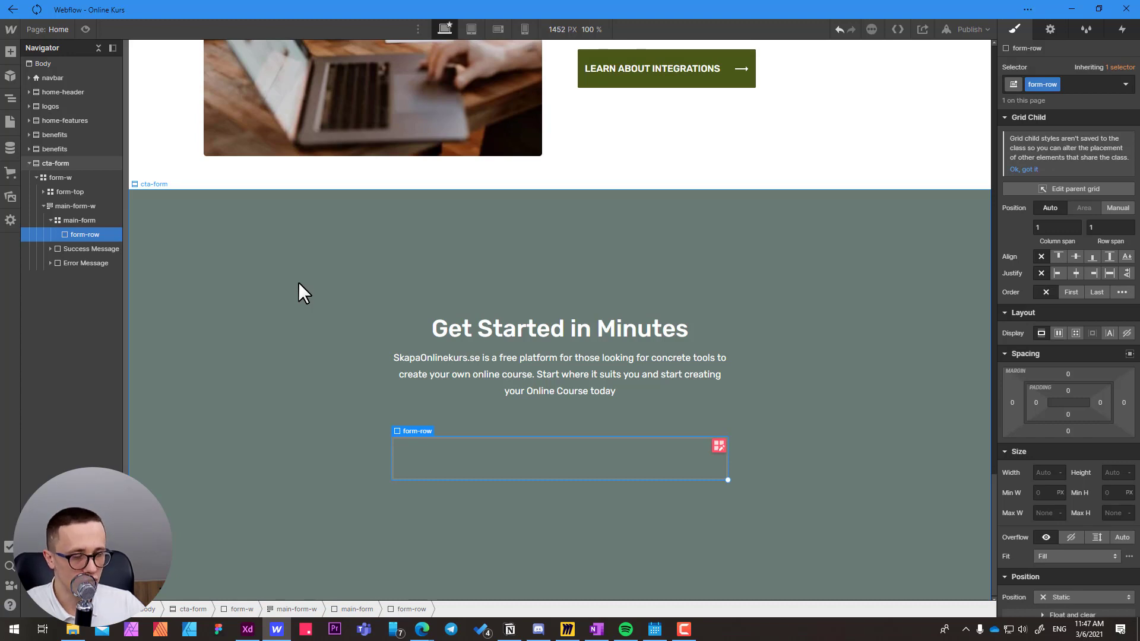
# Switch to Adobe XD and examine how the name row and the Industry row of Main Form are grouped.
pyautogui.hotkey('alt', 'Tab')
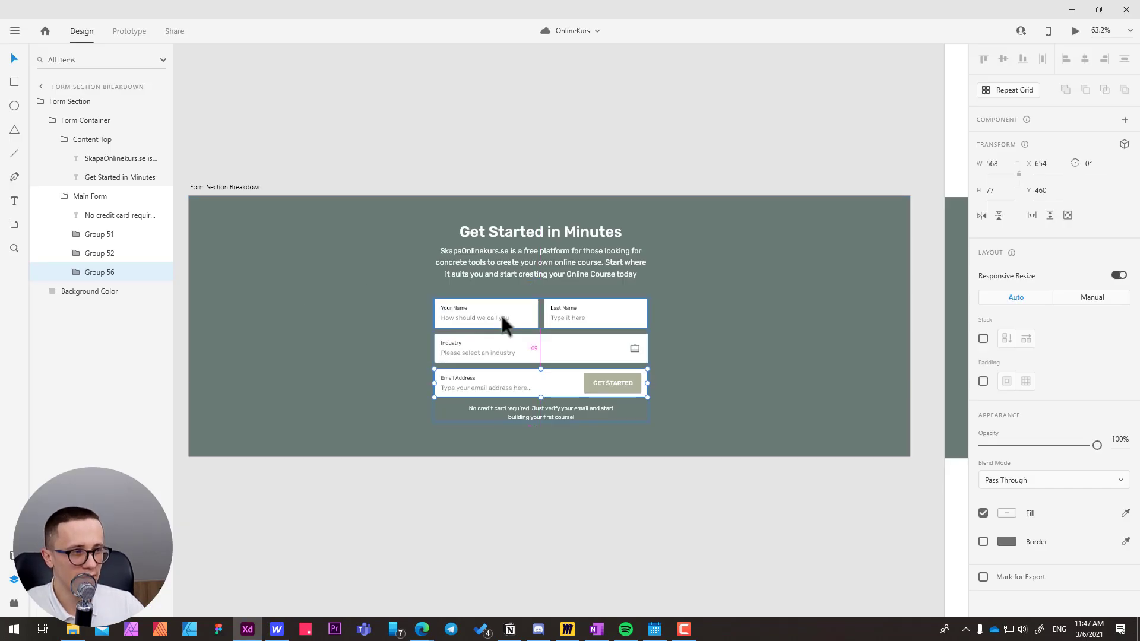
pyautogui.scroll(3, 502, 317)
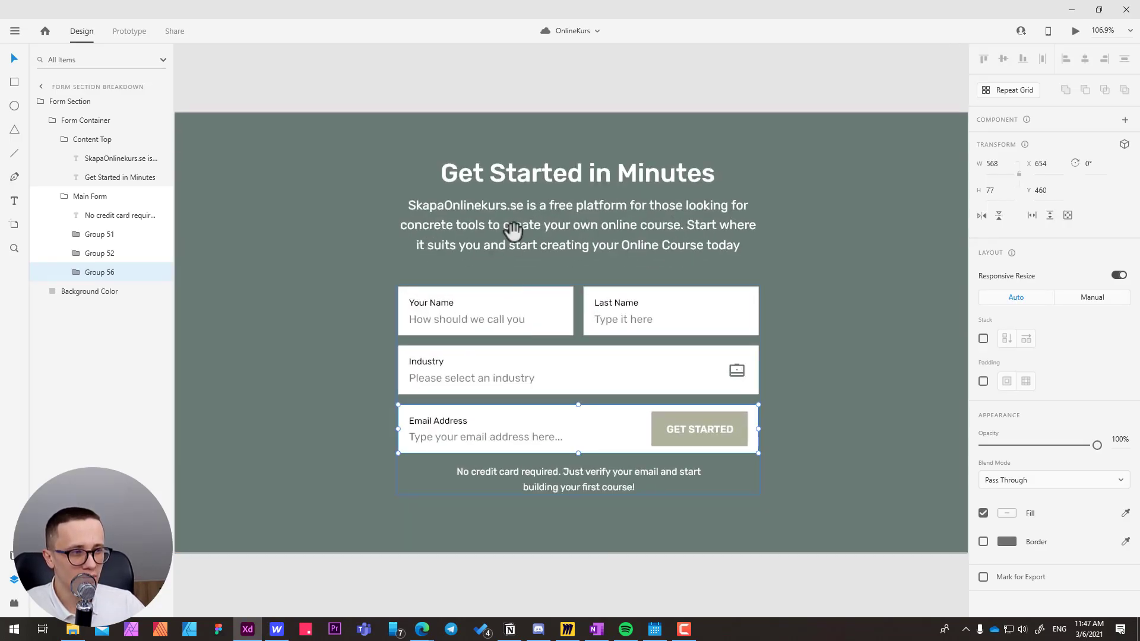
pyautogui.moveTo(511, 231); pyautogui.dragTo(456, 253)
pyautogui.doubleClick(378, 322)
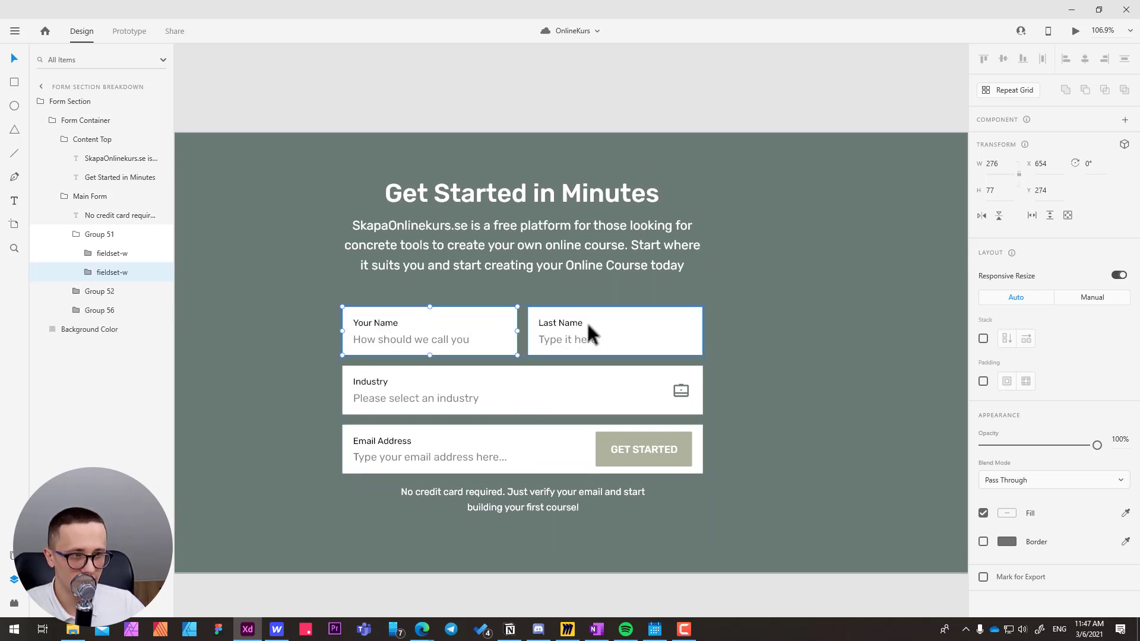
pyautogui.click(367, 380)
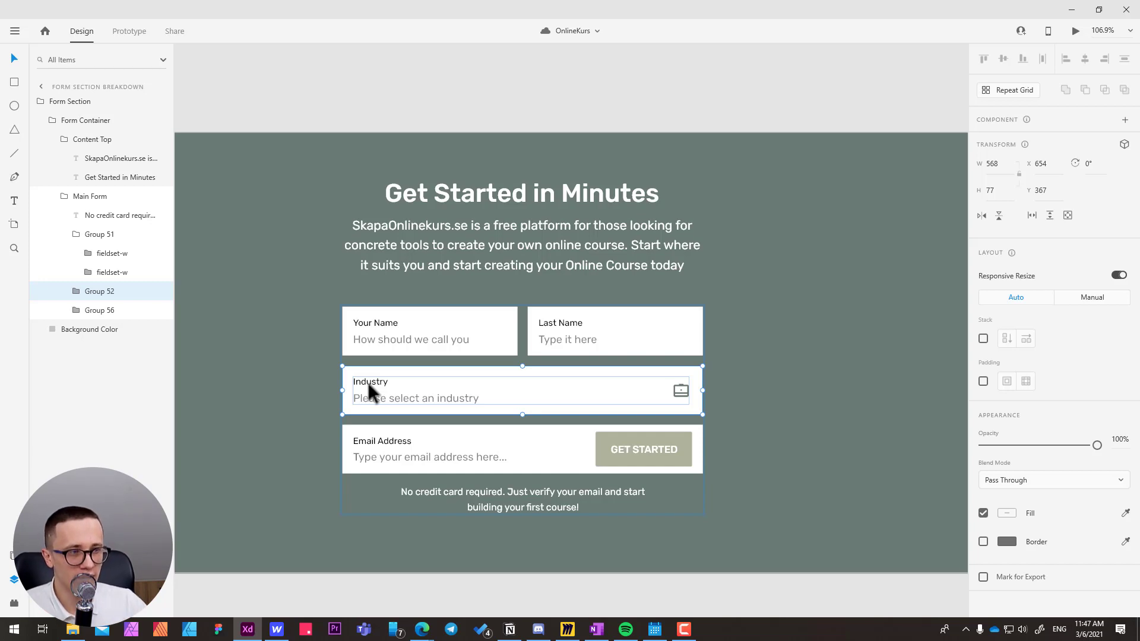
pyautogui.click(376, 320)
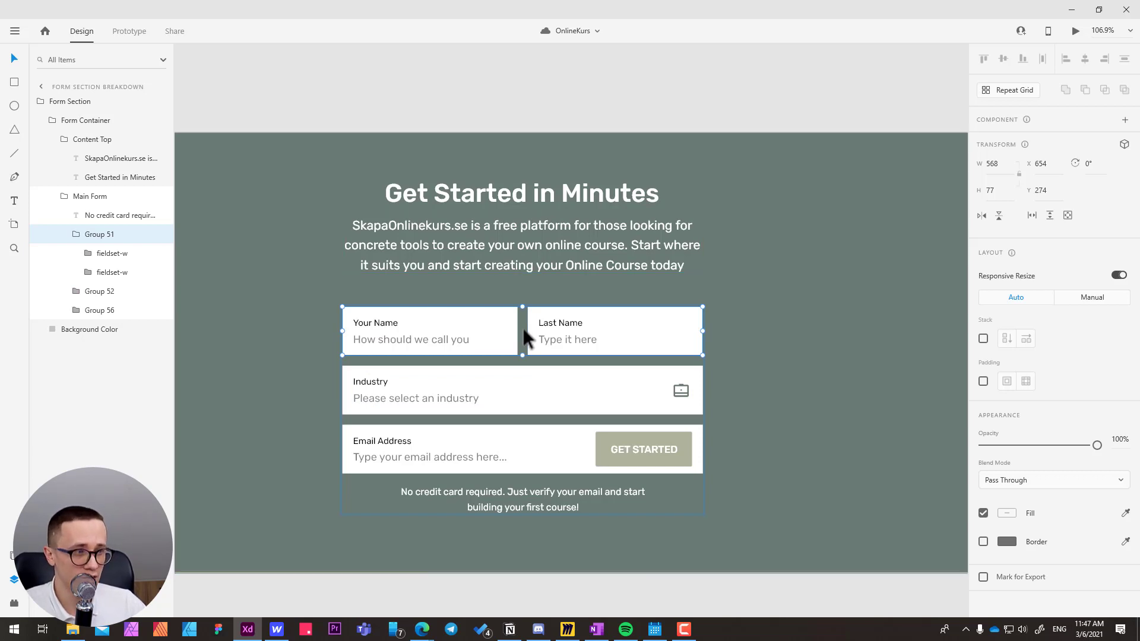
# Duplicate the Last Name fieldset-w beside the name row and undo the duplication.
pyautogui.doubleClick(554, 322)
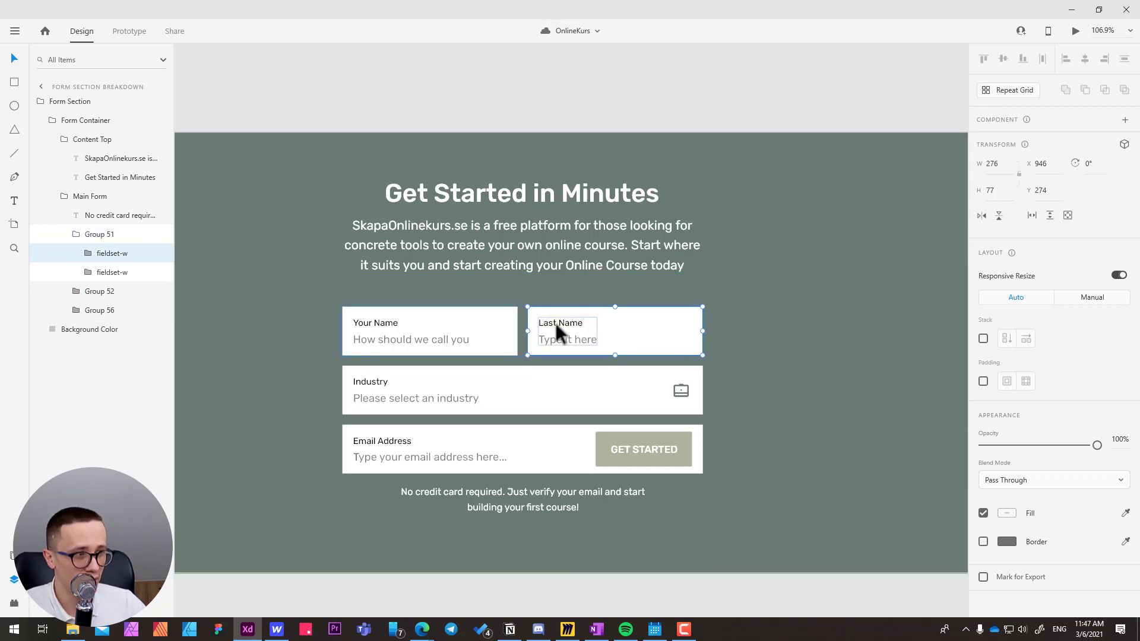
pyautogui.moveTo(551, 320); pyautogui.dragTo(732, 318)
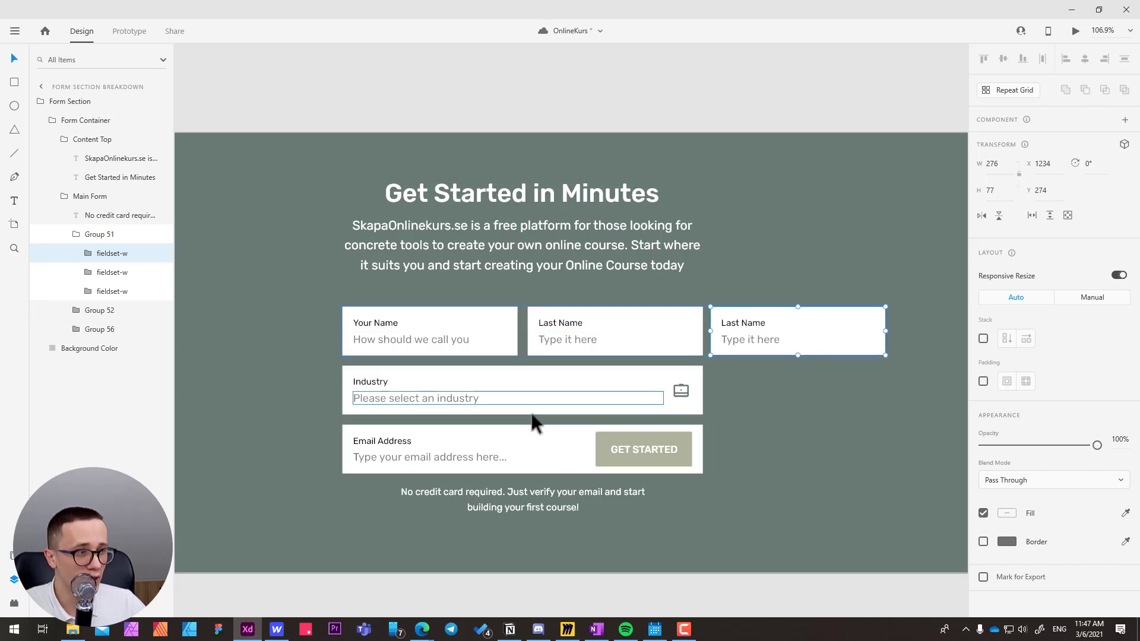
pyautogui.hotkey('ctrl', 'z')
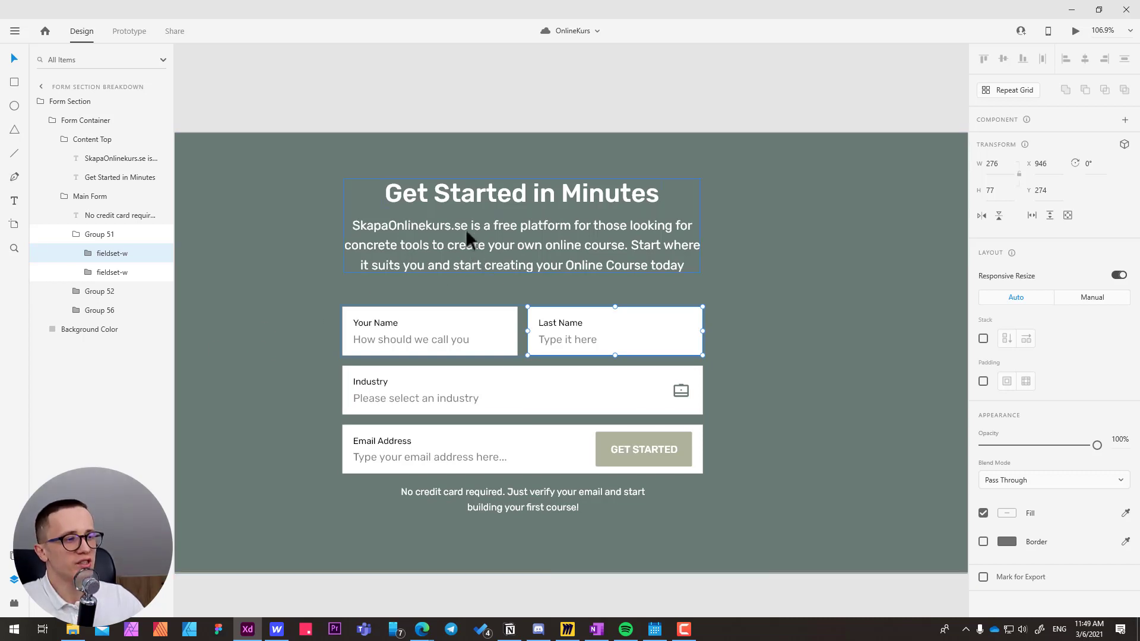
# Switch back to Webflow and turn form-row into a one-column, one-row grid with its direction set to Column.
pyautogui.hotkey('alt', 'Tab')
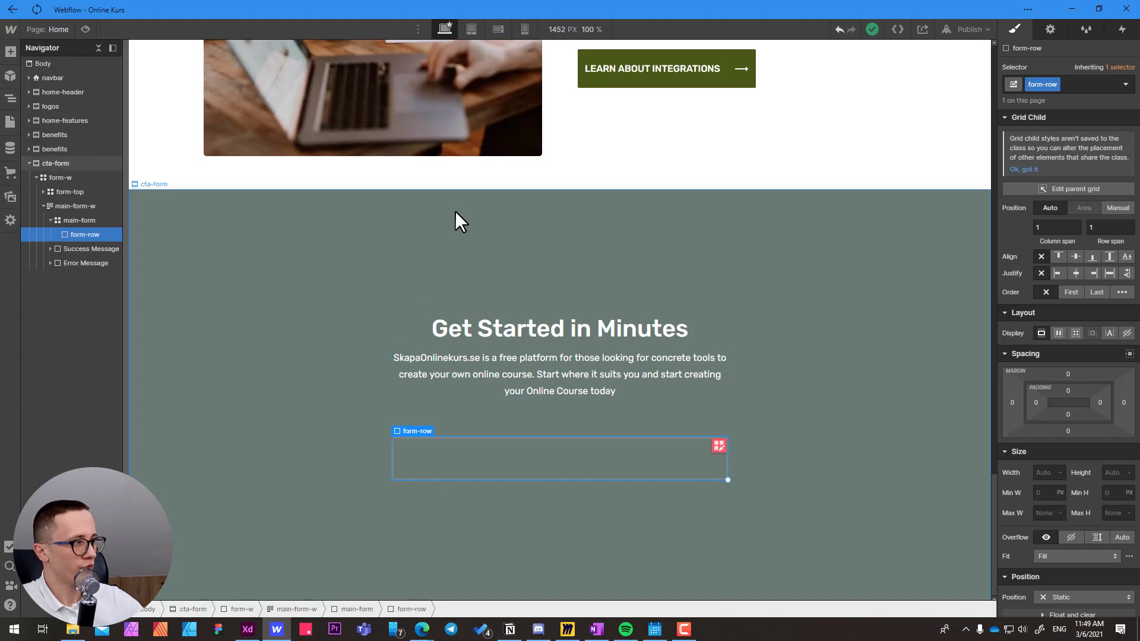
pyautogui.click(1077, 332)
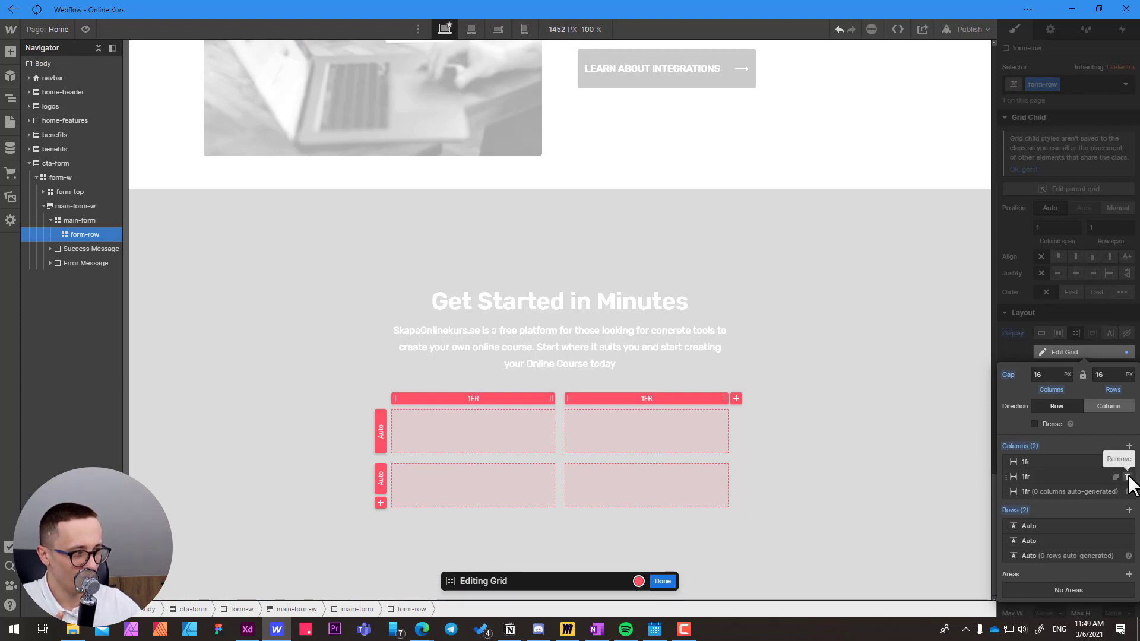
pyautogui.click(1128, 477)
pyautogui.click(1127, 526)
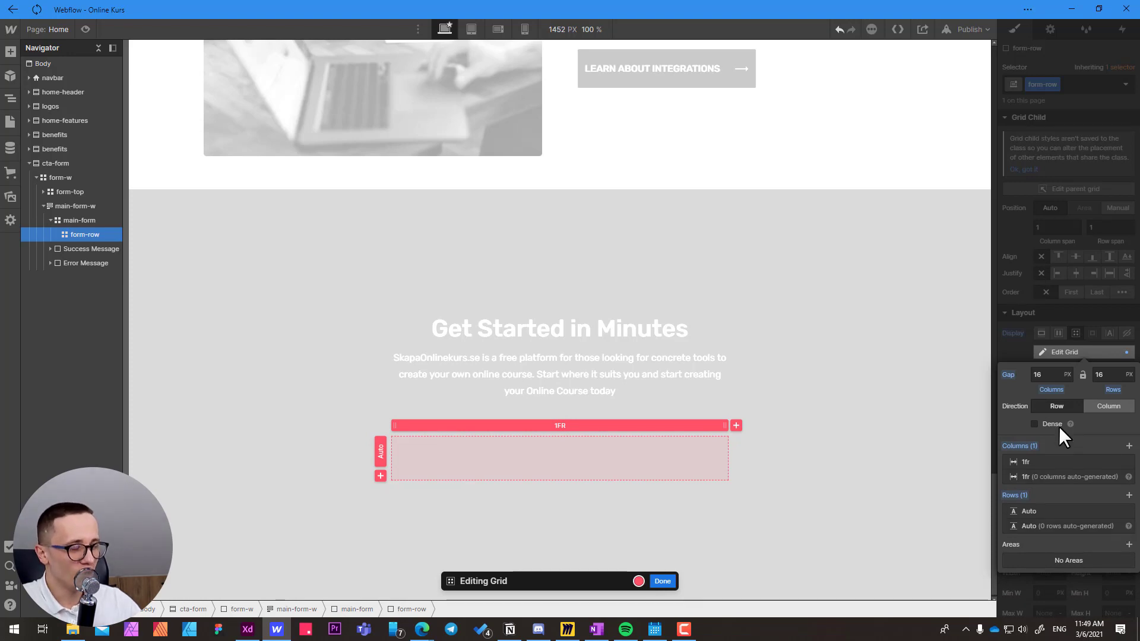
pyautogui.click(1104, 406)
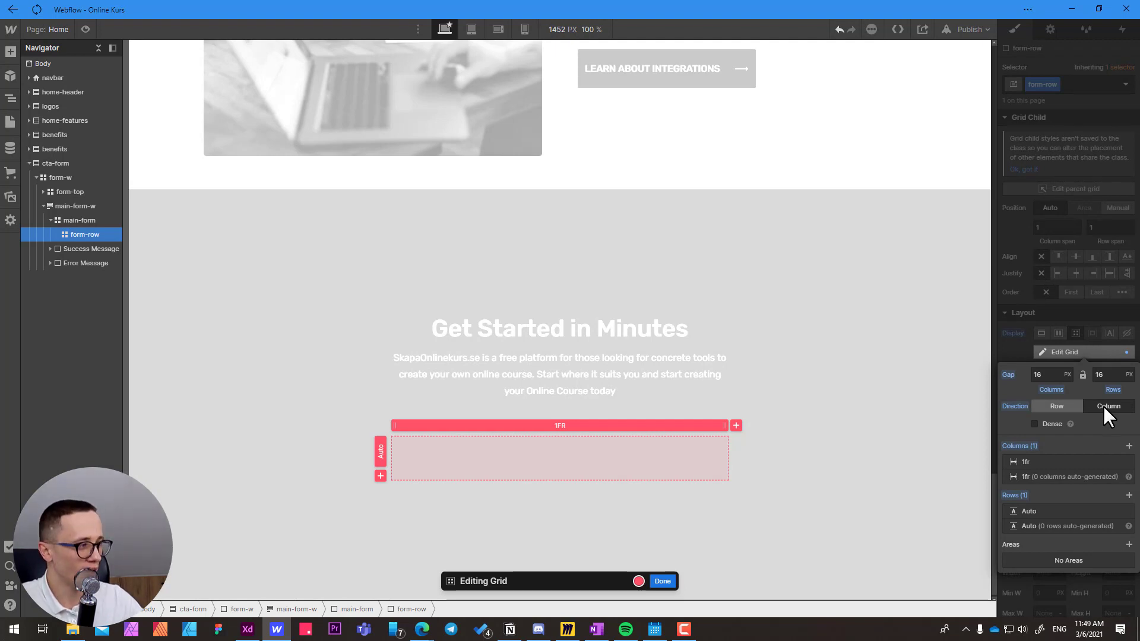
pyautogui.click(662, 582)
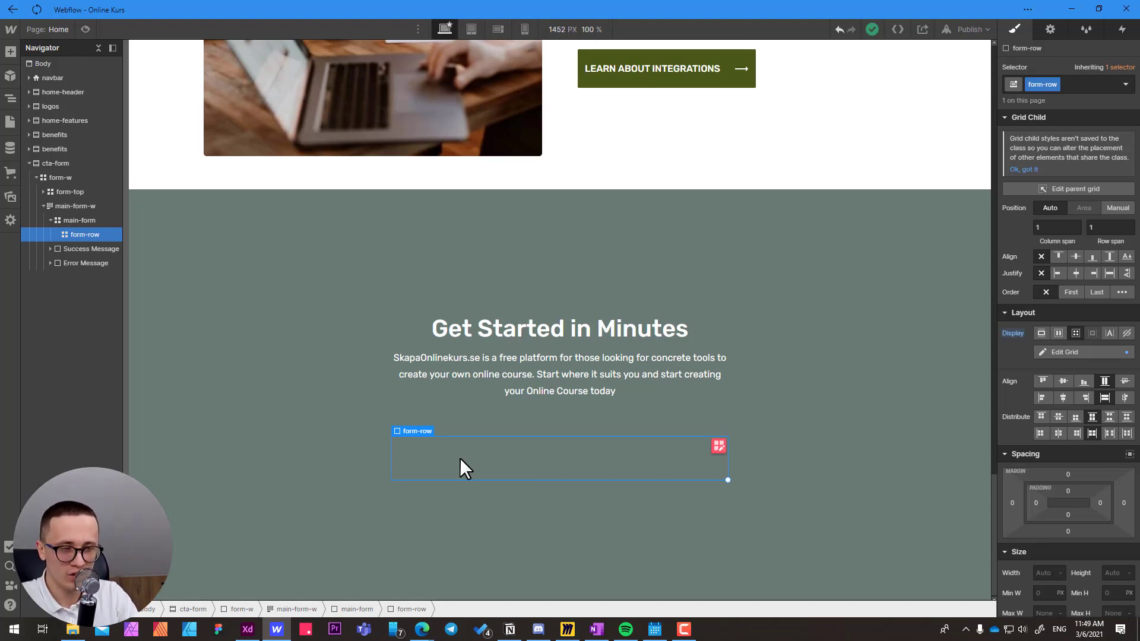
# Add a Div Block inside form-row and create the class fieldset-w on it.
pyautogui.hotkey('ctrl', 'k')
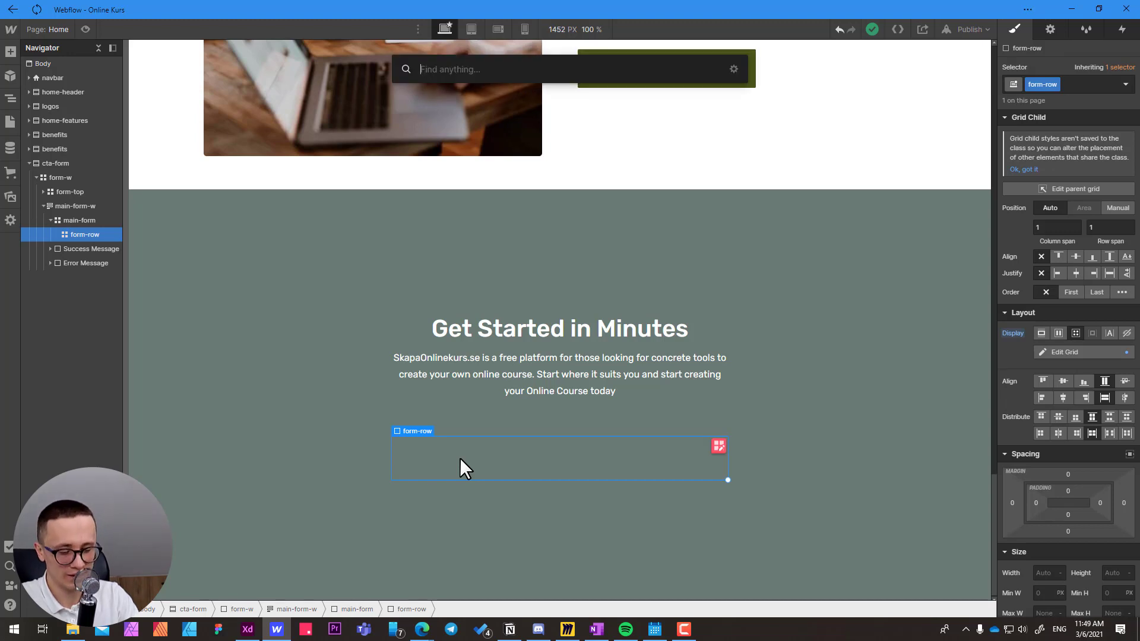
pyautogui.write('div')
pyautogui.press('Return')
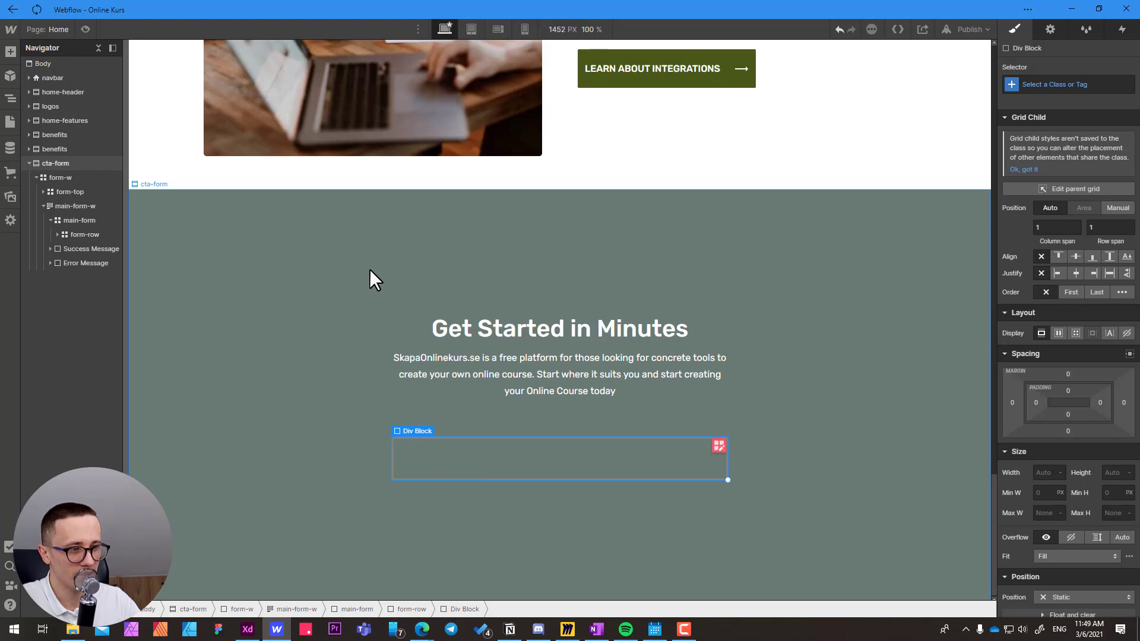
pyautogui.click(1041, 85)
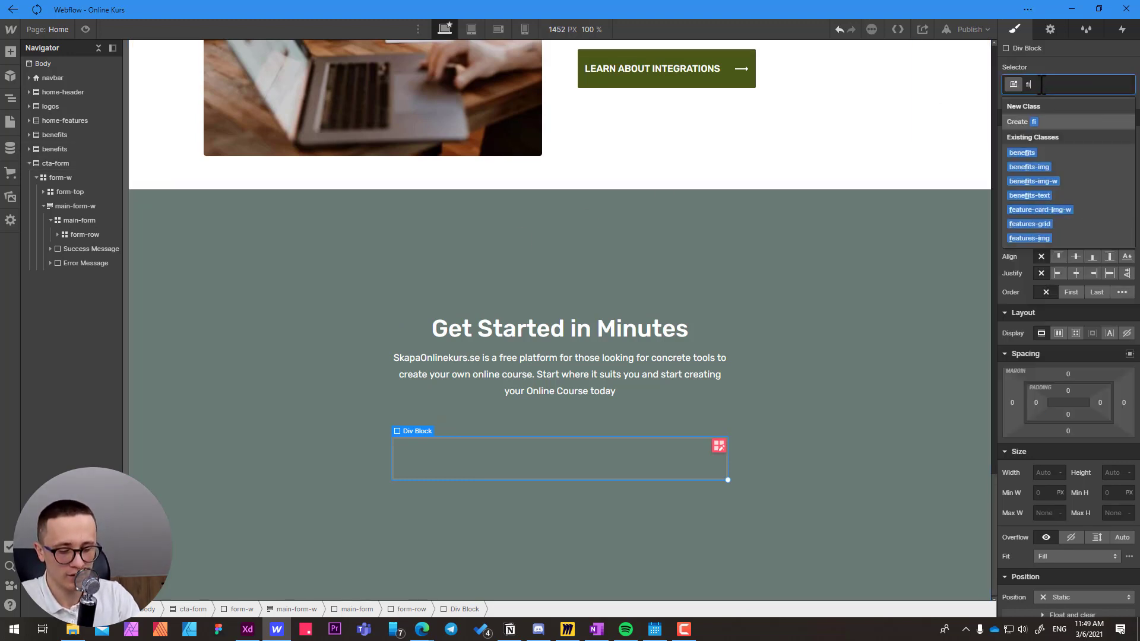
pyautogui.write('fields')
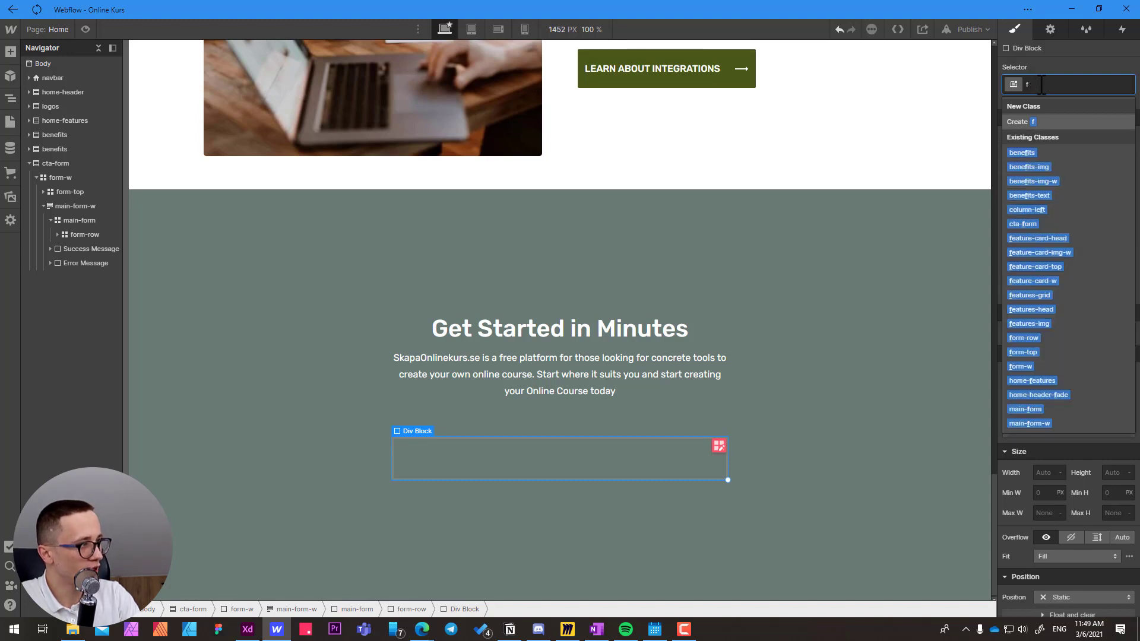
pyautogui.write('et-w')
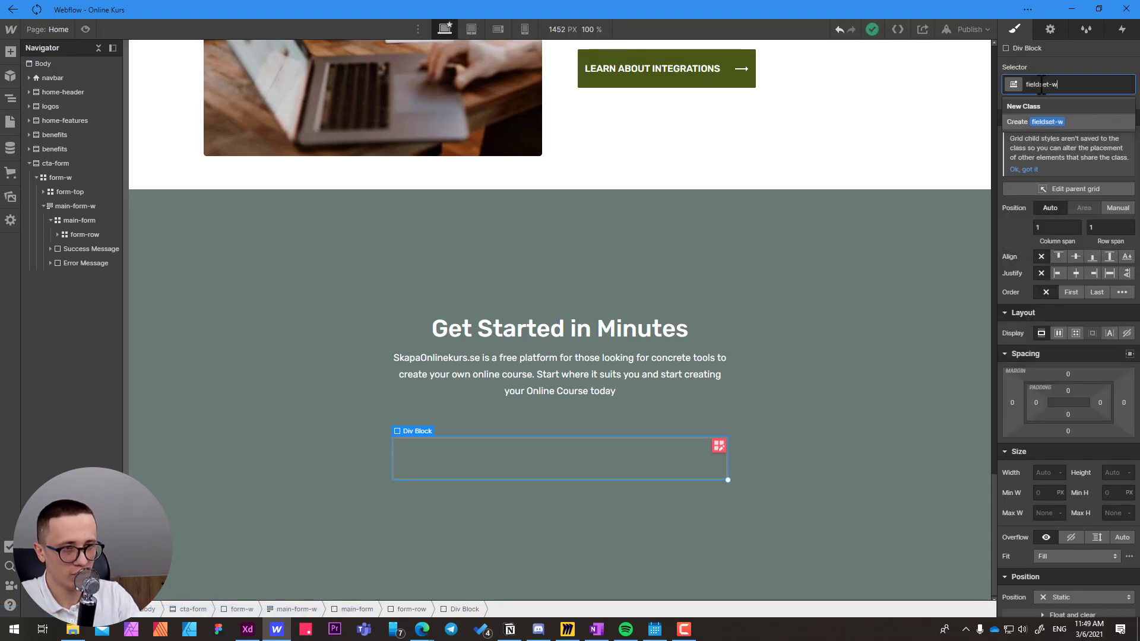
pyautogui.press('Return')
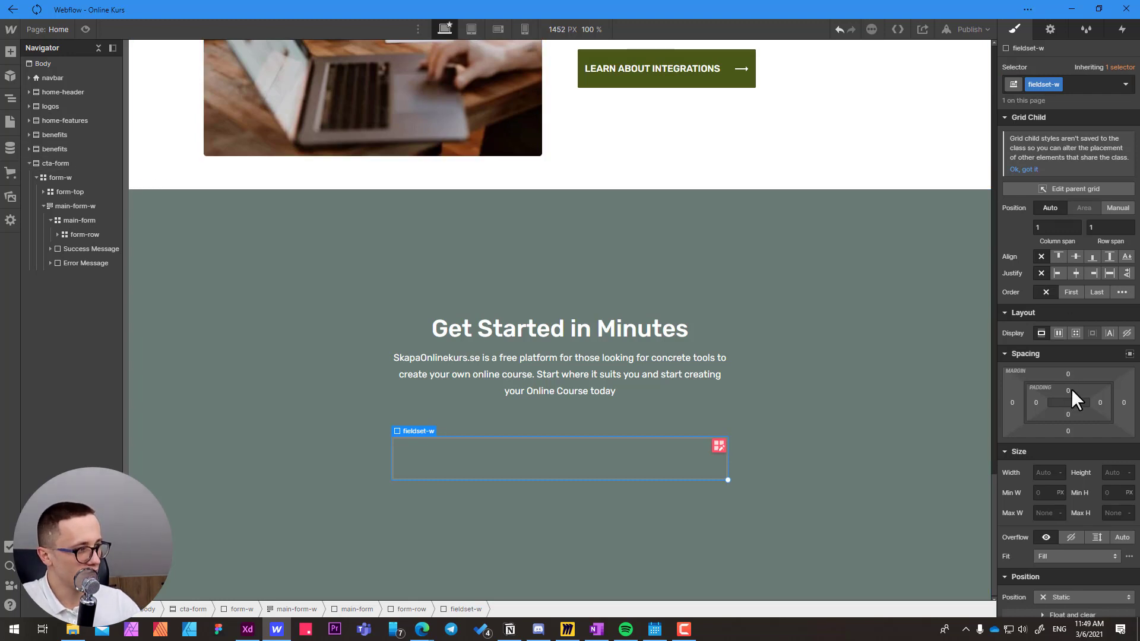
# Set the background color of fieldset-w to white.
pyautogui.scroll(-4, 1071, 389)
pyautogui.scroll(-5, 1071, 390)
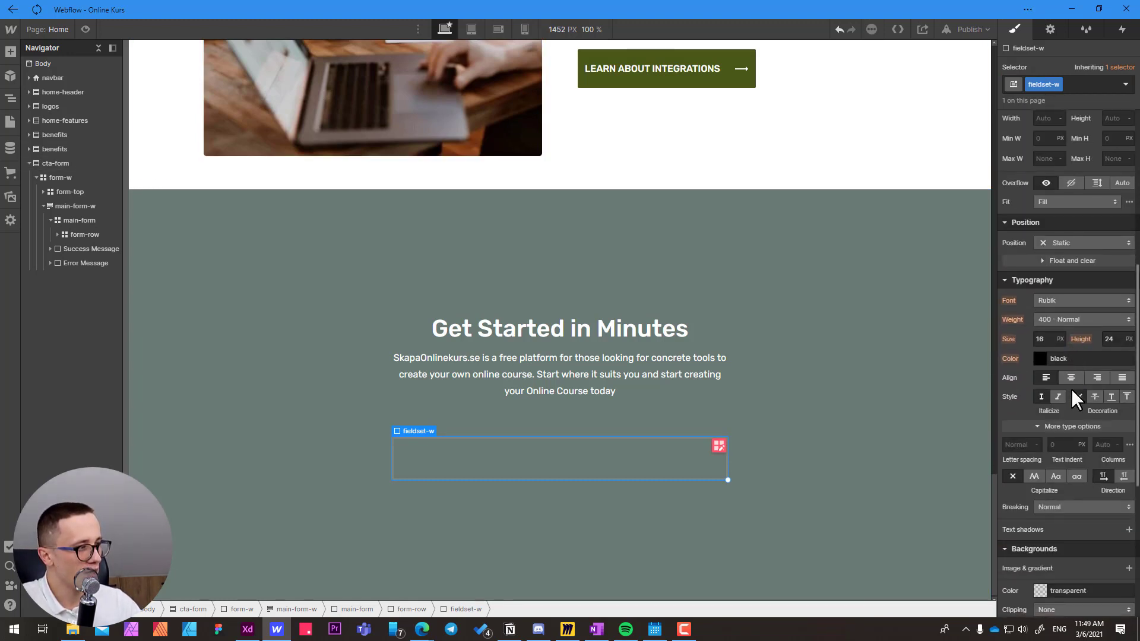
pyautogui.click(1099, 470)
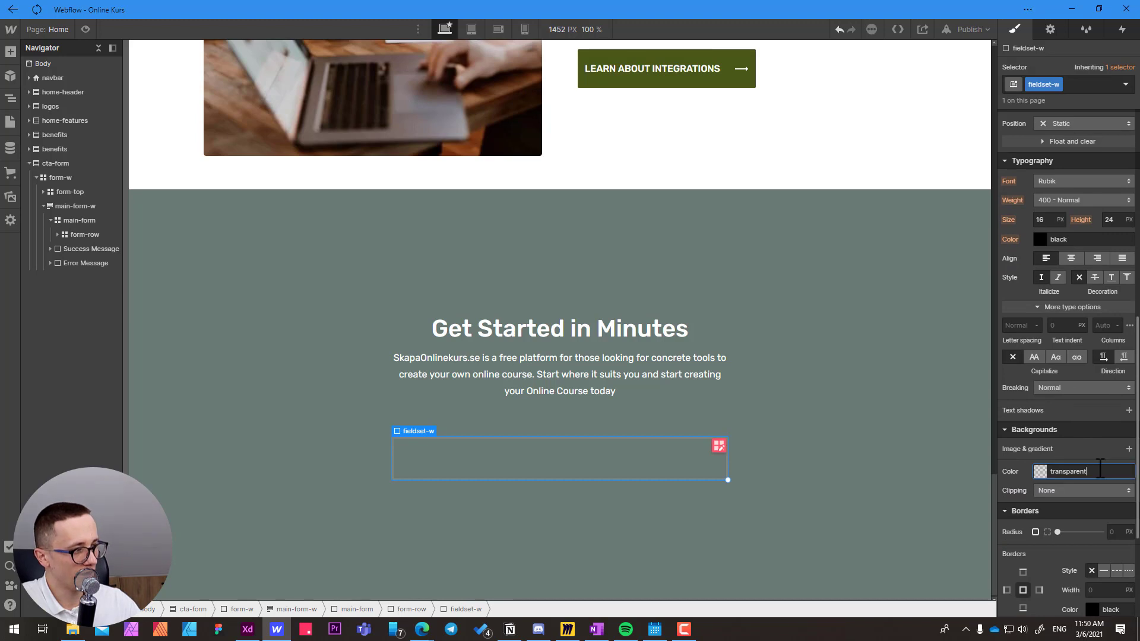
pyautogui.doubleClick(1099, 471)
pyautogui.write('white')
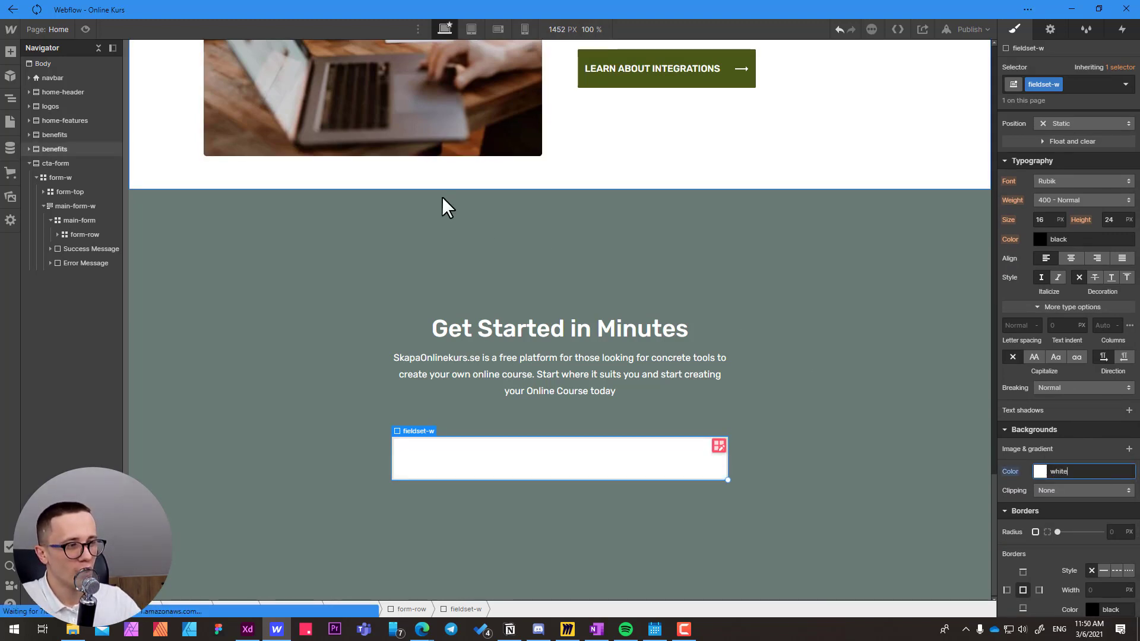
# Switch to Adobe XD and examine how the Your Name label and its placeholder are grouped inside the fieldset.
pyautogui.hotkey('alt', 'Tab')
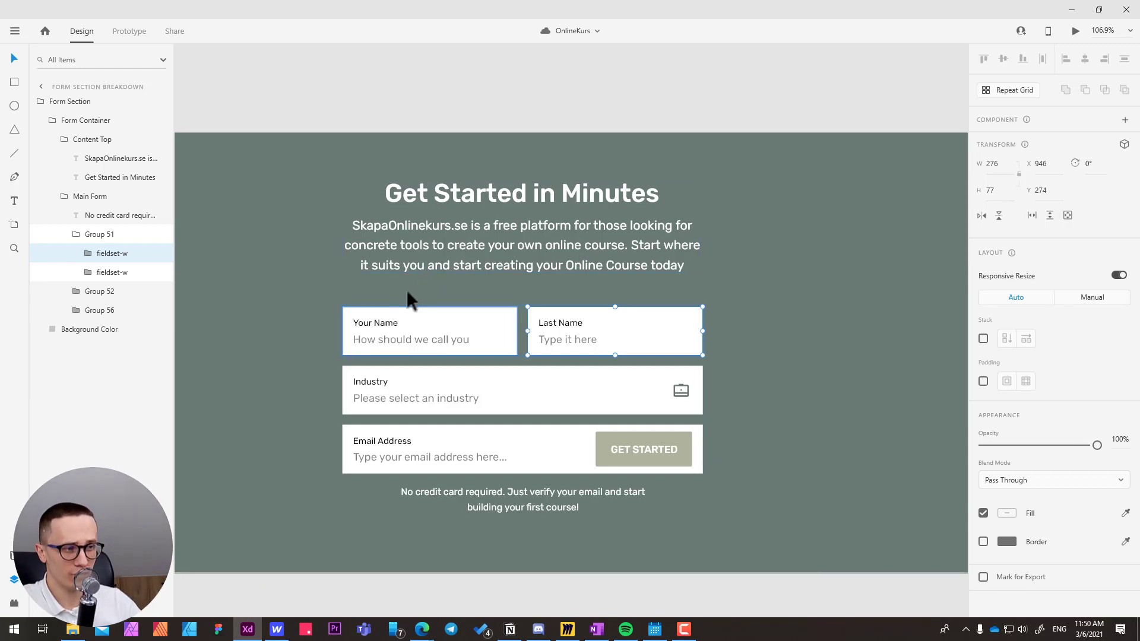
pyautogui.keyDown('ctrl'); pyautogui.click(377, 321); pyautogui.keyUp('ctrl')
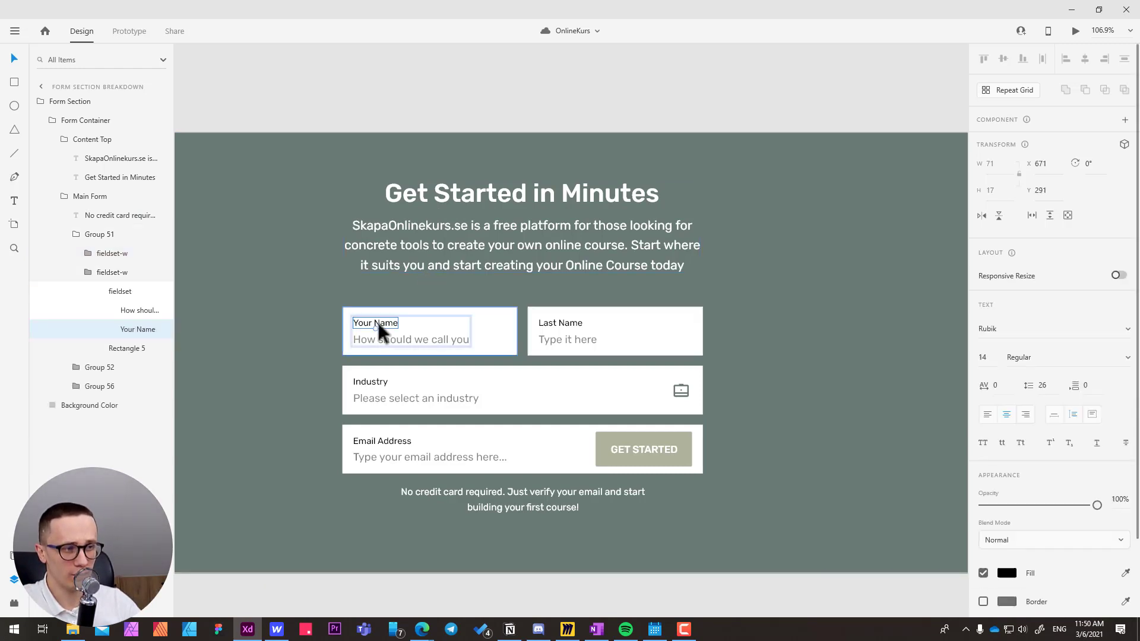
pyautogui.click(415, 338)
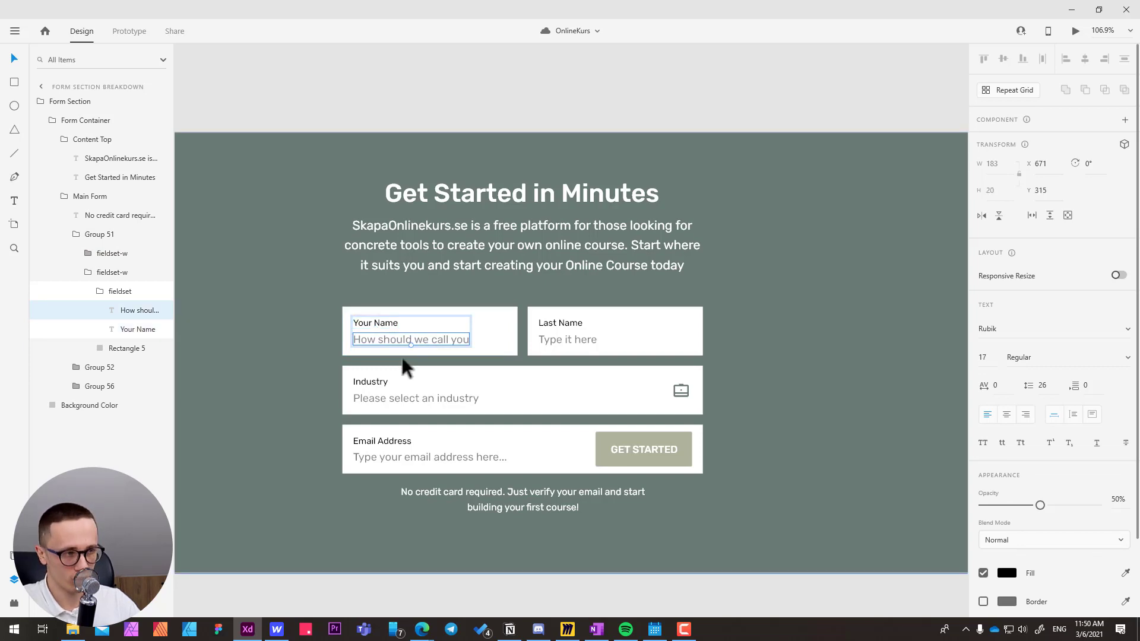
pyautogui.click(382, 301)
pyautogui.click(378, 321)
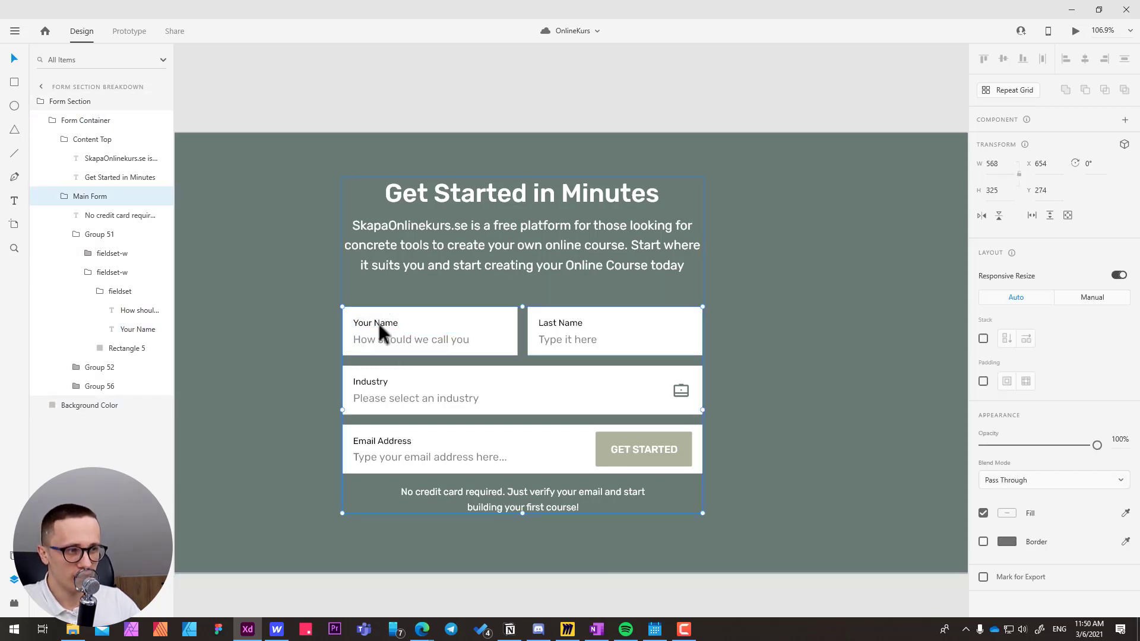
pyautogui.doubleClick(378, 320)
pyautogui.doubleClick(377, 324)
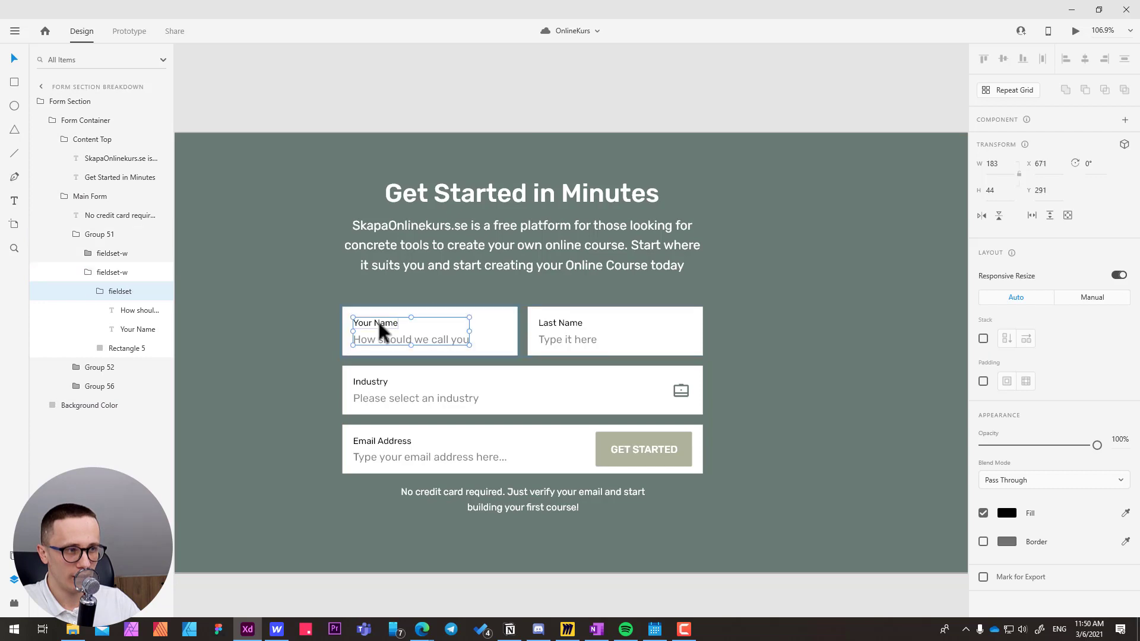
pyautogui.moveTo(373, 326)
pyautogui.mouseDown()
pyautogui.moveTo(386, 330)
pyautogui.moveTo(375, 328)
pyautogui.mouseUp()
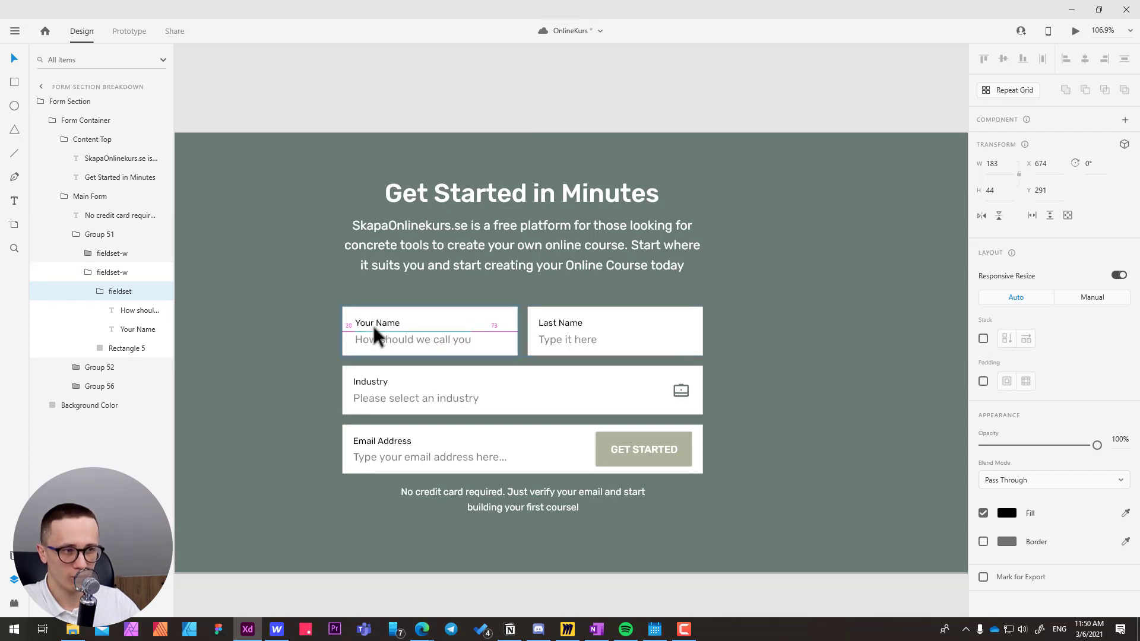
pyautogui.hotkey('ctrl', 'z')
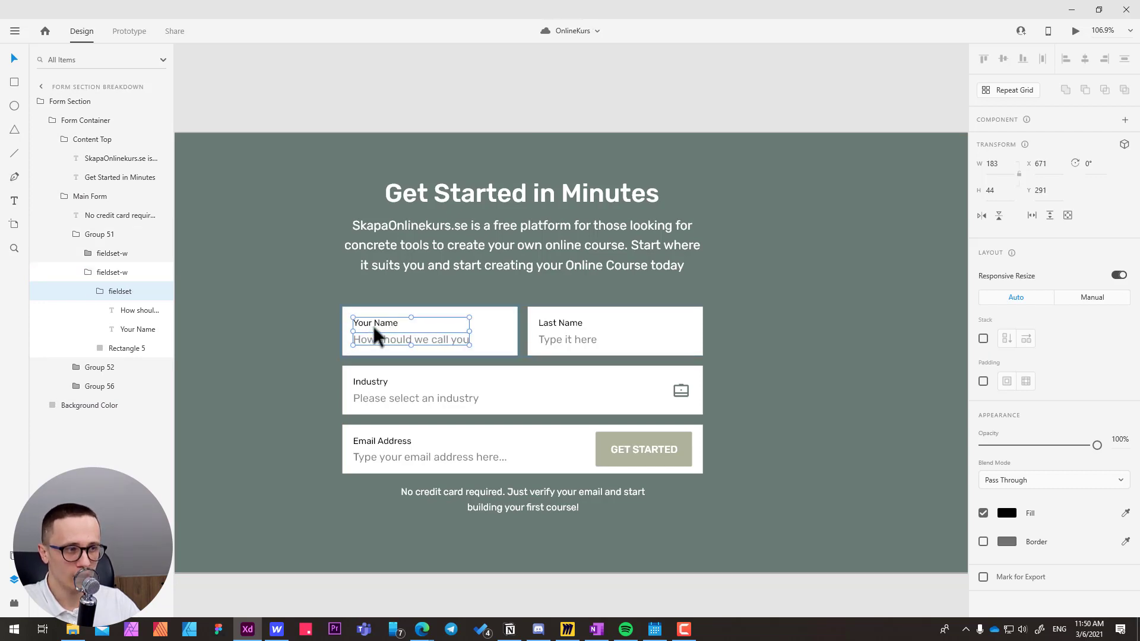
# Examine how the Industry row nests its fieldset, label, placeholder, briefcase icon and background rectangle.
pyautogui.click(375, 383)
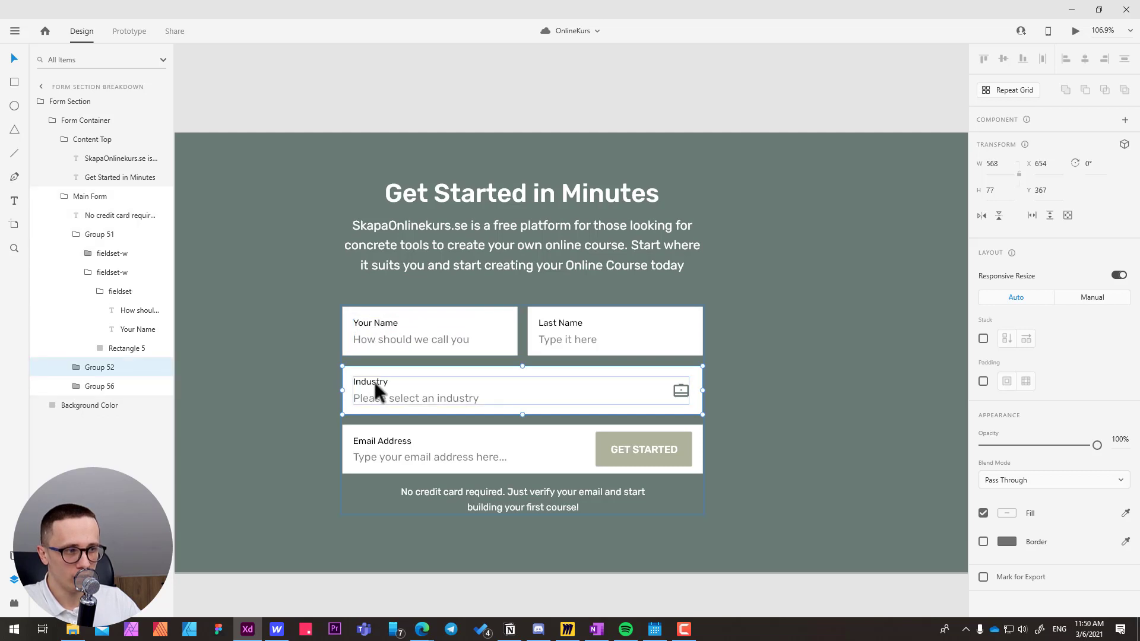
pyautogui.doubleClick(373, 384)
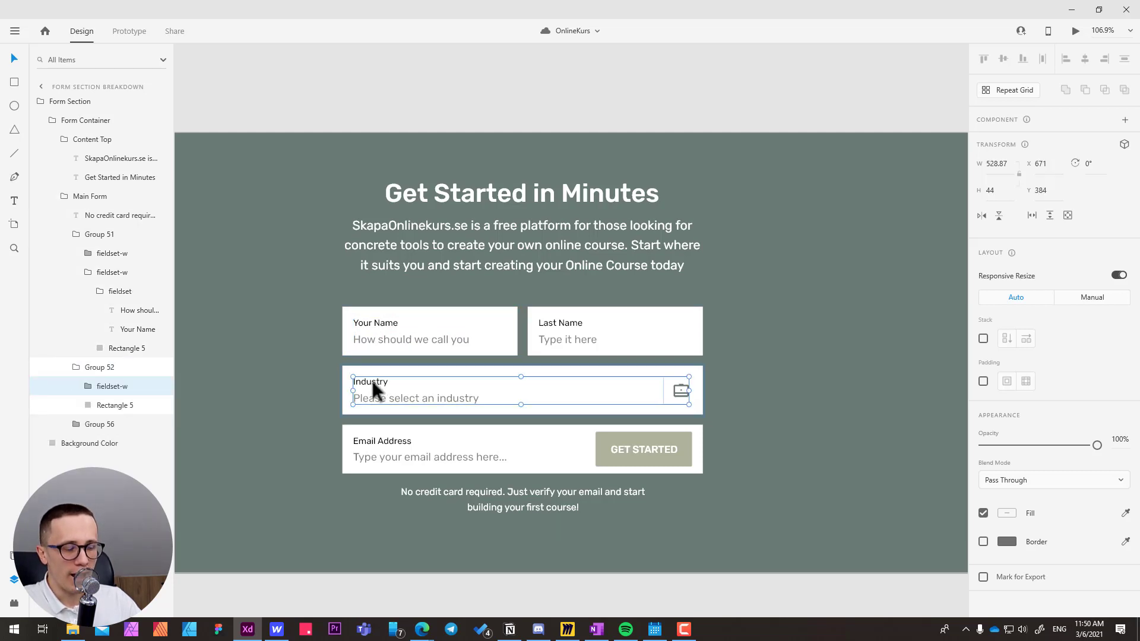
pyautogui.doubleClick(372, 381)
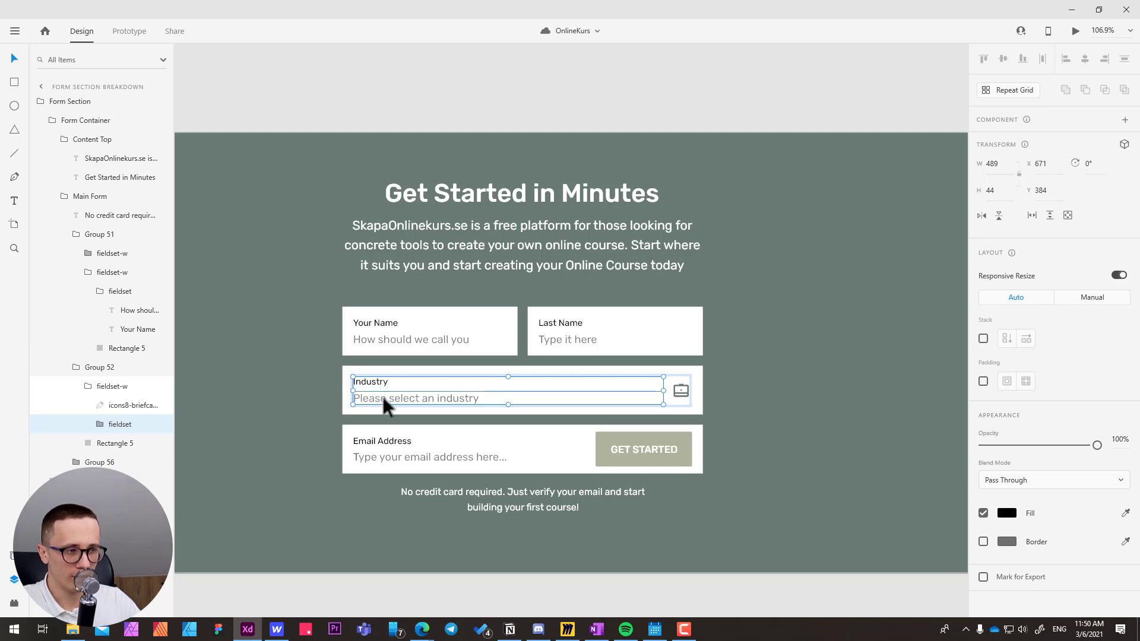
pyautogui.doubleClick(383, 401)
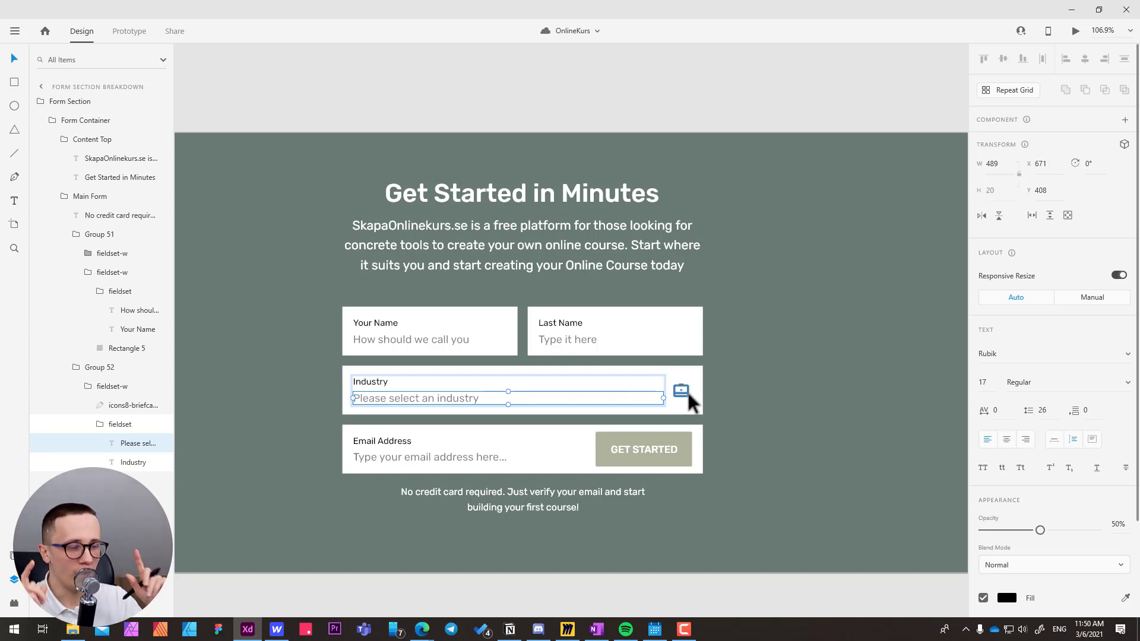
pyautogui.click(350, 368)
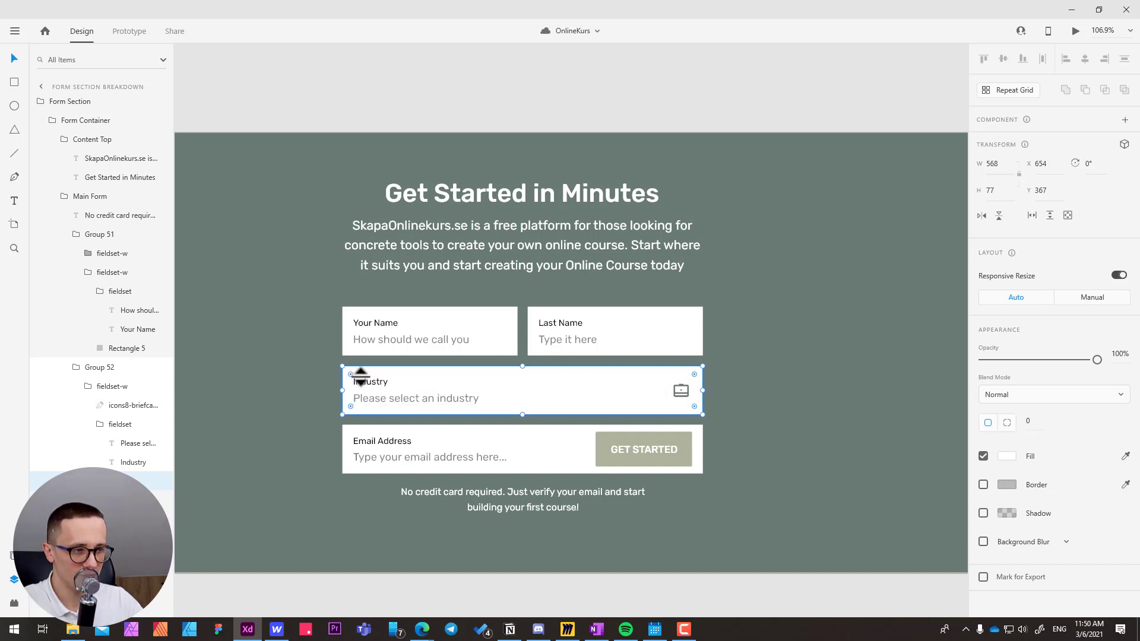
pyautogui.doubleClick(373, 381)
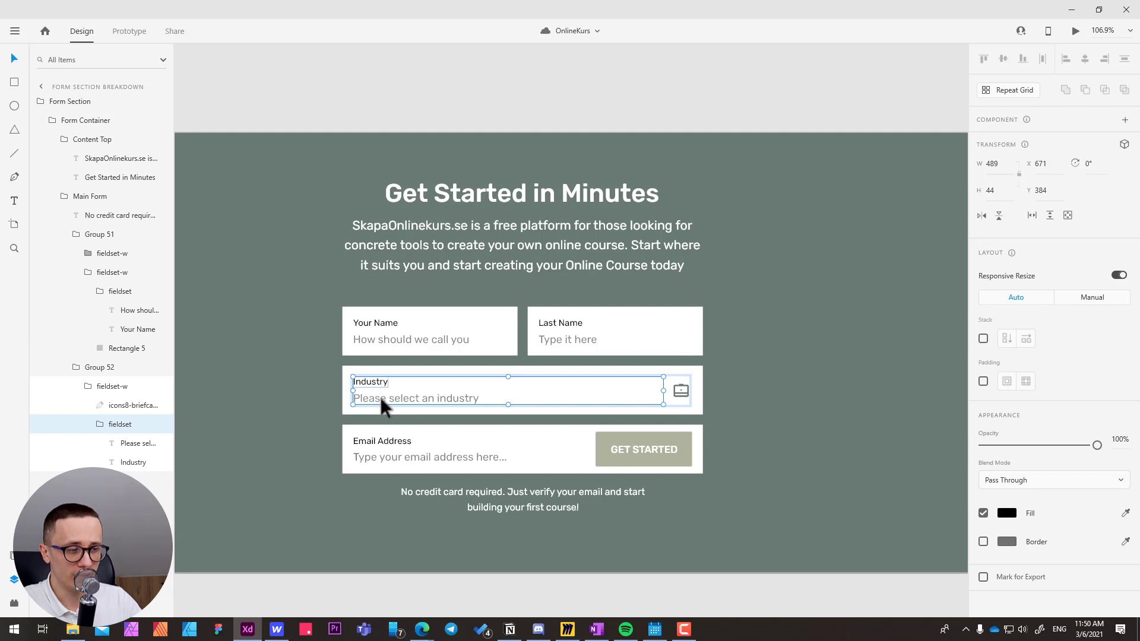
pyautogui.doubleClick(381, 398)
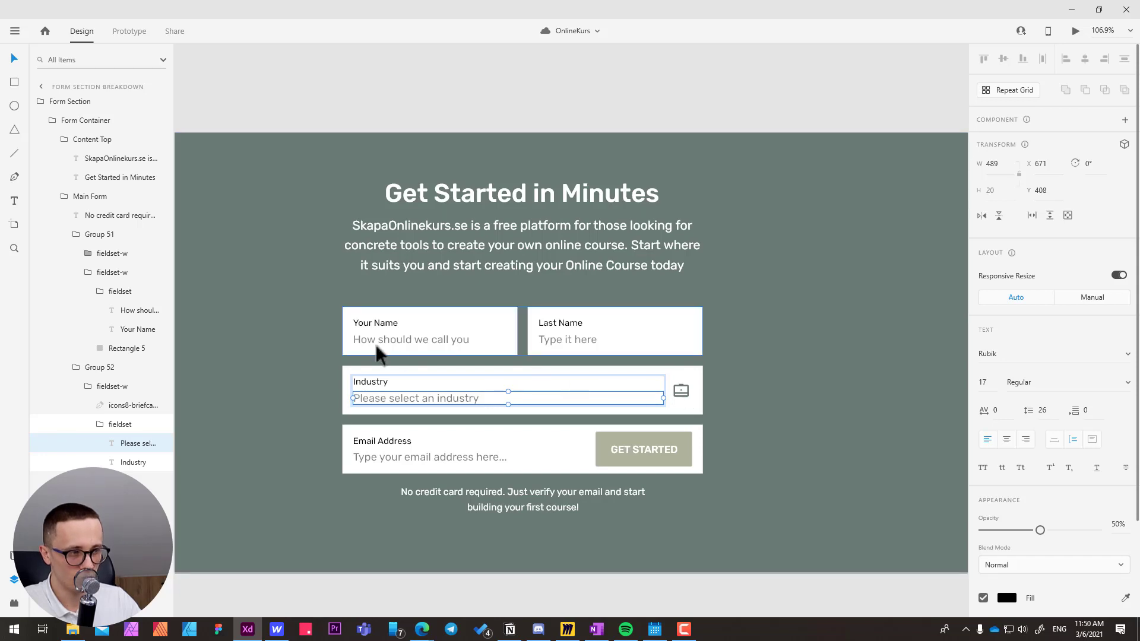
# Switch back to Webflow, add a Div Block inside fieldset-w and create the class field on it.
pyautogui.hotkey('alt', 'Tab')
pyautogui.click(427, 464)
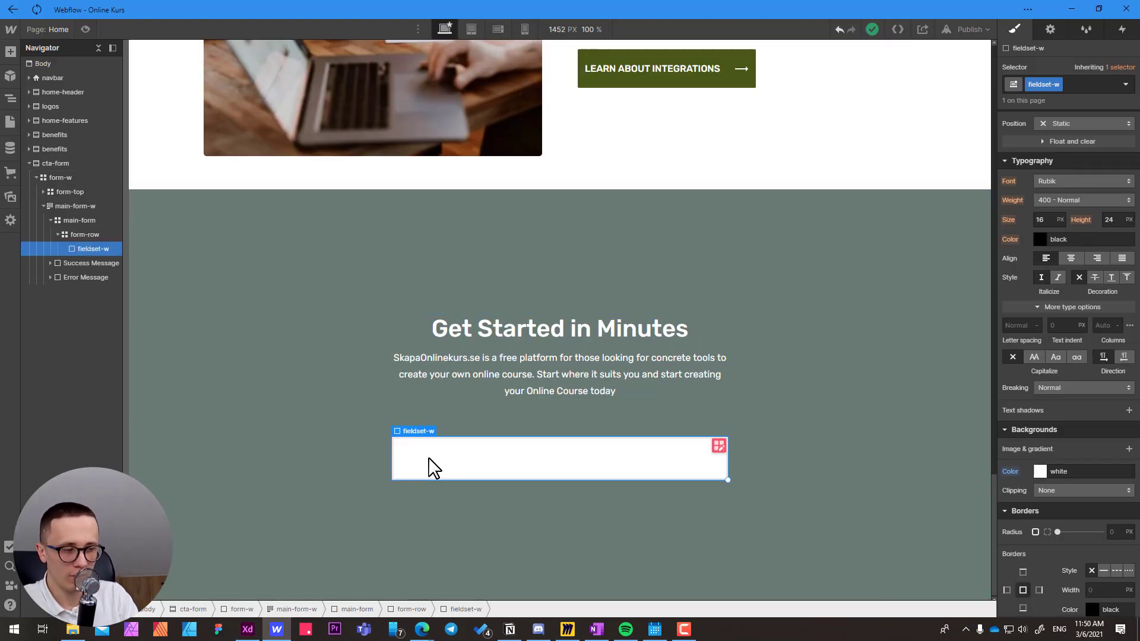
pyautogui.hotkey('ctrl', 'e')
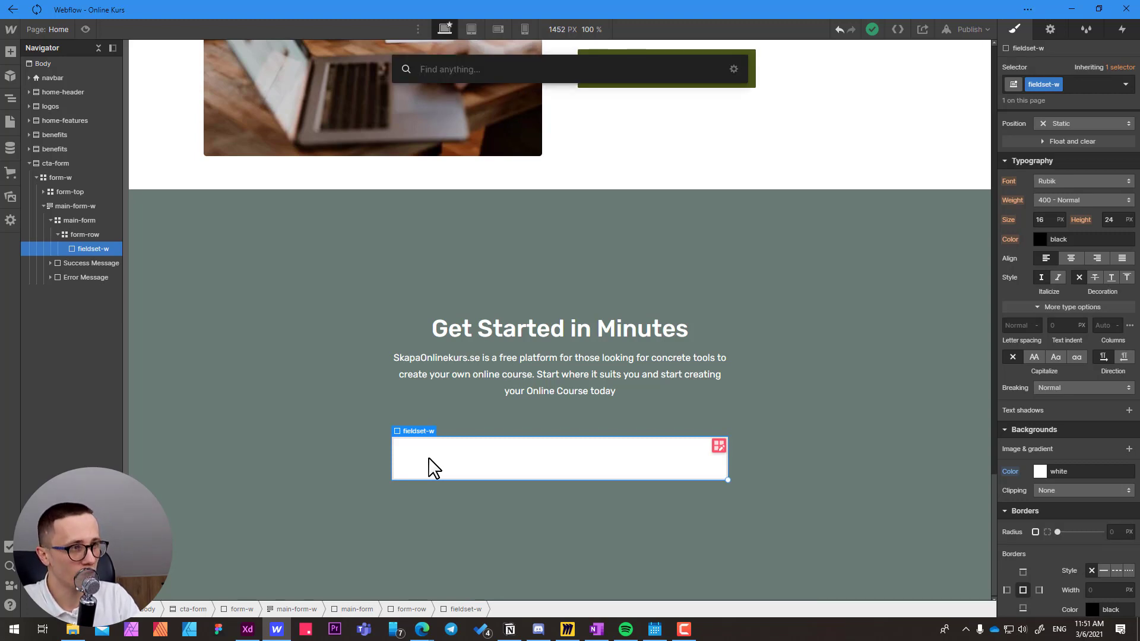
pyautogui.write('div')
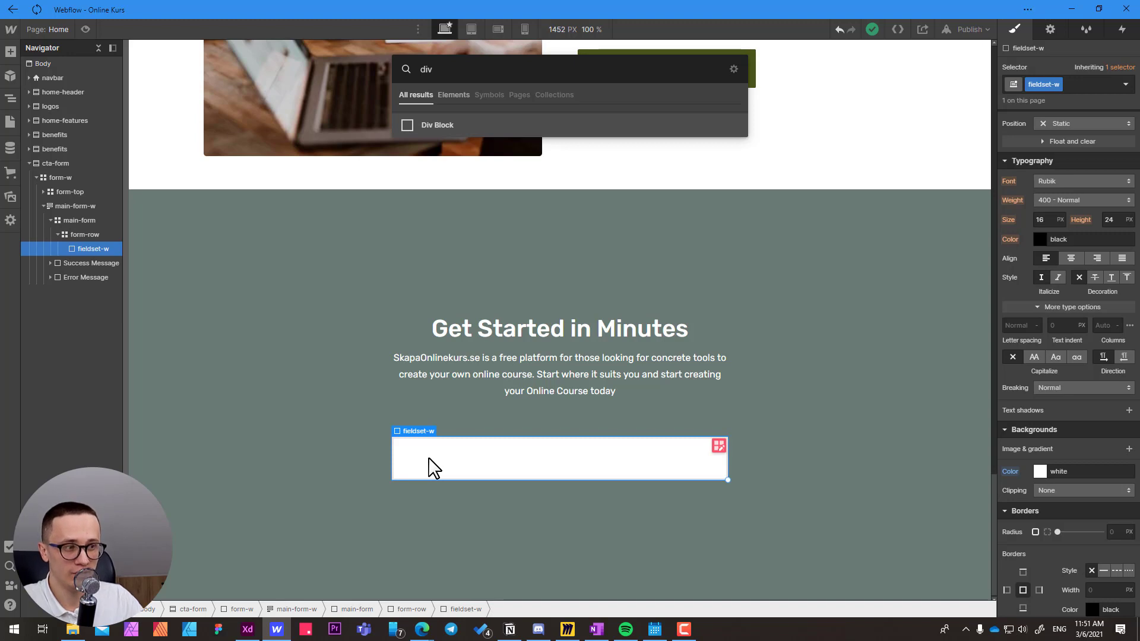
pyautogui.press('Return')
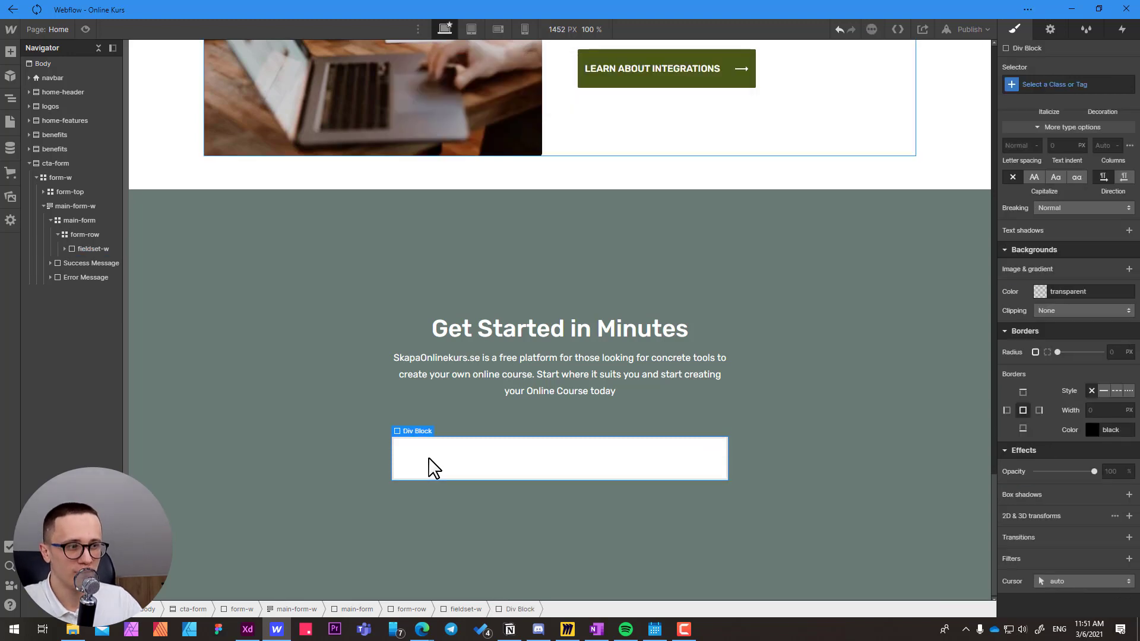
pyautogui.click(1044, 84)
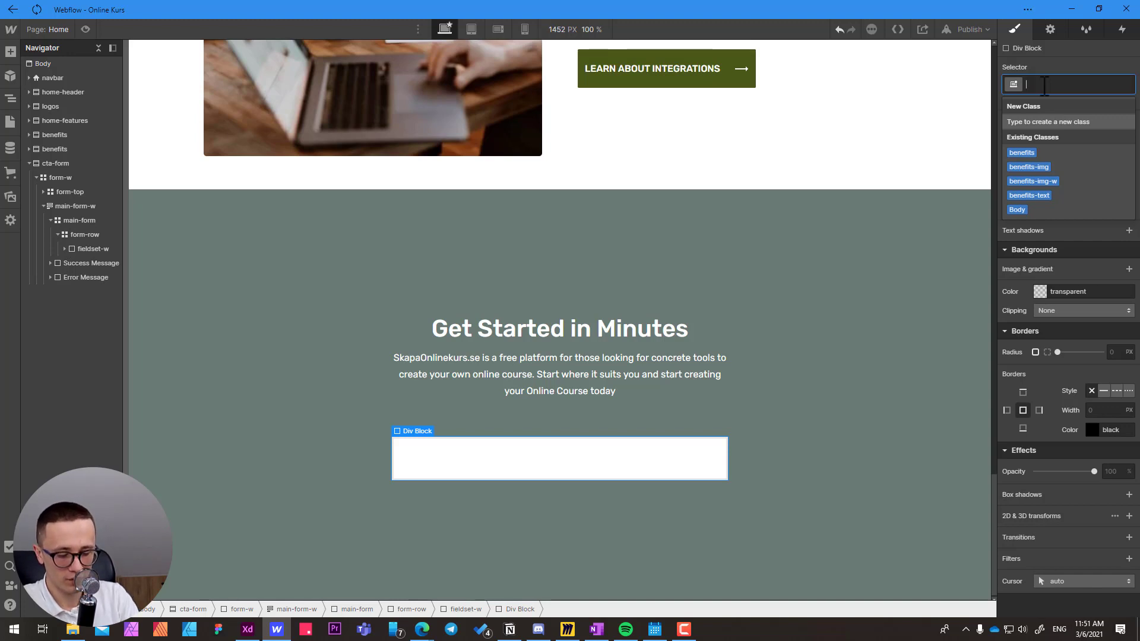
pyautogui.write('field')
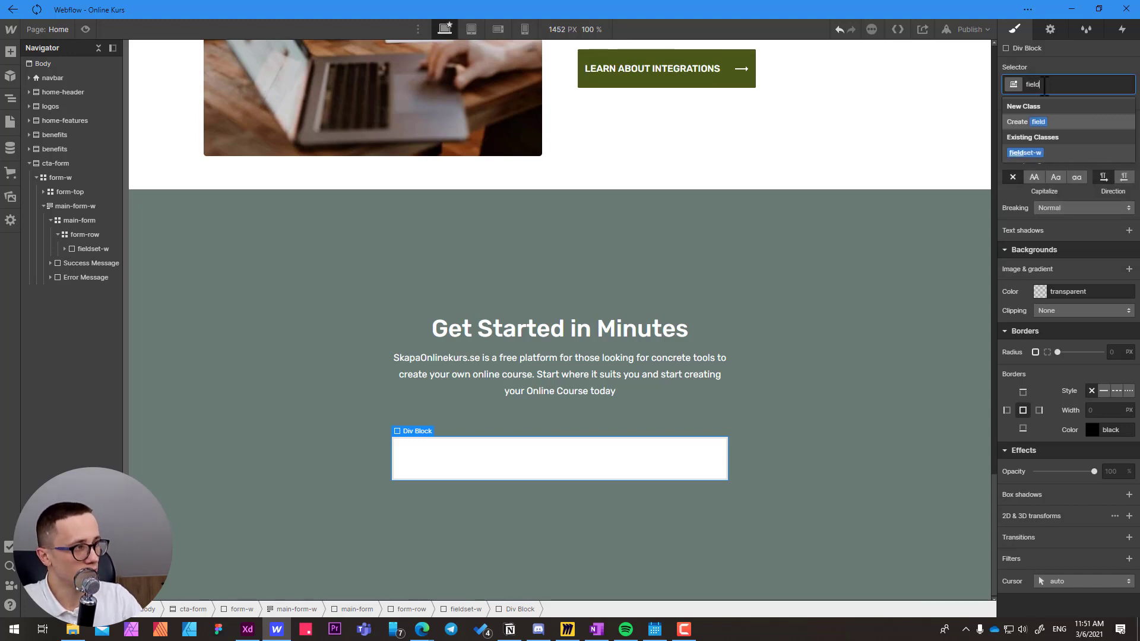
pyautogui.press('Return')
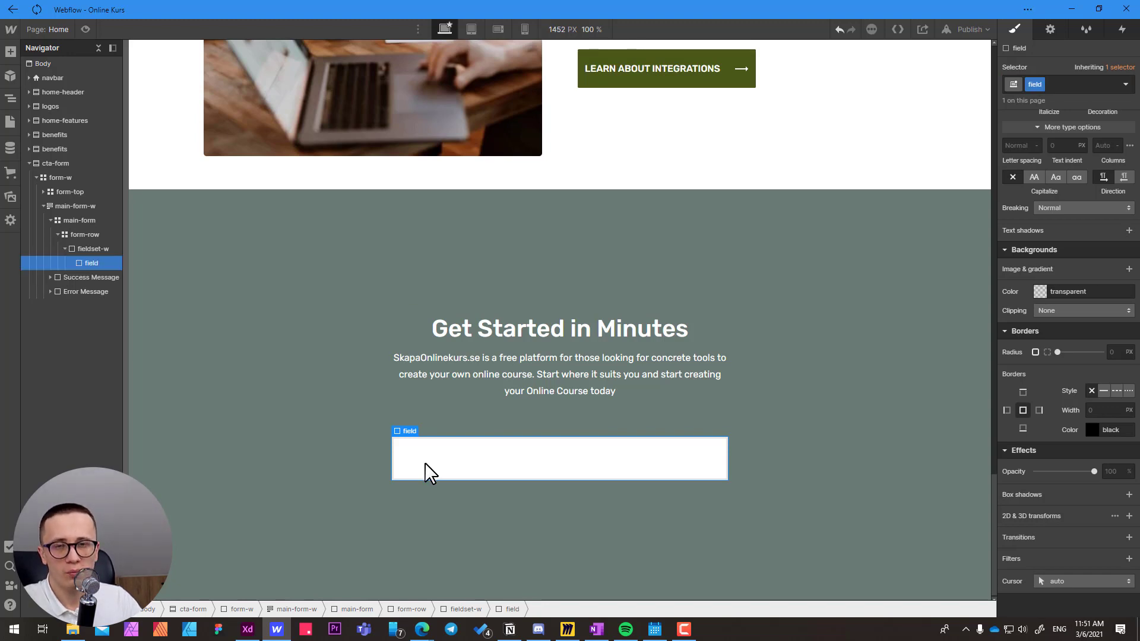
# Add a form Label inside the field div.
pyautogui.hotkey('ctrl', 'e')
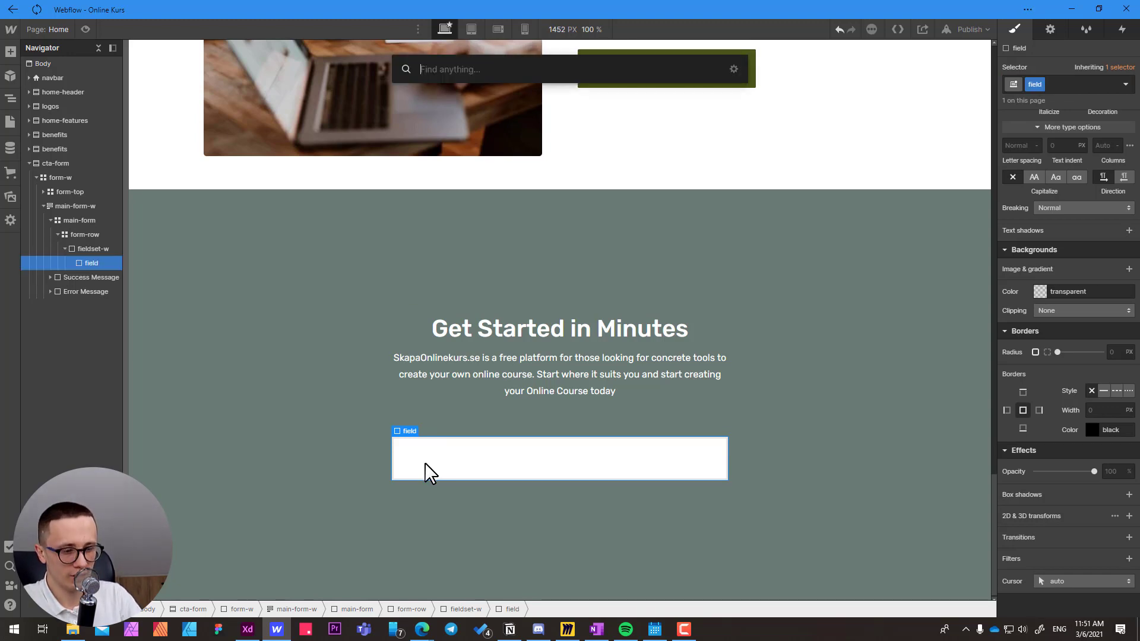
pyautogui.write('label')
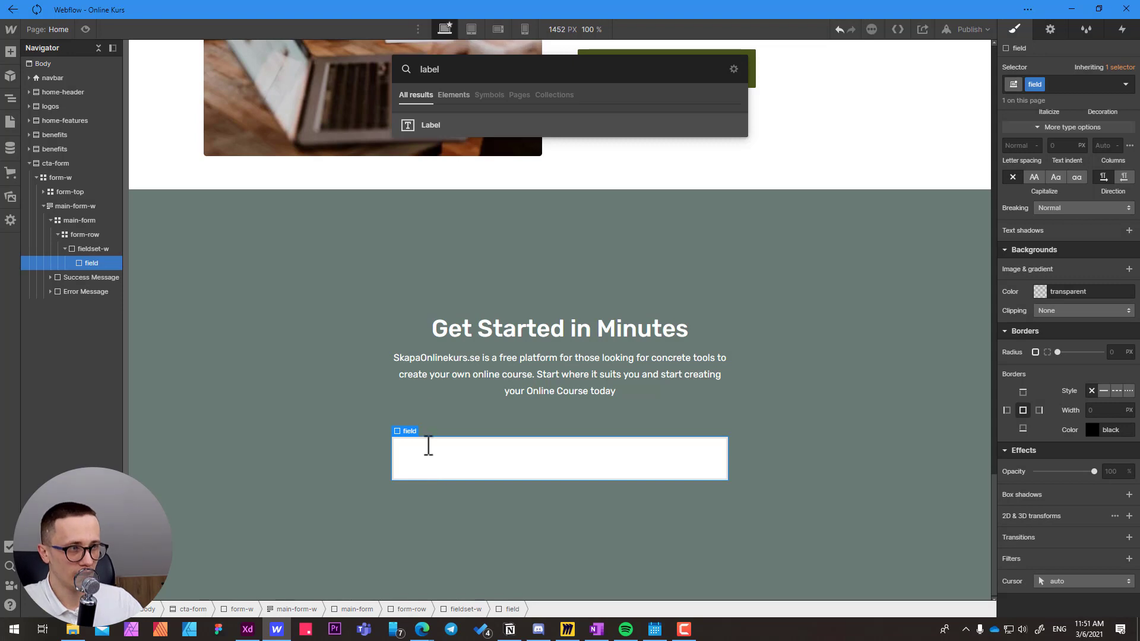
pyautogui.click(429, 125)
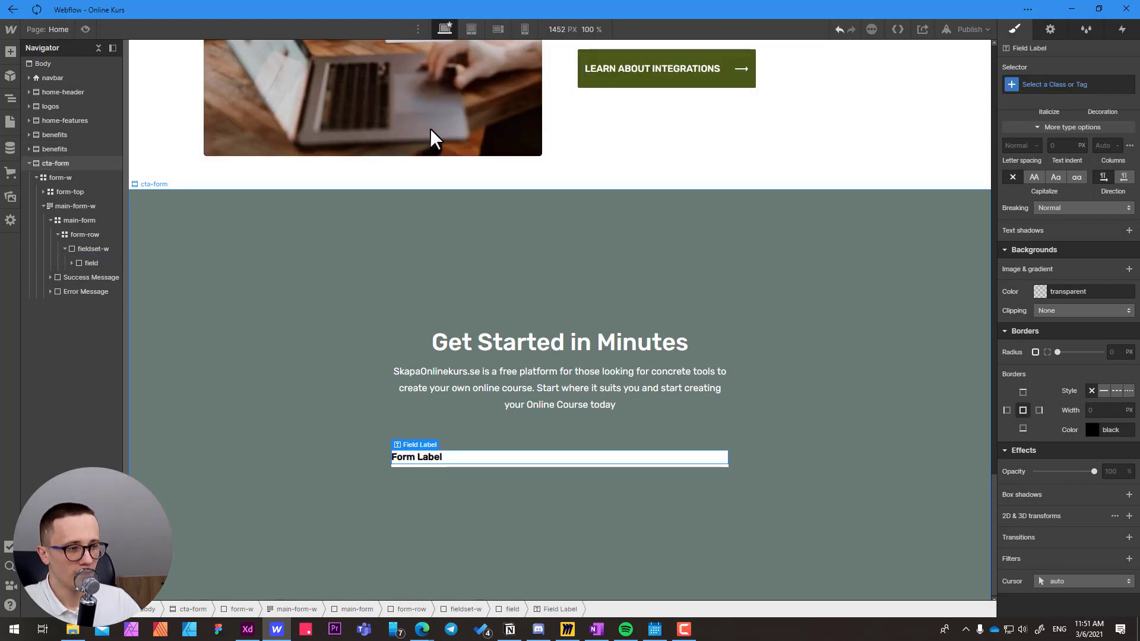
# Add a text Input inside the field div under the Form Label, keeping its default input settings.
pyautogui.click(510, 612)
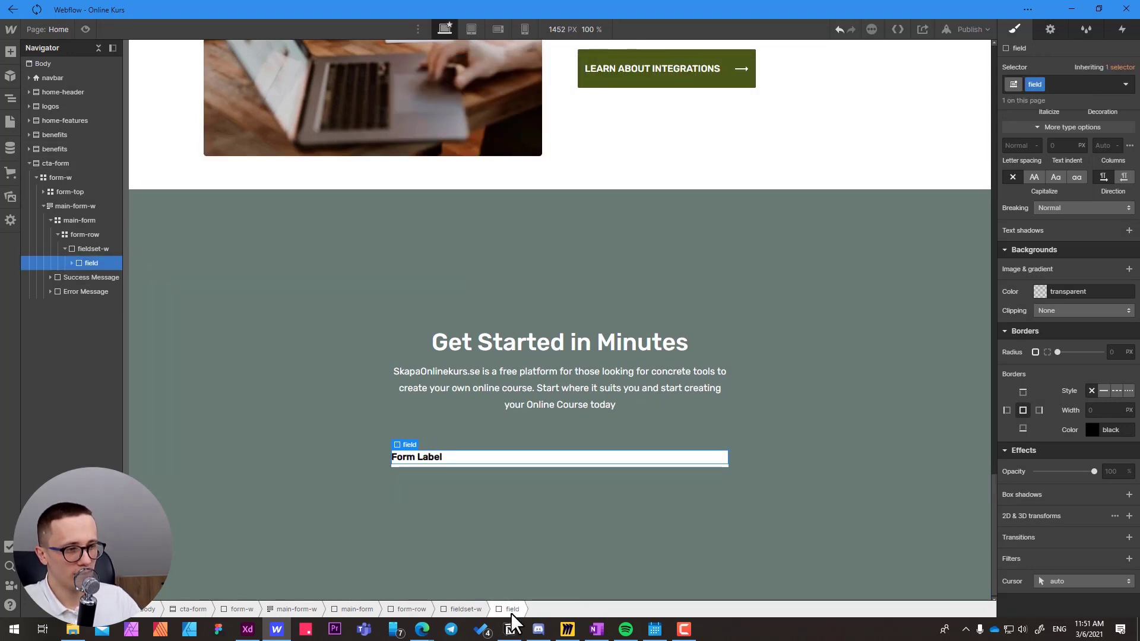
pyautogui.hotkey('ctrl', 'e')
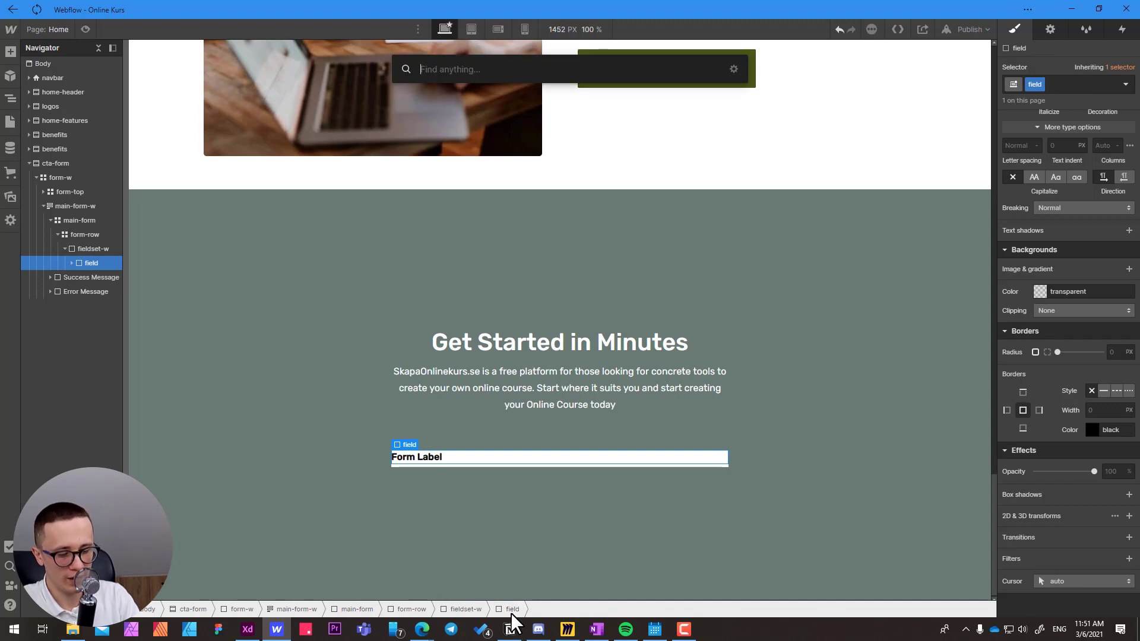
pyautogui.write('in')
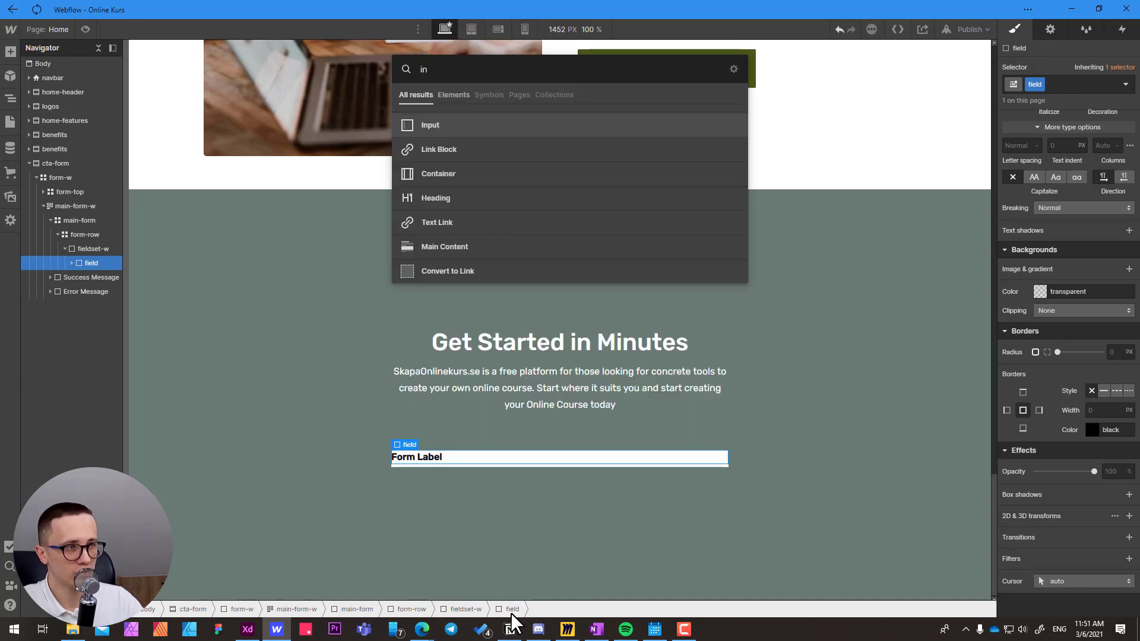
pyautogui.click(432, 126)
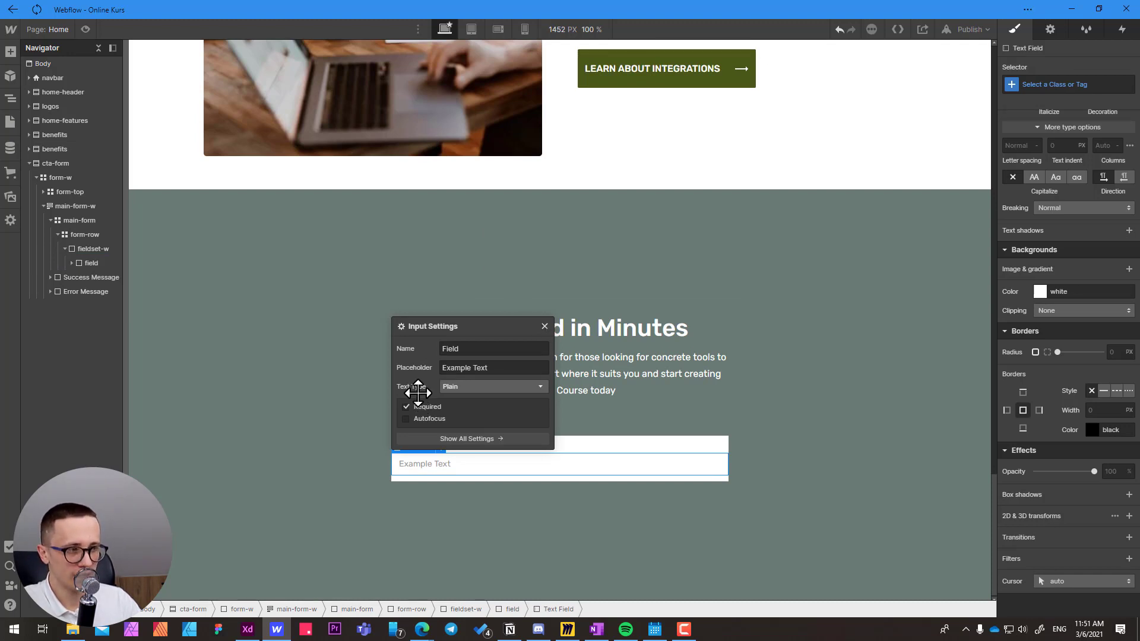
pyautogui.click(545, 326)
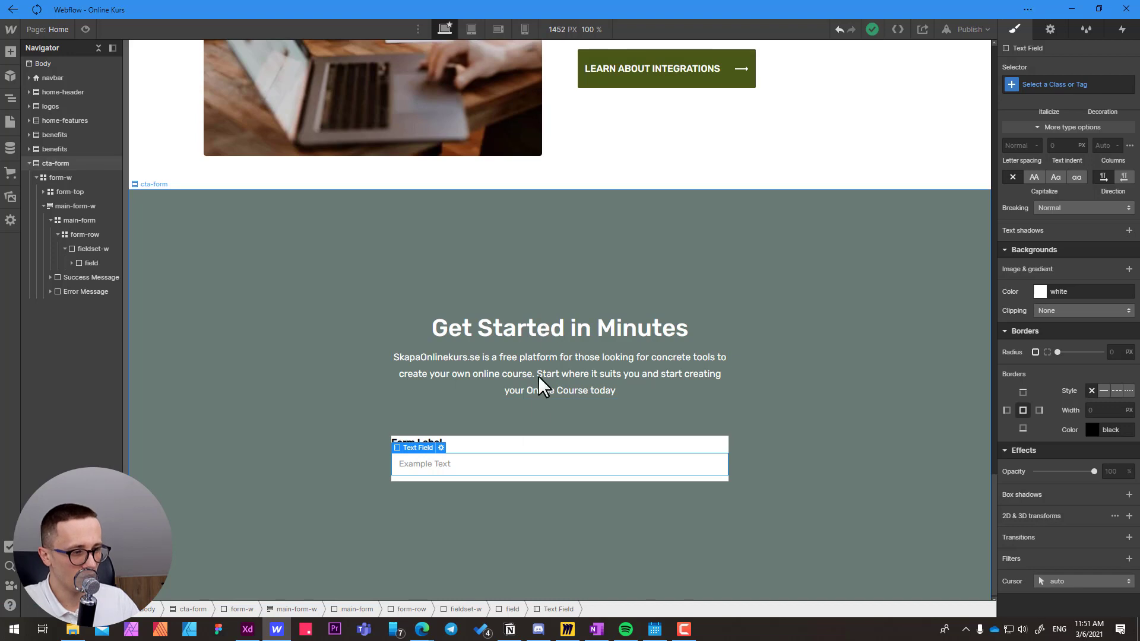
# Give fieldset-w a horizontal flex layout with stretch alignment and space-between justification.
pyautogui.click(512, 610)
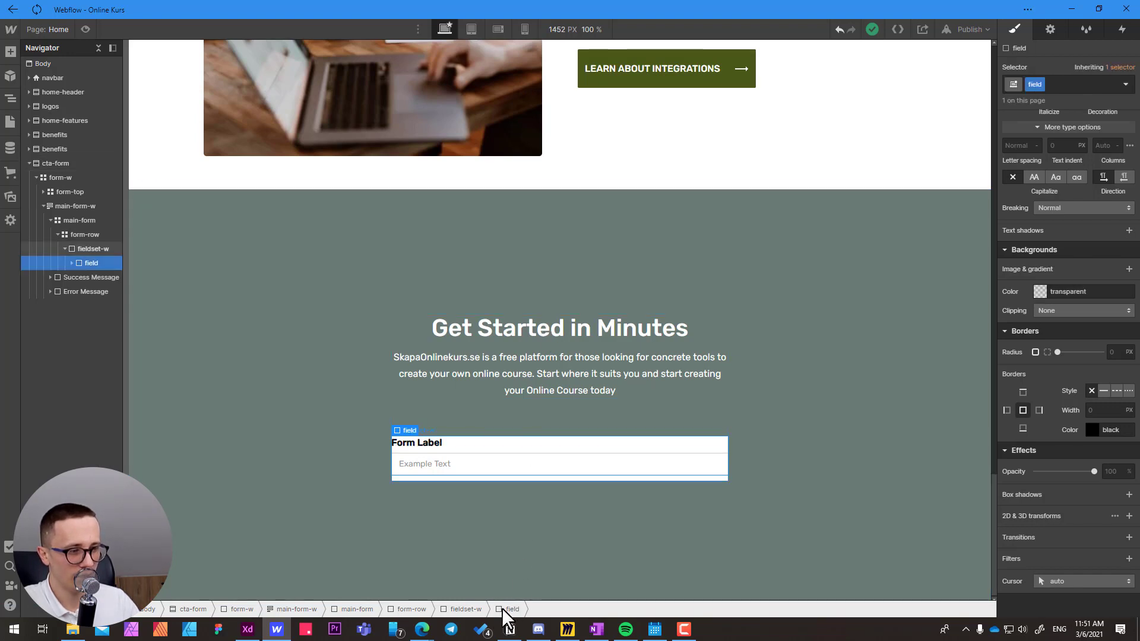
pyautogui.click(468, 611)
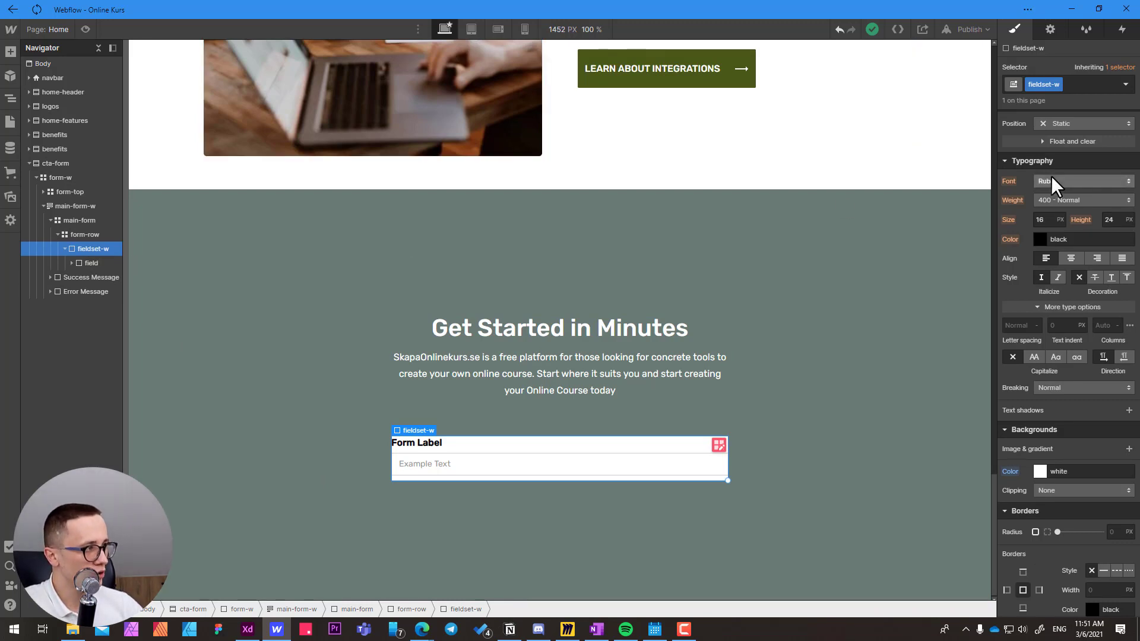
pyautogui.scroll(8, 1051, 176)
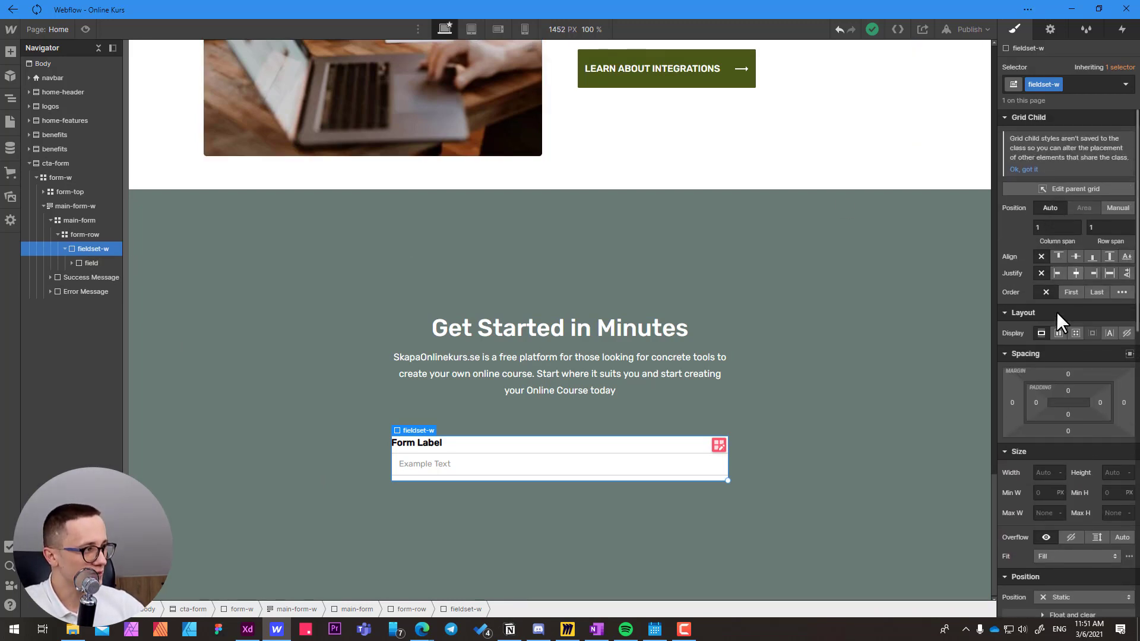
pyautogui.click(1058, 334)
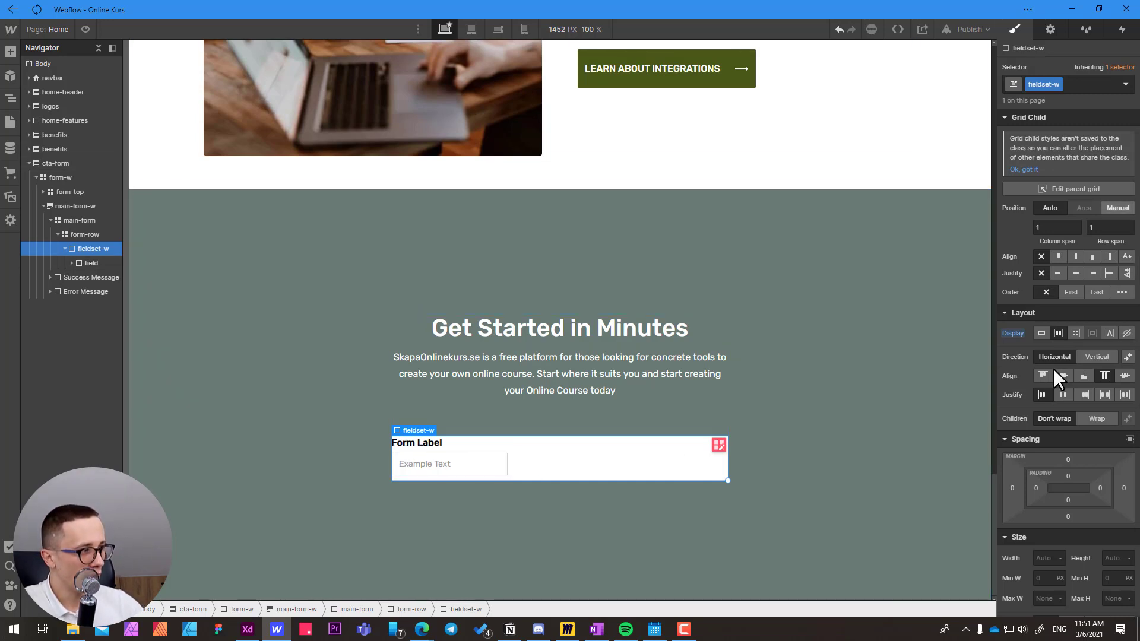
pyautogui.click(1107, 378)
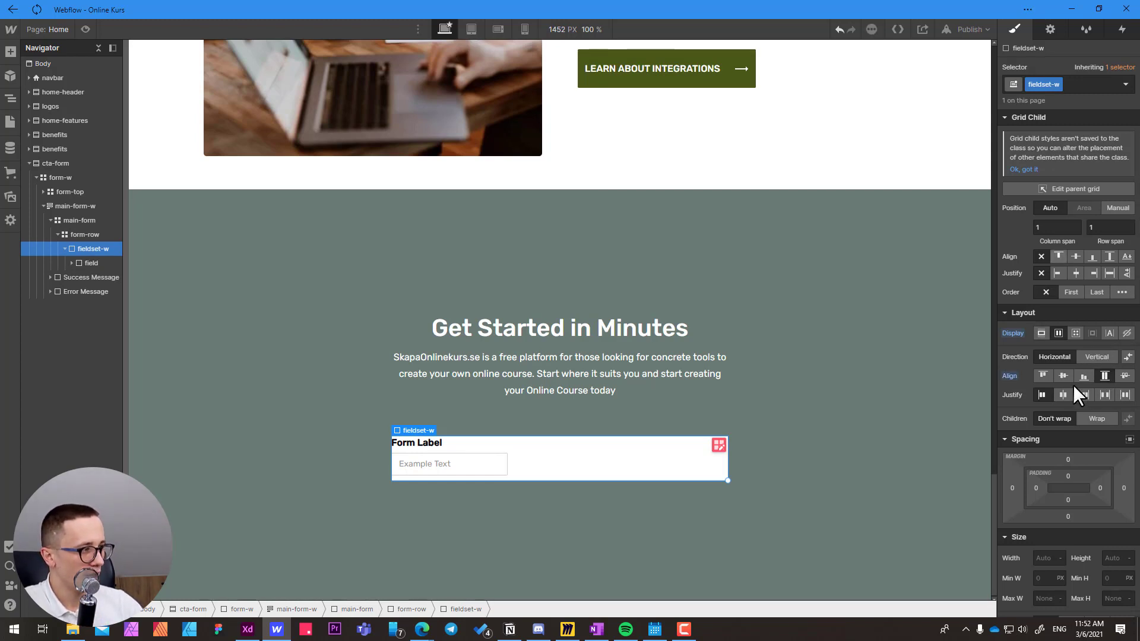
pyautogui.click(1106, 394)
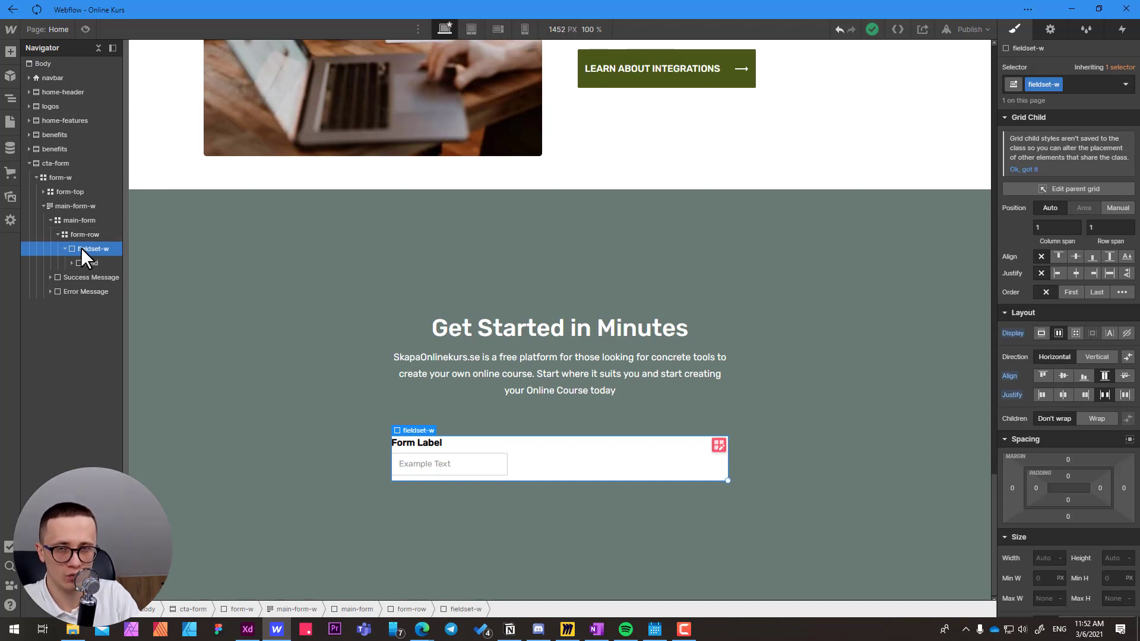
# Add a Form Button inside fieldset-w, beside the field block, keeping its default Submit text.
pyautogui.hotkey('ctrl', 'k')
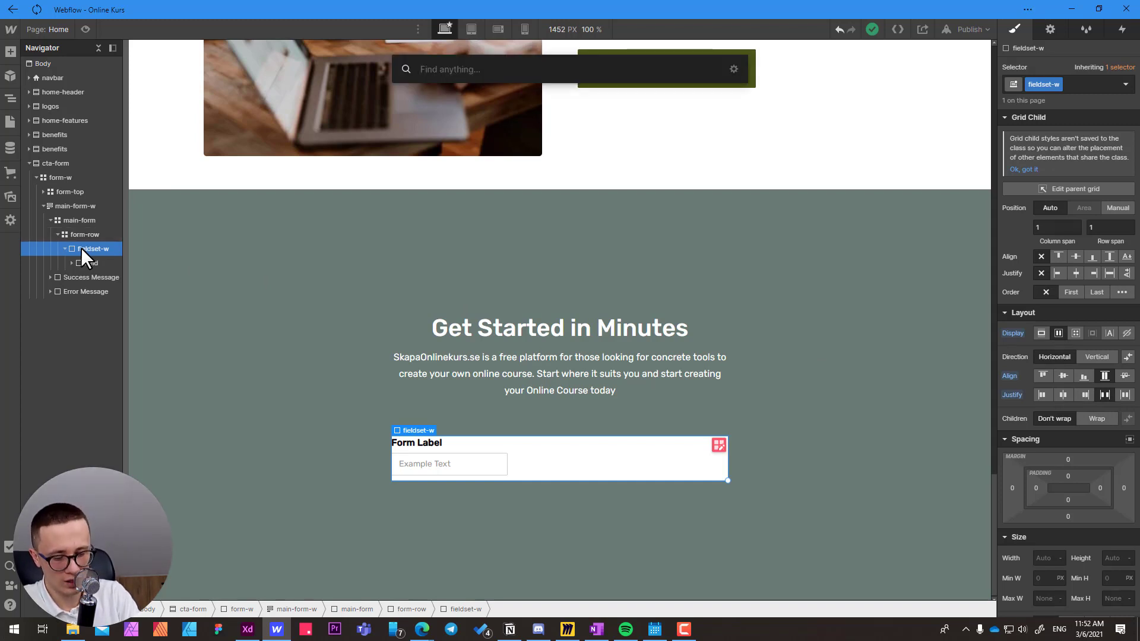
pyautogui.write('sub')
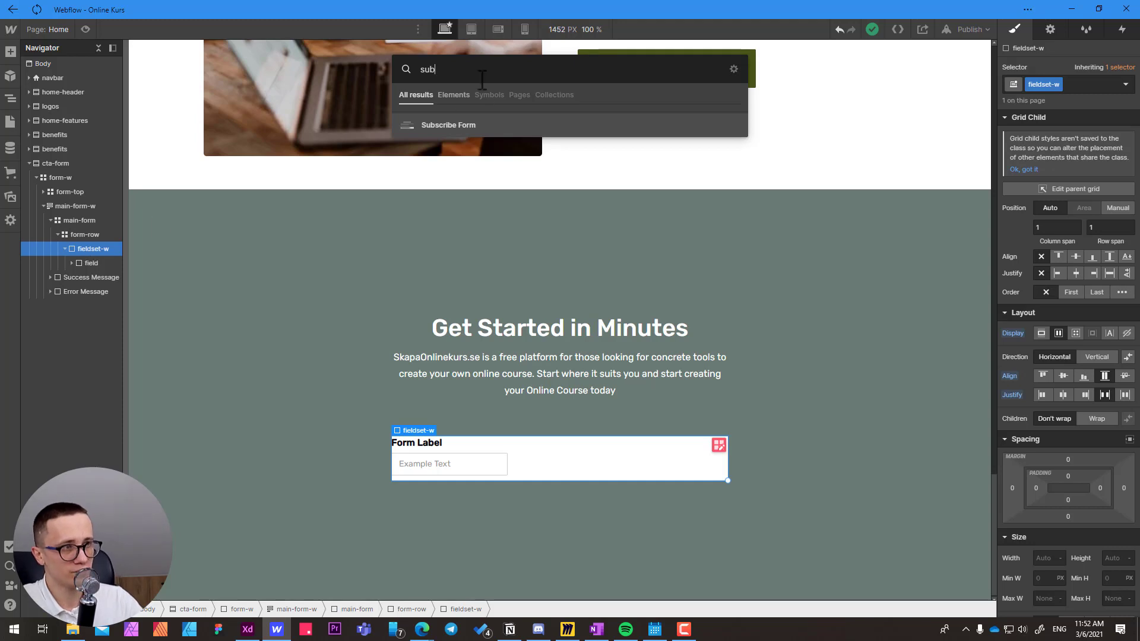
pyautogui.press('BackSpace')
pyautogui.press('BackSpace')
pyautogui.press('BackSpace')
pyautogui.write('but')
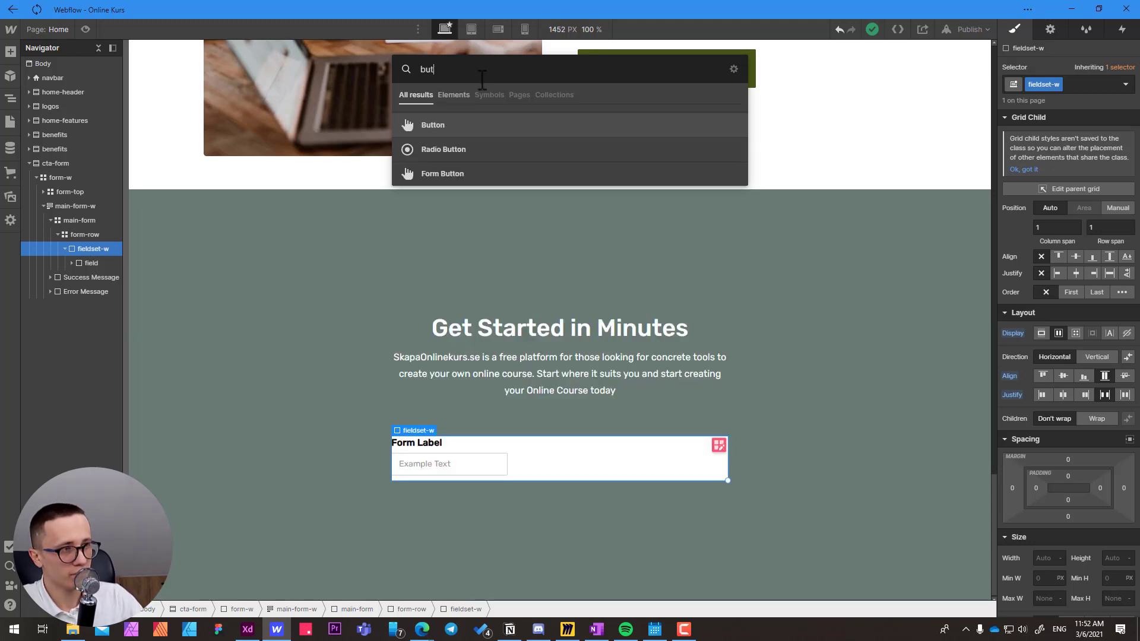
pyautogui.click(441, 176)
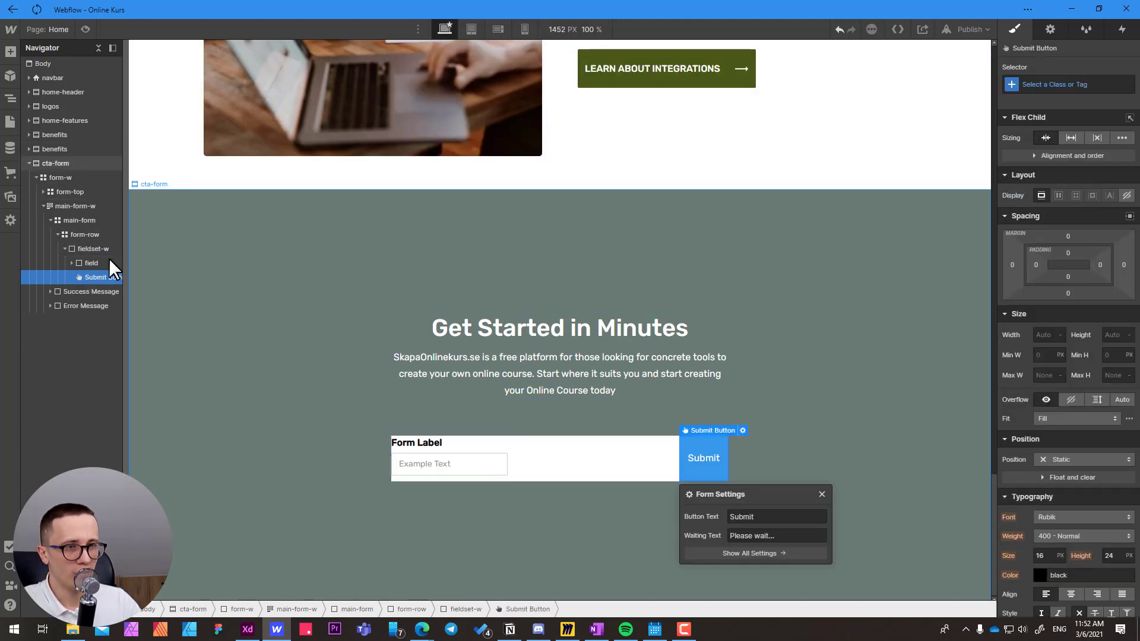
# Set the field block's flex child sizing to grow if possible within fieldset-w.
pyautogui.click(89, 263)
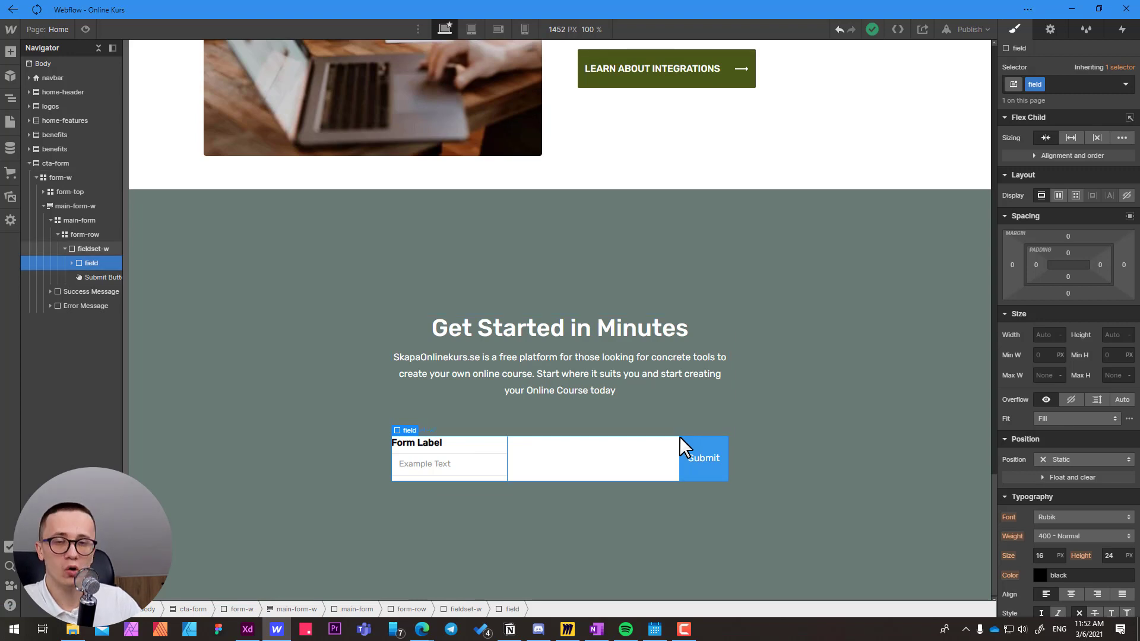
pyautogui.click(93, 250)
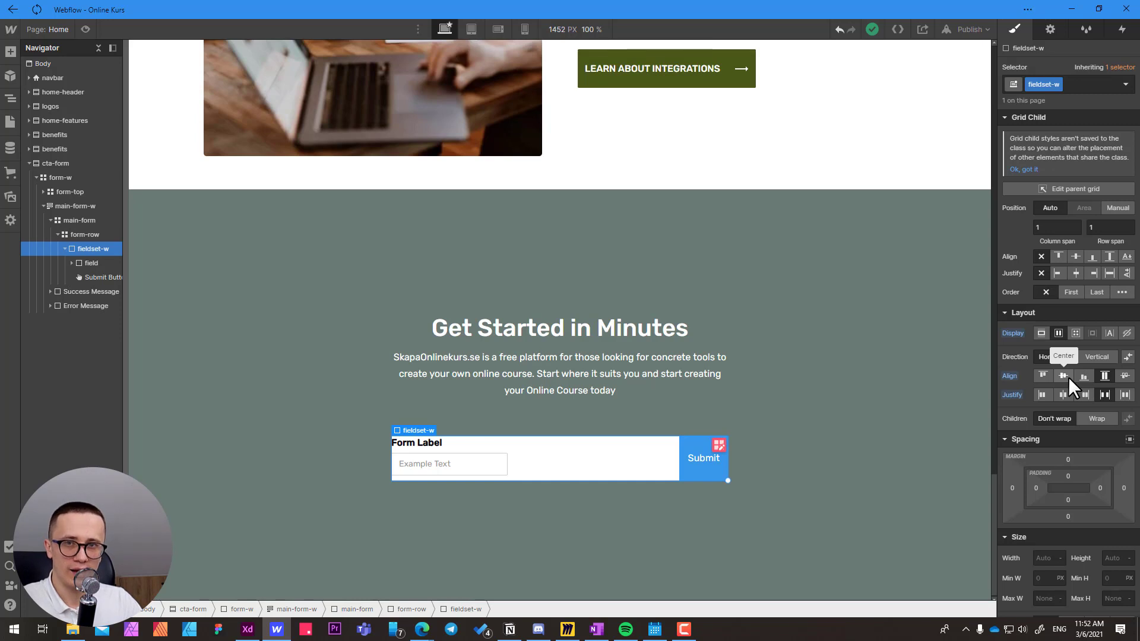
pyautogui.click(89, 263)
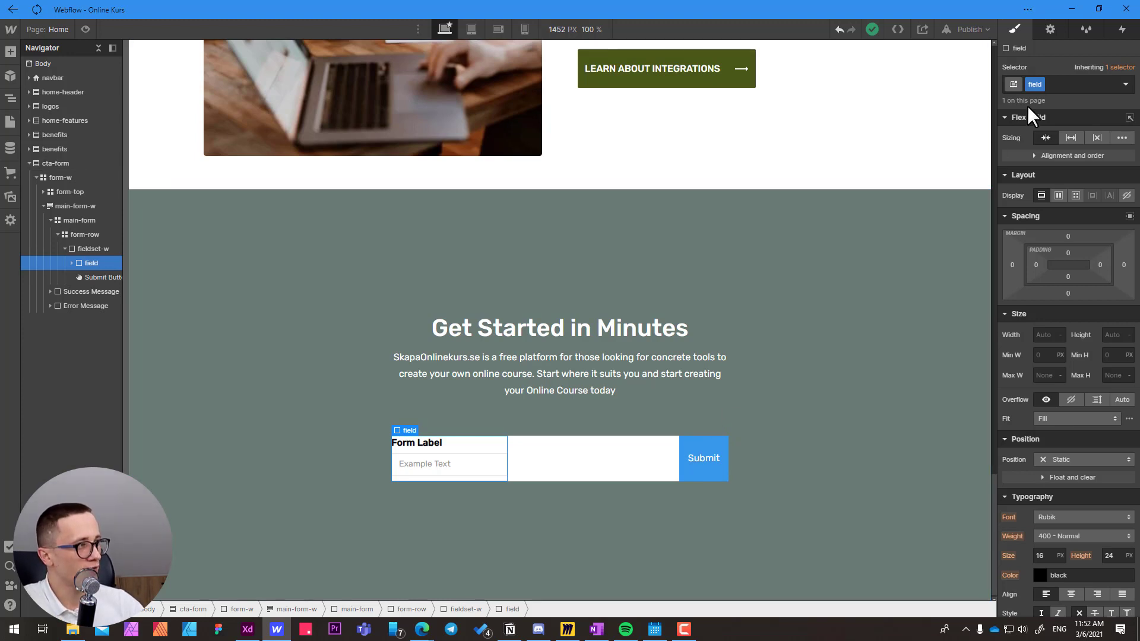
pyautogui.click(1071, 137)
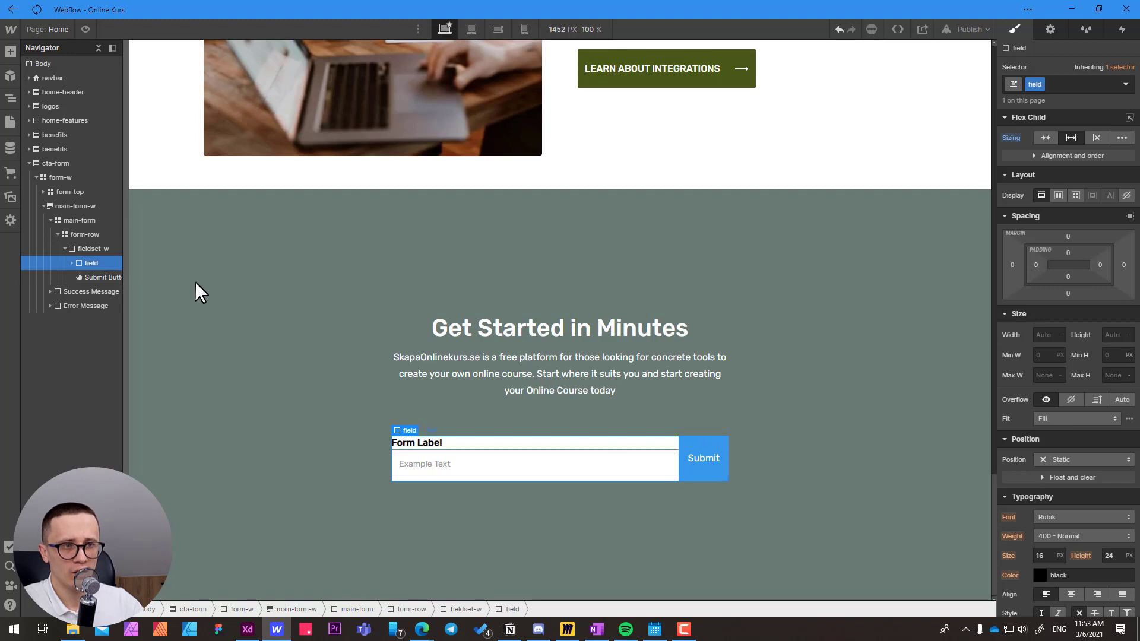
# Set the field block's right padding to 10 px.
pyautogui.click(89, 249)
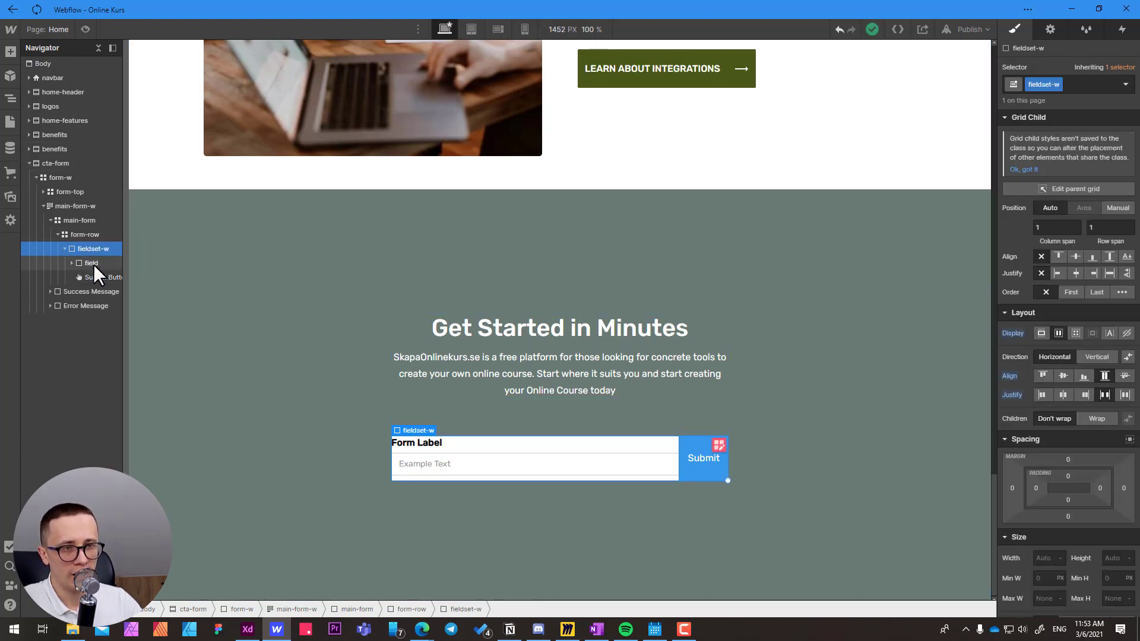
pyautogui.click(92, 263)
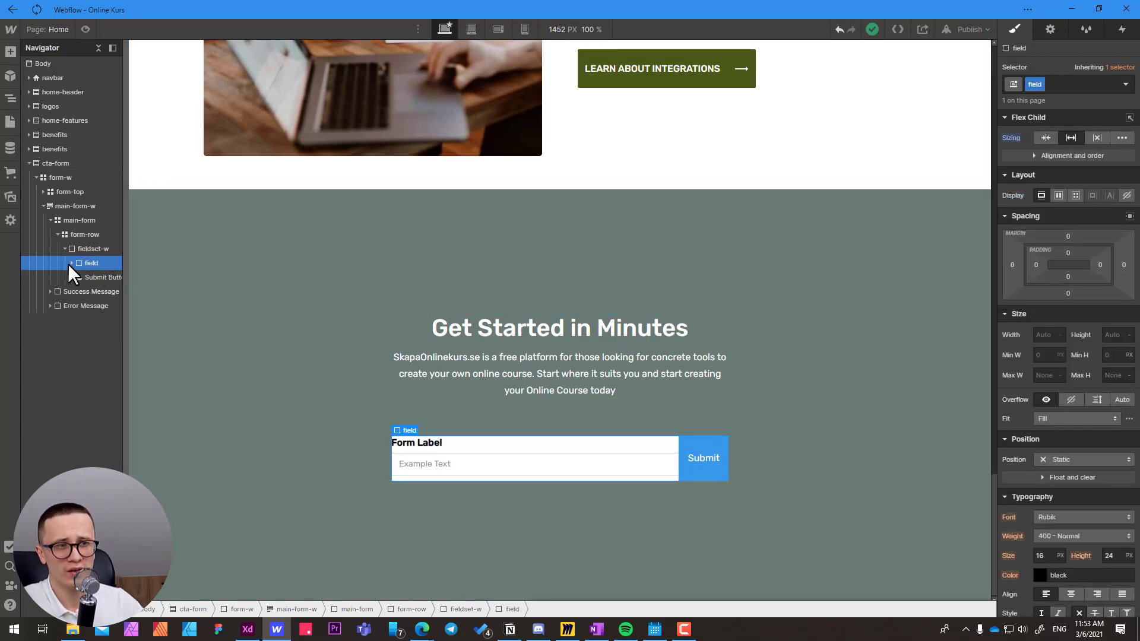
pyautogui.click(70, 264)
pyautogui.click(92, 288)
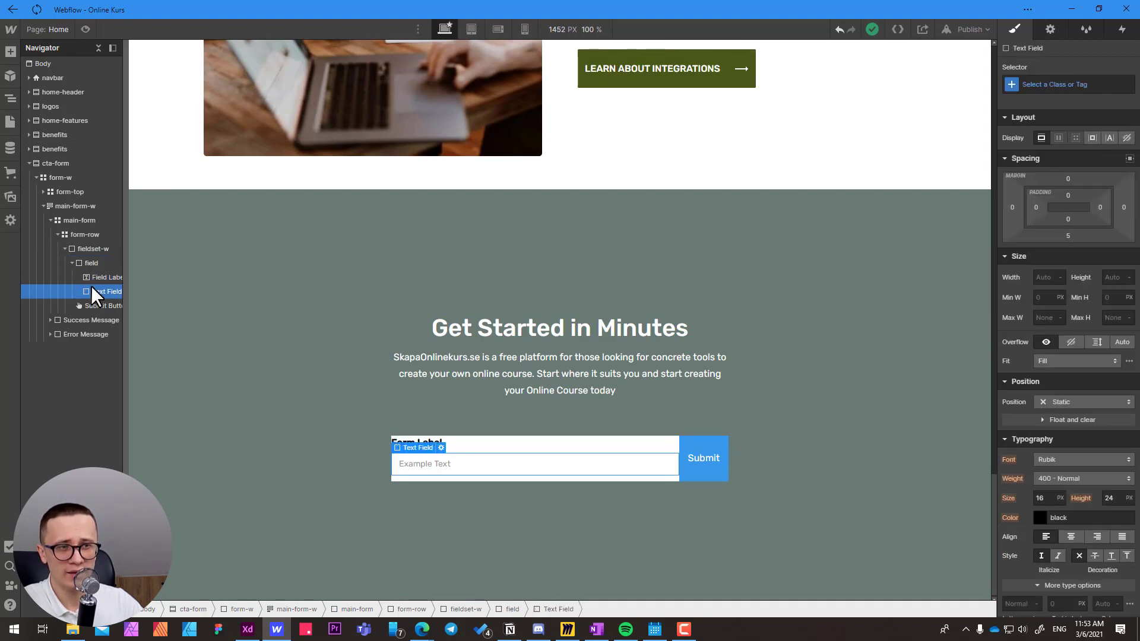
pyautogui.click(90, 263)
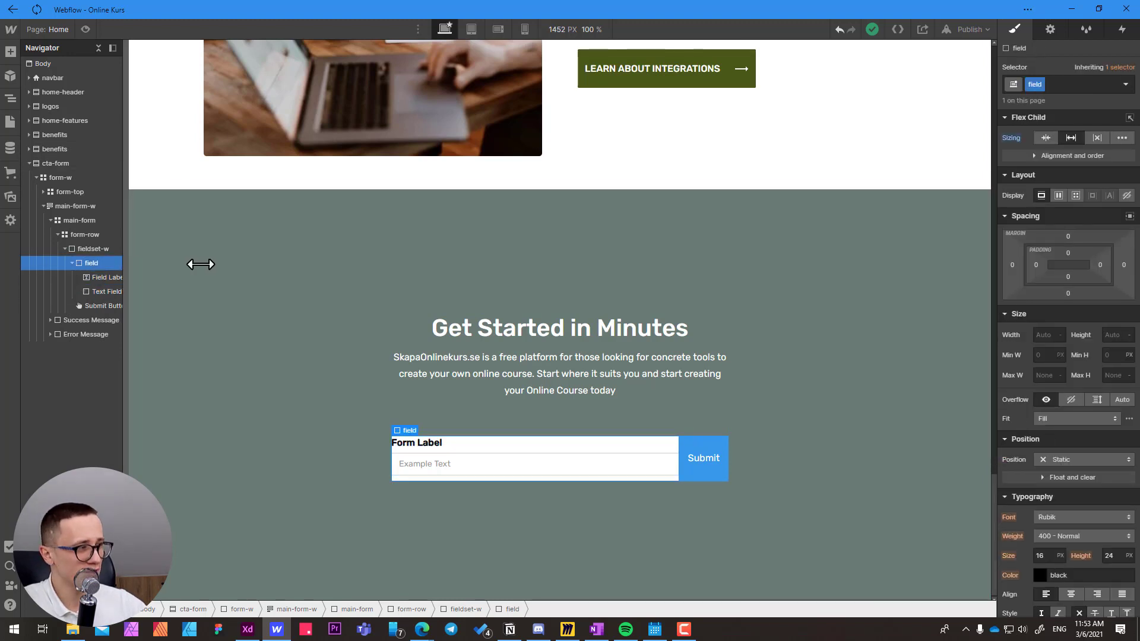
pyautogui.click(1101, 265)
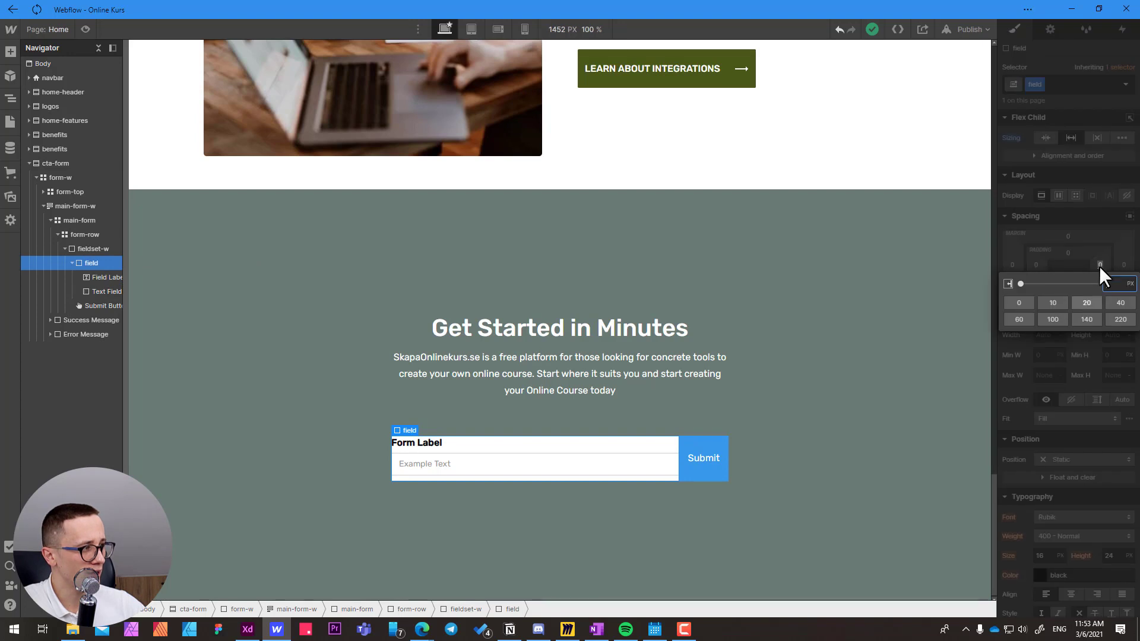
pyautogui.click(1060, 304)
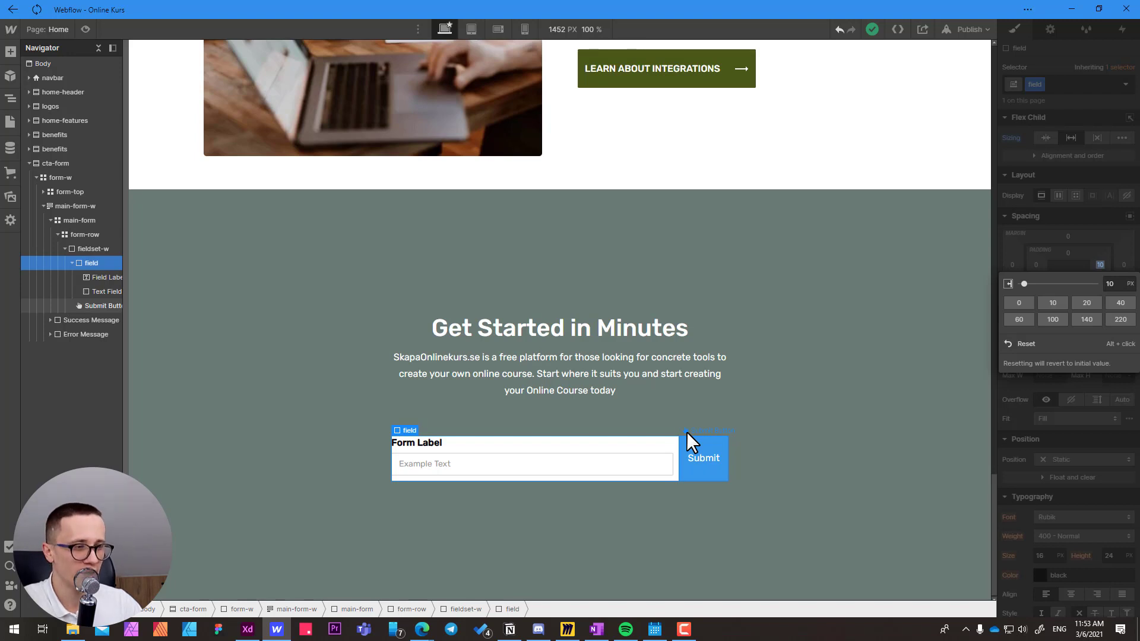
# Set the padding of fieldset-w to 9 px on all four sides.
pyautogui.click(88, 249)
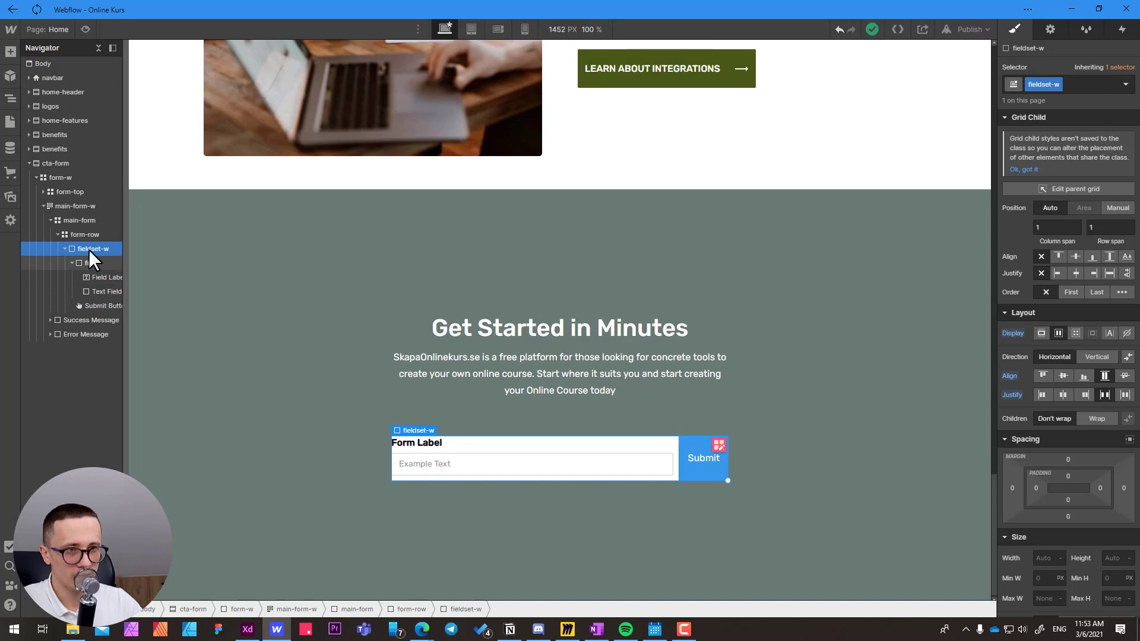
pyautogui.click(88, 262)
pyautogui.click(70, 263)
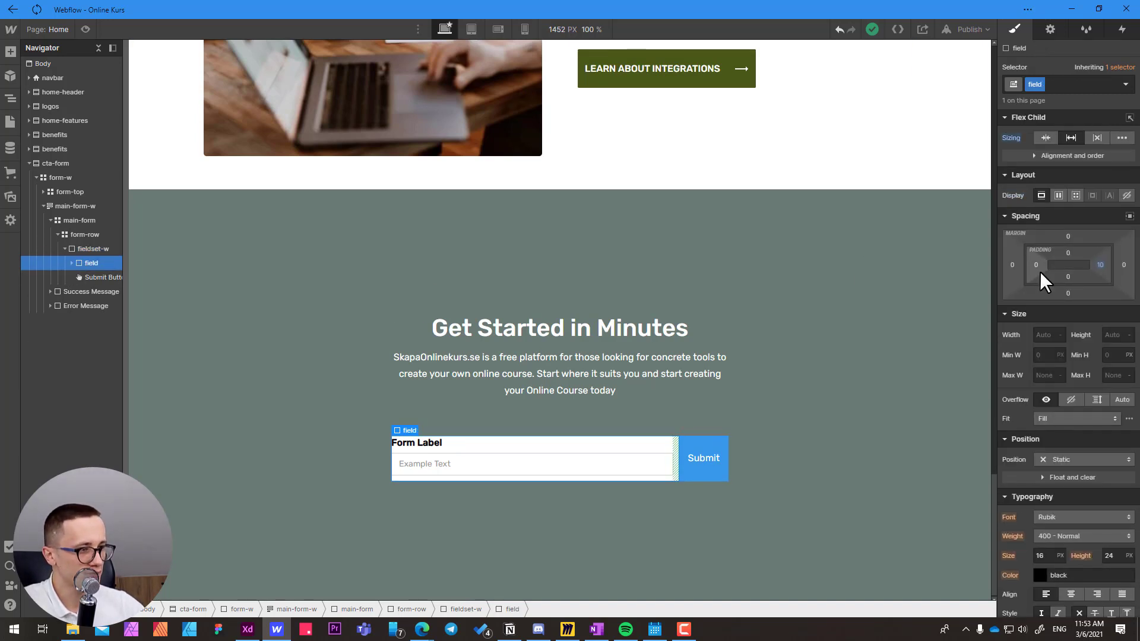
pyautogui.click(104, 249)
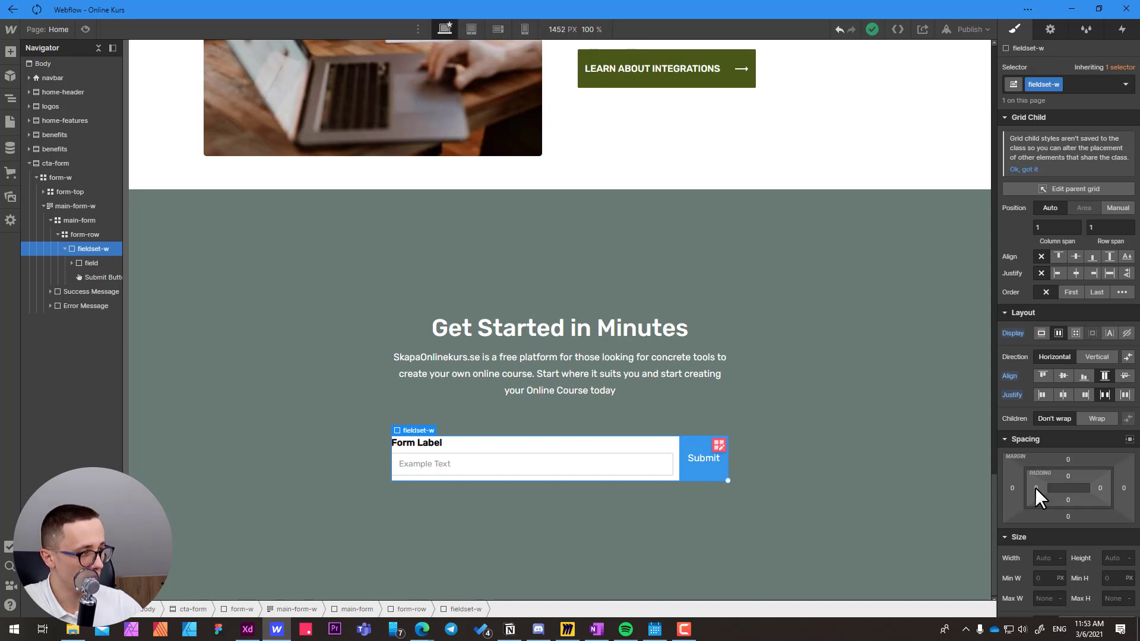
pyautogui.moveTo(1035, 487); pyautogui.dragTo(1041, 487)
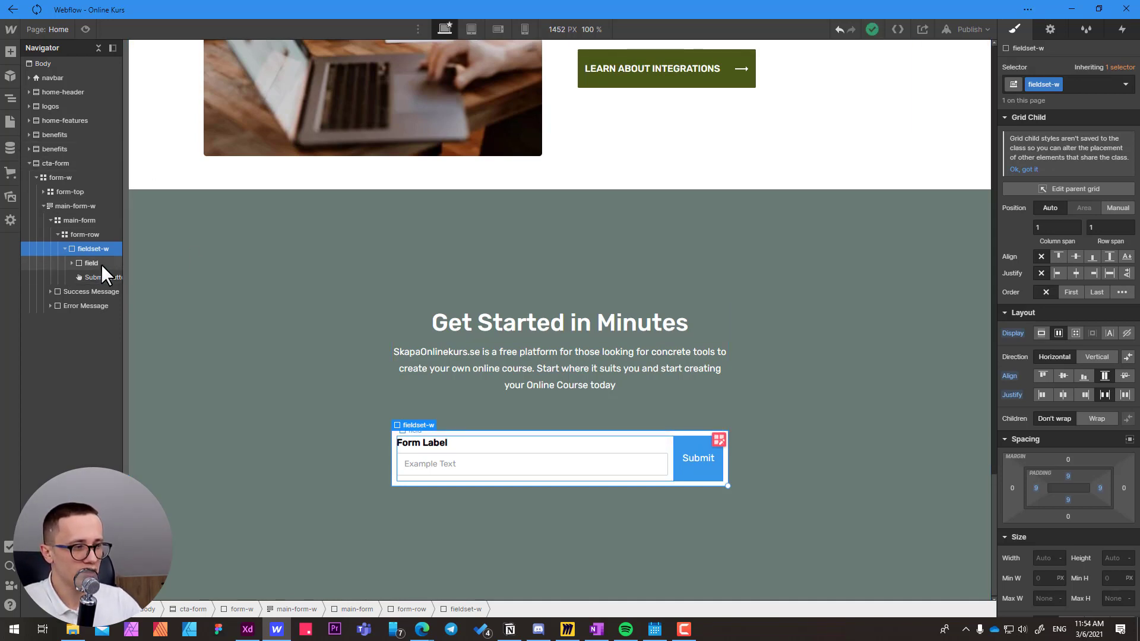
# Delete the Submit Button from fieldset-w.
pyautogui.click(682, 444)
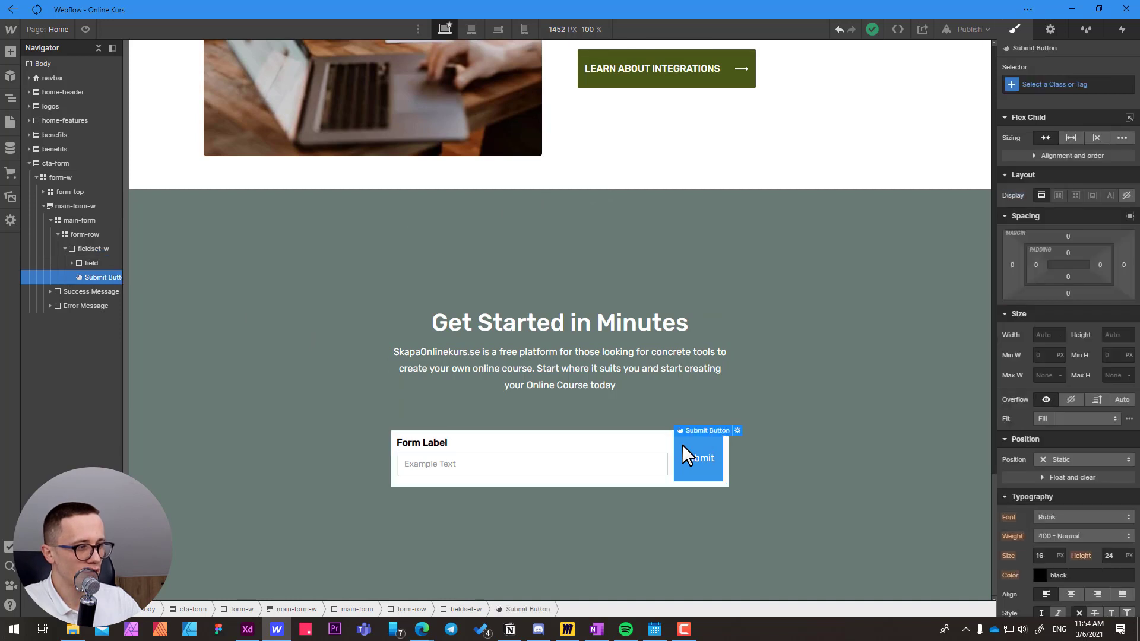
pyautogui.press('Delete')
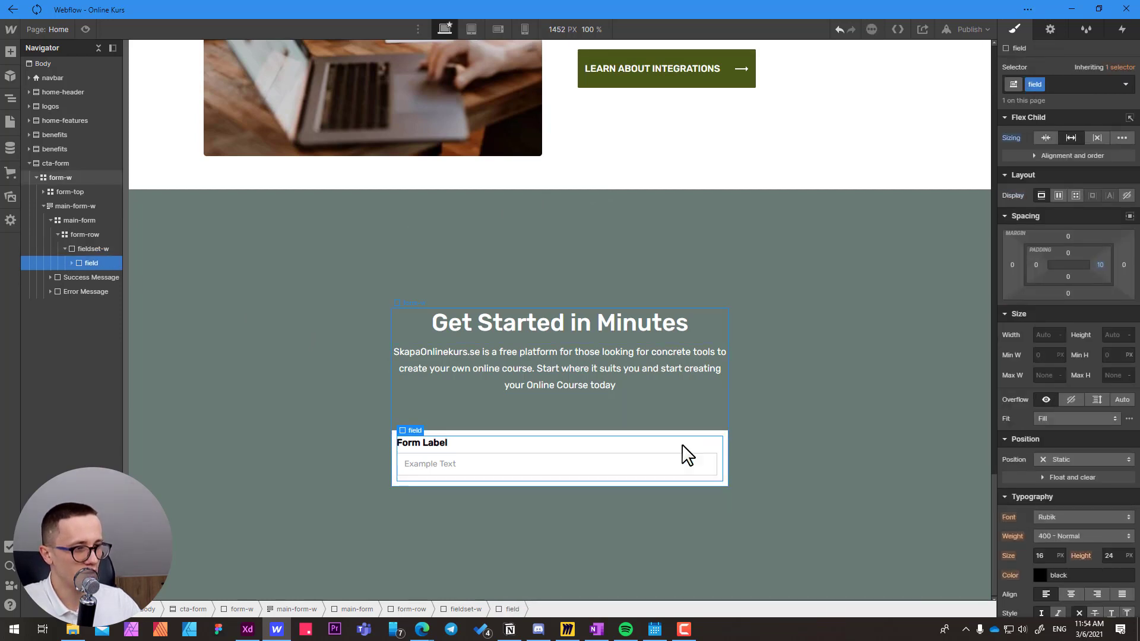
pyautogui.click(397, 447)
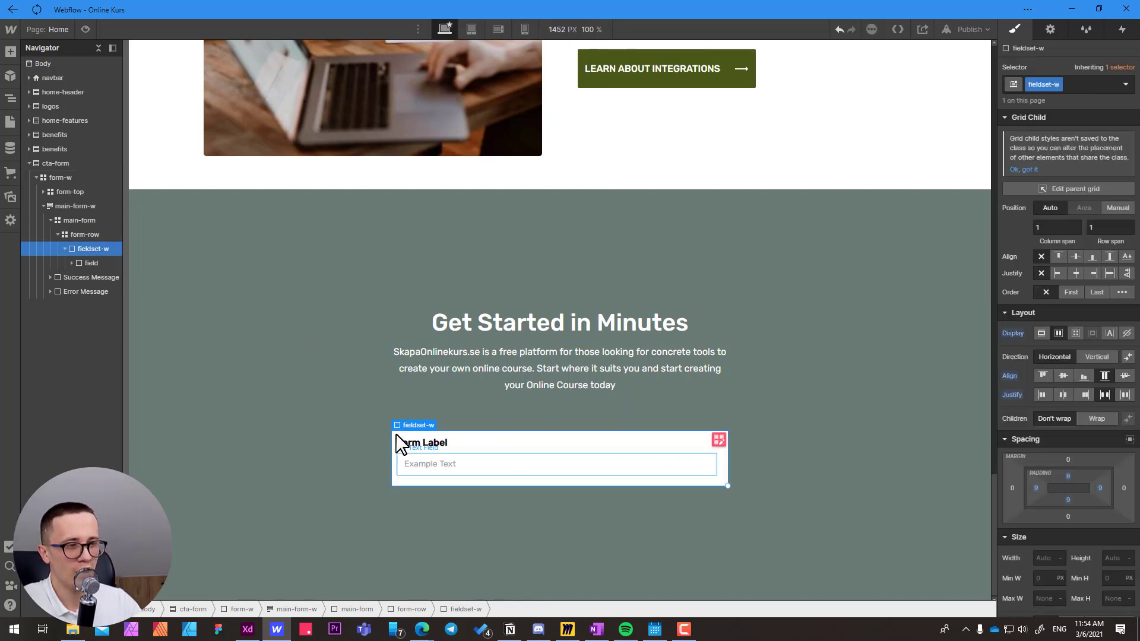
pyautogui.click(98, 262)
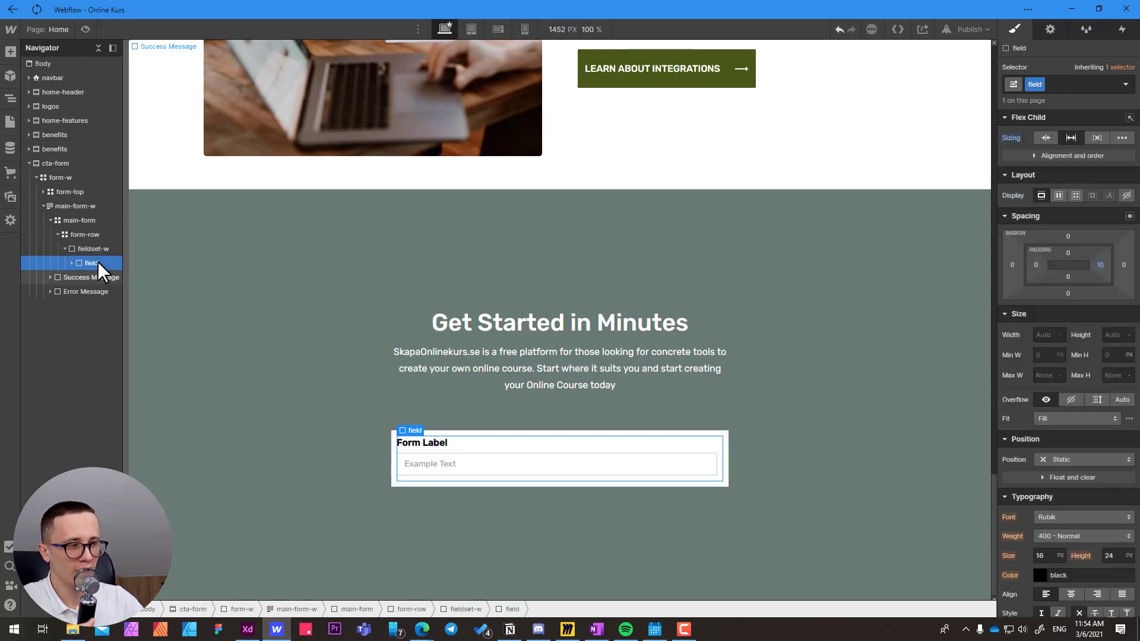
pyautogui.click(728, 435)
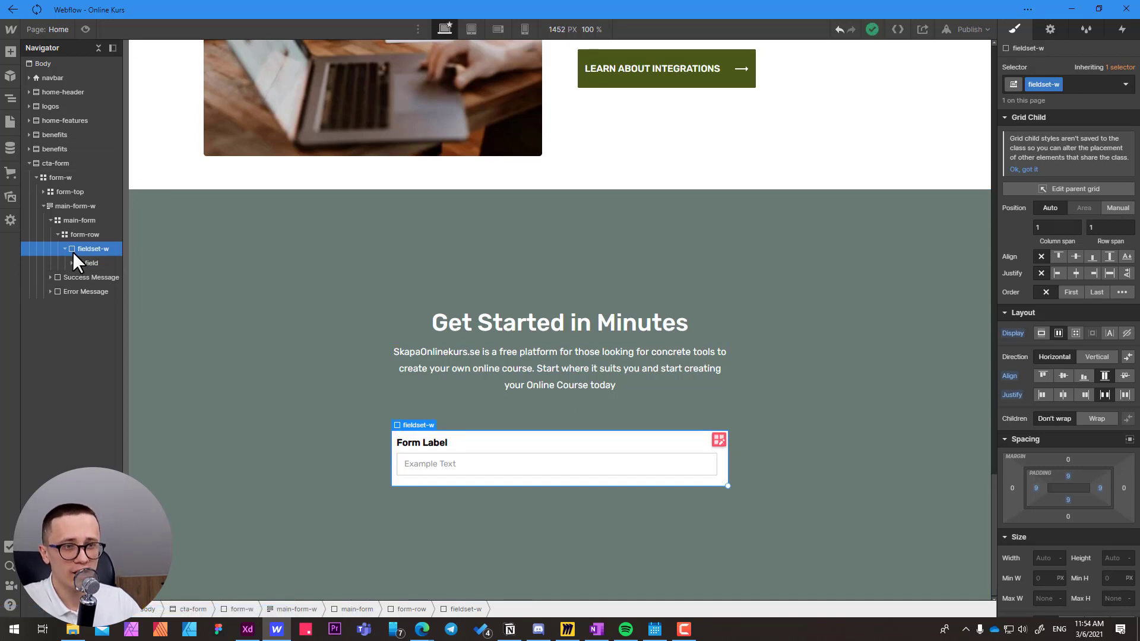
pyautogui.click(89, 262)
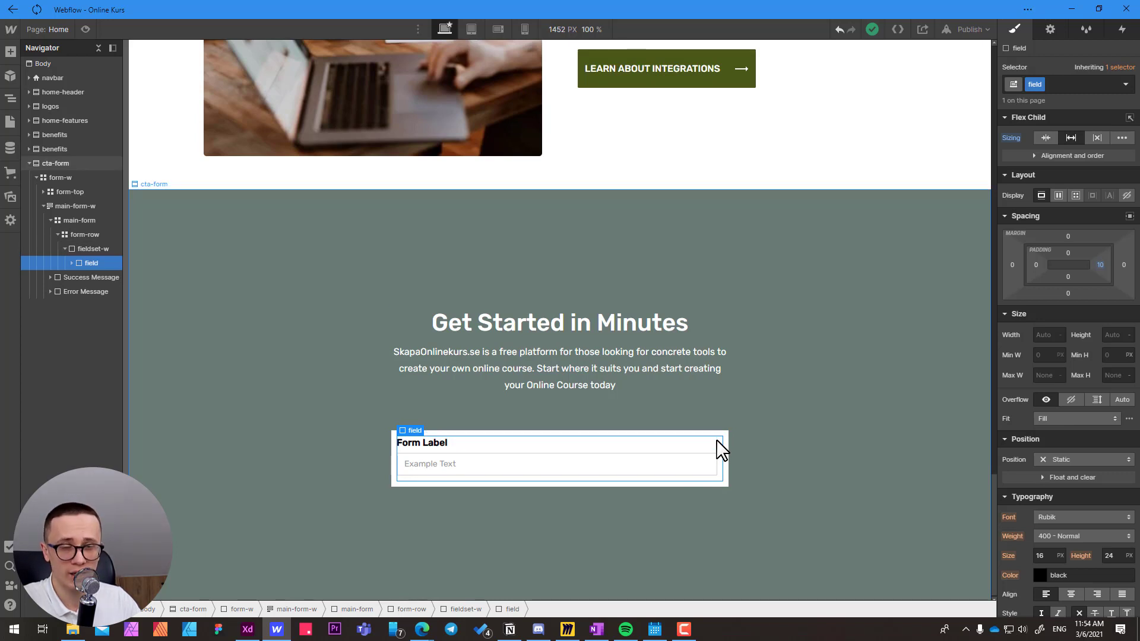
# Create the class input on the Text Field inside the field block.
pyautogui.click(442, 466)
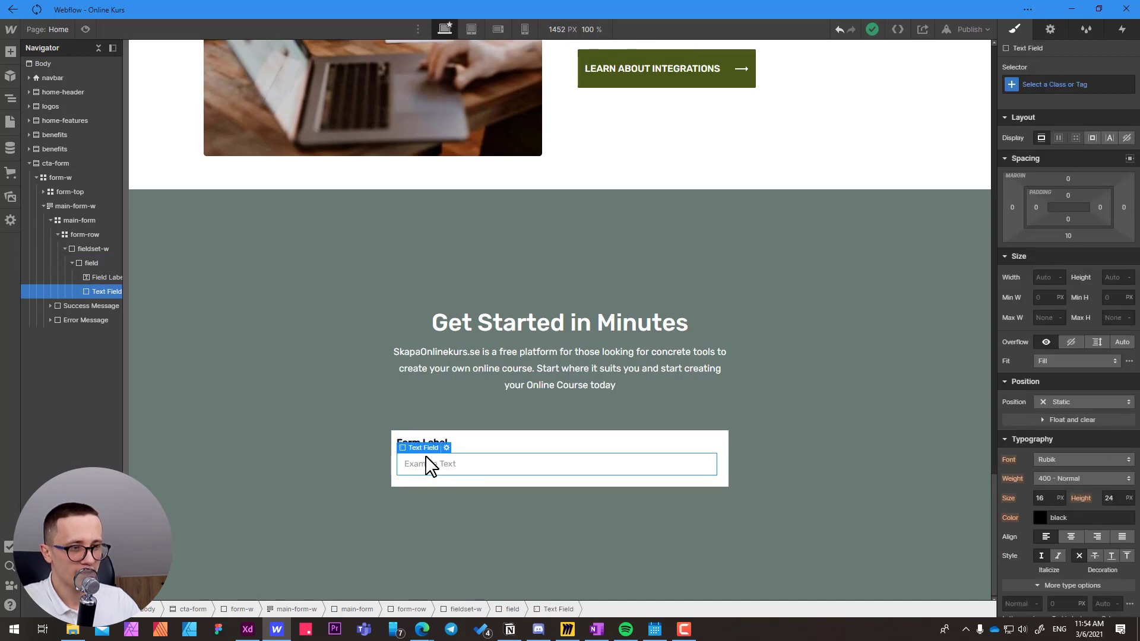
pyautogui.click(1051, 85)
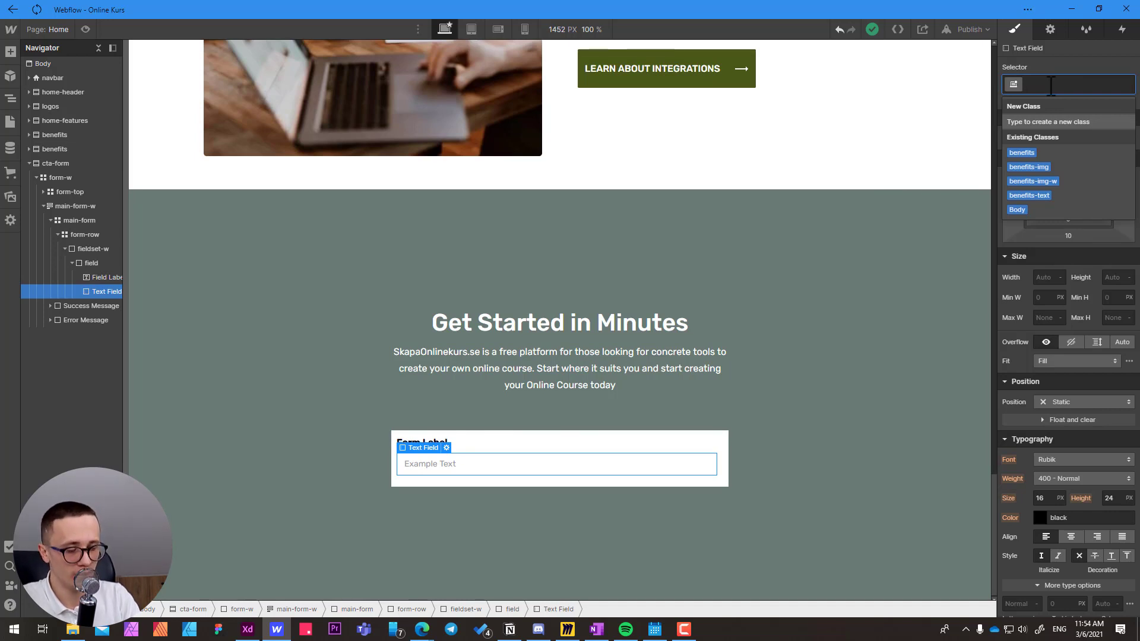
pyautogui.write('input')
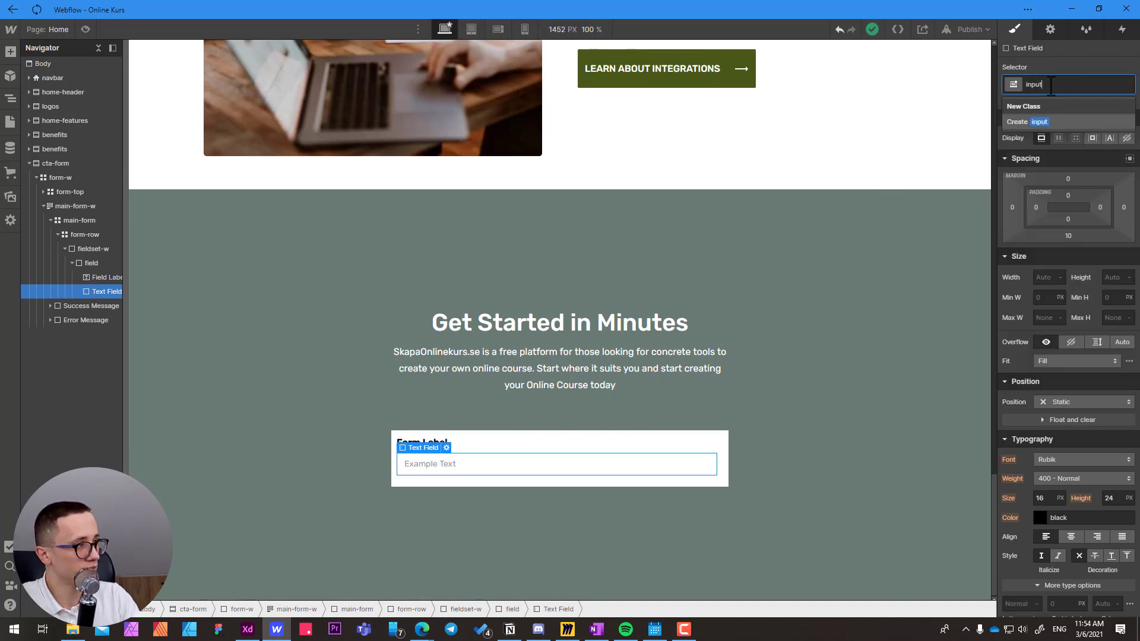
pyautogui.press('Return')
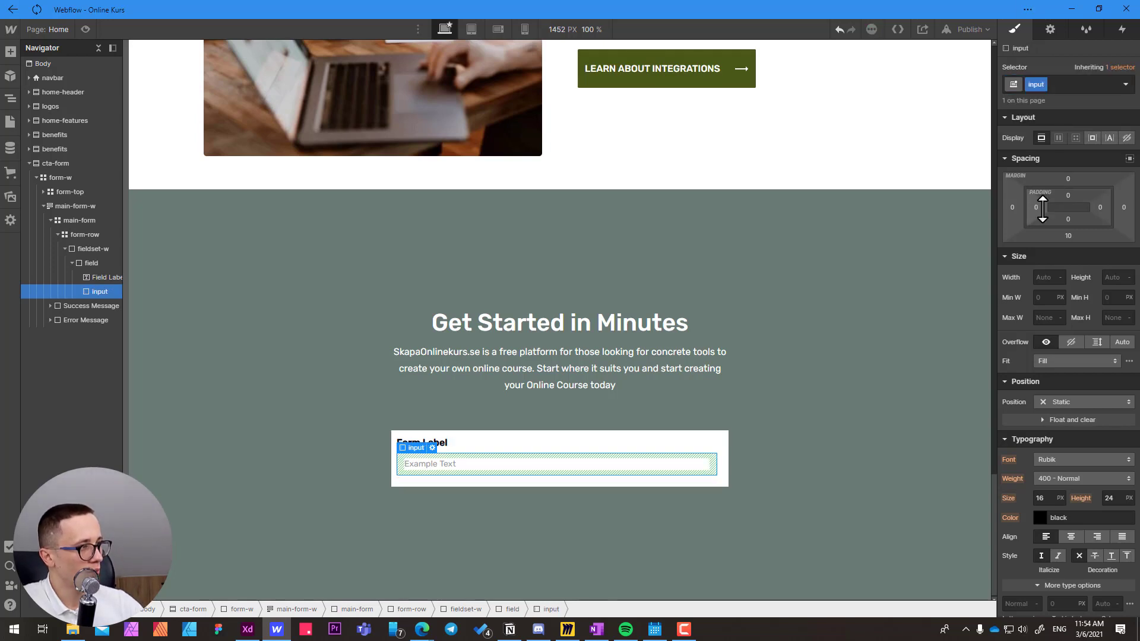
# Set the bottom margin of the input to 0.
pyautogui.click(1068, 236)
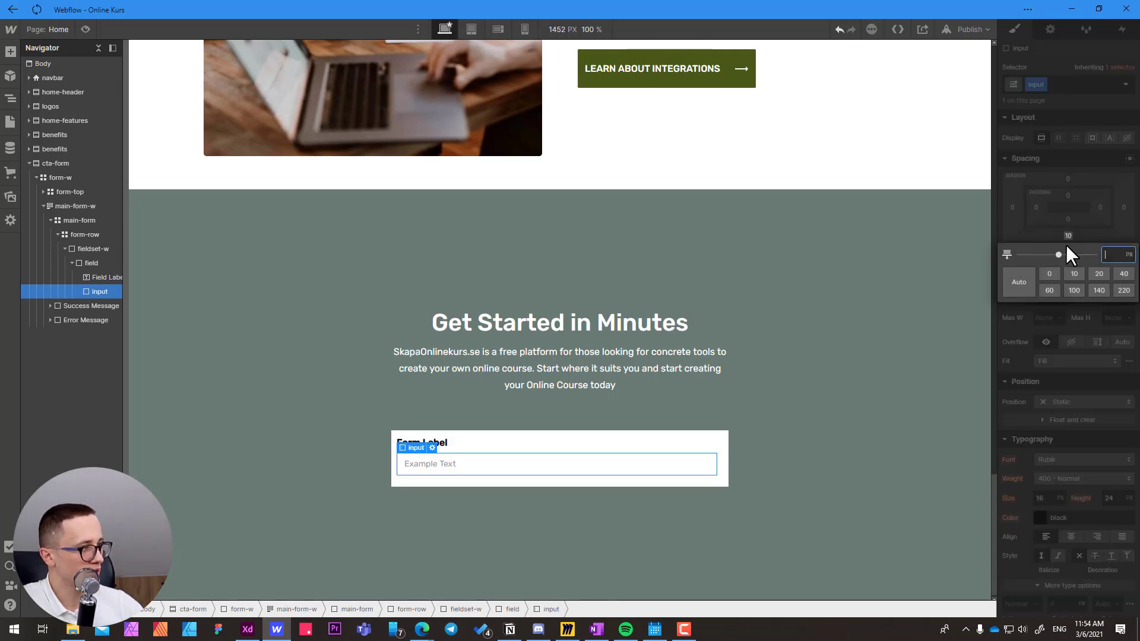
pyautogui.click(1051, 274)
pyautogui.click(1094, 235)
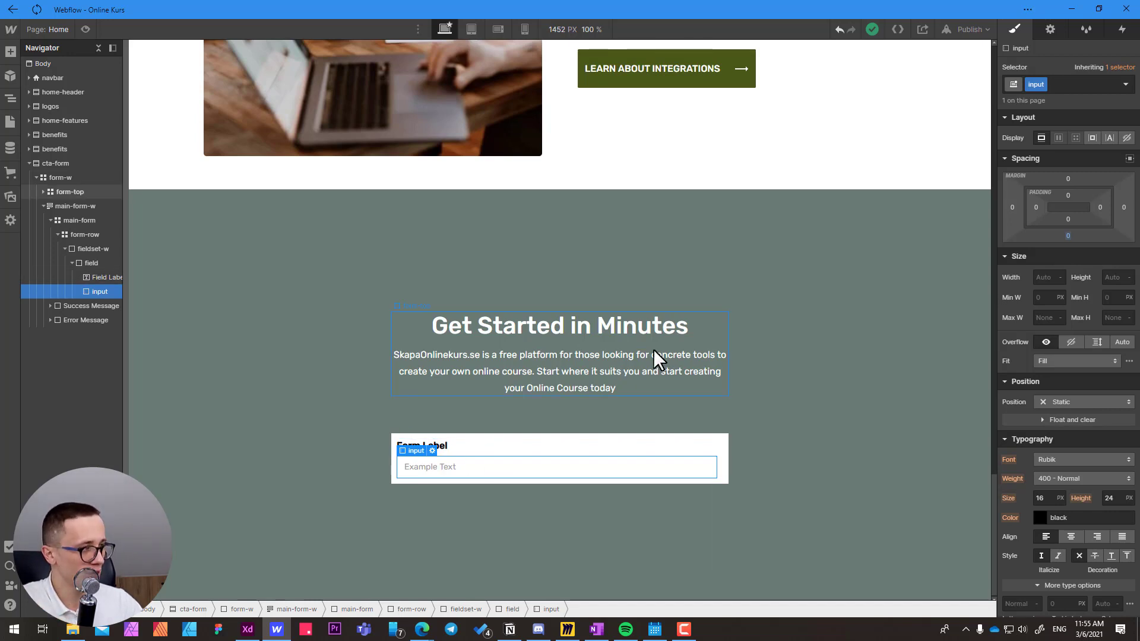
# Try a 16 px height on the input, check it in preview mode, and reset the height.
pyautogui.click(1112, 278)
pyautogui.write('4')
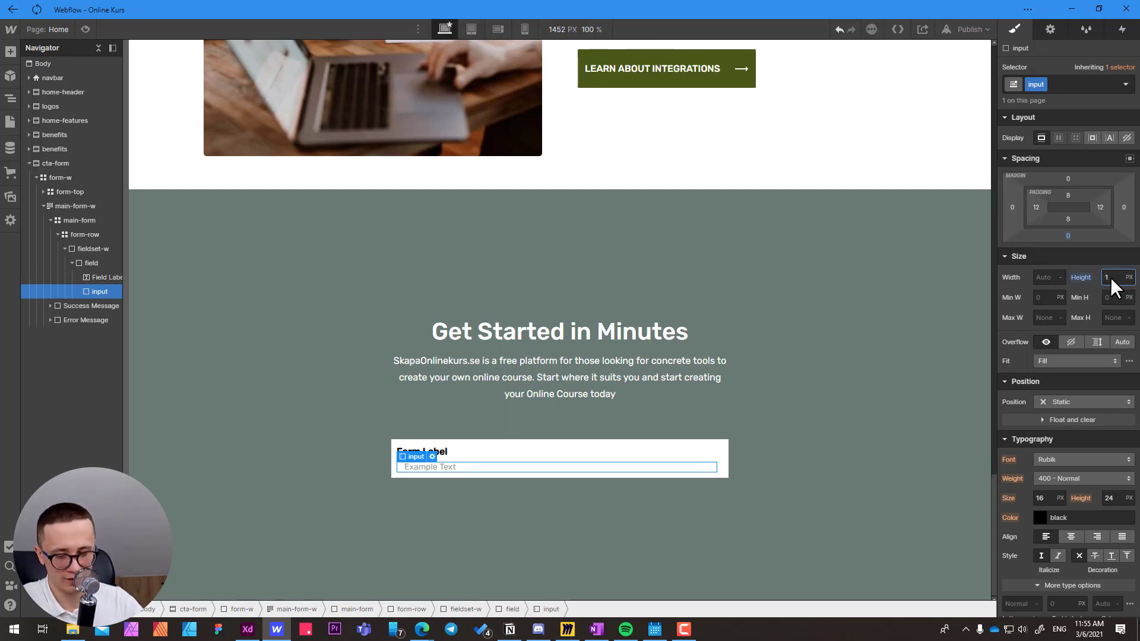
pyautogui.press('Return')
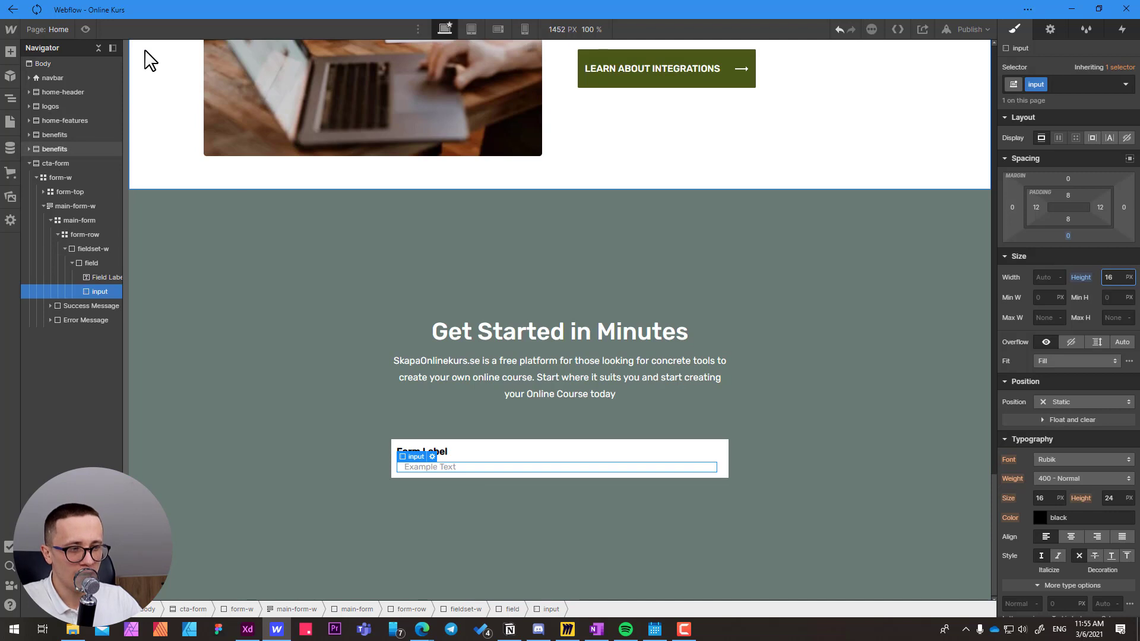
pyautogui.click(86, 29)
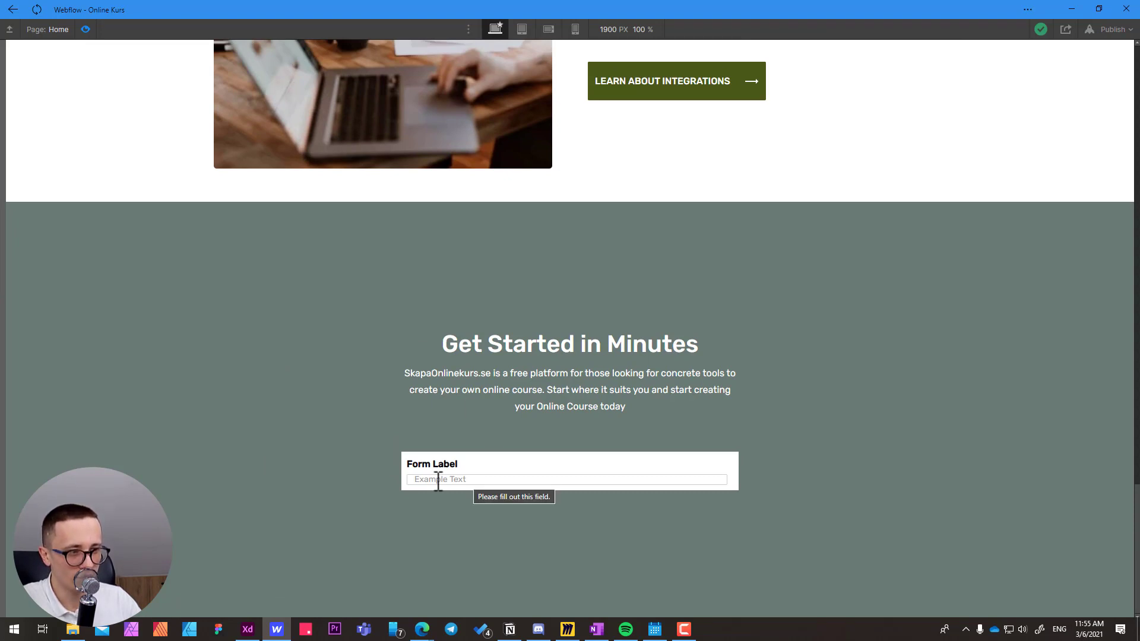
pyautogui.click(86, 29)
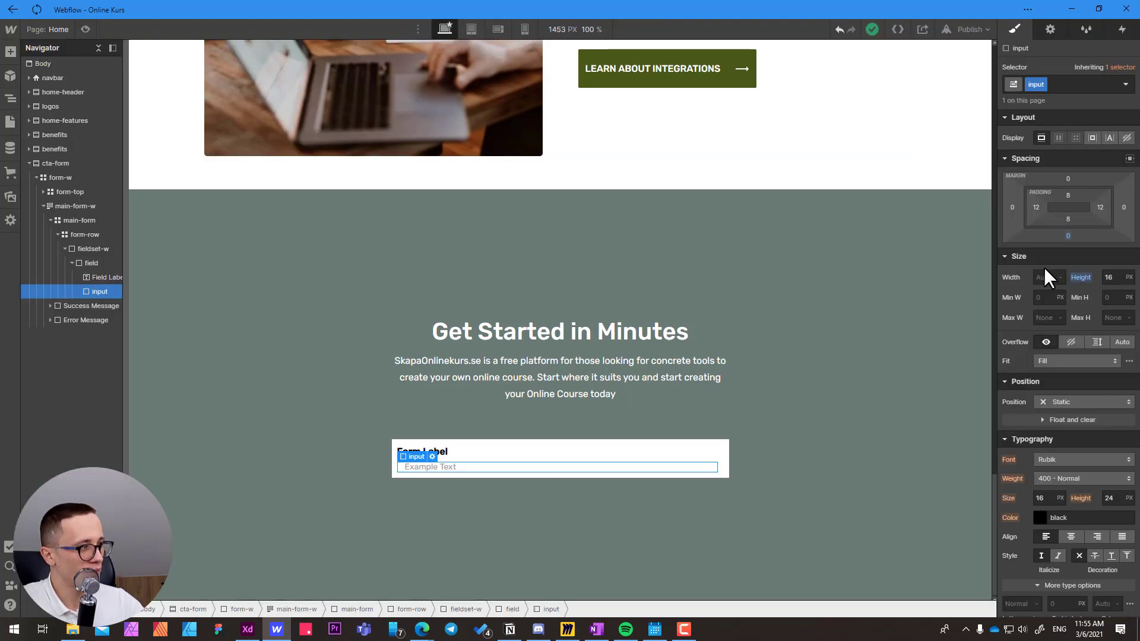
pyautogui.click(1081, 278)
pyautogui.click(1069, 296)
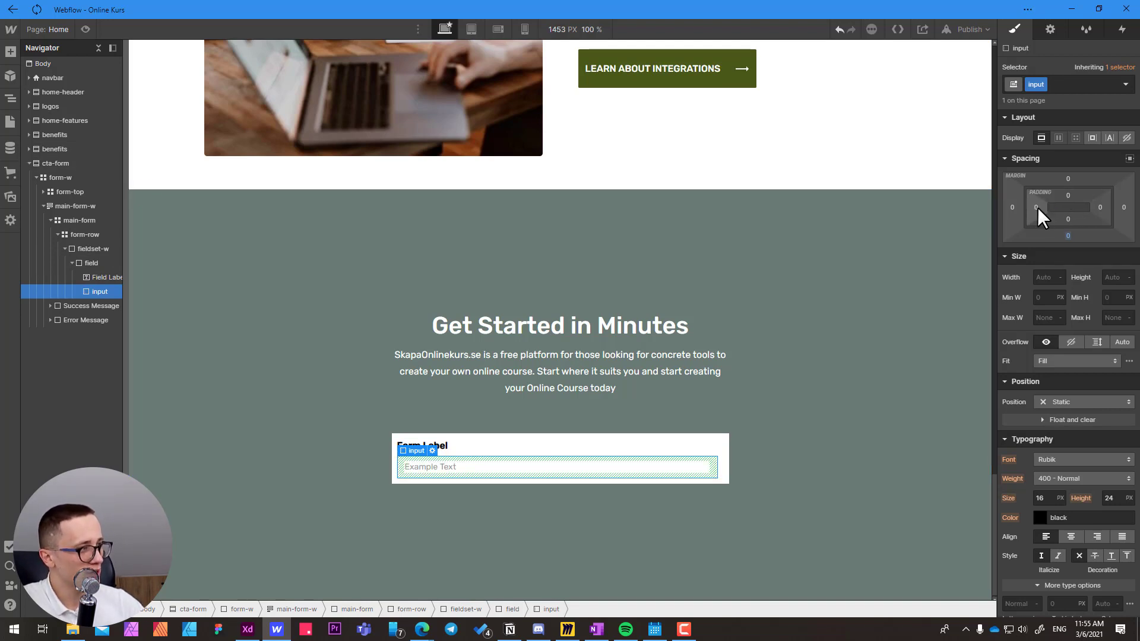
# Set the input's padding to 0 on all four sides and make its background color transparent.
pyautogui.moveTo(1038, 208); pyautogui.dragTo(938, 202)
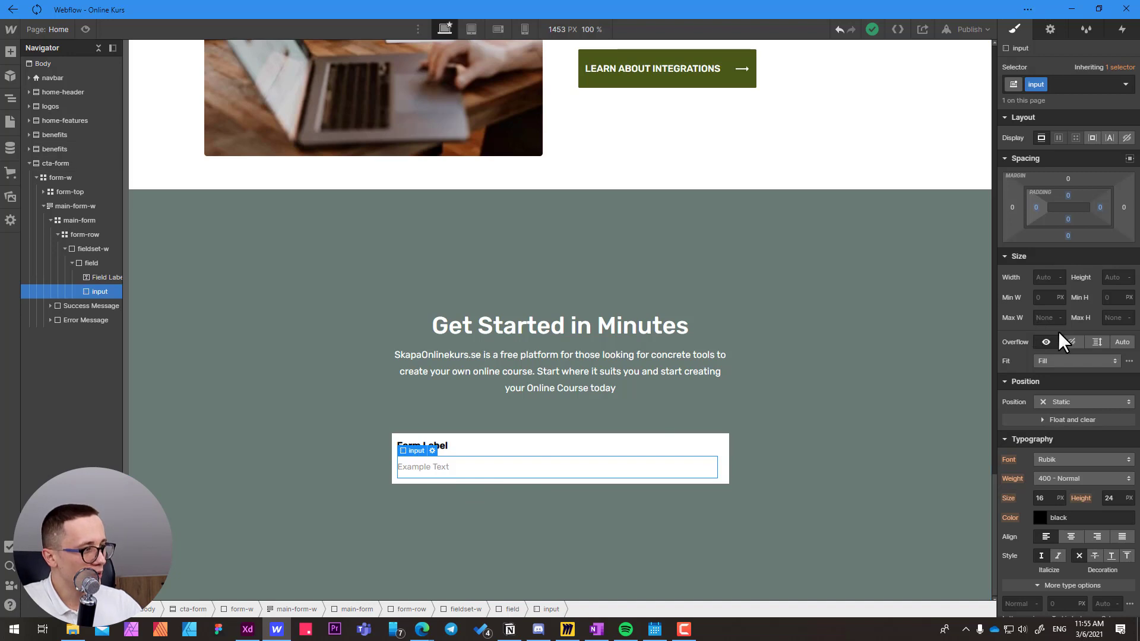
pyautogui.scroll(-1, 1058, 331)
pyautogui.scroll(-7, 1058, 331)
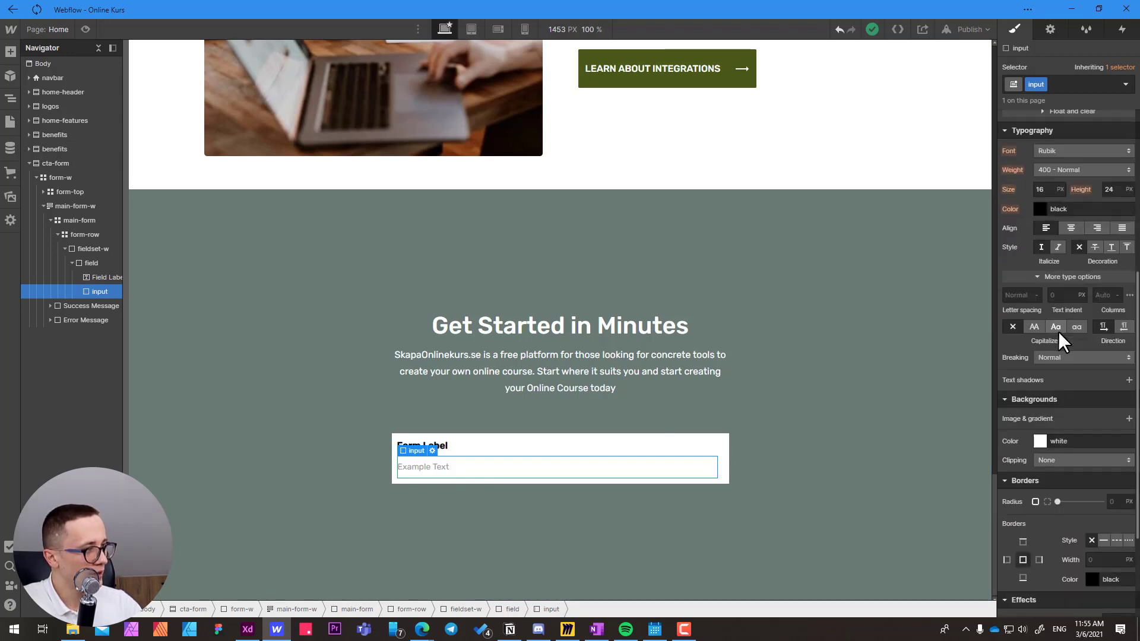
pyautogui.scroll(-1, 1058, 331)
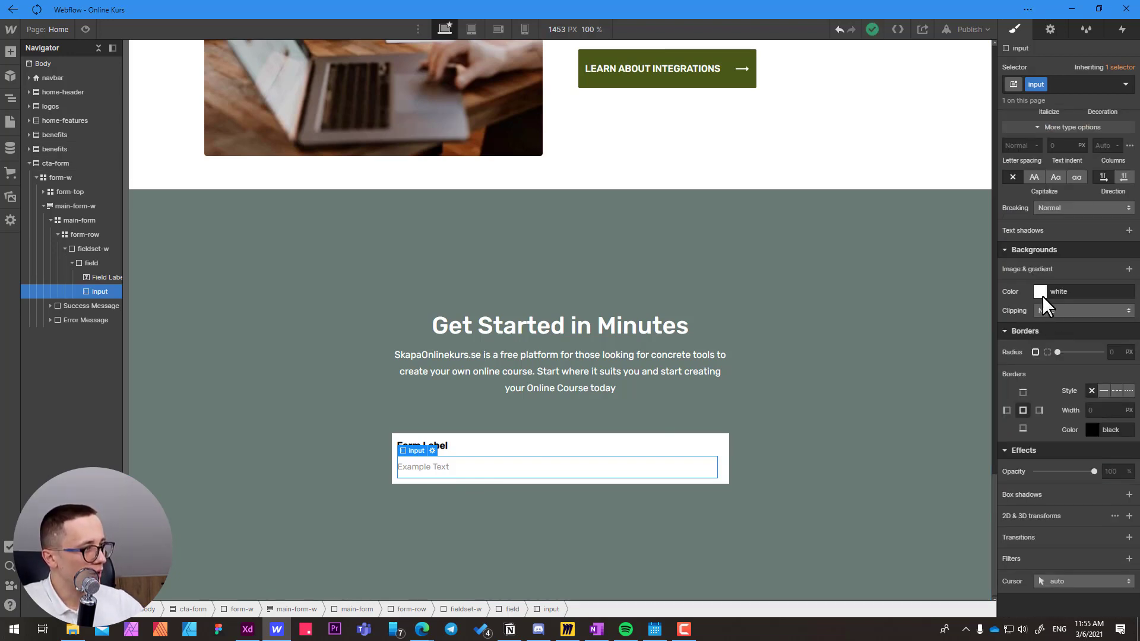
pyautogui.click(1061, 294)
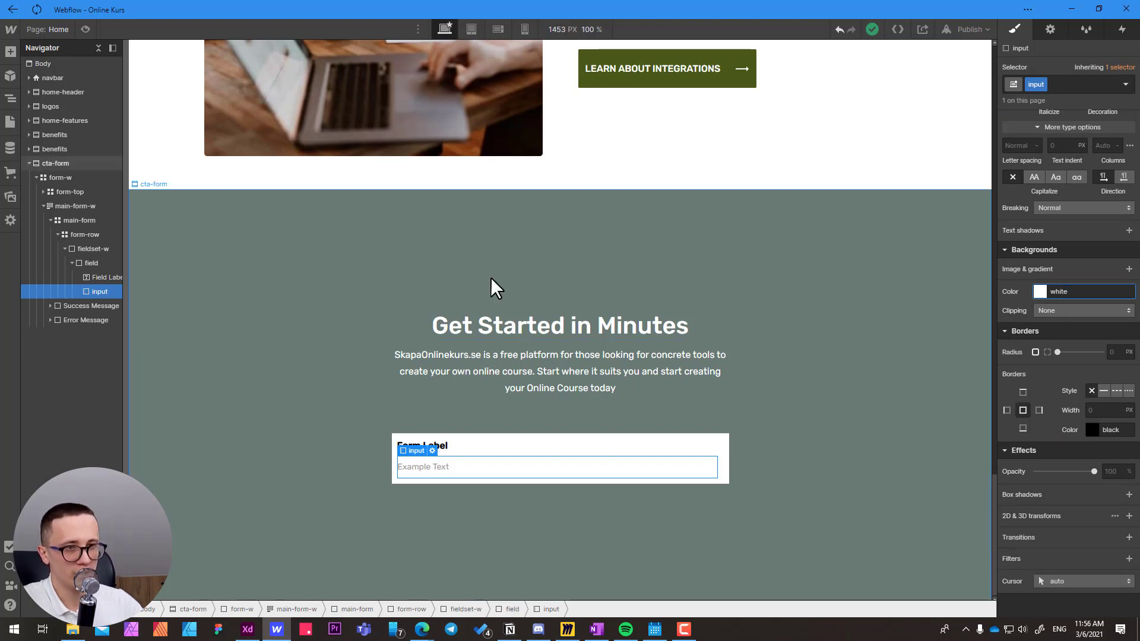
pyautogui.click(94, 249)
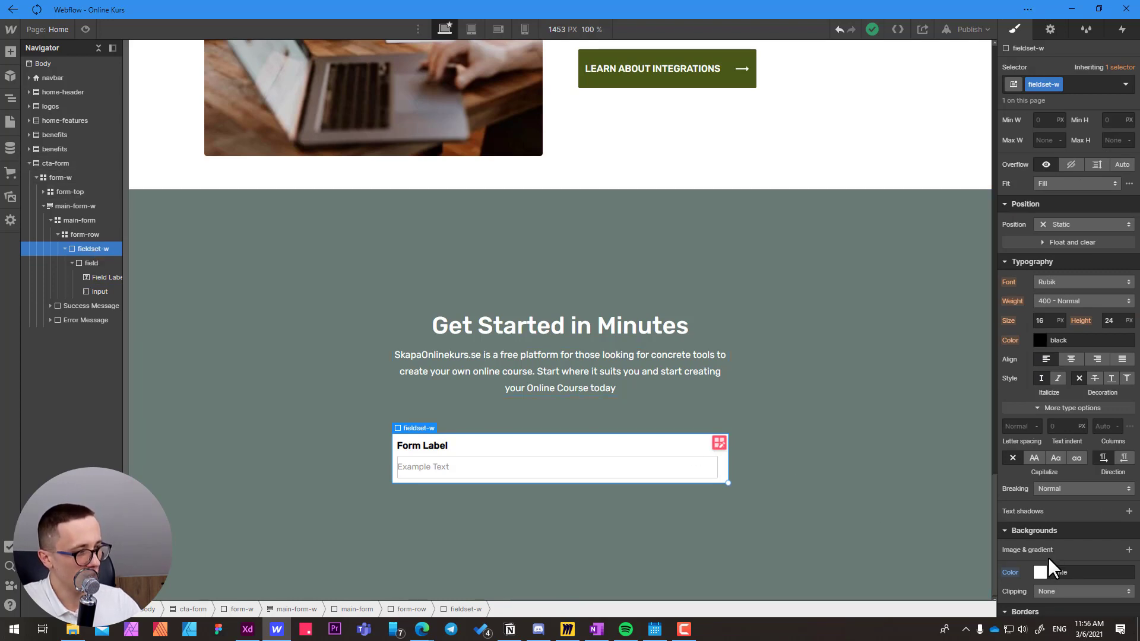
pyautogui.click(485, 468)
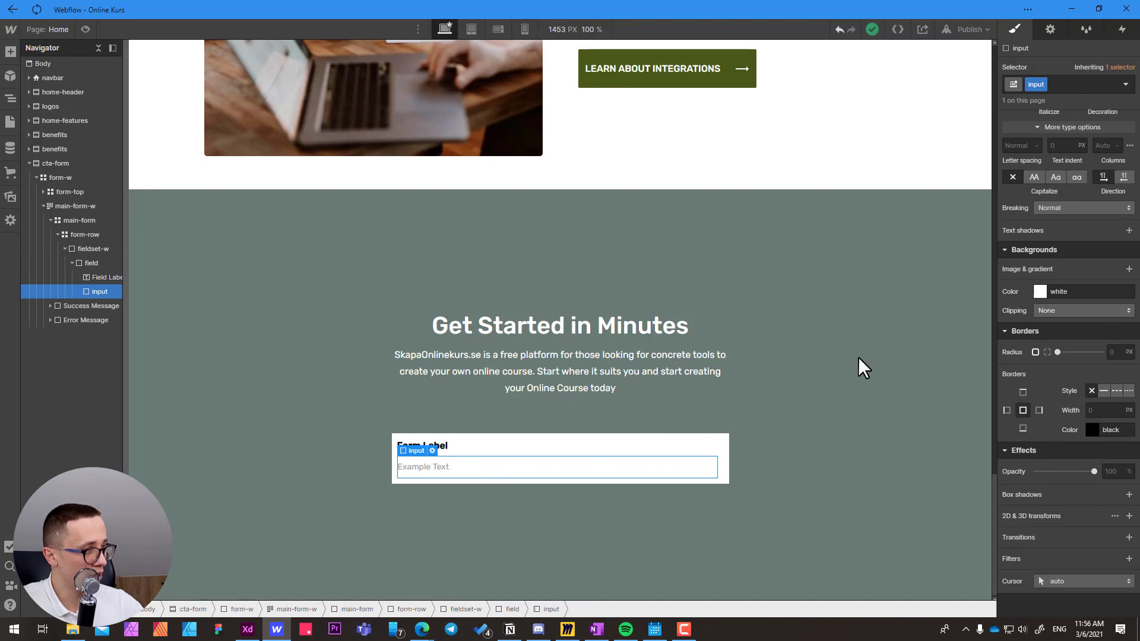
pyautogui.click(1040, 291)
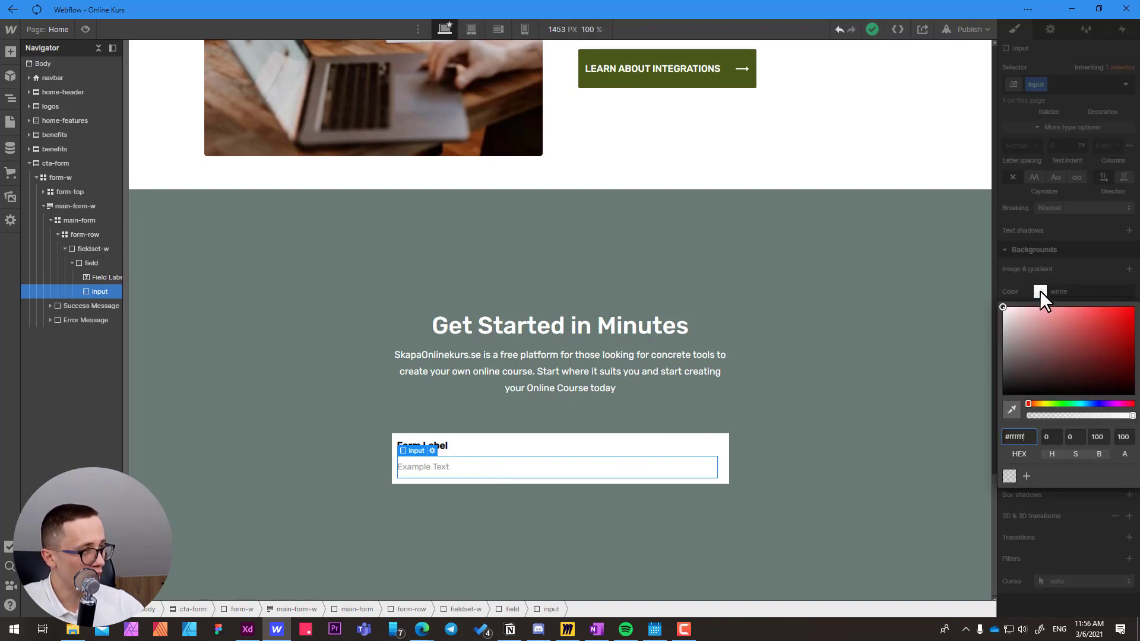
pyautogui.click(1009, 479)
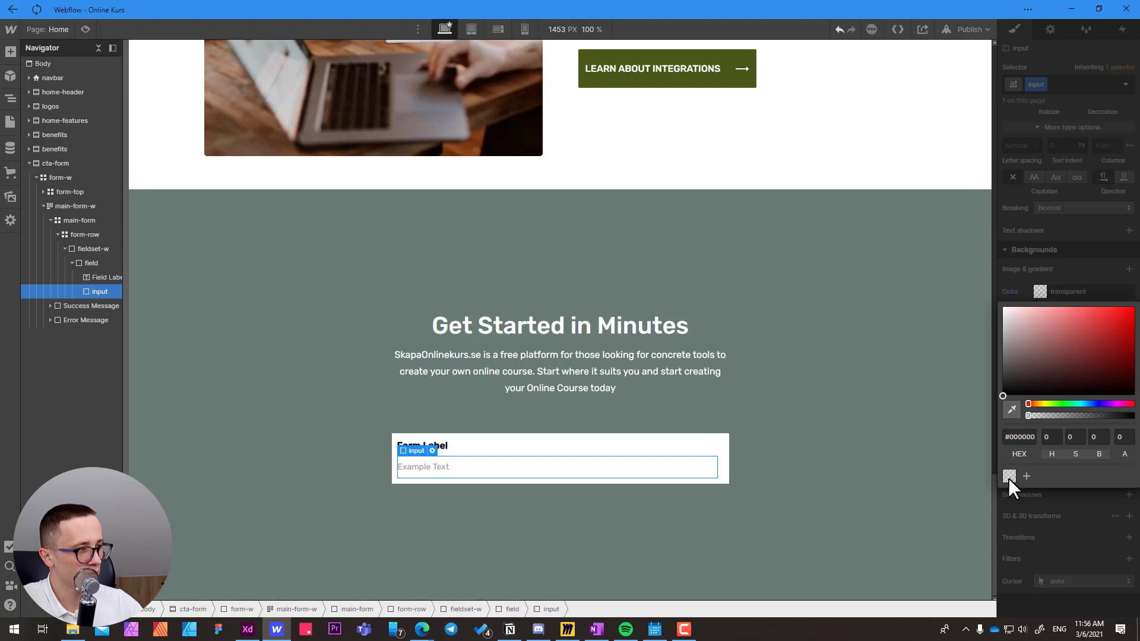
pyautogui.click(1080, 278)
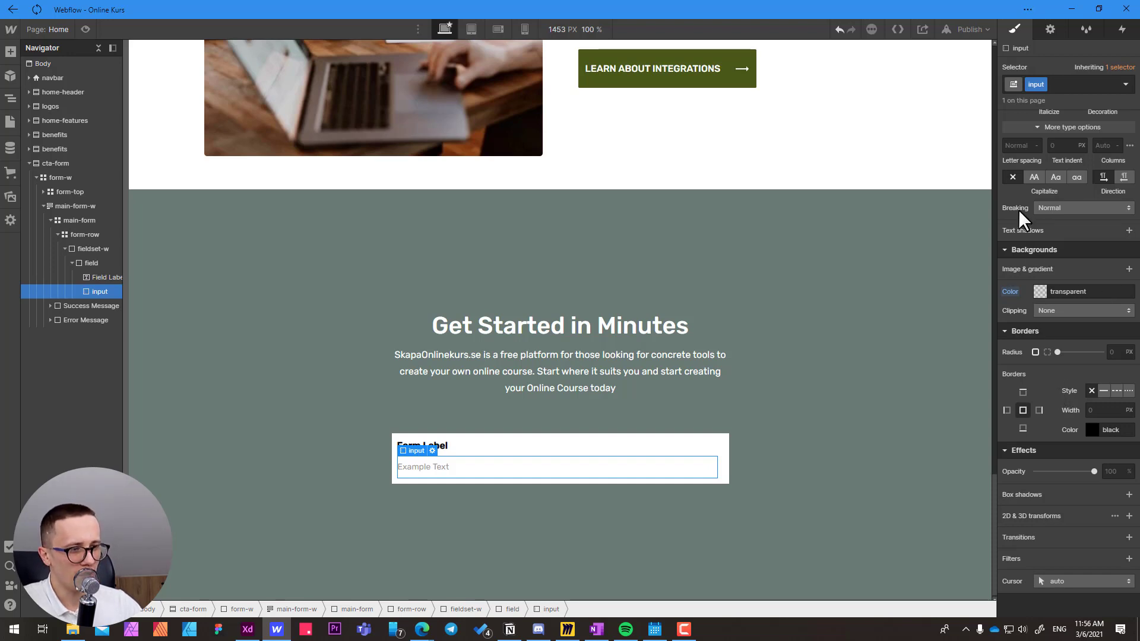
# Set the text color of the input's Placeholder state to #707070 and return to the None state.
pyautogui.scroll(5, 1056, 242)
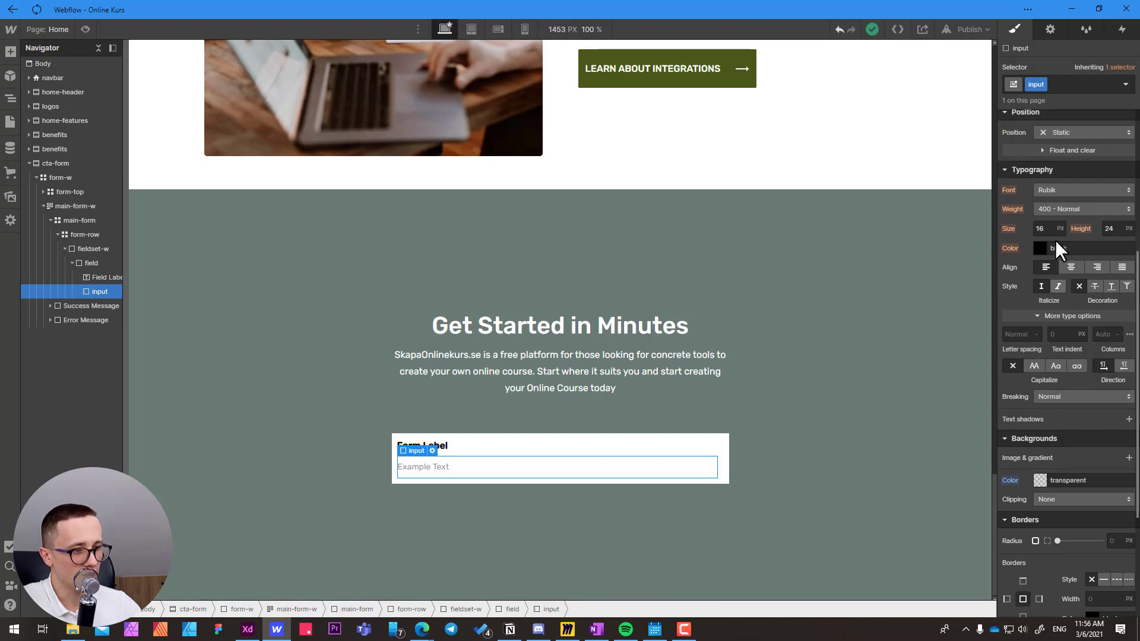
pyautogui.scroll(2, 1056, 240)
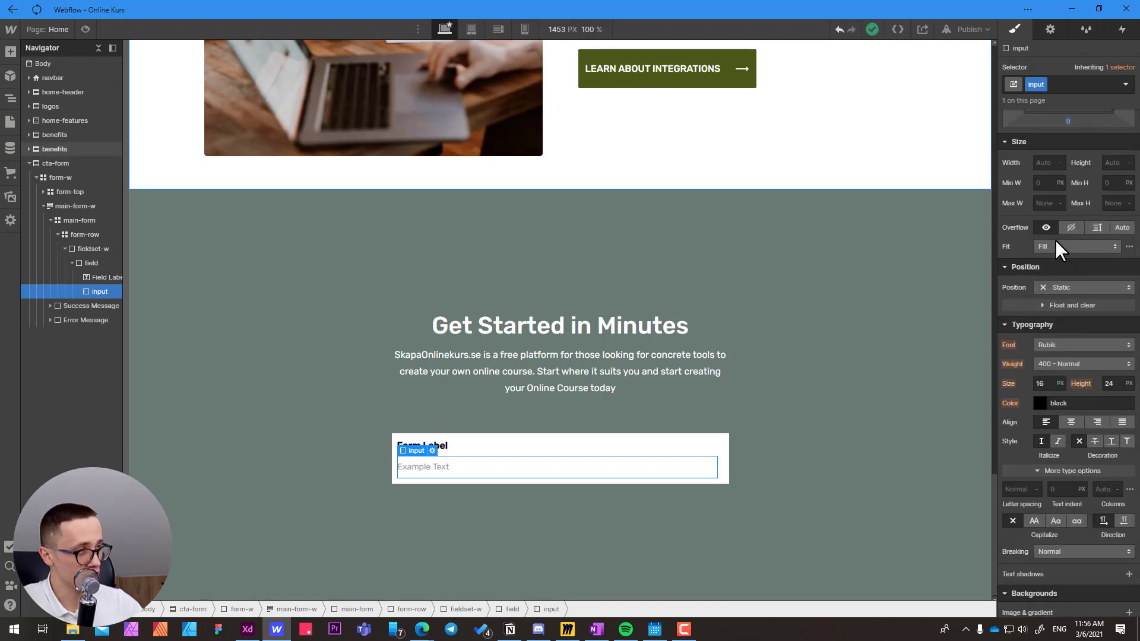
pyautogui.click(1126, 84)
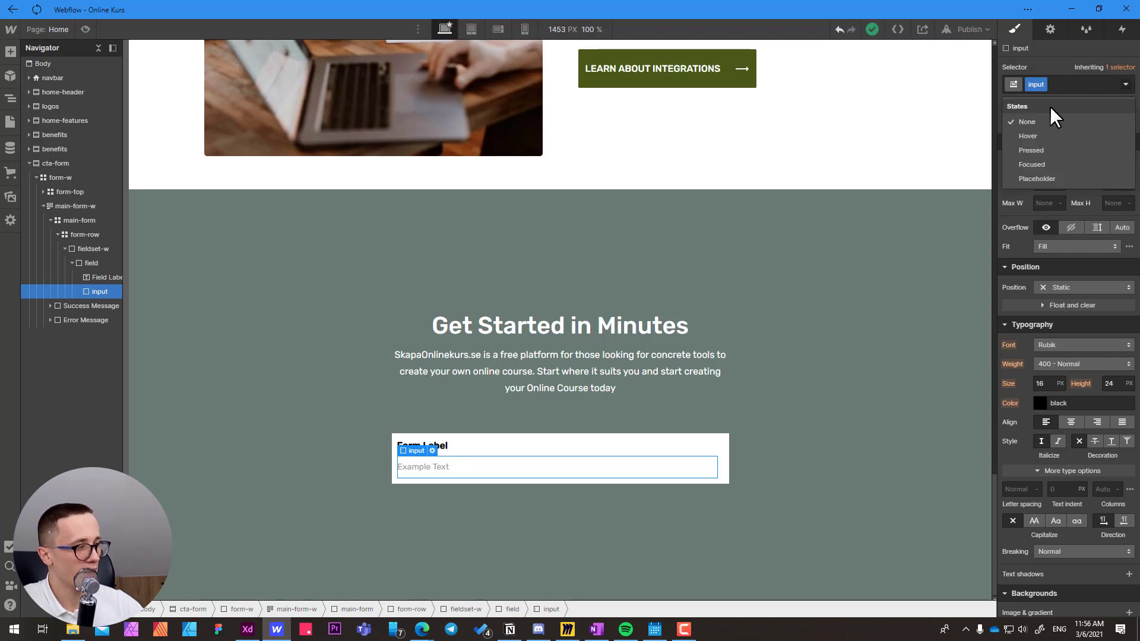
pyautogui.click(1042, 178)
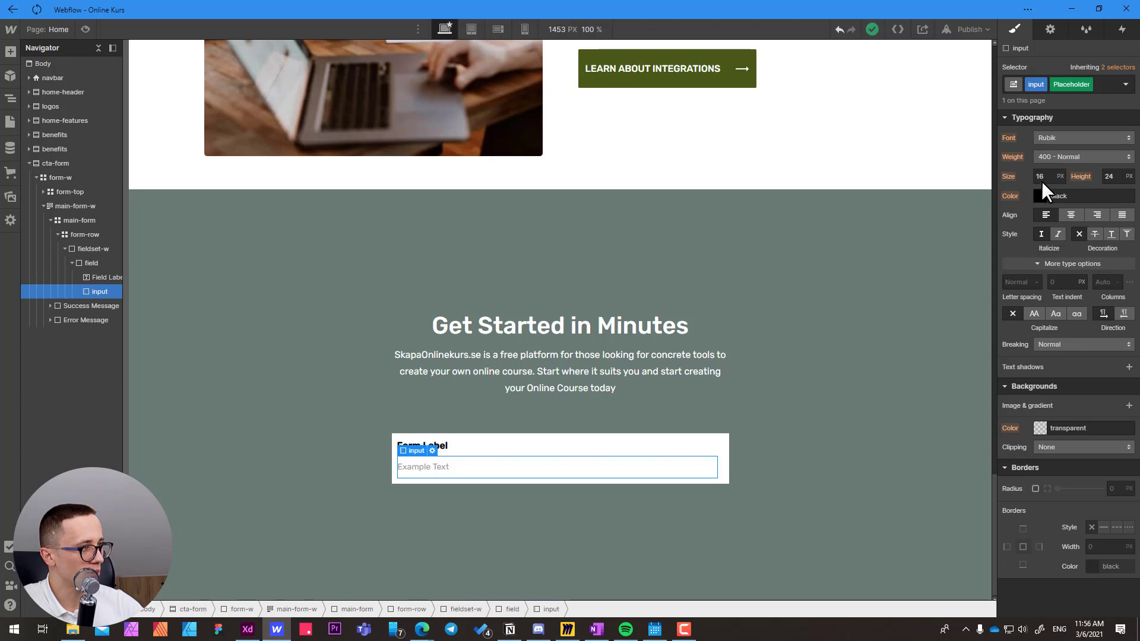
pyautogui.click(1041, 196)
pyautogui.moveTo(1035, 247); pyautogui.dragTo(991, 262)
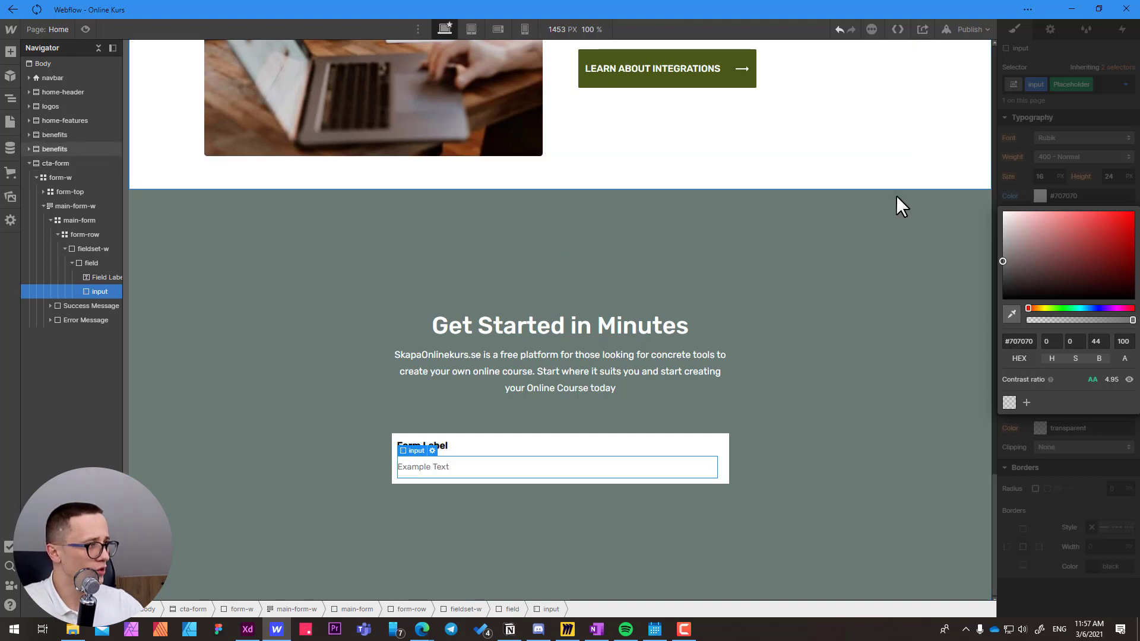
pyautogui.click(1024, 184)
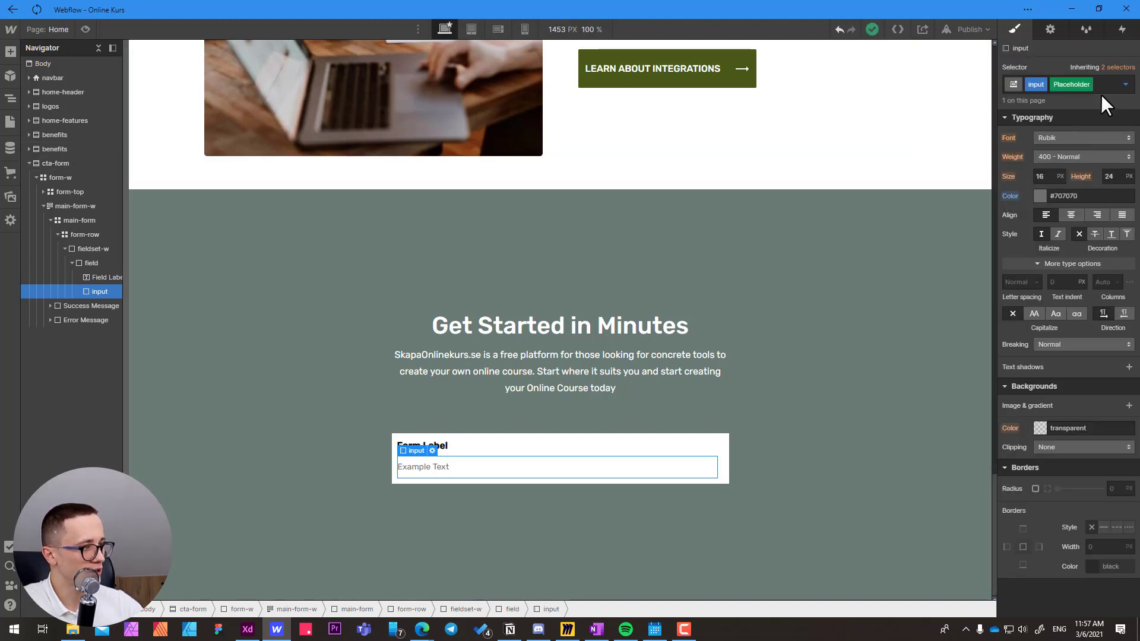
pyautogui.click(1125, 89)
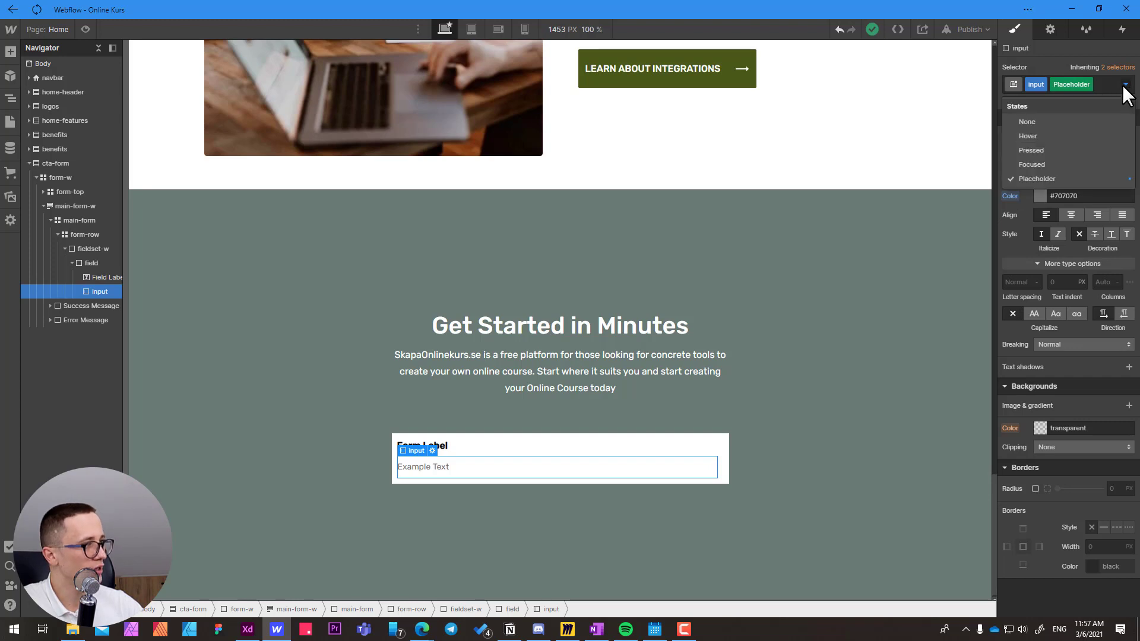
pyautogui.click(1063, 120)
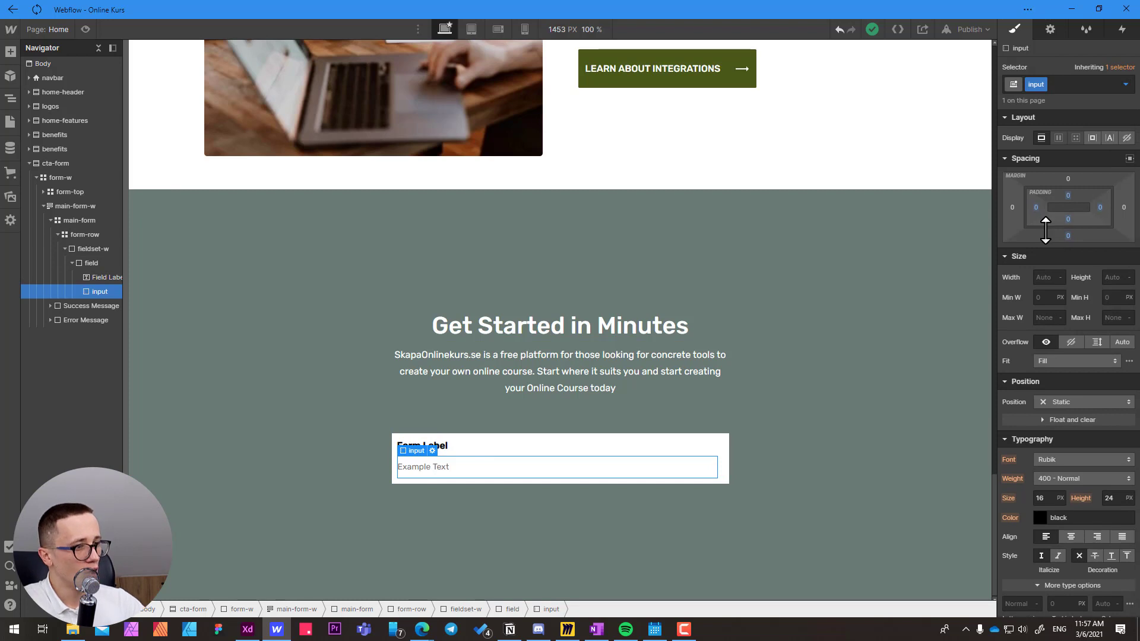
# Change the placeholder text of the input to "First Name" in its settings.
pyautogui.click(456, 458)
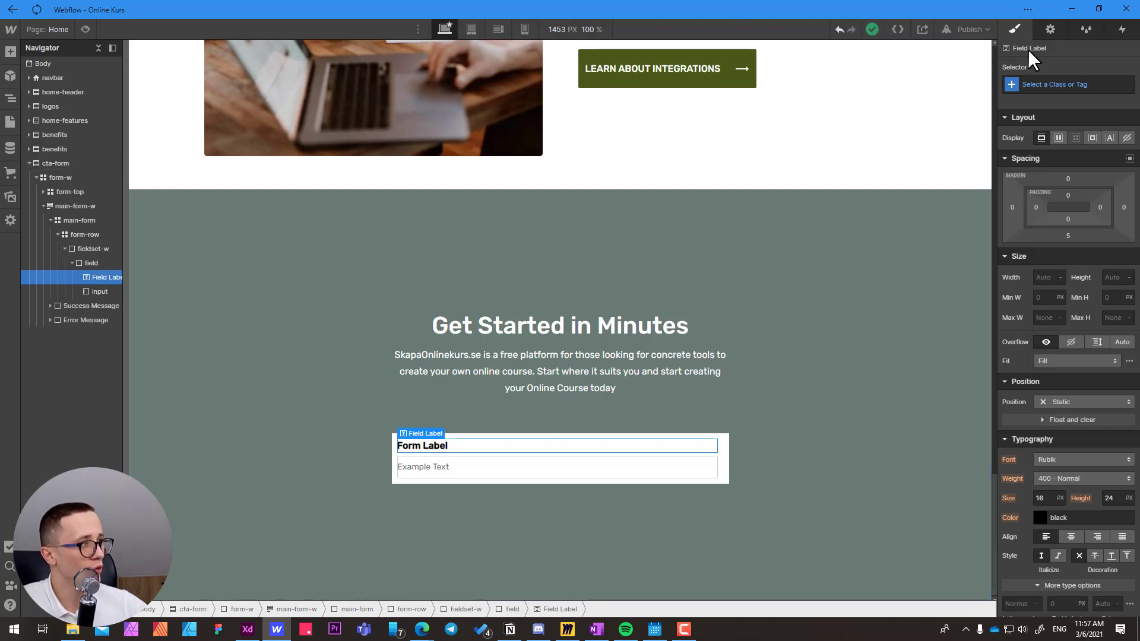
pyautogui.click(1051, 30)
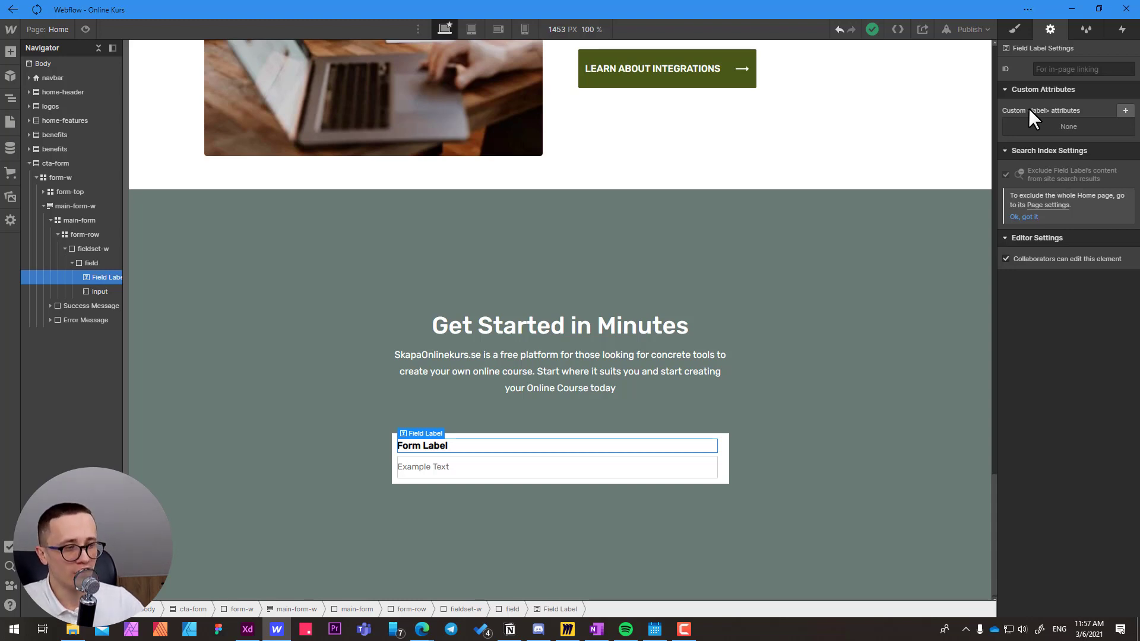
pyautogui.click(428, 469)
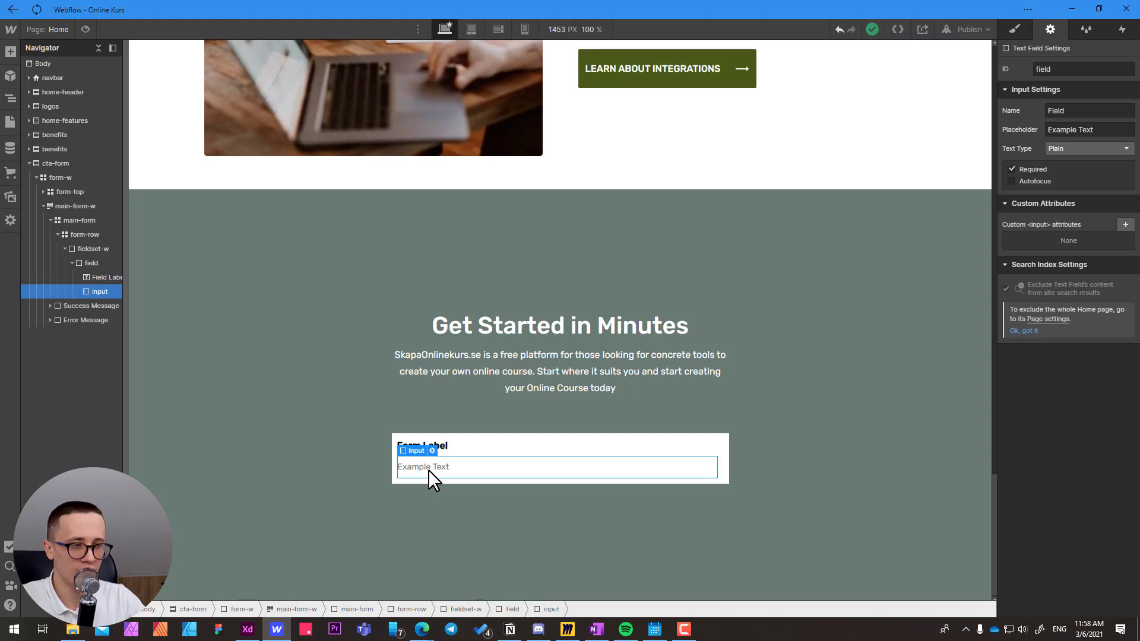
pyautogui.click(479, 450)
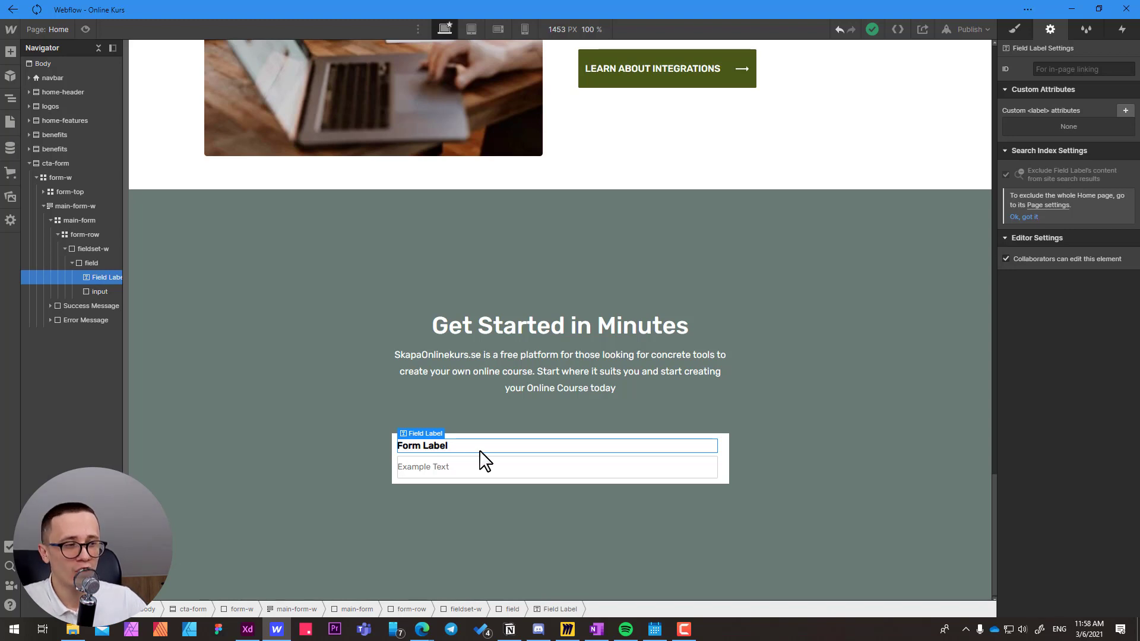
pyautogui.click(459, 473)
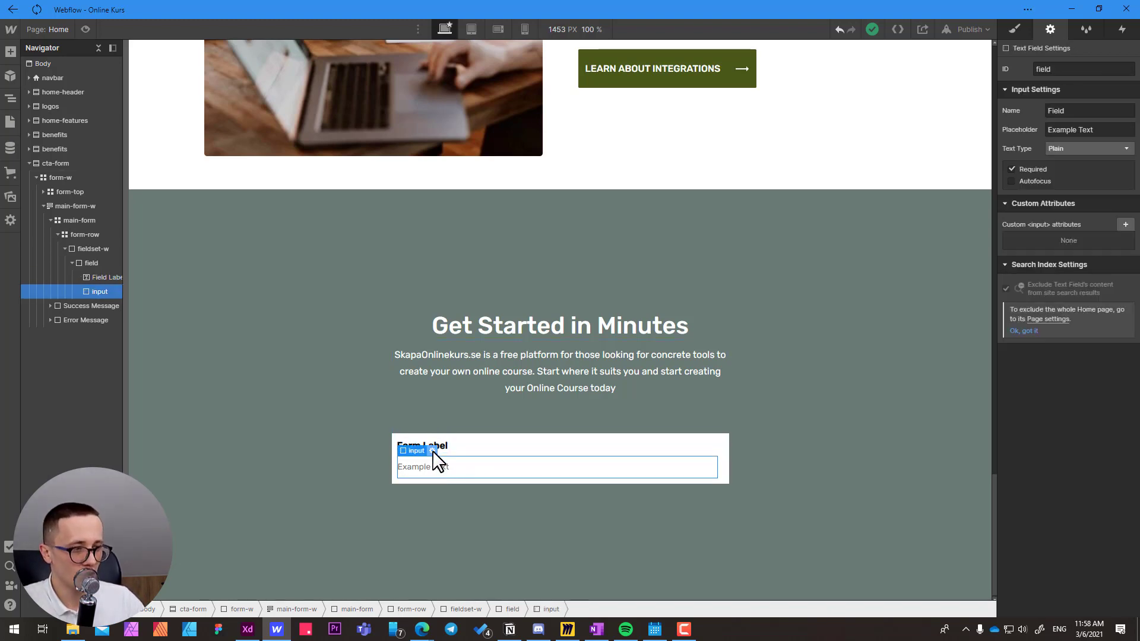
pyautogui.click(433, 451)
pyautogui.click(514, 370)
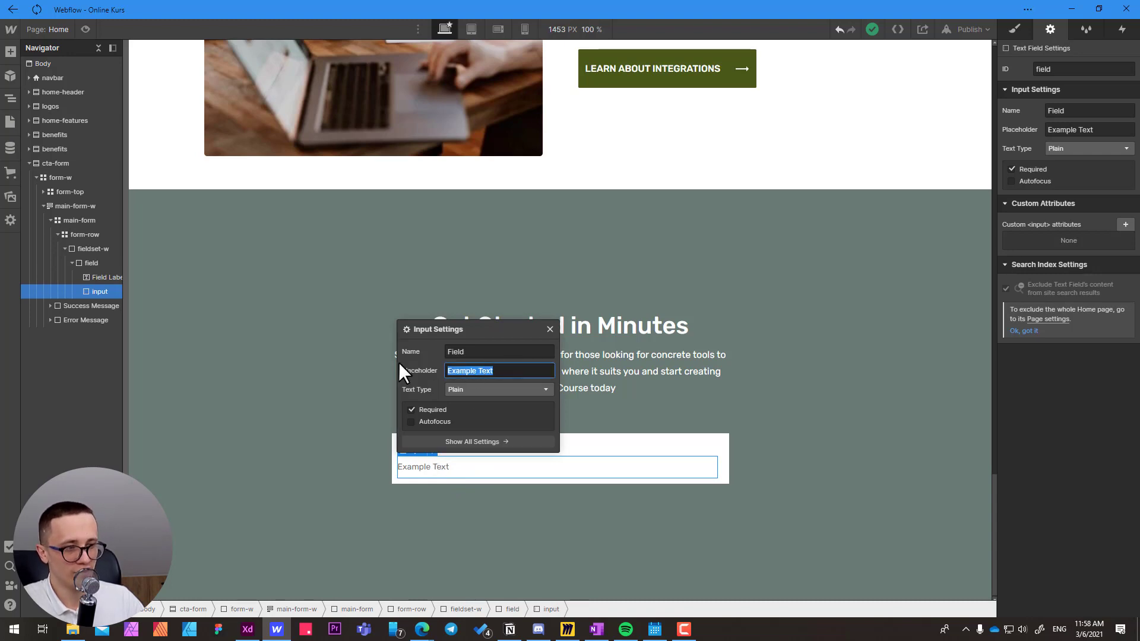
pyautogui.write('Firt Name')
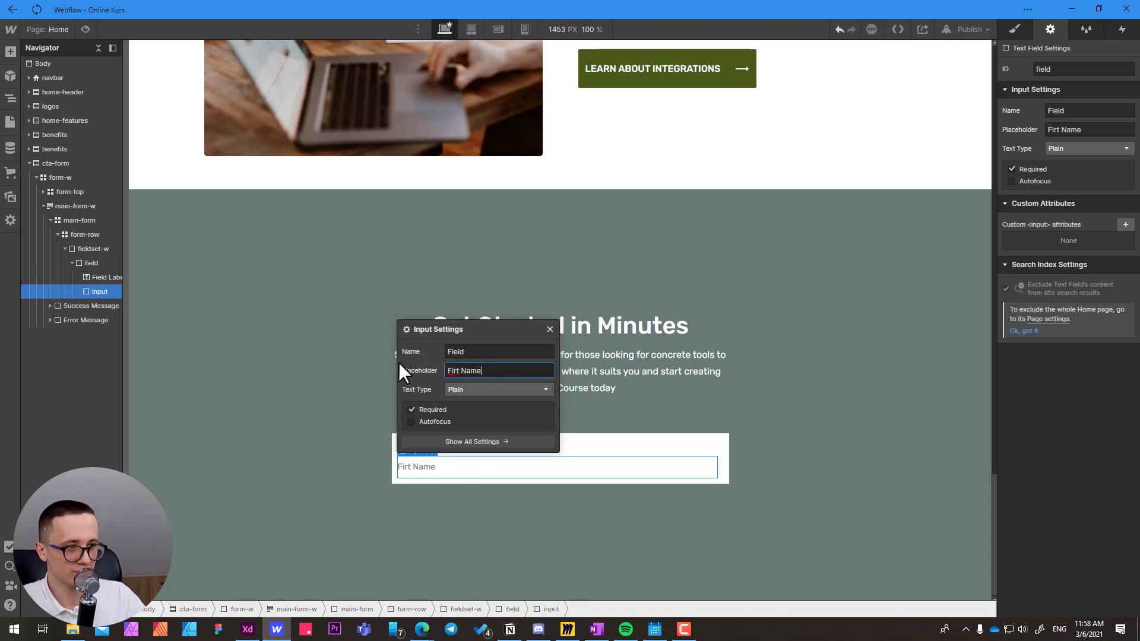
pyautogui.hotkey('ctrl', 'a')
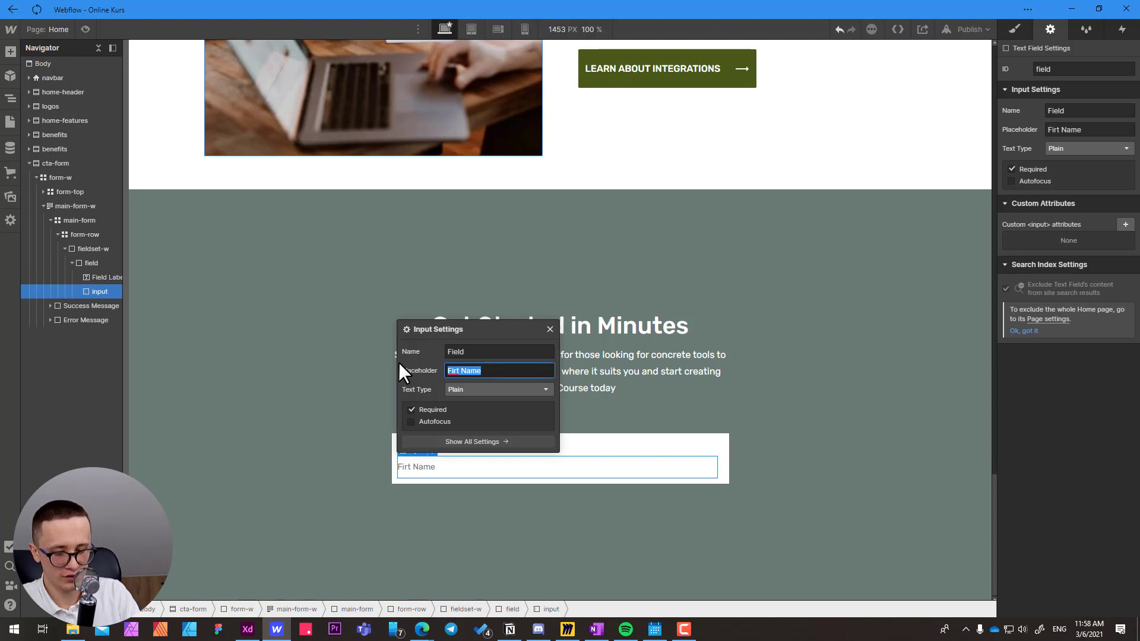
pyautogui.write('First Name')
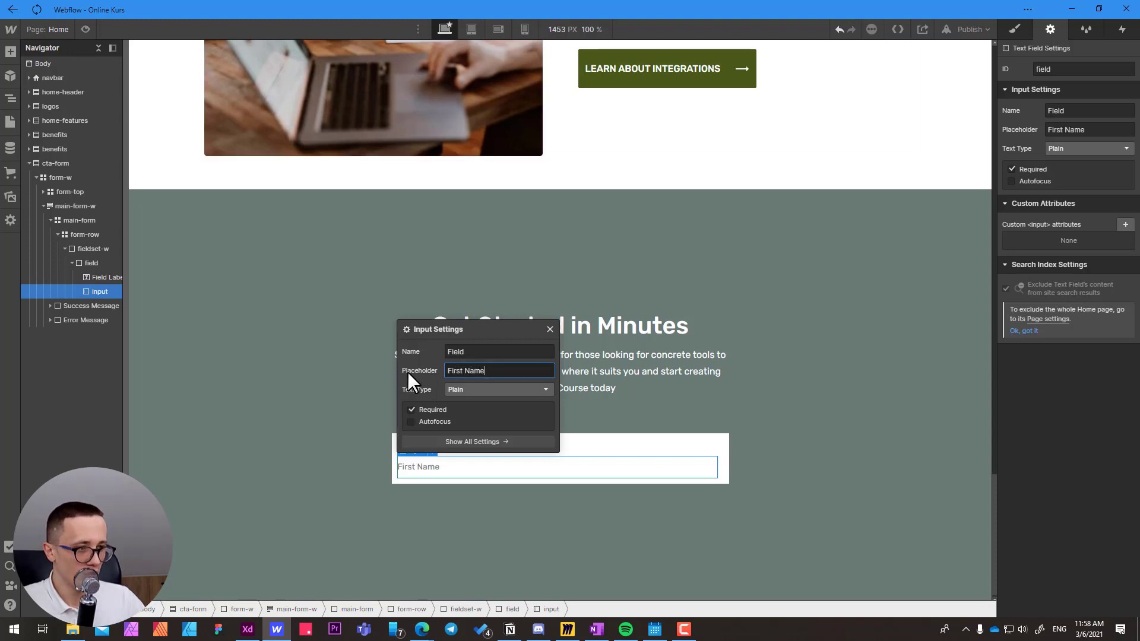
pyautogui.click(550, 329)
# Preview the page and test the First Name field by entering "sdsd".
pyautogui.click(85, 29)
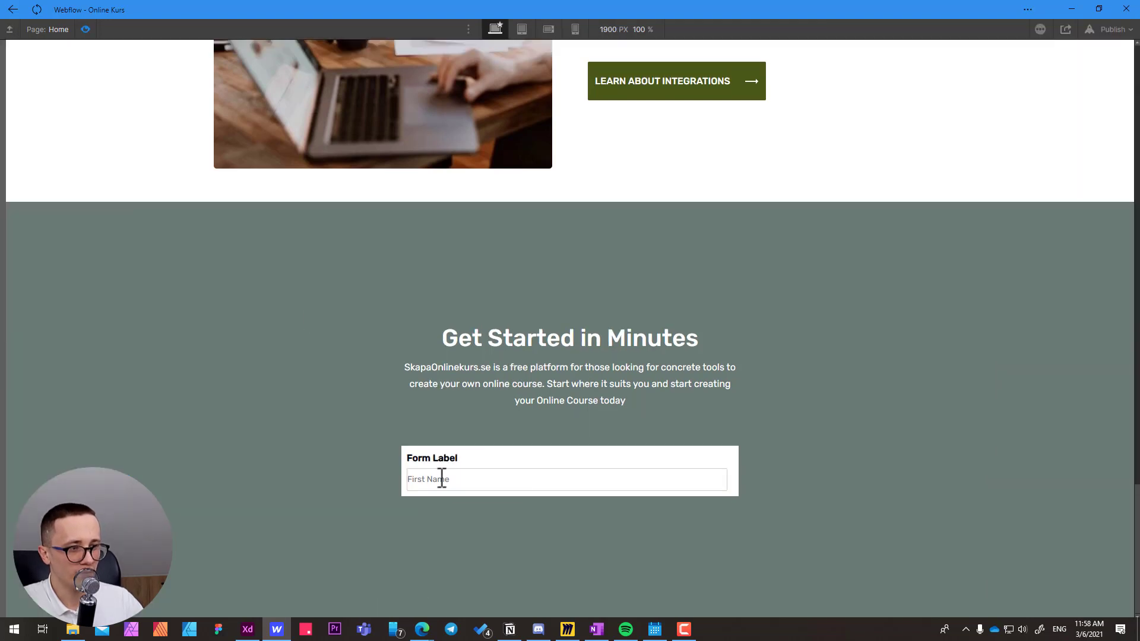
pyautogui.click(442, 479)
pyautogui.write('sdsd')
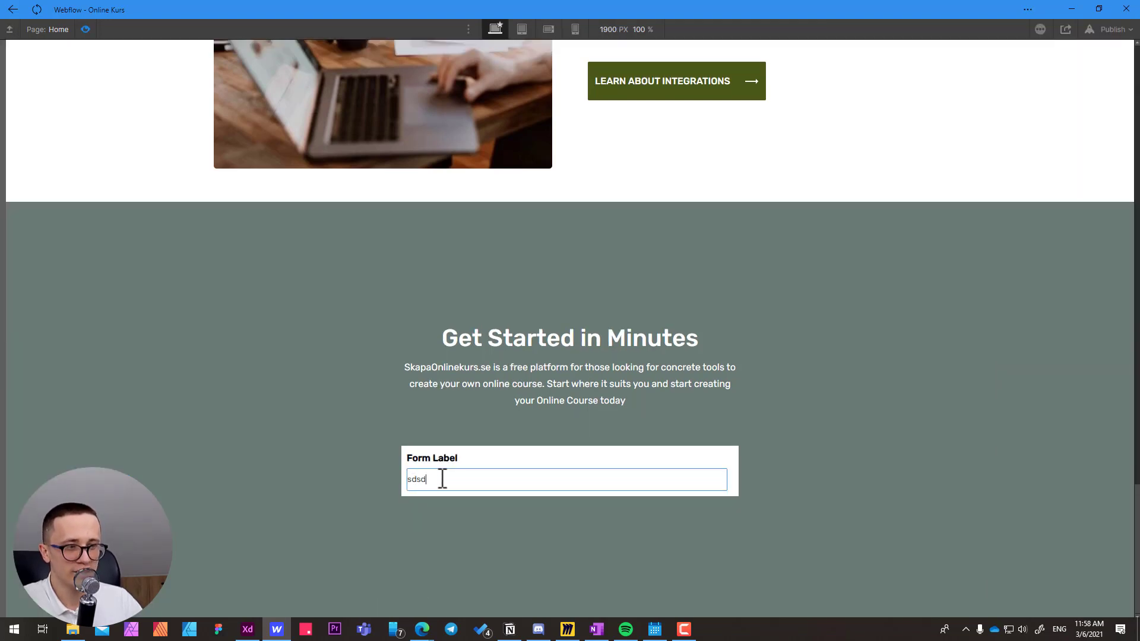
# Clear the First Name field, test it with "rerwrewre", empty it again and exit the preview.
pyautogui.press('BackSpace')
pyautogui.press('BackSpace')
pyautogui.press('BackSpace')
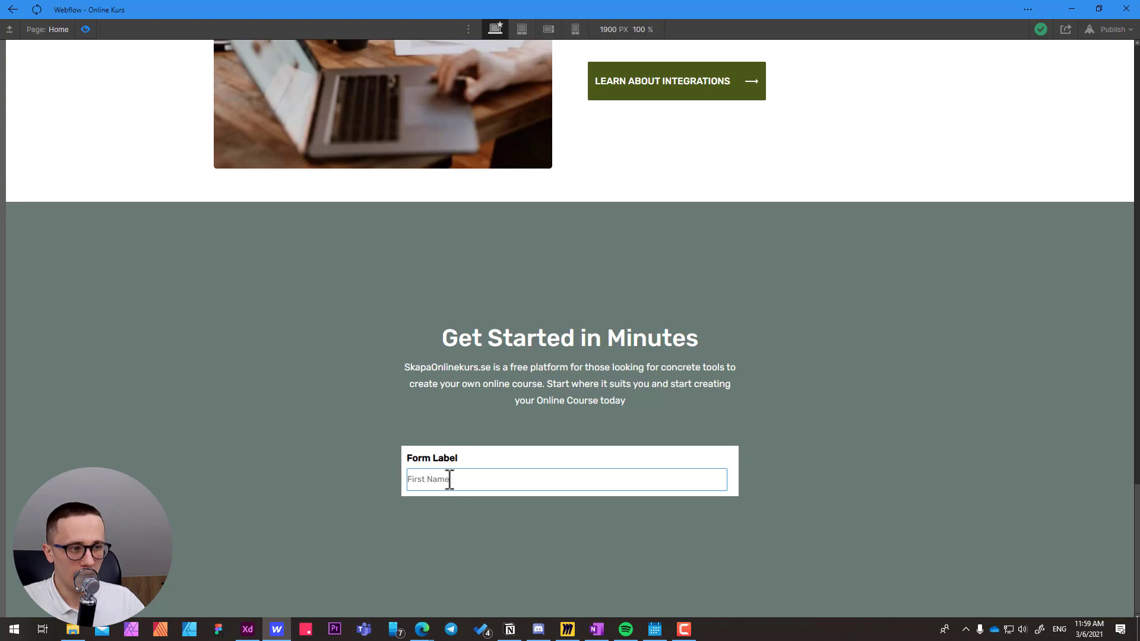
pyautogui.click(449, 479)
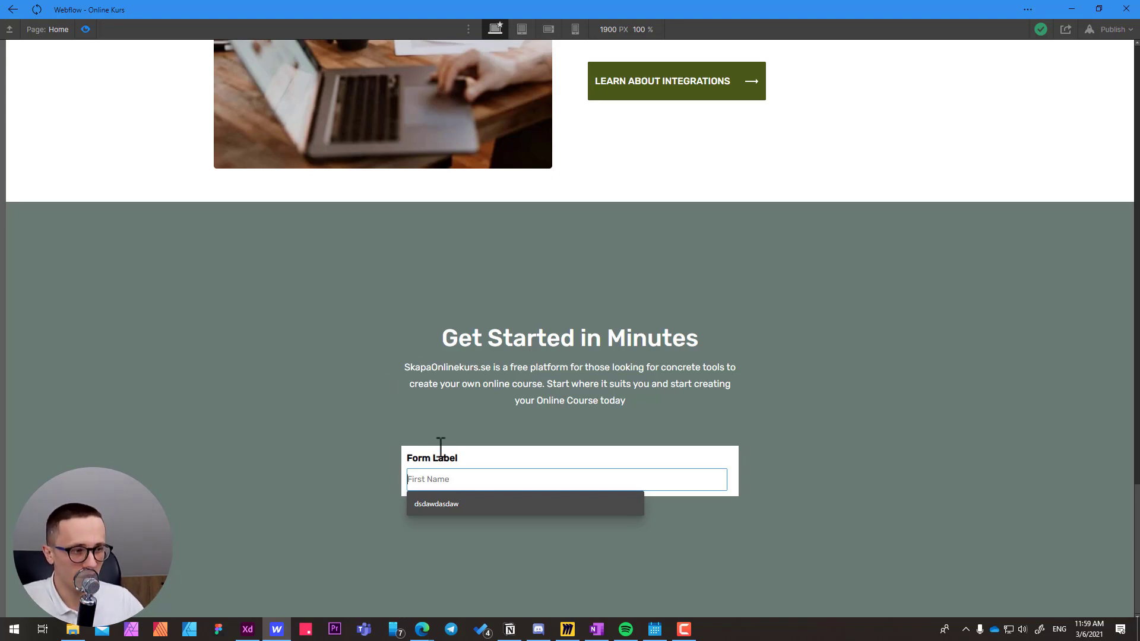
pyautogui.write('rerwrewre')
pyautogui.moveTo(475, 479); pyautogui.dragTo(349, 486)
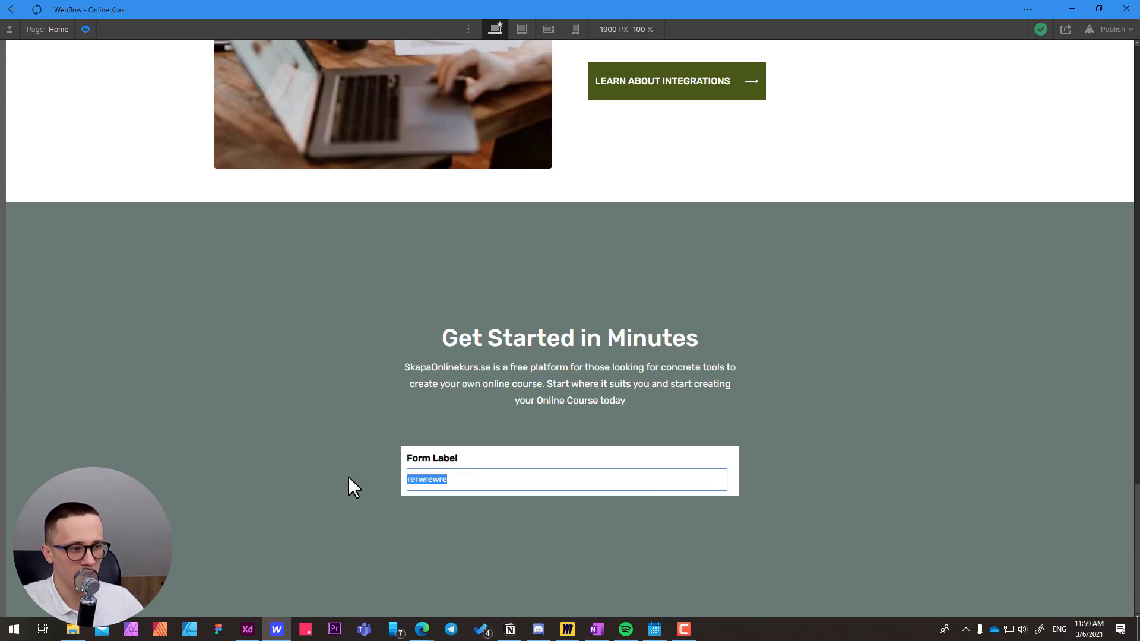
pyautogui.press('BackSpace')
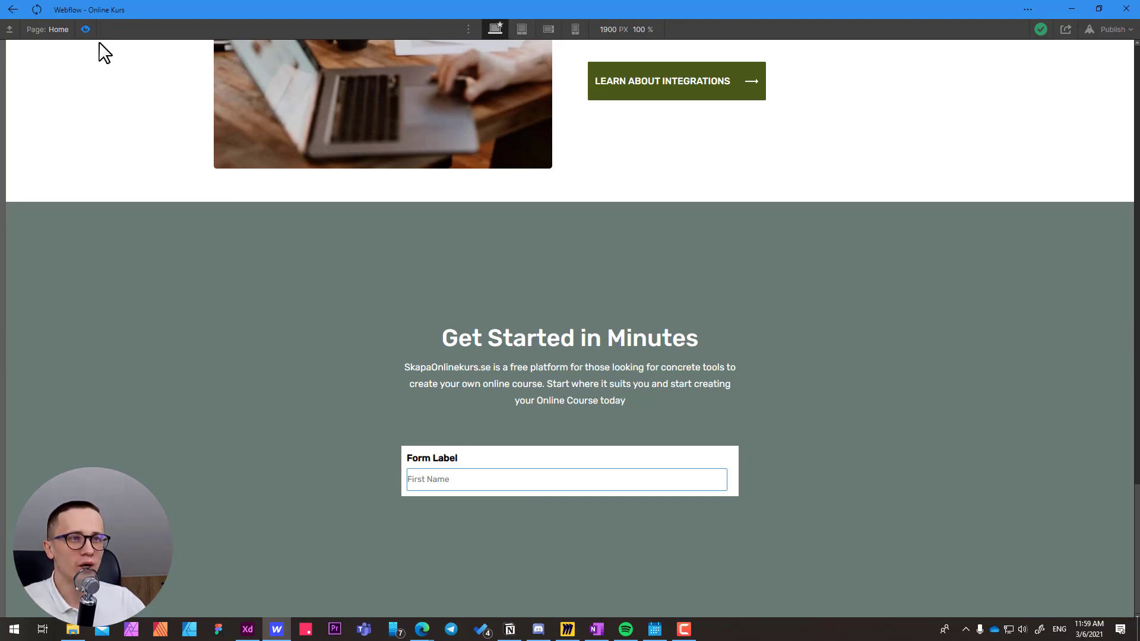
pyautogui.click(85, 28)
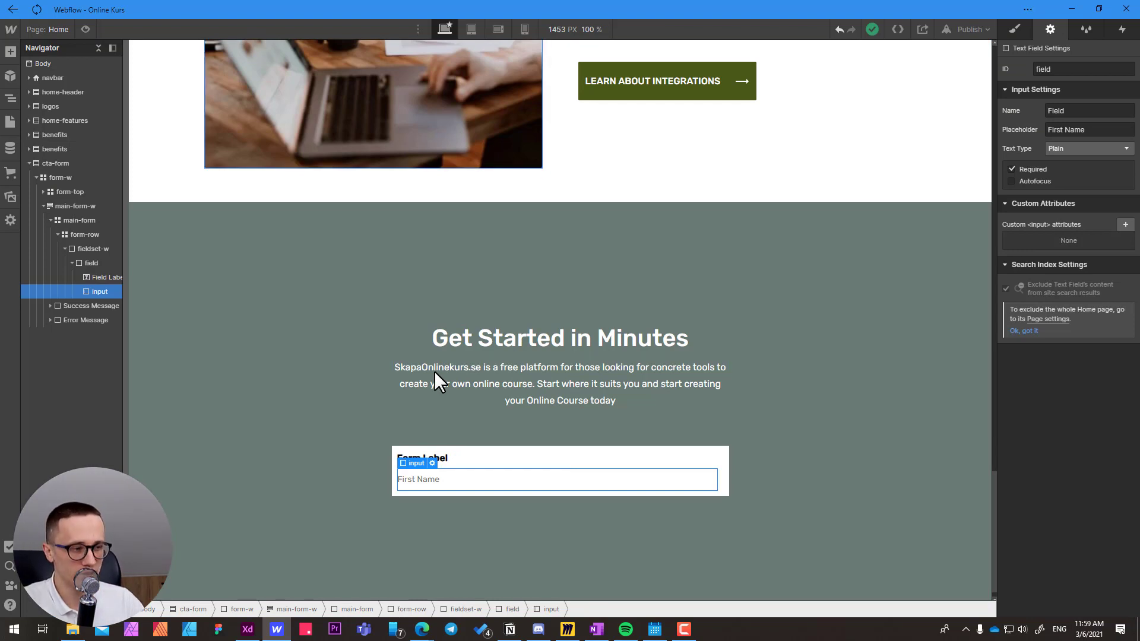
# Set the bottom margin of the All Labels tag to 0, using the form's field label.
pyautogui.click(449, 462)
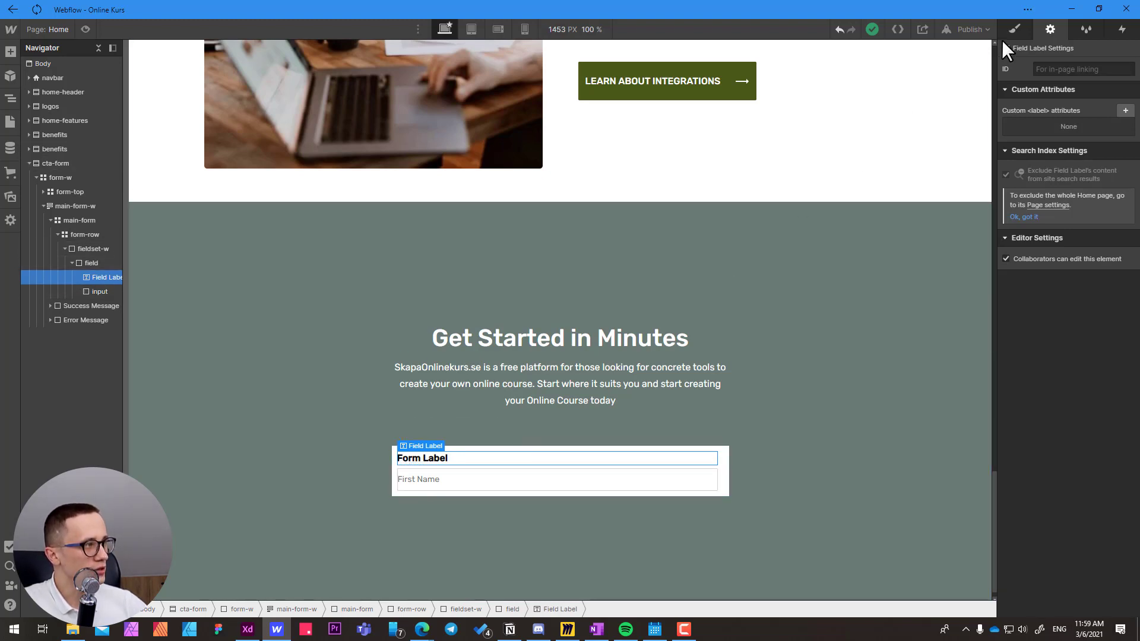
pyautogui.click(1014, 30)
pyautogui.click(1039, 85)
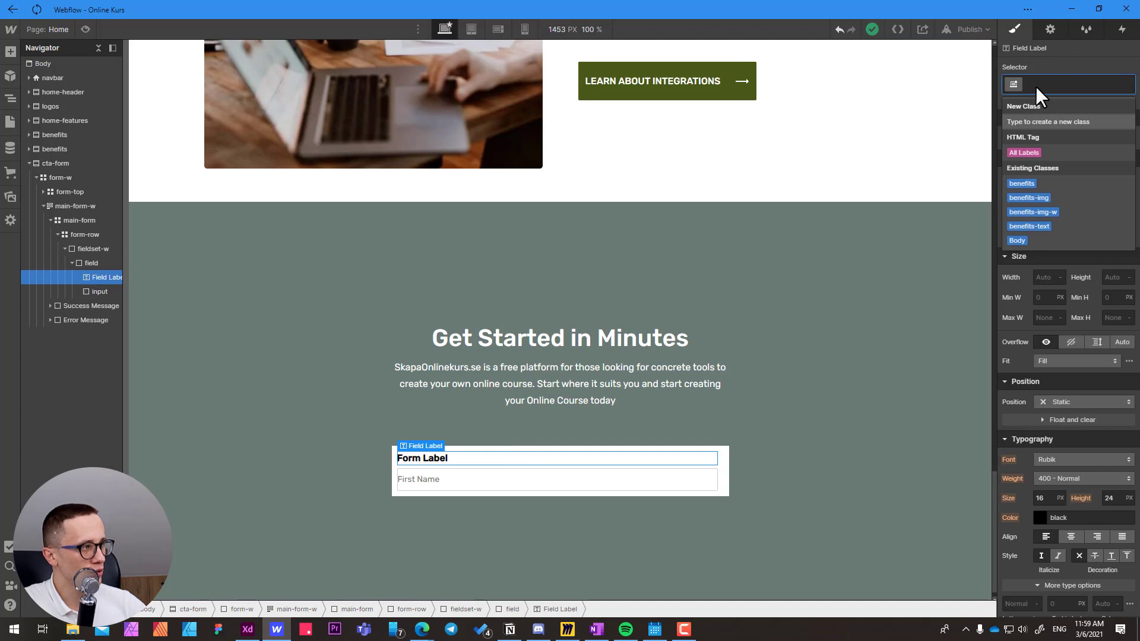
pyautogui.click(1023, 152)
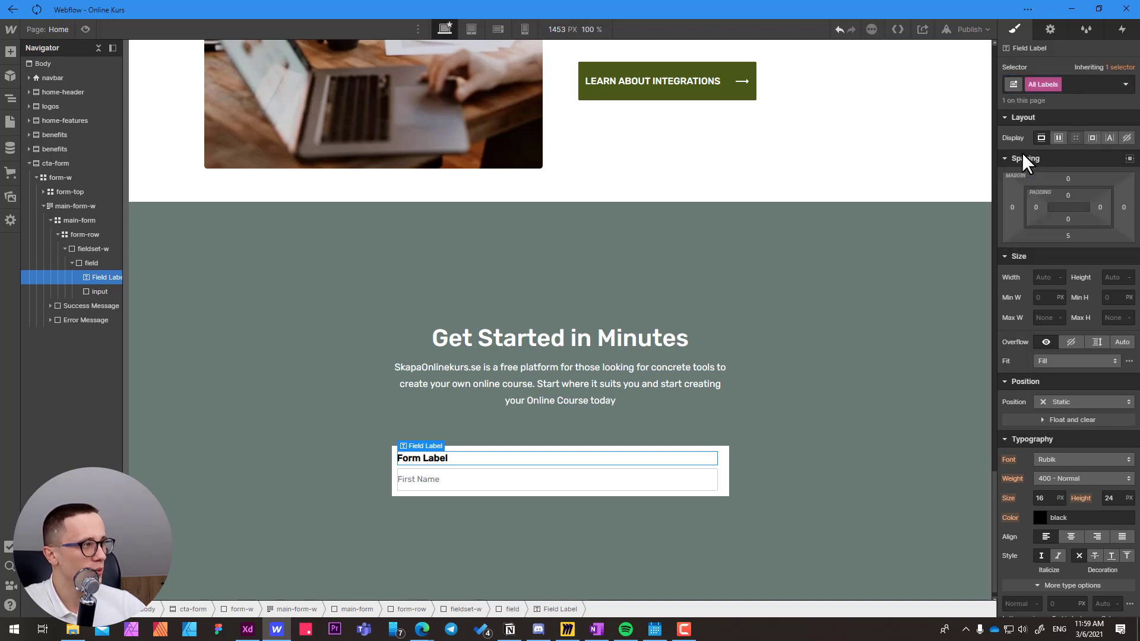
pyautogui.click(1069, 235)
pyautogui.click(1049, 274)
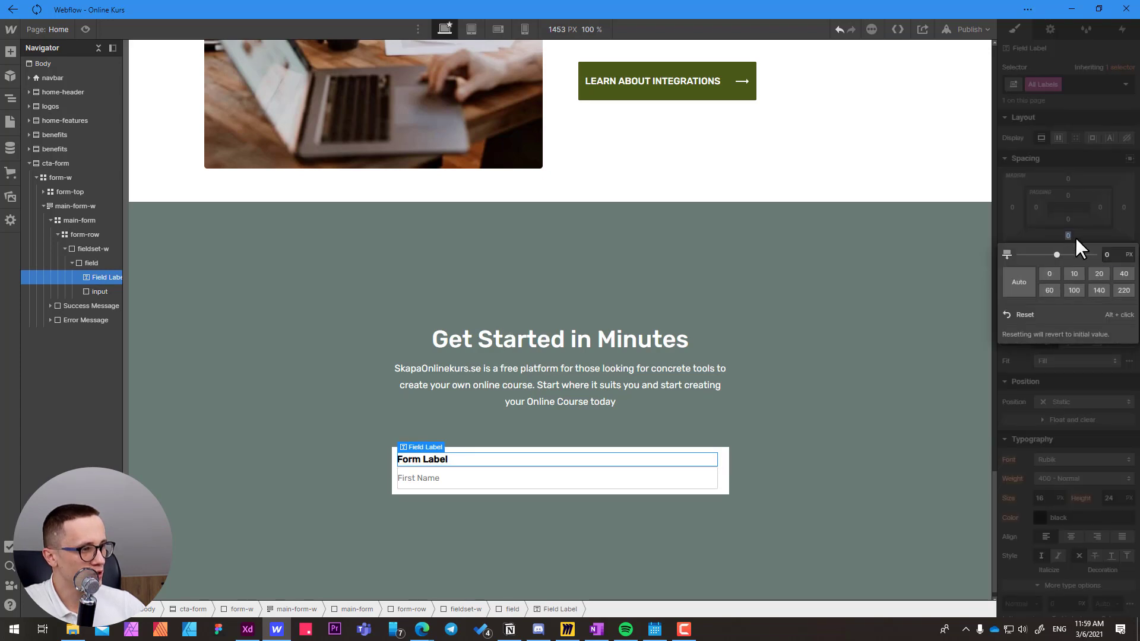
pyautogui.click(1084, 224)
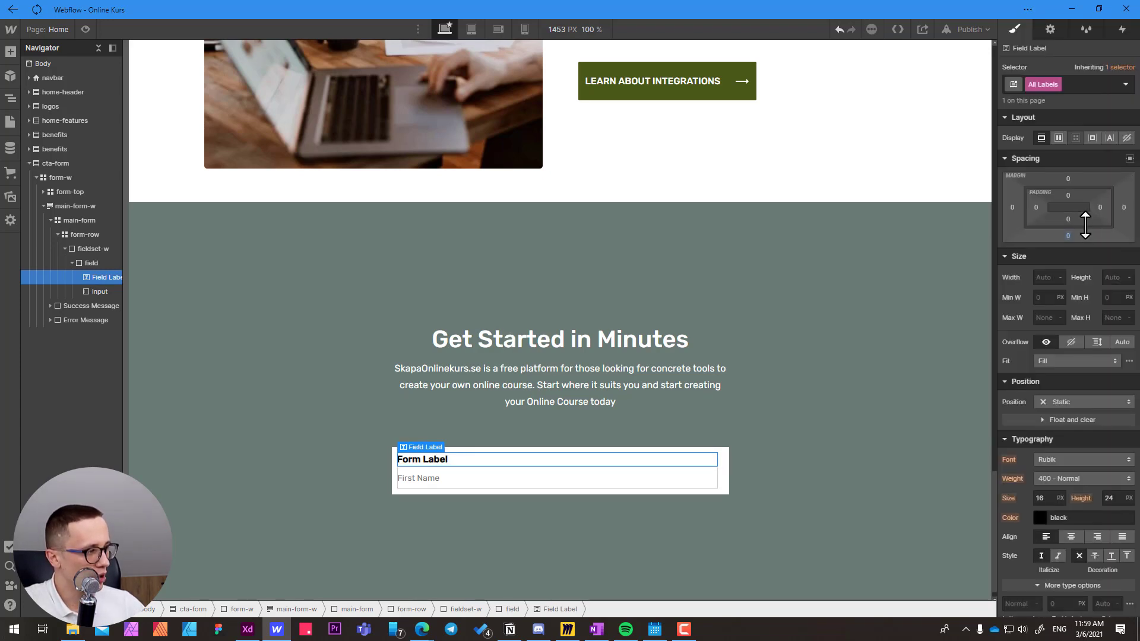
# Set the All Labels typography to weight 500 - Medium, size 14 px and line height 20 px.
pyautogui.scroll(-1, 1085, 225)
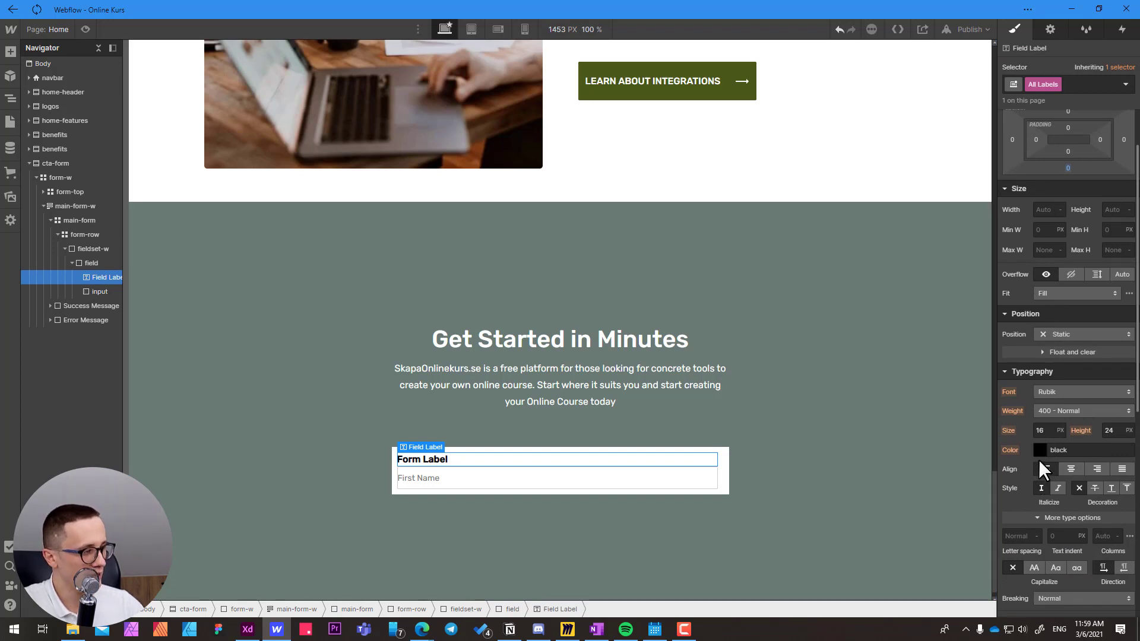
pyautogui.scroll(-1, 1040, 463)
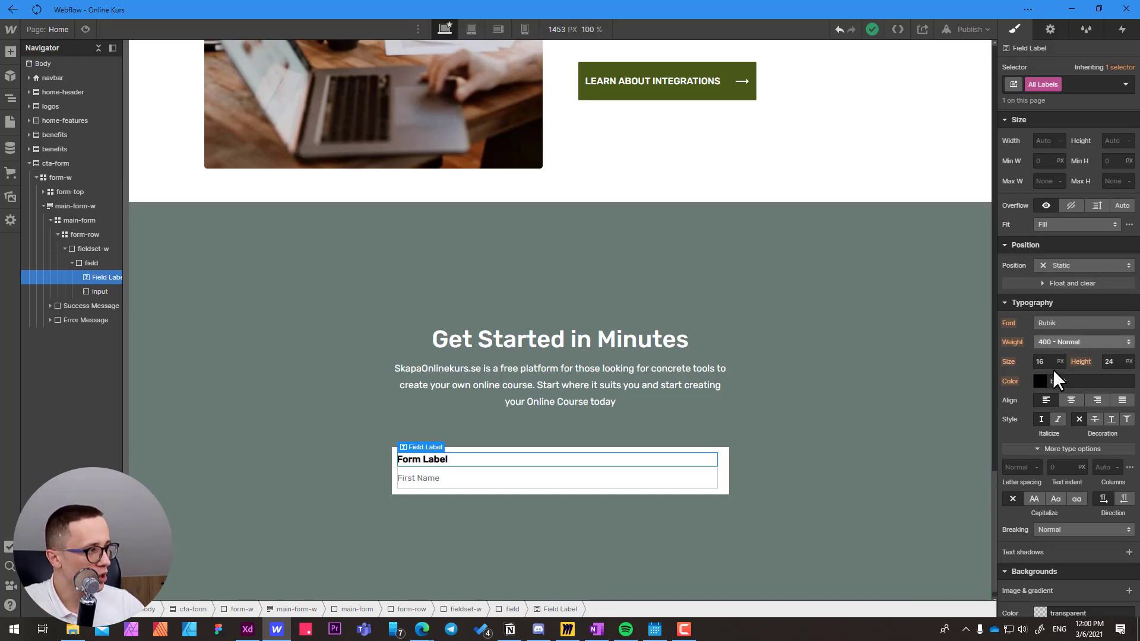
pyautogui.click(1048, 340)
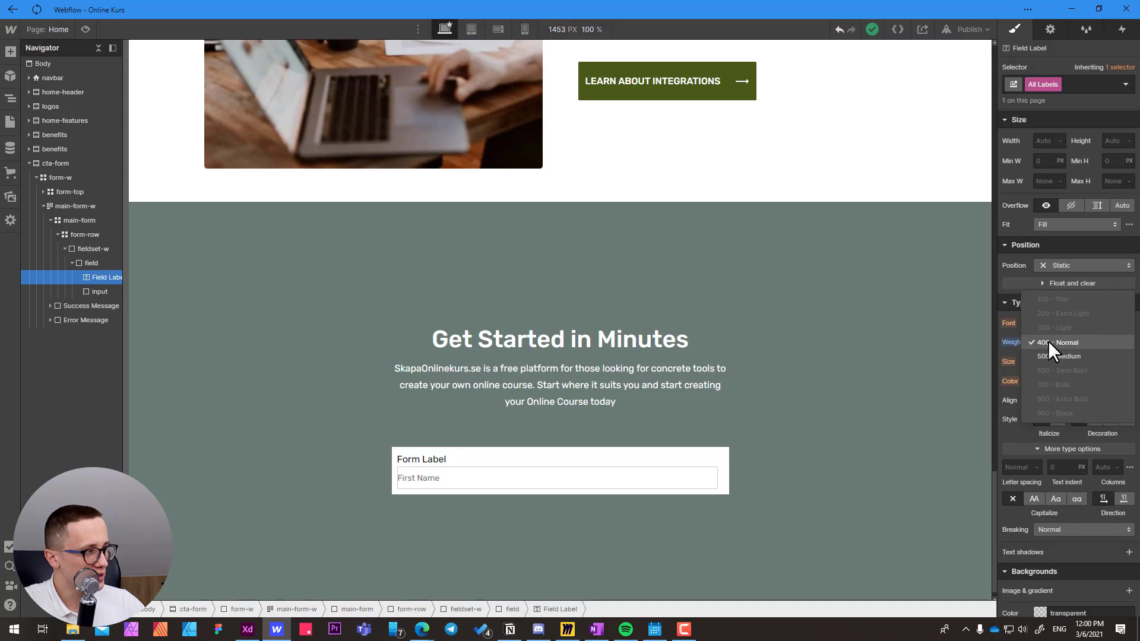
pyautogui.click(1053, 356)
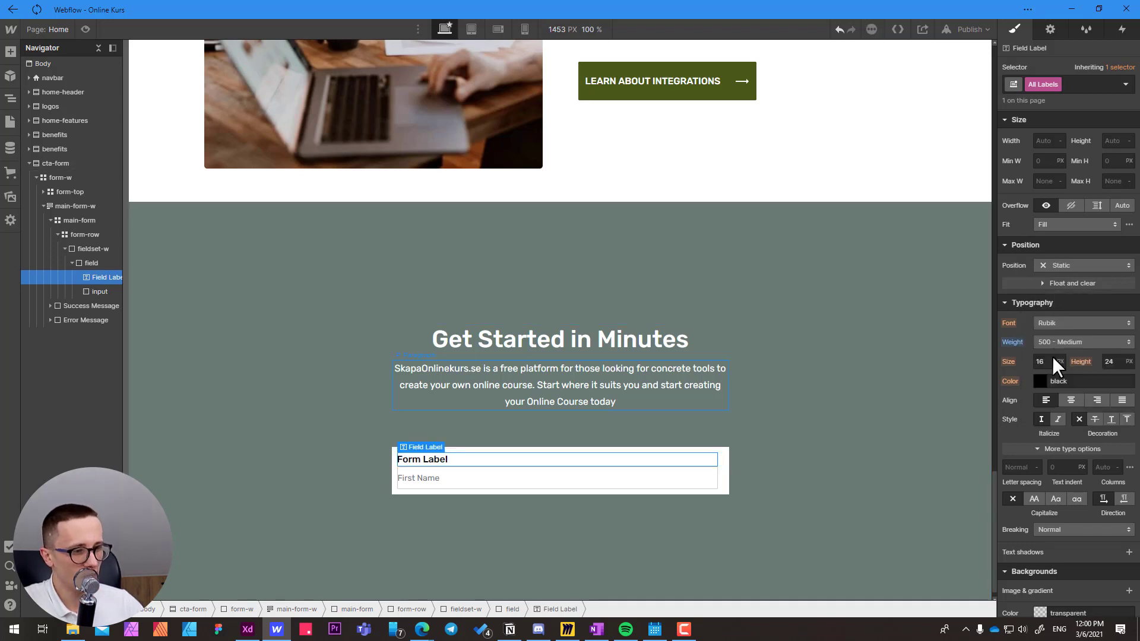
pyautogui.click(1045, 361)
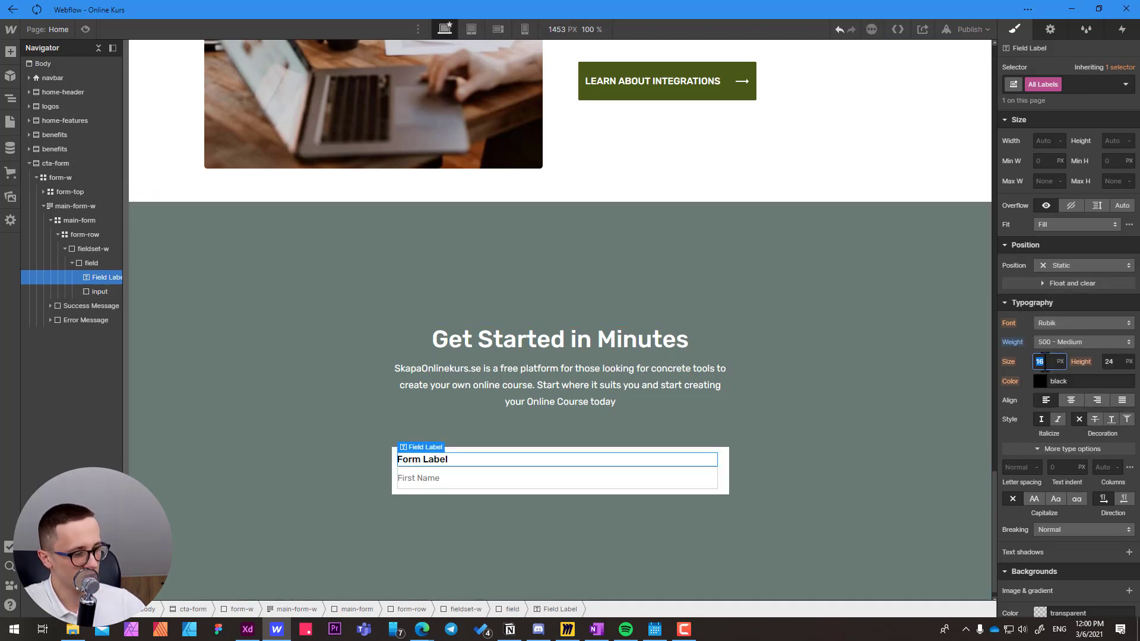
pyautogui.write('14')
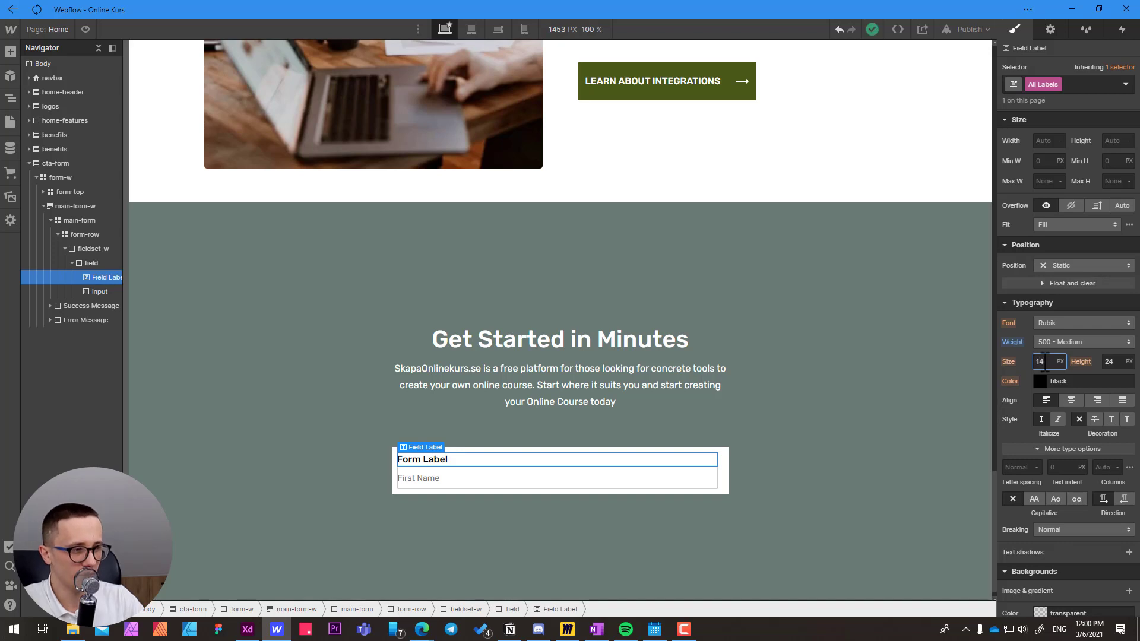
pyautogui.press('Return')
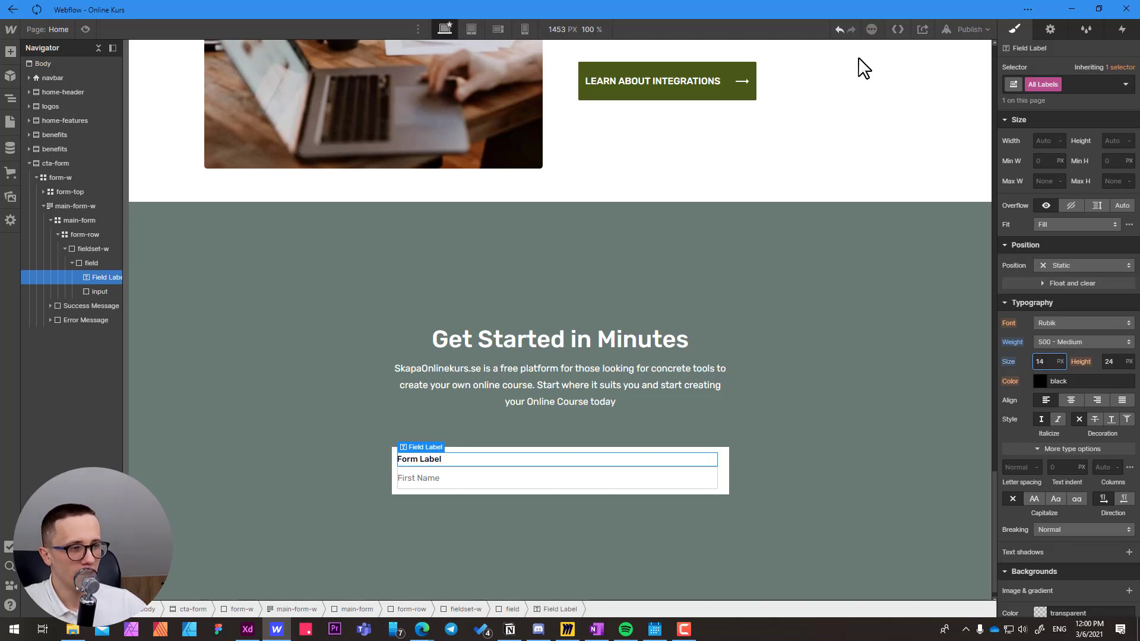
pyautogui.click(1117, 362)
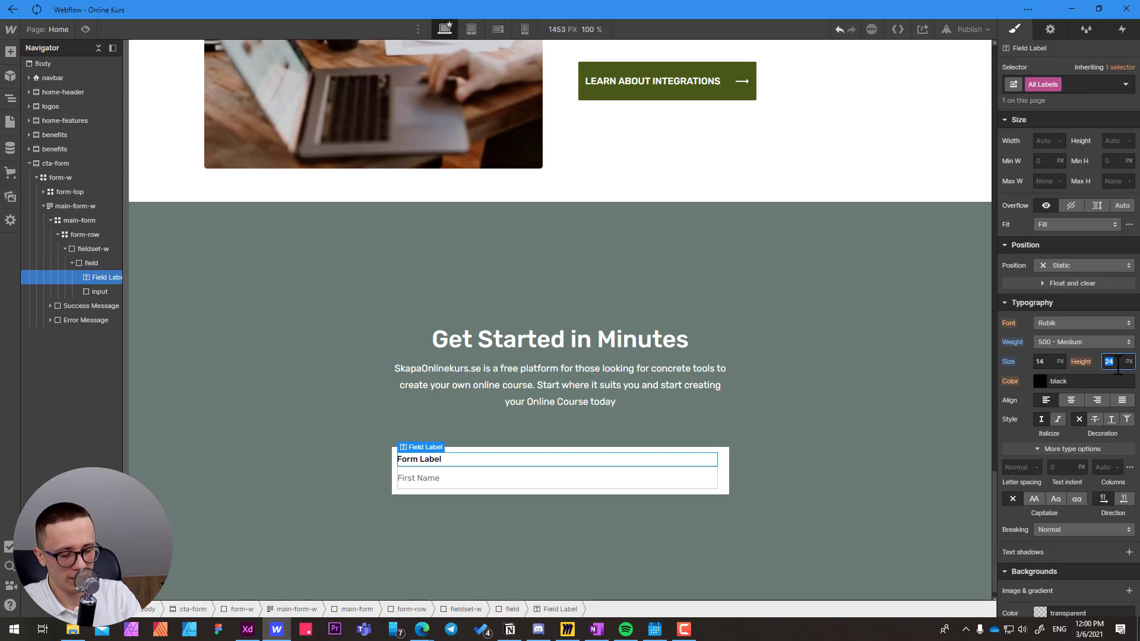
pyautogui.write('20')
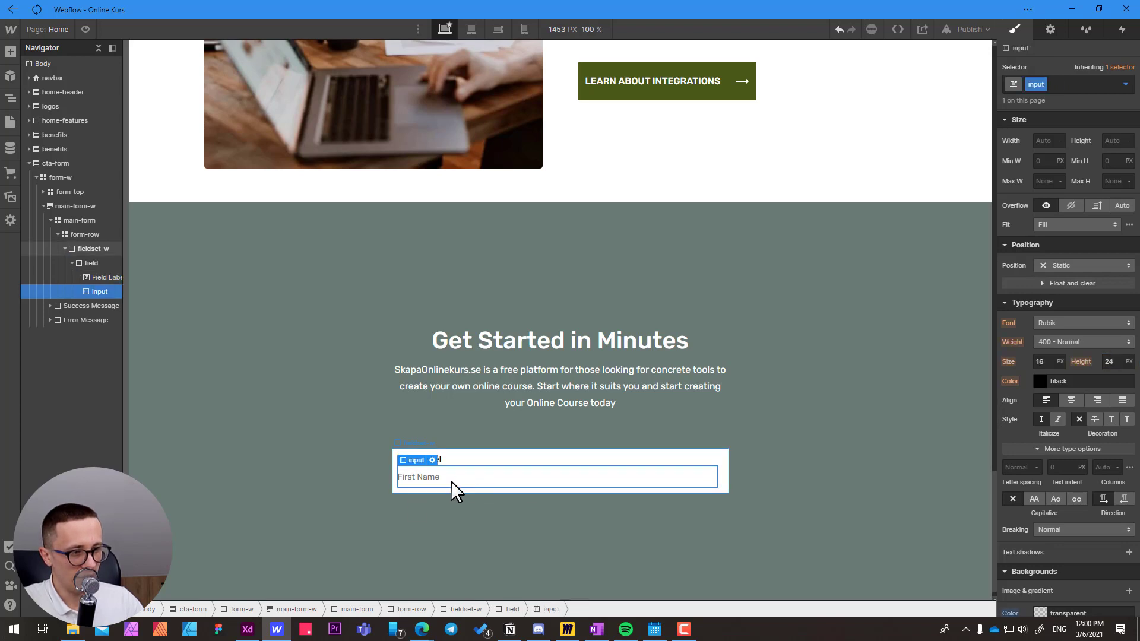
pyautogui.click(354, 512)
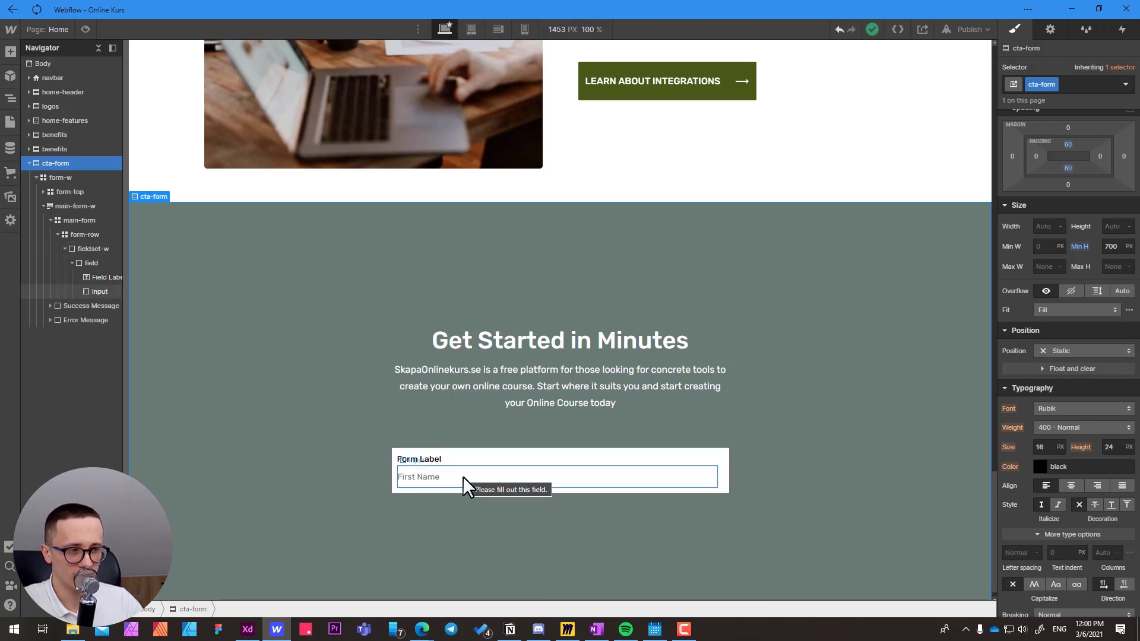
# Remove the border of the First Name input by setting its style to none and its width to 0.
pyautogui.click(463, 476)
pyautogui.scroll(-5, 1057, 492)
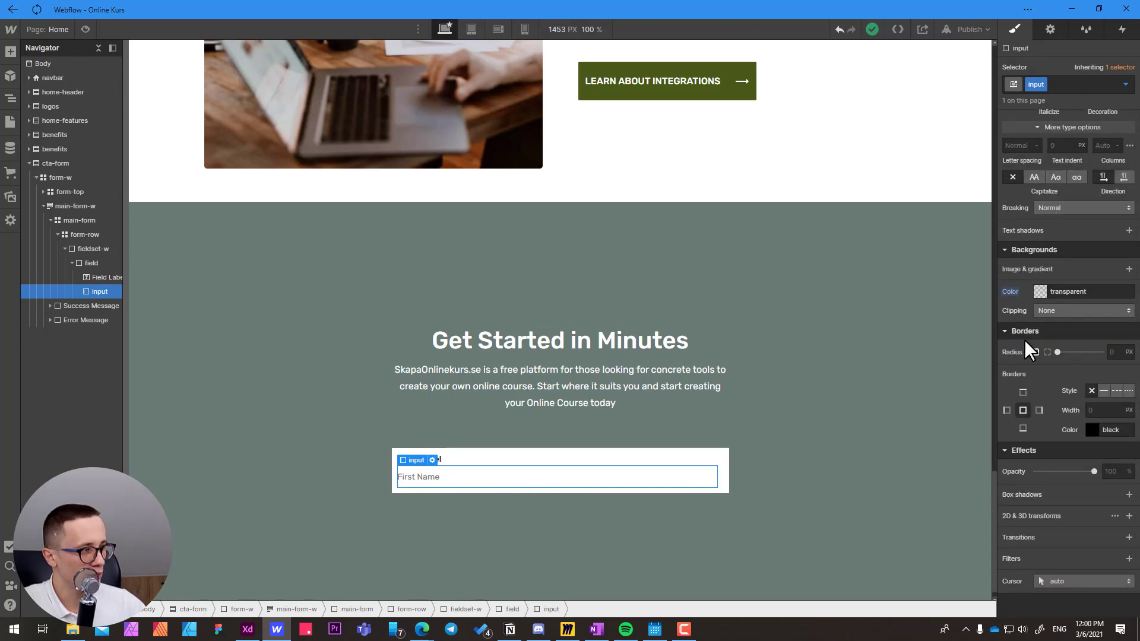
pyautogui.click(1092, 390)
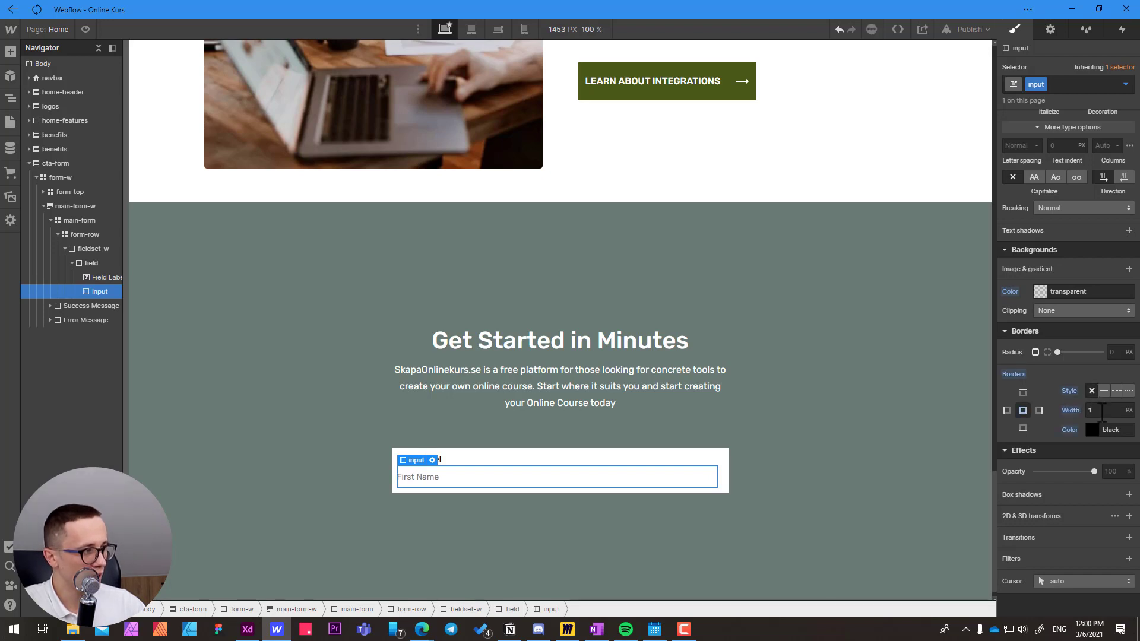
pyautogui.click(1101, 411)
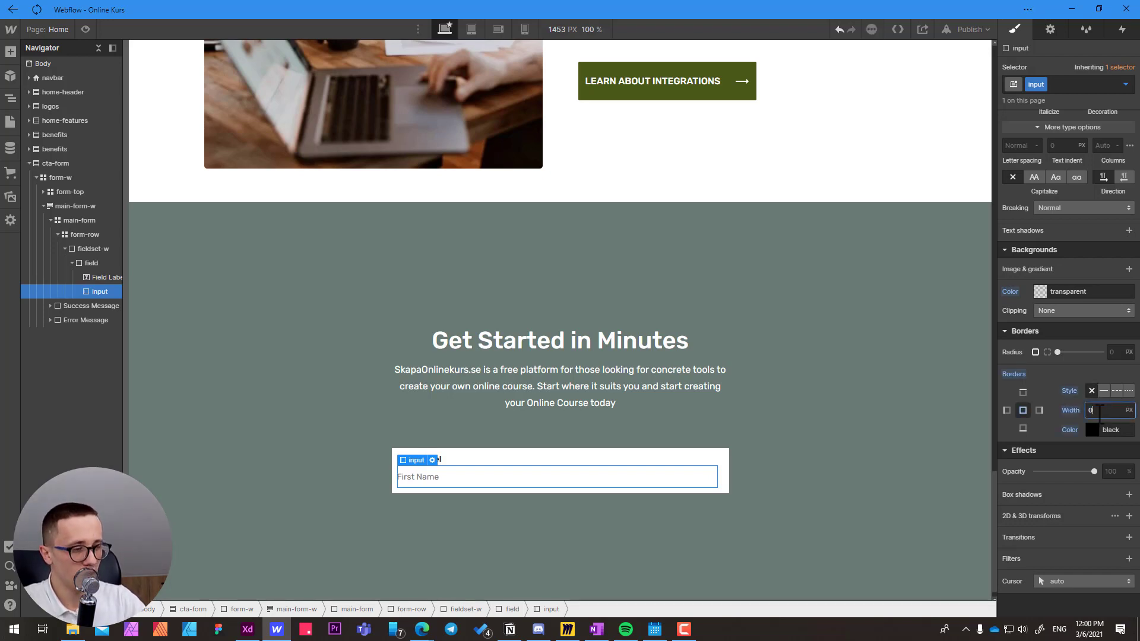
pyautogui.click(731, 459)
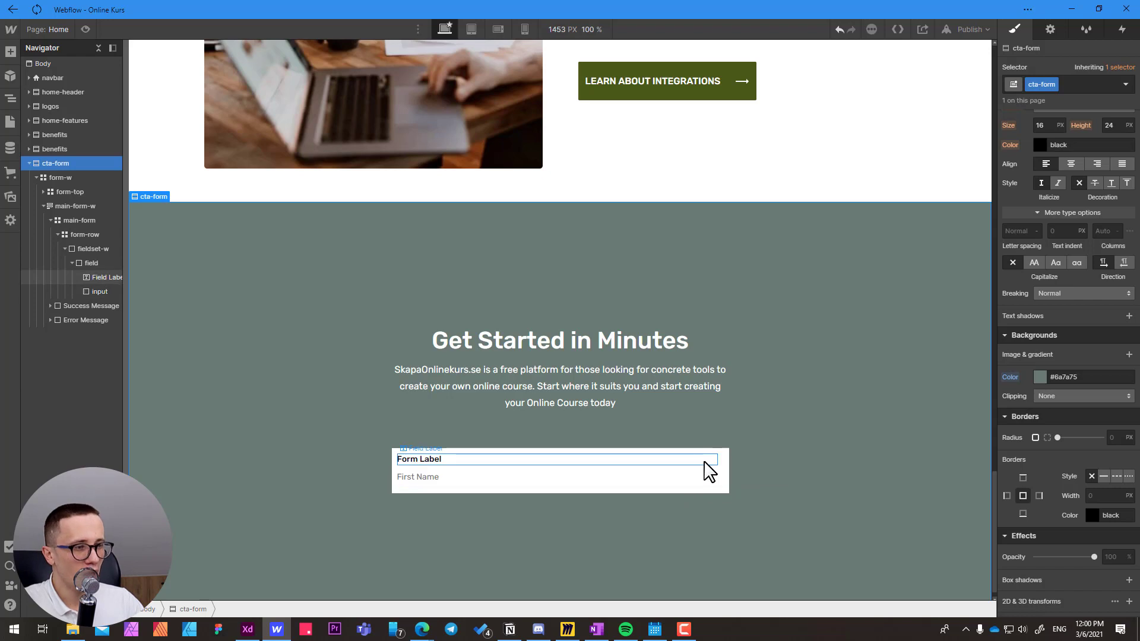
# Set the position of the All Labels tag to Relative with a z-index of 0.
pyautogui.click(704, 461)
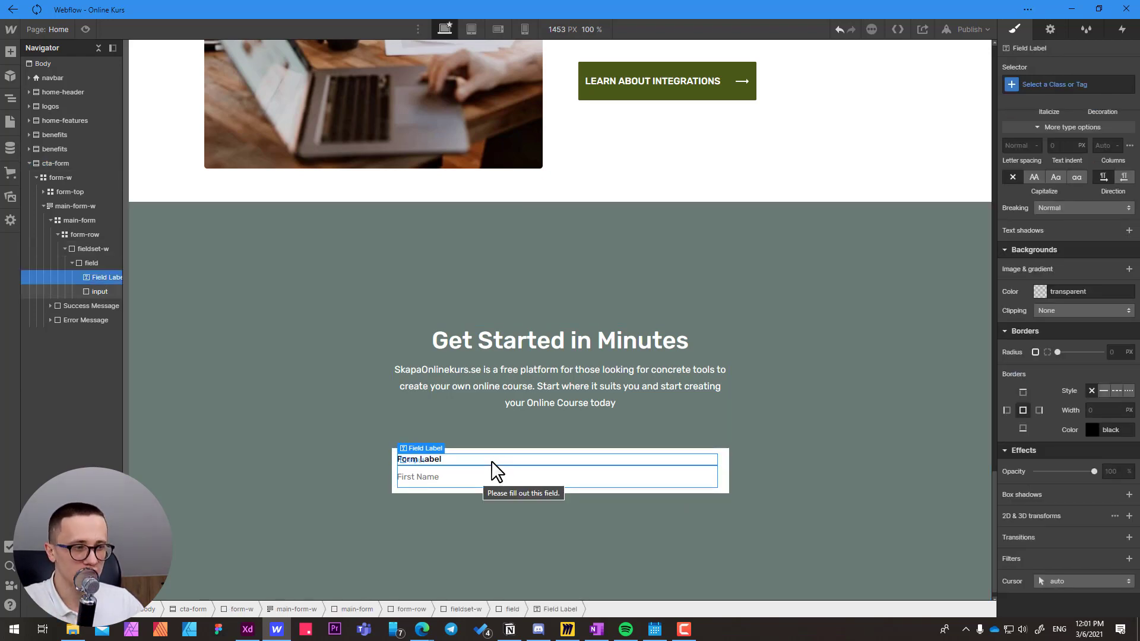
pyautogui.click(458, 480)
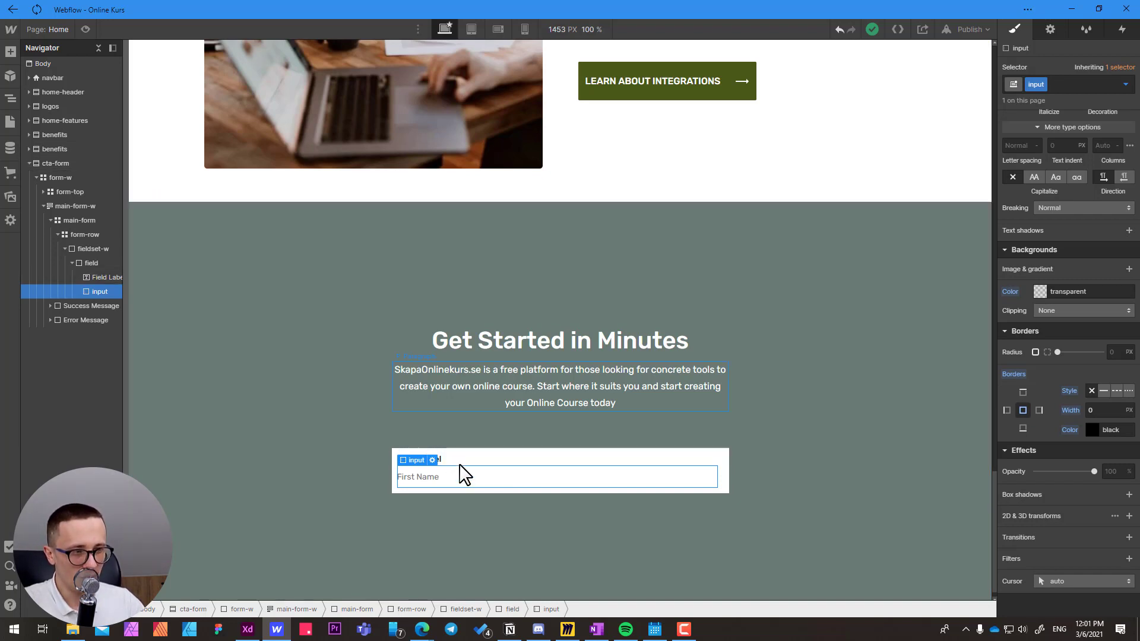
pyautogui.click(463, 461)
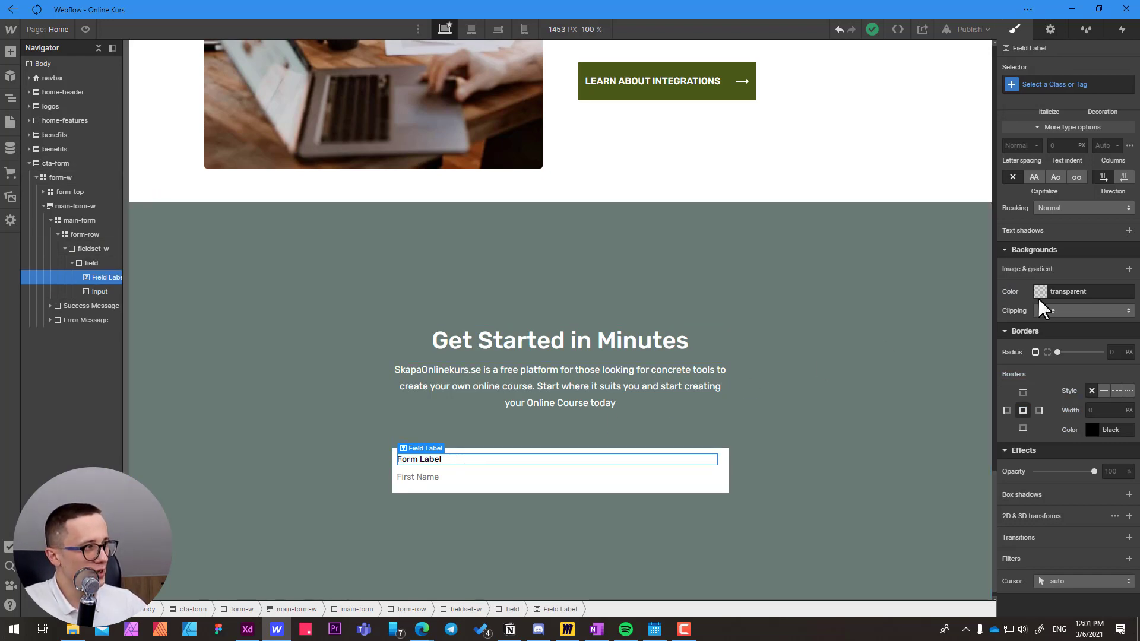
pyautogui.click(1060, 84)
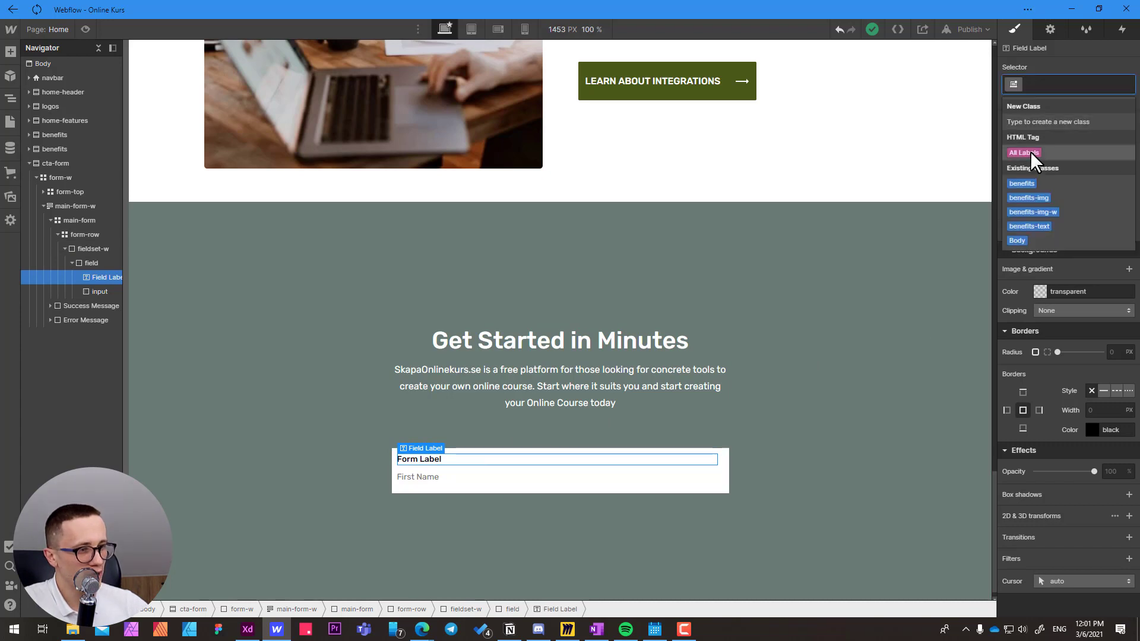
pyautogui.click(1031, 151)
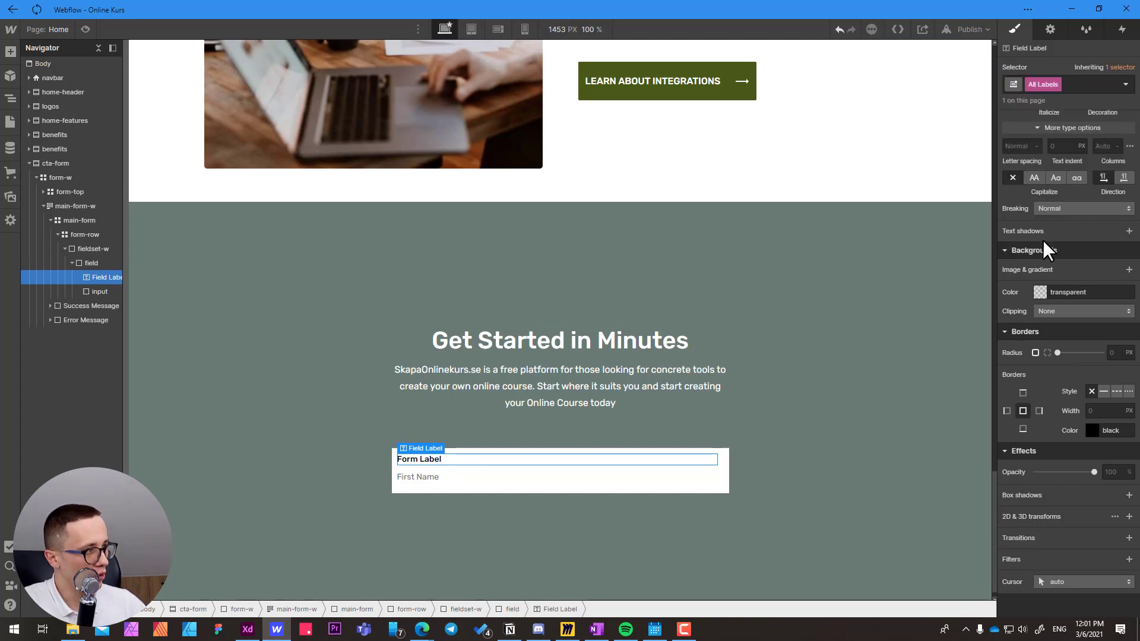
pyautogui.scroll(5, 1042, 240)
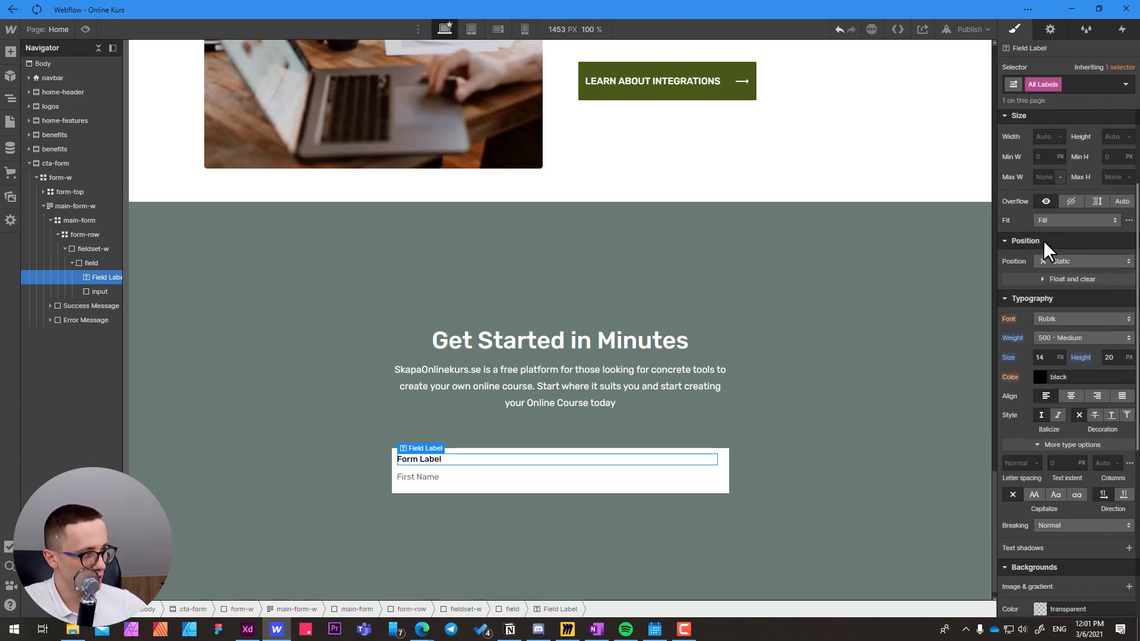
pyautogui.click(1063, 260)
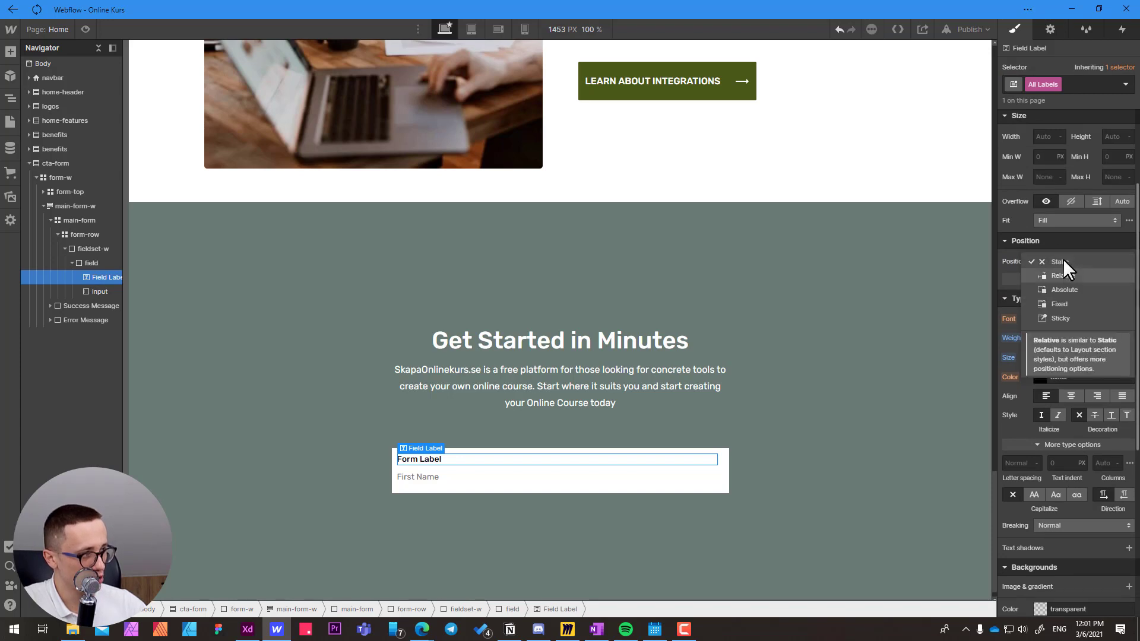
pyautogui.click(1068, 276)
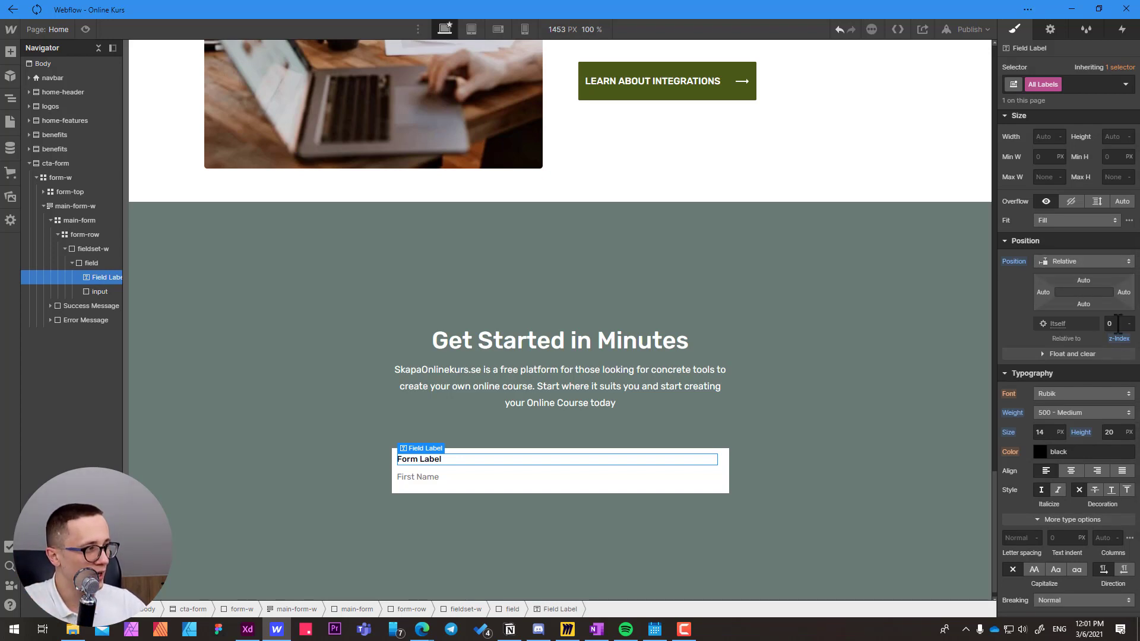
pyautogui.moveTo(1119, 324); pyautogui.dragTo(1103, 323)
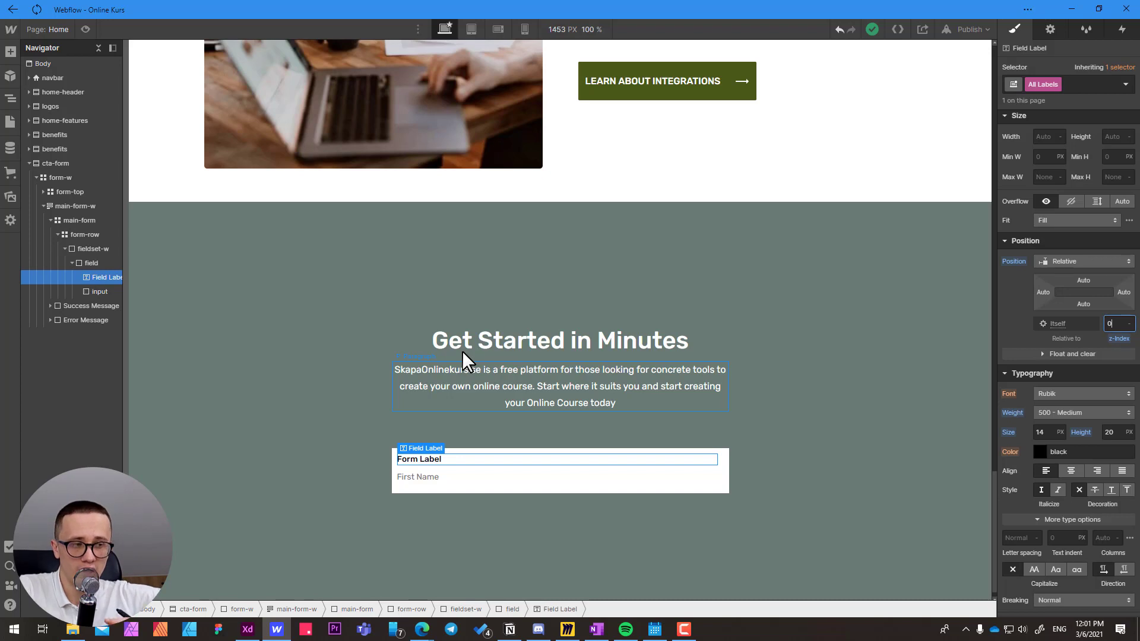
# Set the position of the form's input class to Relative with a z-index of 1.
pyautogui.click(464, 476)
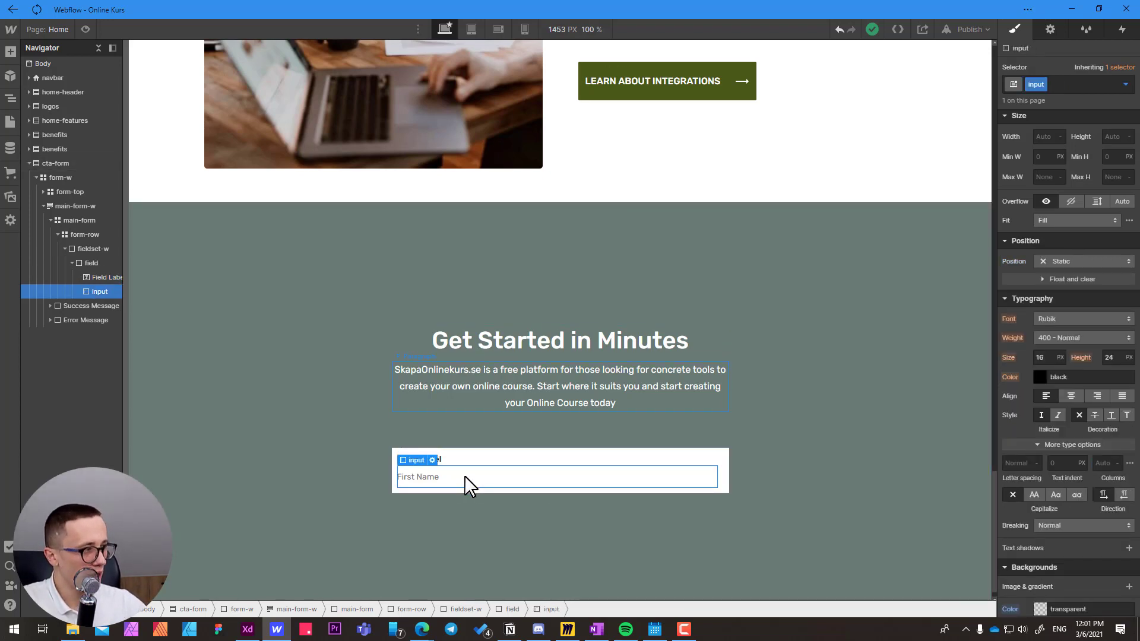
pyautogui.click(1067, 261)
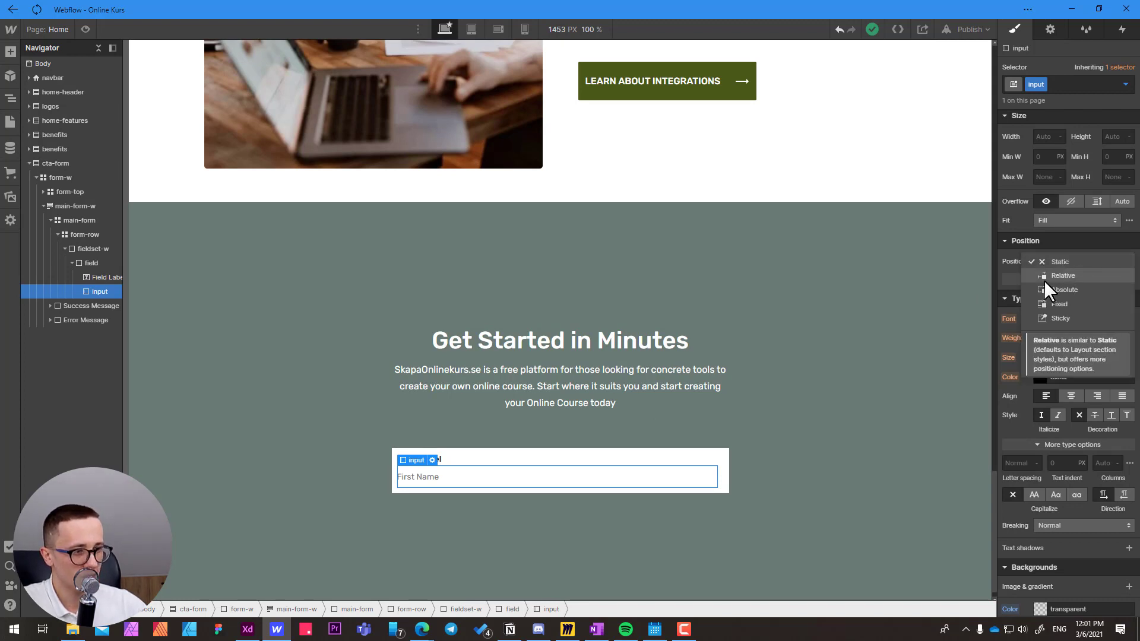
pyautogui.click(1045, 279)
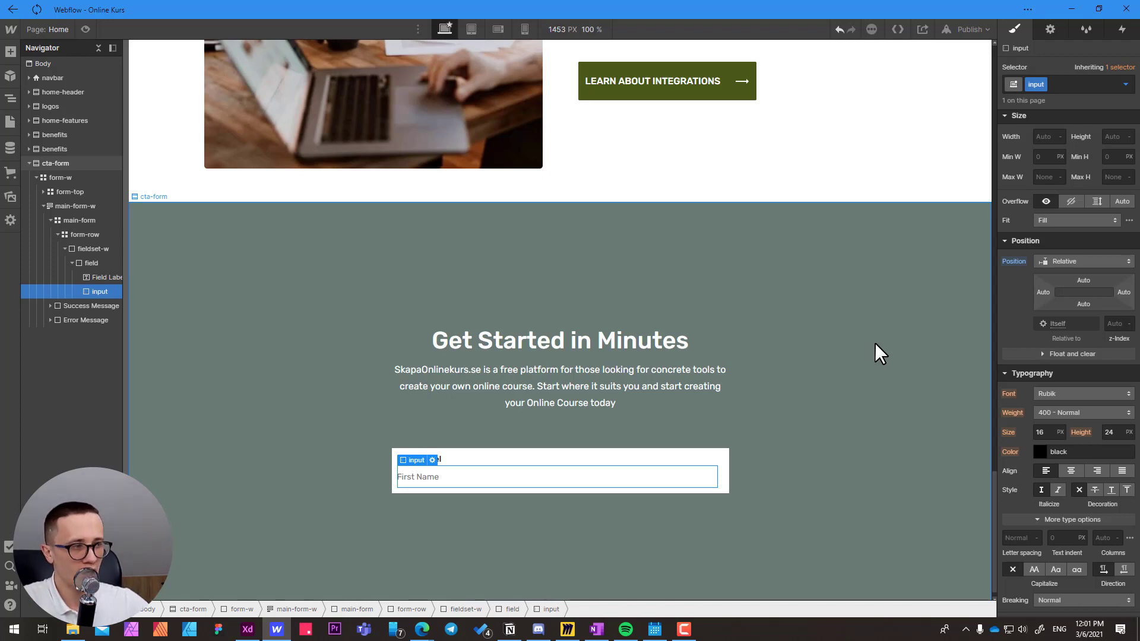
pyautogui.click(1118, 324)
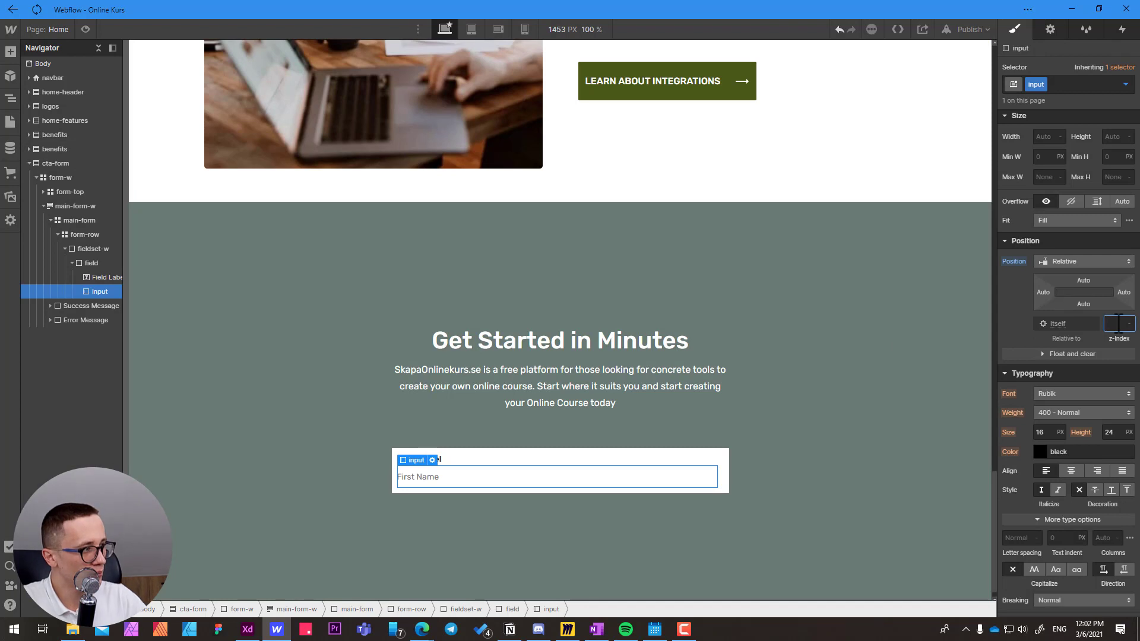
pyautogui.write('1')
pyautogui.press('Return')
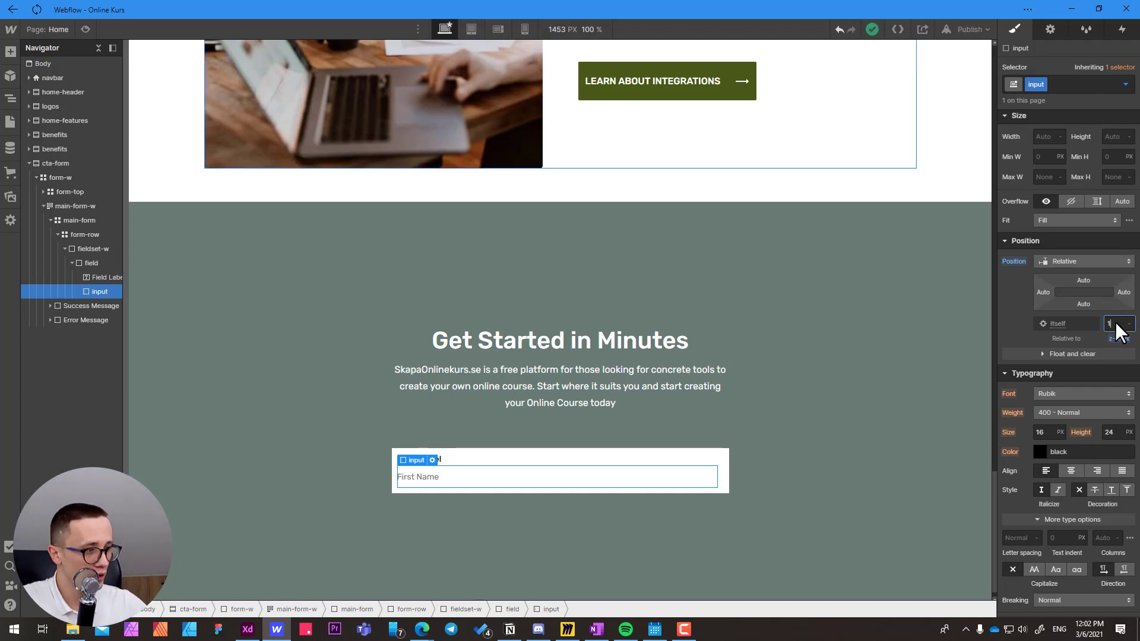
# Offset the All Labels tag 4 px from its top, using the form's field label.
pyautogui.click(468, 460)
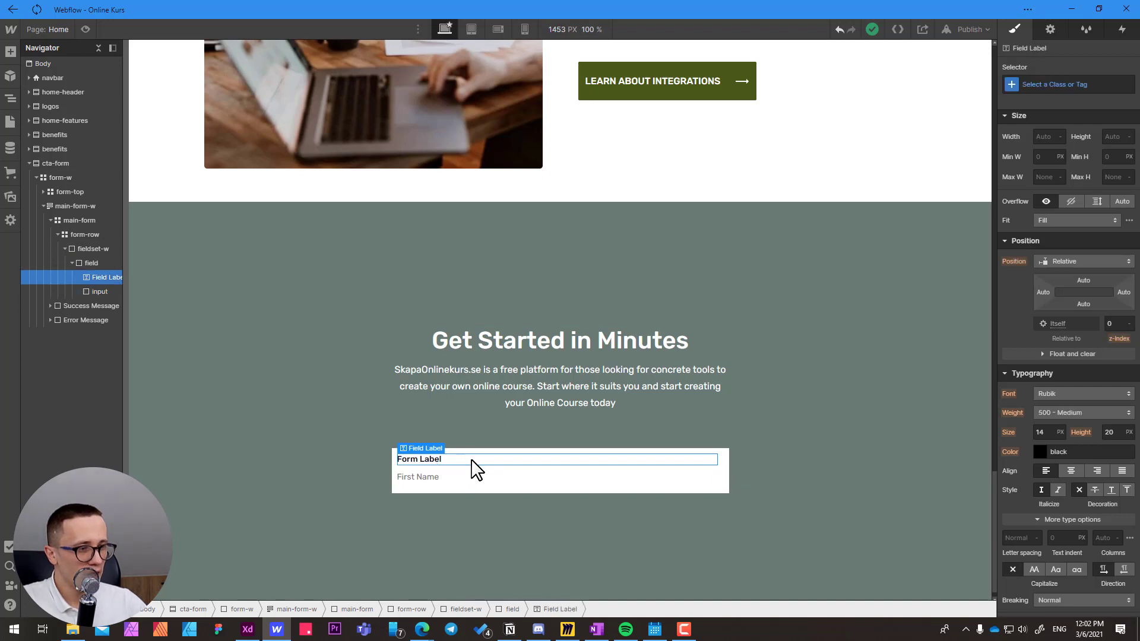
pyautogui.click(1049, 85)
pyautogui.click(1026, 152)
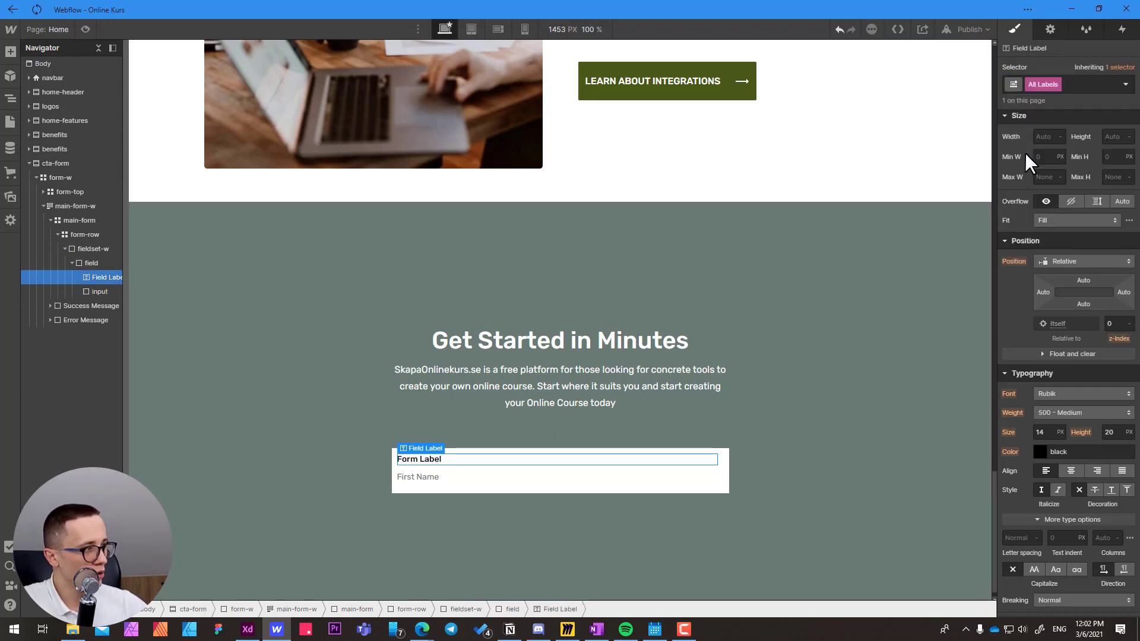
pyautogui.moveTo(1082, 280); pyautogui.dragTo(1085, 284)
pyautogui.click(1082, 279)
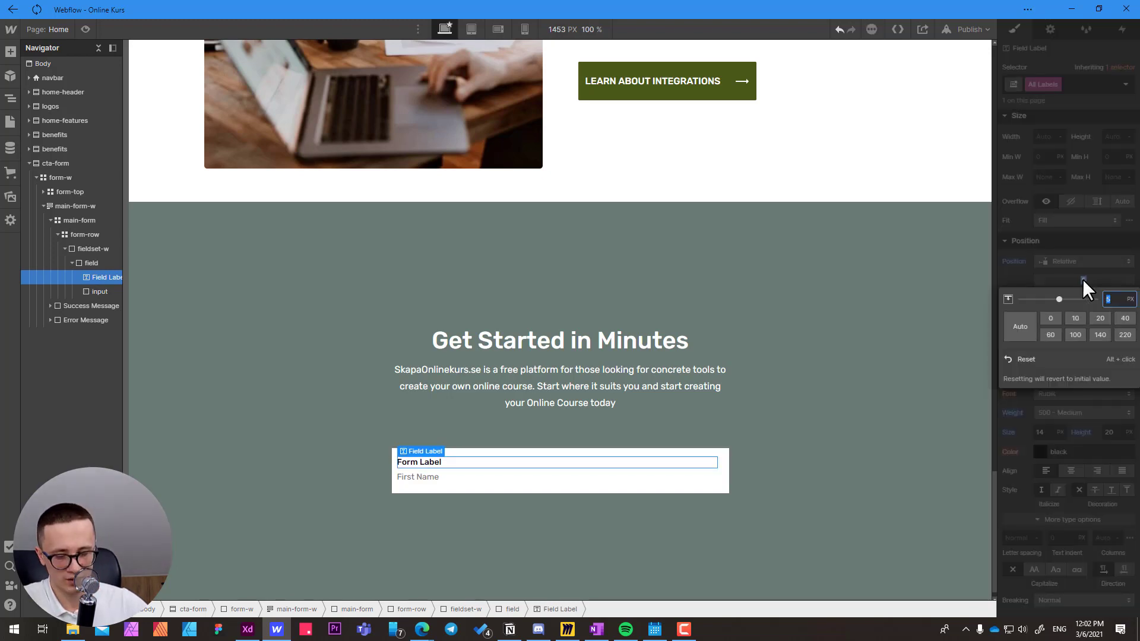
pyautogui.write('4')
pyautogui.press('Return')
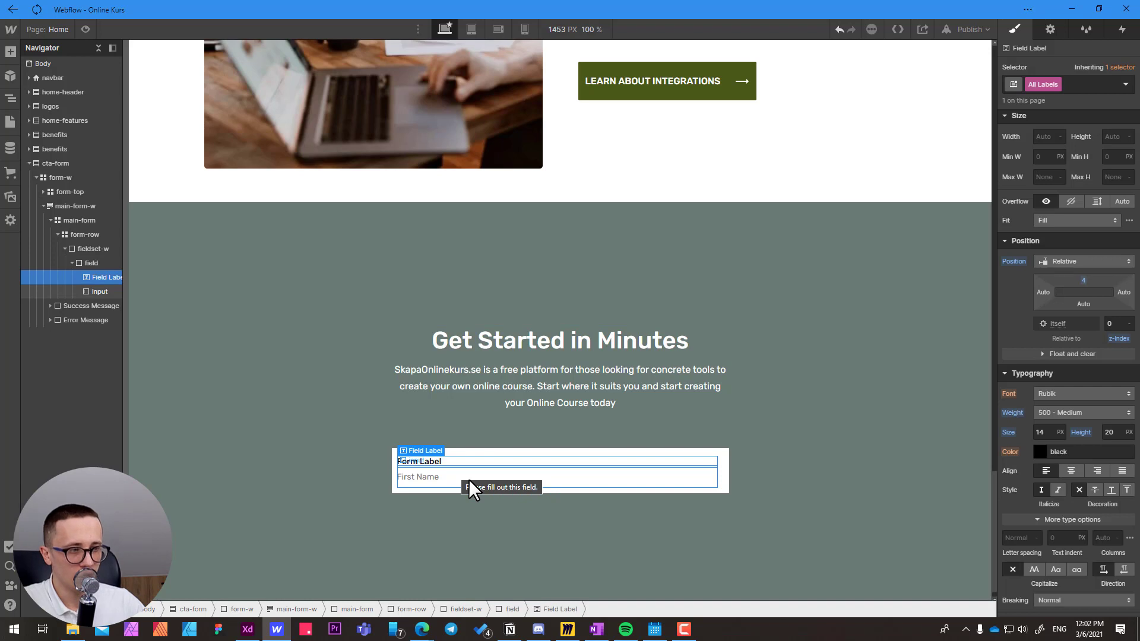
# Preview the page, test the form's First Name input with sample text, and return to editing.
pyautogui.click(414, 477)
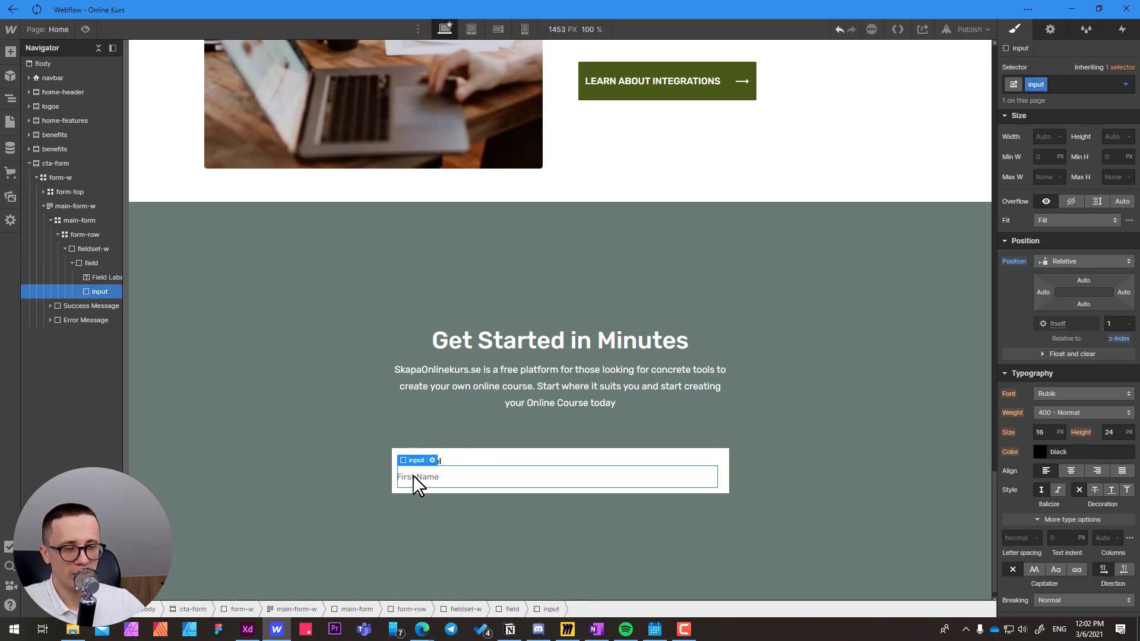
pyautogui.click(86, 29)
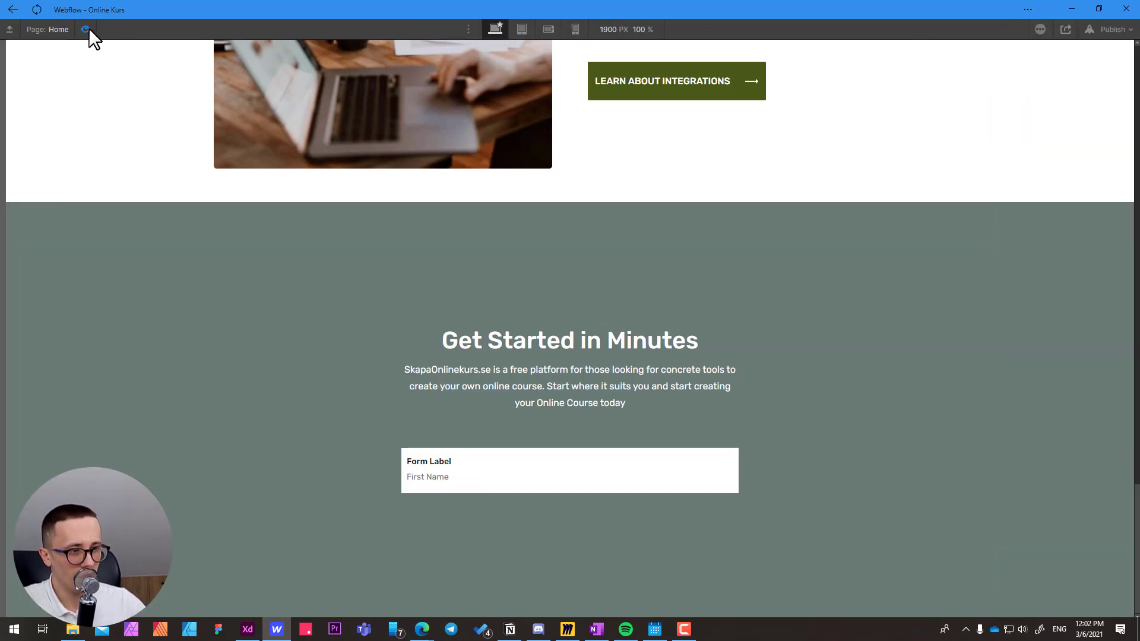
pyautogui.click(459, 472)
pyautogui.write('dsdsdsdsd')
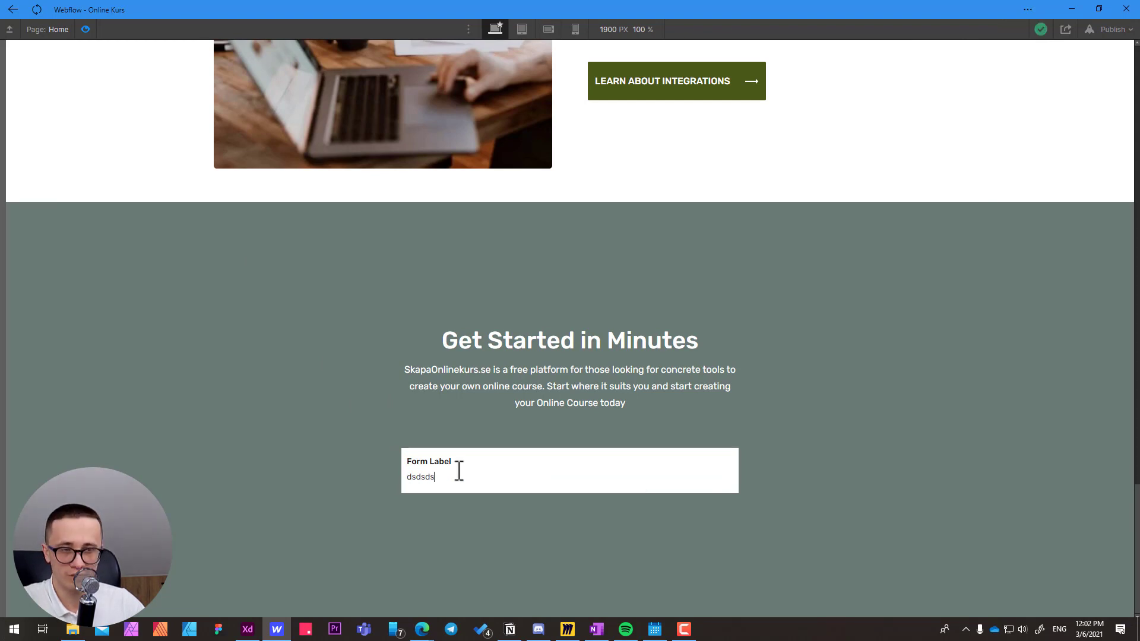
pyautogui.click(84, 33)
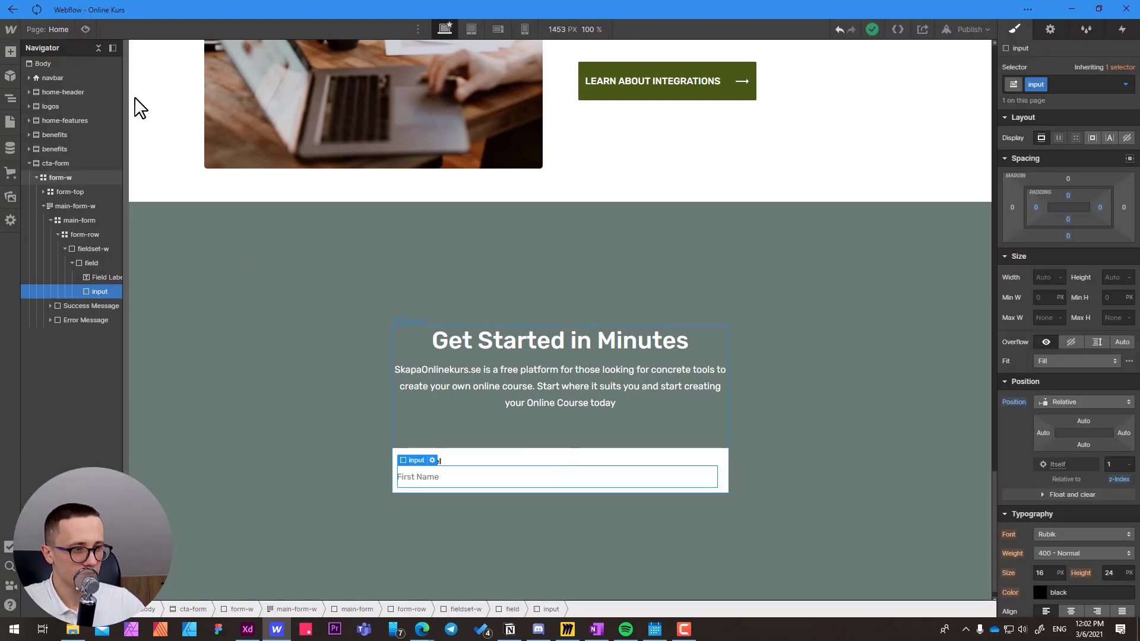
# Change the text of the form's field label to "First Name".
pyautogui.click(445, 465)
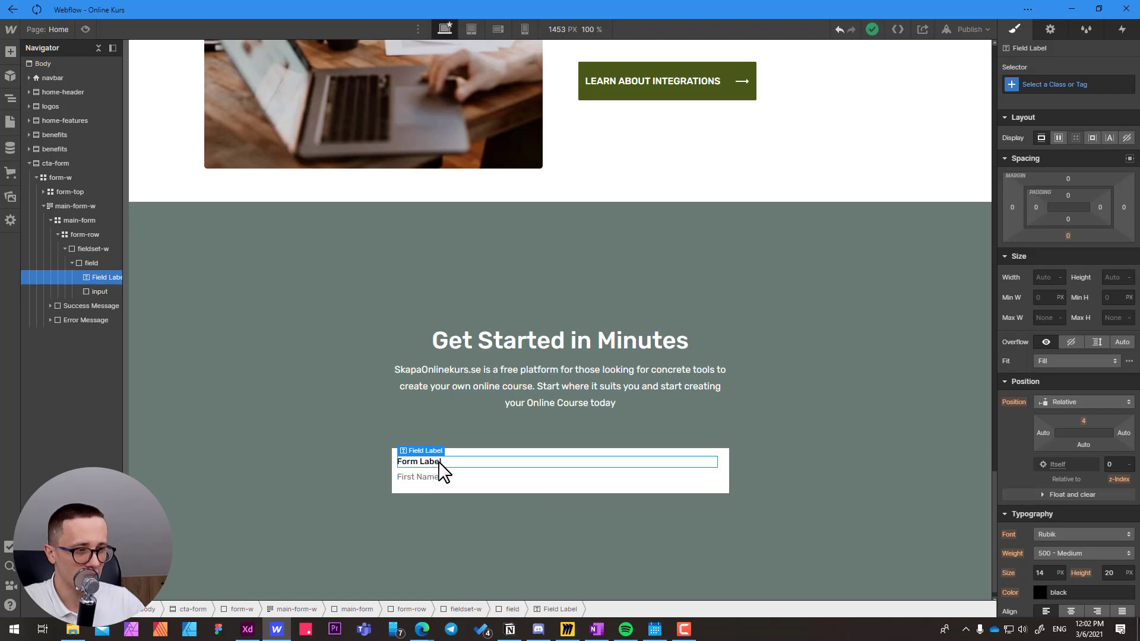
pyautogui.doubleClick(442, 463)
pyautogui.hotkey('ctrl', 'a')
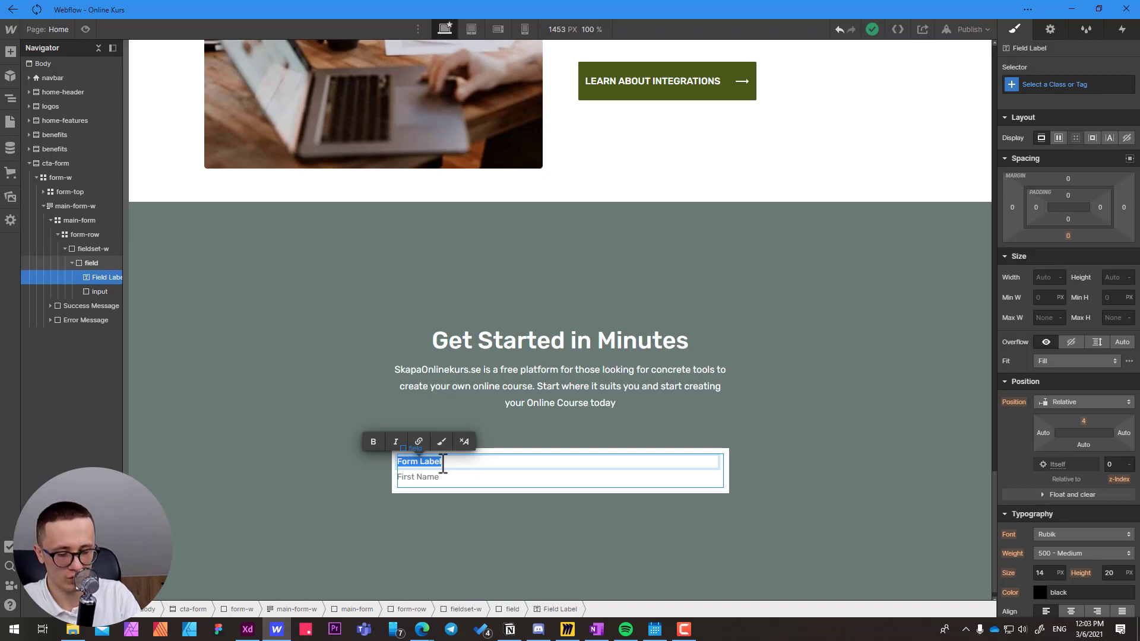
pyautogui.write('First Name')
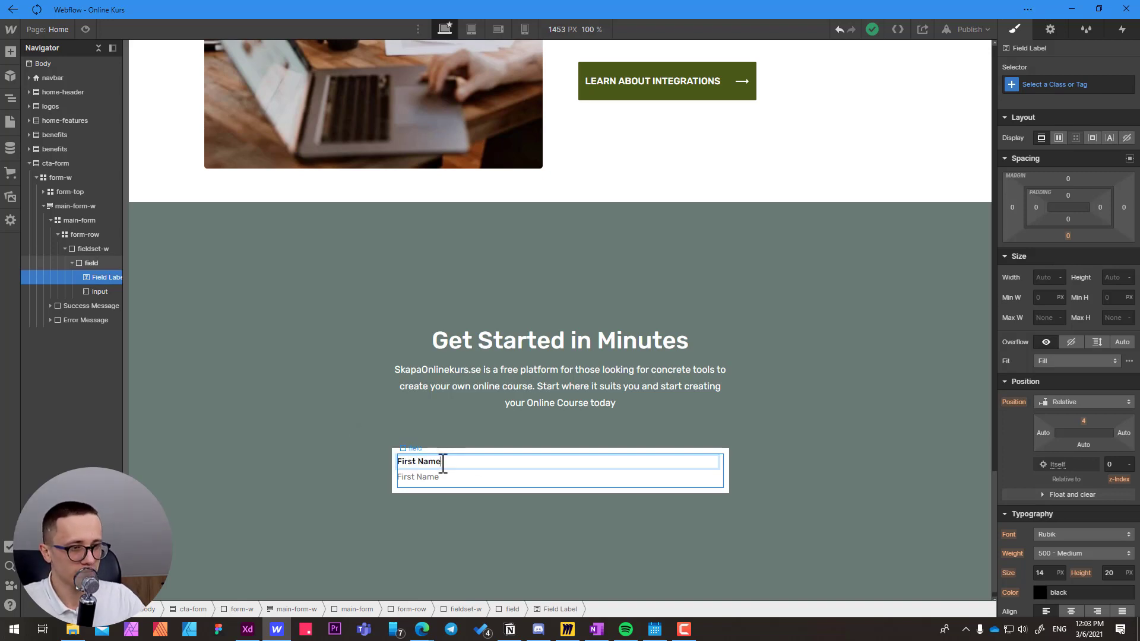
pyautogui.press('Escape')
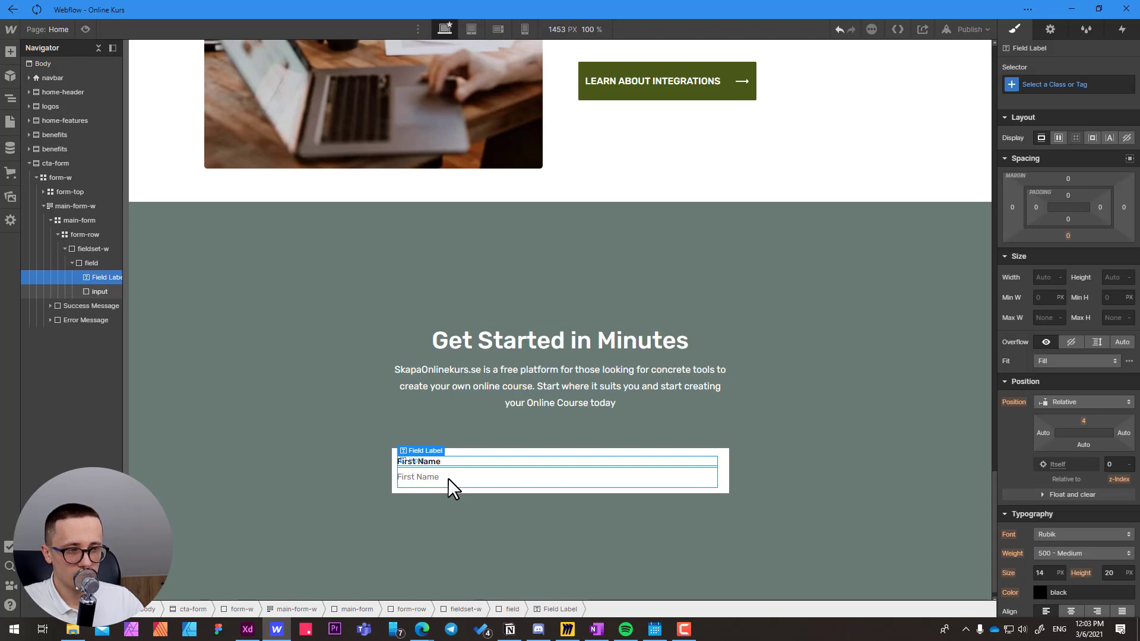
# Name the form input "First Name" in its input settings.
pyautogui.click(447, 478)
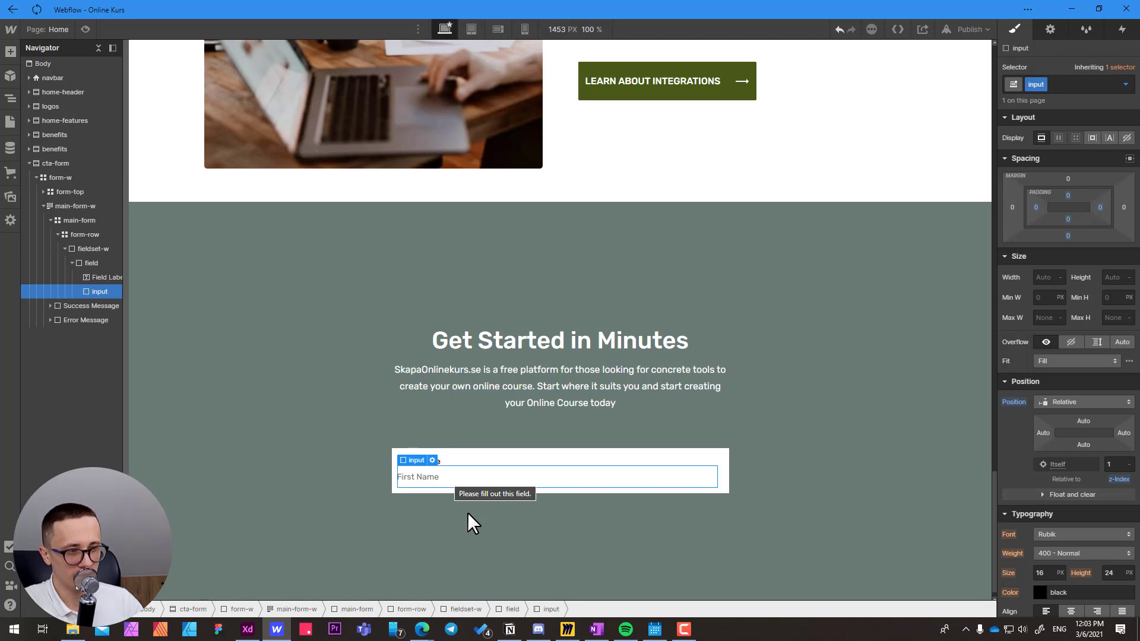
pyautogui.press('Return')
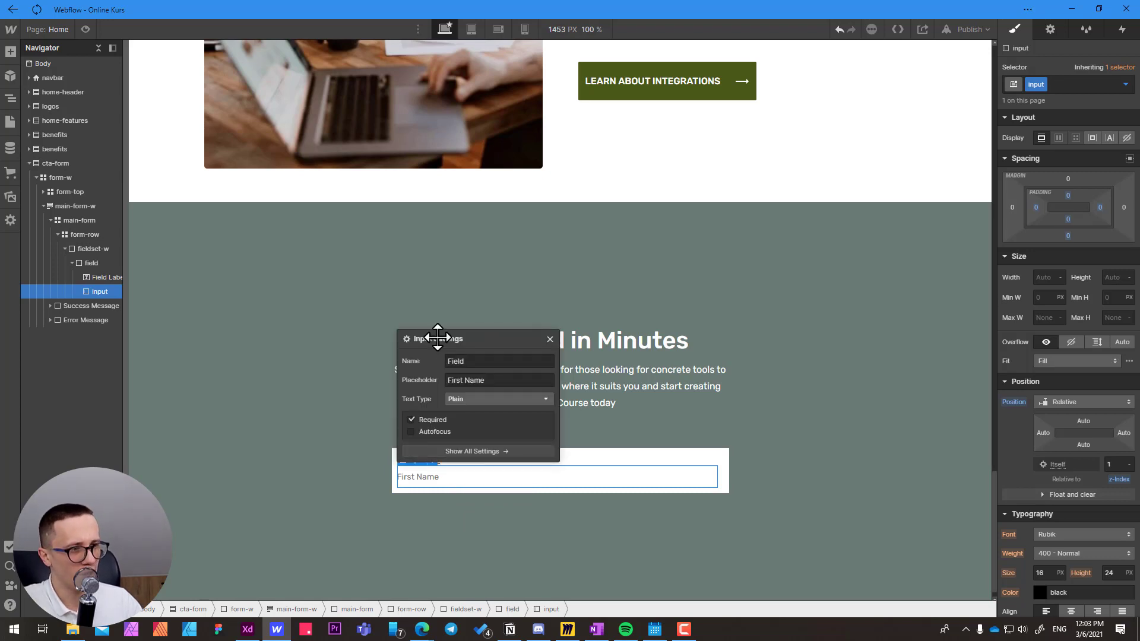
pyautogui.click(472, 360)
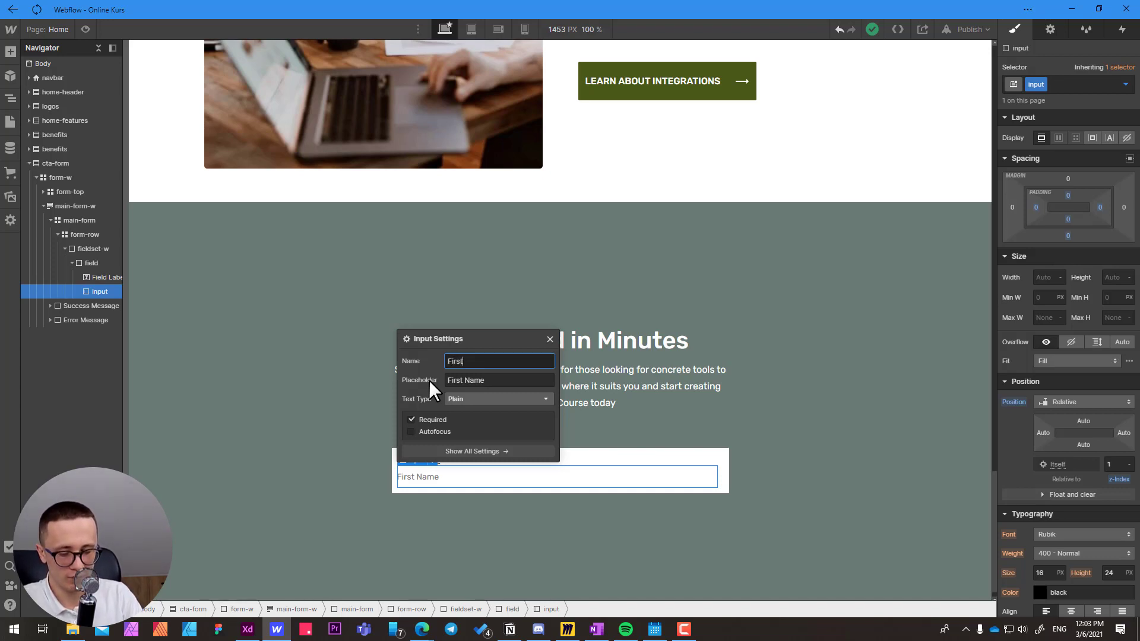
pyautogui.write('Name')
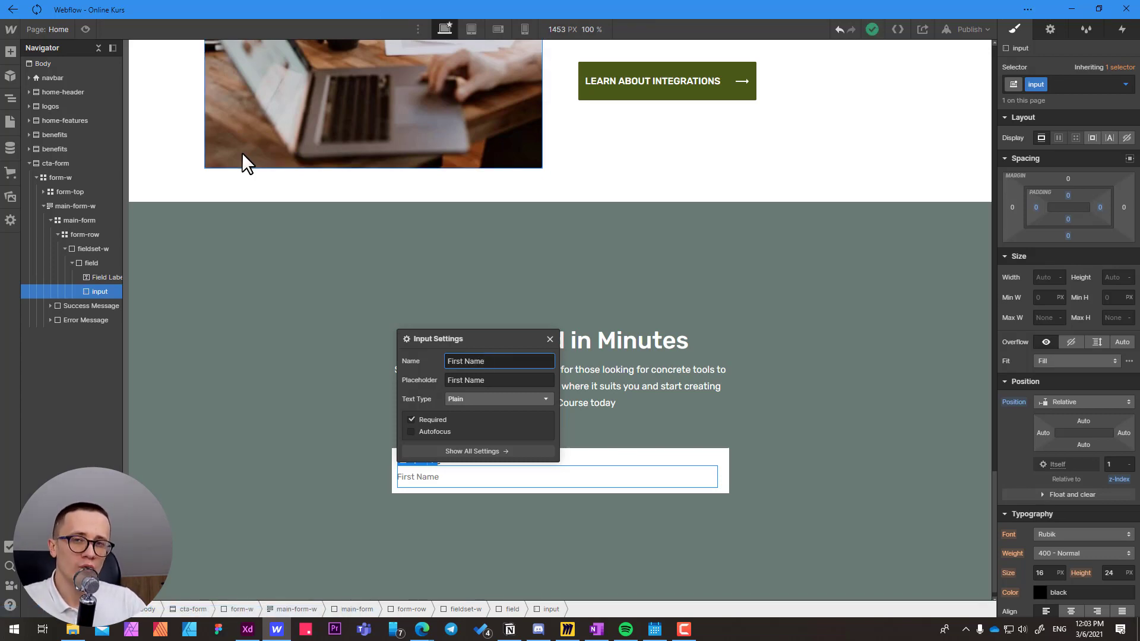
pyautogui.click(550, 340)
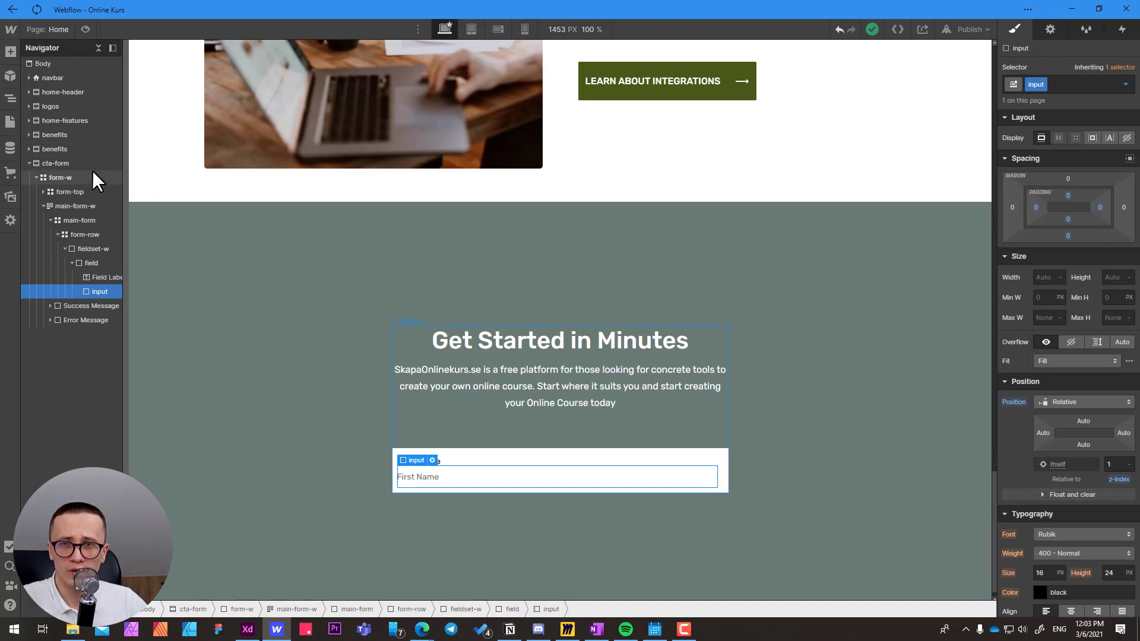
# Examine the Forms section of the project settings, especially the field names heading the form submission data.
pyautogui.click(9, 26)
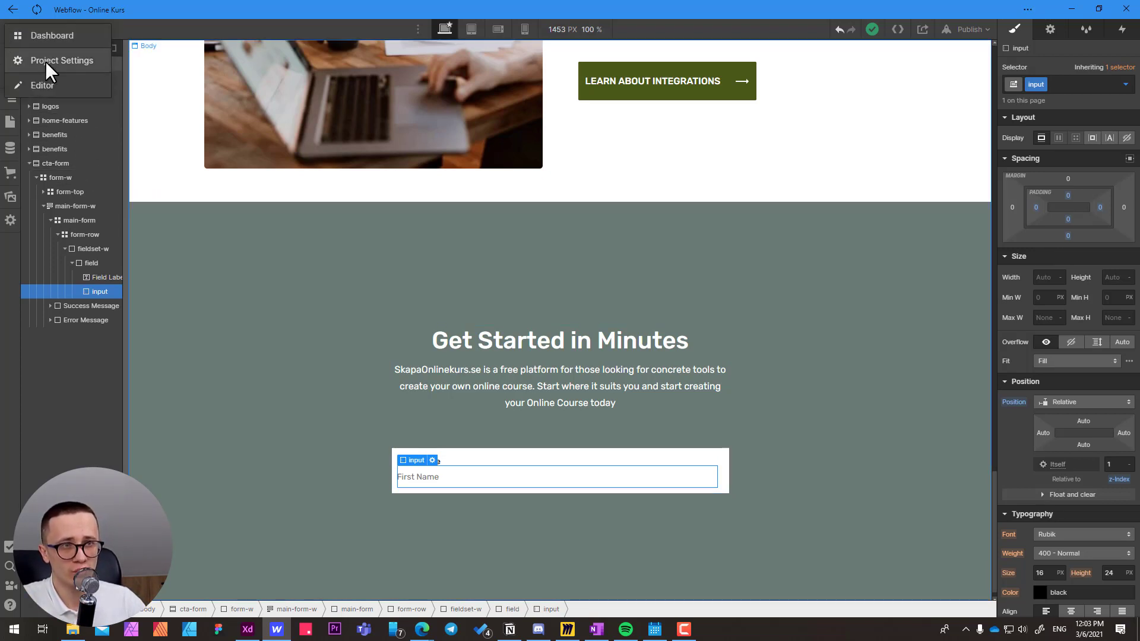
pyautogui.click(88, 64)
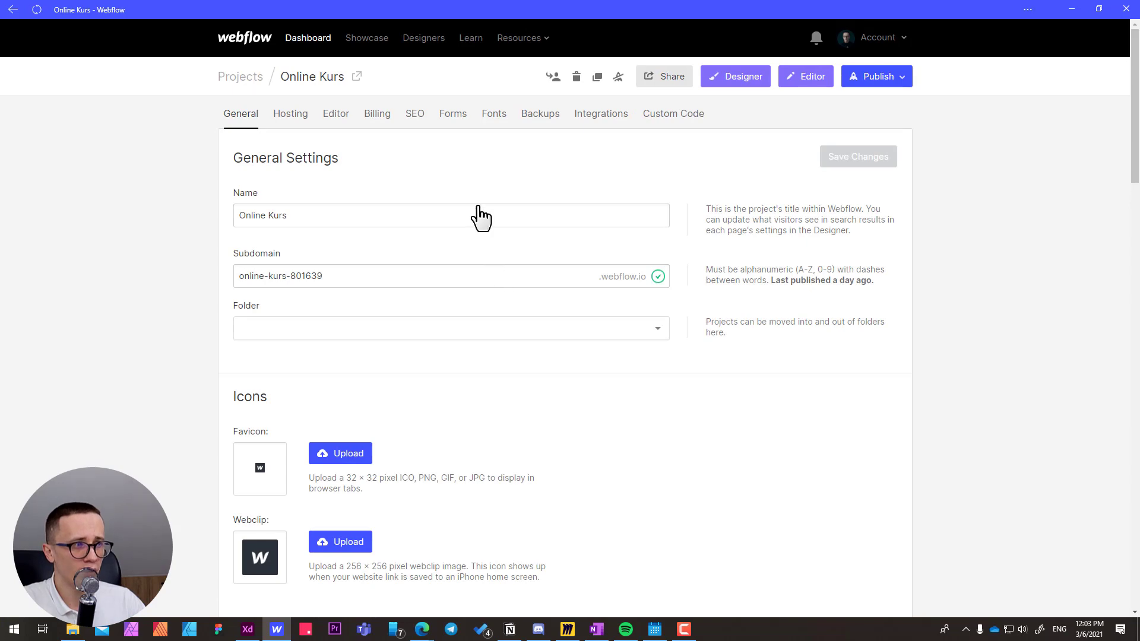
pyautogui.click(456, 117)
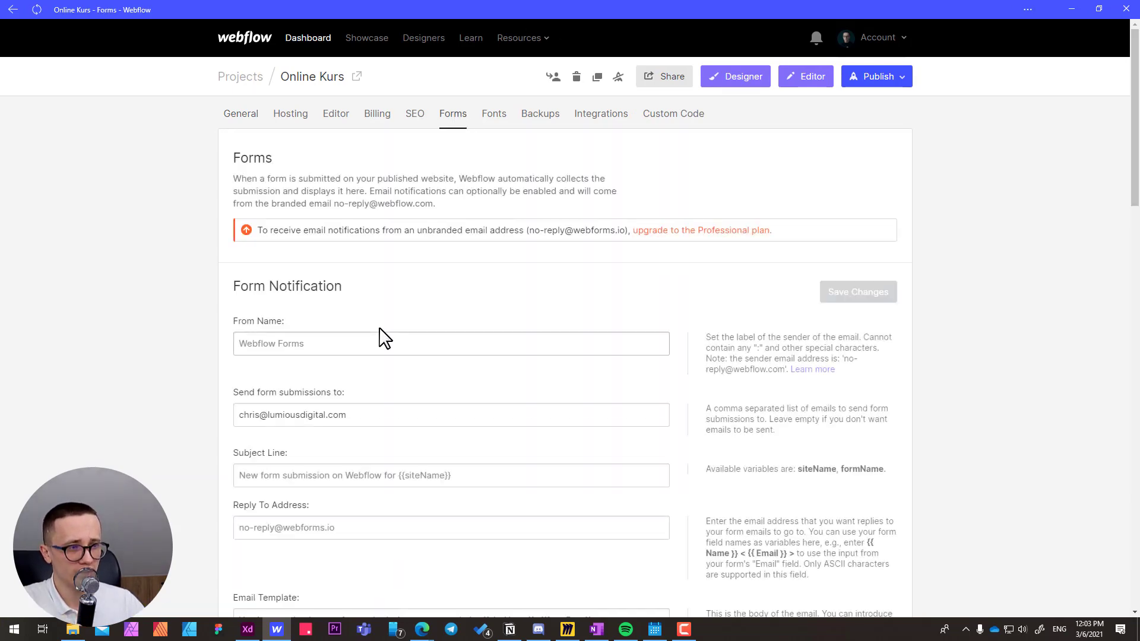
pyautogui.scroll(-20, 382, 329)
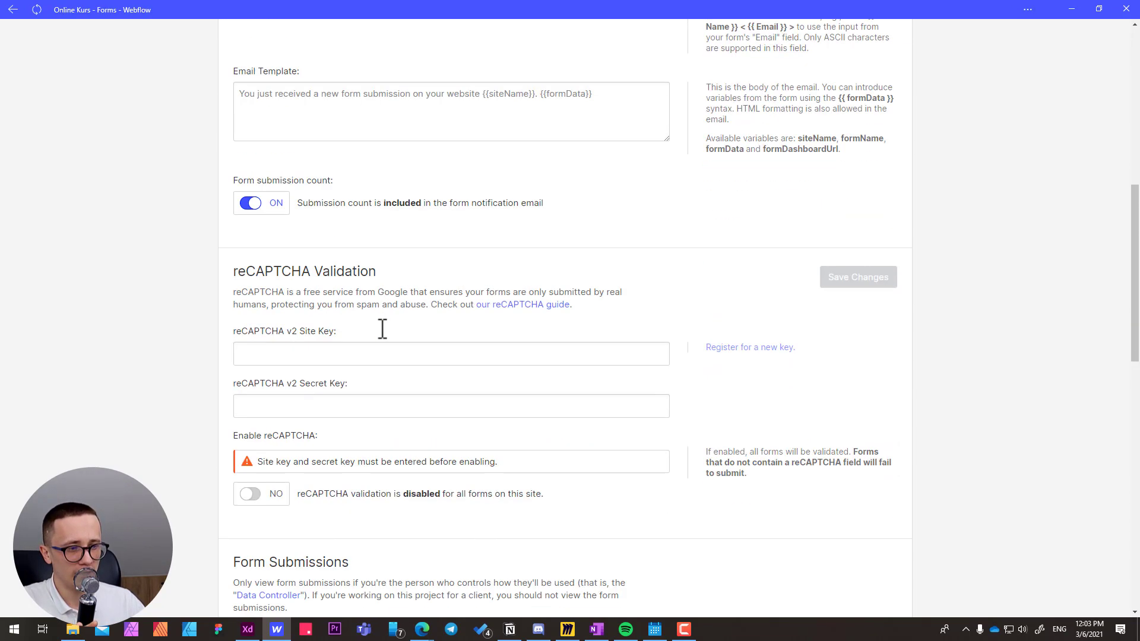
pyautogui.scroll(2, 383, 329)
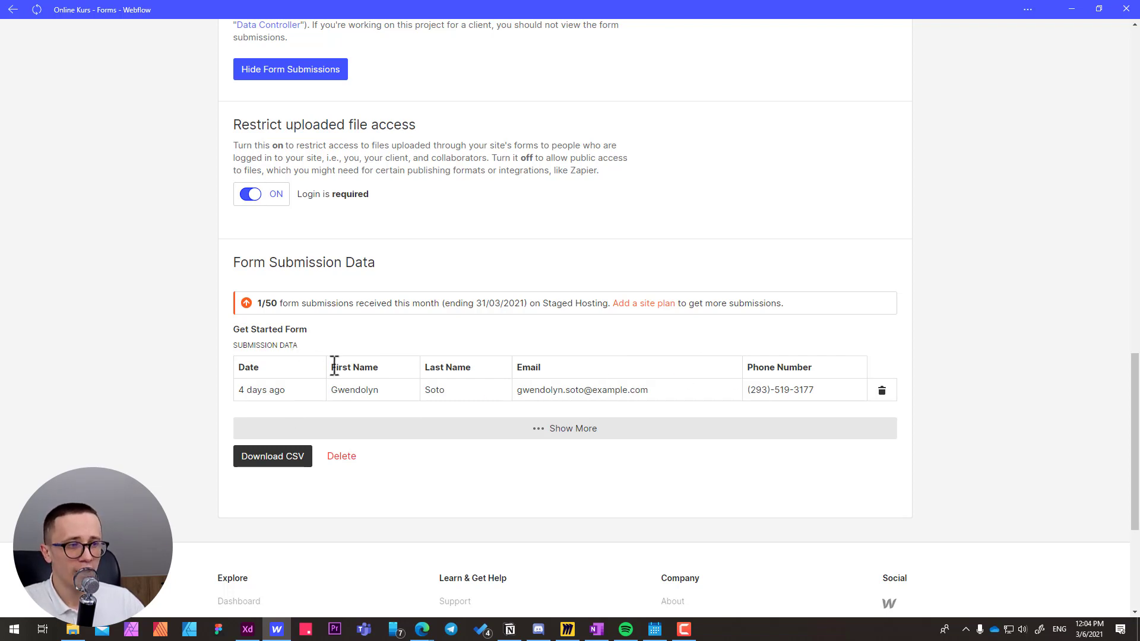
pyautogui.moveTo(333, 366); pyautogui.dragTo(472, 368)
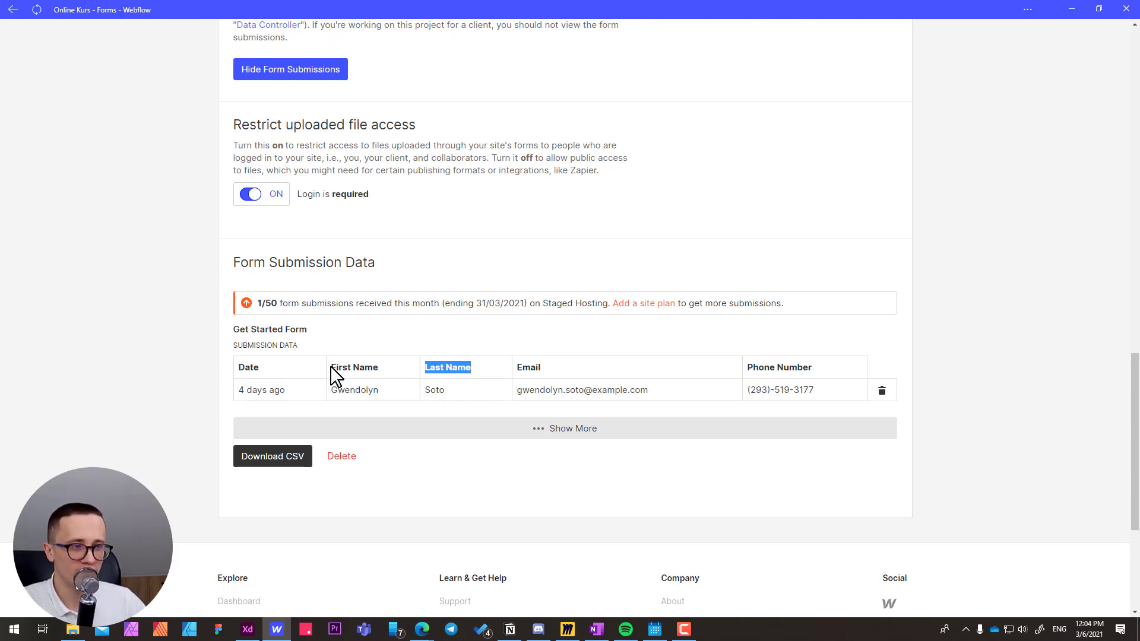
pyautogui.moveTo(332, 369)
pyautogui.mouseDown()
pyautogui.moveTo(386, 365)
pyautogui.moveTo(332, 370)
pyautogui.mouseUp()
pyautogui.scroll(8, 343, 265)
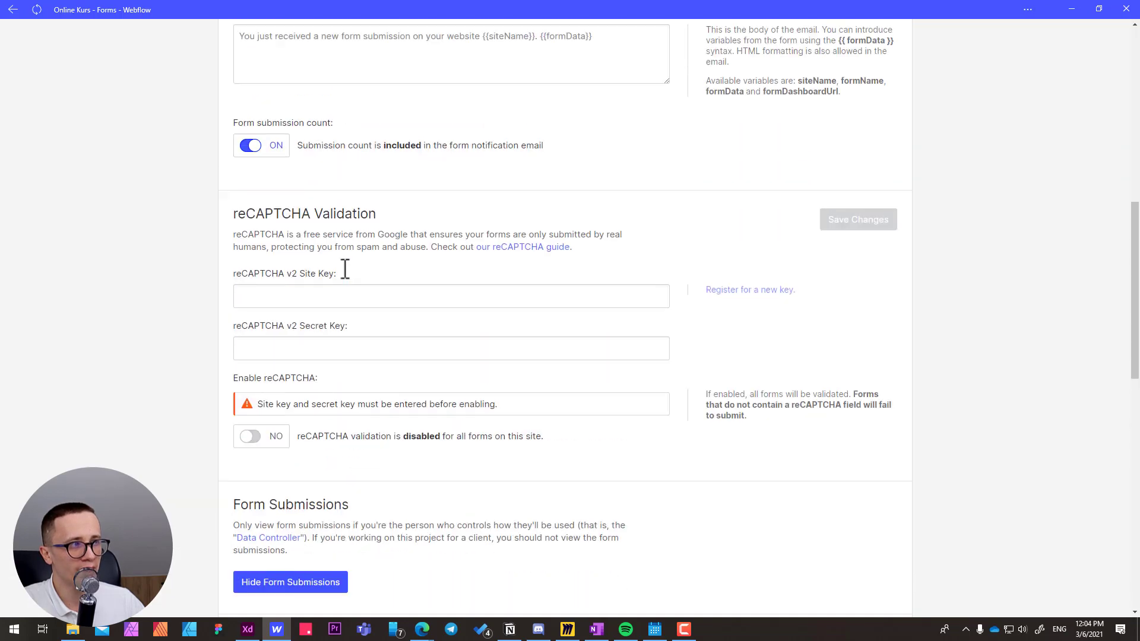
pyautogui.scroll(10, 344, 267)
# Return to the Designer and open the First Name input's settings with its placeholder ready for editing.
pyautogui.click(739, 82)
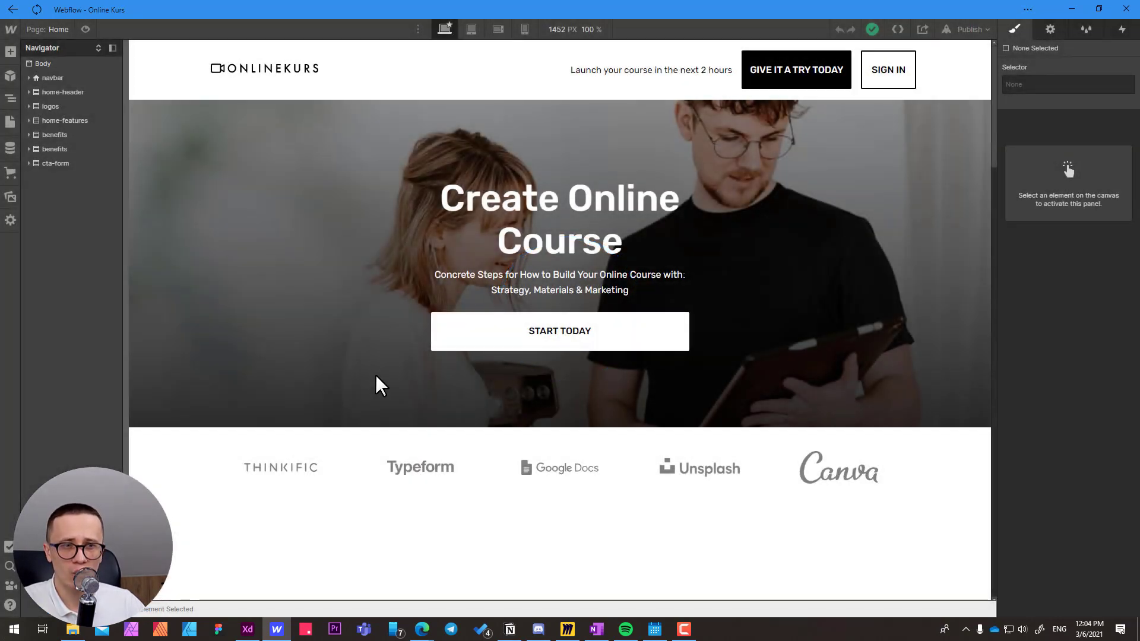
pyautogui.scroll(-5, 376, 375)
pyautogui.scroll(-15, 376, 376)
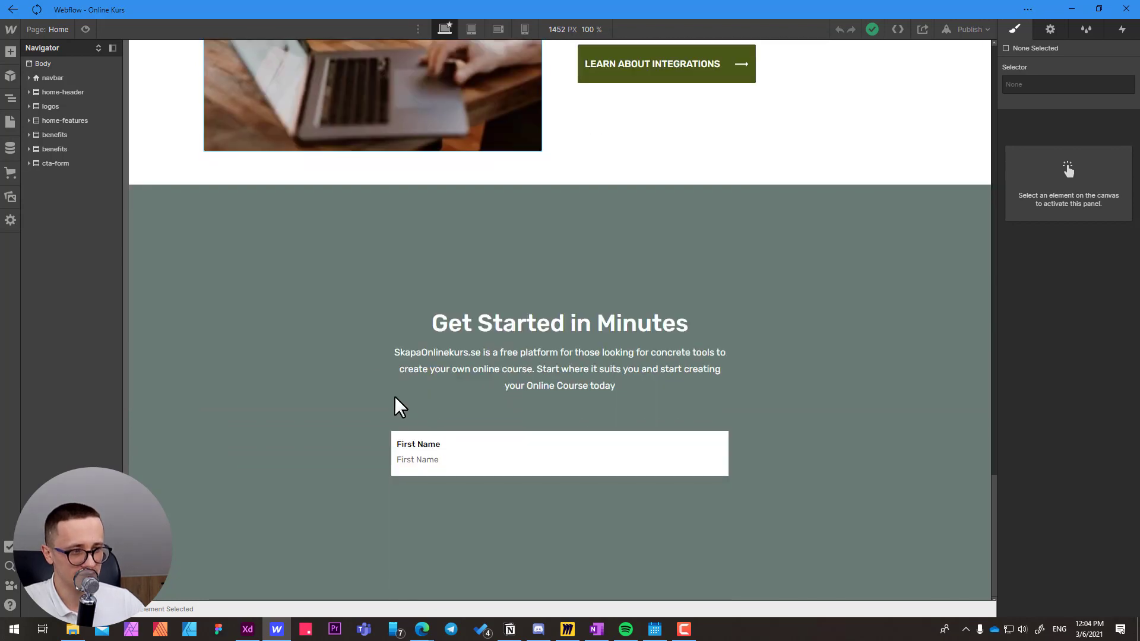
pyautogui.doubleClick(451, 462)
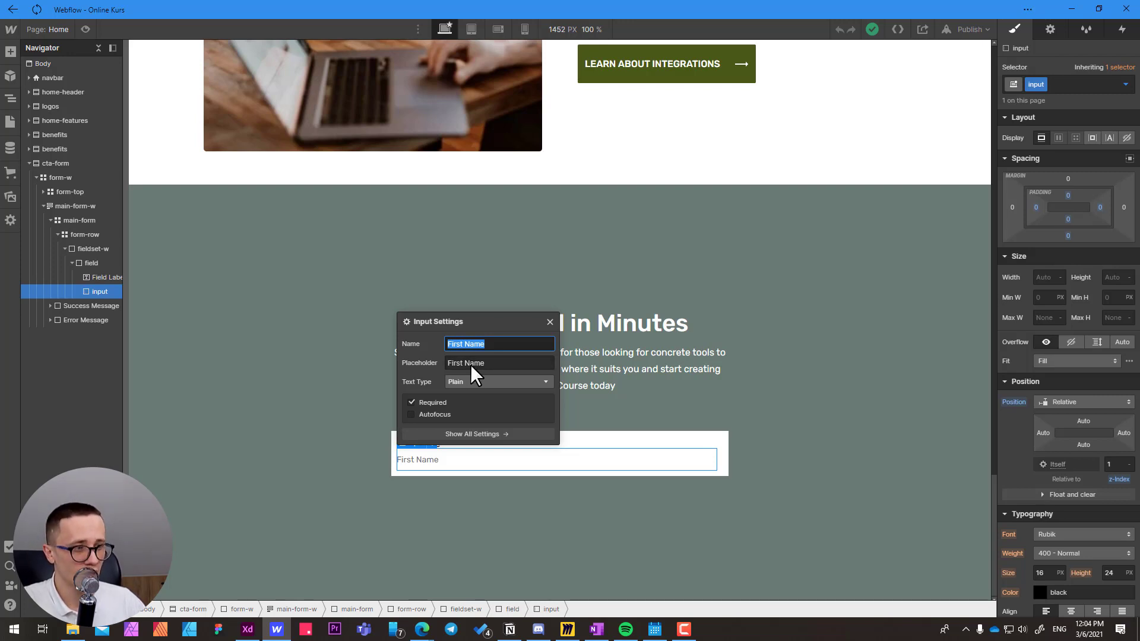
pyautogui.press('Tab')
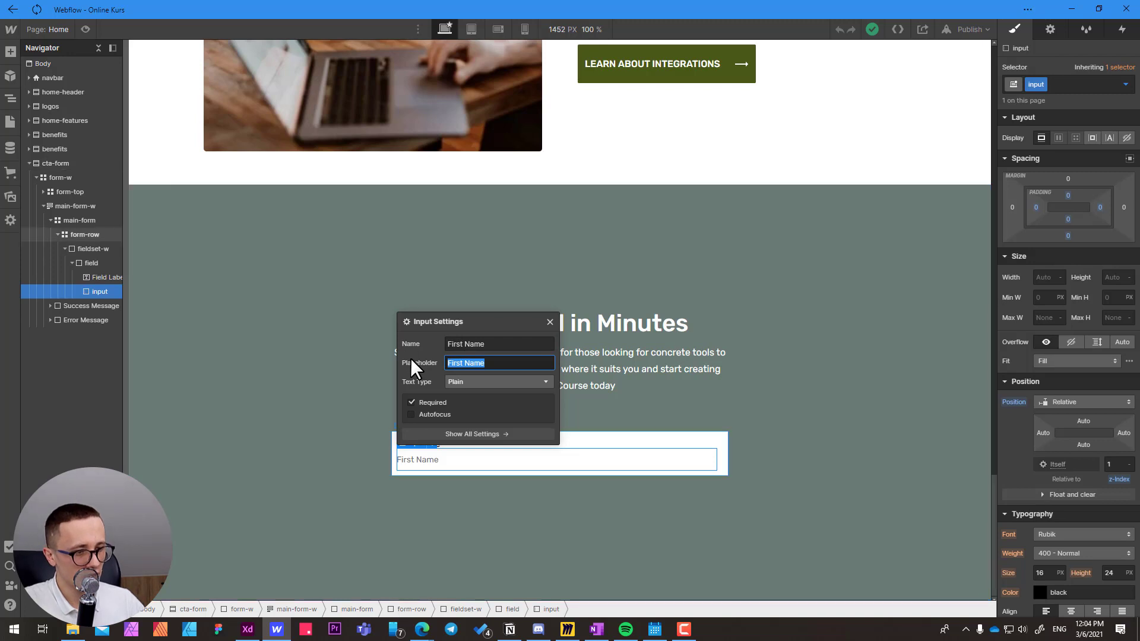
# Copy the placeholder text "How should we call you" from the Adobe XD design into the First Name input's placeholder in Webflow.
pyautogui.click(245, 633)
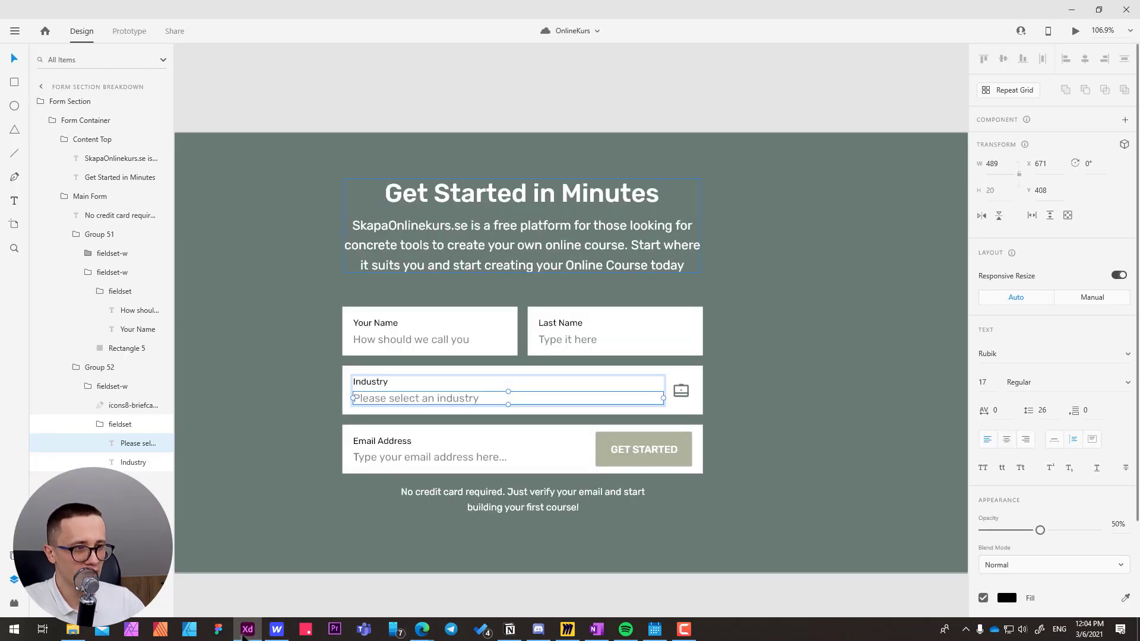
pyautogui.click(399, 341)
pyautogui.doubleClick(384, 341)
pyautogui.hotkey('ctrl', 'c')
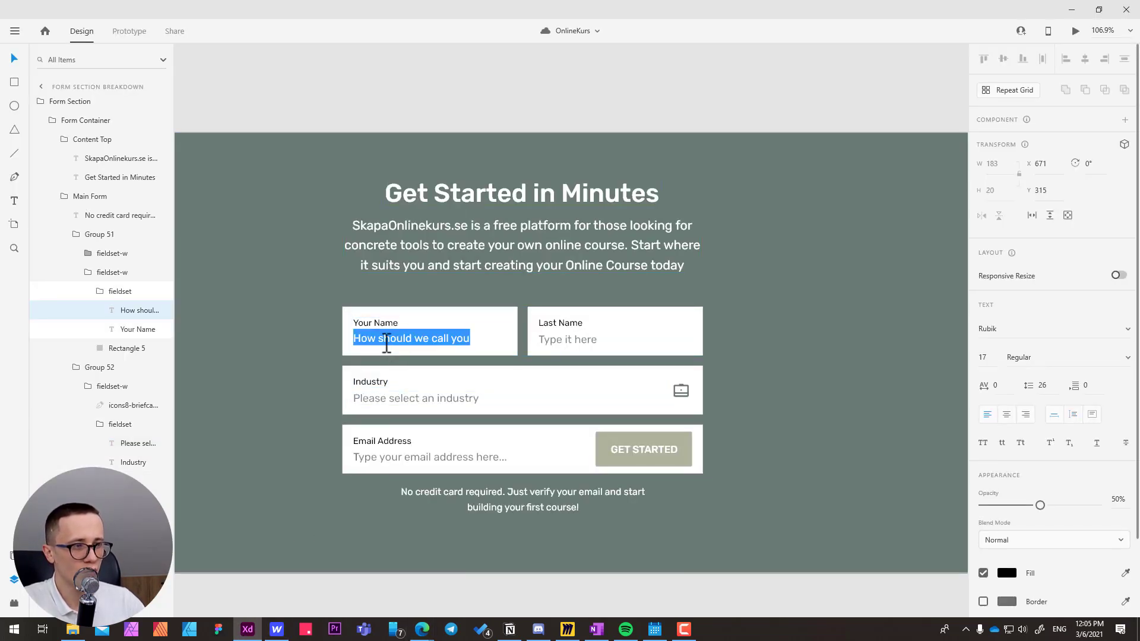
pyautogui.hotkey('alt', 'Tab')
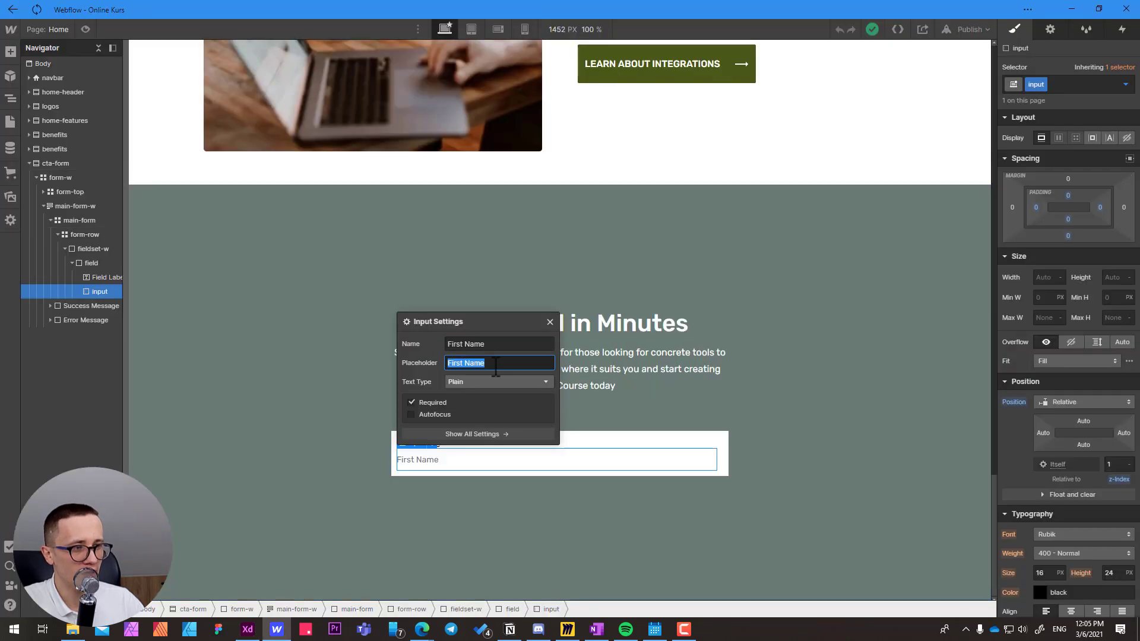
pyautogui.hotkey('ctrl', 'v')
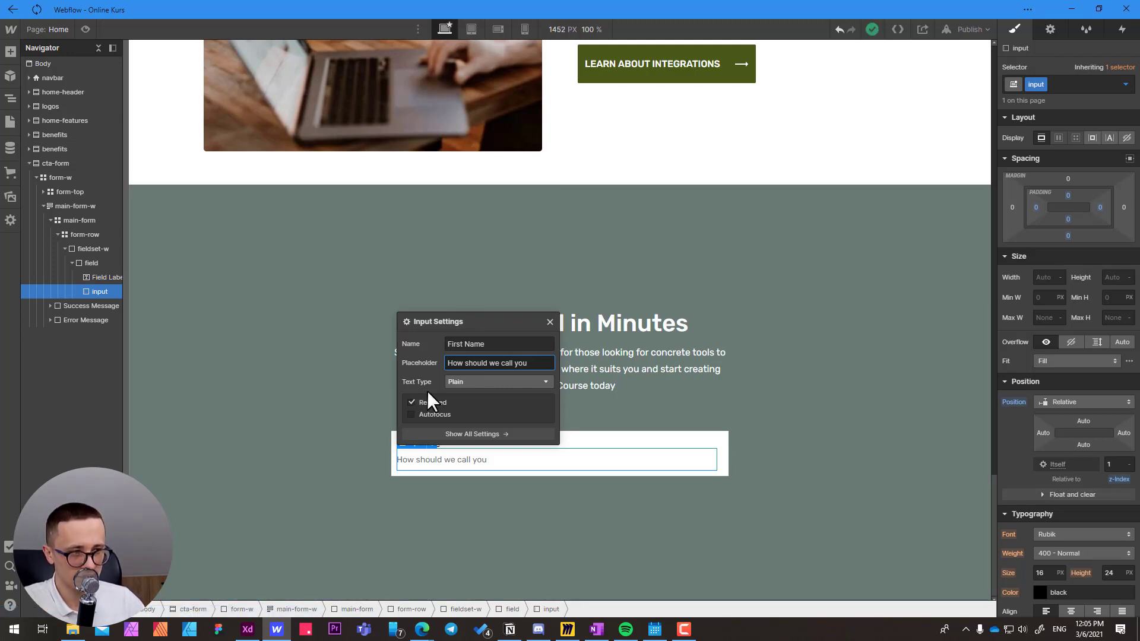
# Check the input's text type options, then switch to Adobe XD and examine the "Type: Phone" keyboard and its sample on the pasteboard.
pyautogui.click(454, 383)
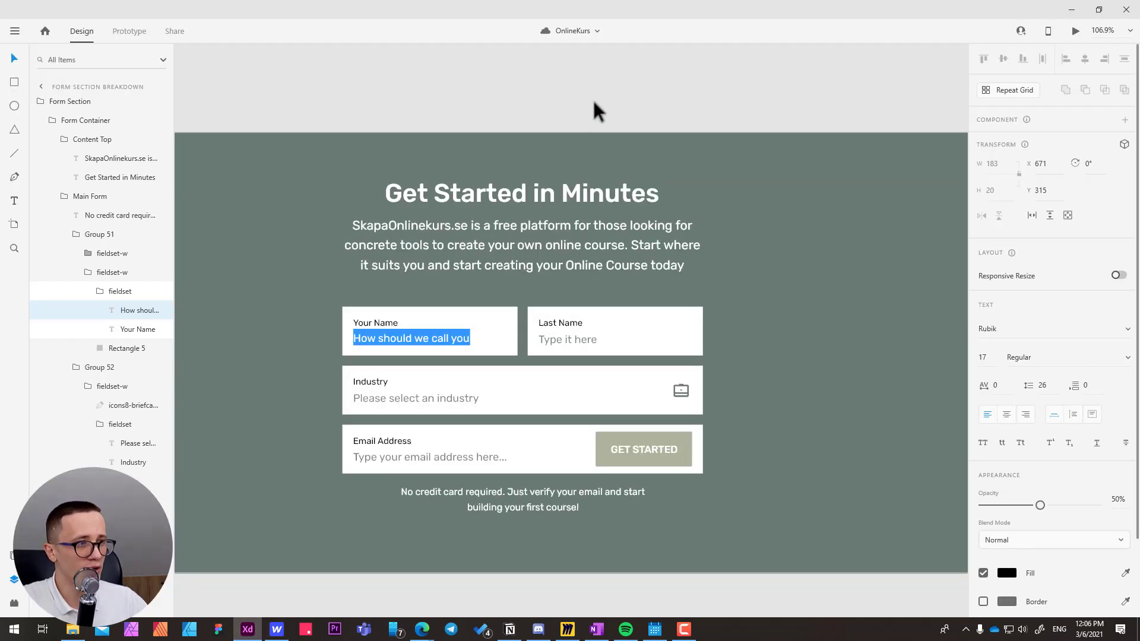
pyautogui.press('Escape')
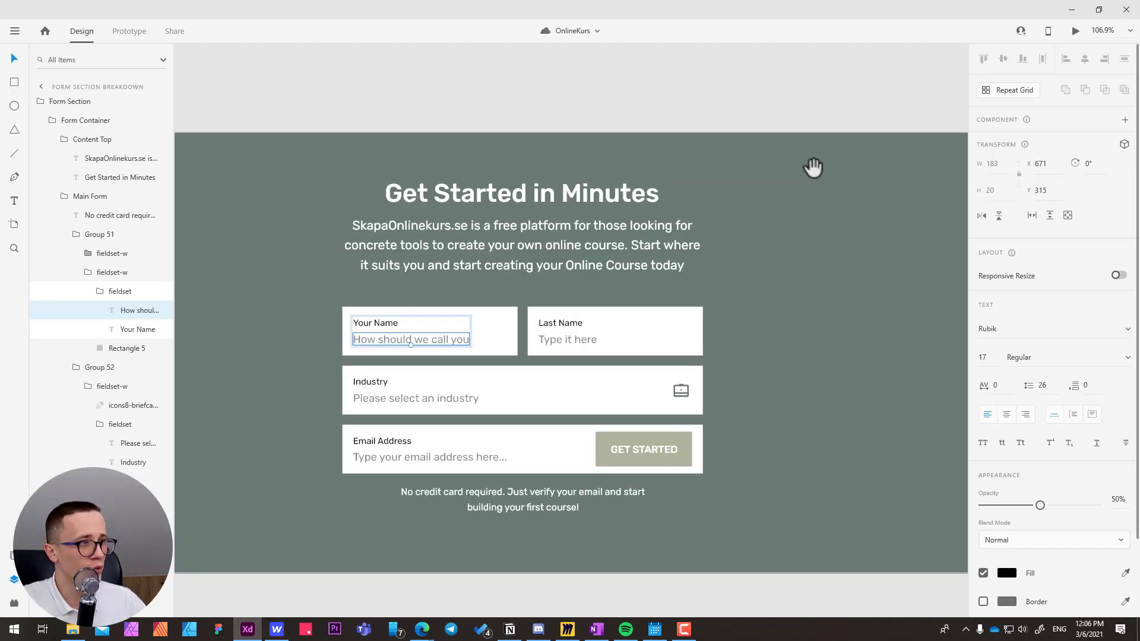
pyautogui.moveTo(813, 168); pyautogui.dragTo(463, 219)
pyautogui.moveTo(703, 214)
pyautogui.mouseDown()
pyautogui.moveTo(280, 215)
pyautogui.moveTo(336, 194)
pyautogui.mouseUp()
pyautogui.moveTo(764, 212); pyautogui.dragTo(347, 183)
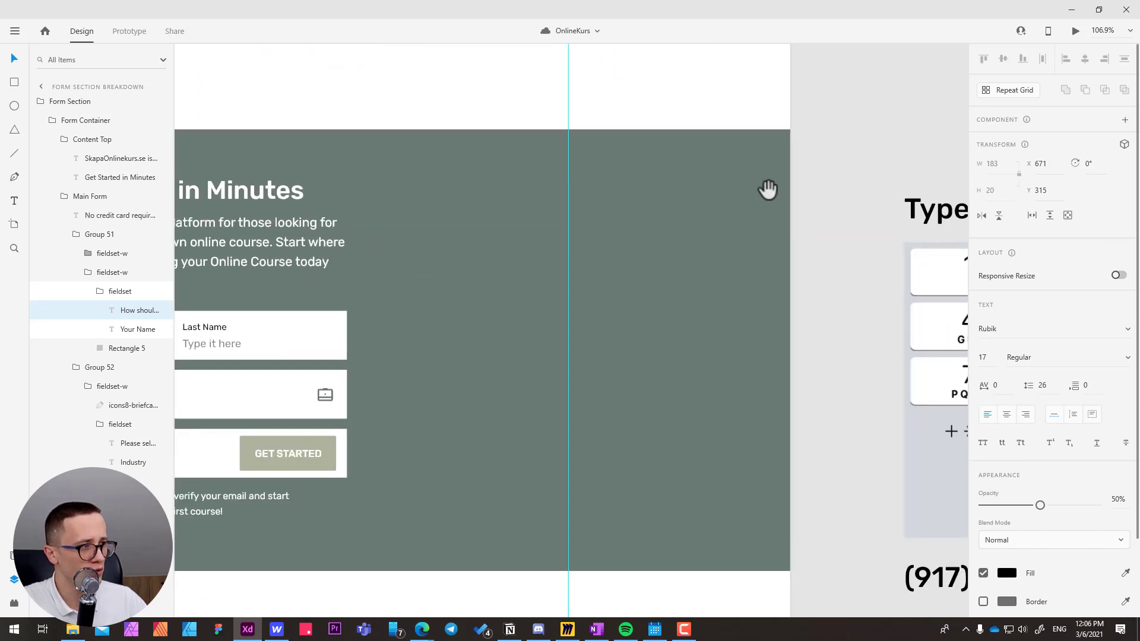
pyautogui.moveTo(768, 189); pyautogui.dragTo(386, 203)
pyautogui.moveTo(611, 205); pyautogui.dragTo(418, 161)
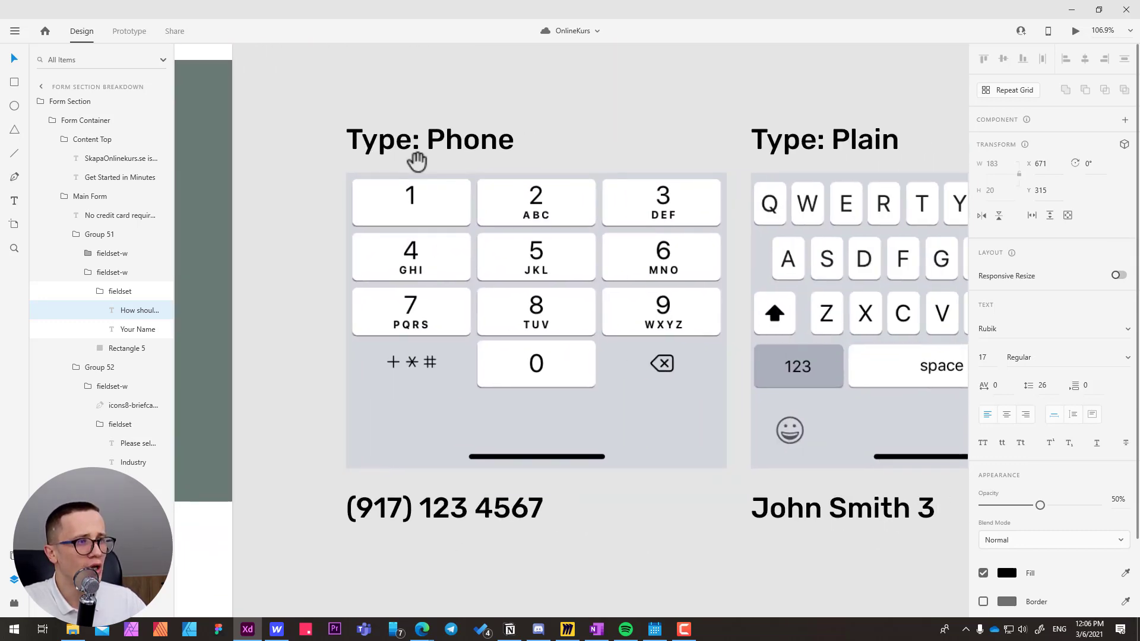
pyautogui.scroll(-2, 420, 164)
pyautogui.moveTo(585, 172); pyautogui.dragTo(474, 212)
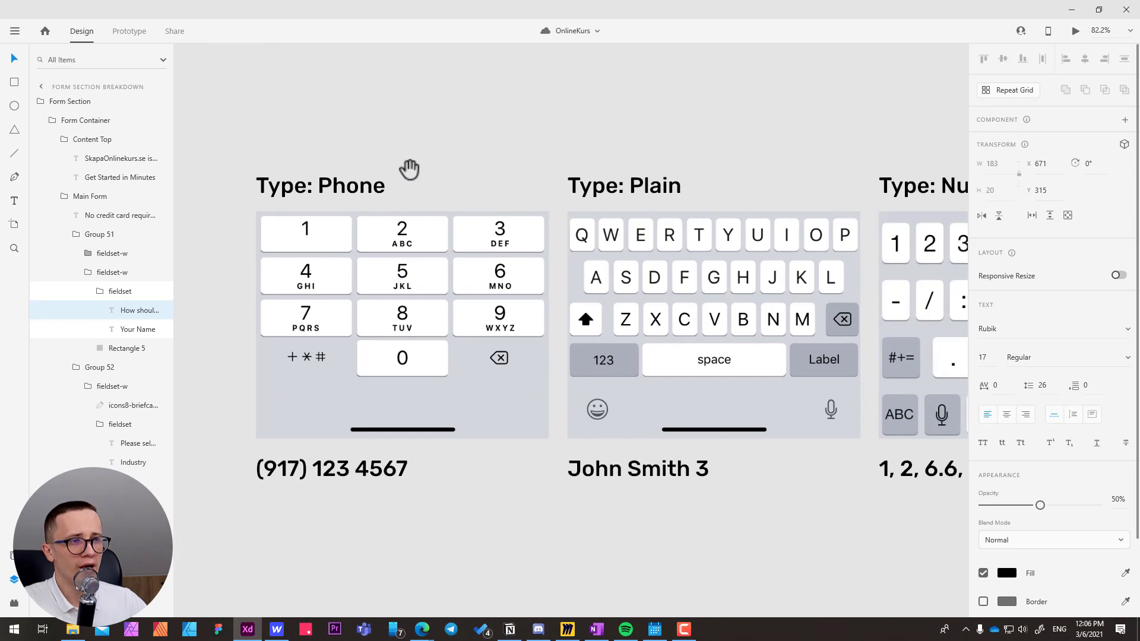
pyautogui.moveTo(410, 169); pyautogui.dragTo(375, 174)
pyautogui.click(297, 308)
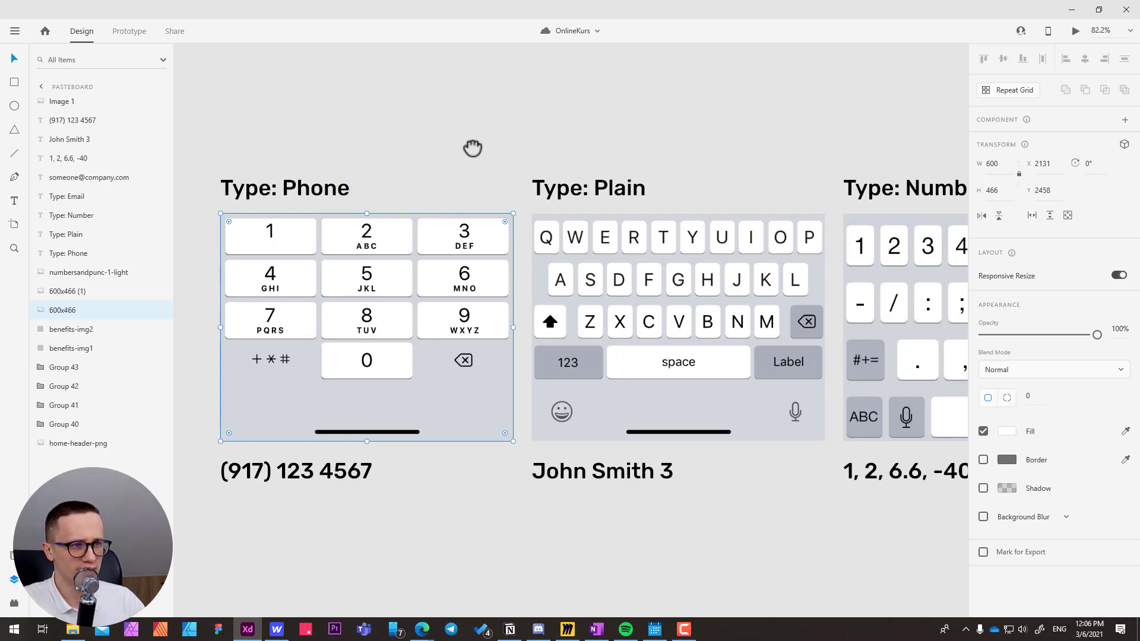
pyautogui.moveTo(471, 148); pyautogui.dragTo(438, 183)
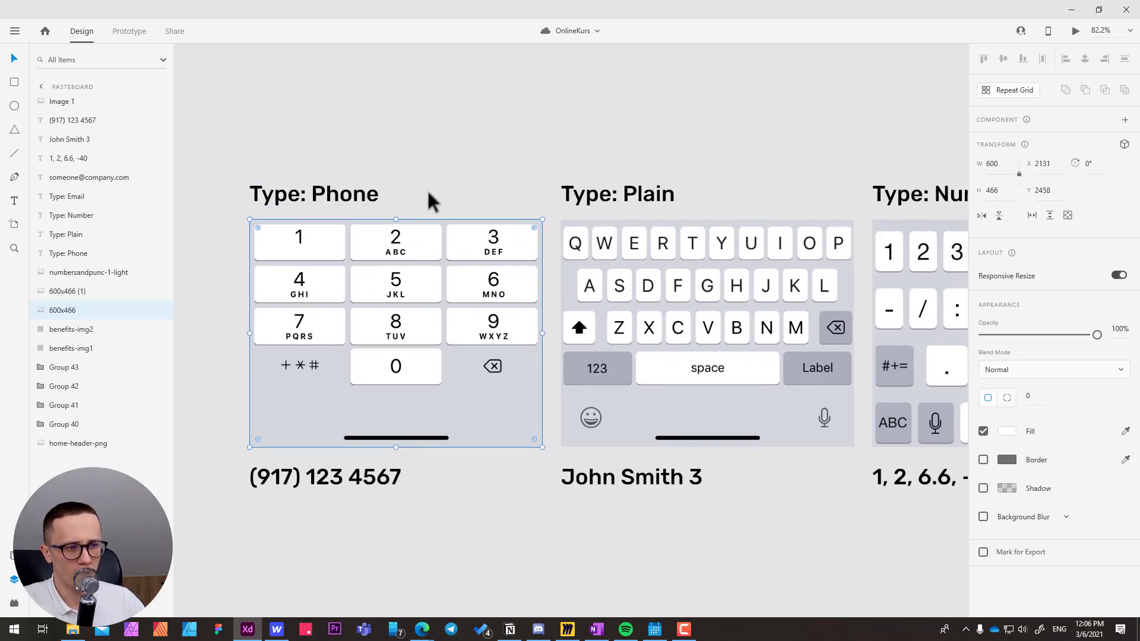
pyautogui.click(330, 491)
# Examine the keyboard examples and sample entries for the Plain, Number and Email text types.
pyautogui.moveTo(530, 163); pyautogui.dragTo(401, 178)
pyautogui.moveTo(472, 170); pyautogui.dragTo(350, 176)
pyautogui.moveTo(471, 194); pyautogui.dragTo(424, 183)
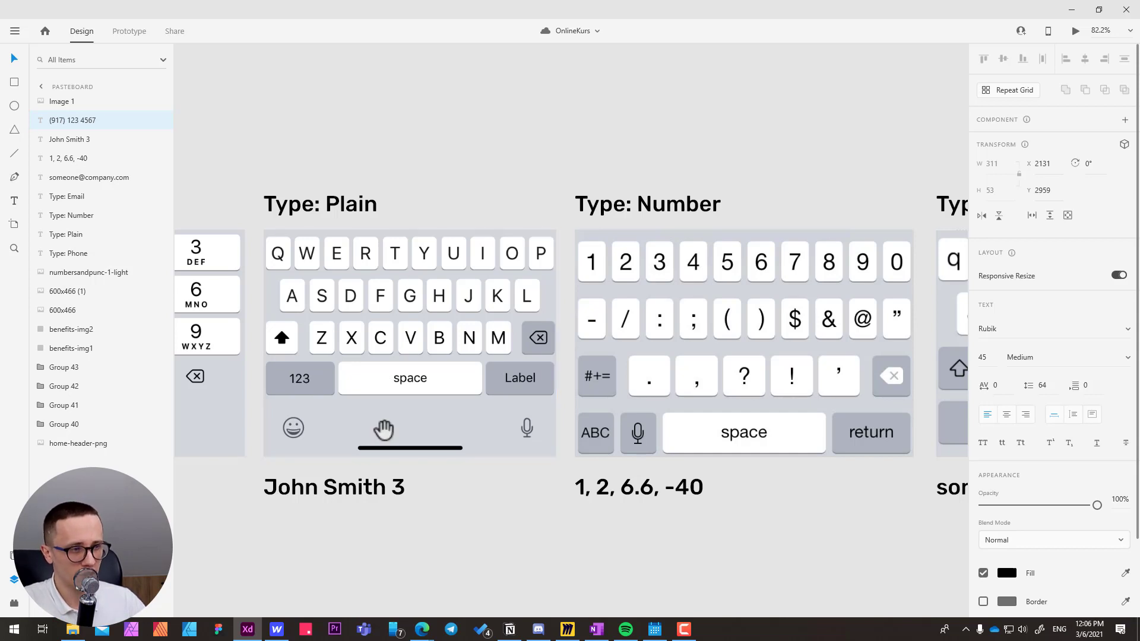
pyautogui.moveTo(383, 414); pyautogui.dragTo(387, 389)
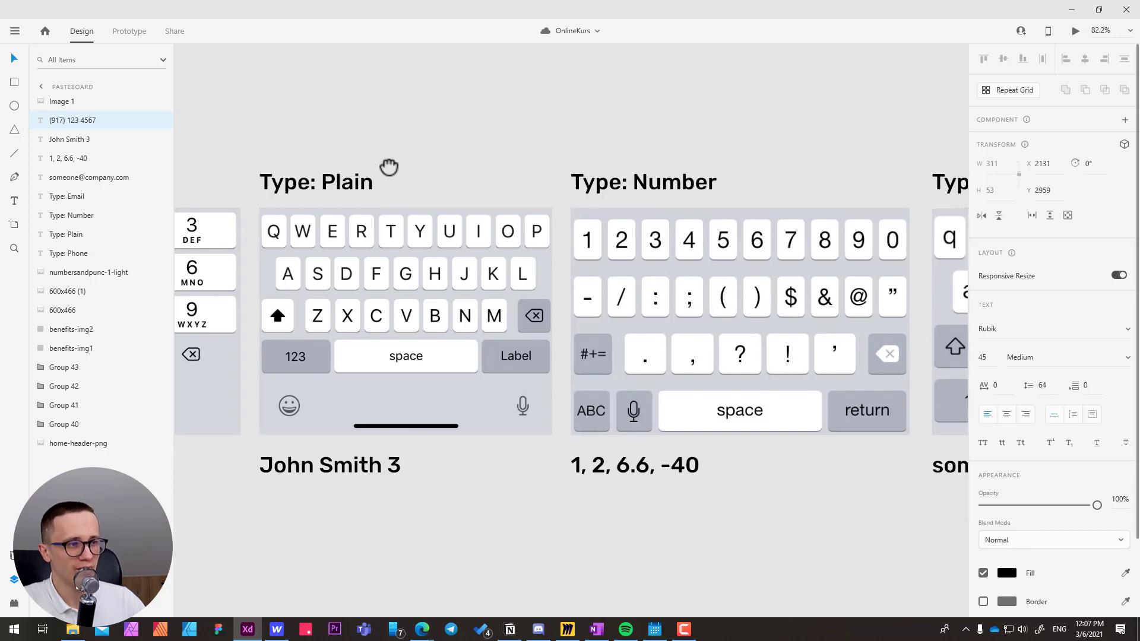
pyautogui.moveTo(389, 168); pyautogui.dragTo(392, 190)
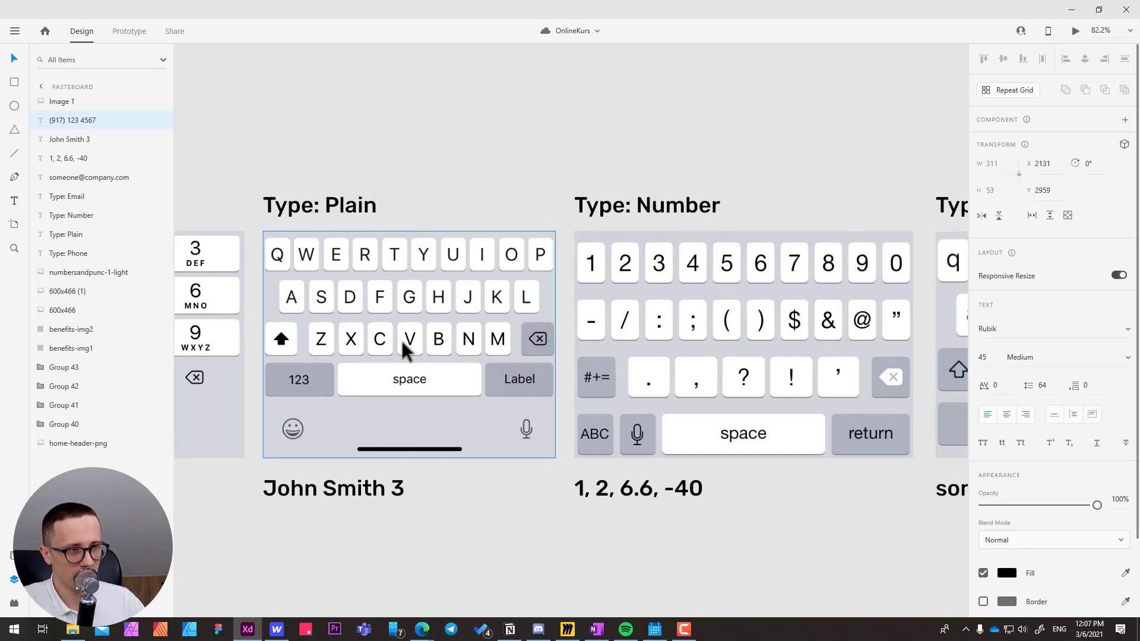
pyautogui.moveTo(549, 277); pyautogui.dragTo(446, 290)
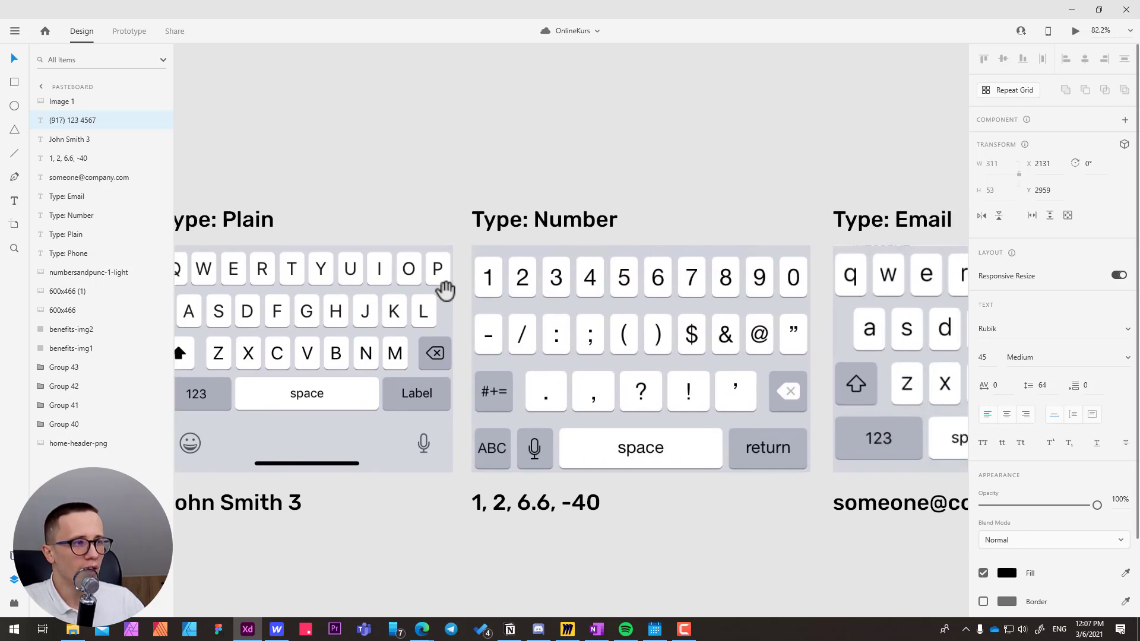
pyautogui.moveTo(579, 290); pyautogui.dragTo(357, 266)
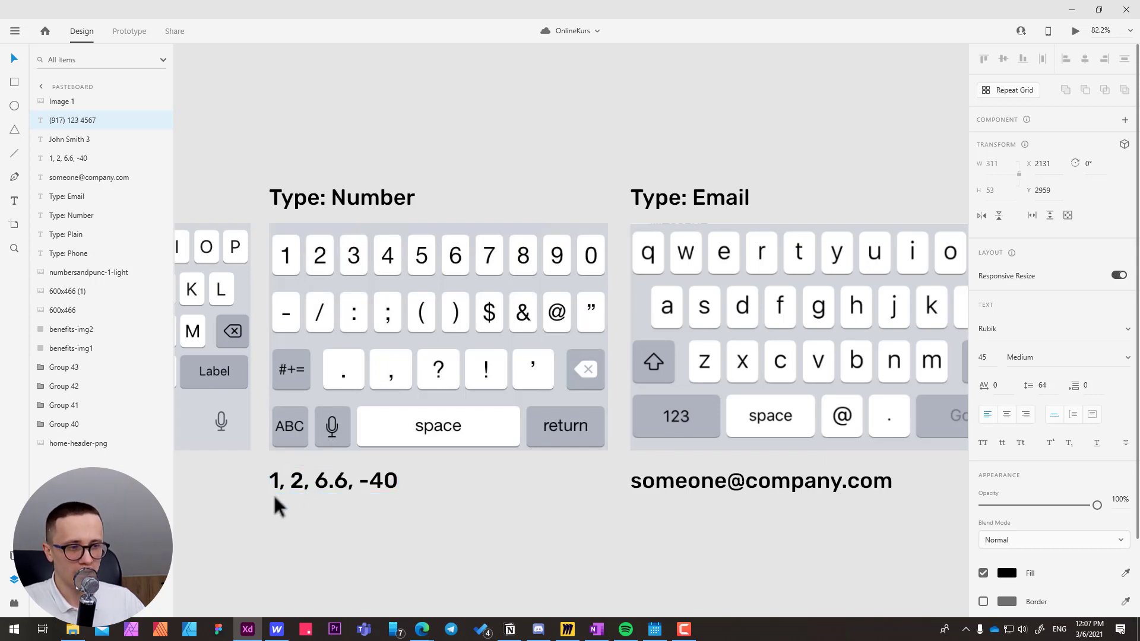
pyautogui.click(294, 491)
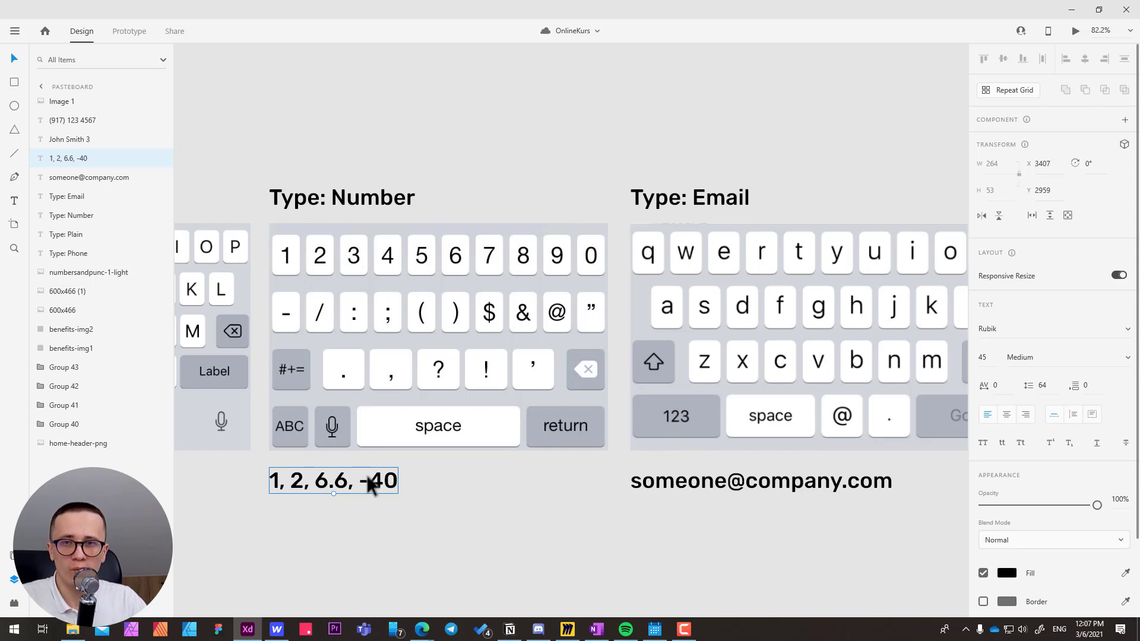
pyautogui.click(683, 127)
pyautogui.moveTo(761, 130); pyautogui.dragTo(526, 161)
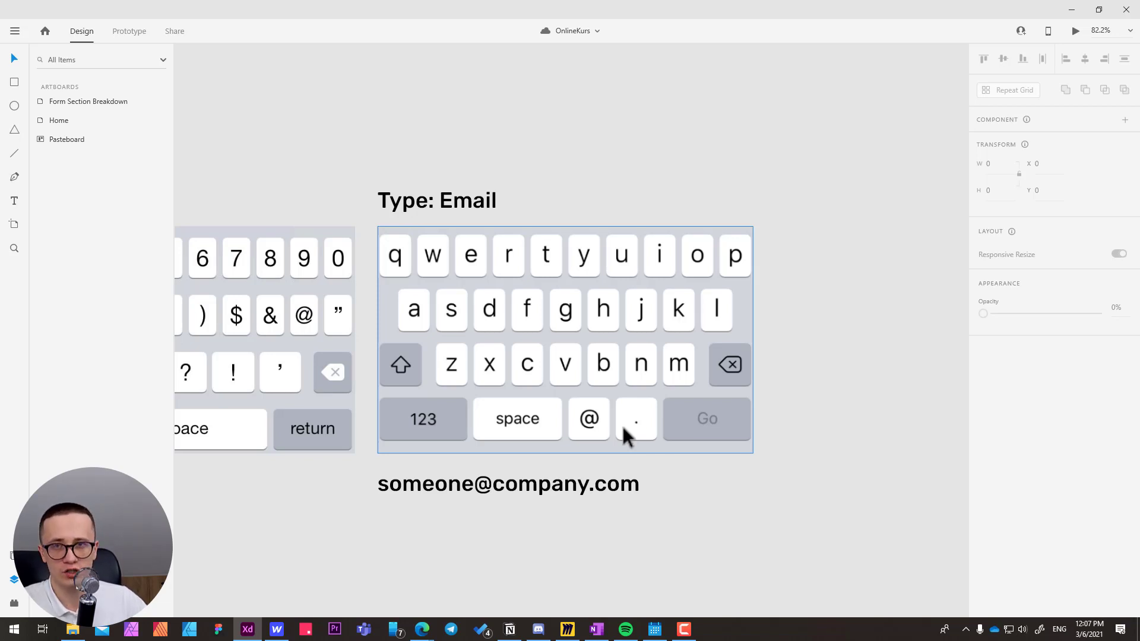
pyautogui.click(461, 496)
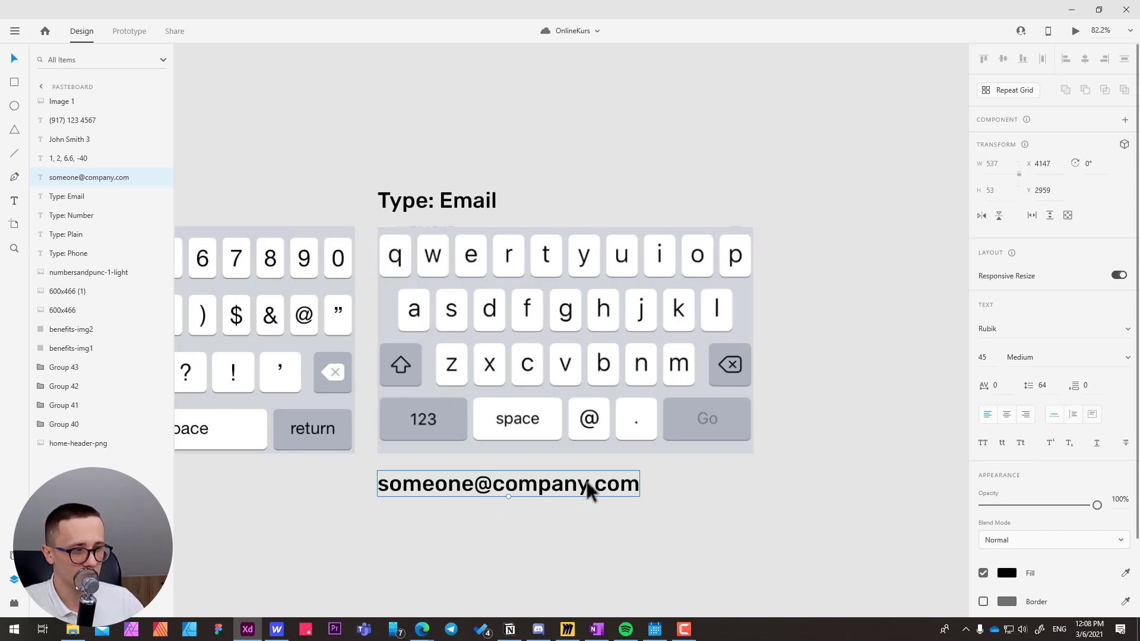
pyautogui.click(672, 518)
pyautogui.moveTo(340, 421); pyautogui.dragTo(399, 404)
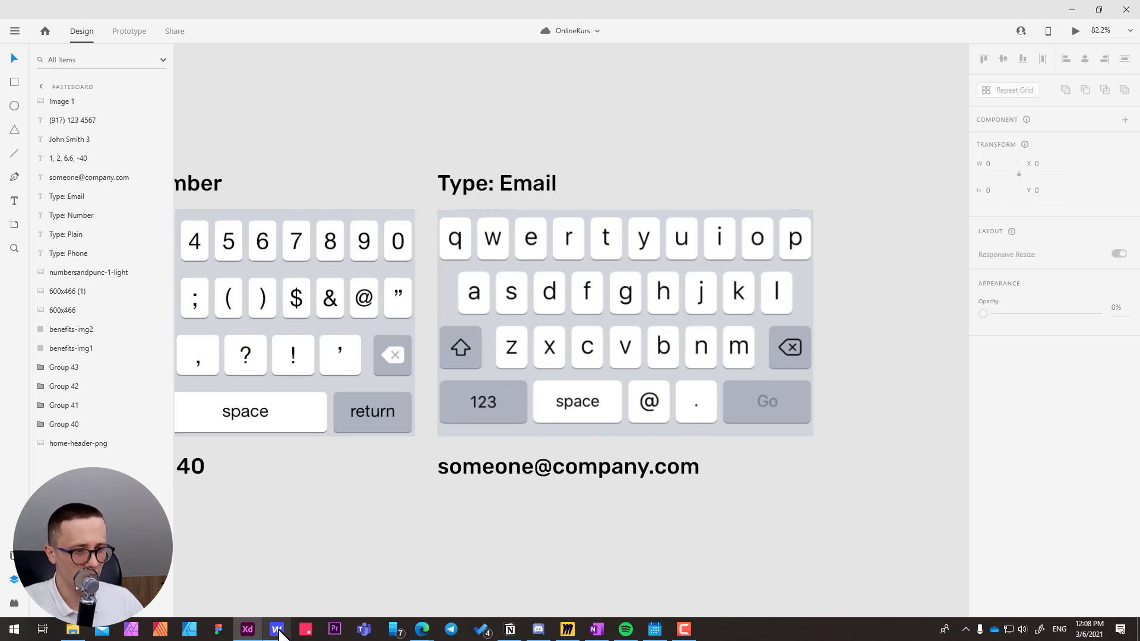
# Switch back to Webflow and set the First Name input's text type to Password.
pyautogui.moveTo(279, 634)
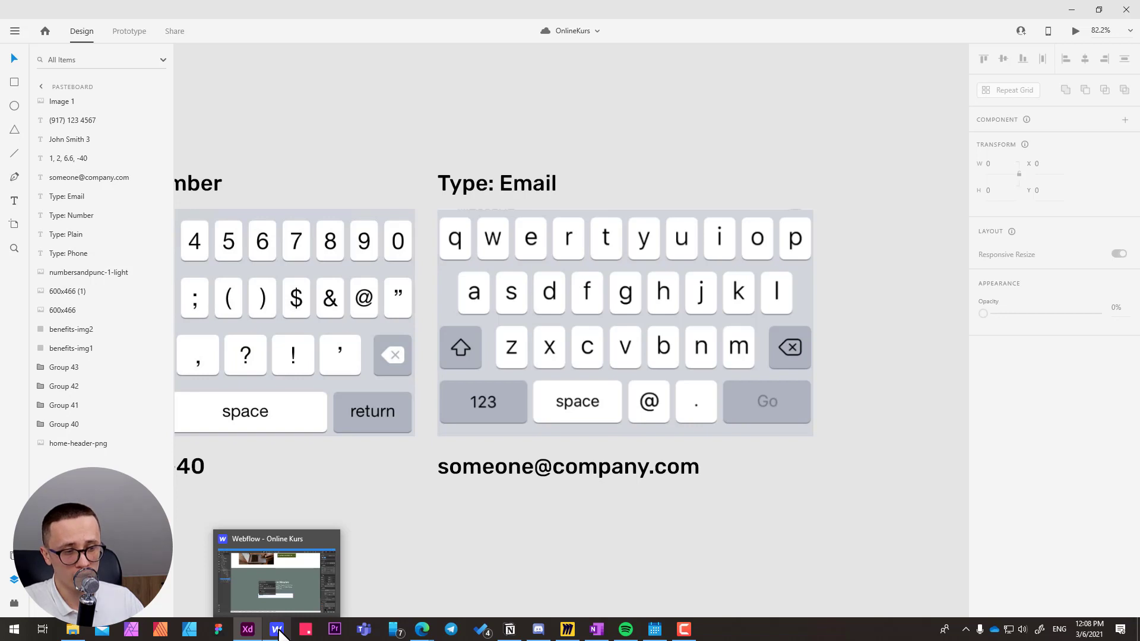
pyautogui.click(279, 634)
pyautogui.click(550, 323)
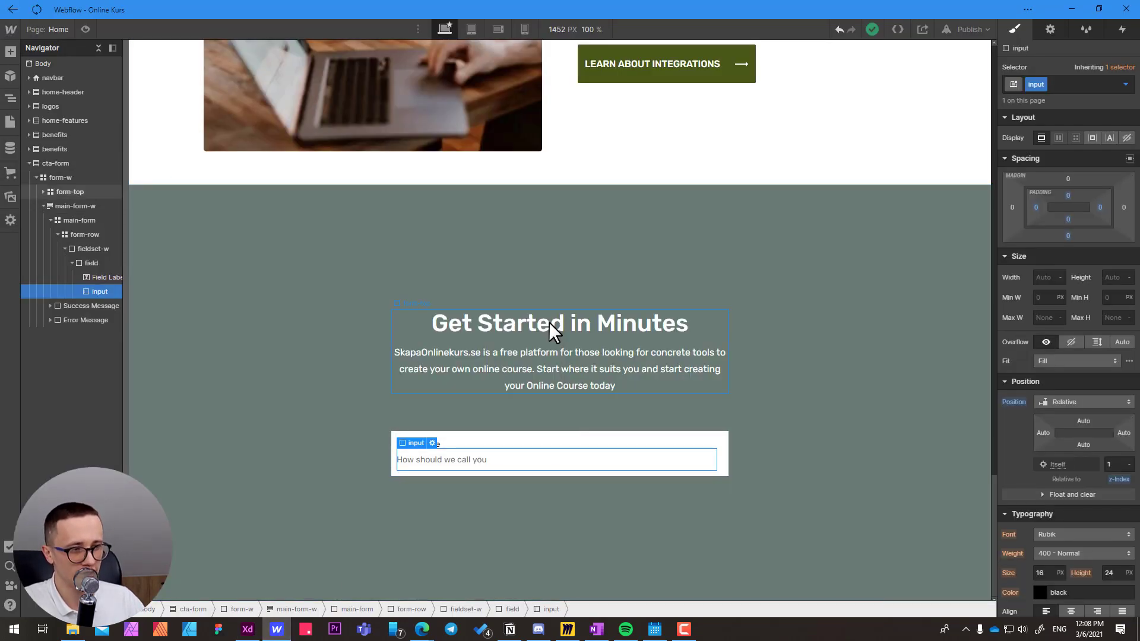
pyautogui.doubleClick(440, 458)
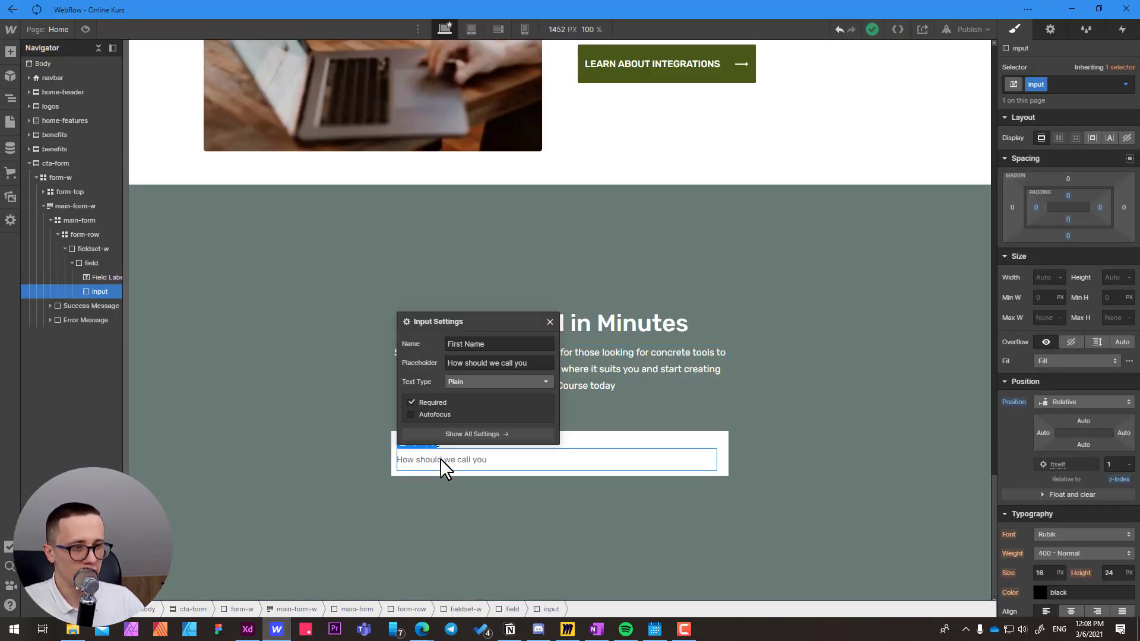
pyautogui.click(471, 381)
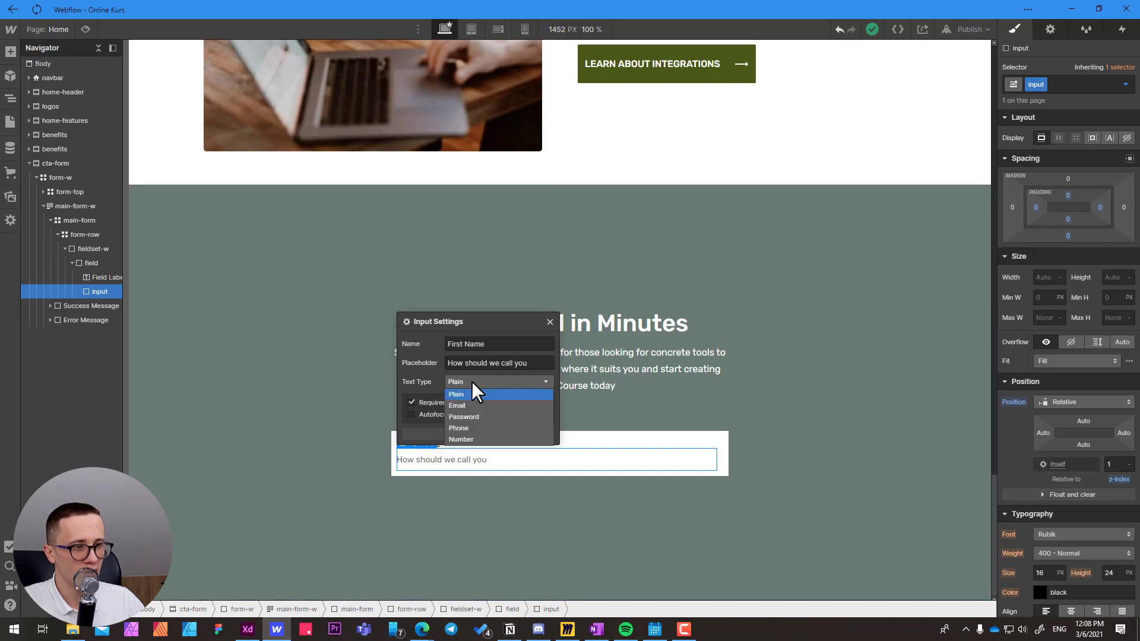
pyautogui.click(472, 415)
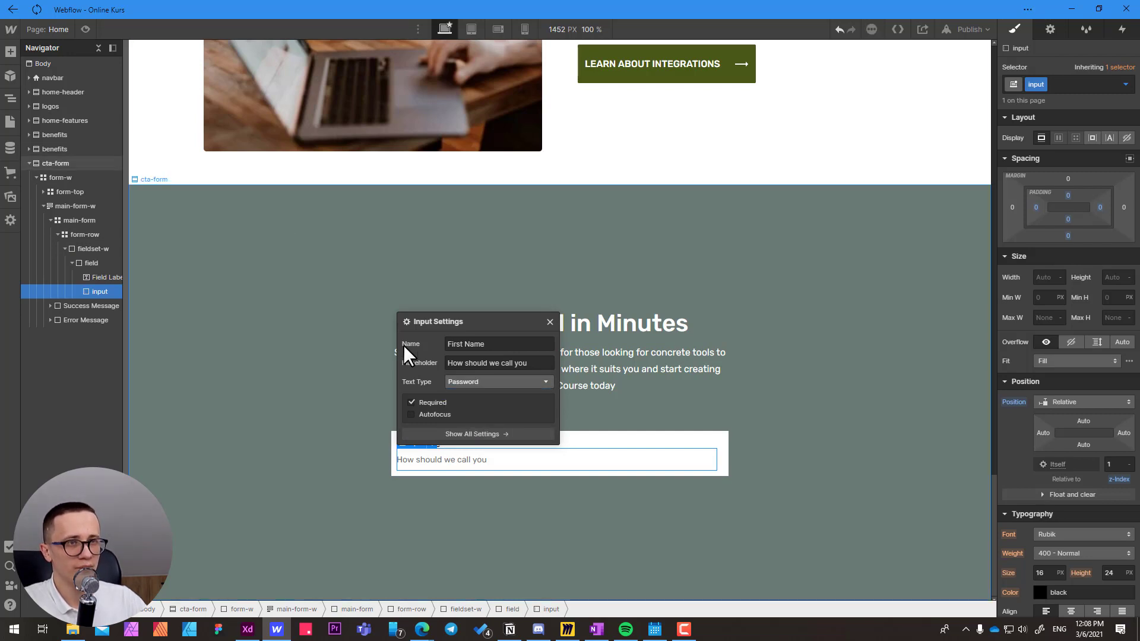
# Preview the page, enter sample text in the password-type First Name field, and return to the Designer.
pyautogui.click(87, 30)
pyautogui.click(439, 480)
pyautogui.write('test')
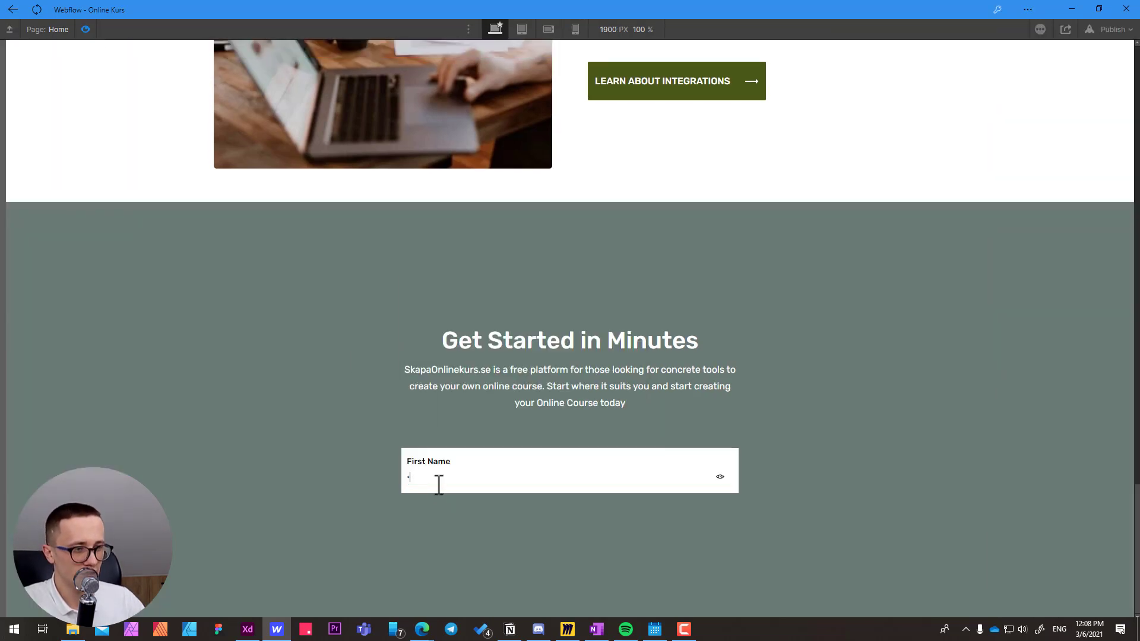
pyautogui.write('•••••')
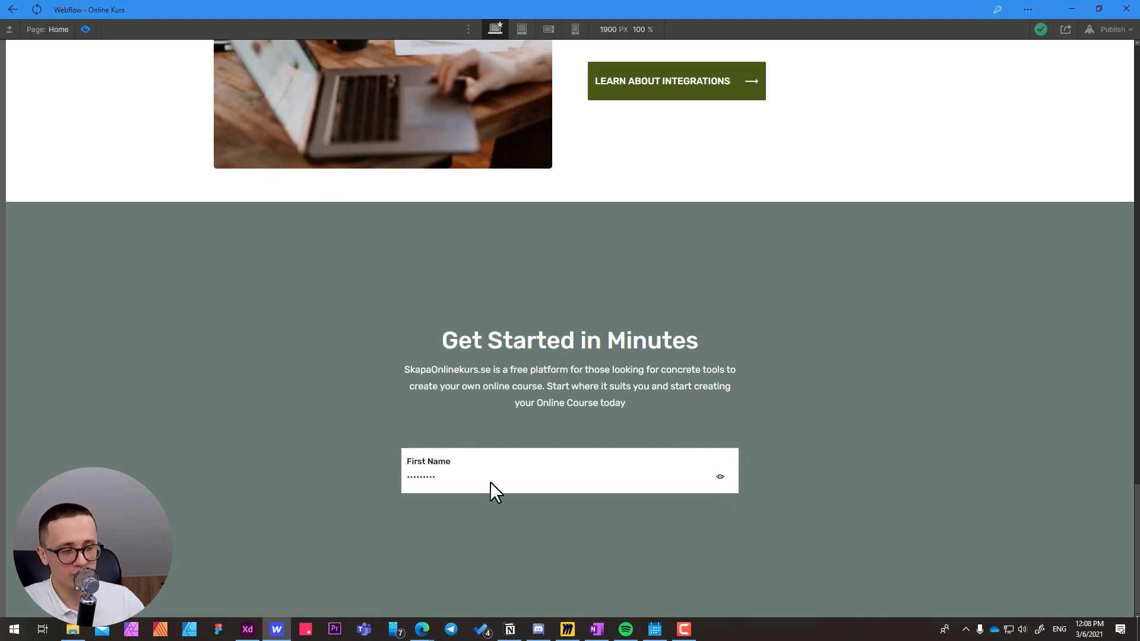
pyautogui.click(86, 29)
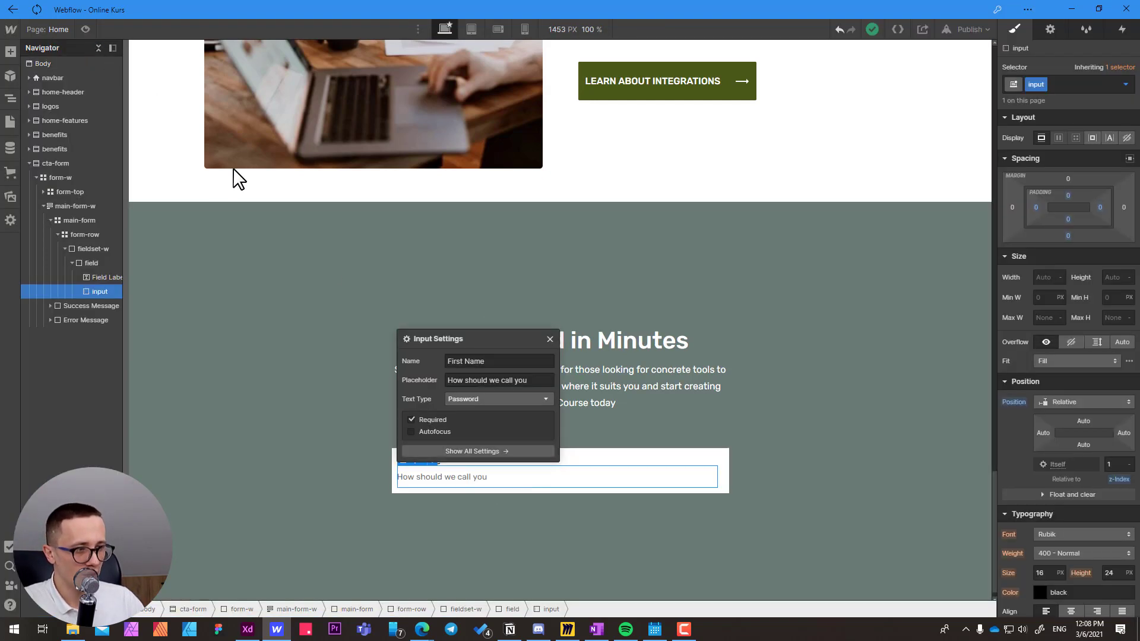
# Set the input's text type to Number and test it in preview by stepping the value up and down and entering 4.6.
pyautogui.click(477, 399)
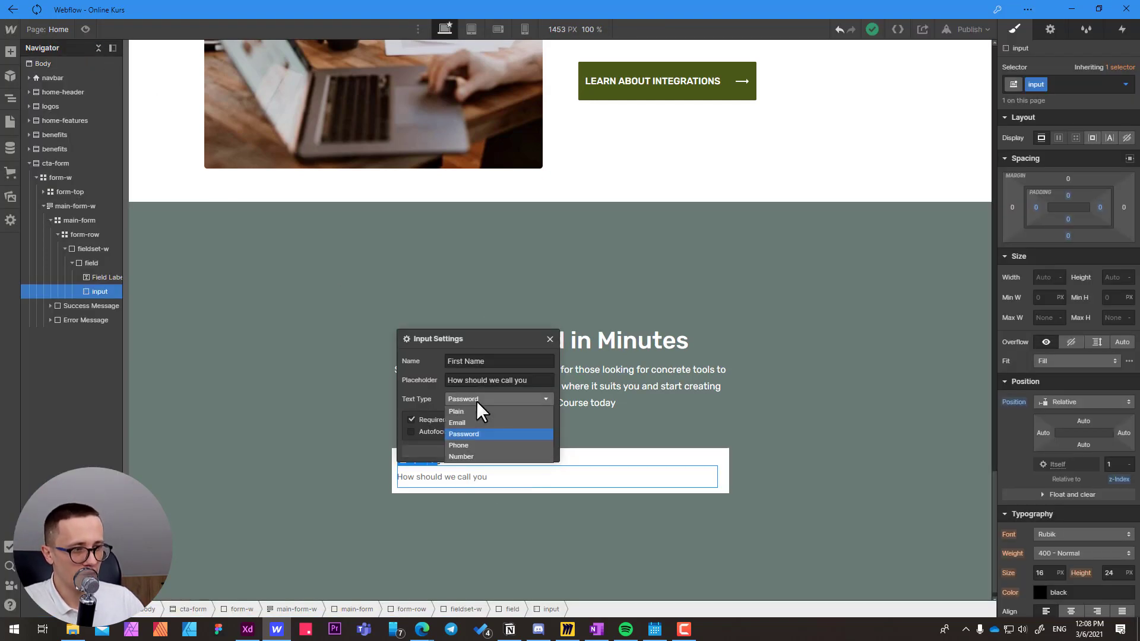
pyautogui.click(465, 456)
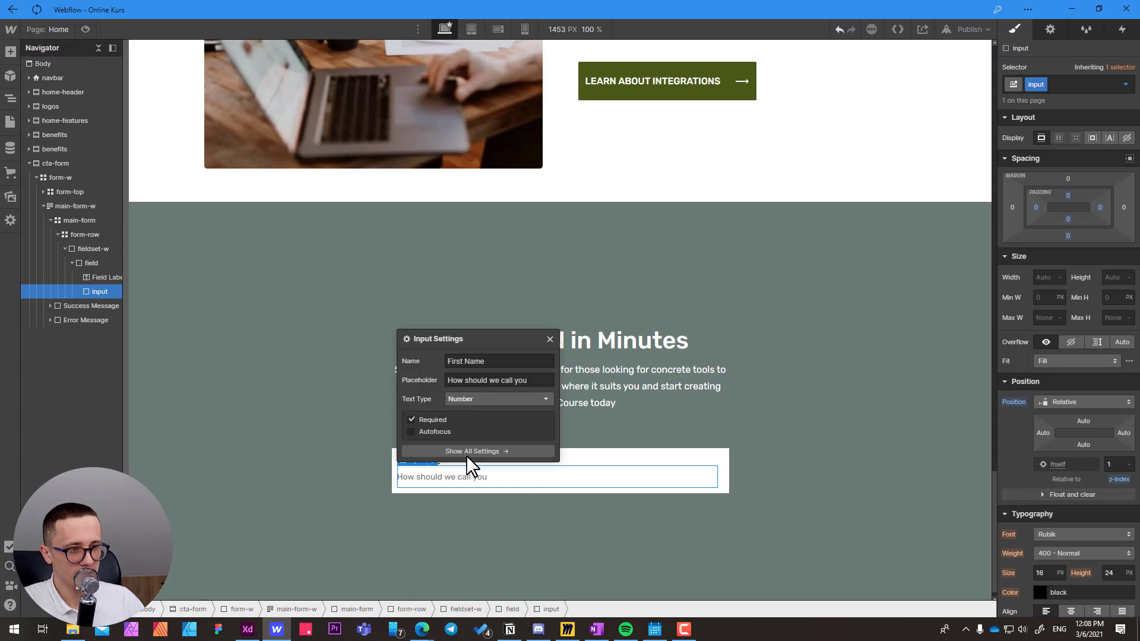
pyautogui.click(86, 29)
pyautogui.click(723, 476)
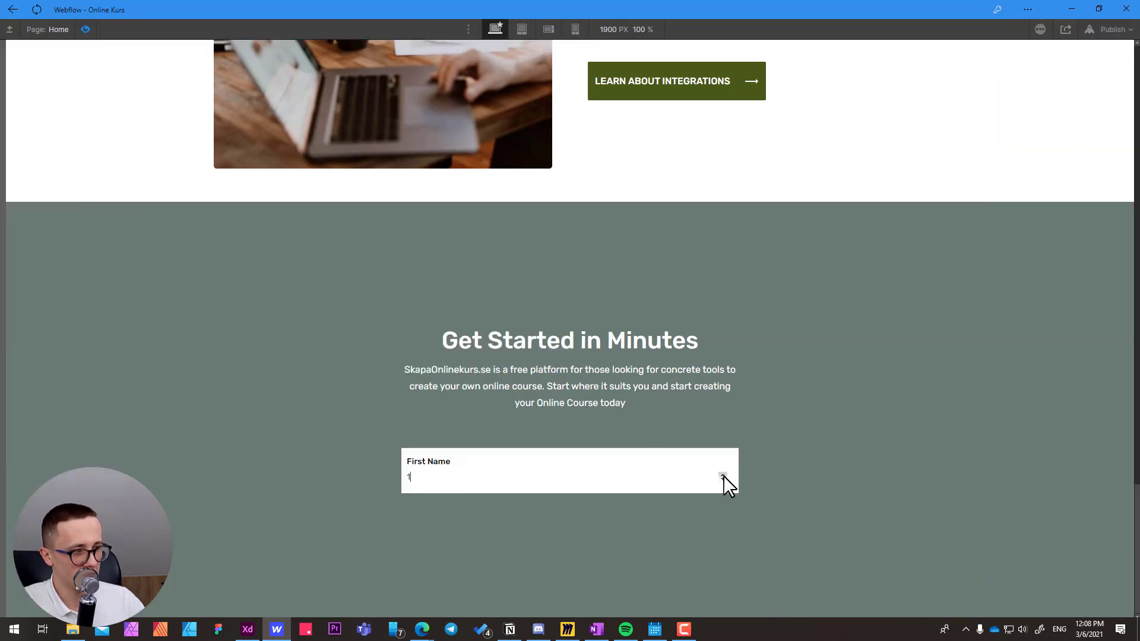
pyautogui.click(724, 474)
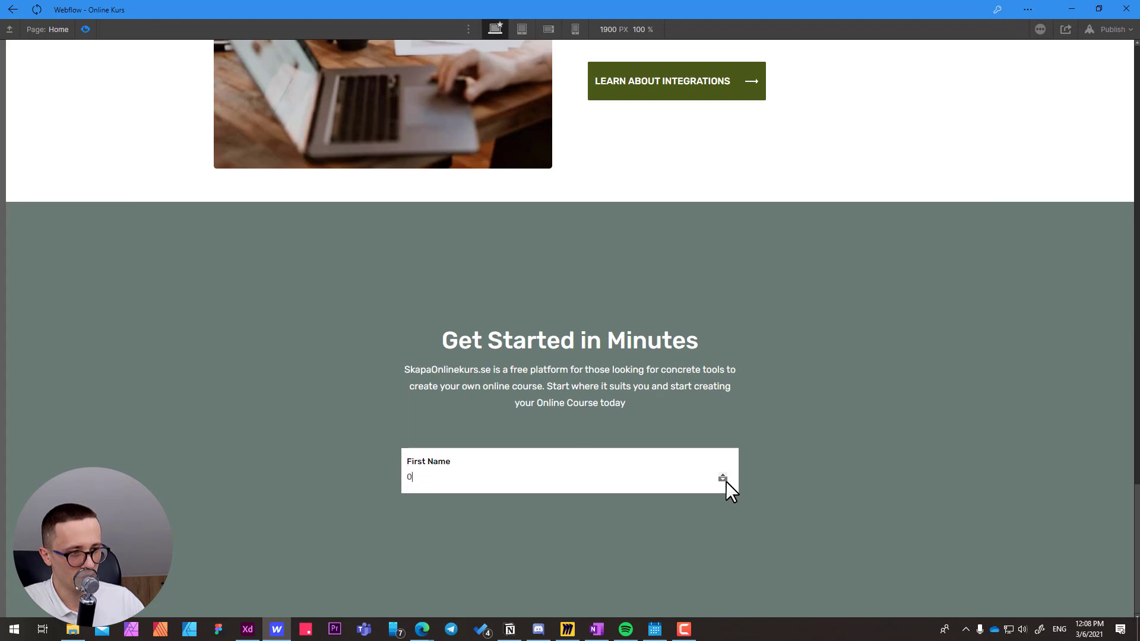
pyautogui.click(723, 479)
pyautogui.click(723, 480)
pyautogui.click(726, 475)
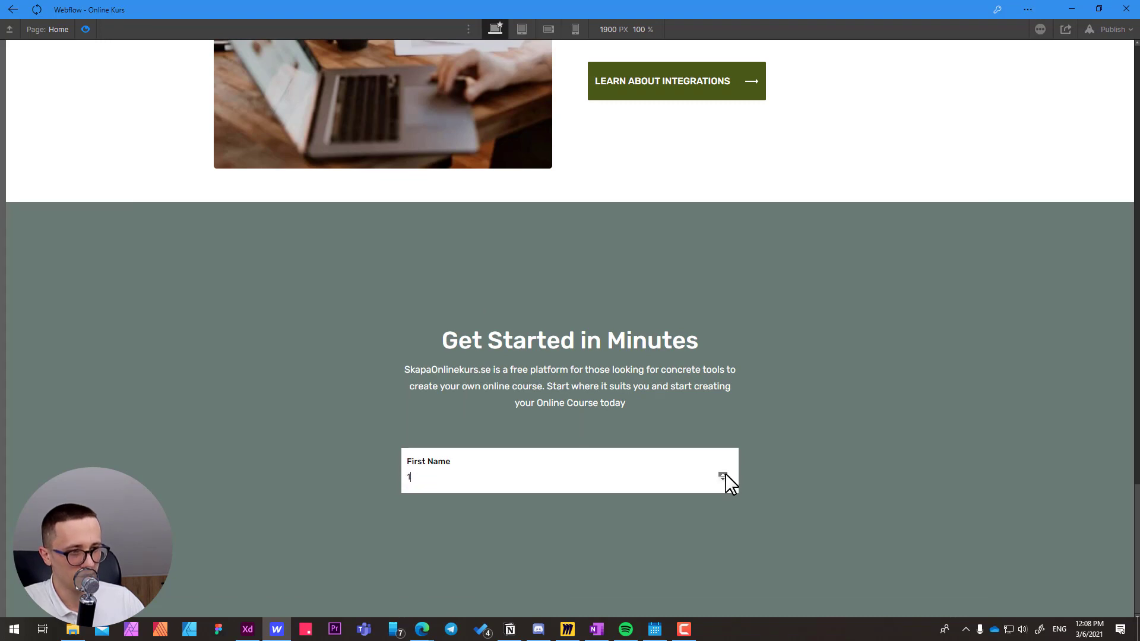
pyautogui.click(426, 478)
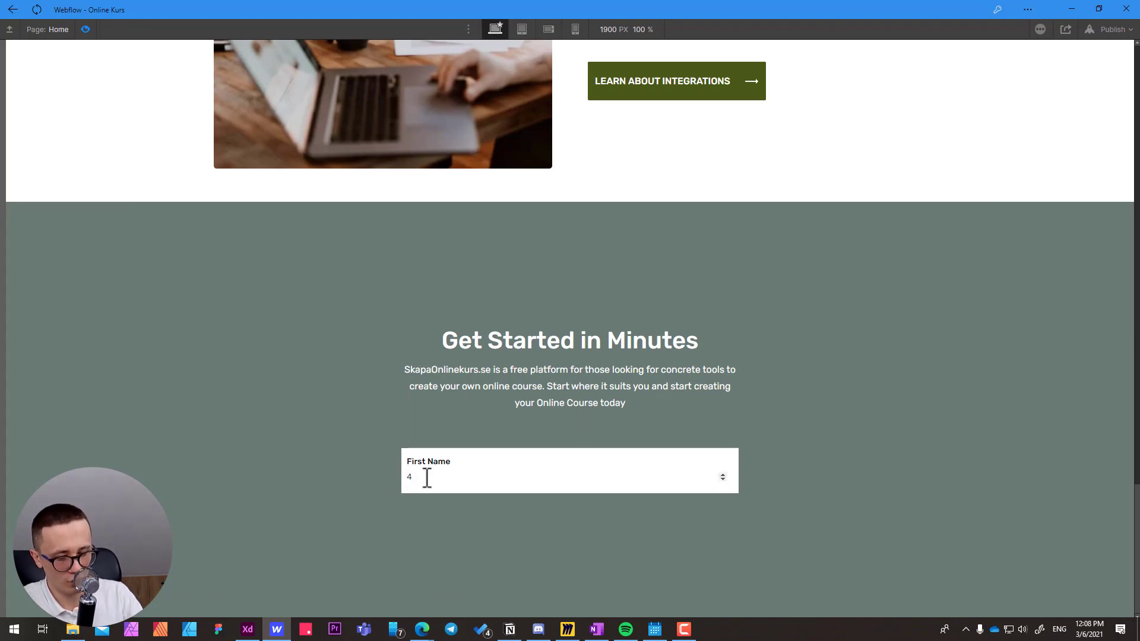
pyautogui.write('.6')
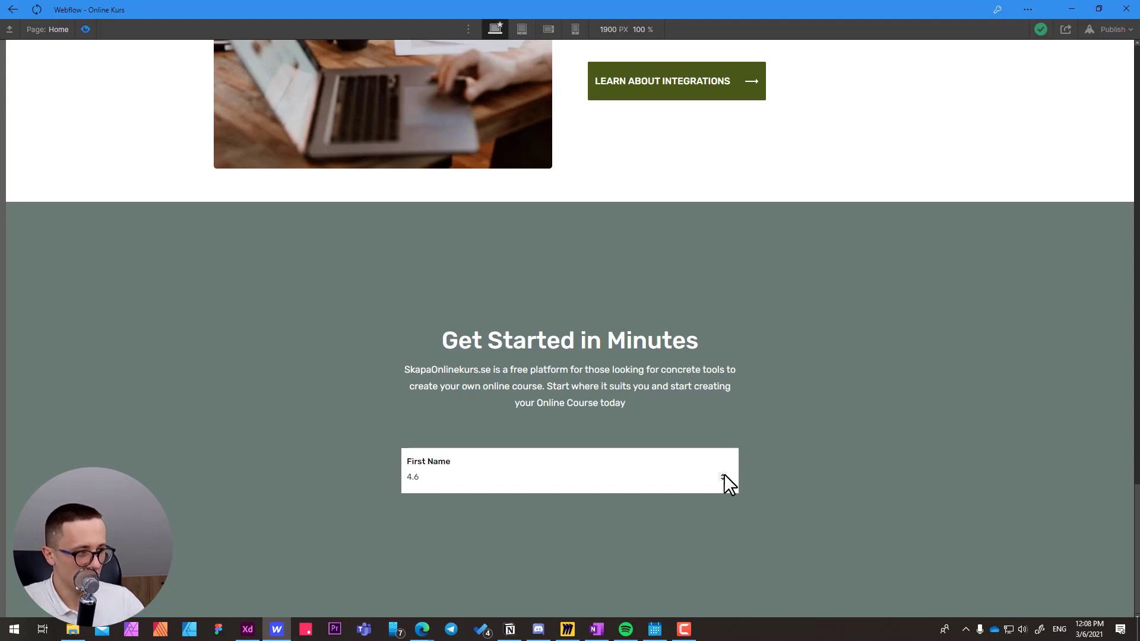
# Step the First Name number value up to 8 in the preview and return to the Designer.
pyautogui.click(725, 474)
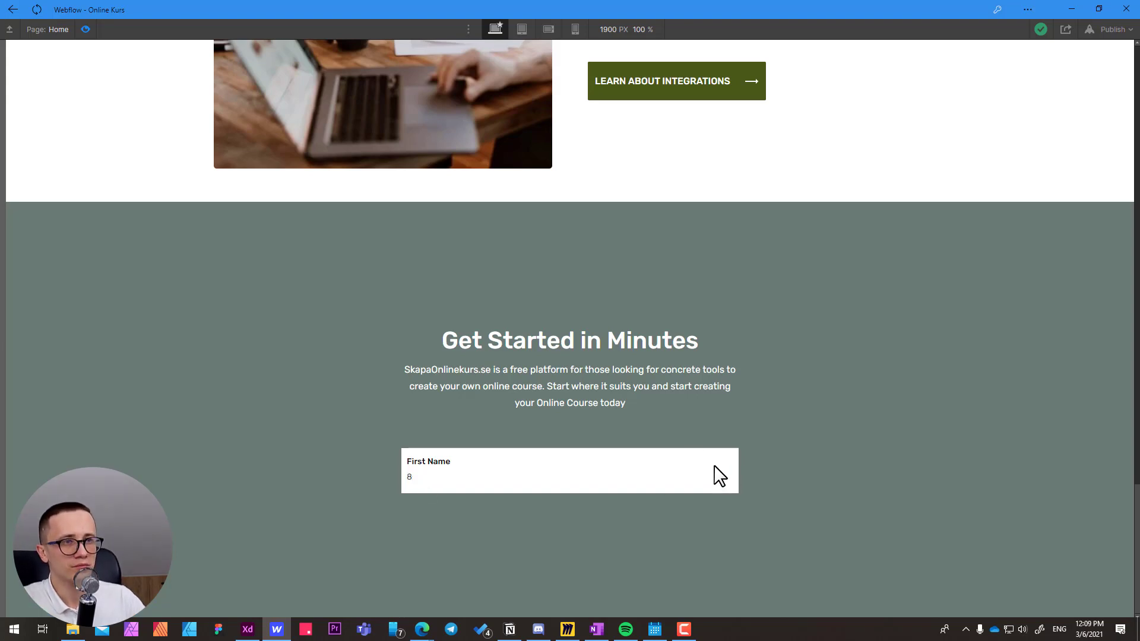
pyautogui.click(86, 29)
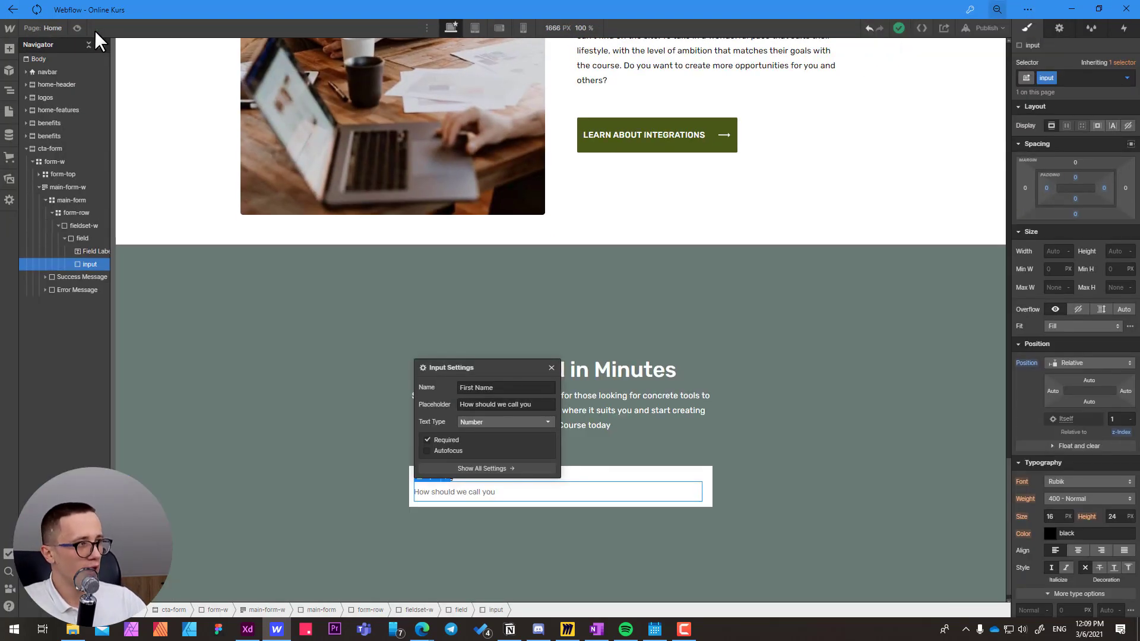
# Reset the window zoom to 100% and set the First Name input's text type to Plain.
pyautogui.click(997, 9)
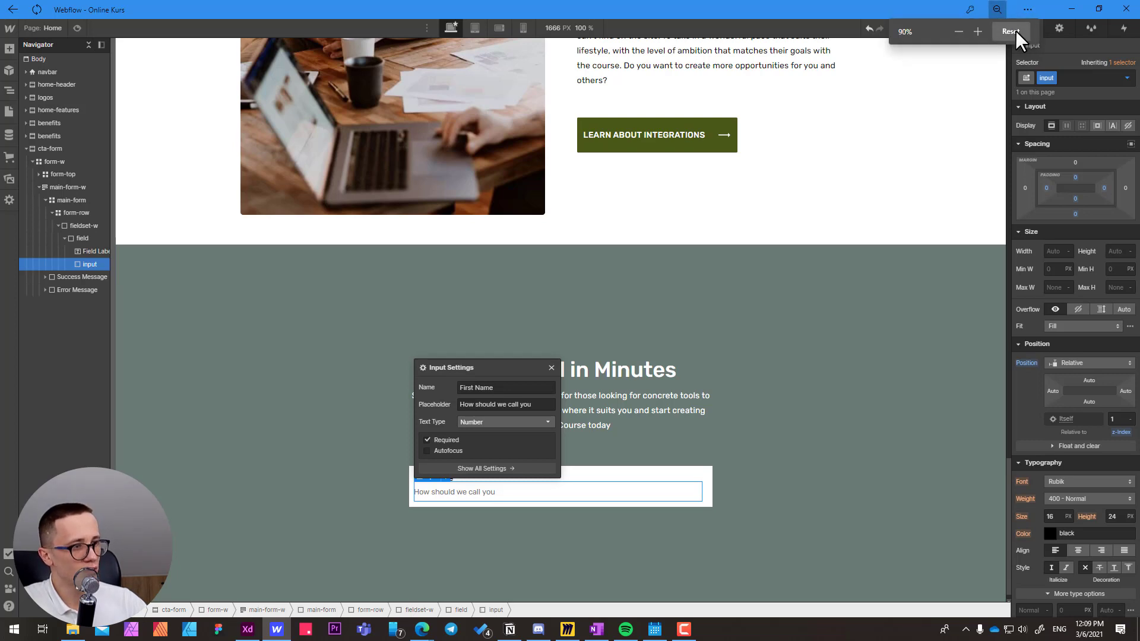
pyautogui.click(1015, 31)
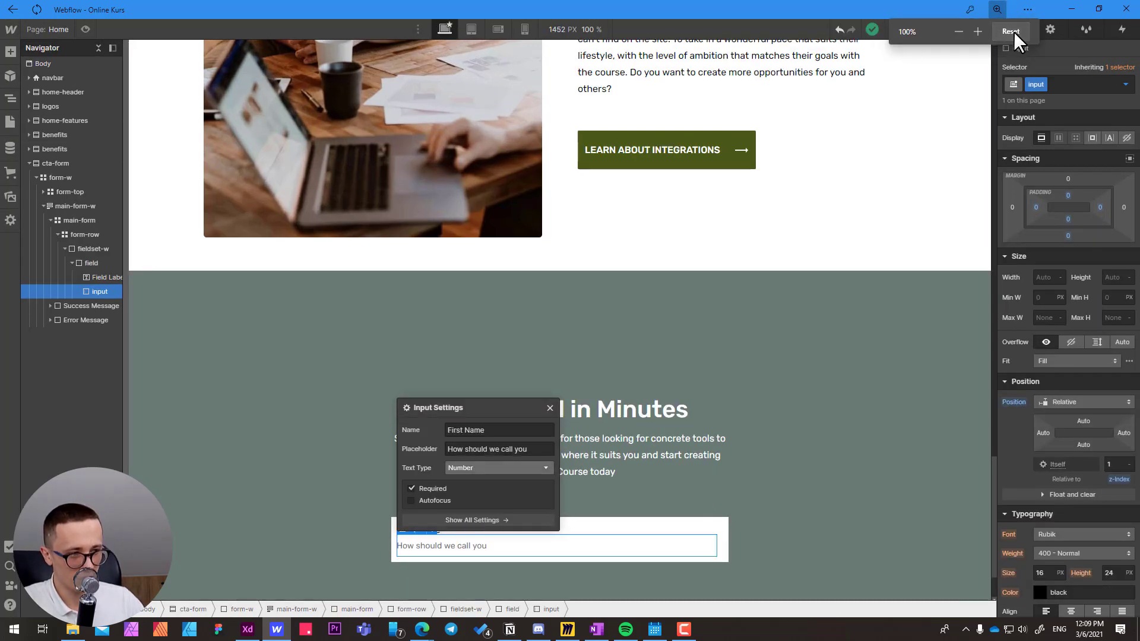
pyautogui.click(465, 465)
pyautogui.click(464, 480)
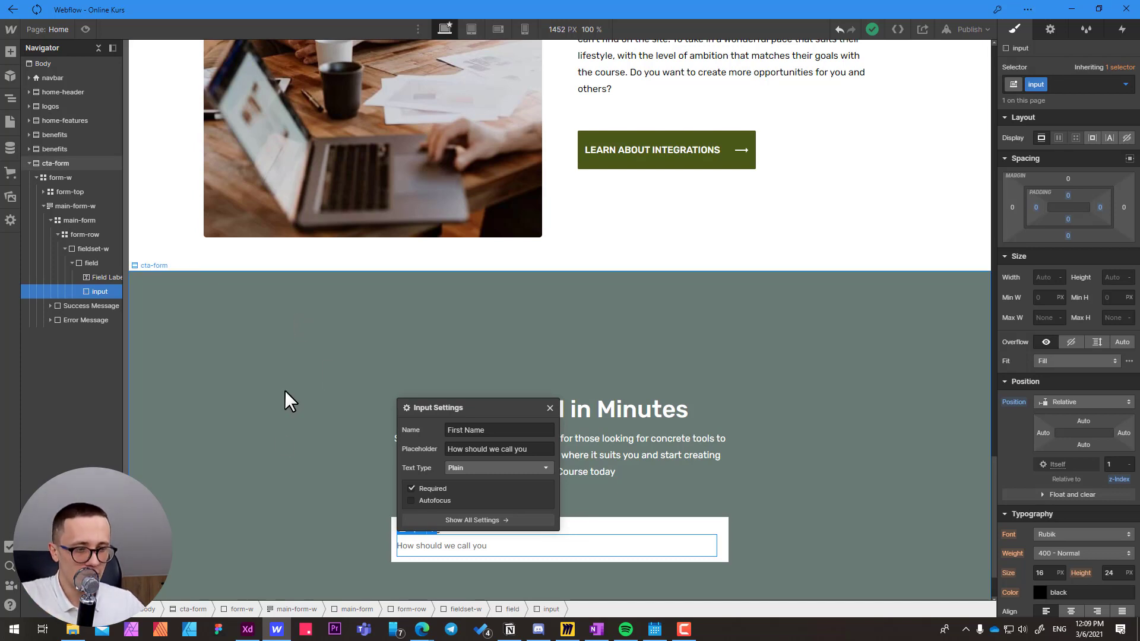
# Switch to Adobe XD and examine the form fields in the Get Started in Minutes section of the design.
pyautogui.click(247, 630)
pyautogui.click(316, 494)
pyautogui.moveTo(350, 495); pyautogui.dragTo(354, 495)
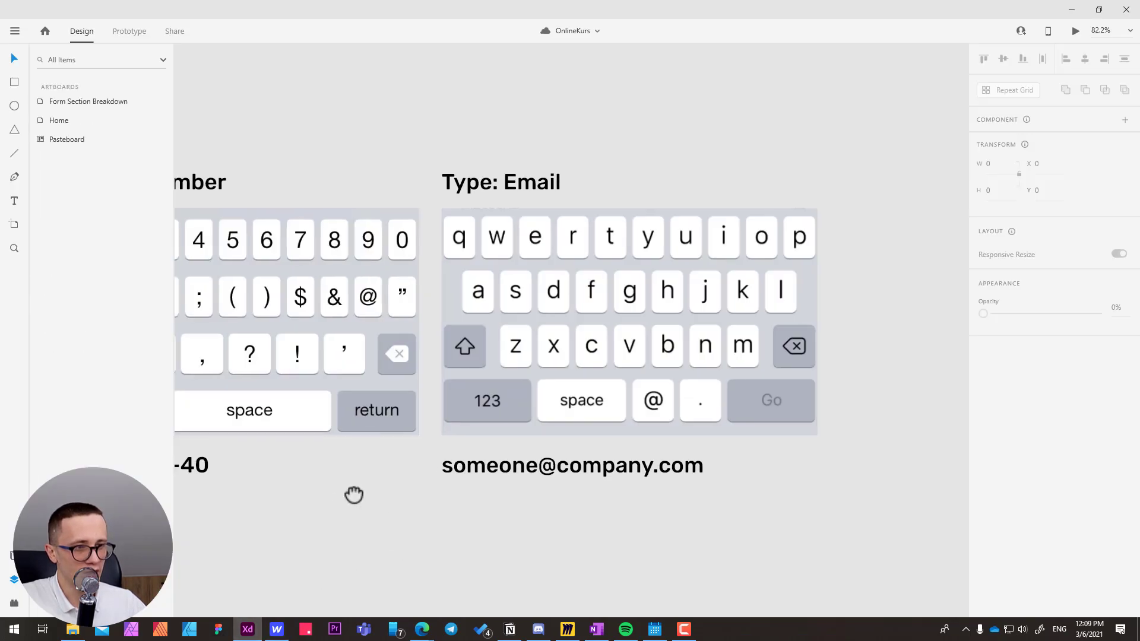
pyautogui.hscroll(-20, 354, 495)
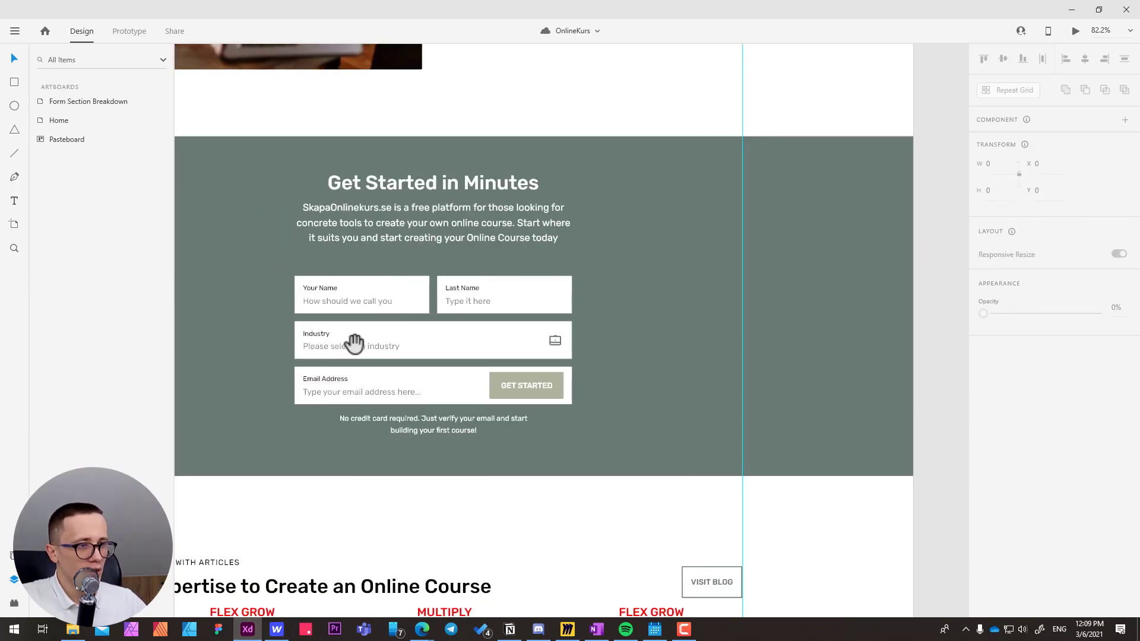
pyautogui.scroll(5, 355, 343)
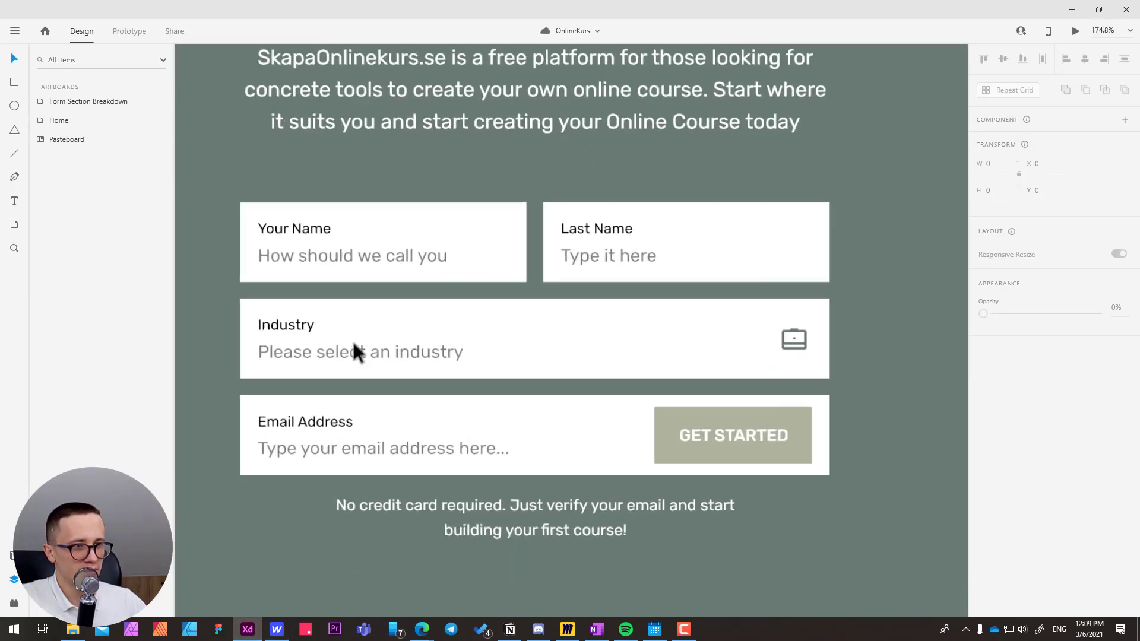
# Try out an "Optional" tag beside the Email Address label by duplicating the label and changing its text, and delete the copy.
pyautogui.keyDown('ctrl'); pyautogui.click(310, 418); pyautogui.keyUp('ctrl')
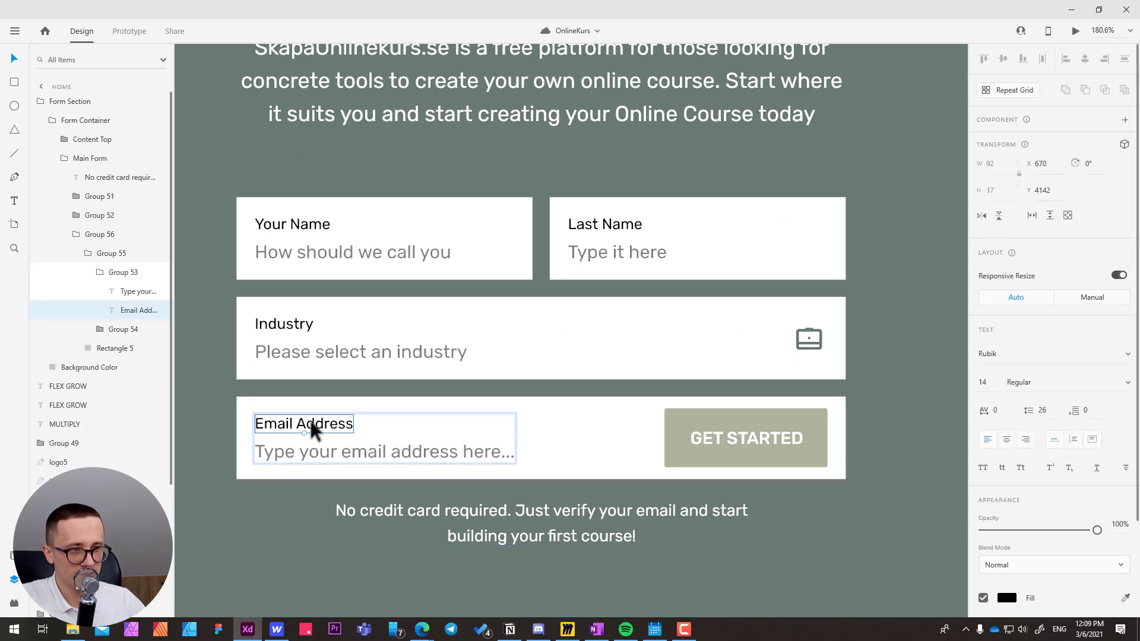
pyautogui.moveTo(309, 418); pyautogui.dragTo(408, 425)
pyautogui.doubleClick(409, 424)
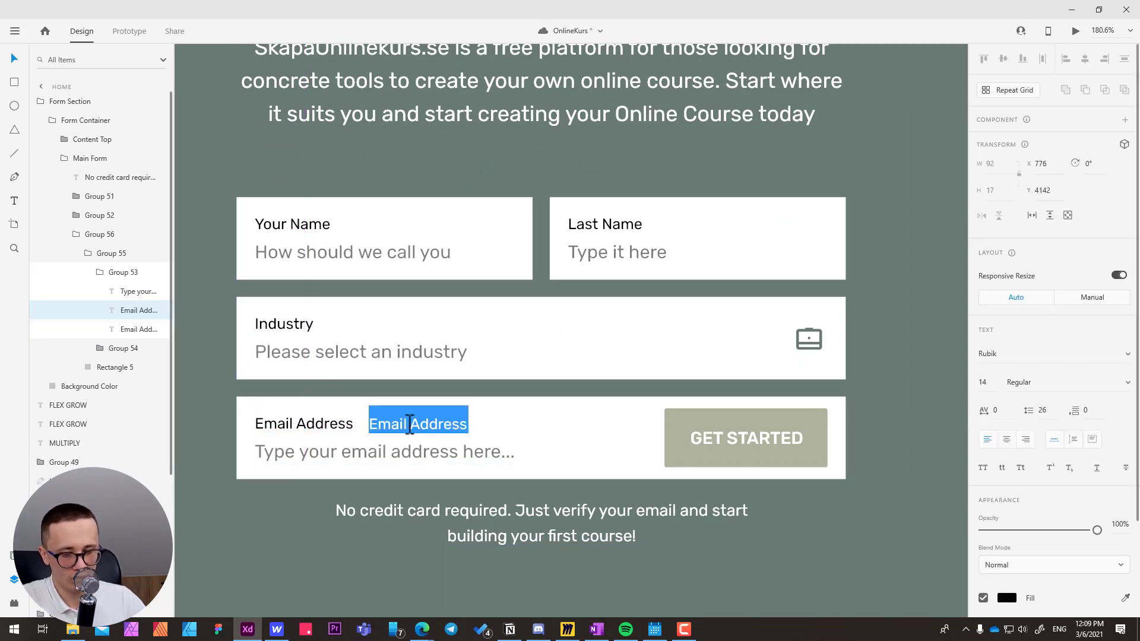
pyautogui.write('O')
pyautogui.press('BackSpace')
pyautogui.write('O')
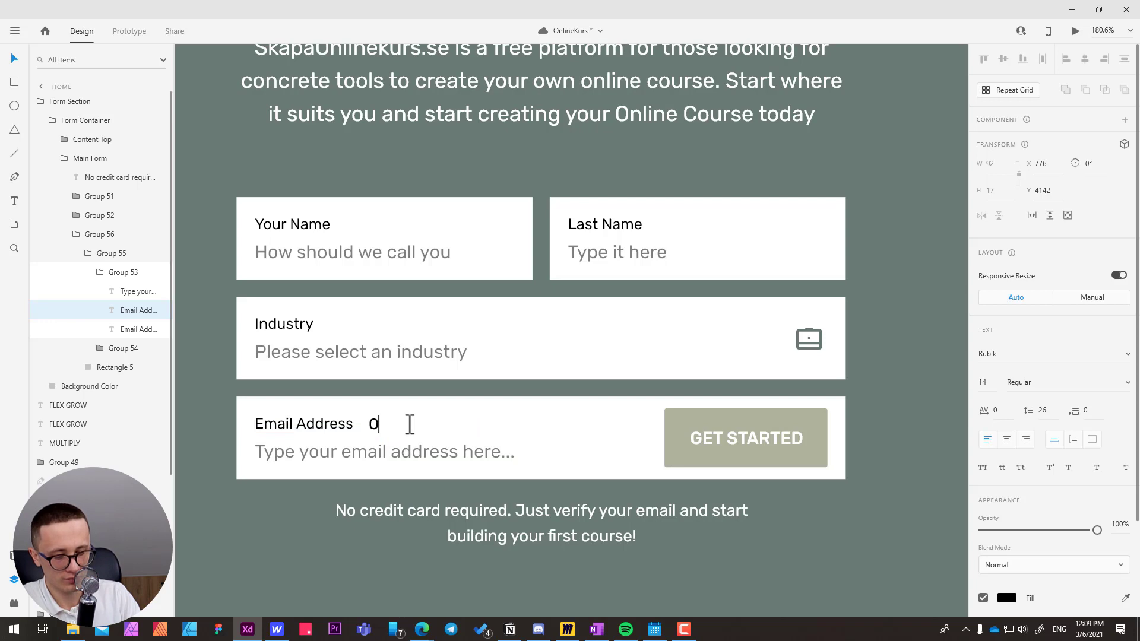
pyautogui.write('ptional')
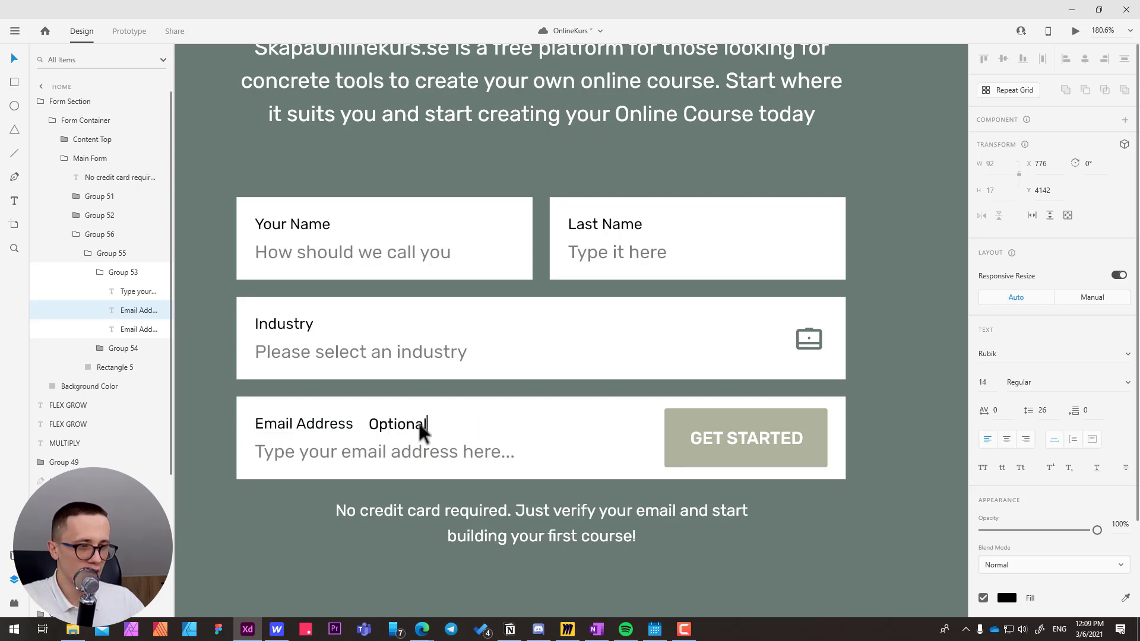
pyautogui.press('Escape')
pyautogui.moveTo(420, 430); pyautogui.dragTo(395, 428)
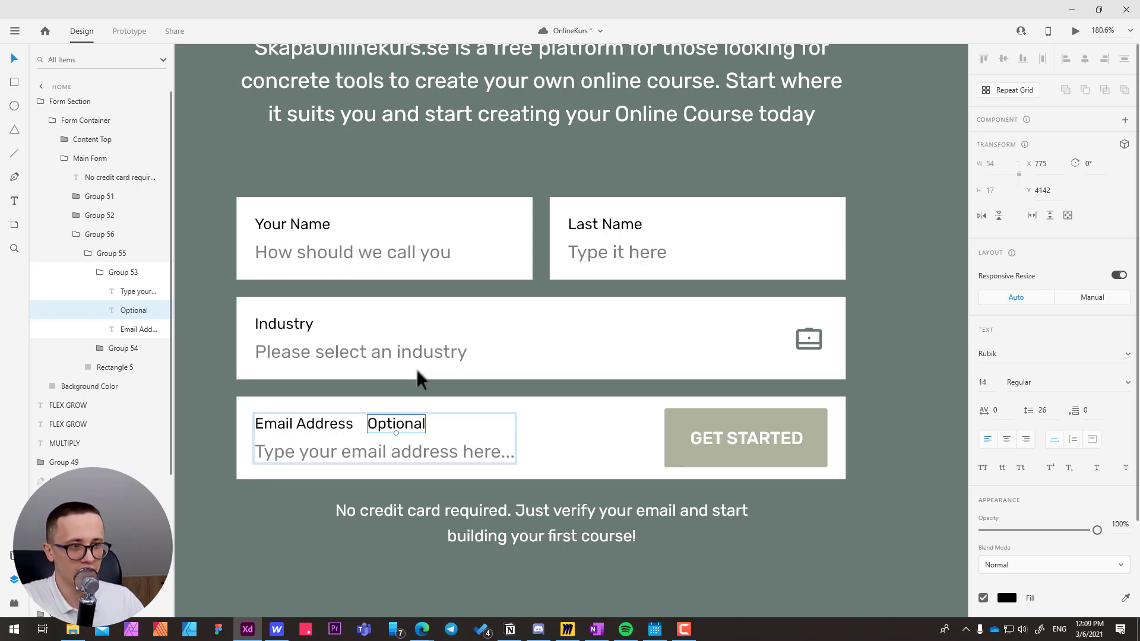
pyautogui.press('Delete')
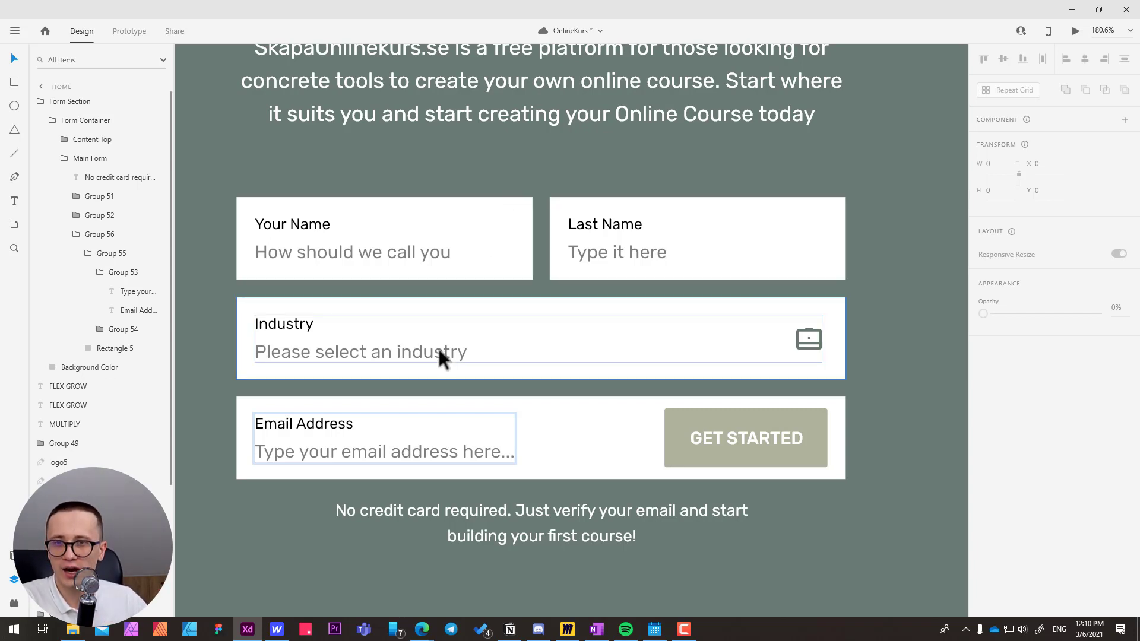
# Save the OnlineKurs design and switch back to Webflow.
pyautogui.hotkey('ctrl', 's')
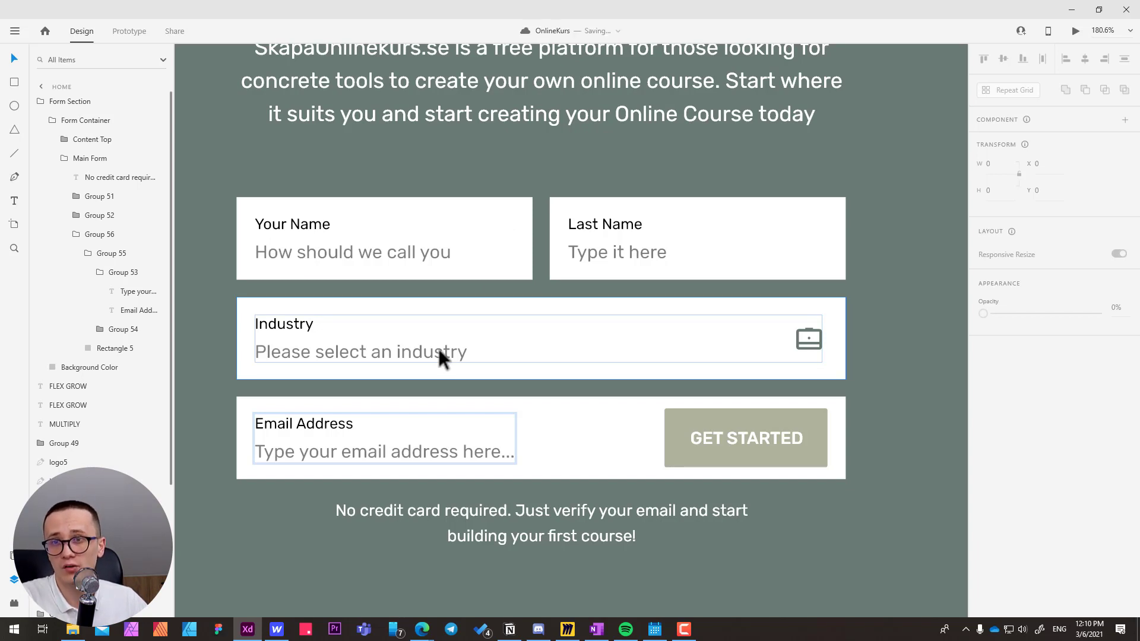
pyautogui.hotkey('alt', 'Tab')
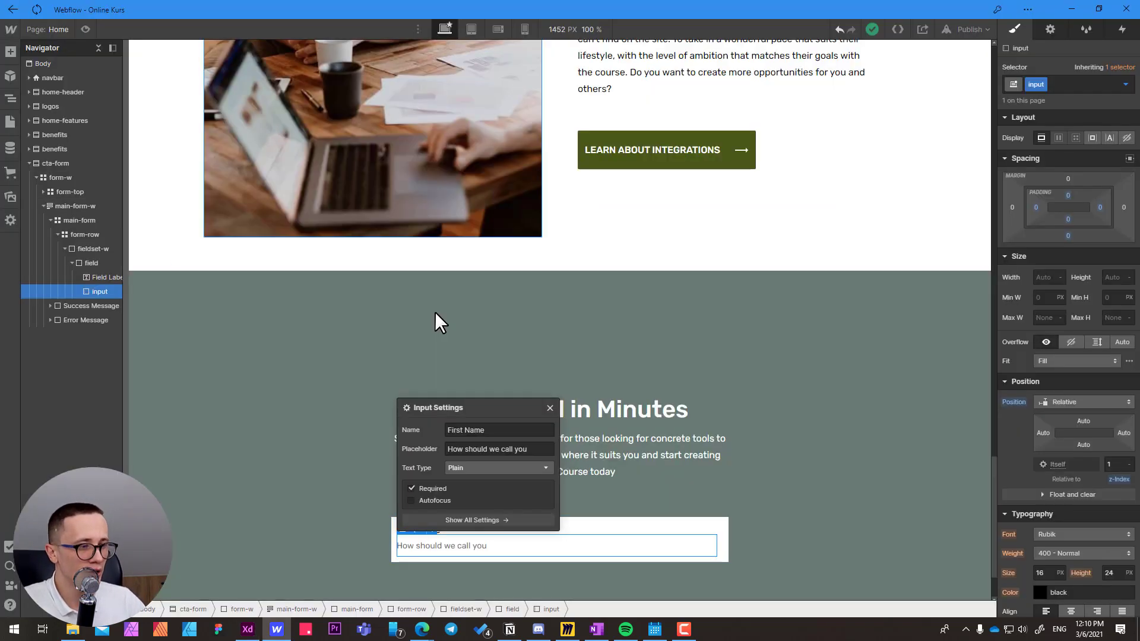
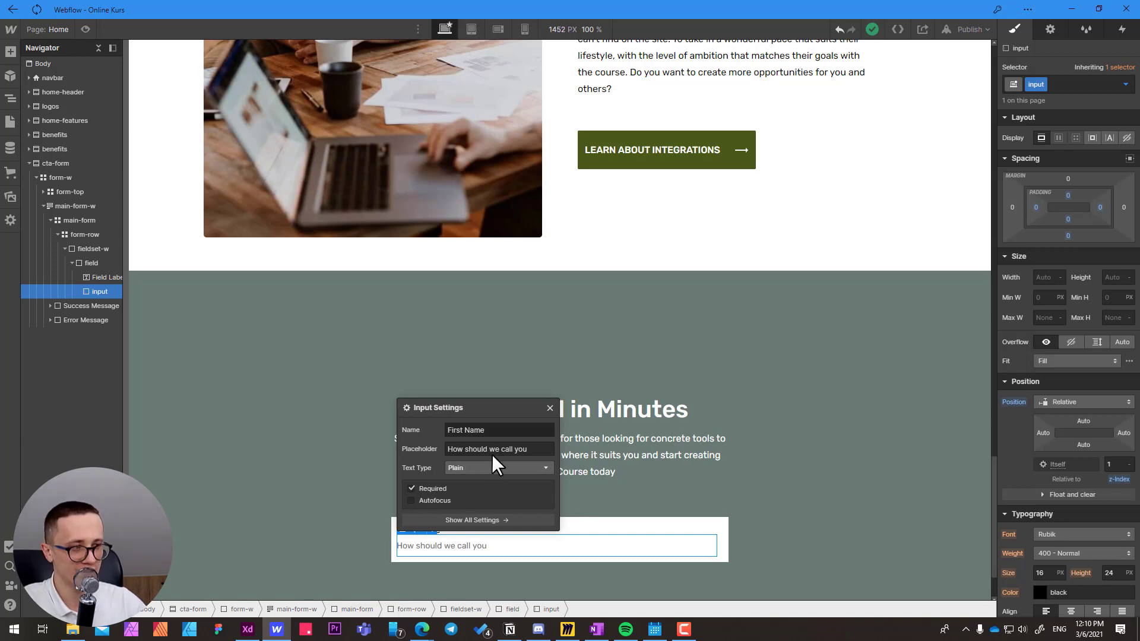
# Close the input settings and duplicate the First Name fieldset-w inside form-row.
pyautogui.click(550, 409)
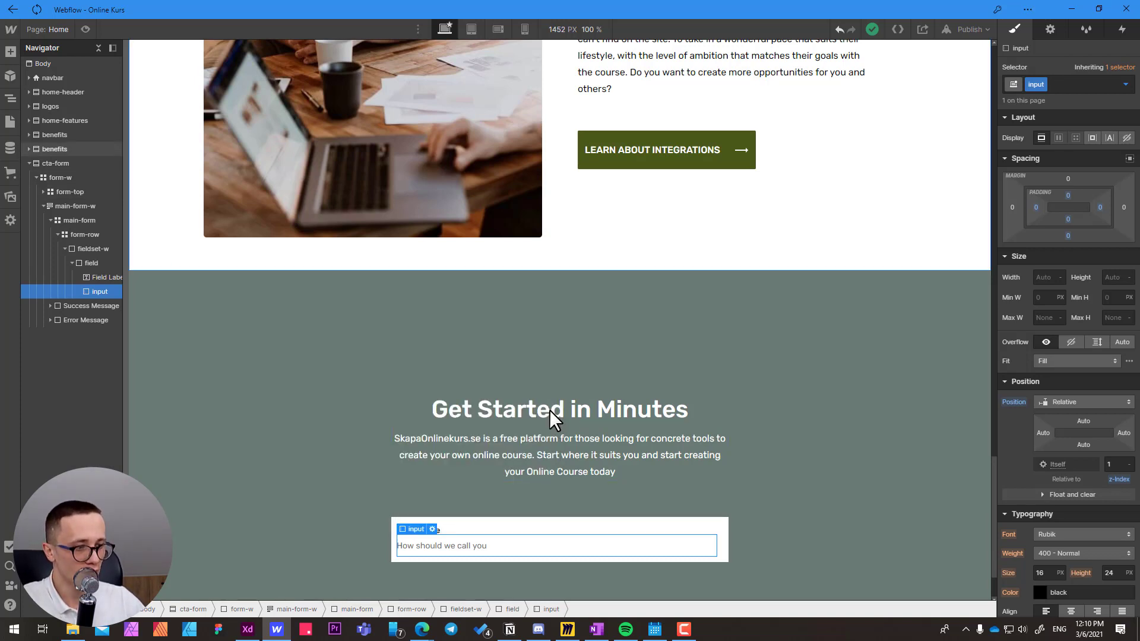
pyautogui.click(482, 521)
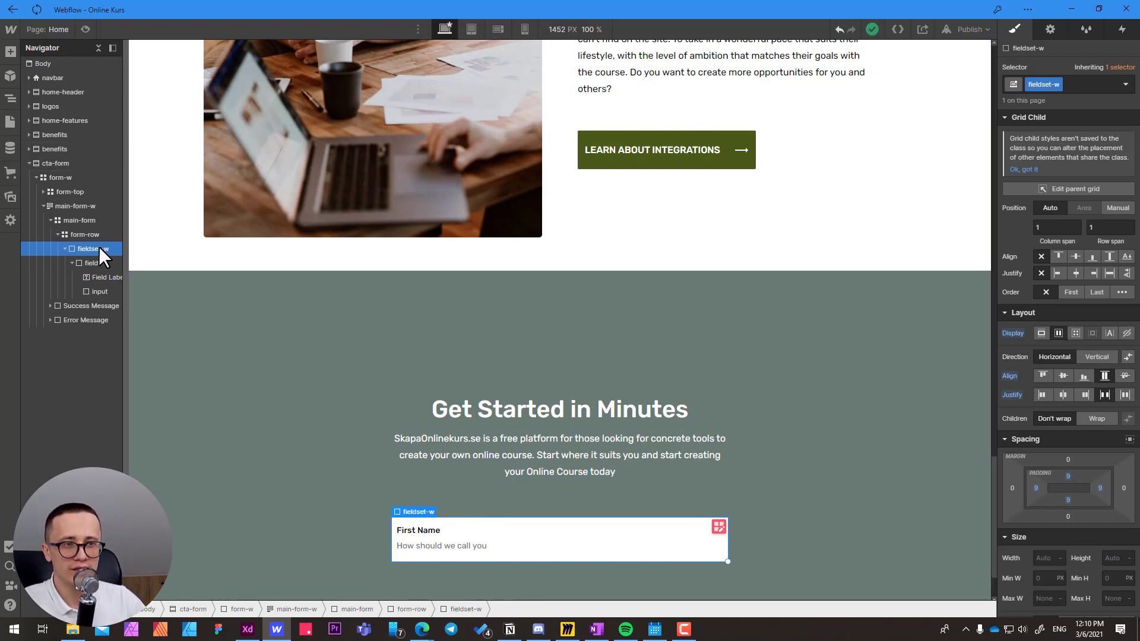
pyautogui.click(72, 263)
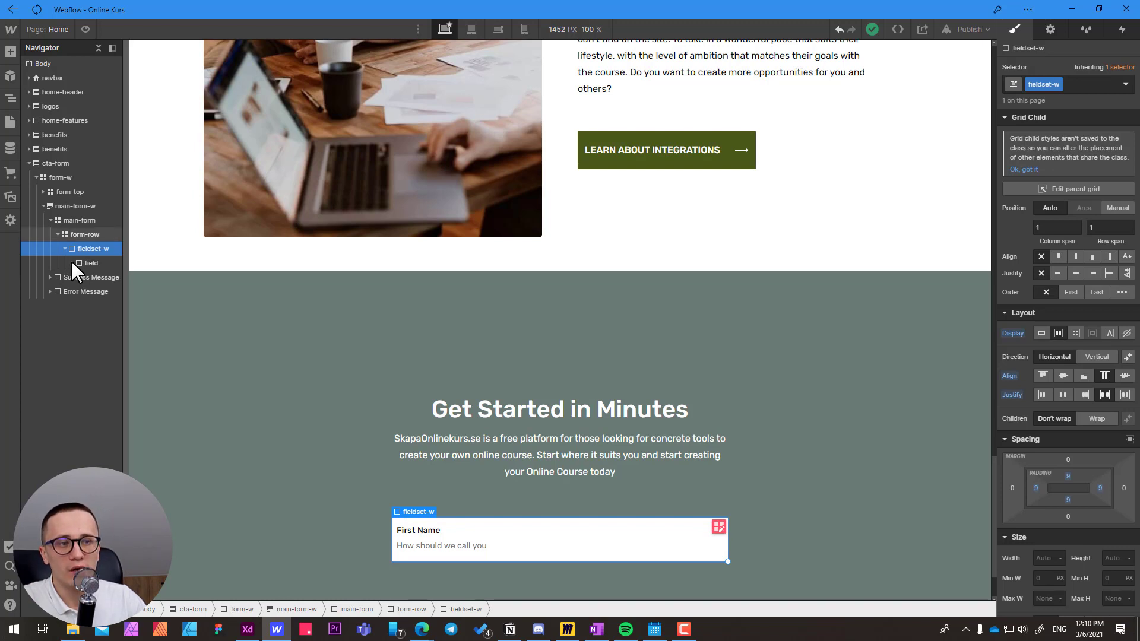
pyautogui.click(78, 235)
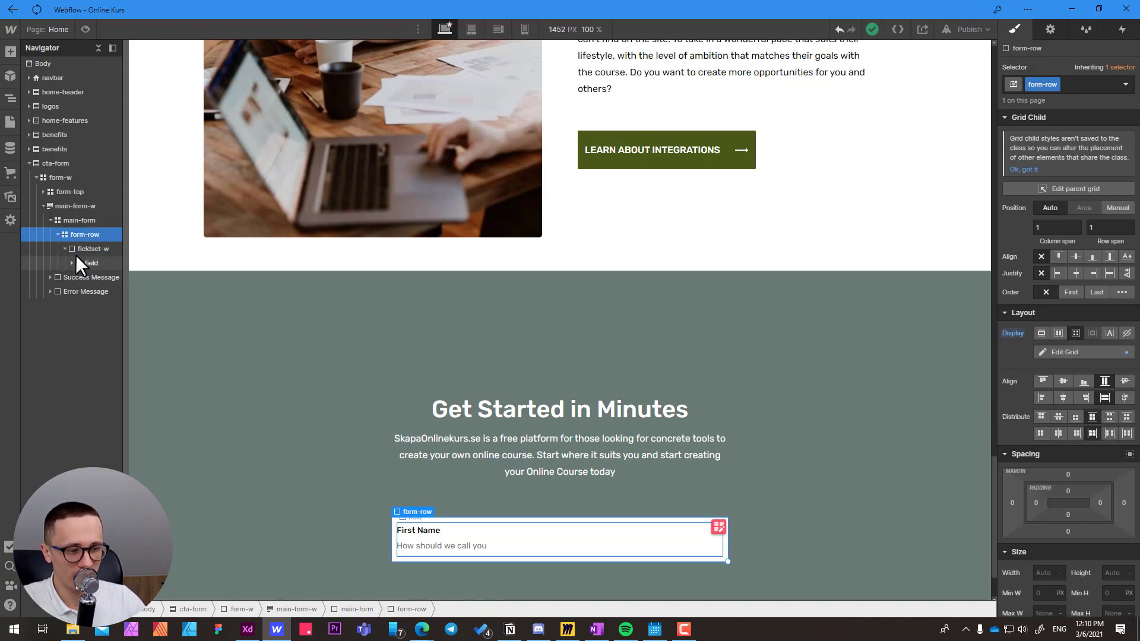
pyautogui.hotkey('ctrl', 'v')
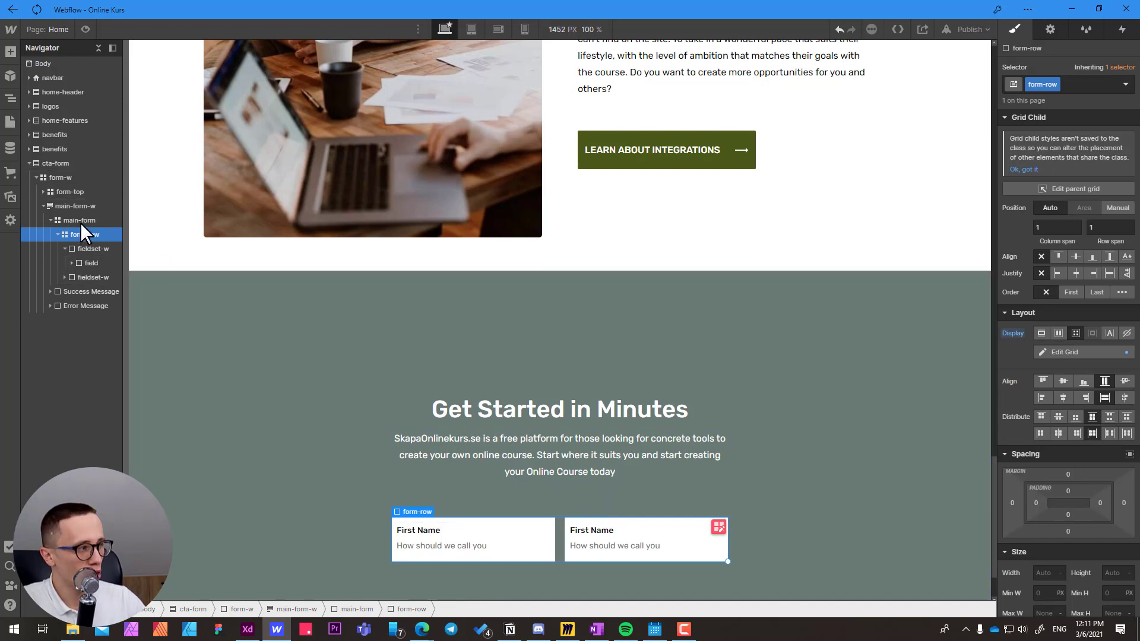
# Check the form-row grid settings, try adding a third fieldset-w copy to the row, and undo that addition.
pyautogui.click(1074, 352)
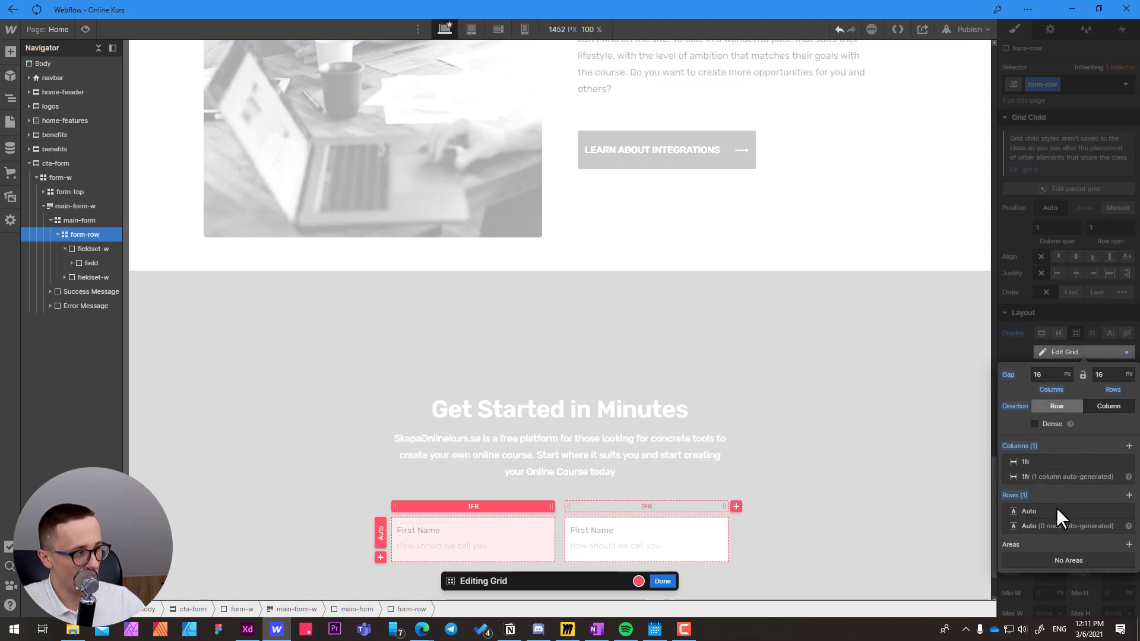
pyautogui.click(662, 581)
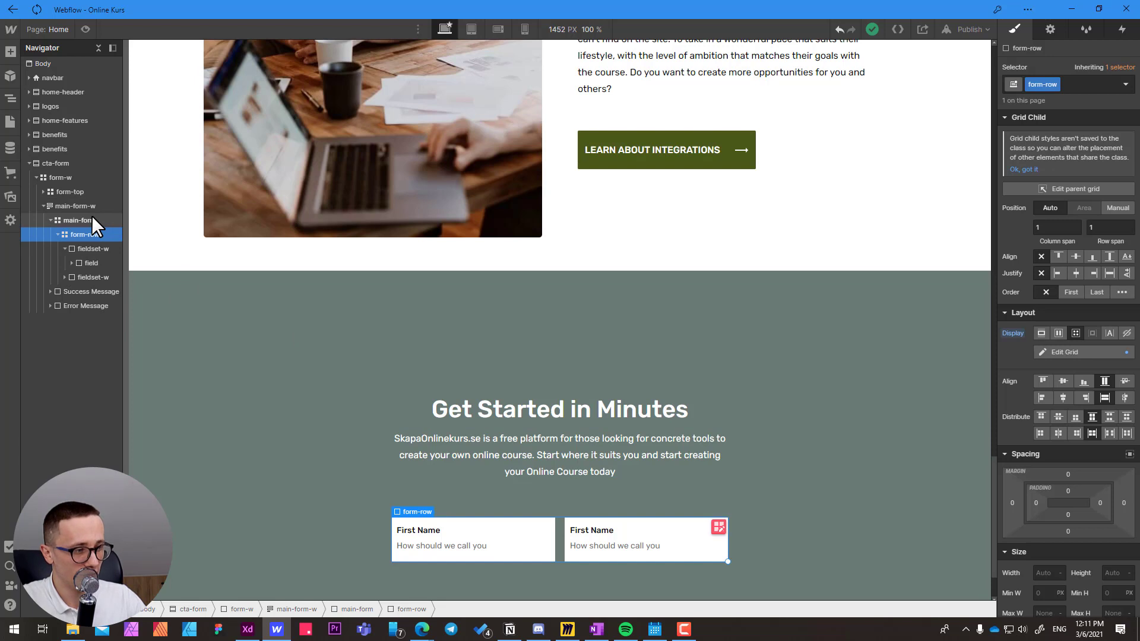
pyautogui.hotkey('ctrl', 'v')
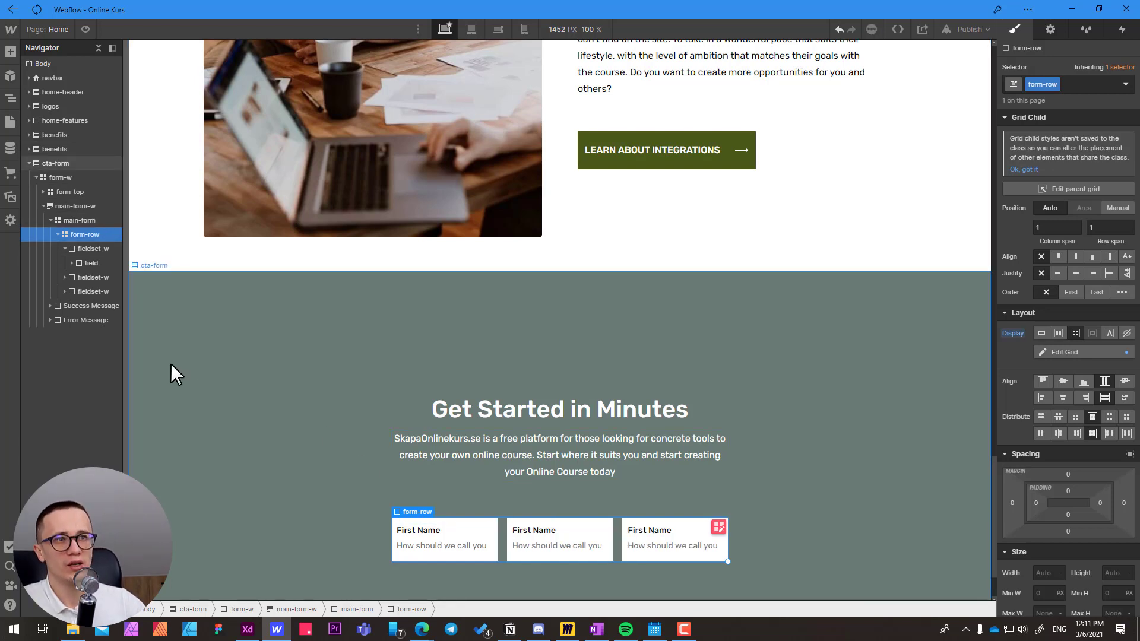
pyautogui.hotkey('ctrl', 'z')
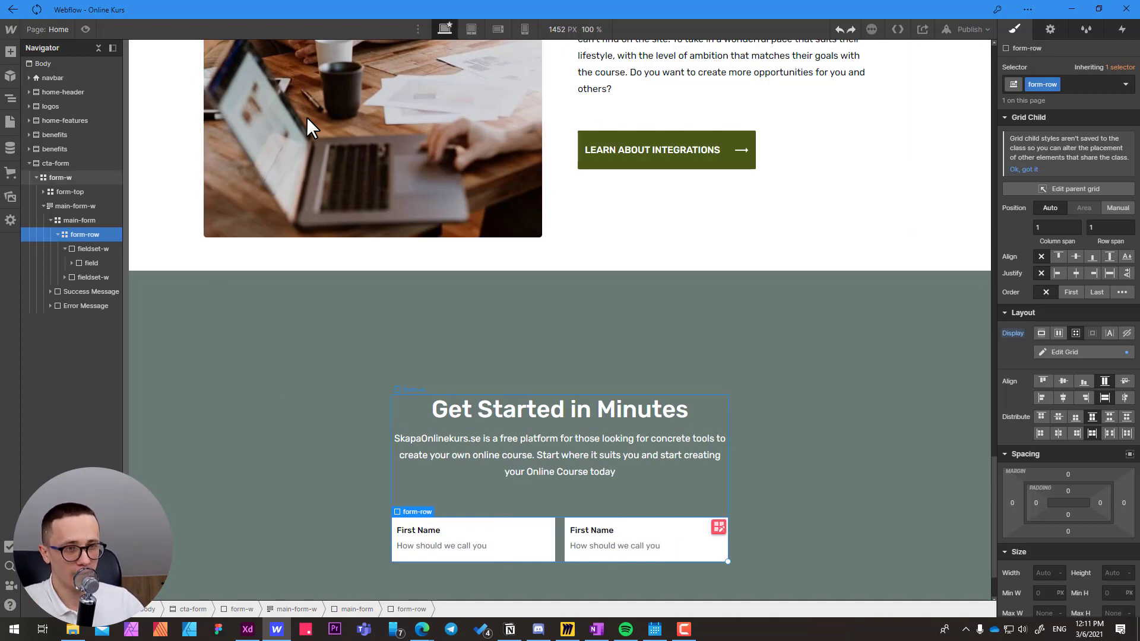
# Check the second field in the Adobe XD design and change the copied field's label in Webflow to "Last Name".
pyautogui.hotkey('alt', 'Tab')
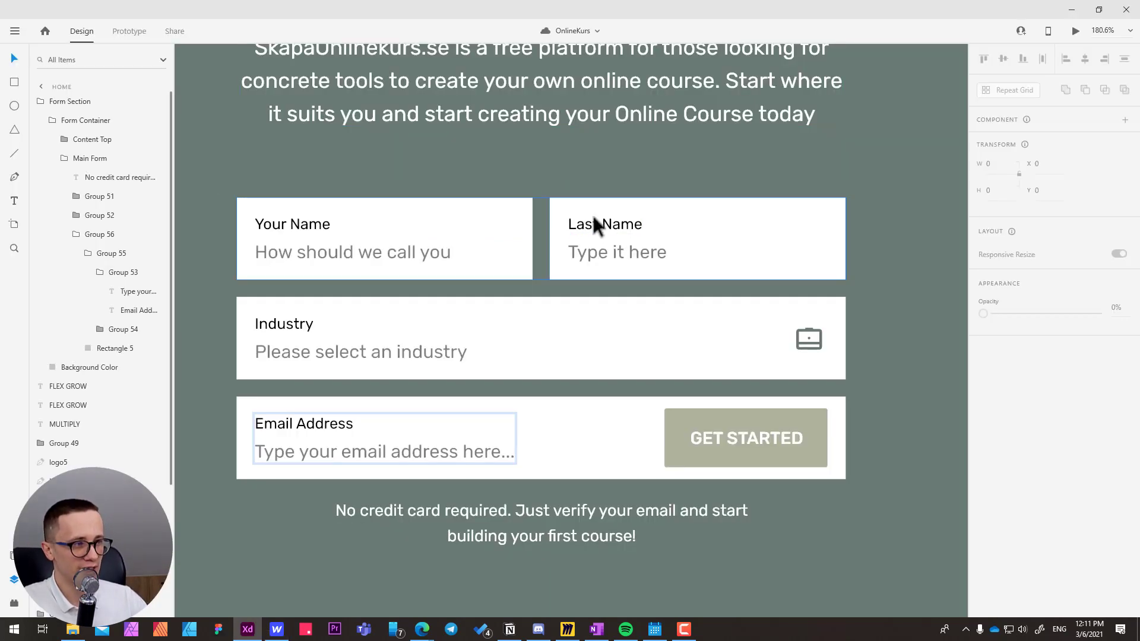
pyautogui.hotkey('alt', 'Tab')
pyautogui.click(599, 530)
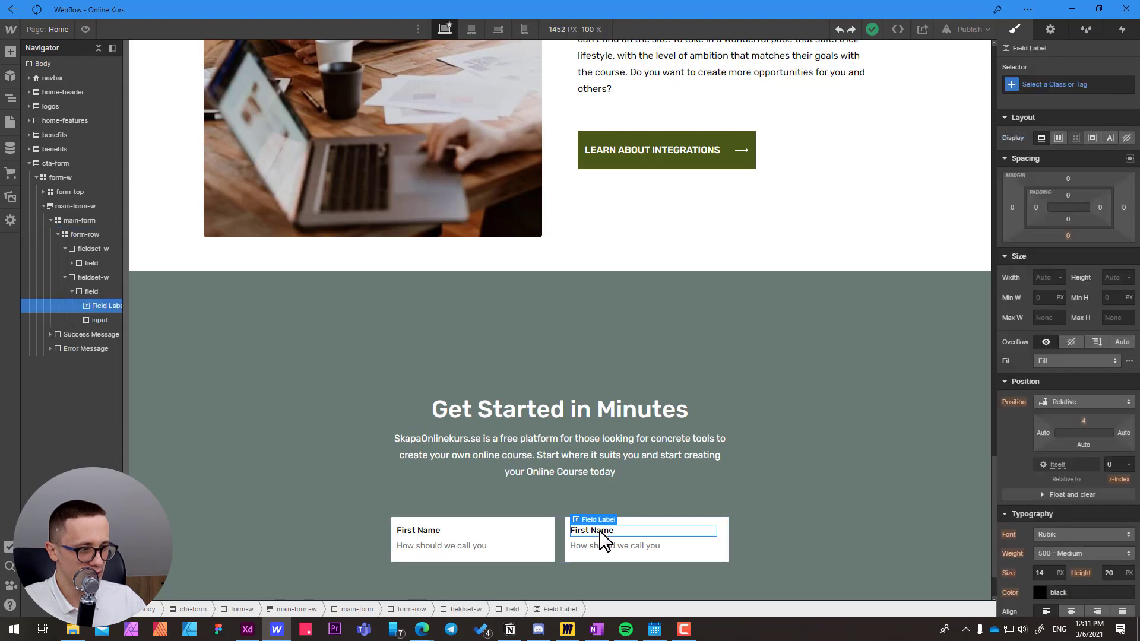
pyautogui.doubleClick(599, 531)
pyautogui.write('L')
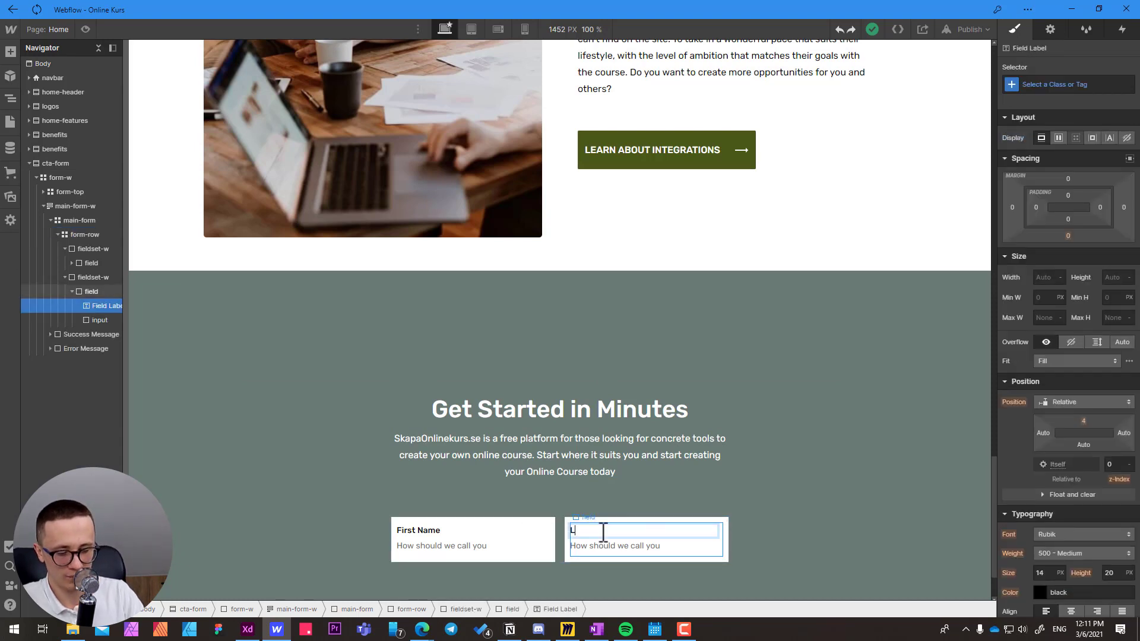
pyautogui.write('ast Name')
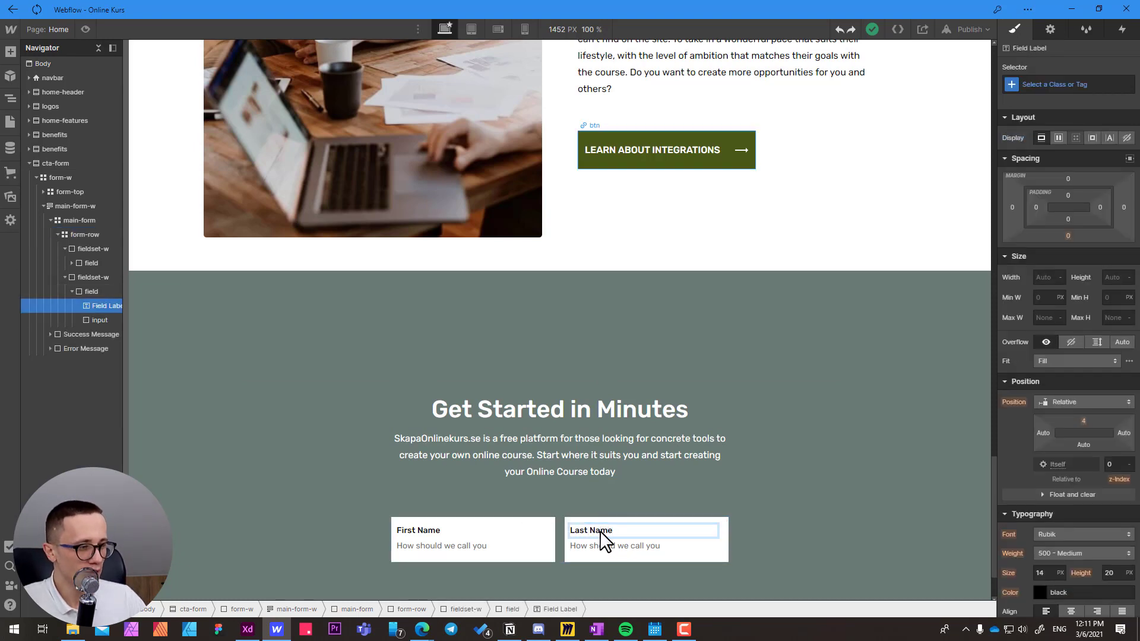
pyautogui.press('Escape')
# Open the settings of the input under the Last Name label and set its name to "Last Name".
pyautogui.doubleClick(599, 545)
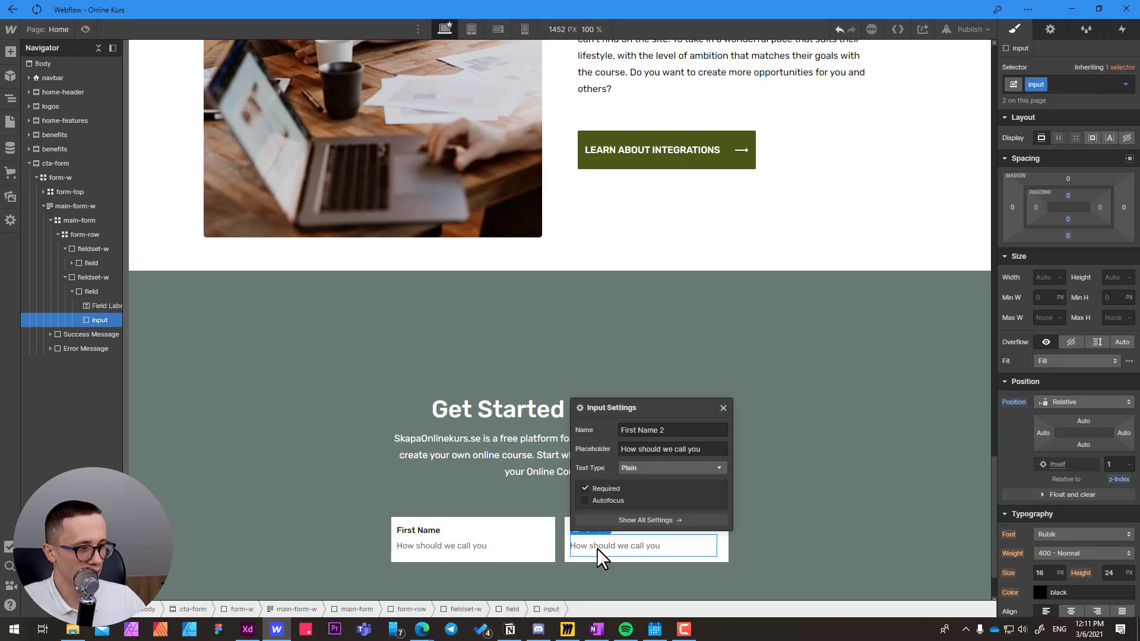
pyautogui.moveTo(682, 430); pyautogui.dragTo(584, 419)
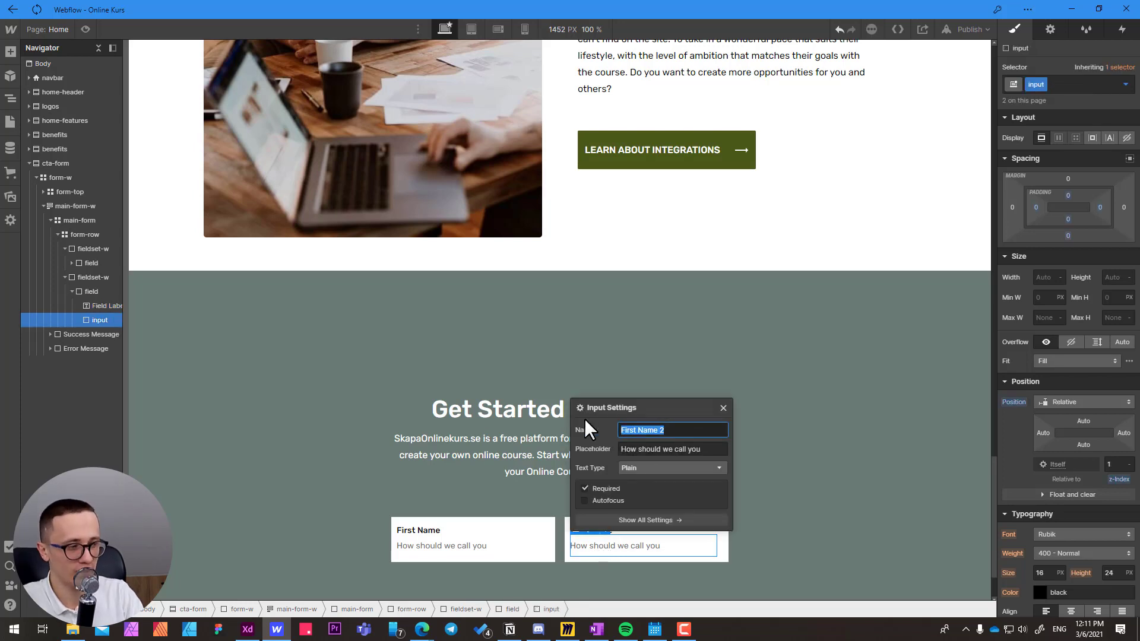
pyautogui.write('Las')
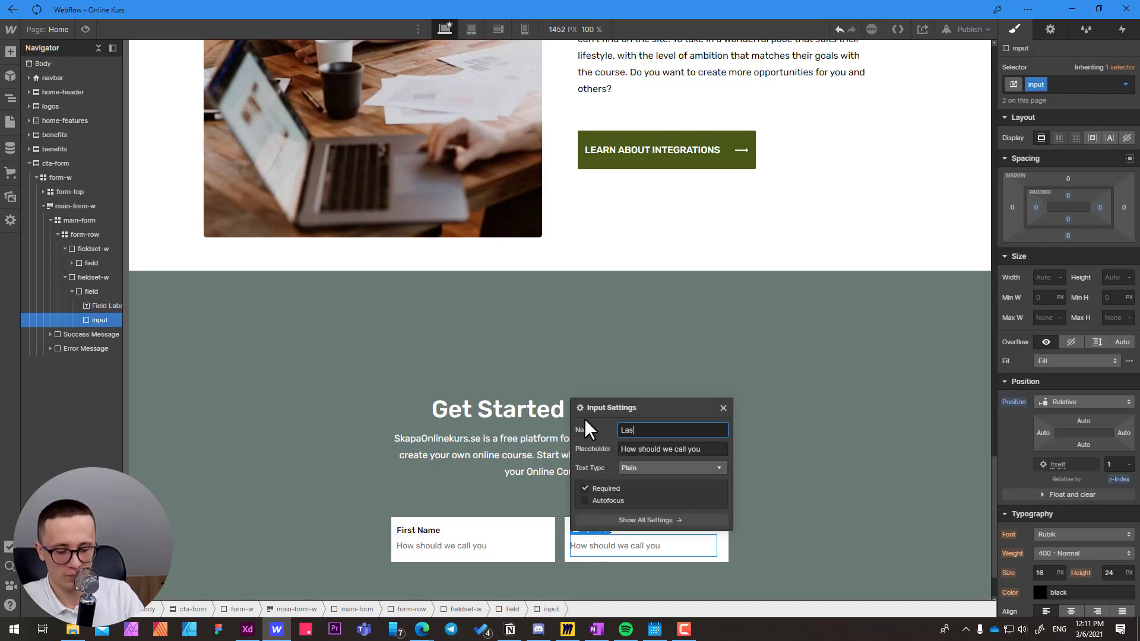
pyautogui.write('t Name')
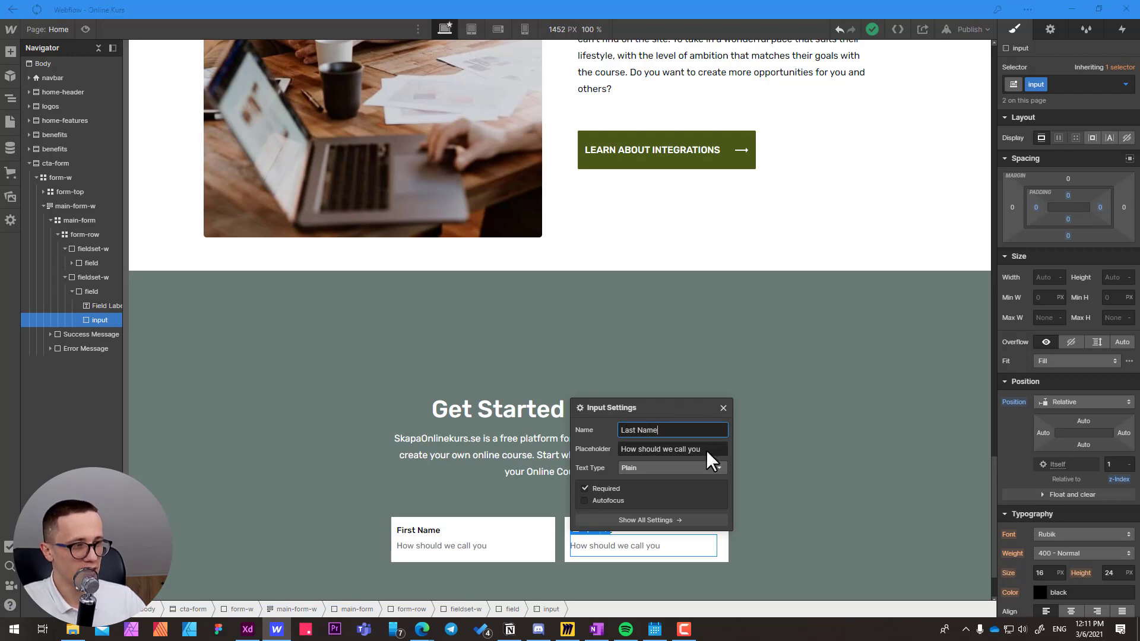
# Copy the "Type it here" text from the Adobe XD design and set it as the Last Name input's placeholder in Webflow.
pyautogui.hotkey('alt', 'Tab')
pyautogui.click(583, 251)
pyautogui.doubleClick(584, 253)
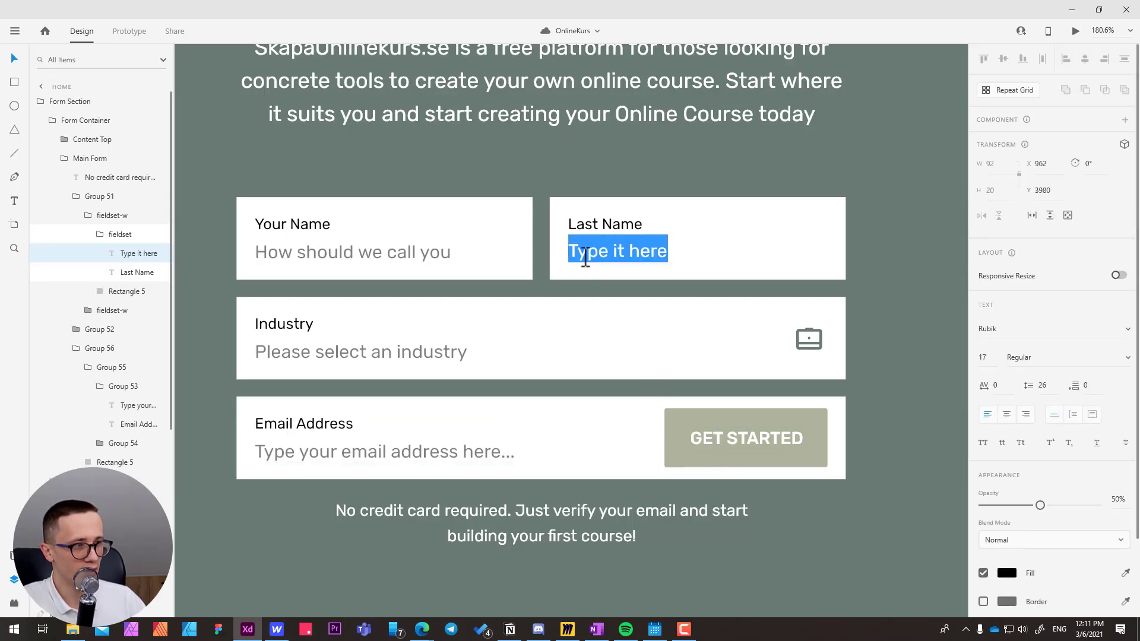
pyautogui.hotkey('ctrl', 'c')
pyautogui.hotkey('alt', 'Tab')
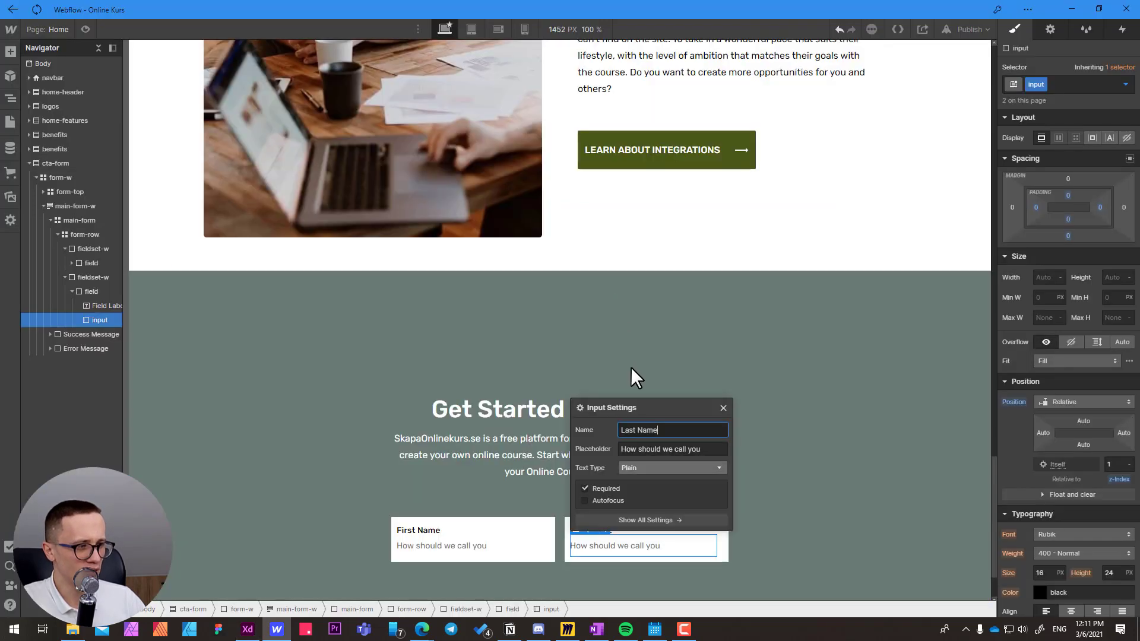
pyautogui.click(658, 449)
pyautogui.hotkey('ctrl', 'a')
pyautogui.hotkey('ctrl', 'v')
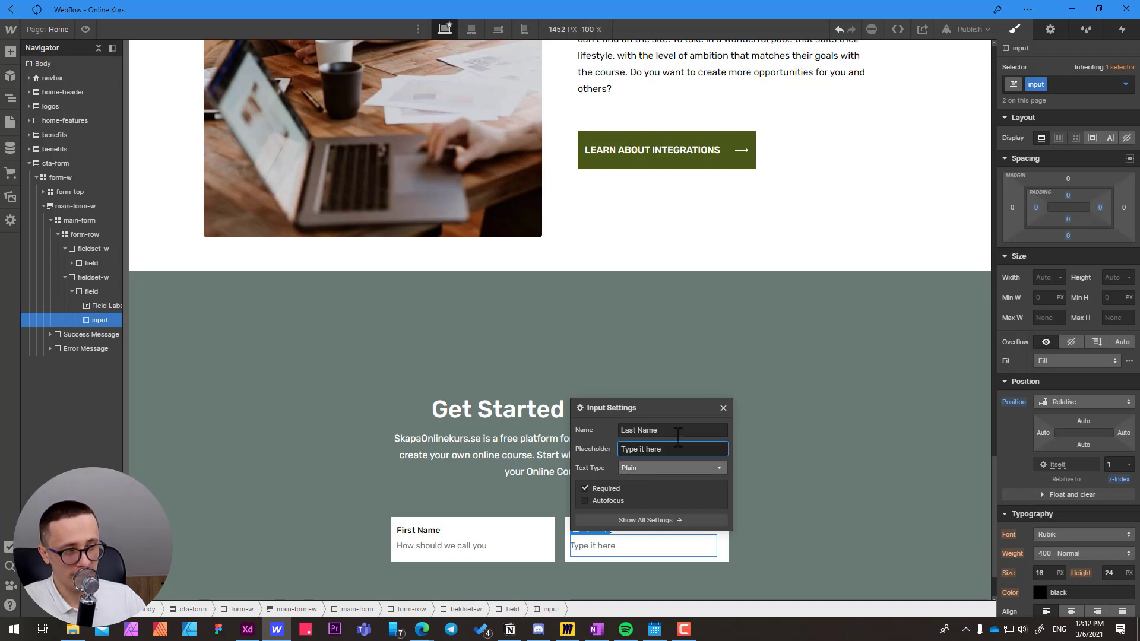
pyautogui.click(723, 408)
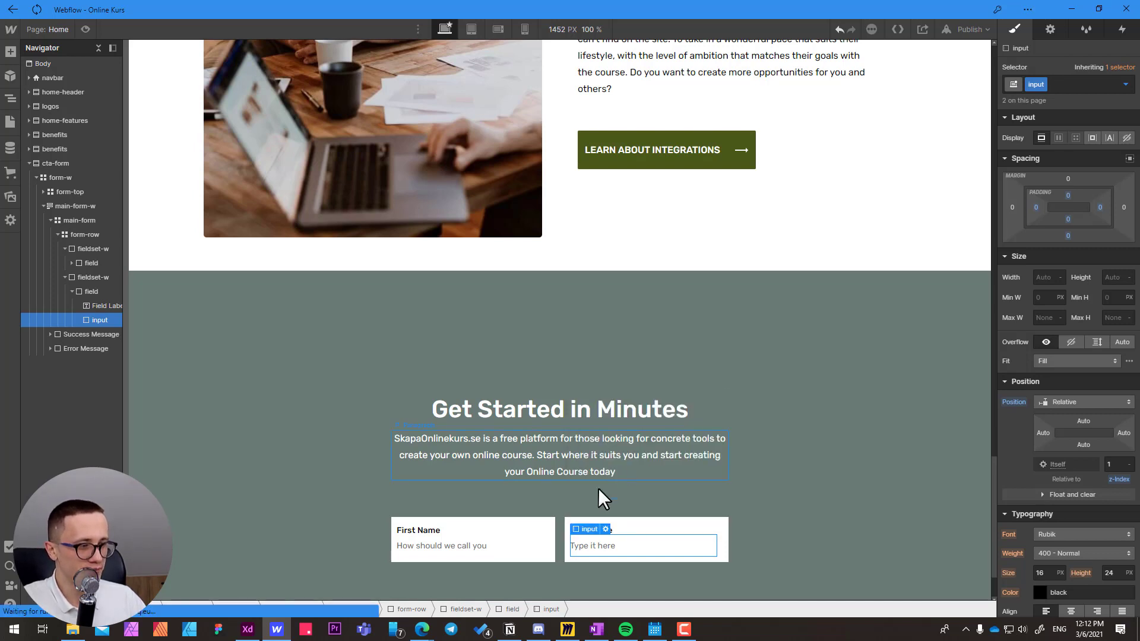
# Duplicate form-row inside main-form as a second row and check the main-form grid settings.
pyautogui.click(560, 523)
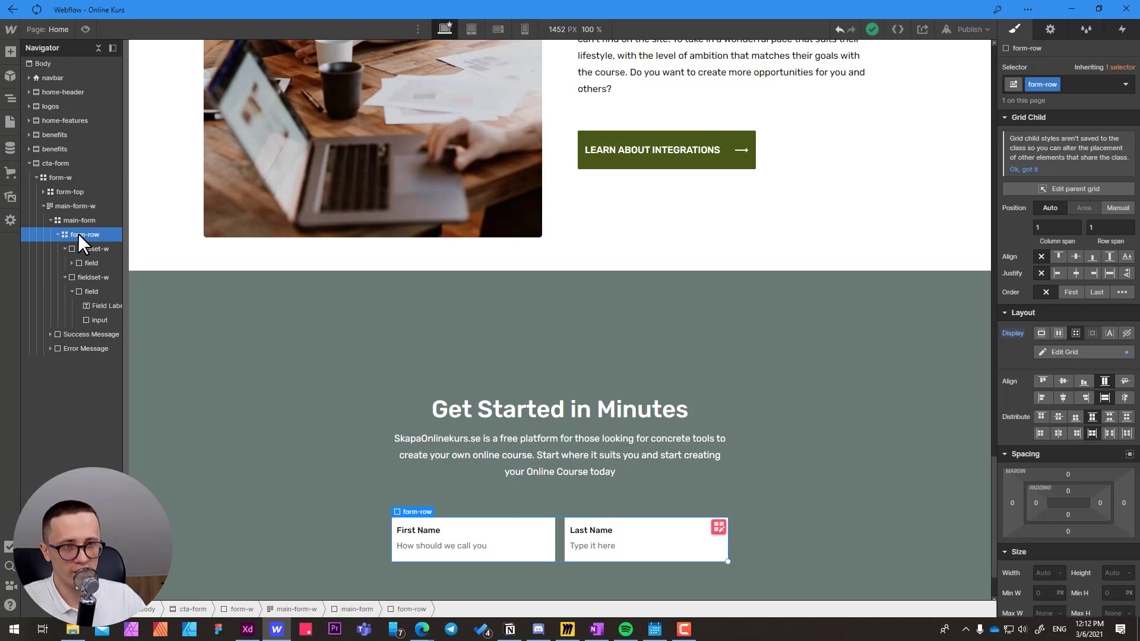
pyautogui.click(56, 234)
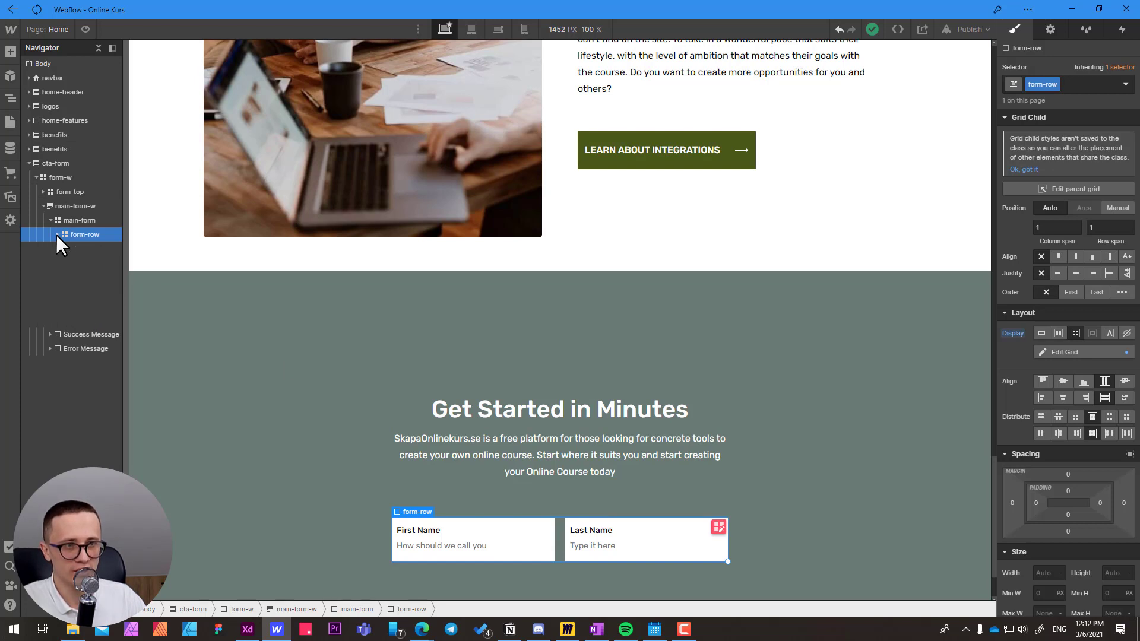
pyautogui.click(69, 219)
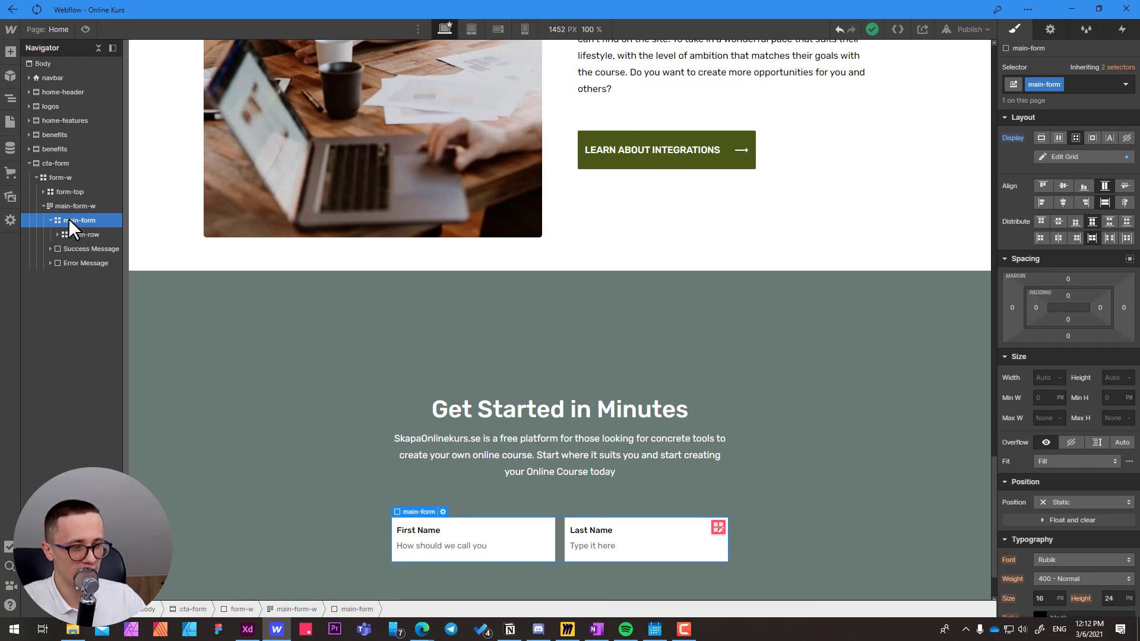
pyautogui.hotkey('ctrl', 'v')
pyautogui.scroll(-1, 248, 282)
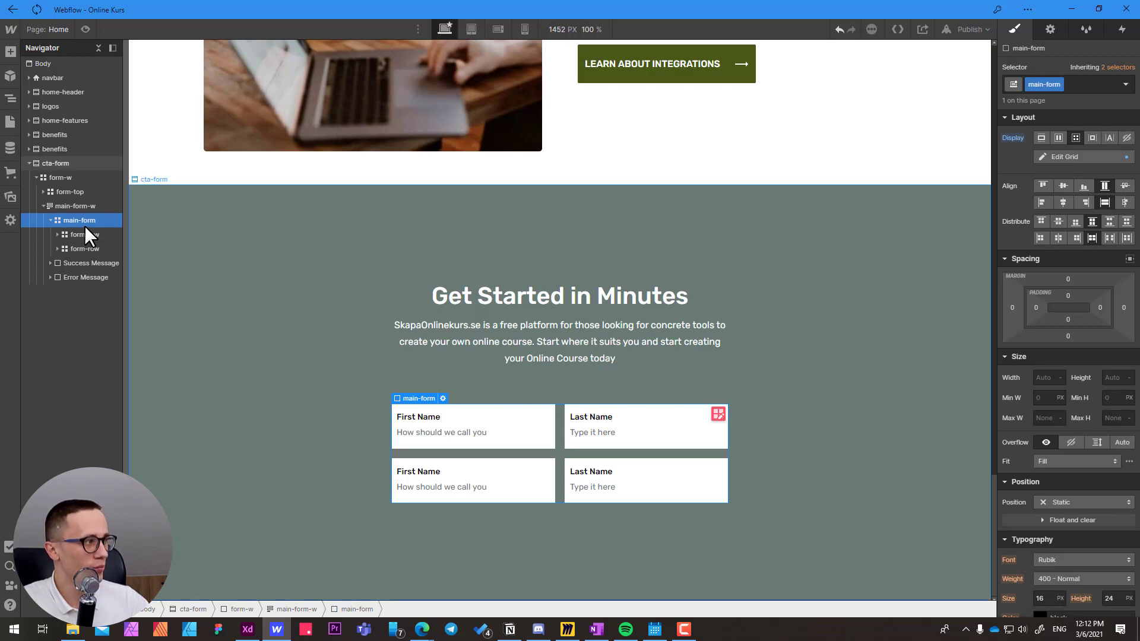
pyautogui.click(1065, 156)
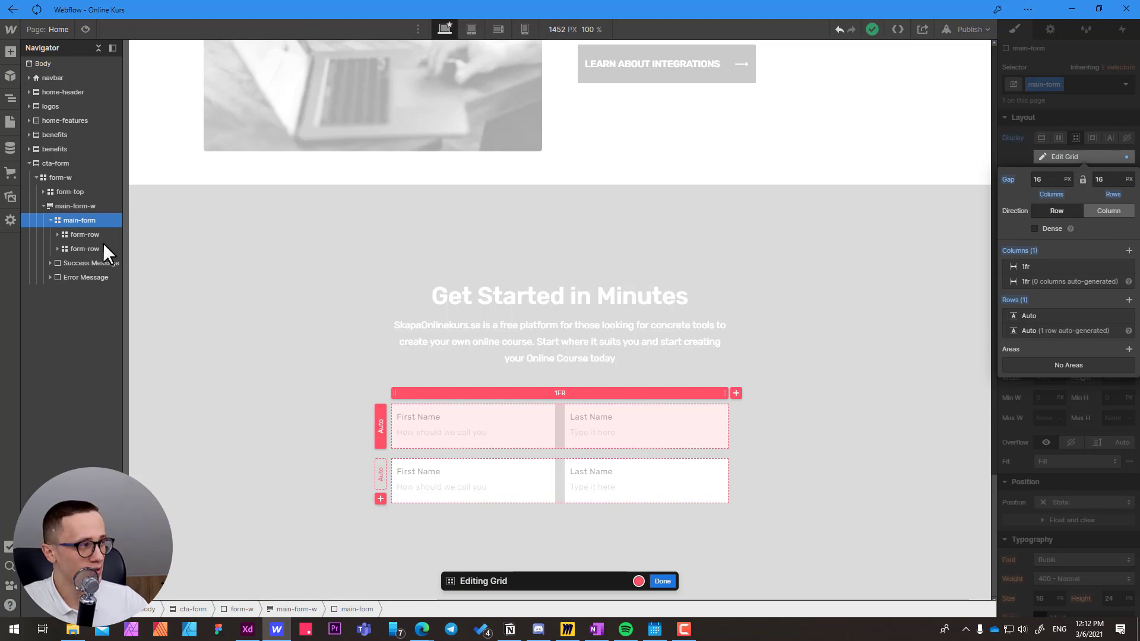
pyautogui.click(663, 581)
# Compare with the Adobe XD design and delete the Last Name fieldset-w from the second form-row in Webflow.
pyautogui.hotkey('alt', 'Tab')
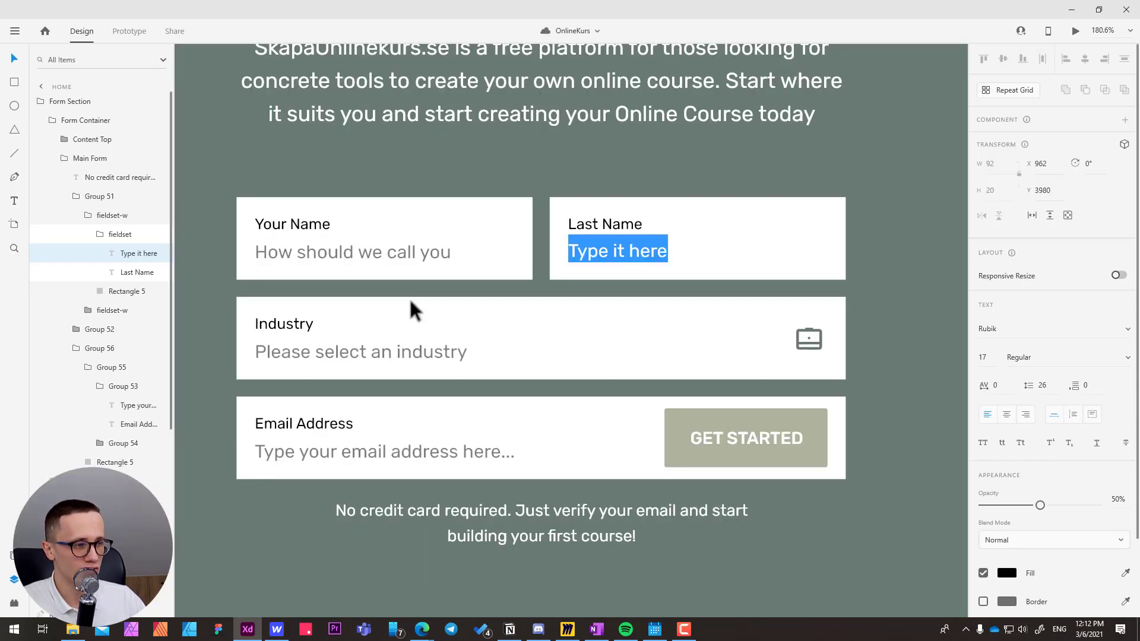
pyautogui.hotkey('alt', 'Tab')
pyautogui.click(573, 476)
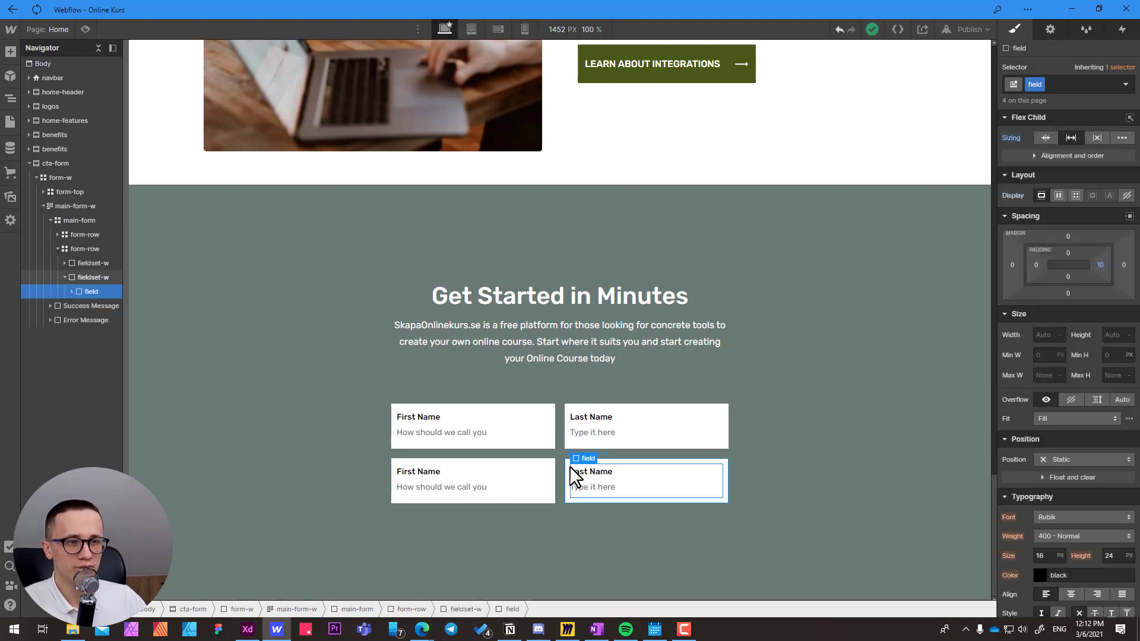
pyautogui.click(82, 250)
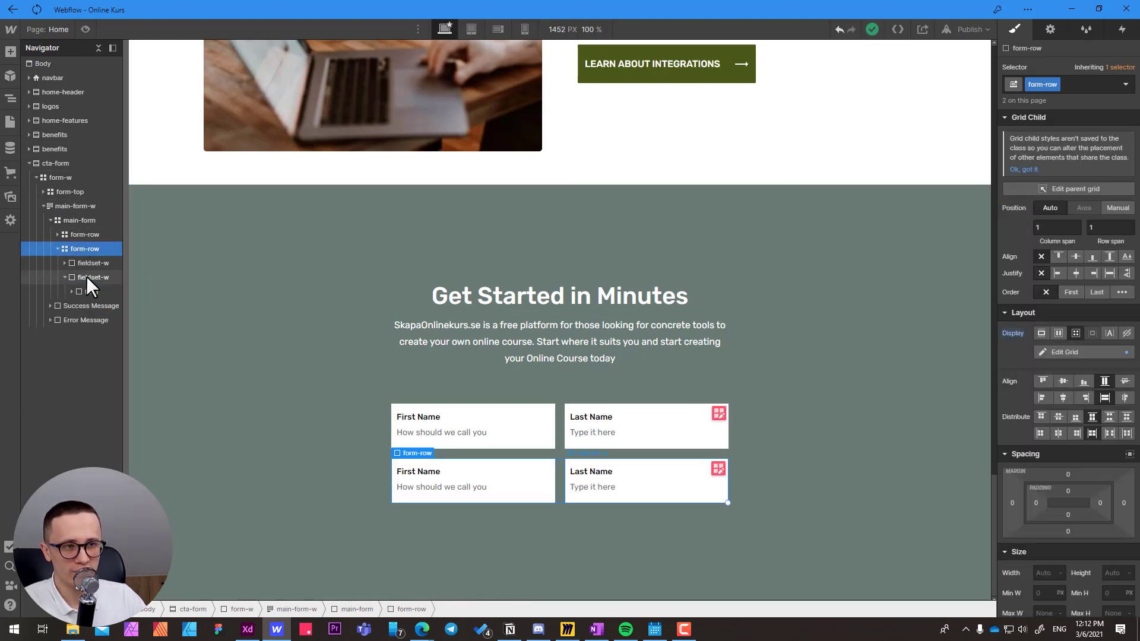
pyautogui.click(87, 277)
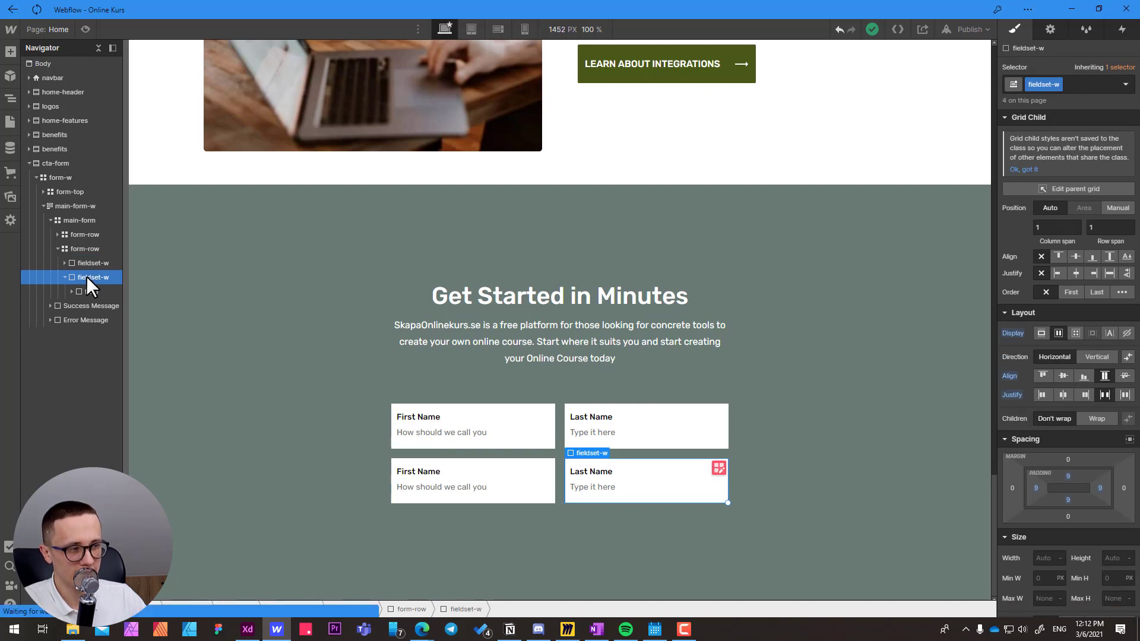
pyautogui.press('Delete')
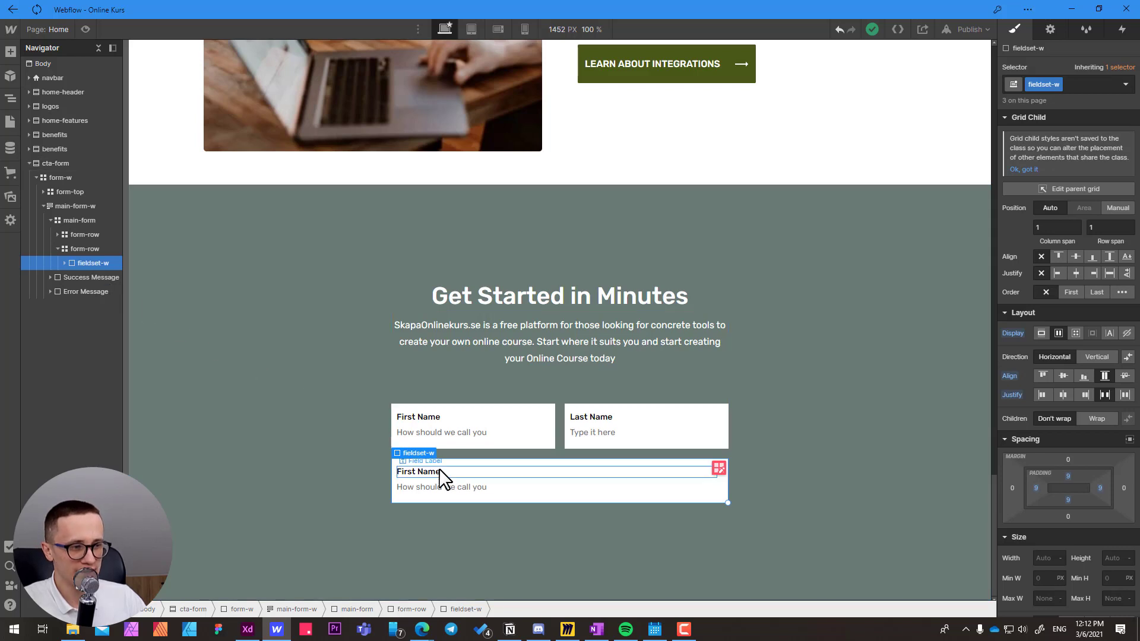
# Copy the "Industry" label text from Adobe XD and use it to replace the second form-row's field label in Webflow.
pyautogui.hotkey('alt', 'Tab')
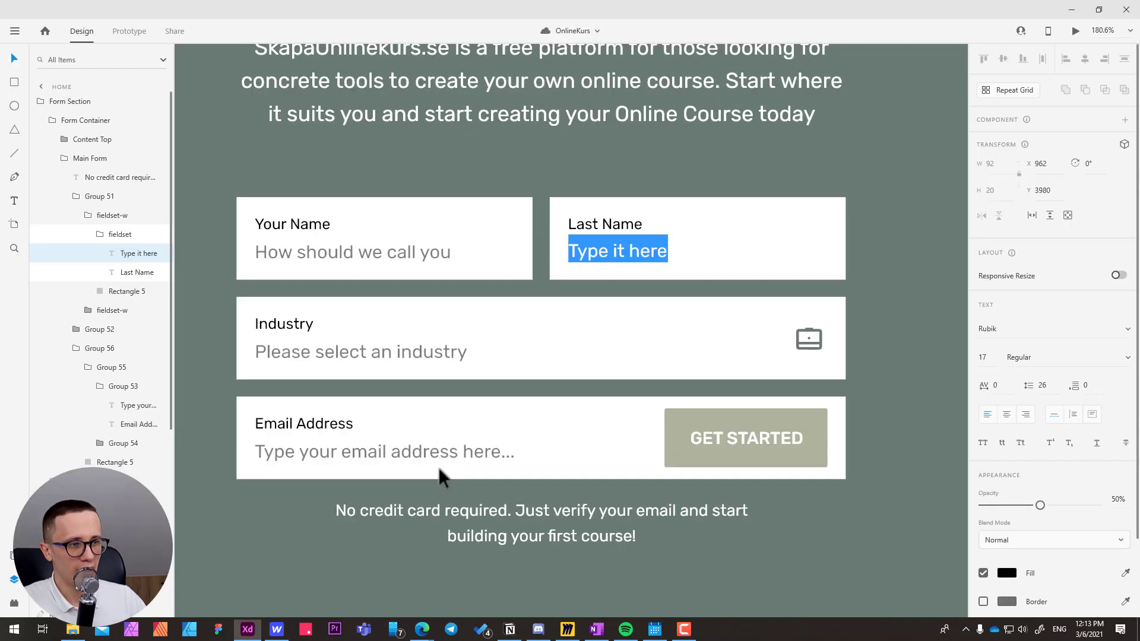
pyautogui.keyDown('ctrl'); pyautogui.click(286, 324); pyautogui.keyUp('ctrl')
pyautogui.click(283, 324)
pyautogui.keyDown('ctrl'); pyautogui.click(281, 324); pyautogui.keyUp('ctrl')
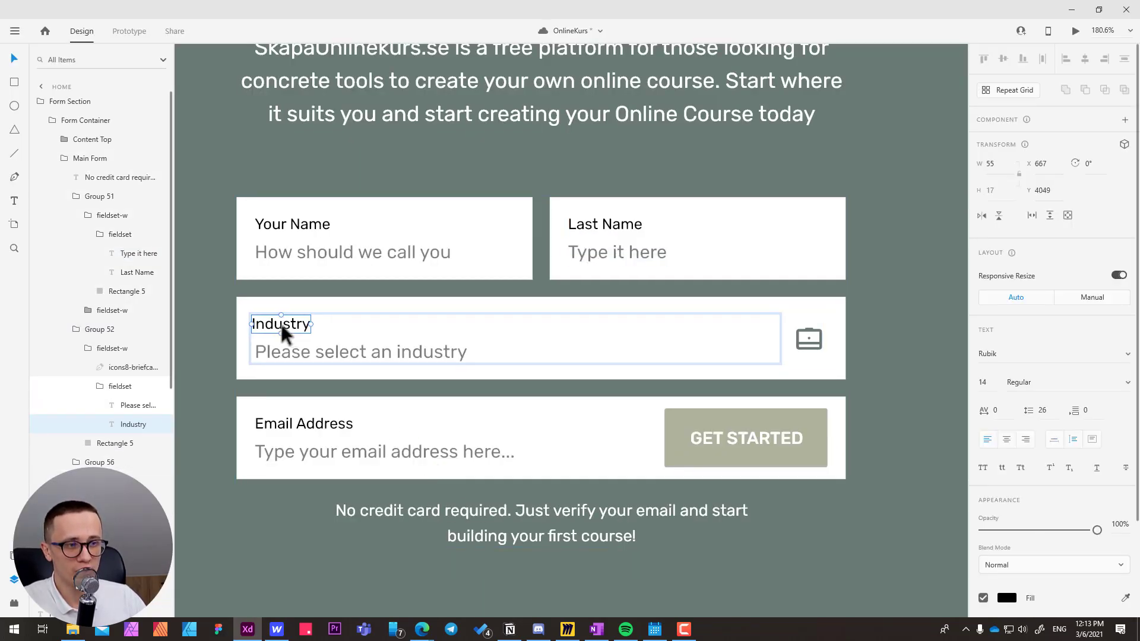
pyautogui.doubleClick(280, 322)
pyautogui.hotkey('alt', 'Tab')
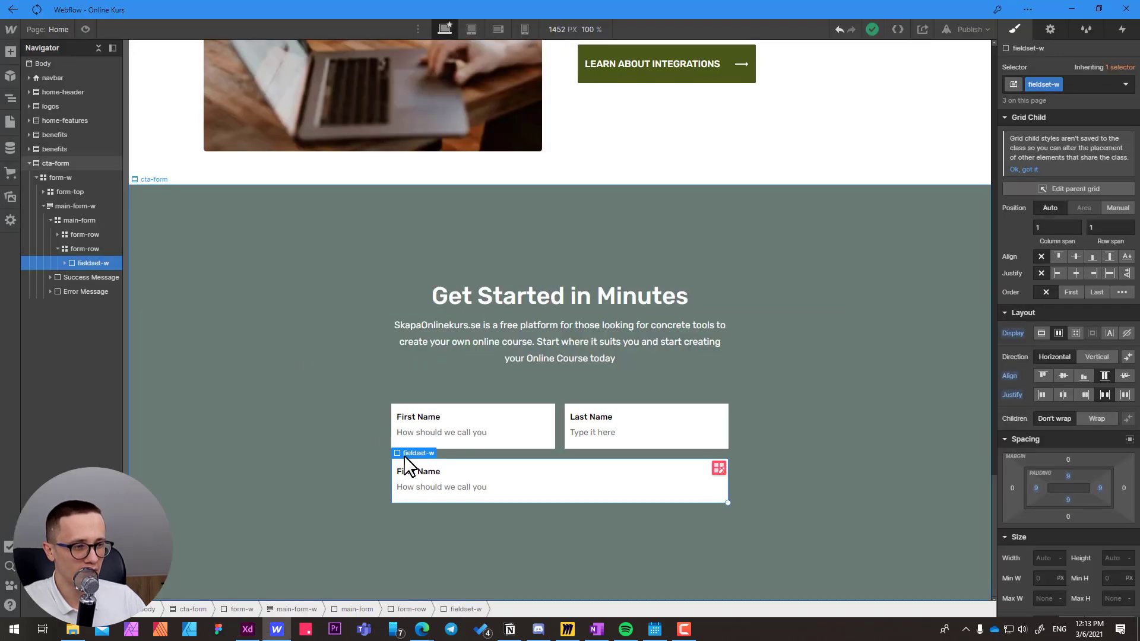
pyautogui.doubleClick(419, 472)
pyautogui.hotkey('ctrl', 'v')
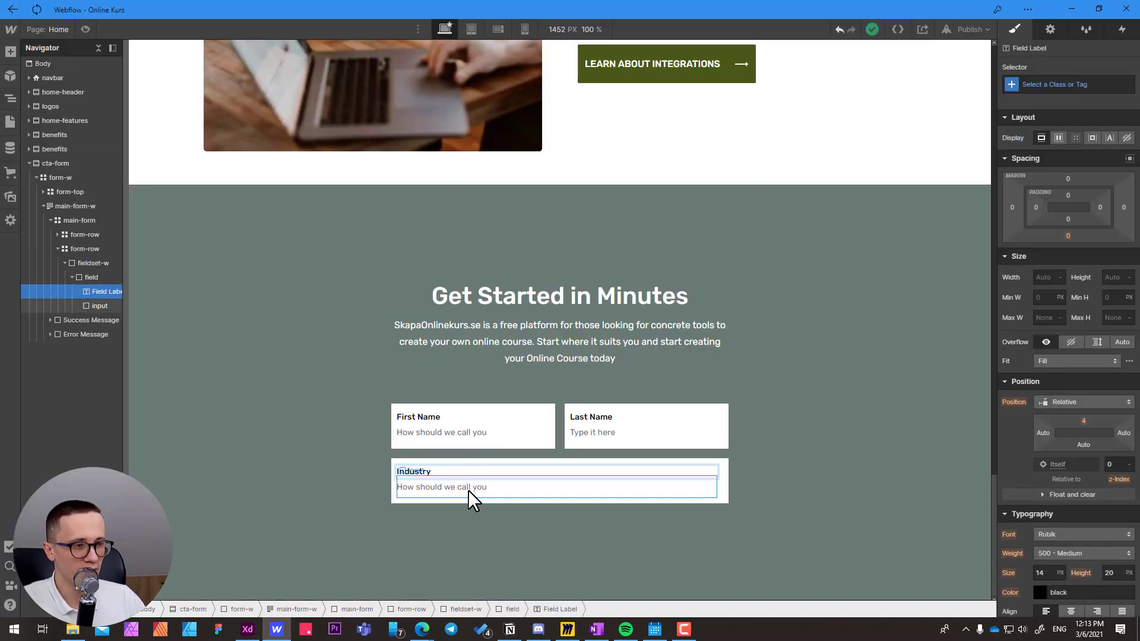
# Replace the text input in the Industry field div with a Select element.
pyautogui.click(469, 491)
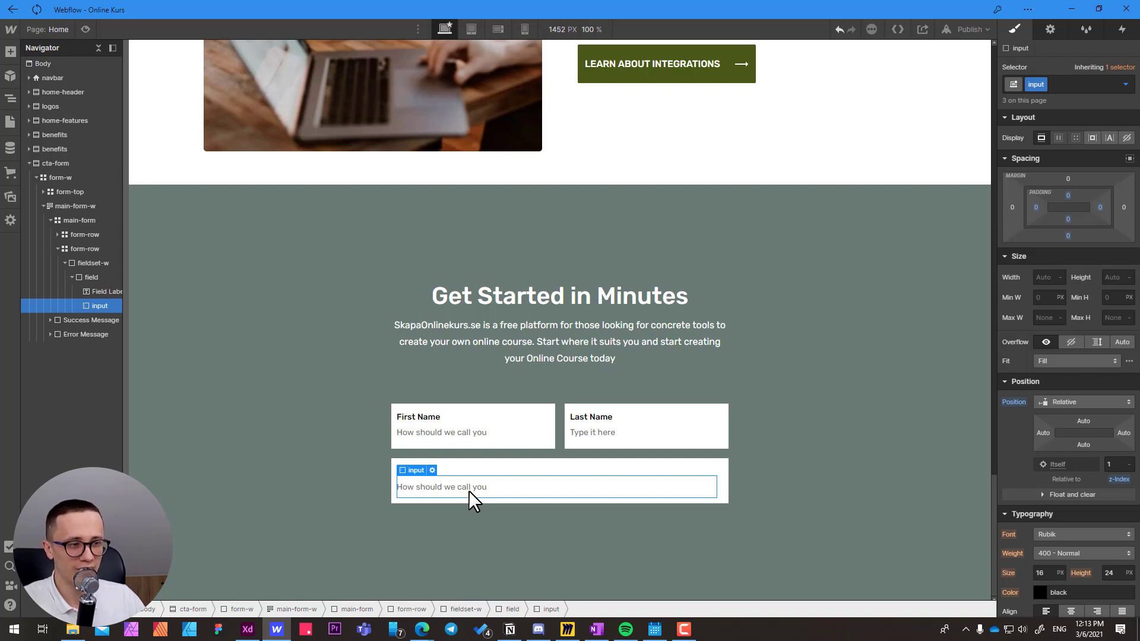
pyautogui.press('Delete')
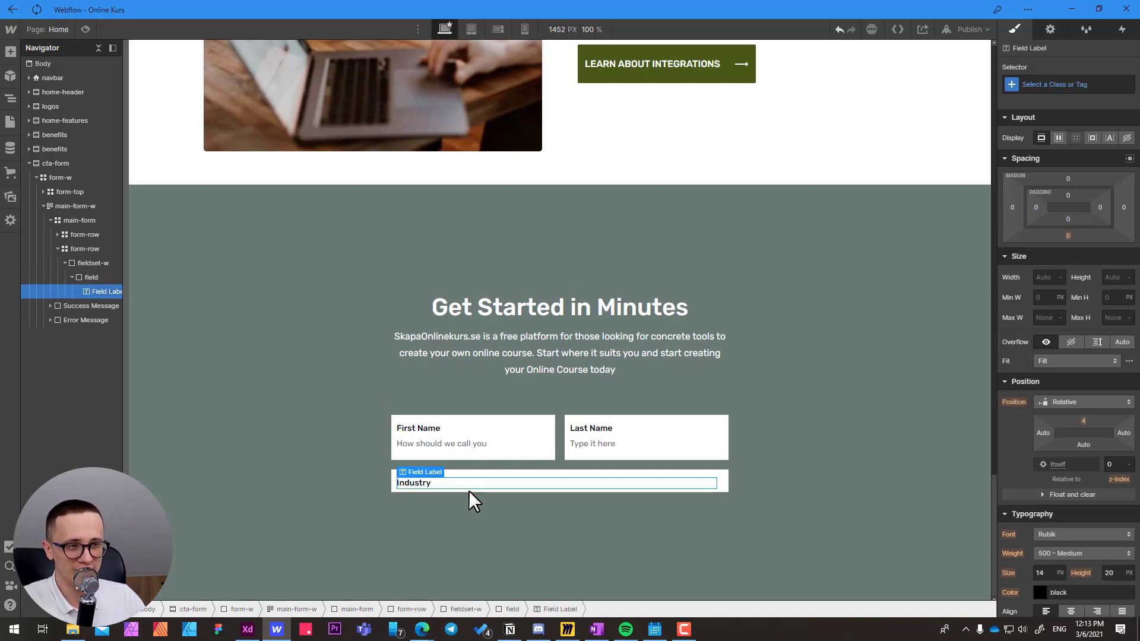
pyautogui.click(95, 277)
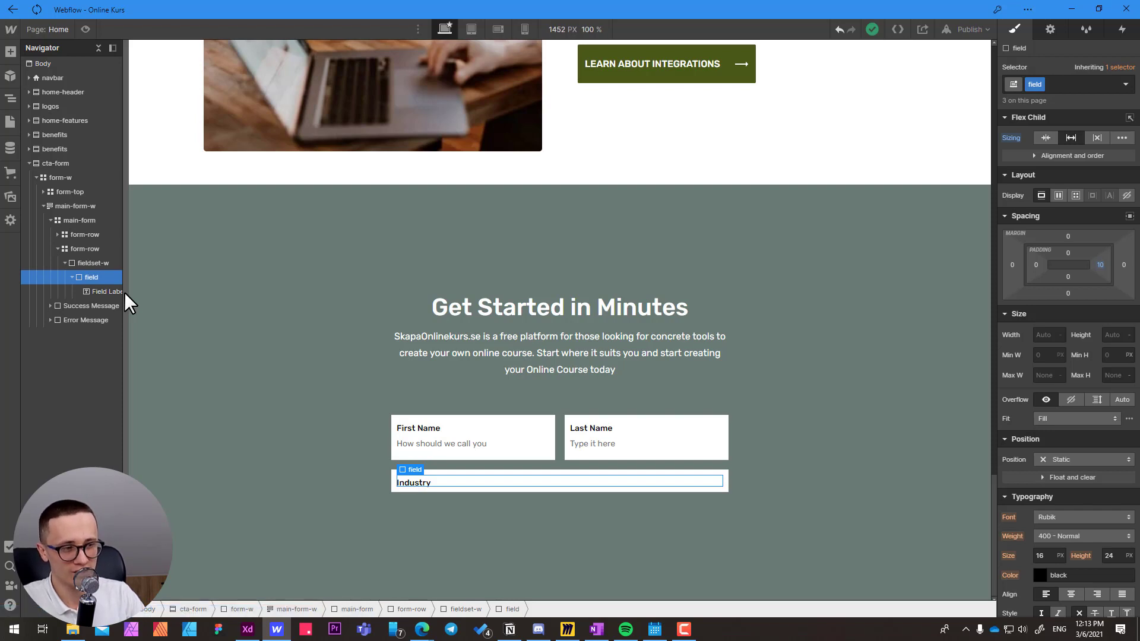
pyautogui.hotkey('ctrl', 'e')
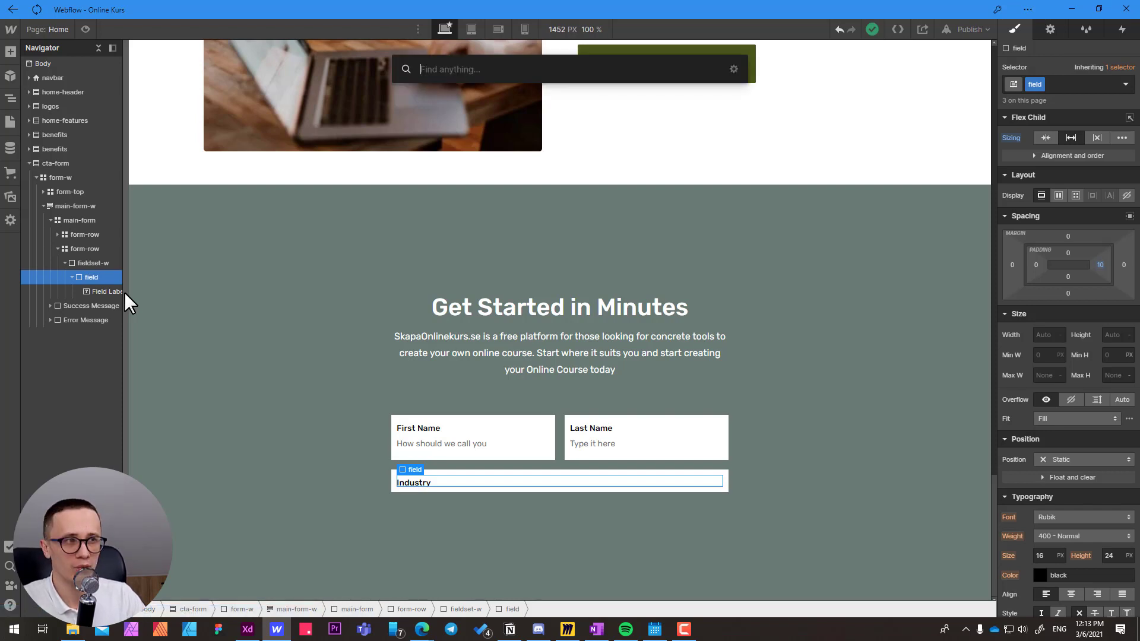
pyautogui.write('sele')
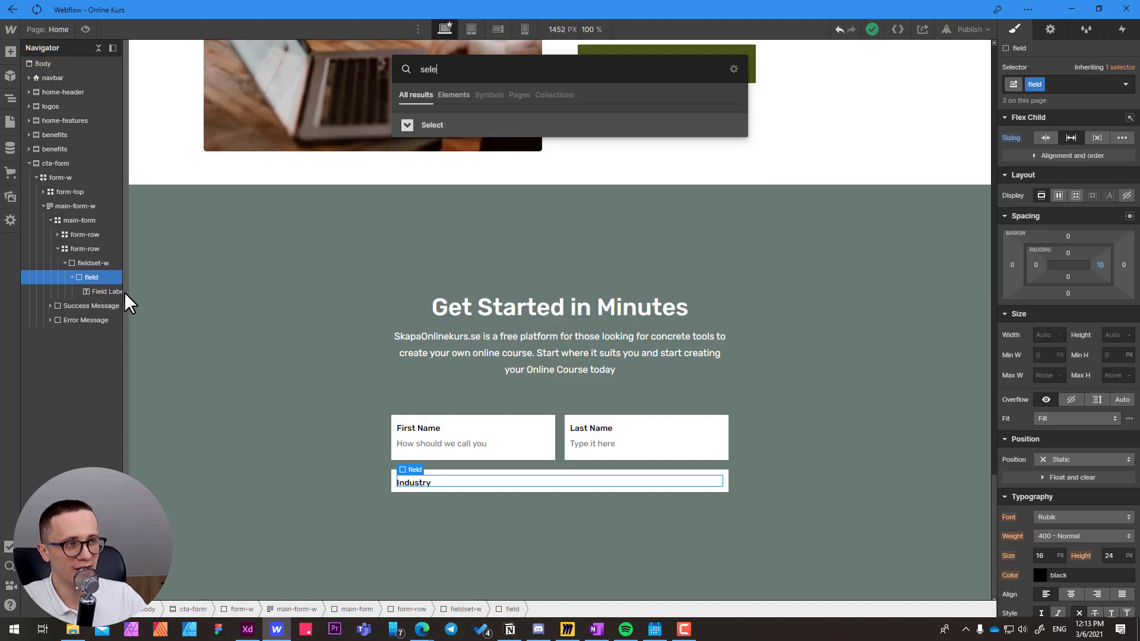
pyautogui.click(434, 127)
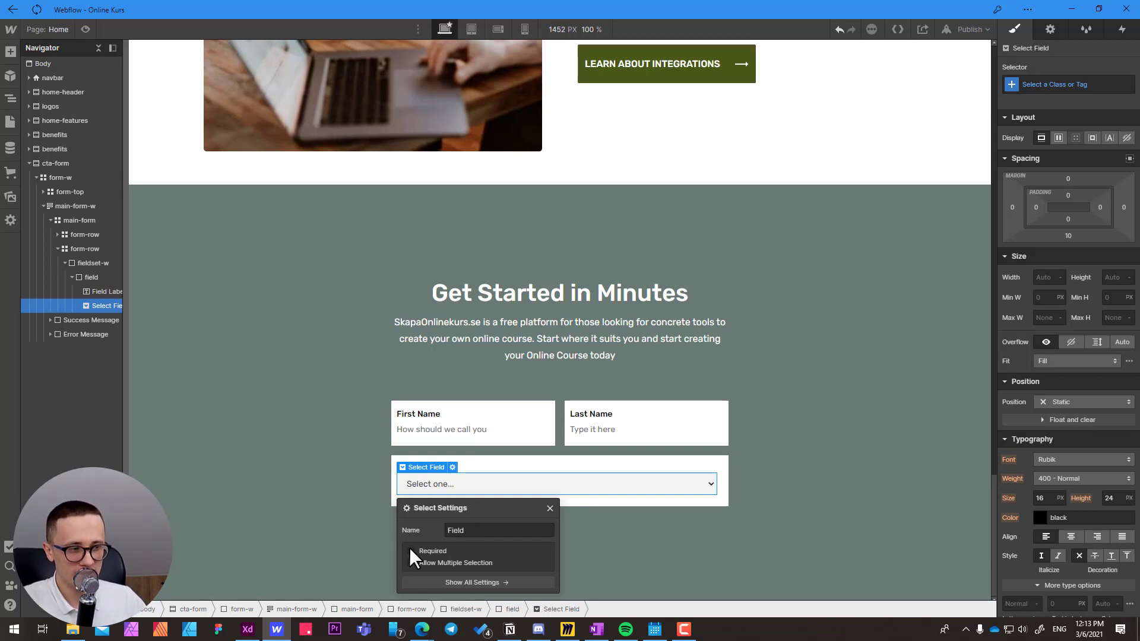
# Name the select field Industry, make it required, and apply the existing input class to it.
pyautogui.click(410, 530)
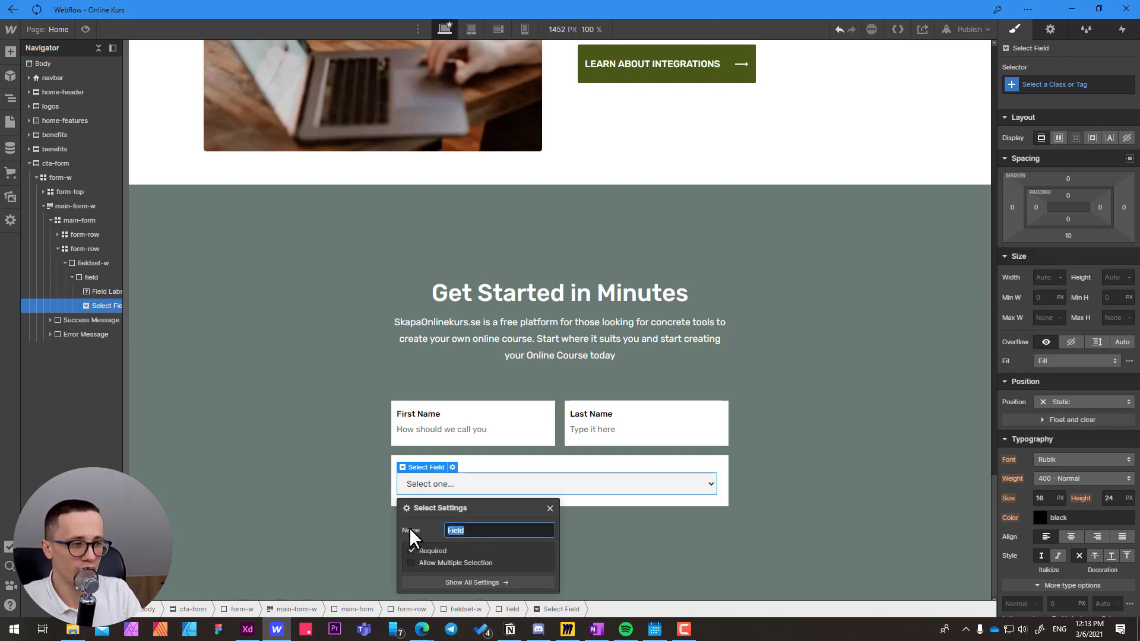
pyautogui.write('Industry')
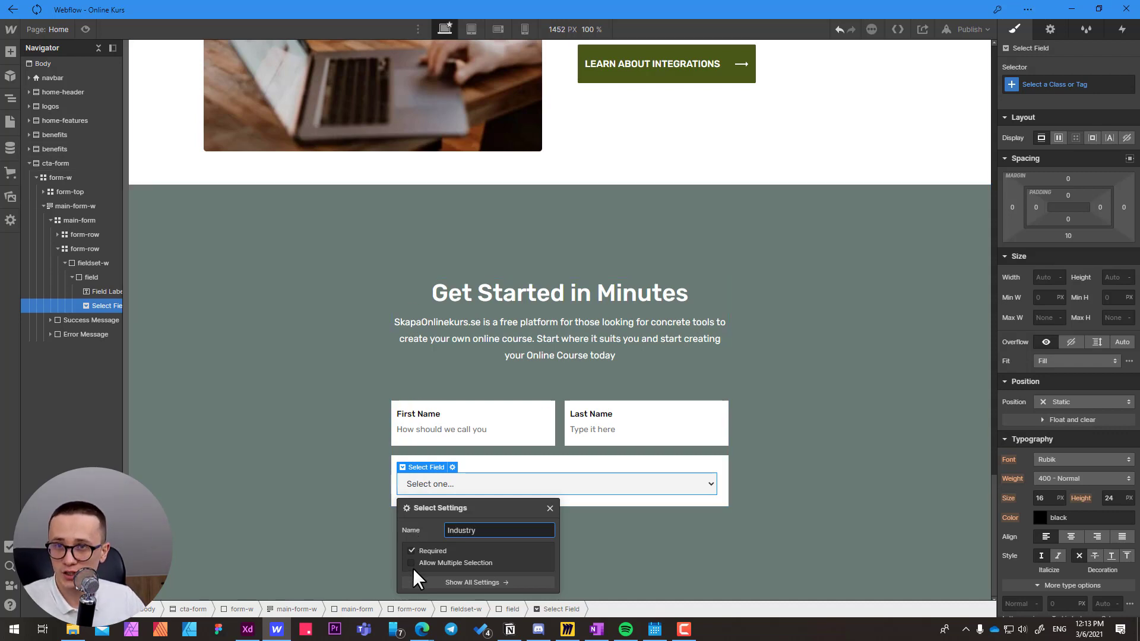
pyautogui.click(1041, 85)
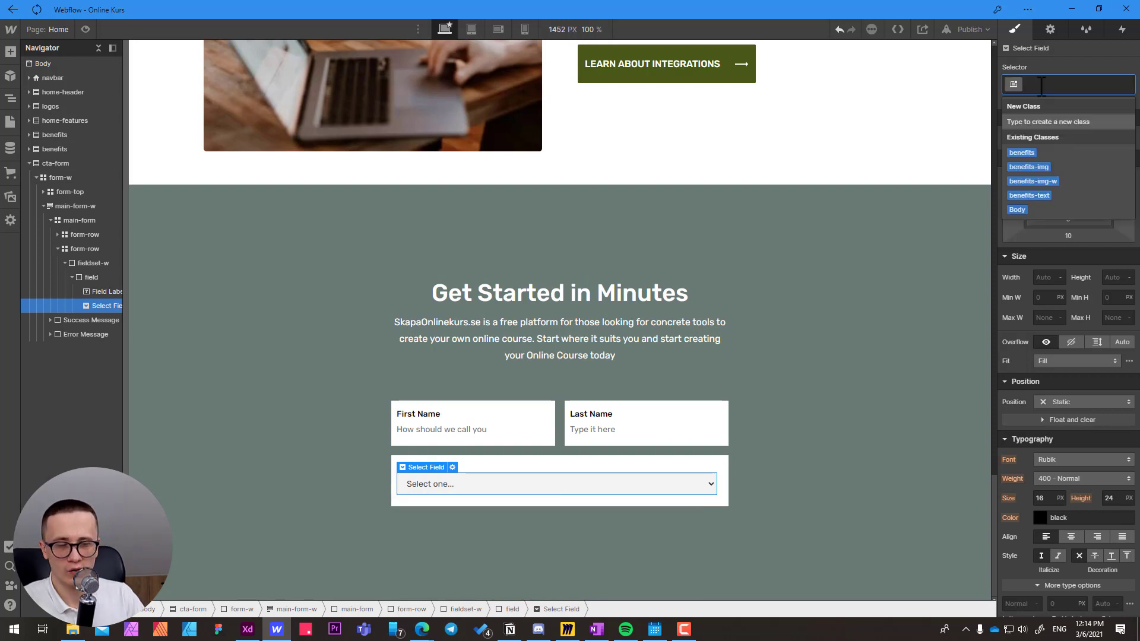
pyautogui.write('input')
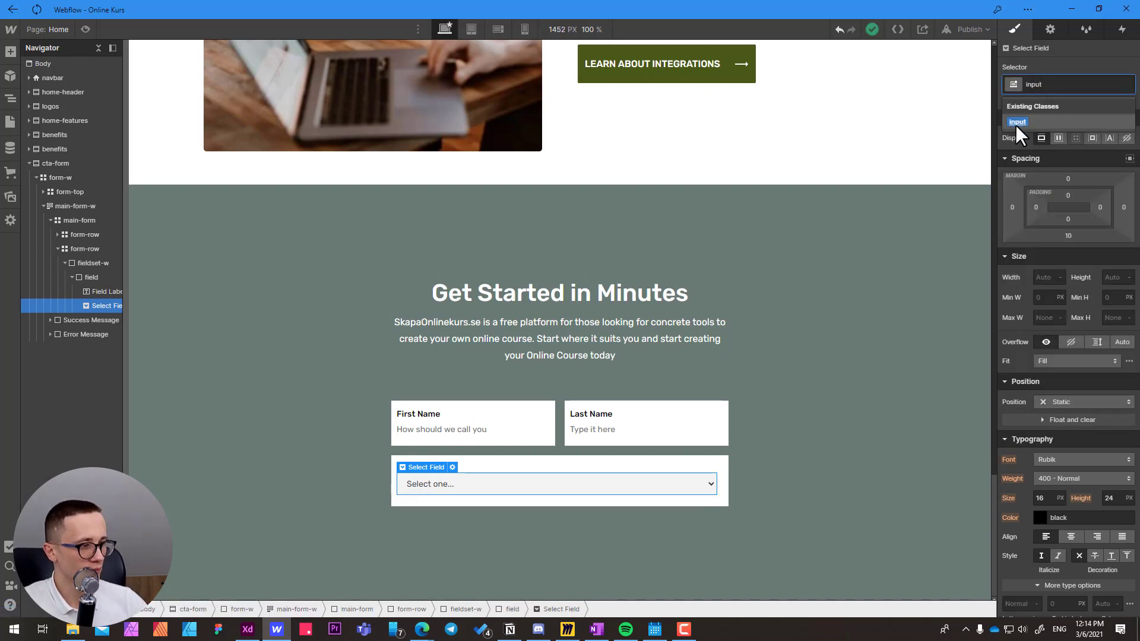
pyautogui.click(1016, 123)
pyautogui.click(461, 472)
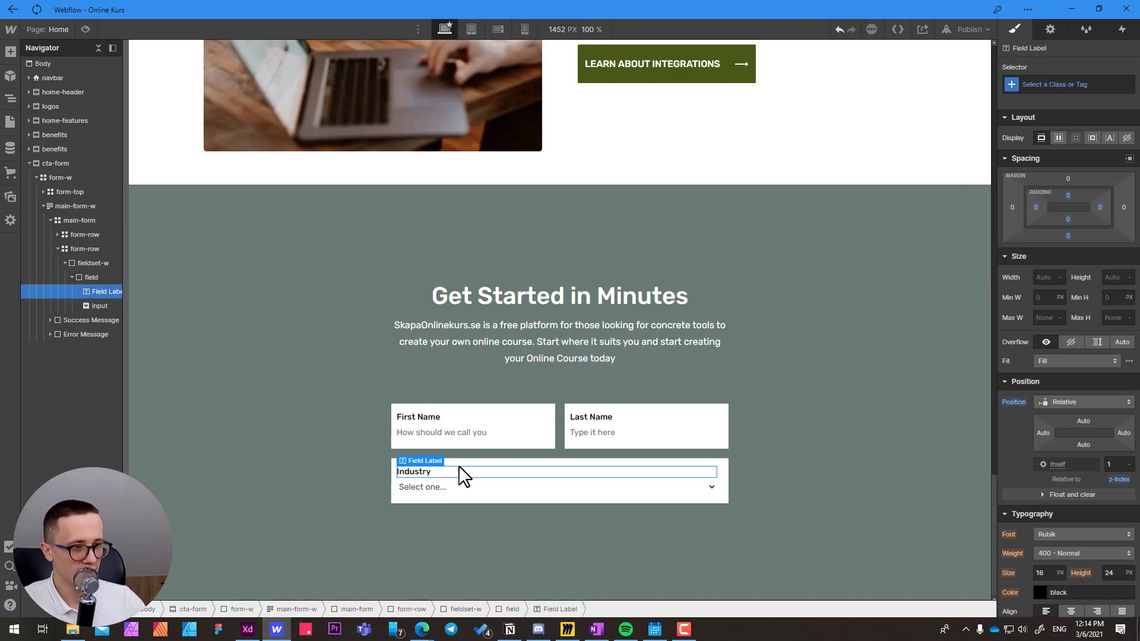
# Copy the "Please select an industry" text from the Adobe XD design and return to the Industry select in Webflow.
pyautogui.click(512, 487)
pyautogui.hotkey('alt', 'Tab')
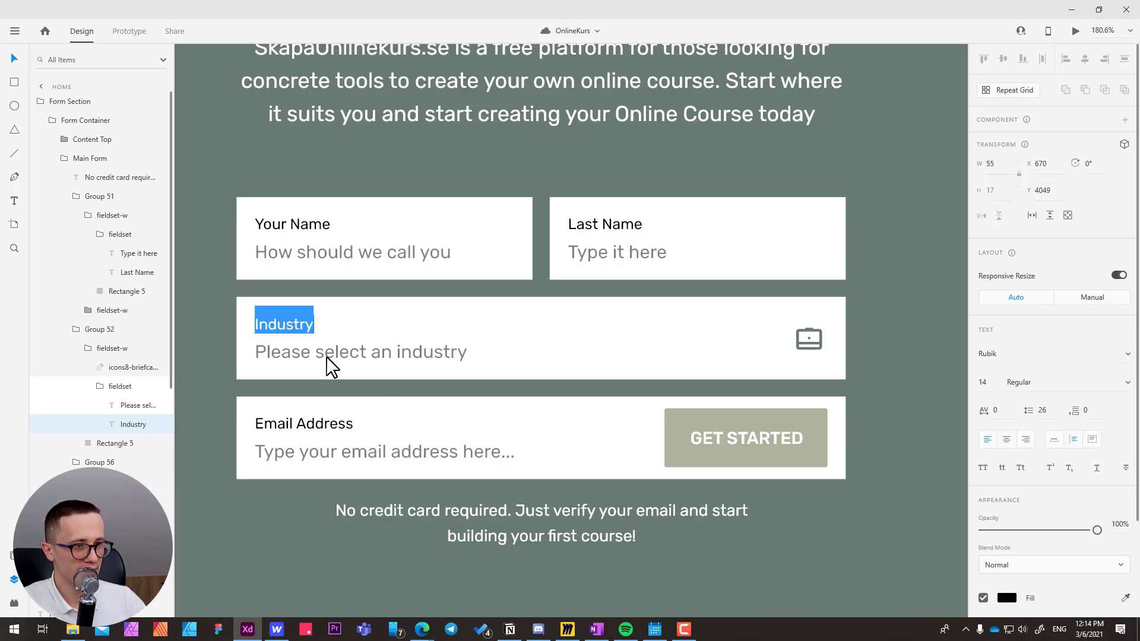
pyautogui.click(311, 363)
pyautogui.doubleClick(312, 360)
pyautogui.hotkey('ctrl', 'c')
pyautogui.hotkey('alt', 'Tab')
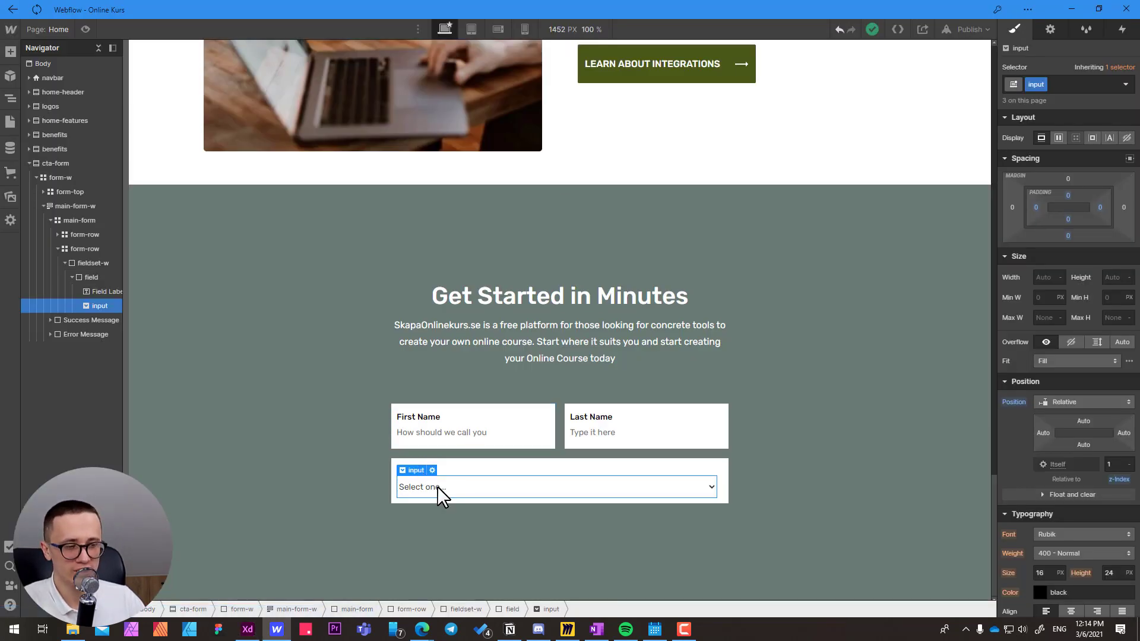
# Replace the text of the select's "Select one..." choice with "Please select an industry", leaving its value empty.
pyautogui.click(1051, 34)
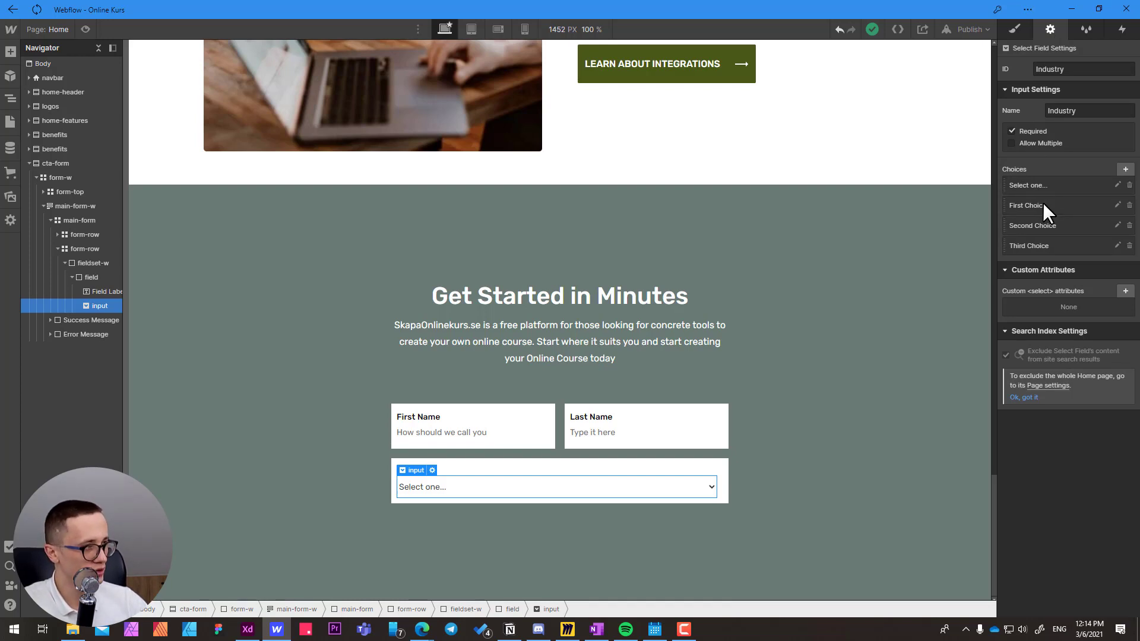
pyautogui.click(1116, 185)
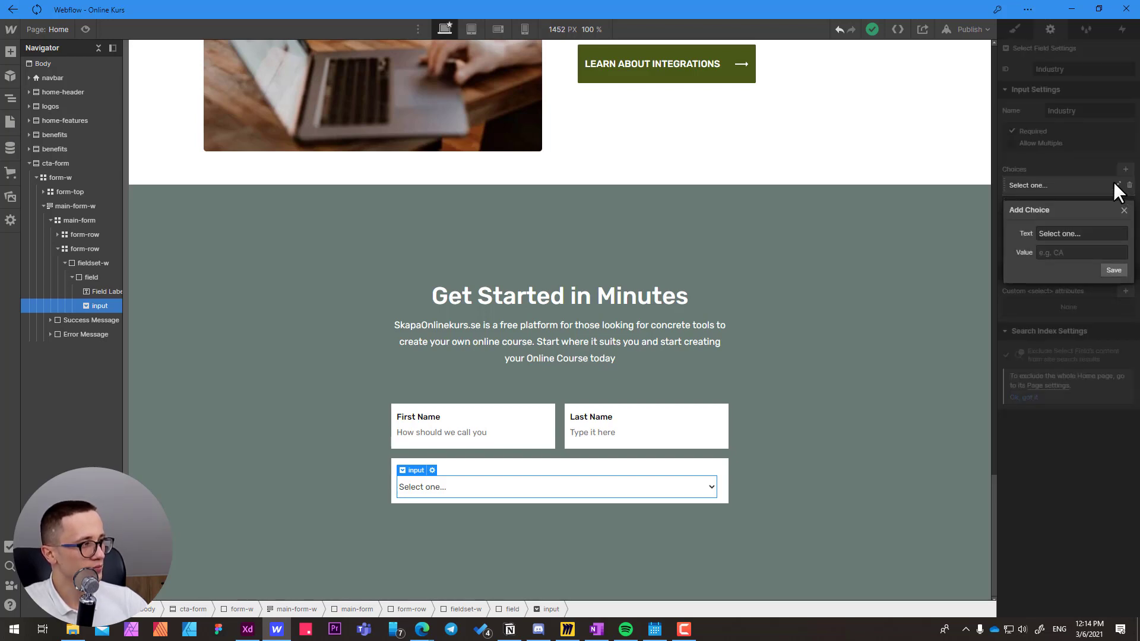
pyautogui.moveTo(1105, 234); pyautogui.dragTo(995, 230)
pyautogui.hotkey('ctrl', 'v')
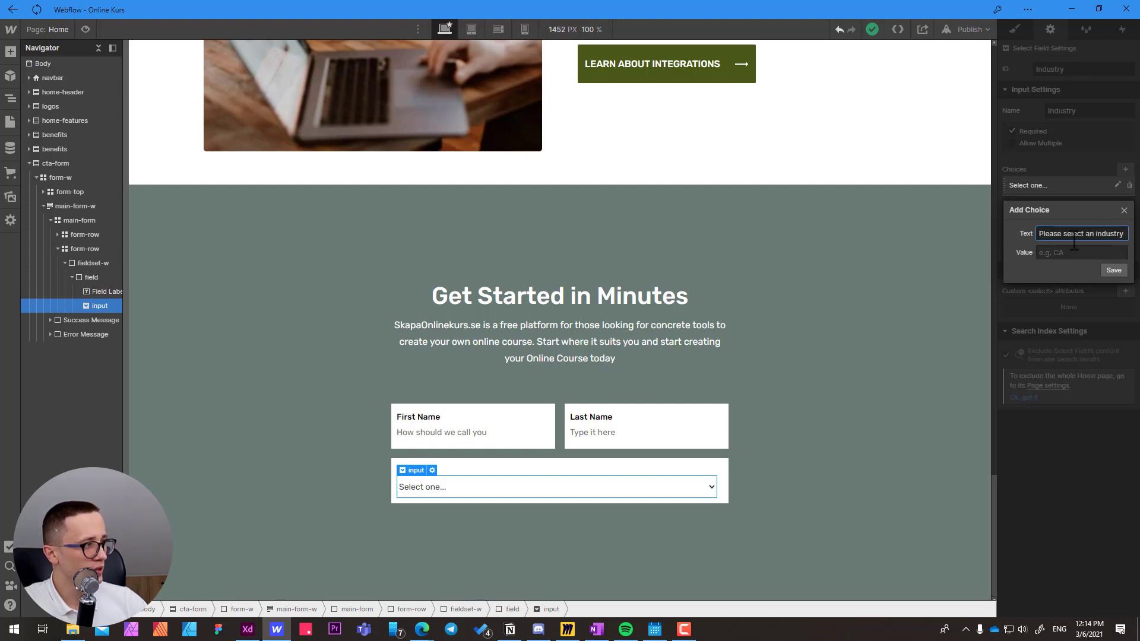
pyautogui.click(1072, 254)
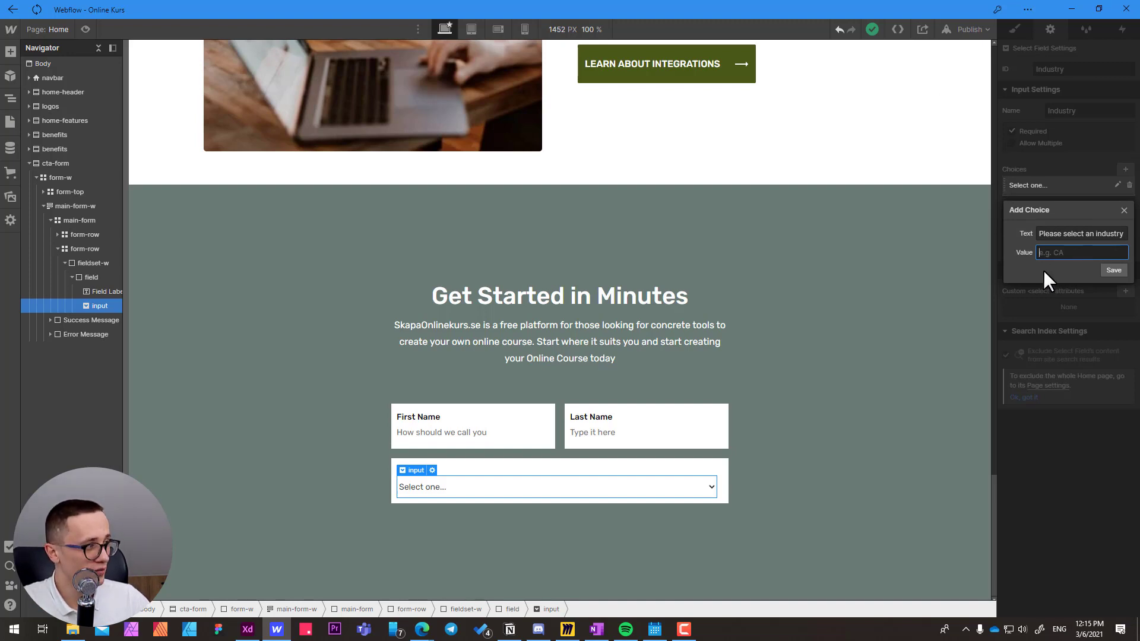
pyautogui.click(1119, 280)
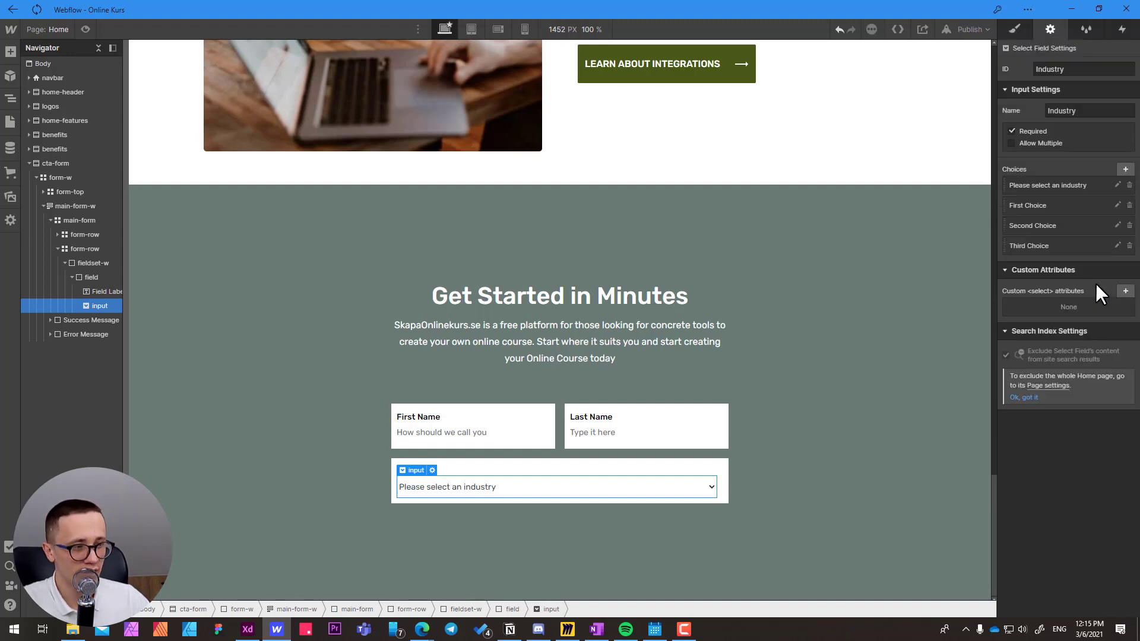
# Change the "First Choice" option's text to Design and its value to Design & Arts.
pyautogui.click(1032, 205)
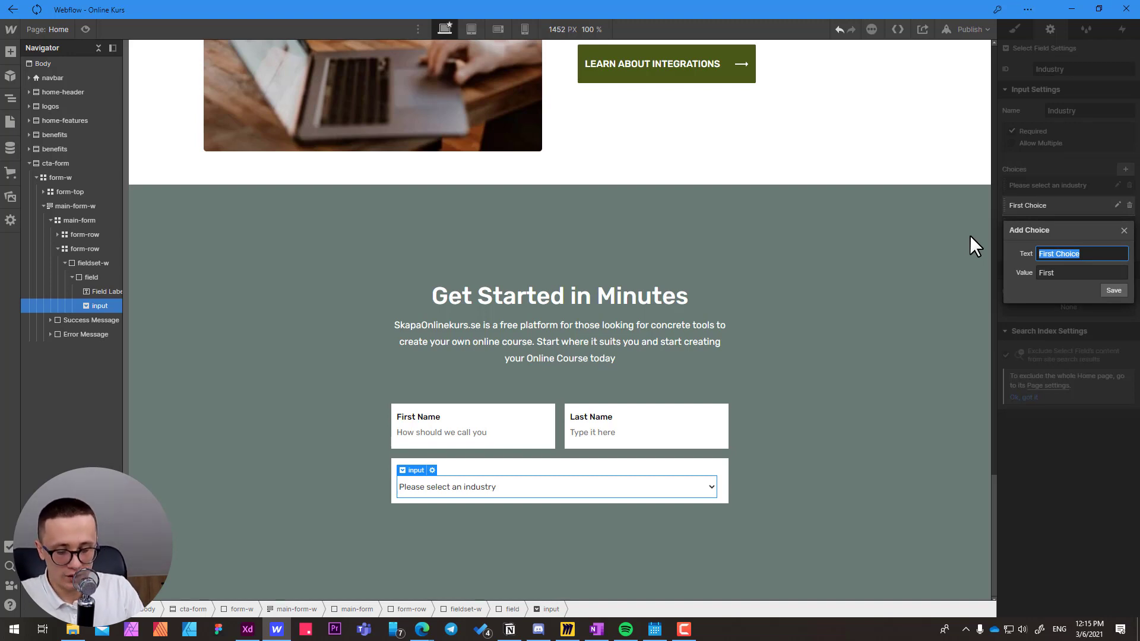
pyautogui.write('Design')
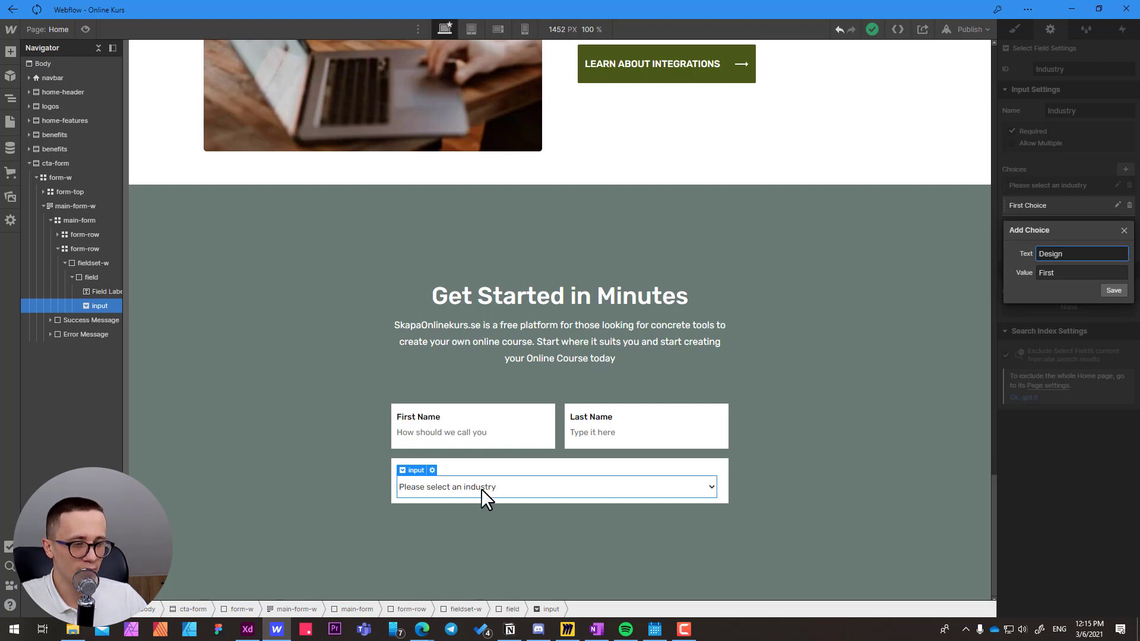
pyautogui.click(1022, 271)
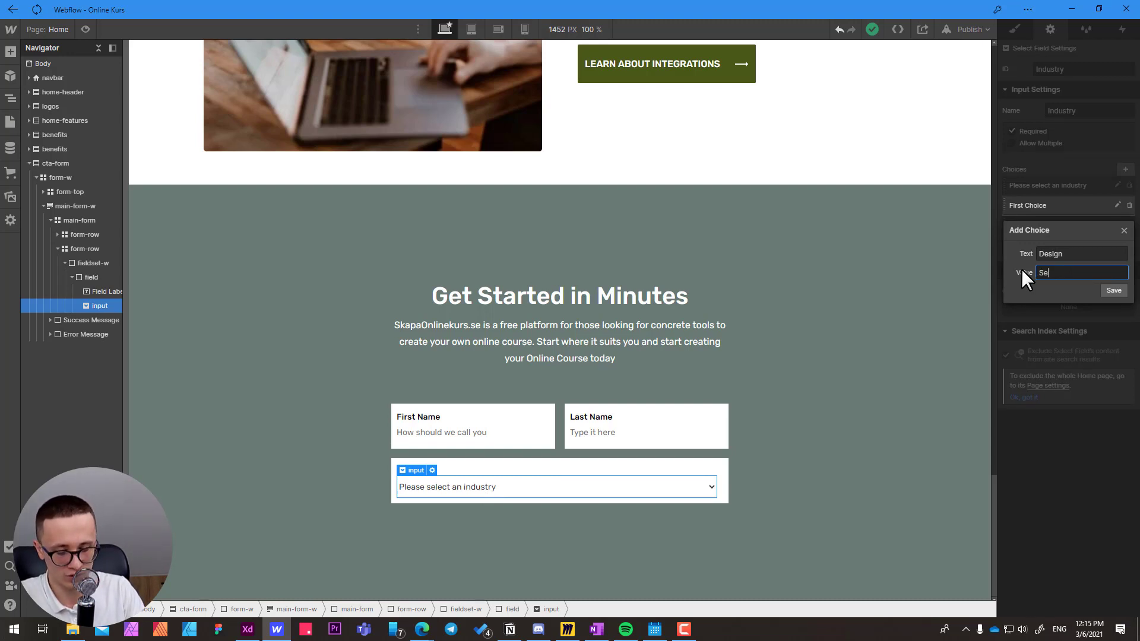
pyautogui.write('Des')
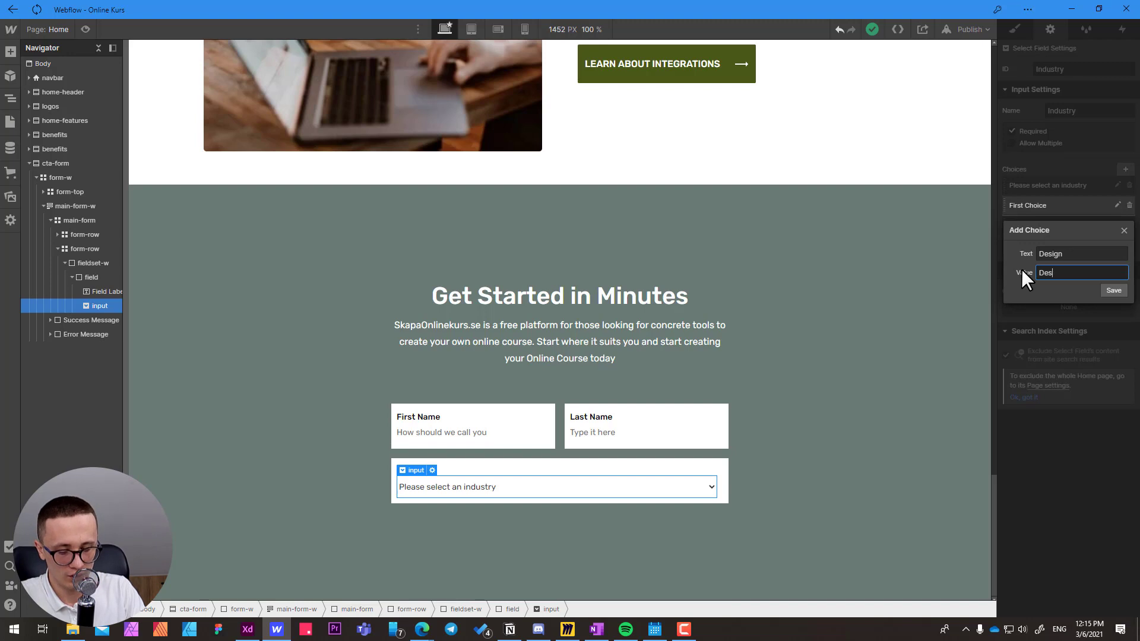
pyautogui.write('ign ')
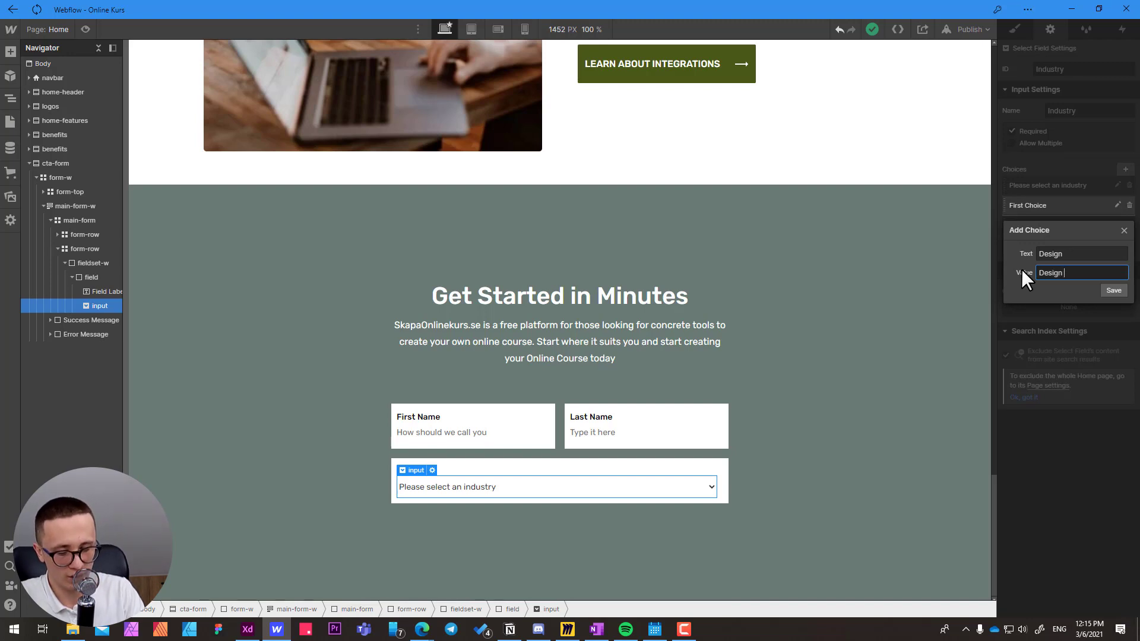
pyautogui.write('& A')
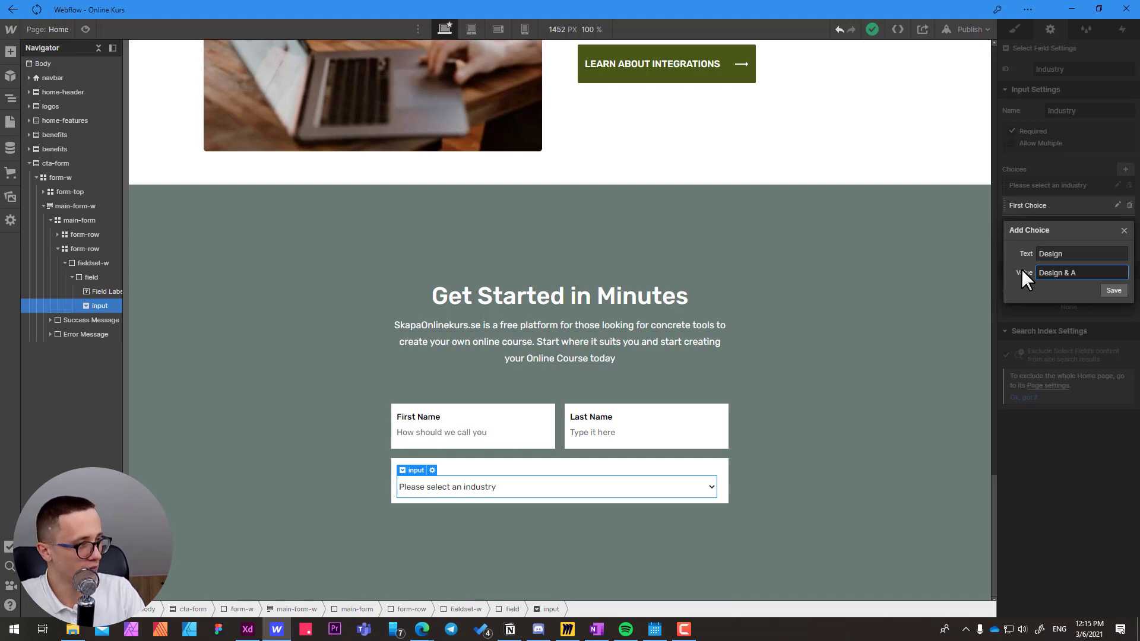
pyautogui.write('rts')
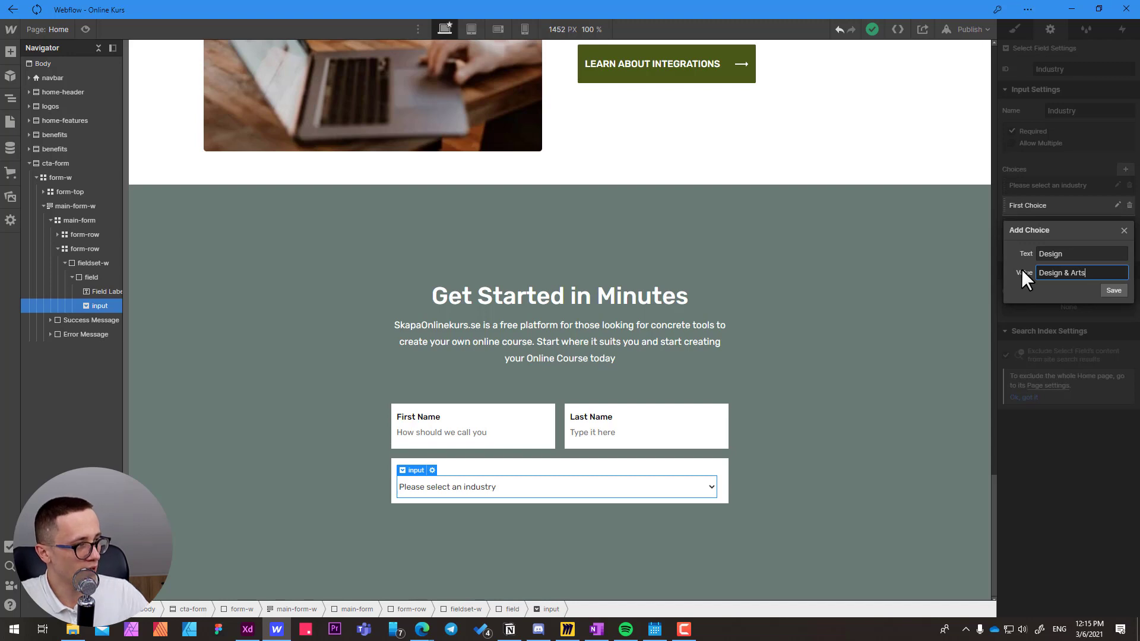
pyautogui.doubleClick(1071, 254)
pyautogui.click(1114, 290)
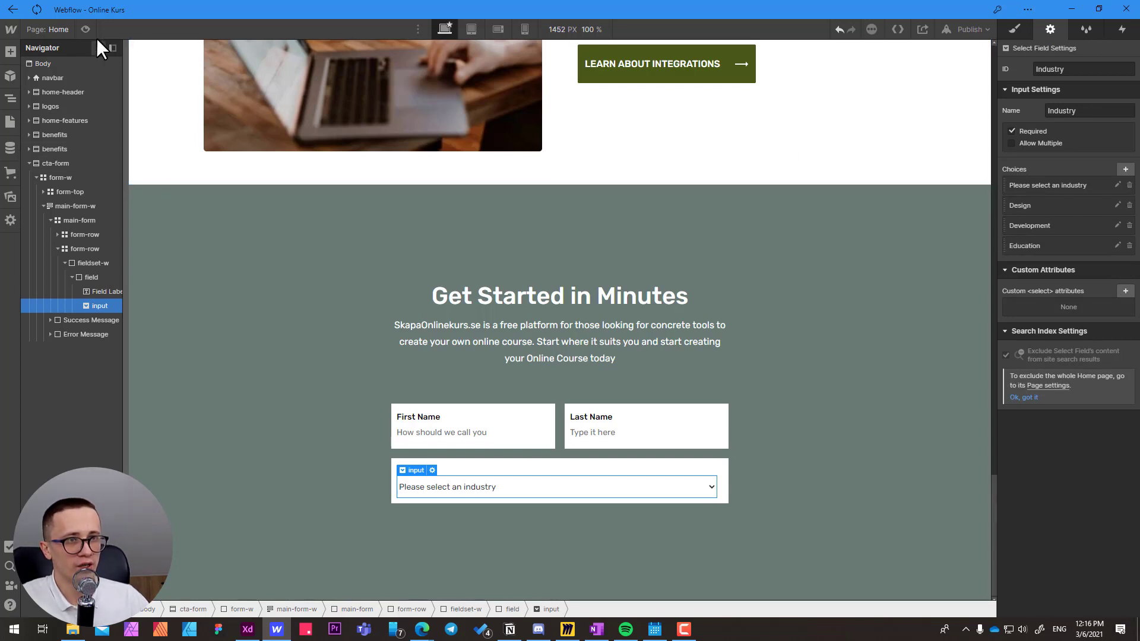
# Preview the page and test the Industry dropdown with Design, Development, Education and the placeholder choice, then leave the preview.
pyautogui.click(85, 30)
pyautogui.click(680, 508)
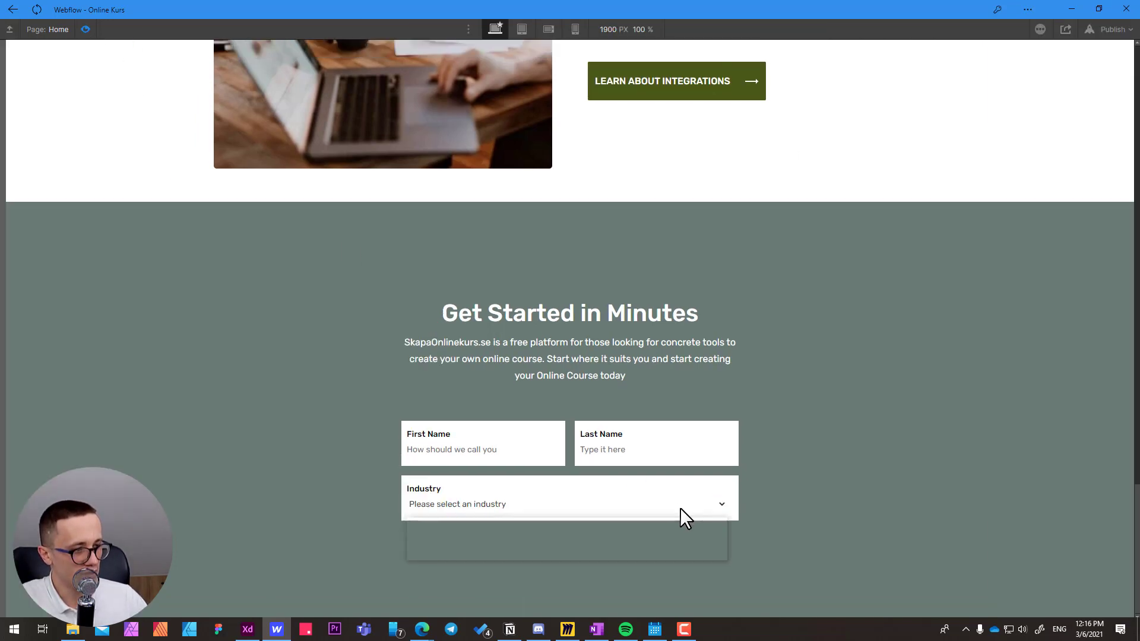
pyautogui.press('Down')
pyautogui.press('Down')
pyautogui.press('Down')
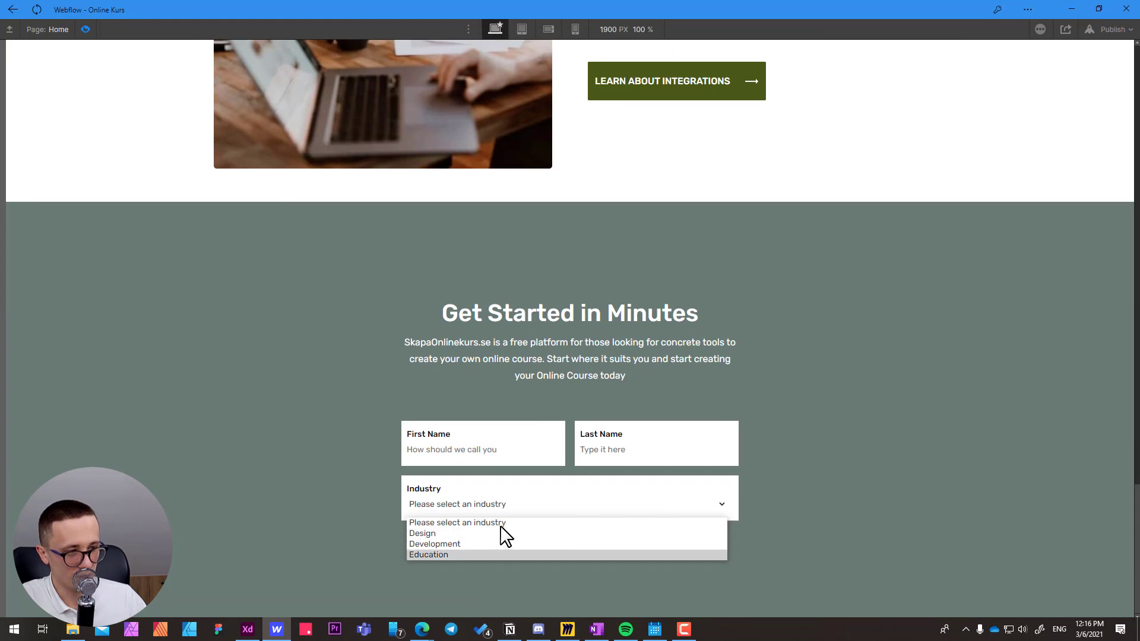
pyautogui.click(433, 533)
pyautogui.click(439, 507)
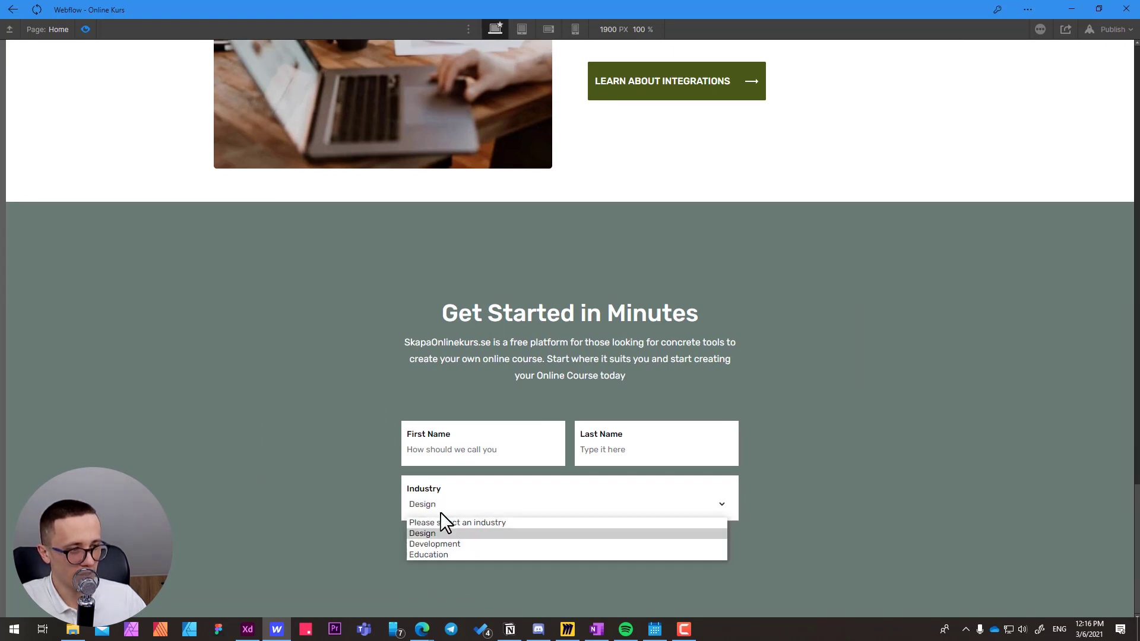
pyautogui.click(441, 544)
pyautogui.click(444, 500)
pyautogui.click(440, 555)
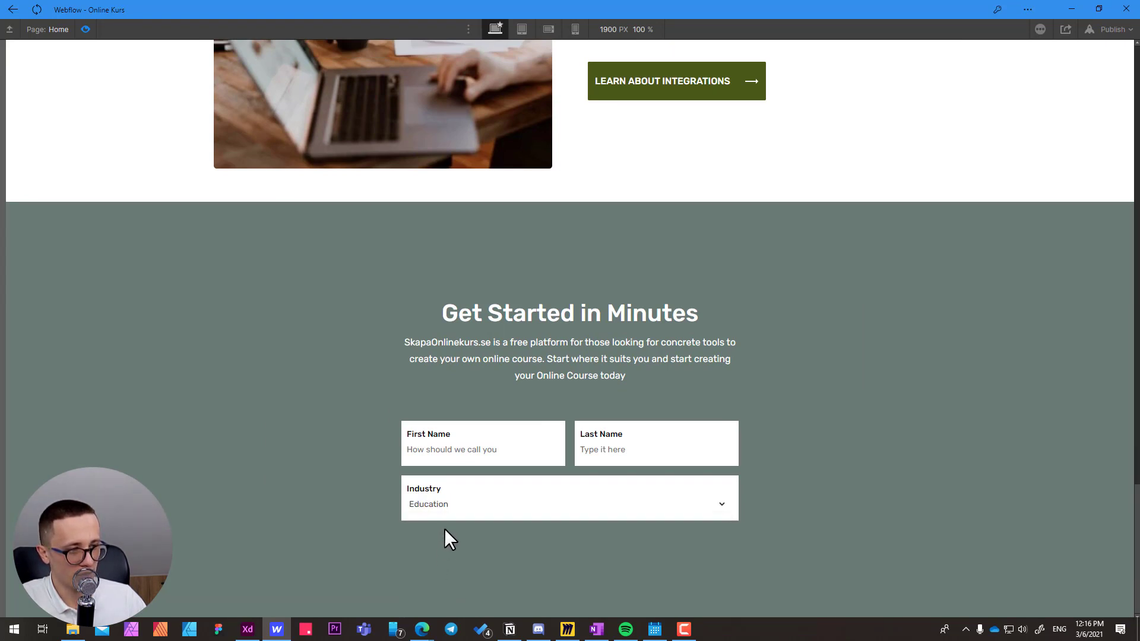
pyautogui.click(446, 510)
pyautogui.click(446, 523)
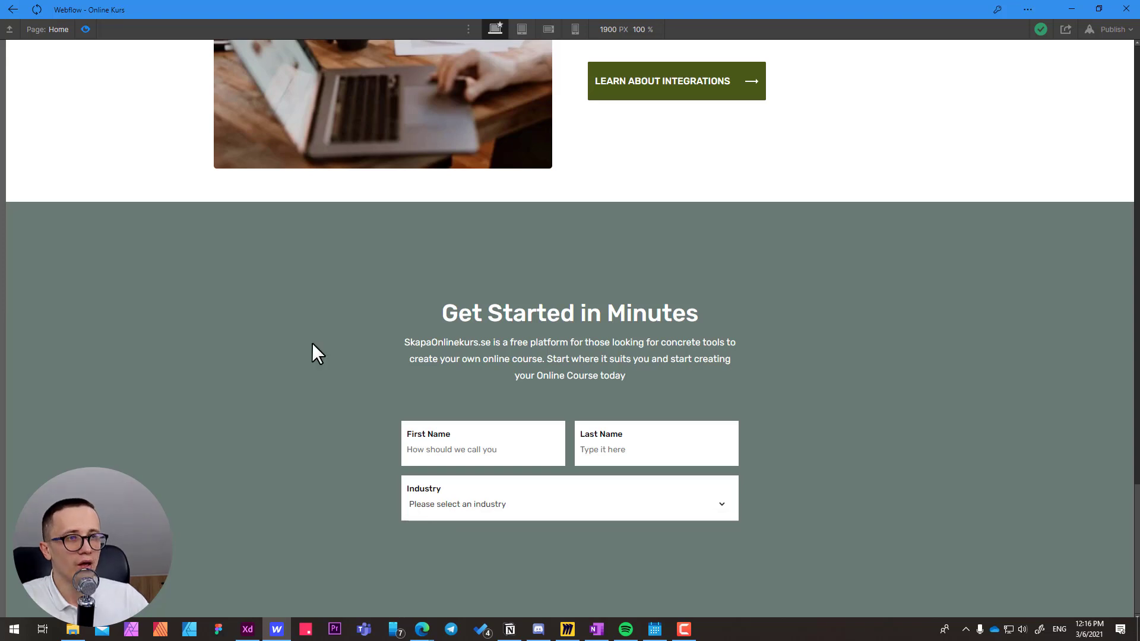
pyautogui.click(91, 35)
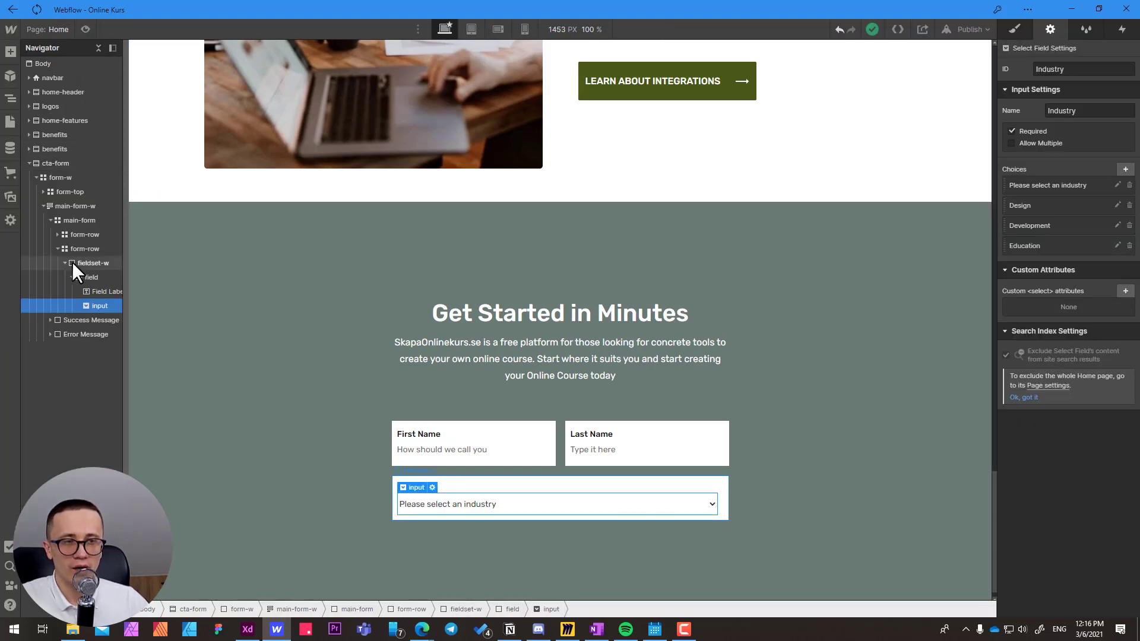
# Switch to Adobe XD and export the Industry field's briefcase icon as an optimized (minified) SVG into the project's Homepage\logos folder.
pyautogui.click(72, 278)
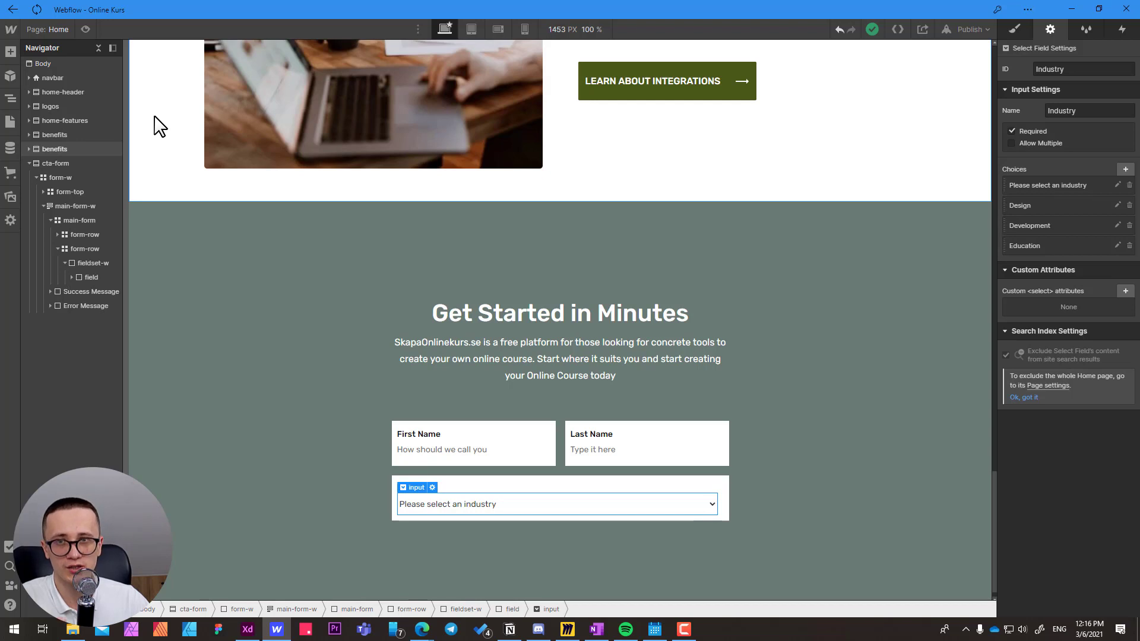
pyautogui.click(723, 500)
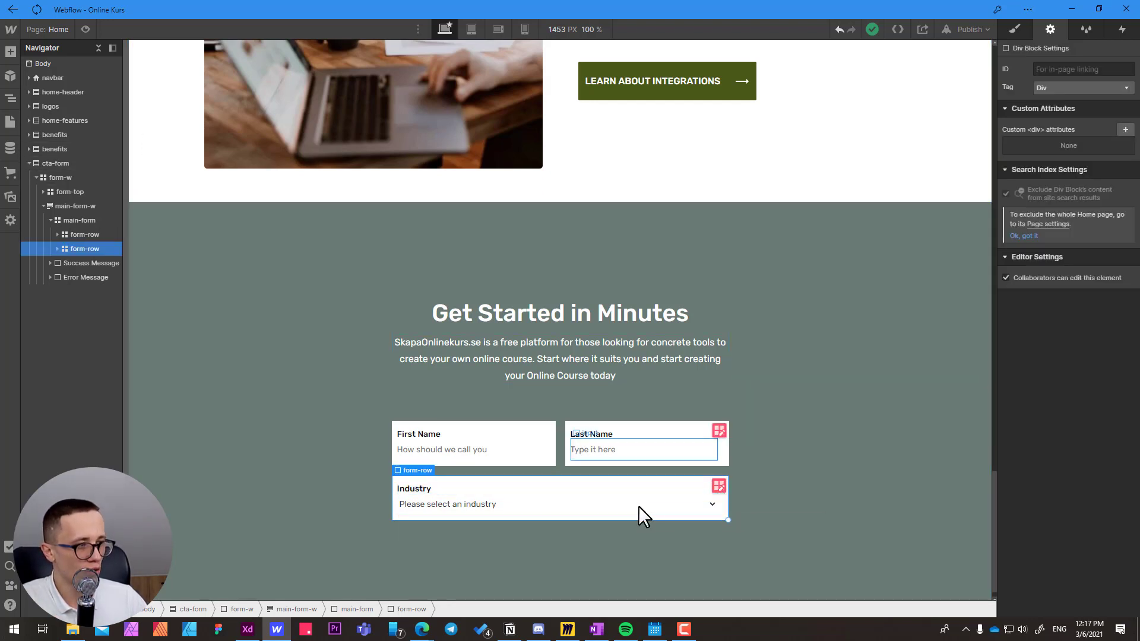
pyautogui.hotkey('alt', 'Tab')
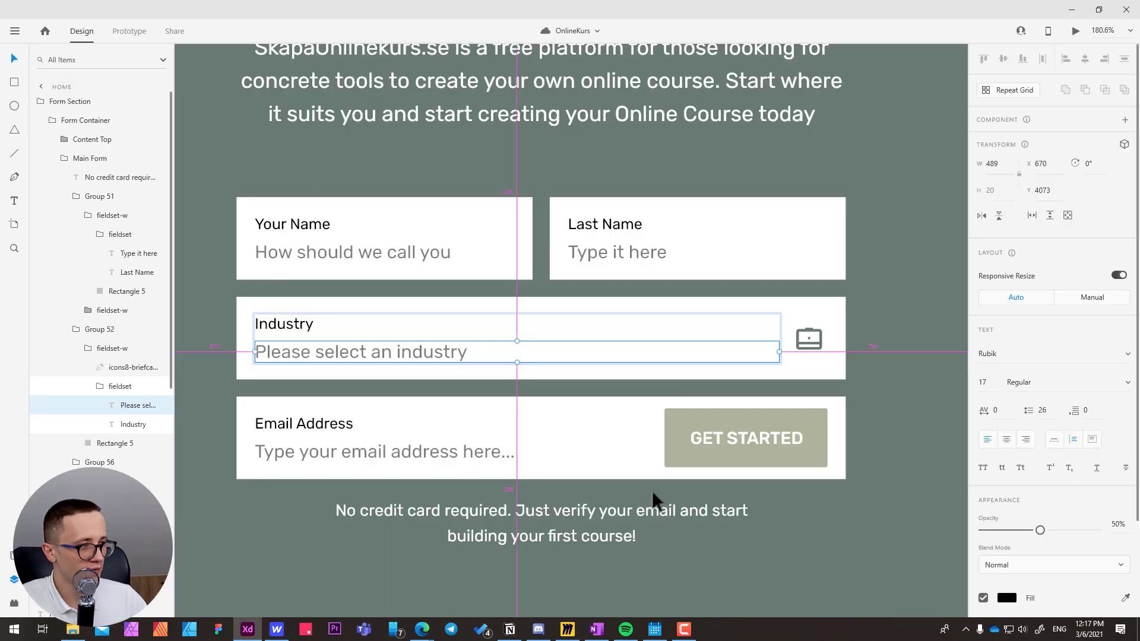
pyautogui.click(811, 338)
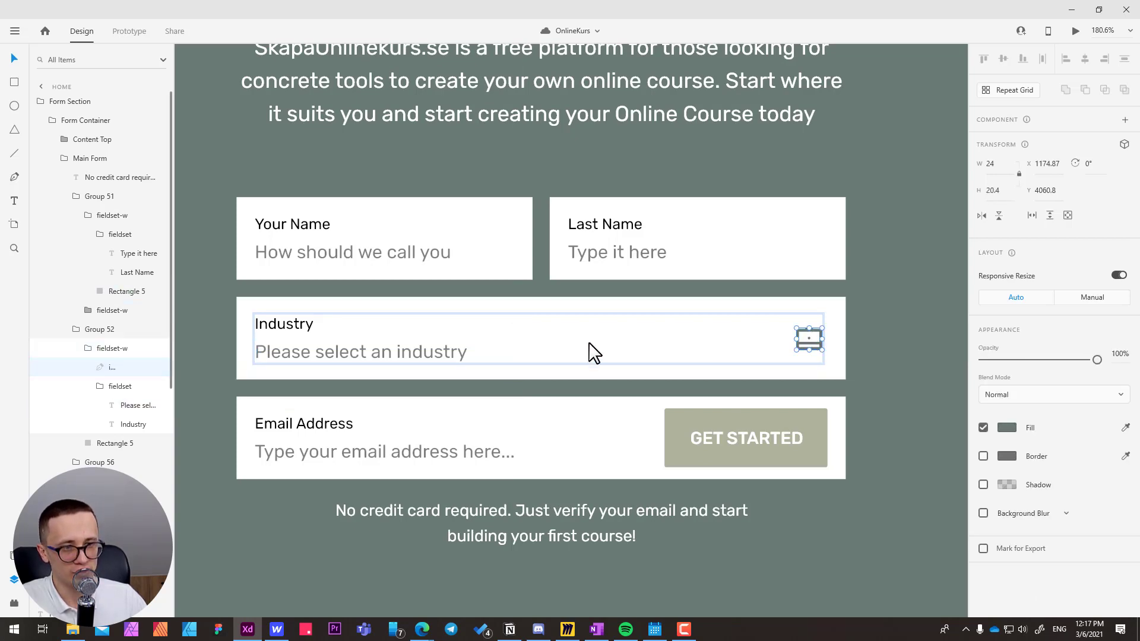
pyautogui.rightClick(114, 370)
pyautogui.click(158, 359)
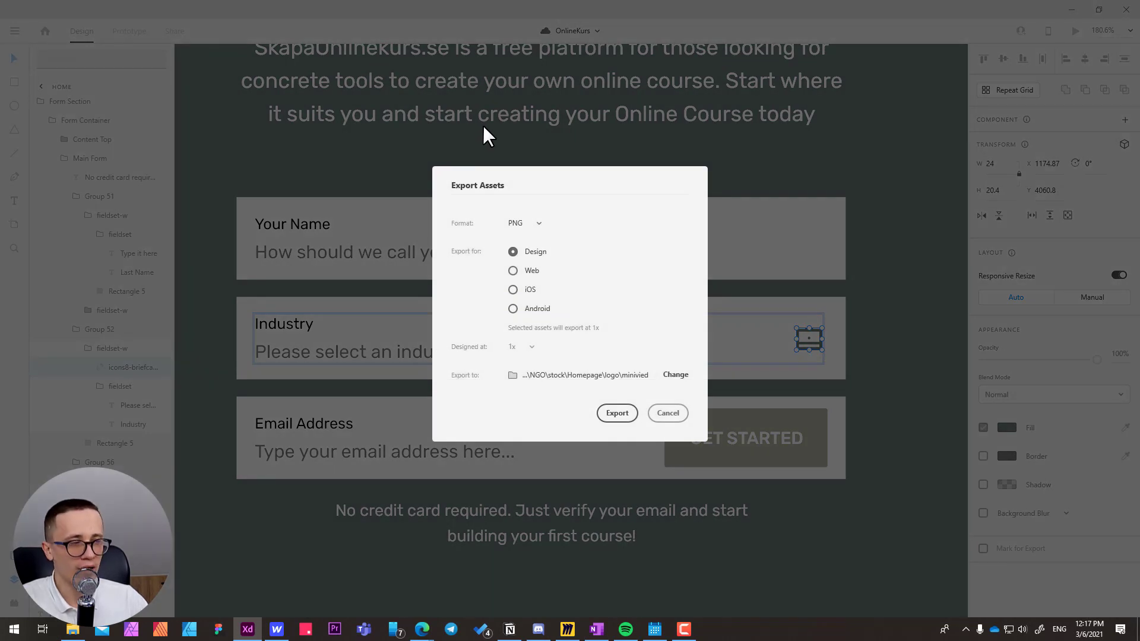
pyautogui.click(539, 223)
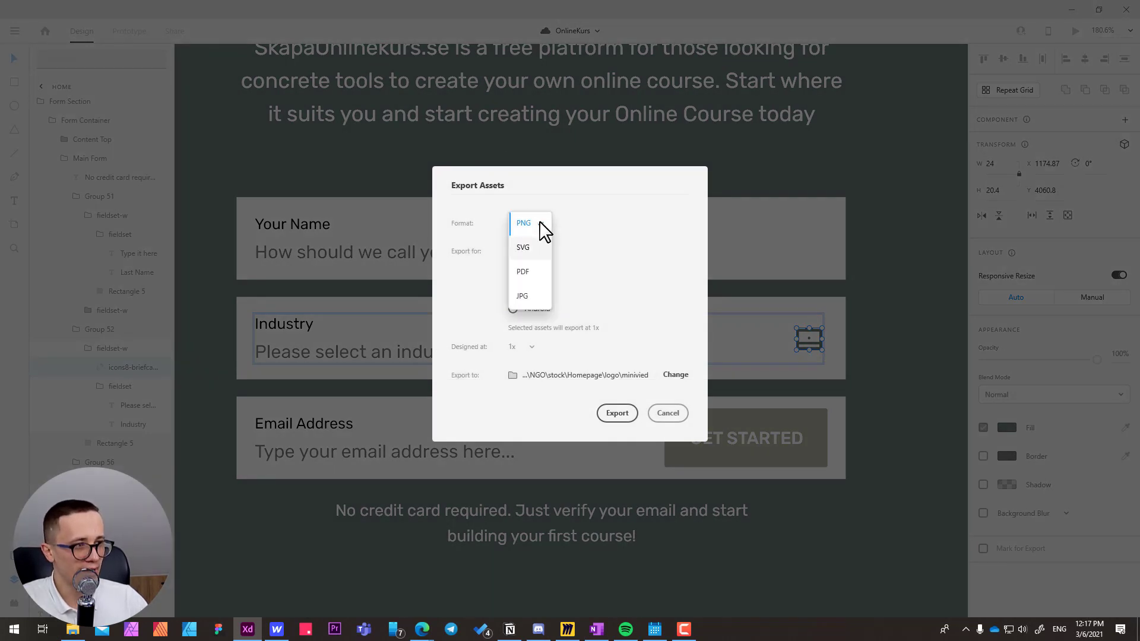
pyautogui.click(523, 247)
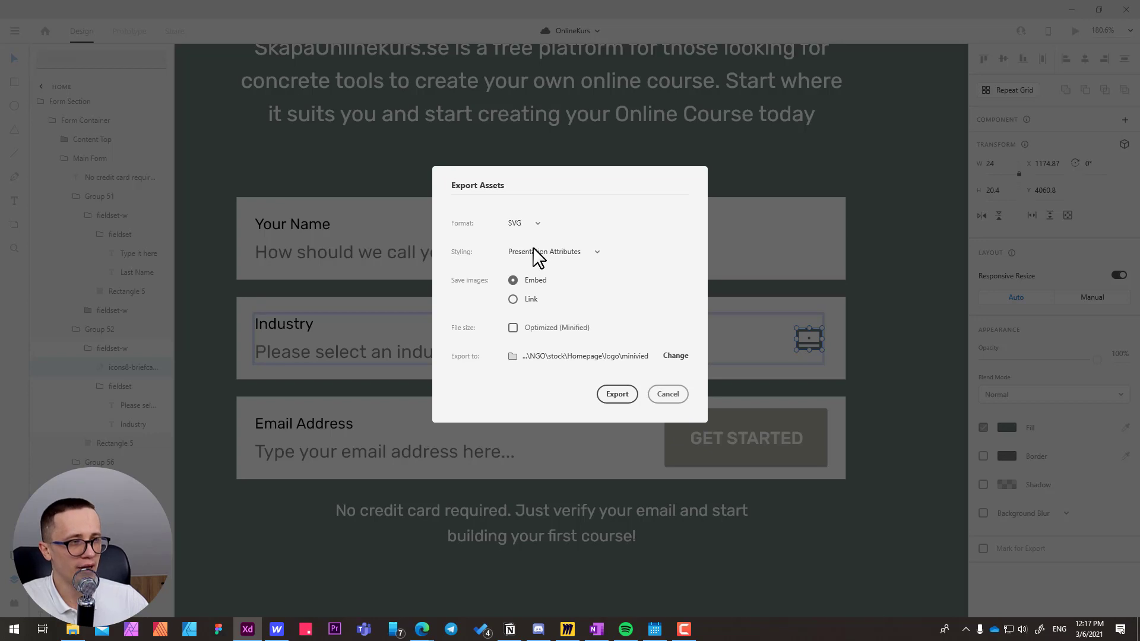
pyautogui.click(513, 328)
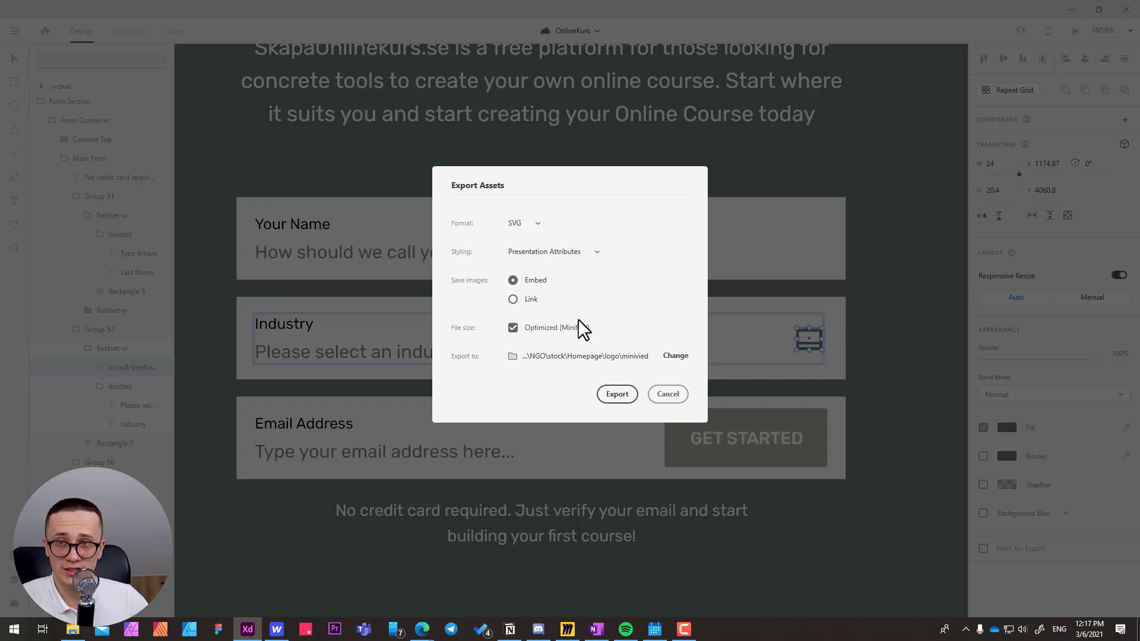
pyautogui.click(677, 356)
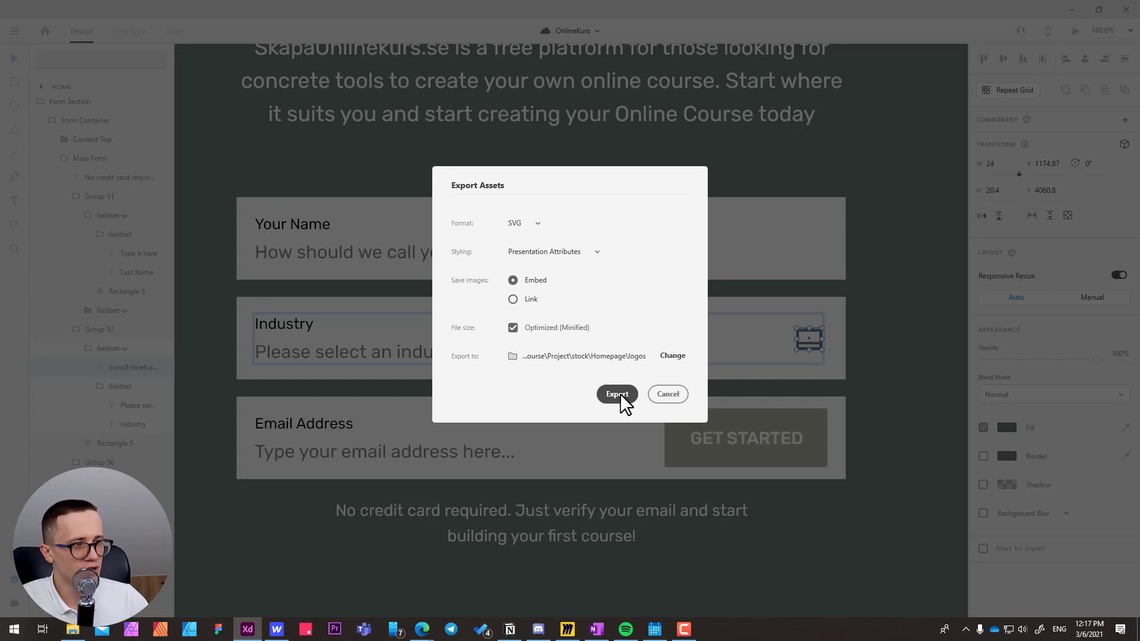
pyautogui.click(621, 396)
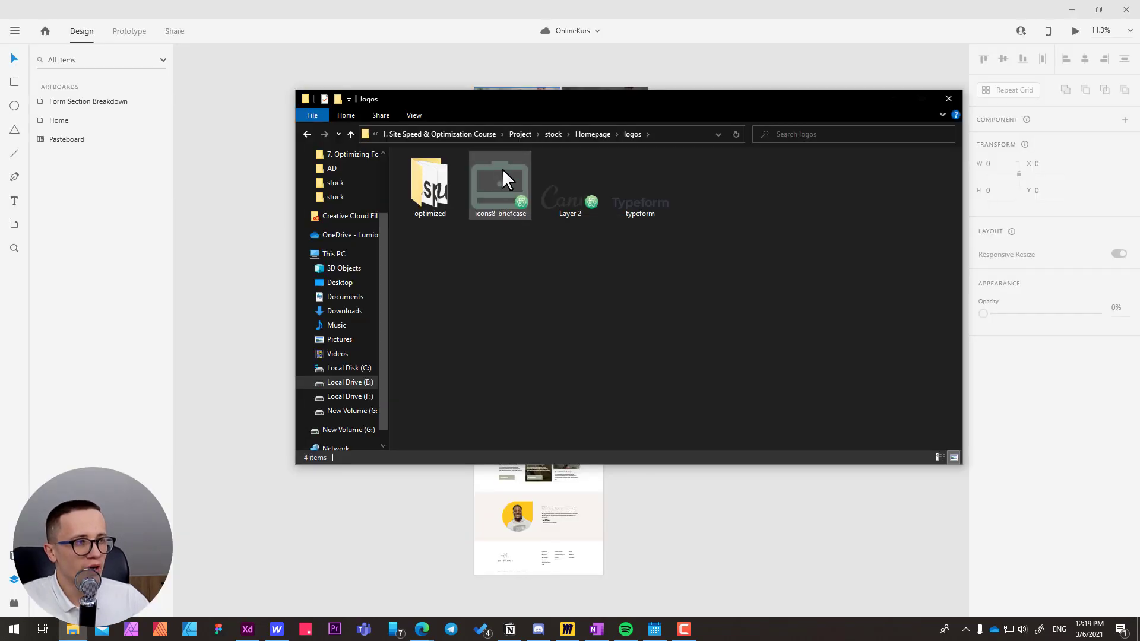
# Open icons8-briefcase.svg in Atom and turn on soft wrap for its code.
pyautogui.click(501, 167)
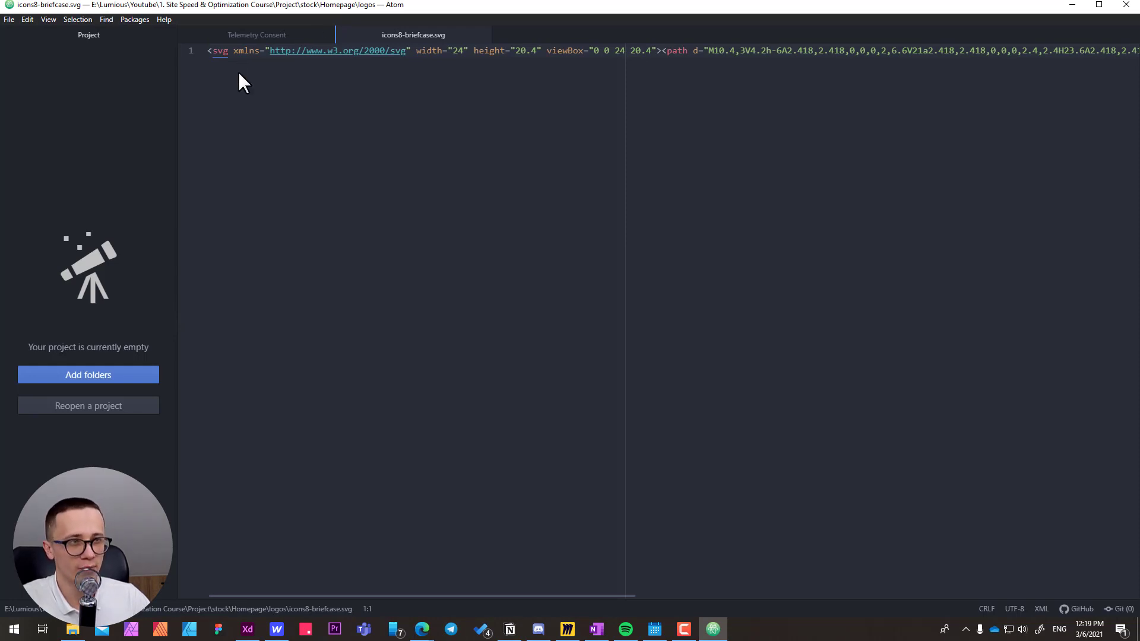
pyautogui.click(226, 52)
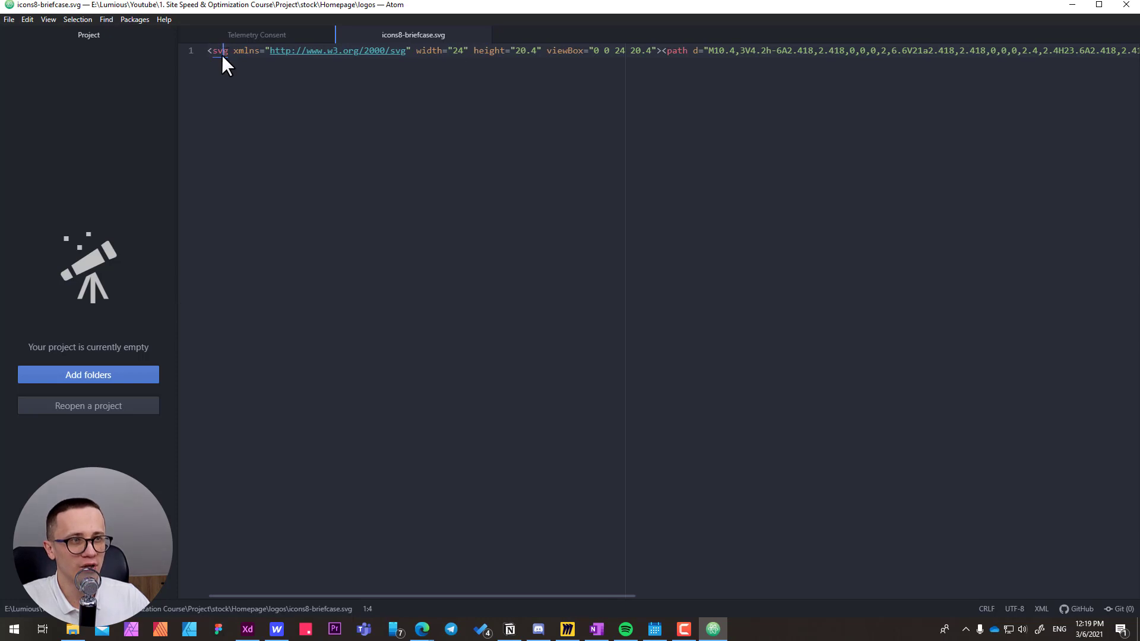
pyautogui.click(47, 19)
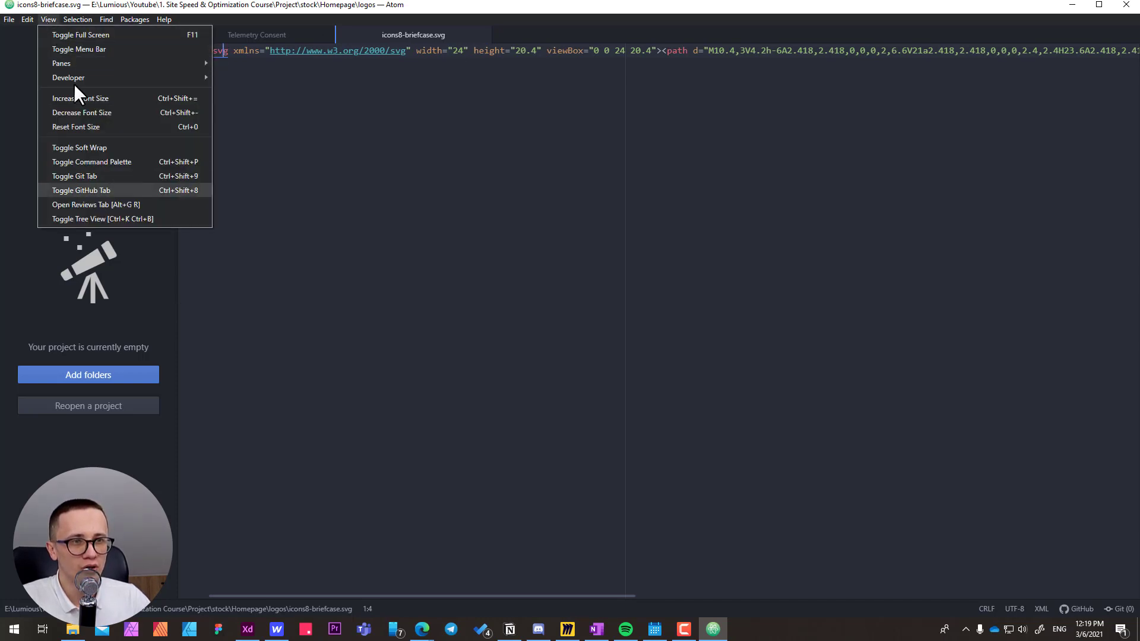
pyautogui.click(102, 146)
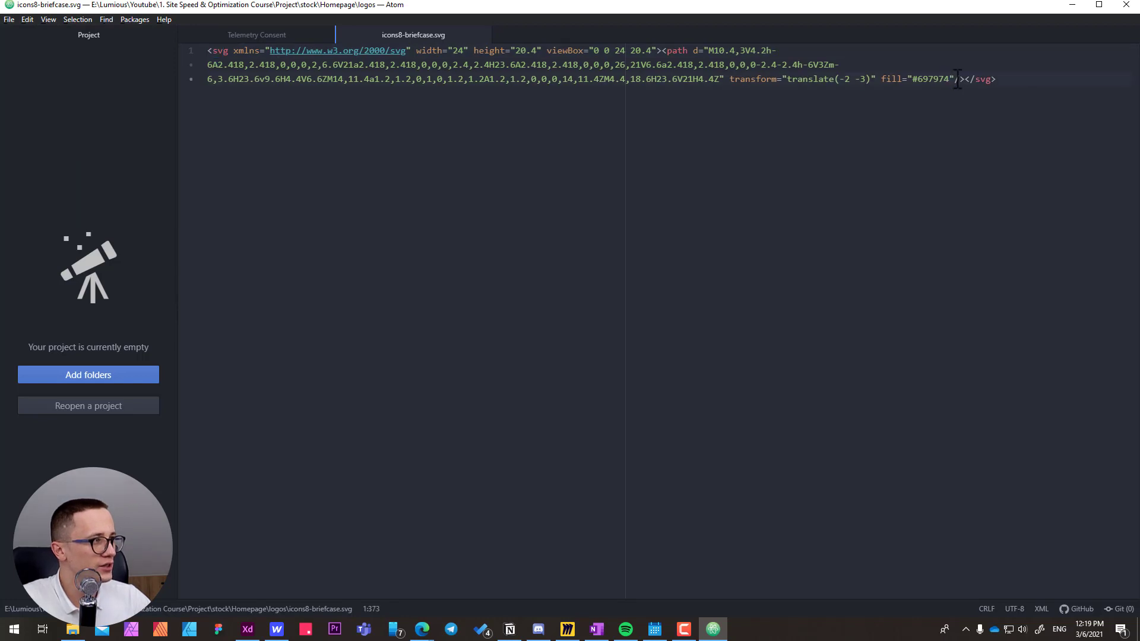
# Remove the fill attribute from the path element of the briefcase SVG code.
pyautogui.moveTo(954, 80); pyautogui.dragTo(883, 82)
pyautogui.press('BackSpace')
pyautogui.press('BackSpace')
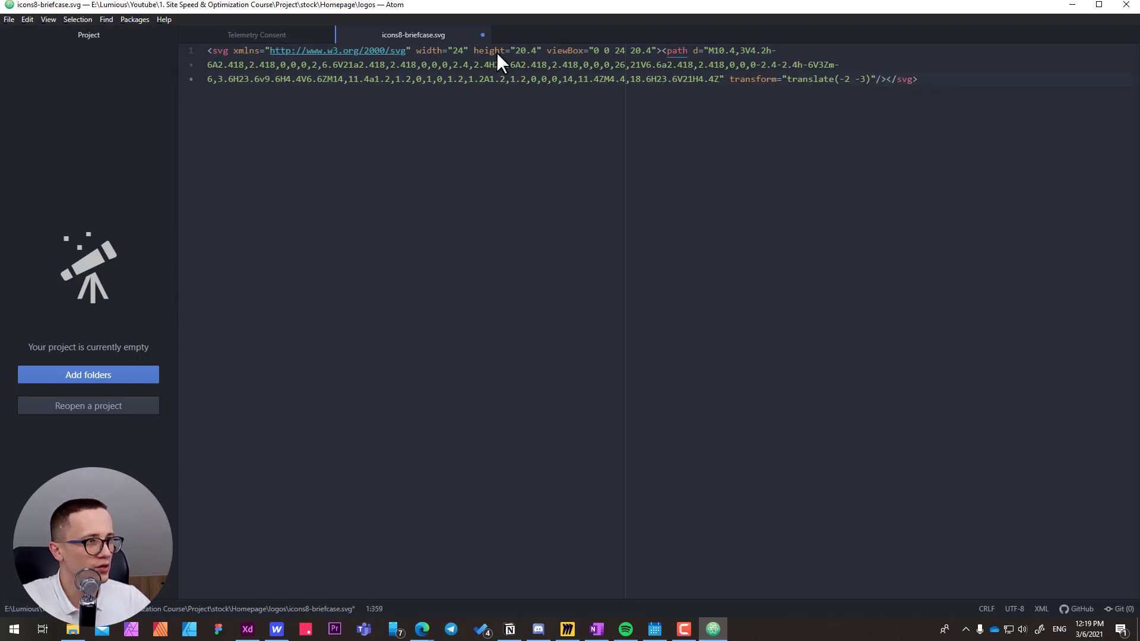
# Add the attribute fill="currentColor" to the opening svg tag, just before the width attribute.
pyautogui.click(412, 51)
pyautogui.write('fil')
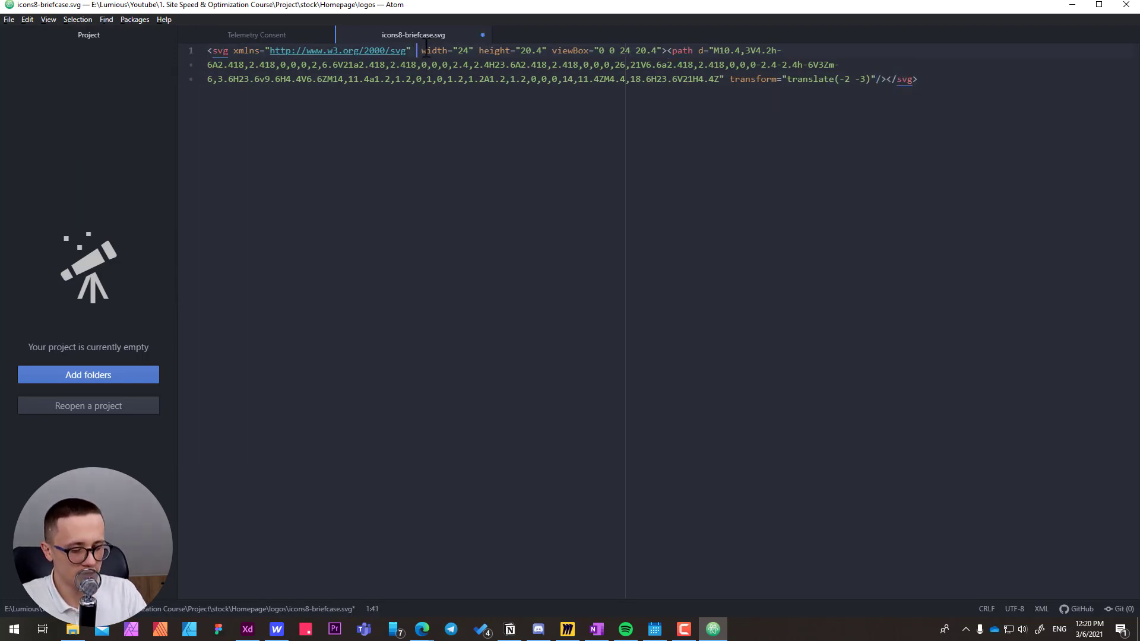
pyautogui.write('l=')
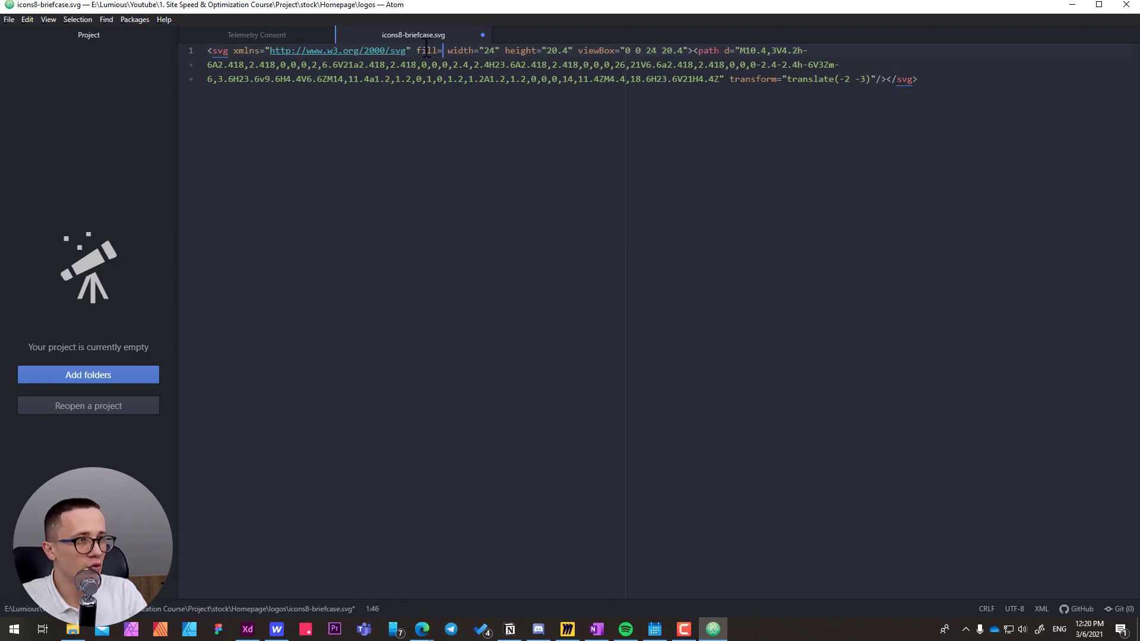
pyautogui.write('"')
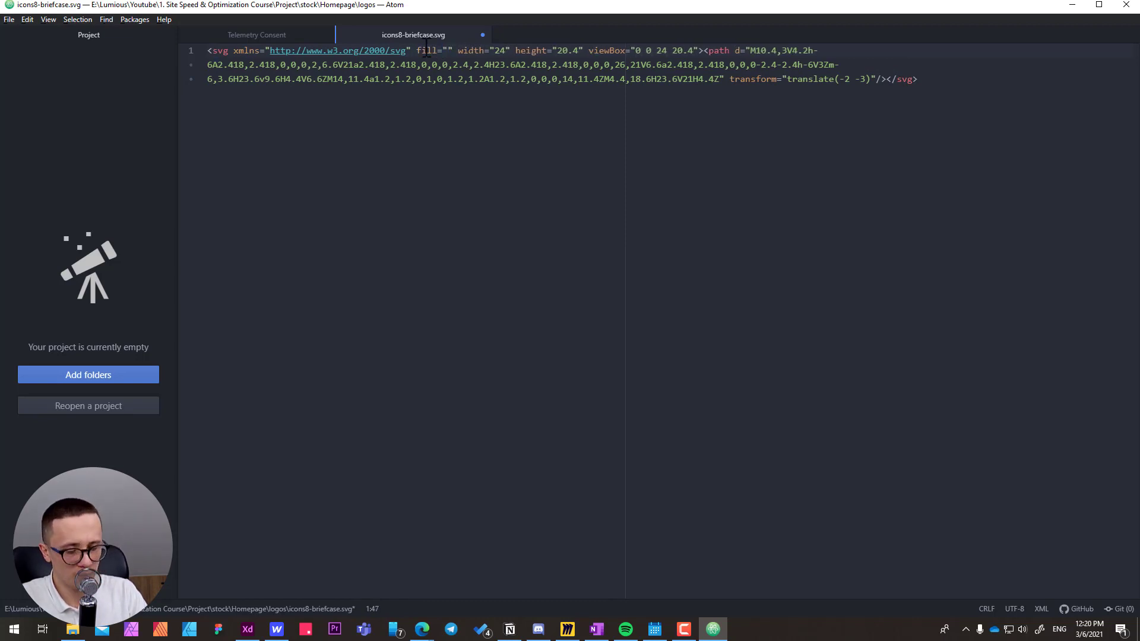
pyautogui.write('currentC')
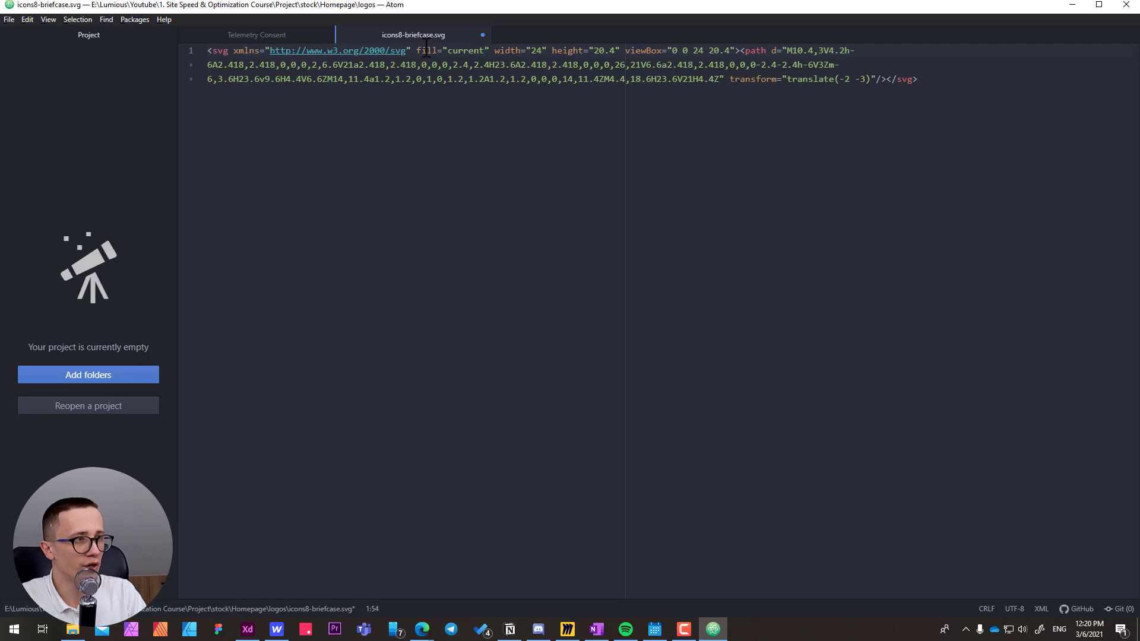
pyautogui.write('olor')
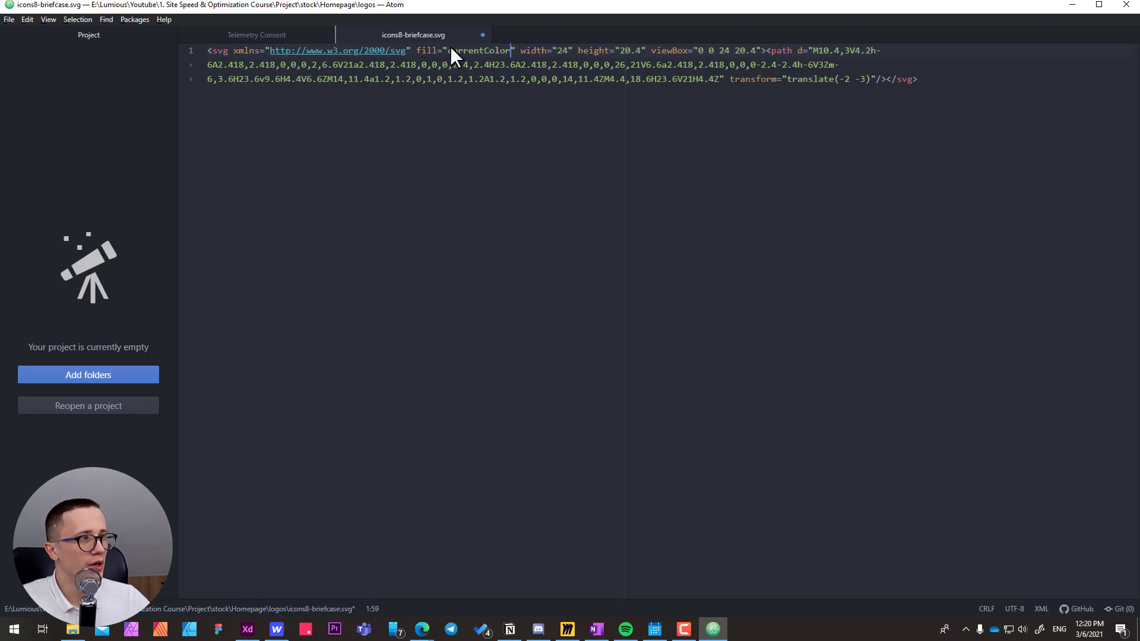
pyautogui.click(617, 51)
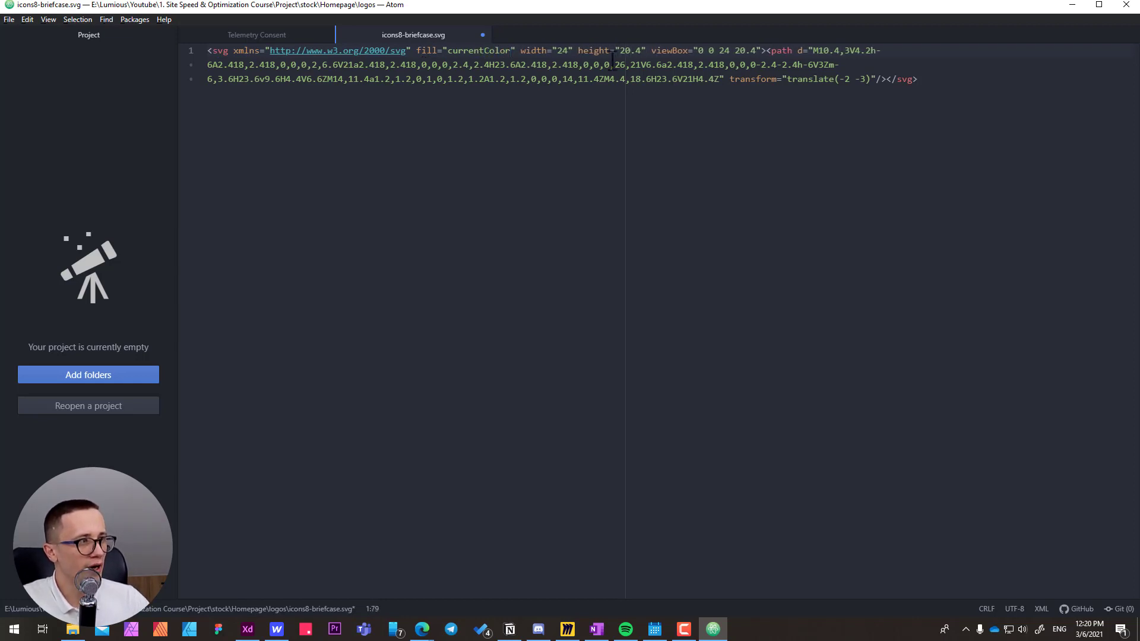
# Copy the entire SVG code, switch to Webflow and select the fieldset-w of the Industry form-row.
pyautogui.hotkey('ctrl', 'a')
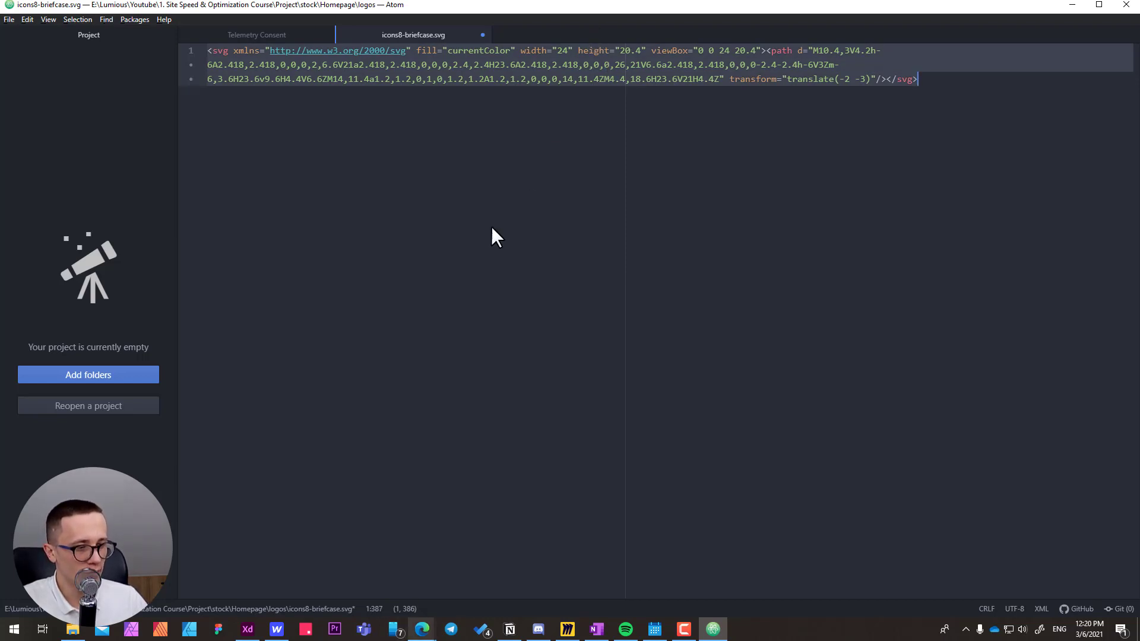
pyautogui.click(277, 630)
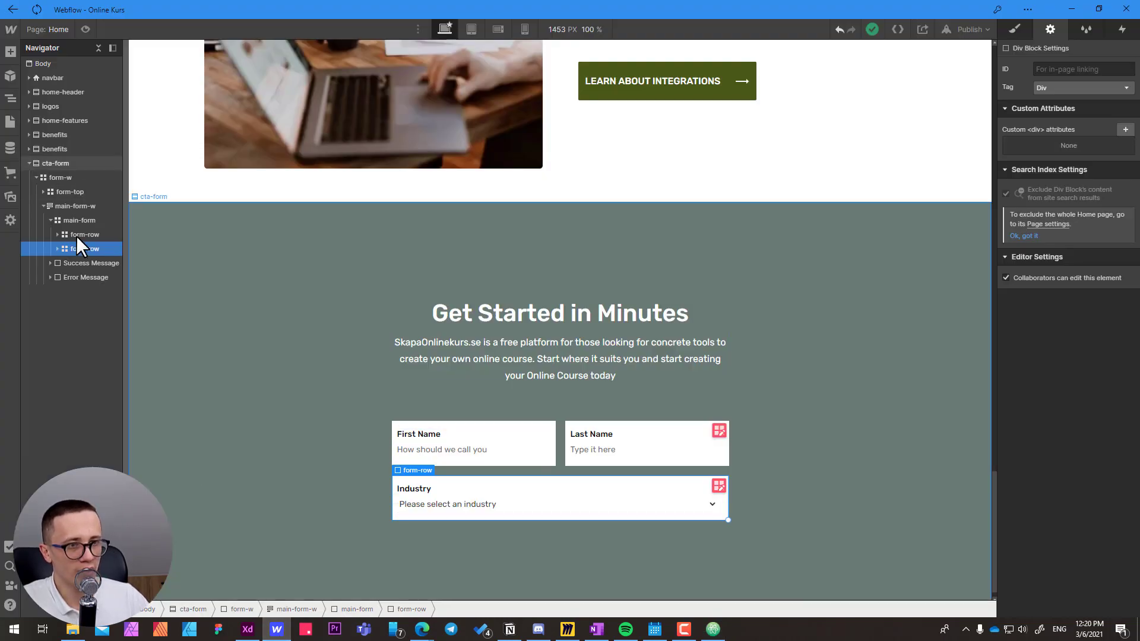
pyautogui.click(57, 249)
pyautogui.click(82, 265)
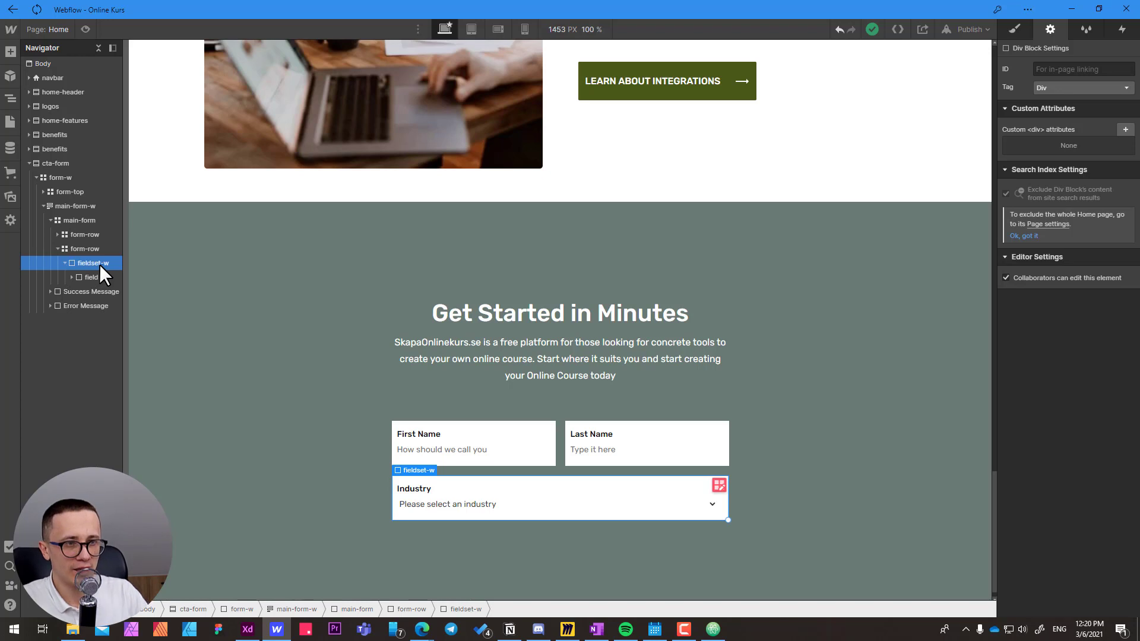
# Add an HTML Embed element inside the Industry fieldset-w containing the copied SVG code, and save it.
pyautogui.hotkey('ctrl', 'e')
pyautogui.write('emb')
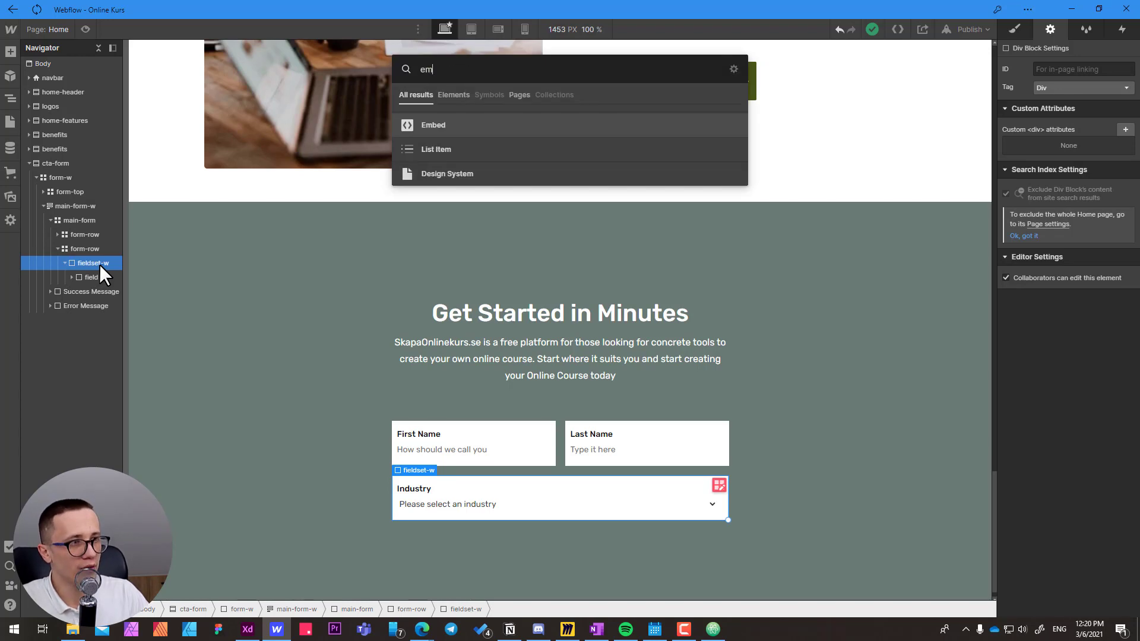
pyautogui.click(429, 126)
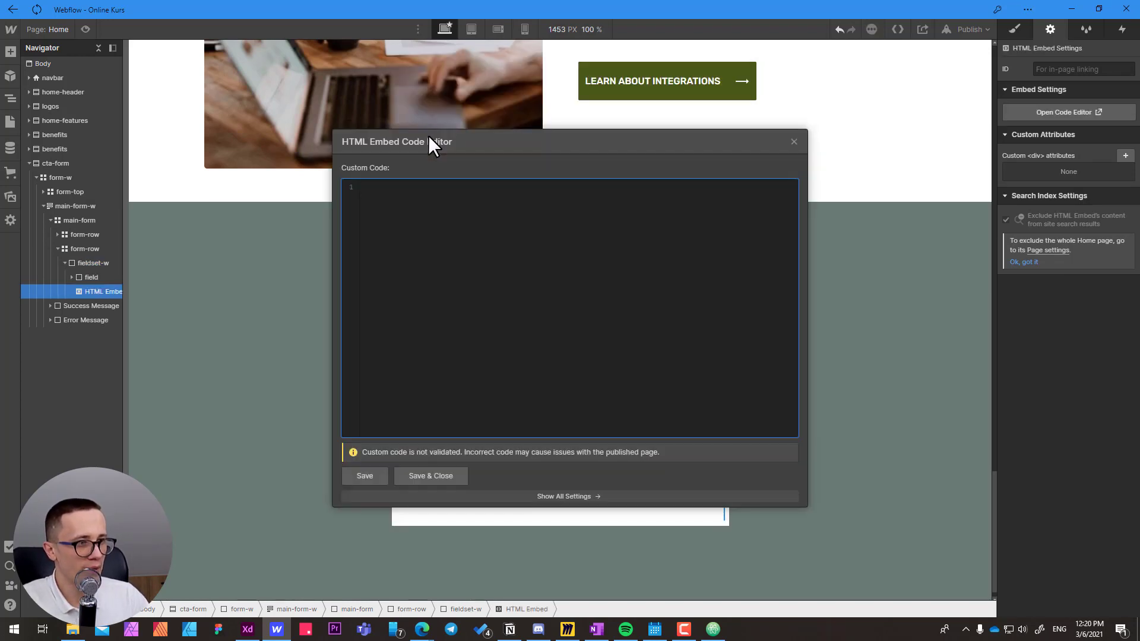
pyautogui.hotkey('ctrl', 'v')
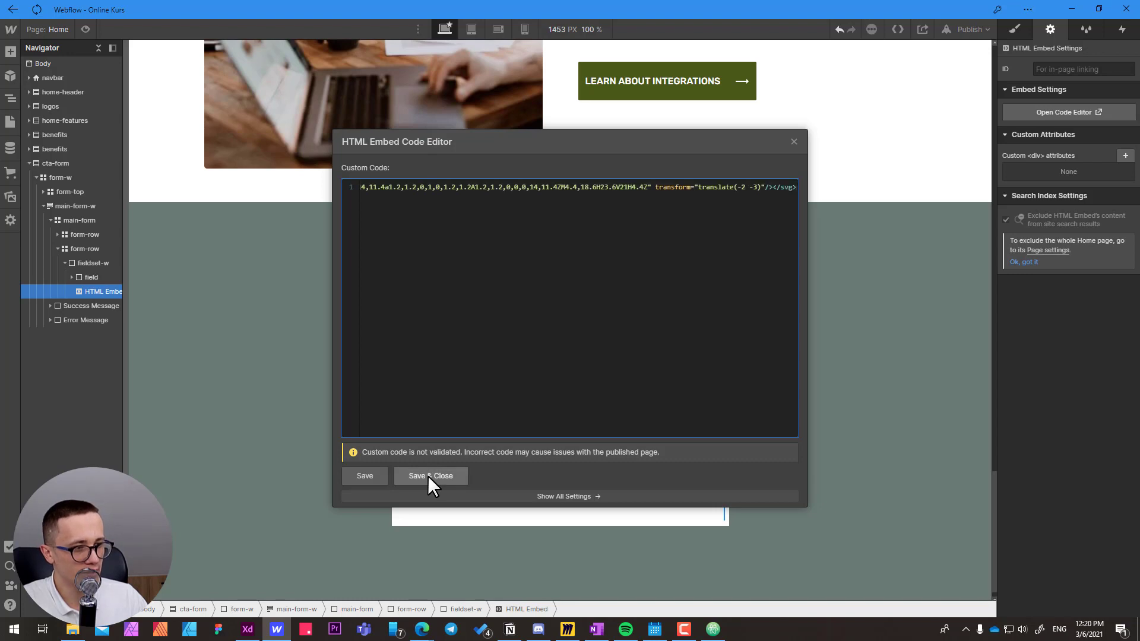
pyautogui.click(430, 475)
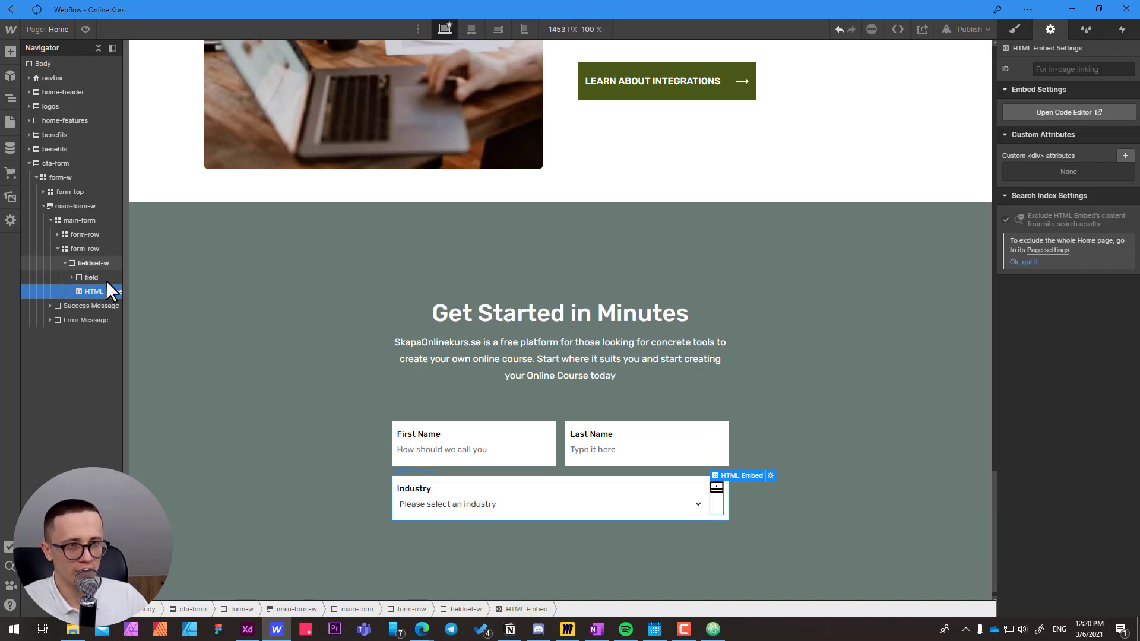
# Check the fieldset-w styles and give the HTML Embed inside it the new class field-icon.
pyautogui.click(92, 263)
pyautogui.click(1016, 29)
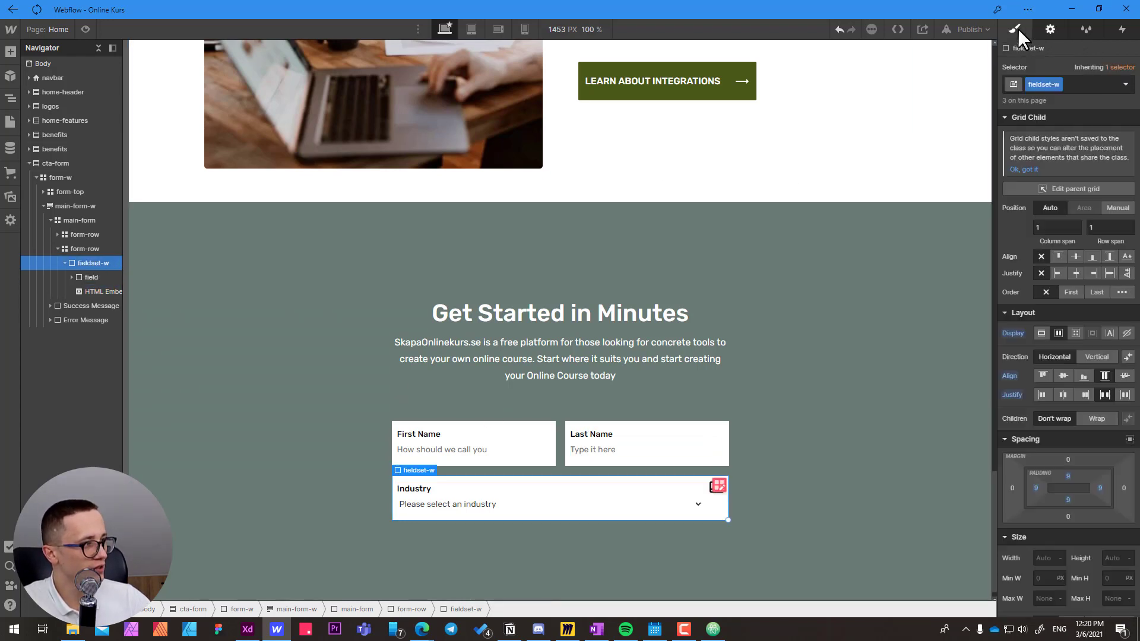
pyautogui.scroll(-6, 1028, 416)
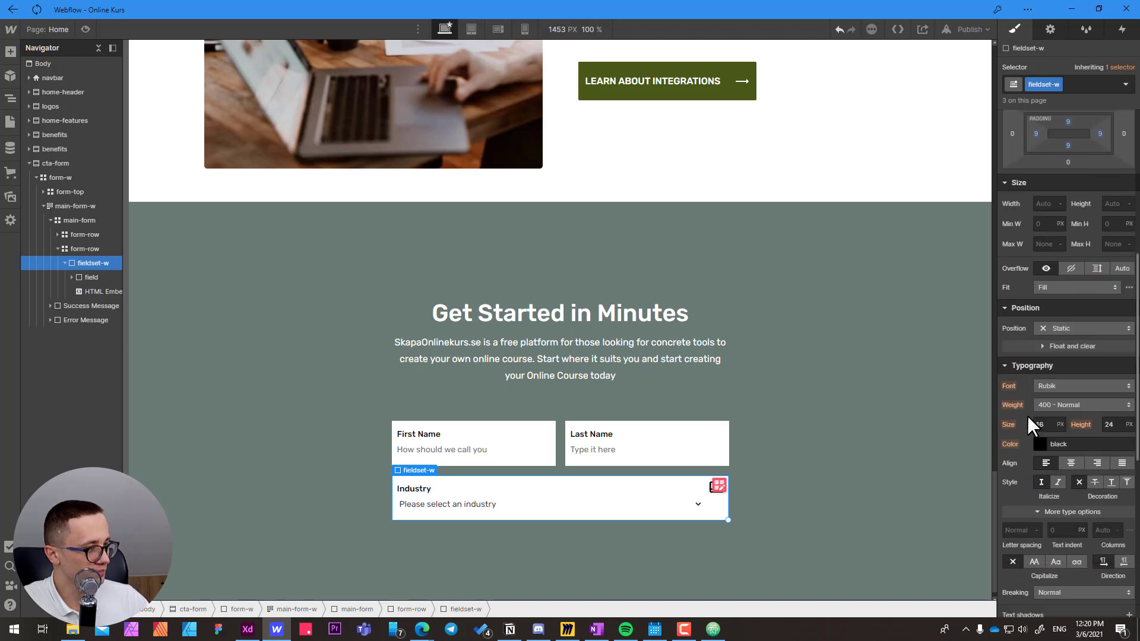
pyautogui.click(92, 291)
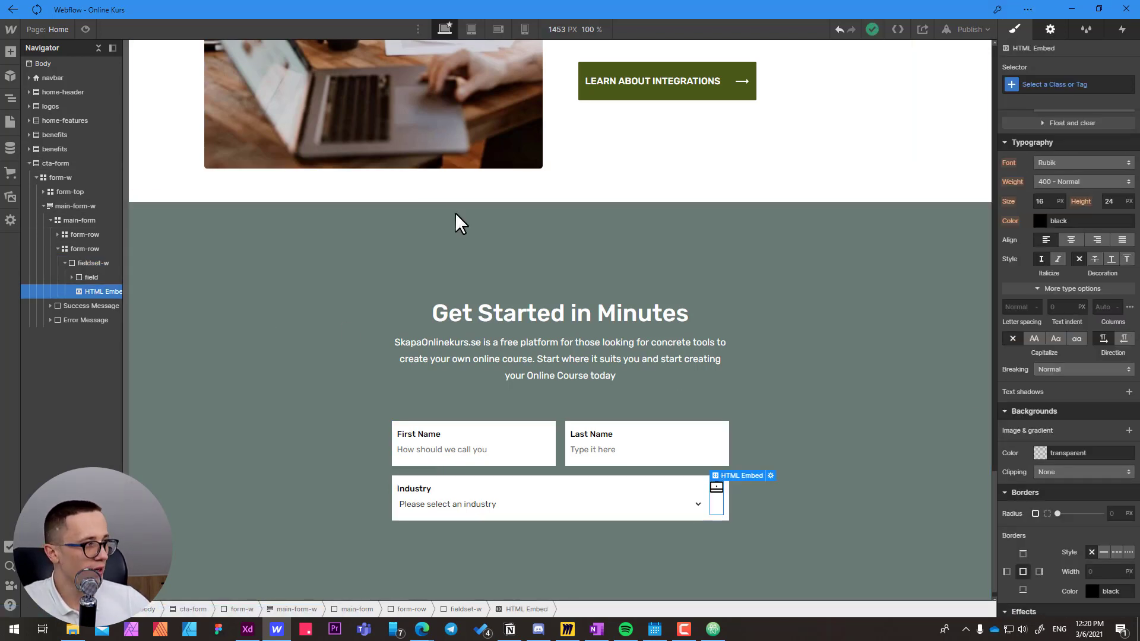
pyautogui.click(1060, 85)
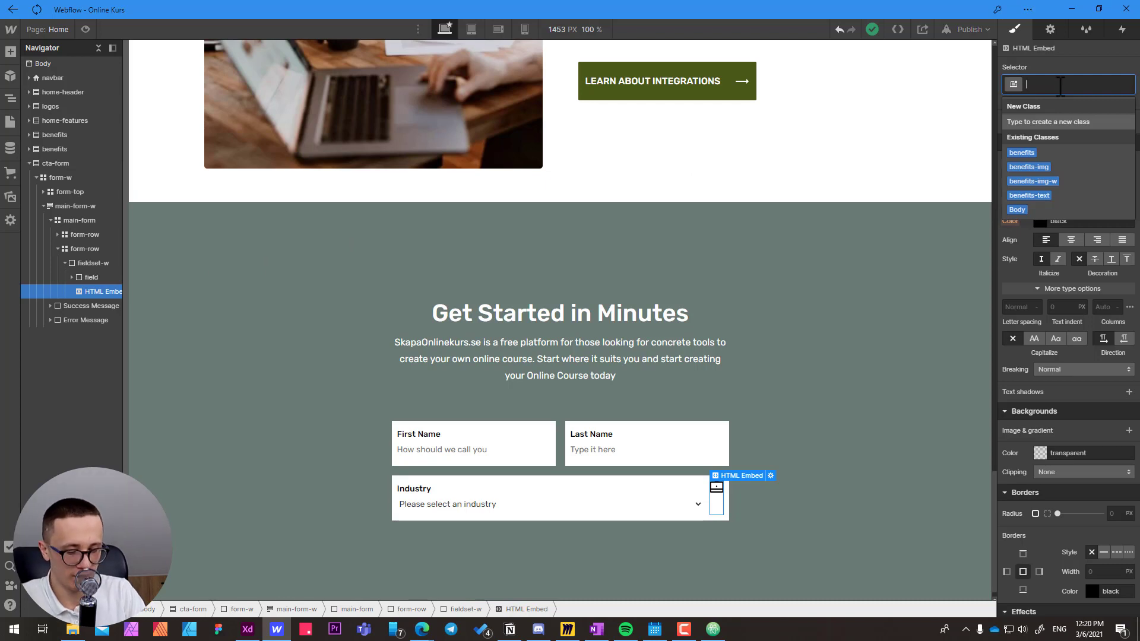
pyautogui.write('field-icon')
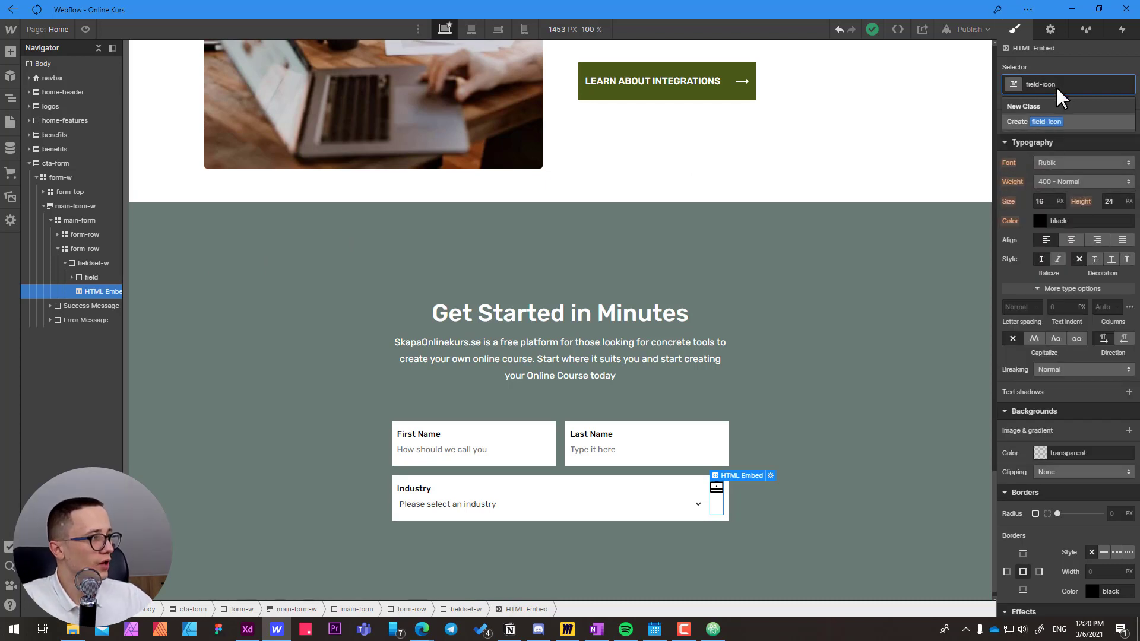
pyautogui.press('Return')
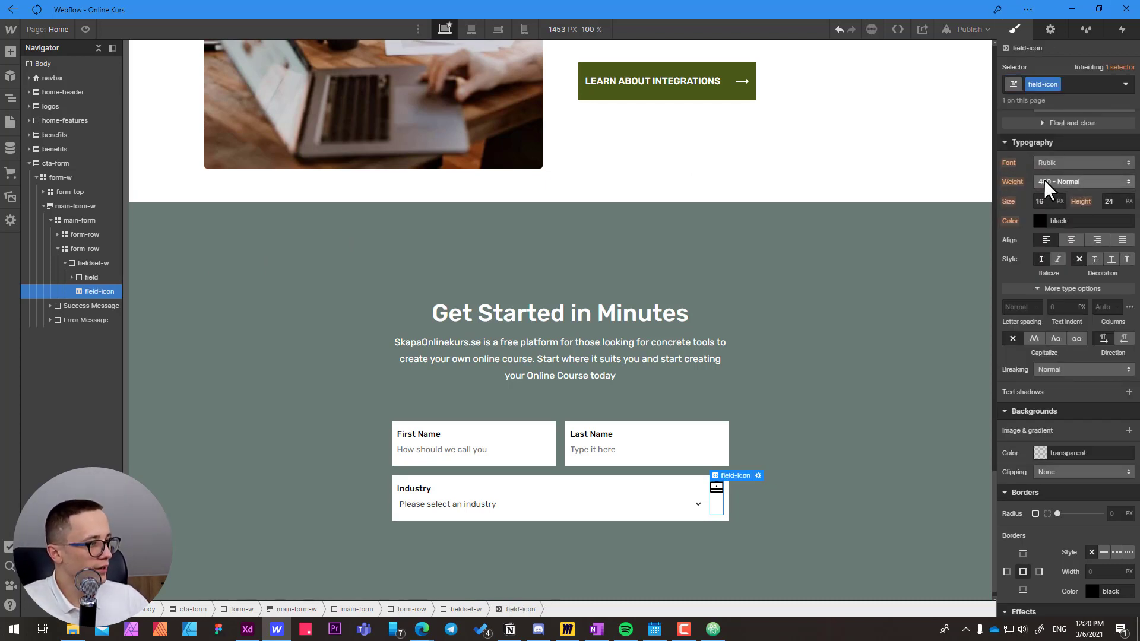
# Set the field-icon's width and height to 24 px each.
pyautogui.click(1039, 335)
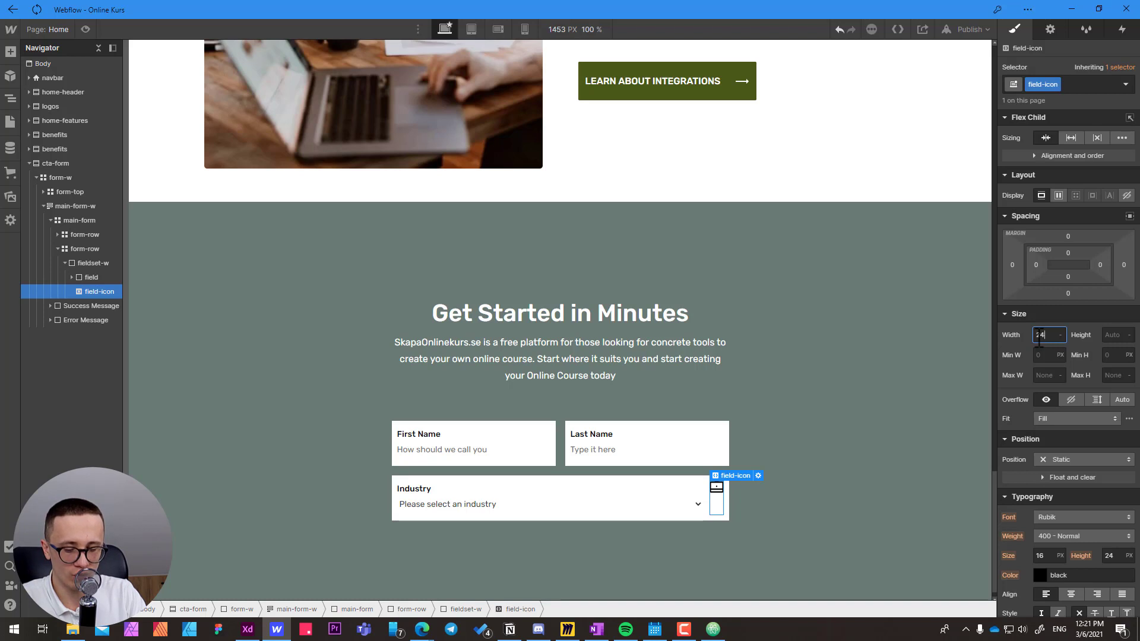
pyautogui.press('Tab')
pyautogui.write('24')
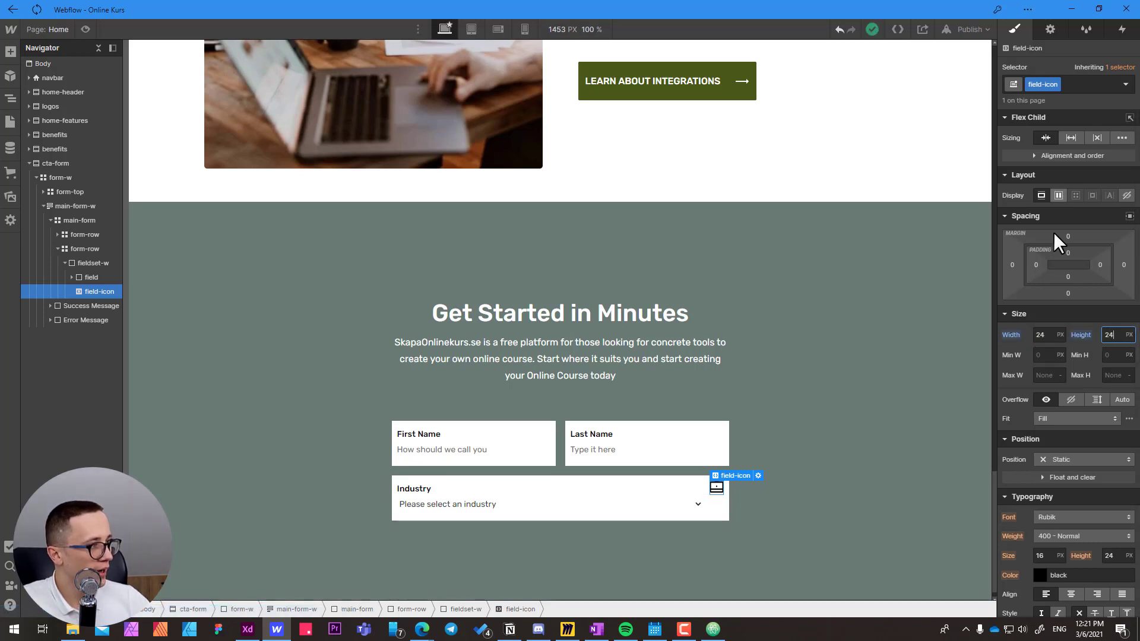
# Make the field-icon a flex container with its content centred by both alignment and justification.
pyautogui.click(1060, 195)
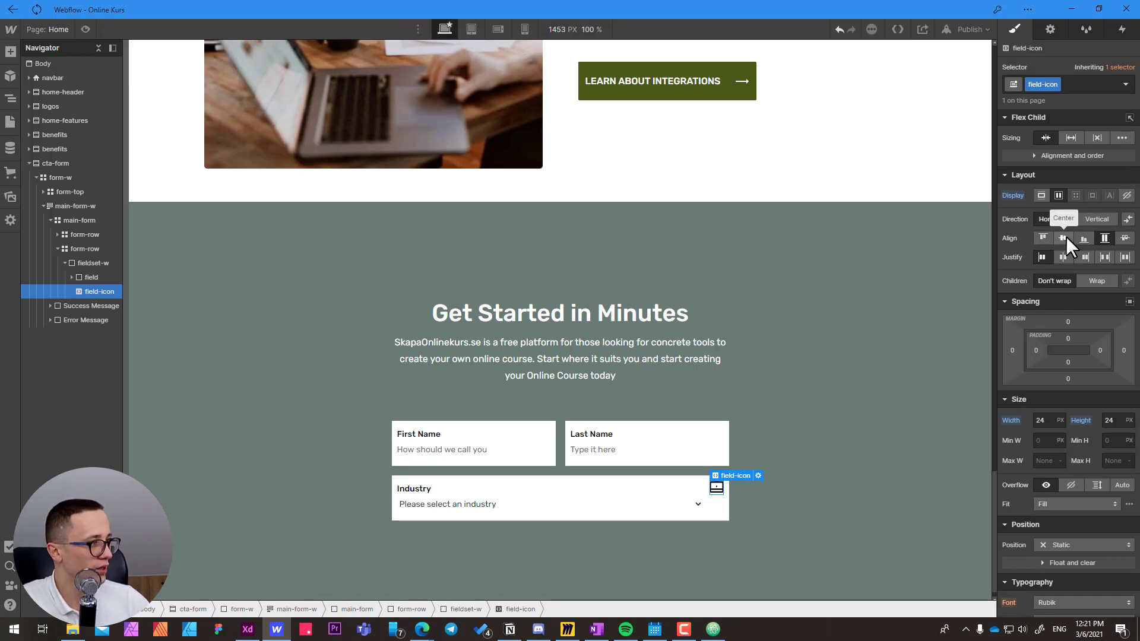
pyautogui.click(1065, 238)
pyautogui.click(1063, 257)
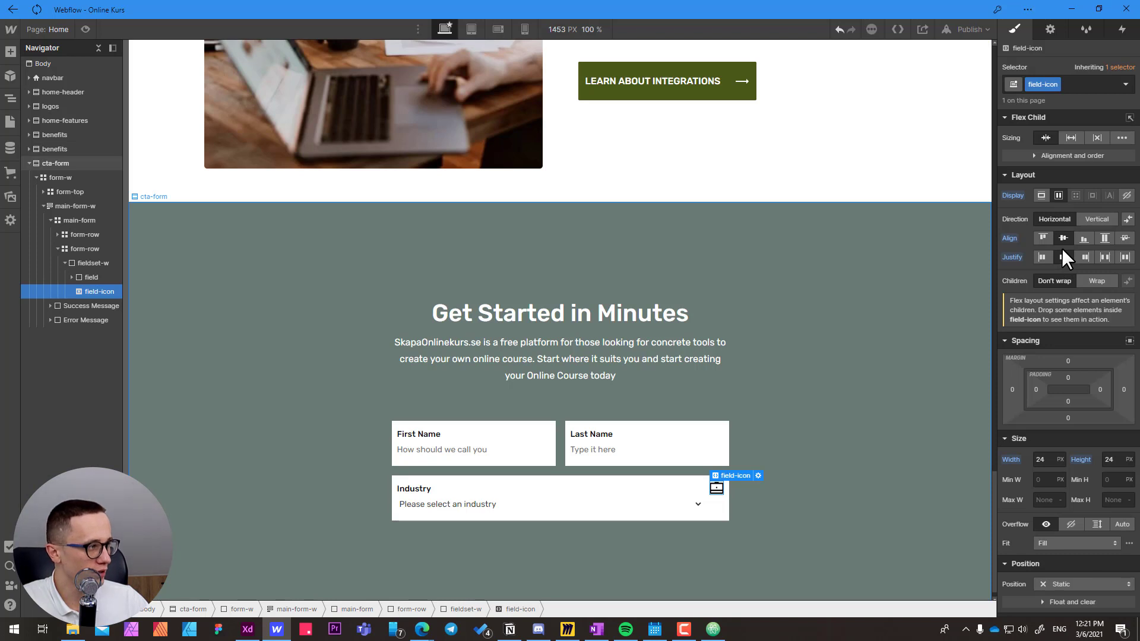
# Switch to Adobe XD and copy the hex fill colour of the briefcase icon in the Industry field.
pyautogui.scroll(-3, 1065, 415)
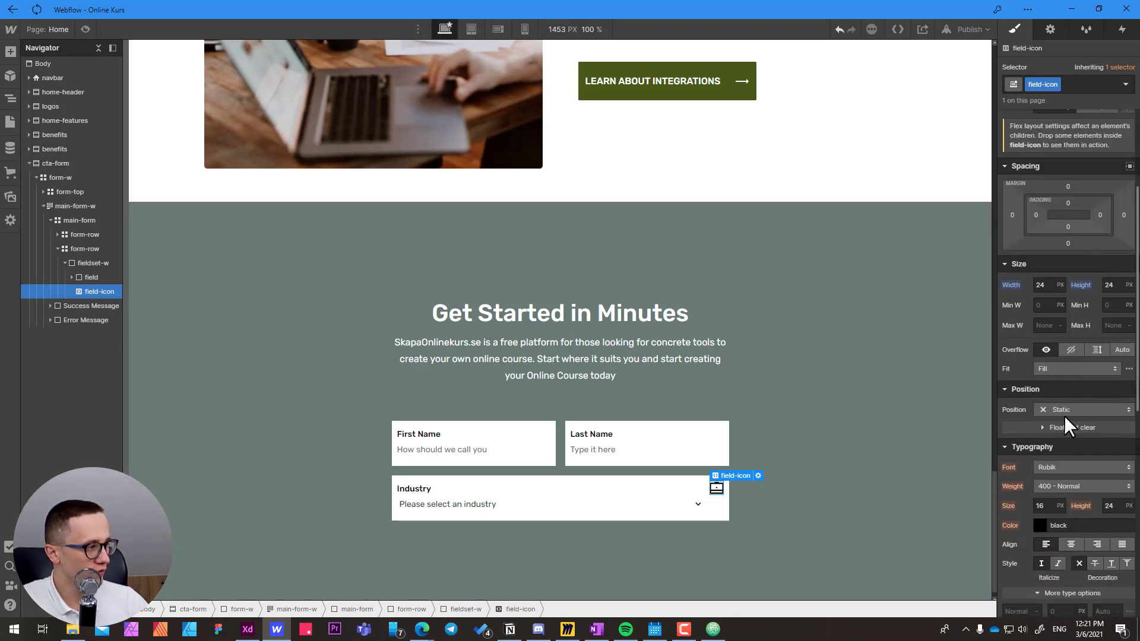
pyautogui.scroll(-3, 1064, 415)
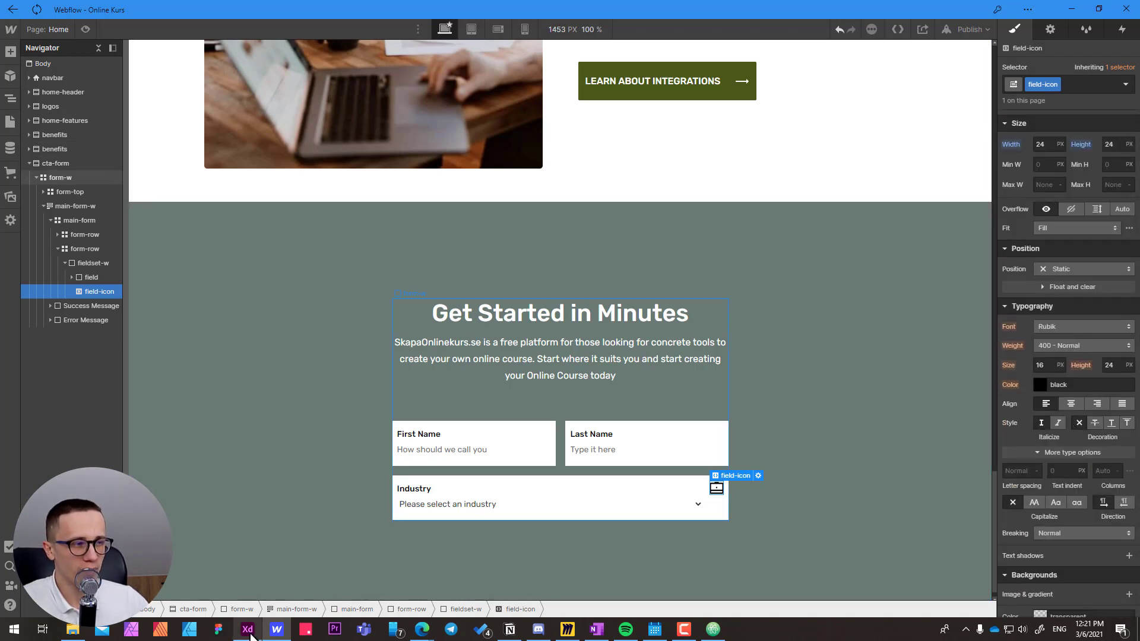
pyautogui.click(247, 629)
pyautogui.scroll(10, 541, 408)
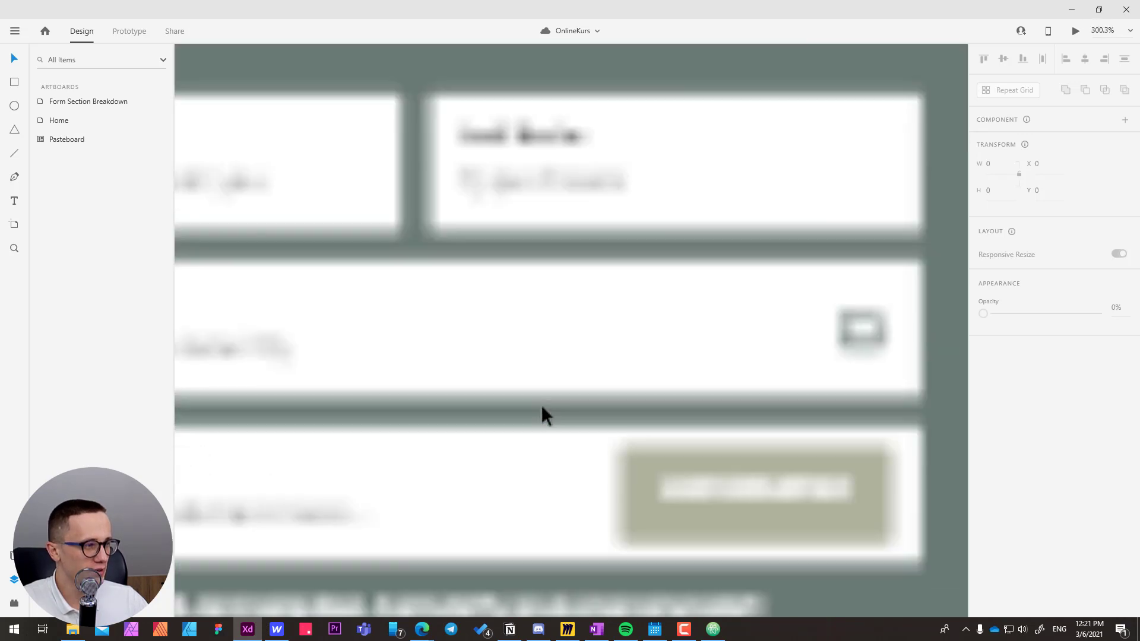
pyautogui.scroll(-5, 541, 404)
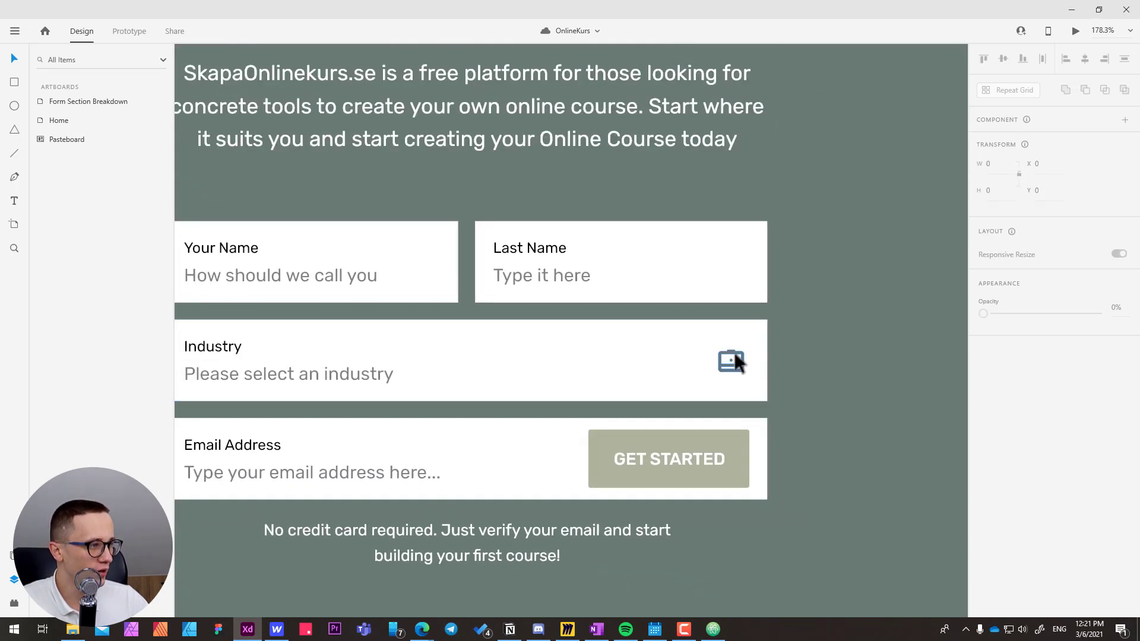
pyautogui.keyDown('ctrl'); pyautogui.click(733, 351); pyautogui.keyUp('ctrl')
pyautogui.click(1007, 428)
pyautogui.hotkey('ctrl', 'c')
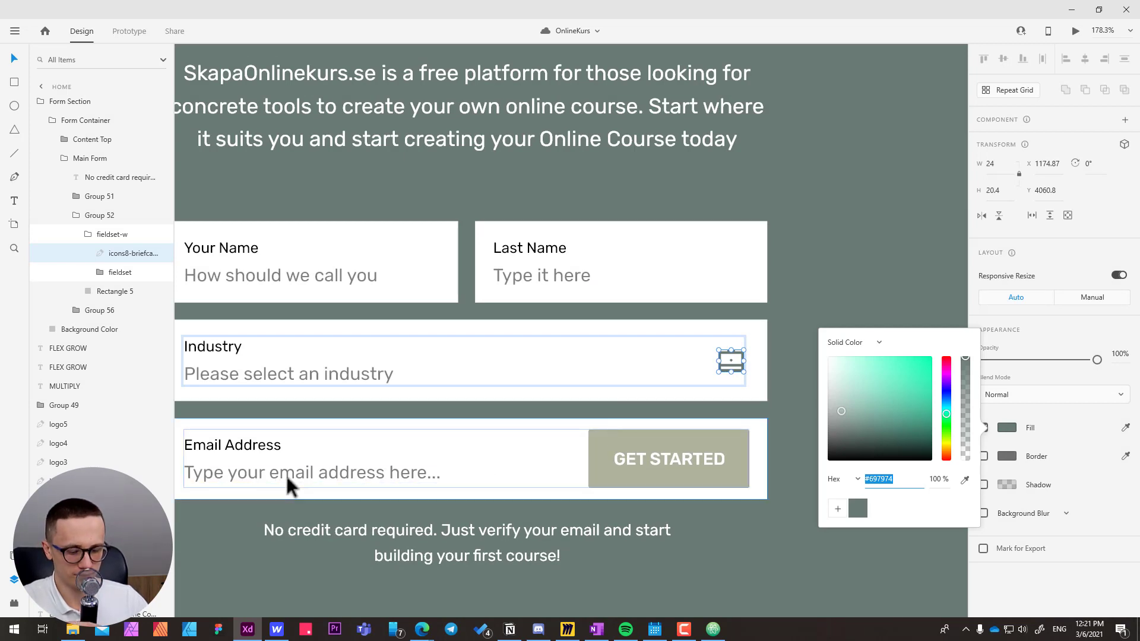
# Switch back to Webflow and set the field-icon's text colour to #697974.
pyautogui.hotkey('alt', 'Tab')
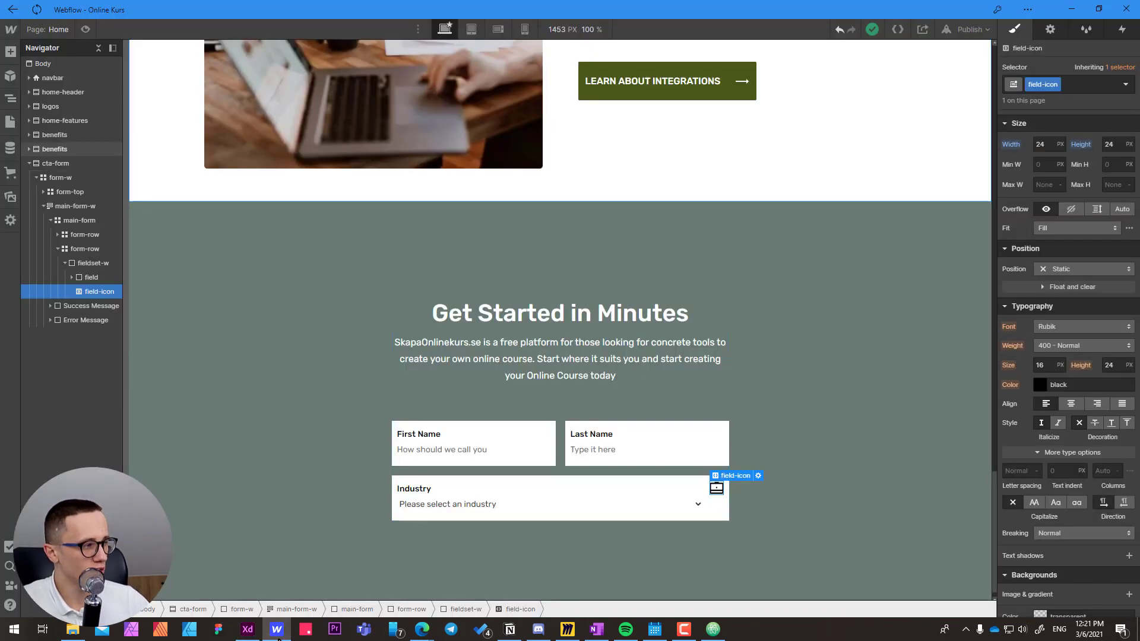
pyautogui.click(1085, 386)
pyautogui.hotkey('ctrl', 'v')
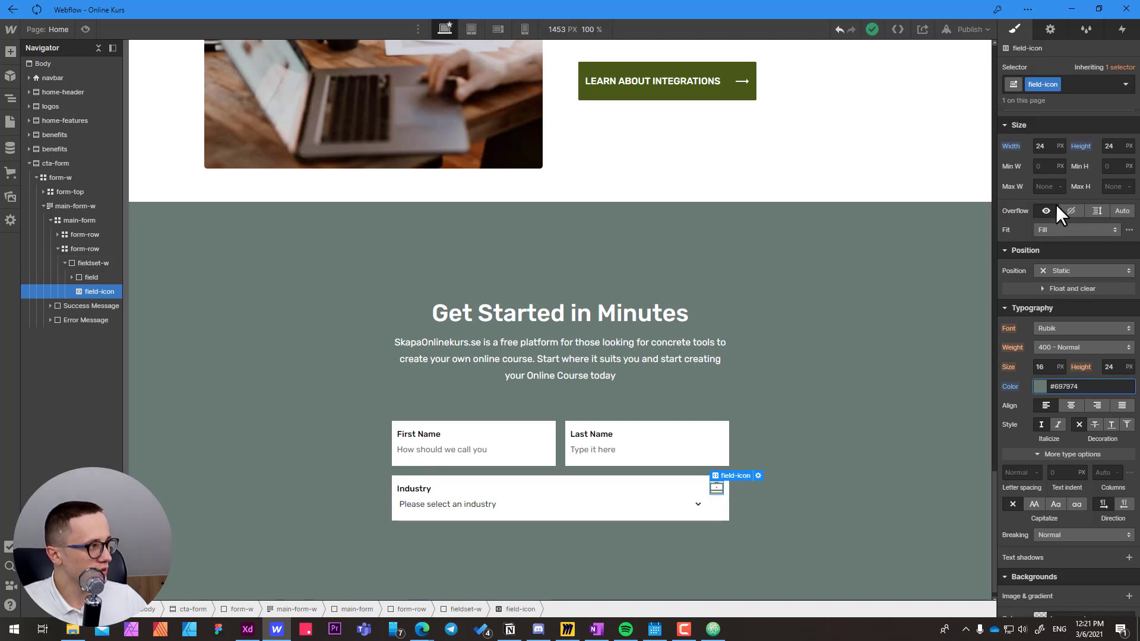
# Centre the flex children of the Industry fieldset-w vertically.
pyautogui.scroll(5, 1056, 204)
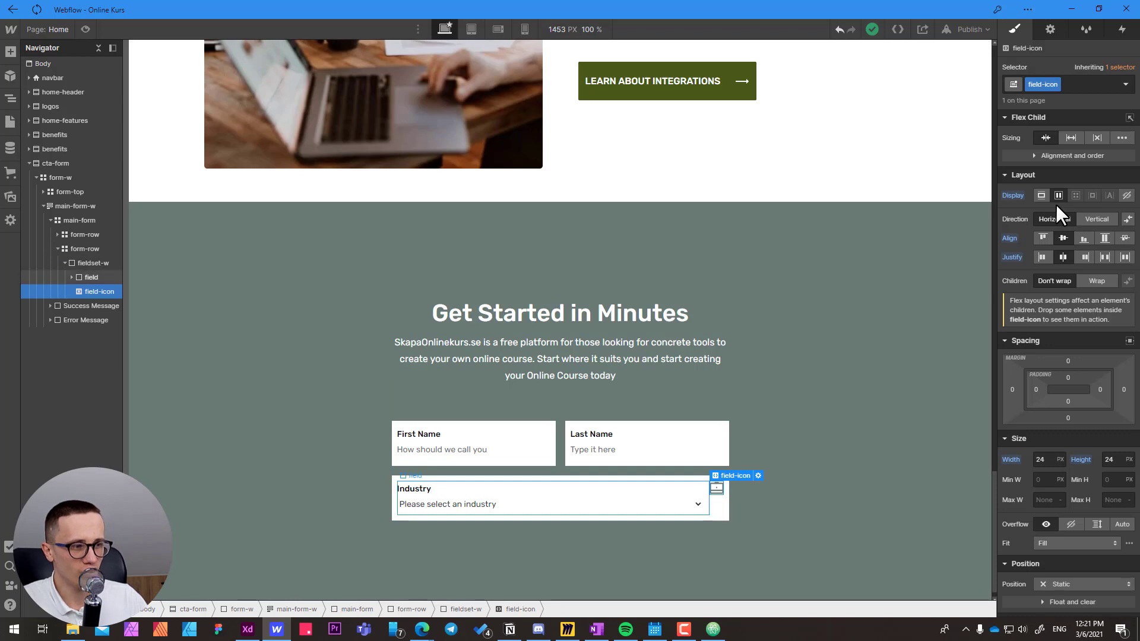
pyautogui.click(92, 263)
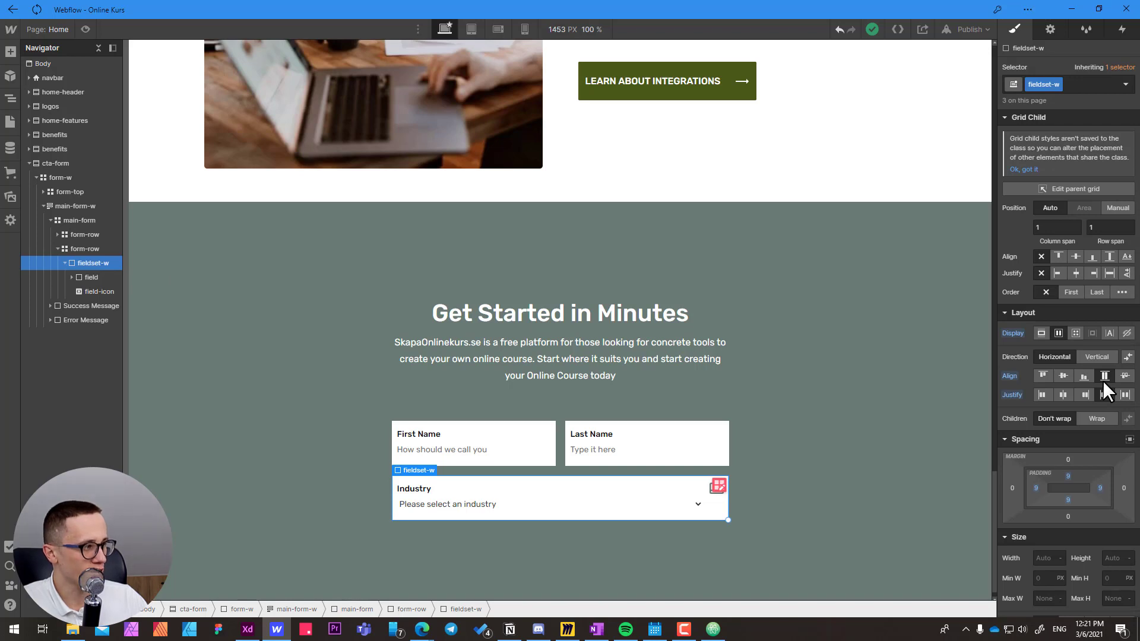
pyautogui.click(1063, 375)
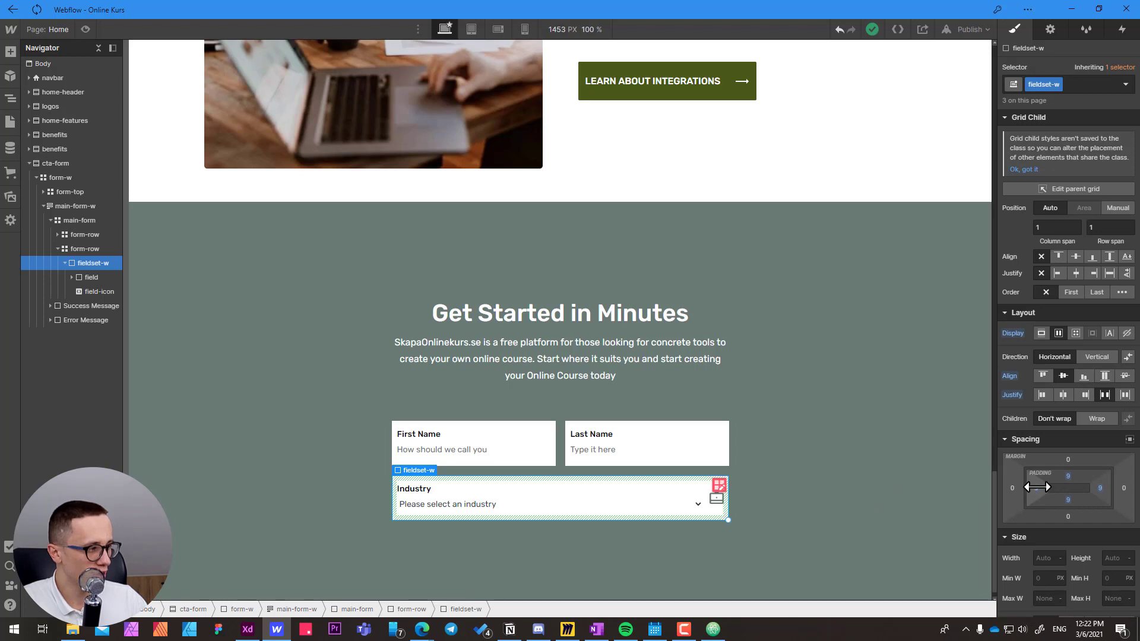
# Set the fieldset-w padding to 10 px at the top and left, 13 px at the right and 4 px at the bottom.
pyautogui.moveTo(1037, 487); pyautogui.dragTo(1069, 499)
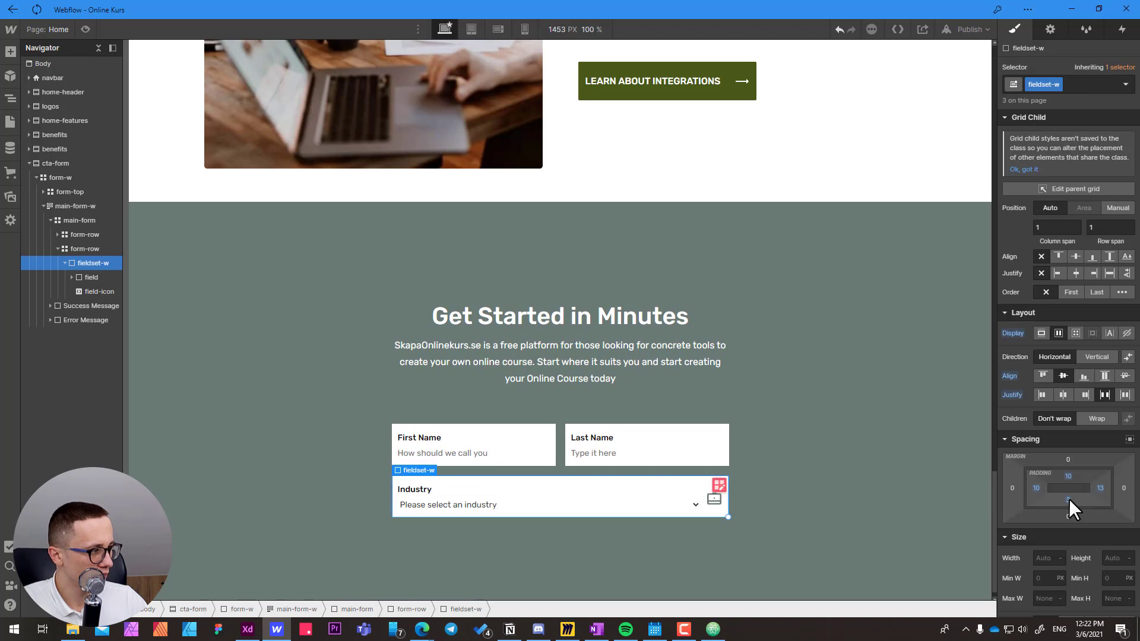
pyautogui.click(1069, 501)
pyautogui.write('2')
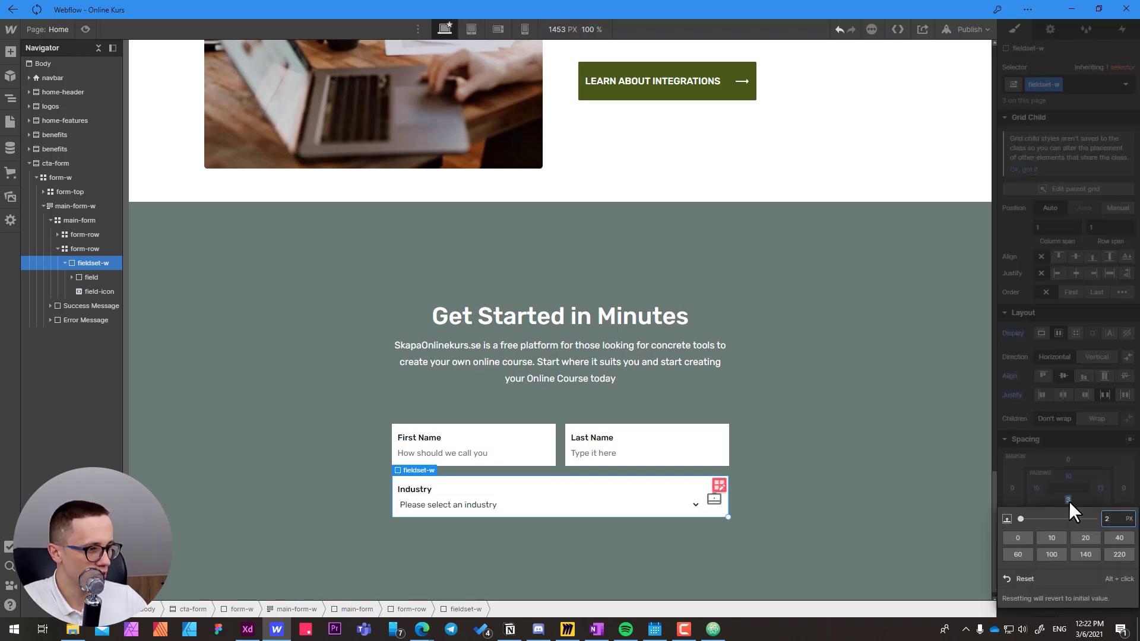
pyautogui.press('Return')
pyautogui.click(1071, 501)
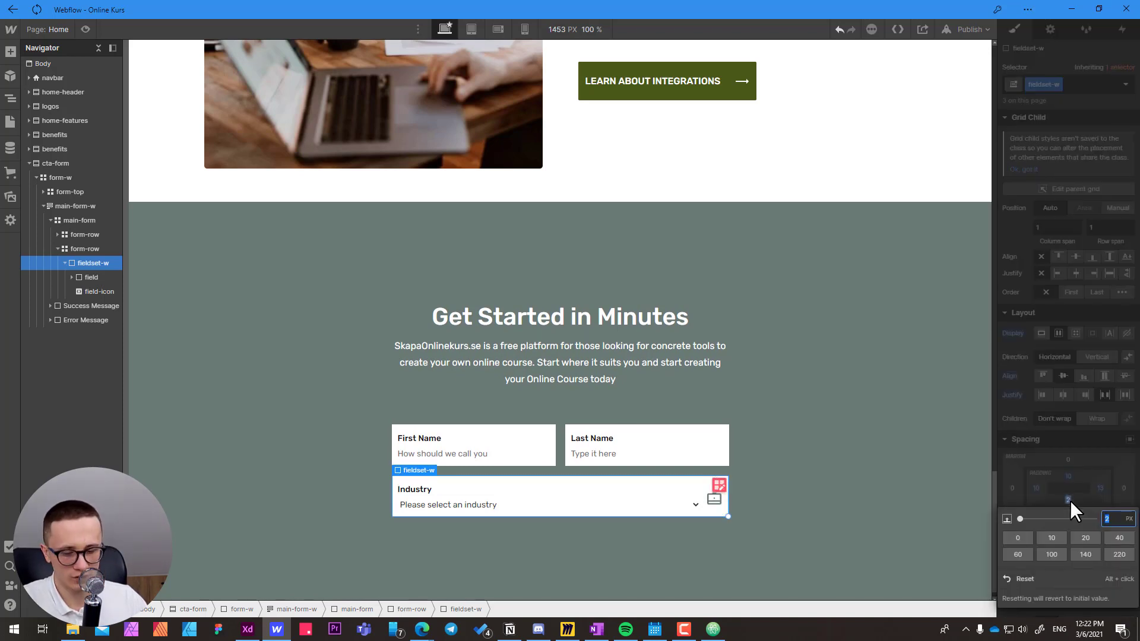
pyautogui.write('4')
pyautogui.press('Return')
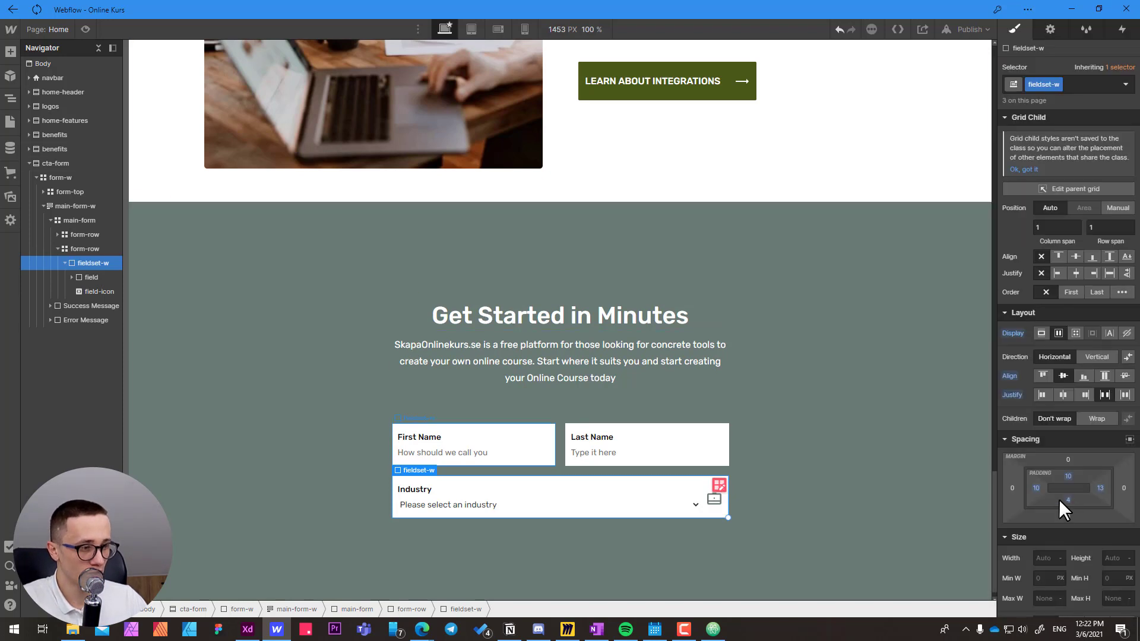
# Check the name and Industry fields, then switch to Adobe XD and examine the Email Address row of the form.
pyautogui.click(507, 449)
pyautogui.click(629, 449)
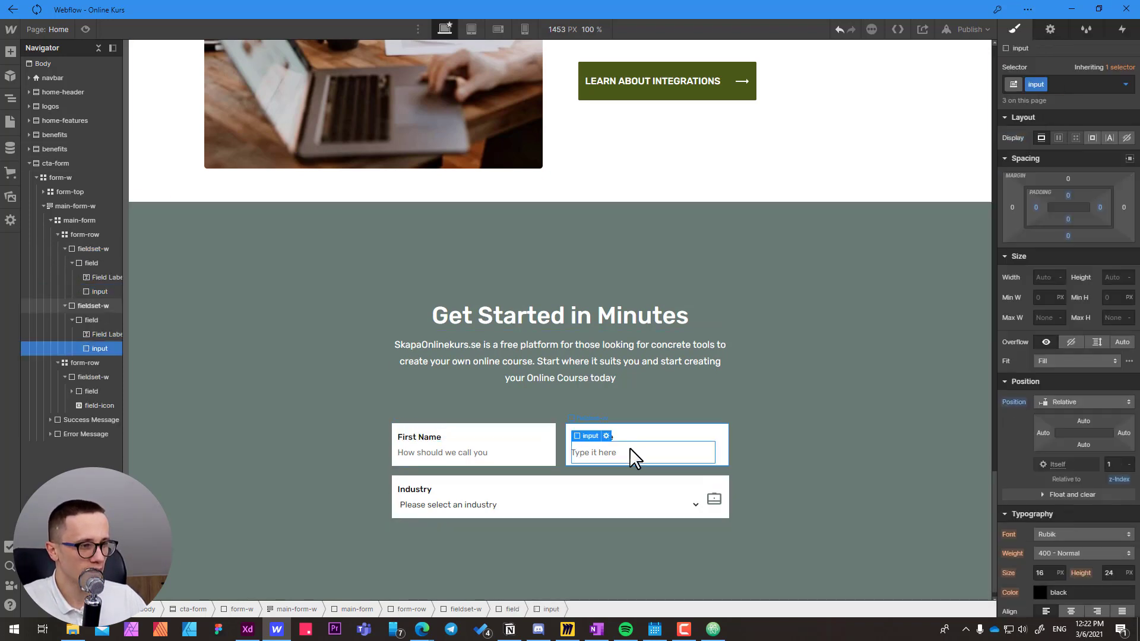
pyautogui.click(602, 502)
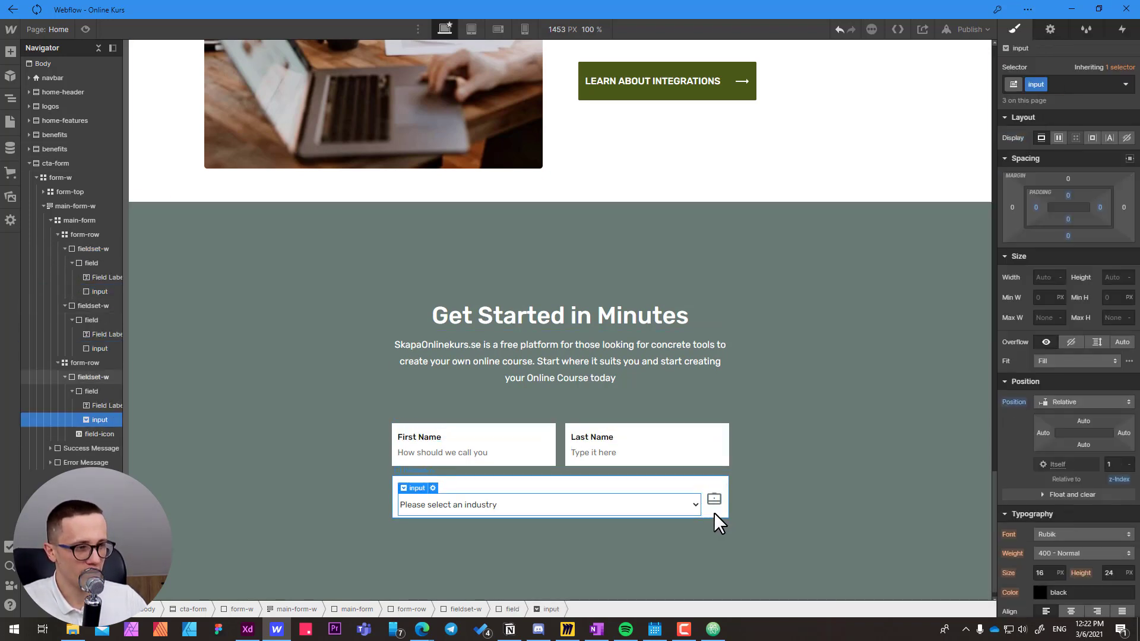
pyautogui.click(714, 512)
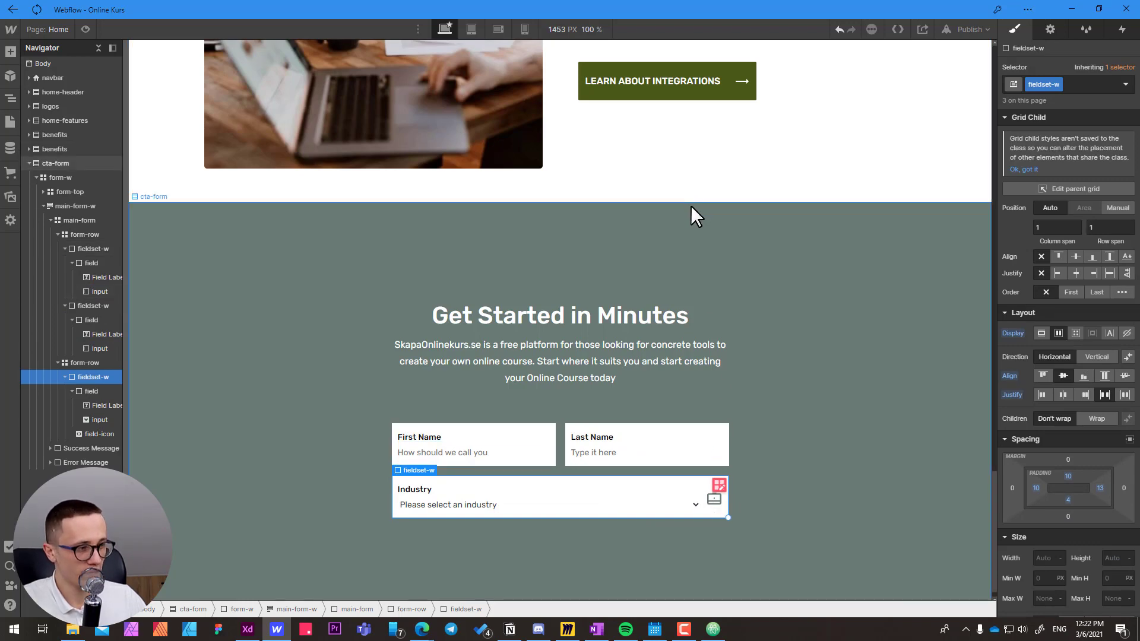
pyautogui.hotkey('alt', 'Tab')
pyautogui.click(488, 453)
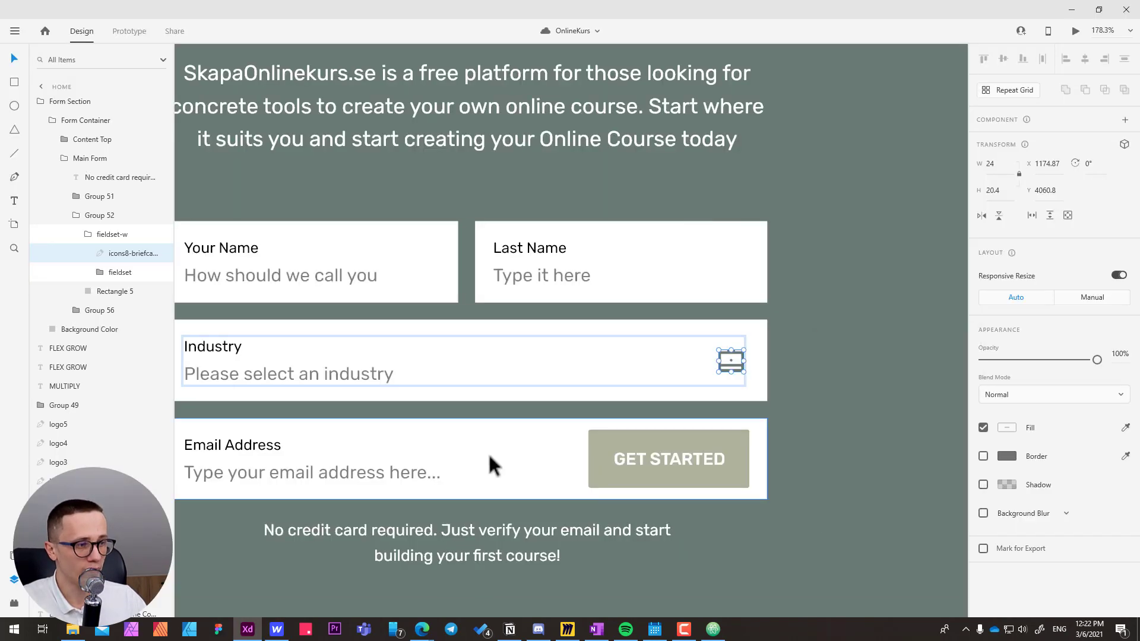
pyautogui.moveTo(380, 378); pyautogui.dragTo(600, 354)
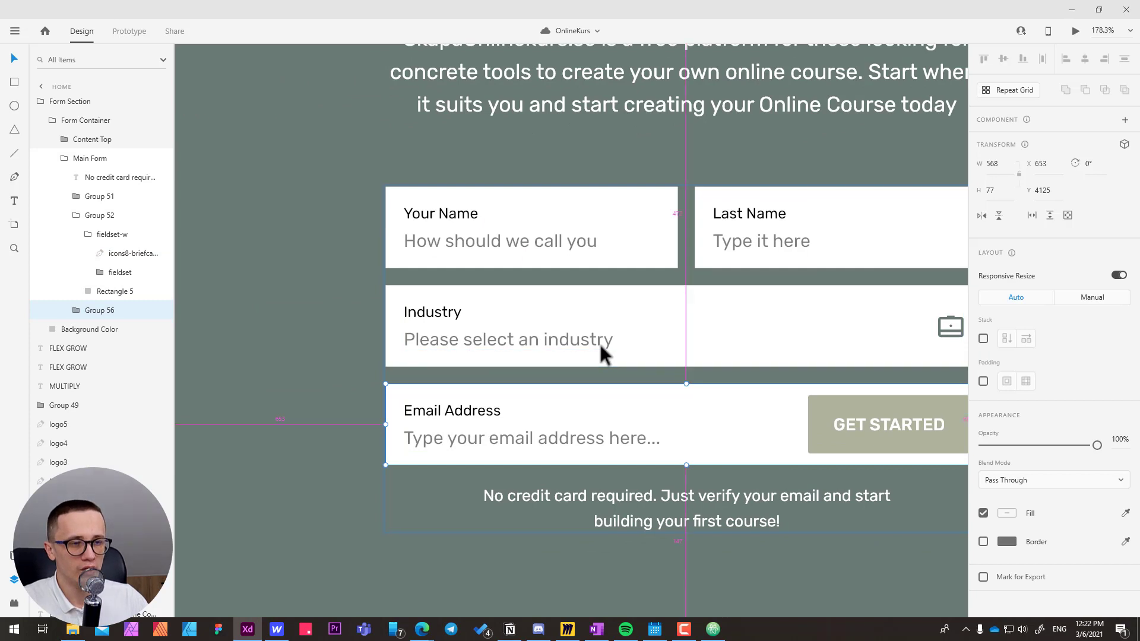
# Switch back to Webflow, copy the form-row with the two name fields and paste it into main-form.
pyautogui.hotkey('alt', 'Tab')
pyautogui.click(88, 363)
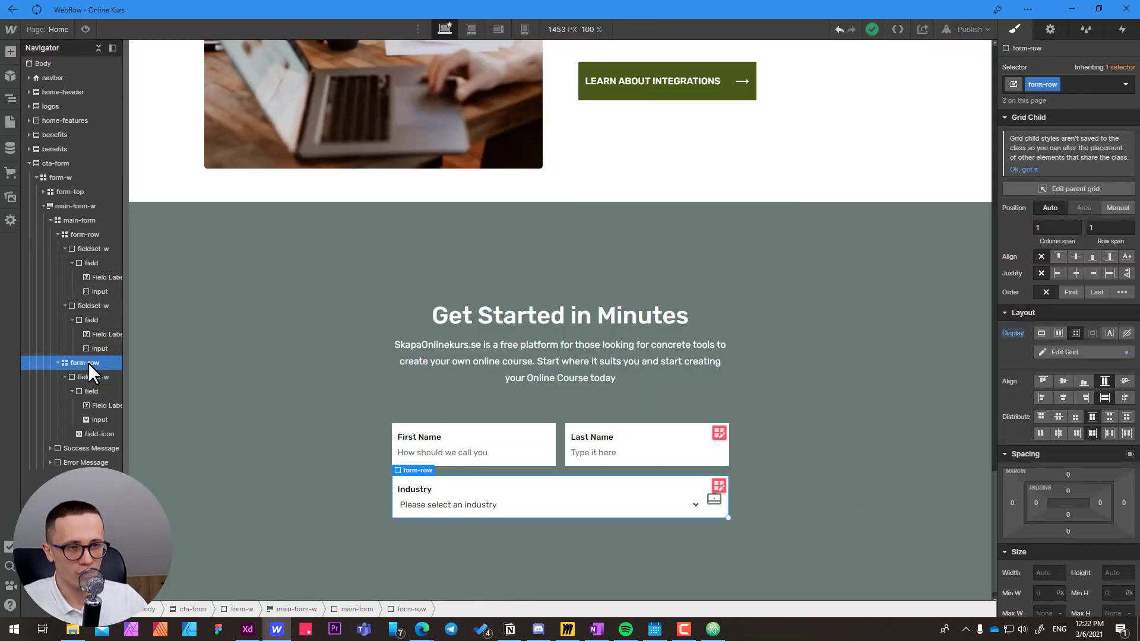
pyautogui.click(58, 362)
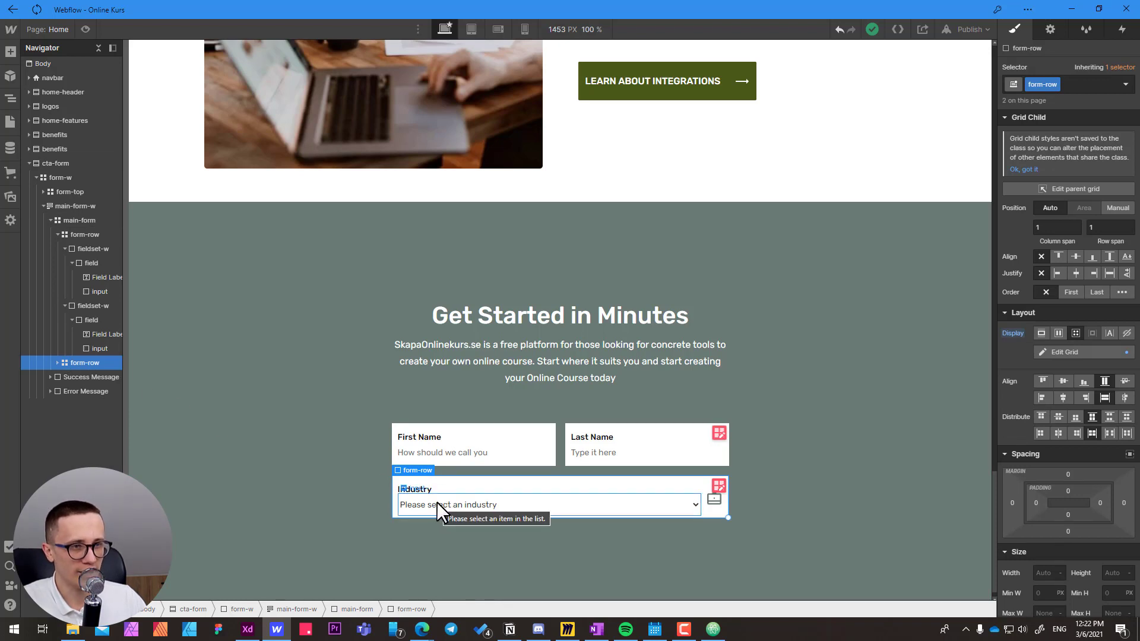
pyautogui.click(84, 234)
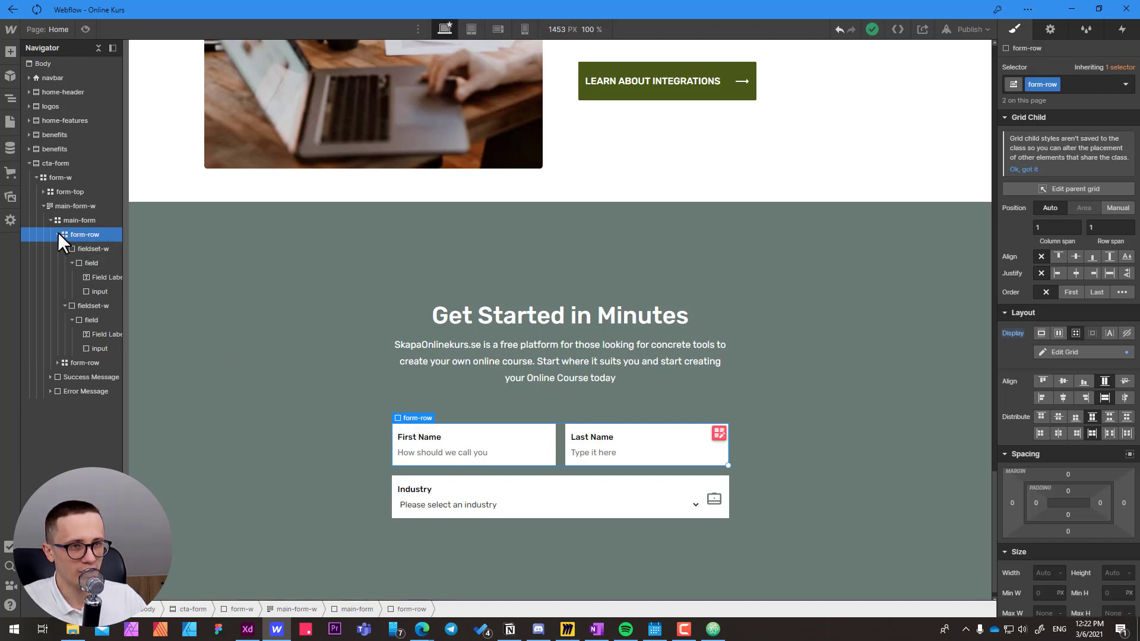
pyautogui.click(59, 234)
pyautogui.click(73, 219)
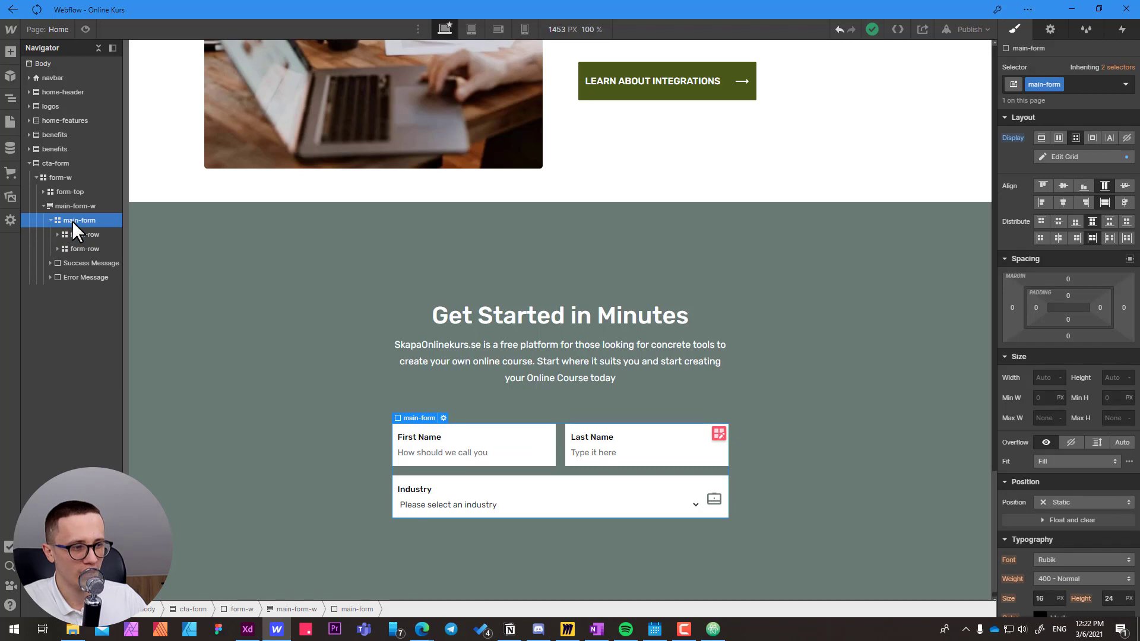
pyautogui.hotkey('ctrl', 'v')
# Delete the Last Name fieldset-w from the third form-row and check the Email Address label in the Adobe XD design.
pyautogui.scroll(-1, 486, 436)
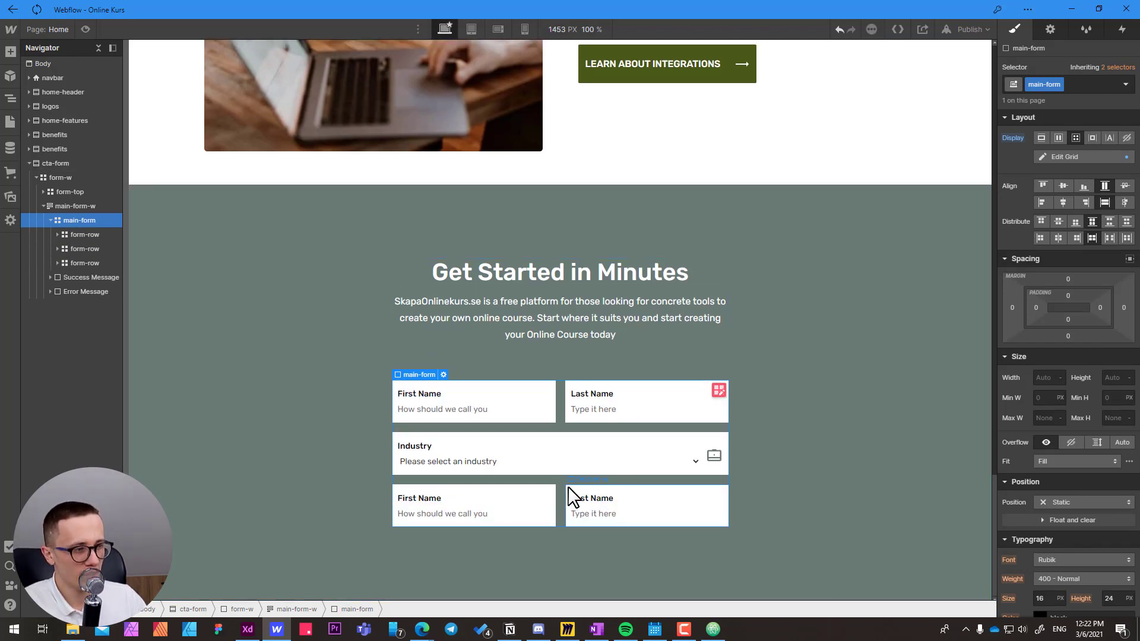
pyautogui.click(571, 505)
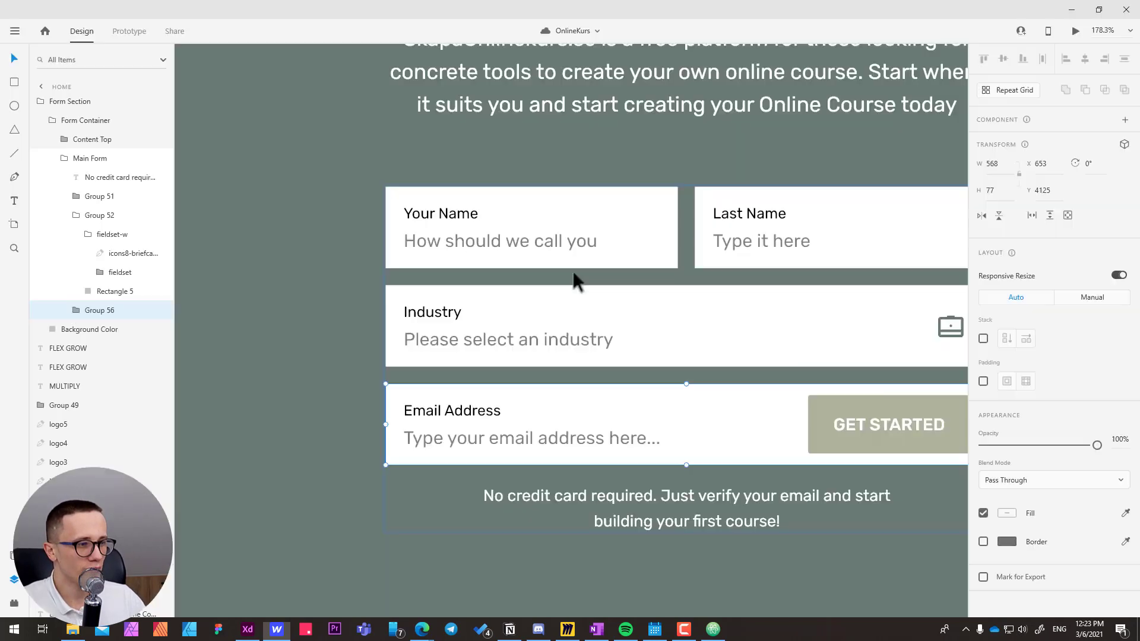
pyautogui.hotkey('alt', 'Tab')
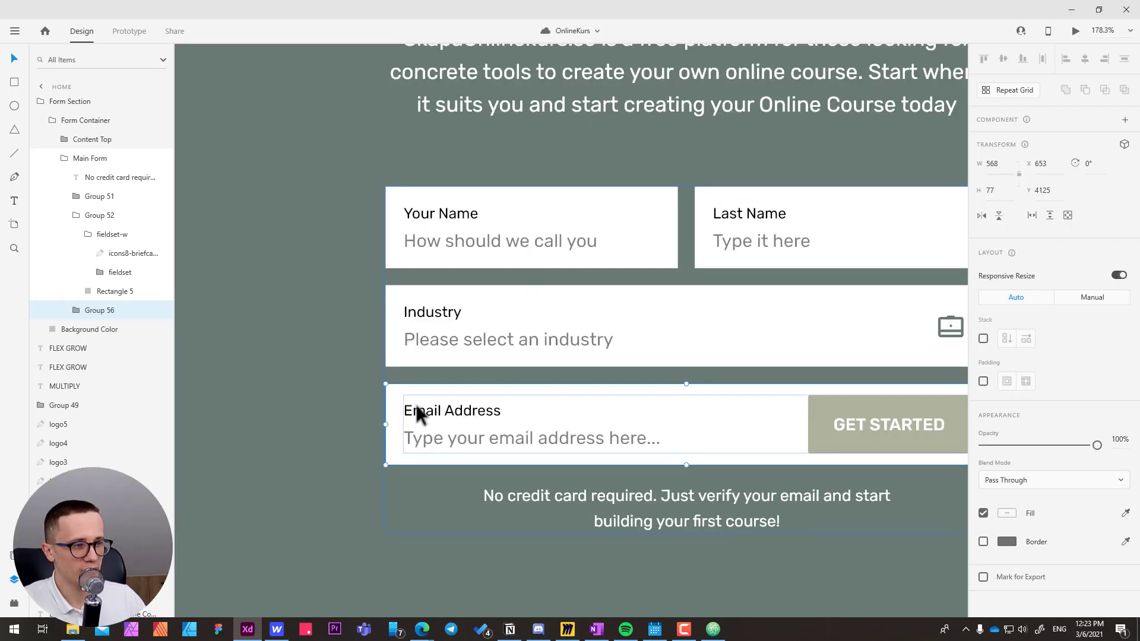
pyautogui.hotkey('alt', 'Tab')
# Change the field label in the third form-row to "Email Address".
pyautogui.doubleClick(421, 498)
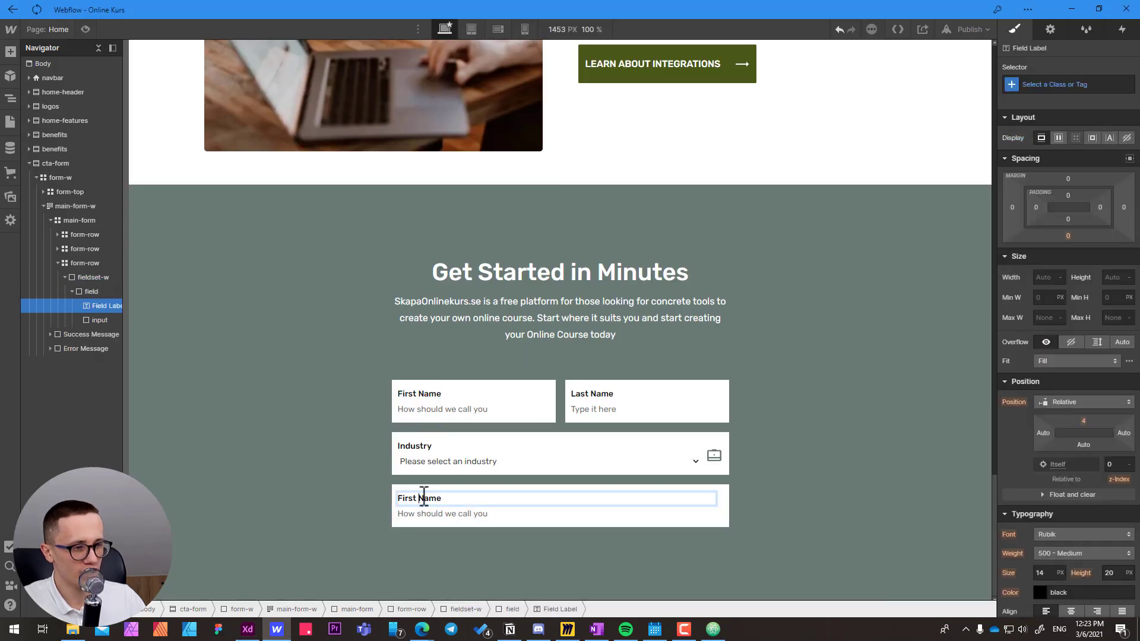
pyautogui.hotkey('ctrl', 'a')
pyautogui.write('E')
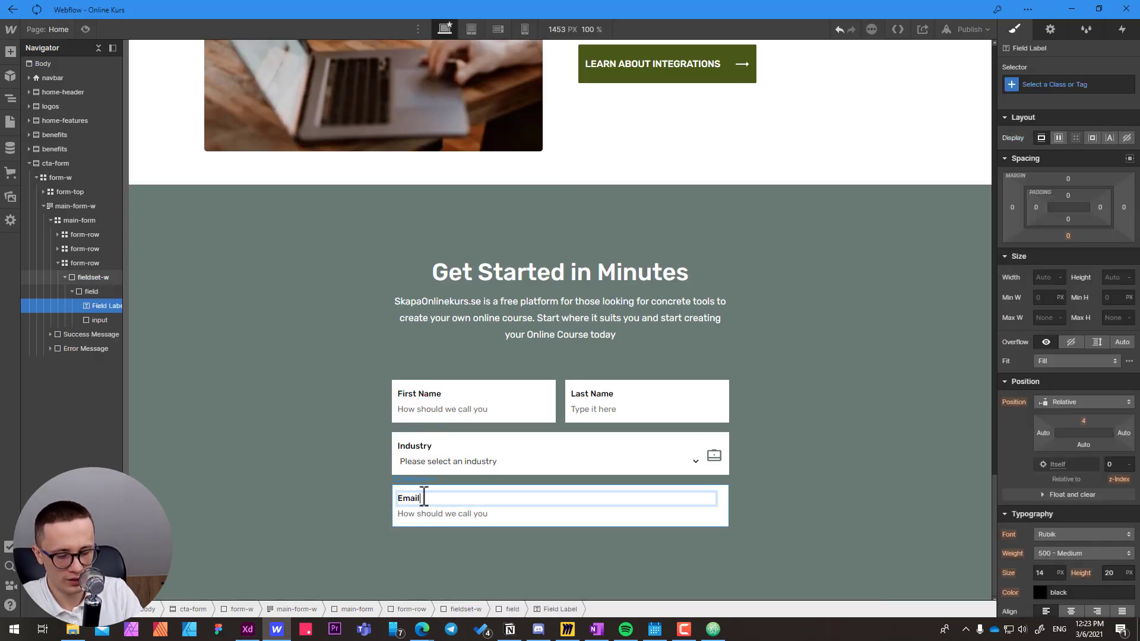
# Set the name of the input in the third form-row to "Email Address".
pyautogui.click(461, 518)
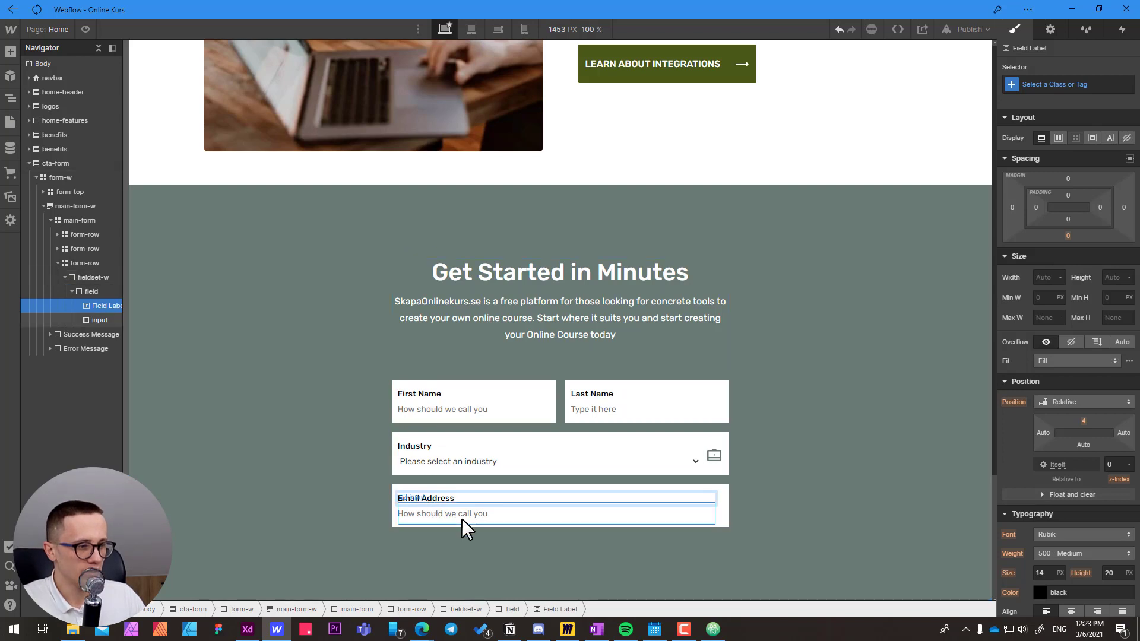
pyautogui.doubleClick(431, 509)
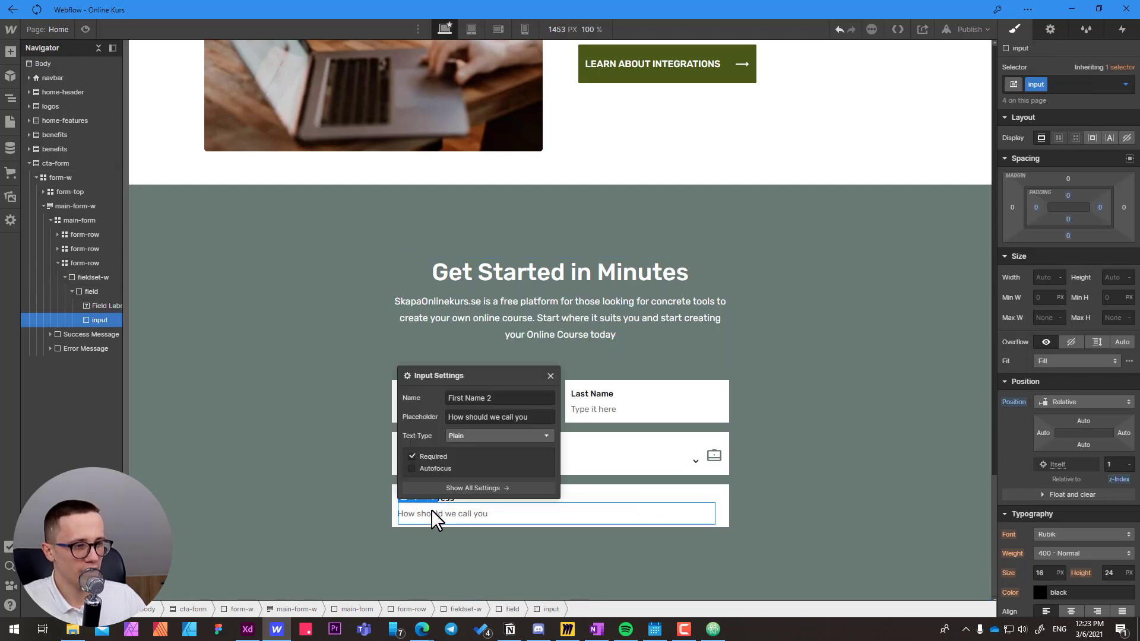
pyautogui.click(508, 398)
pyautogui.write('Email ')
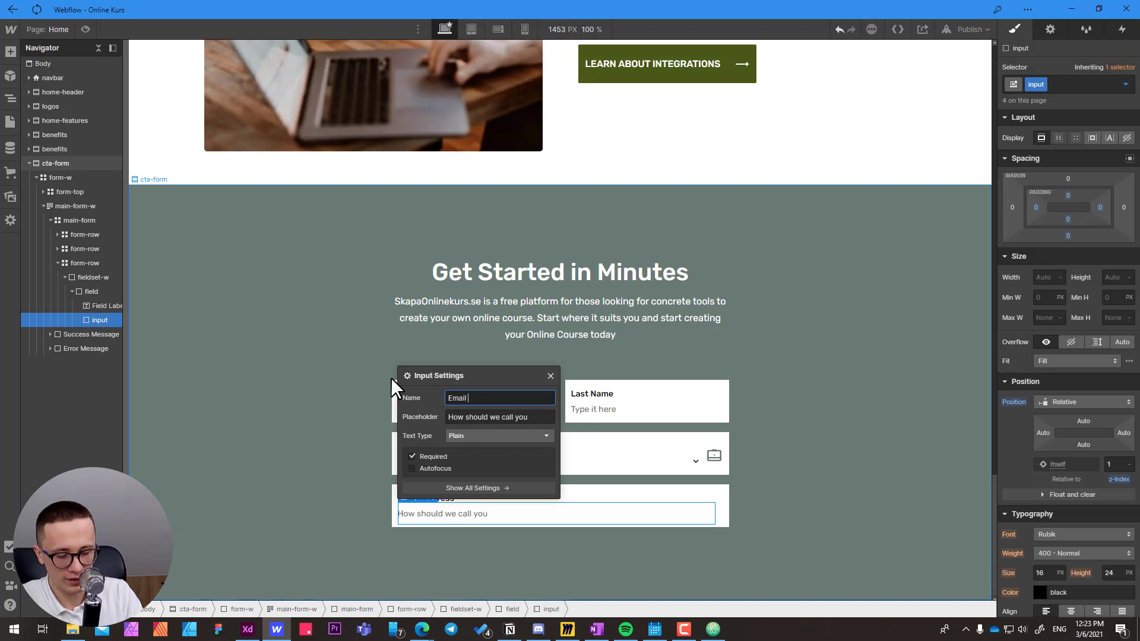
pyautogui.write('Address')
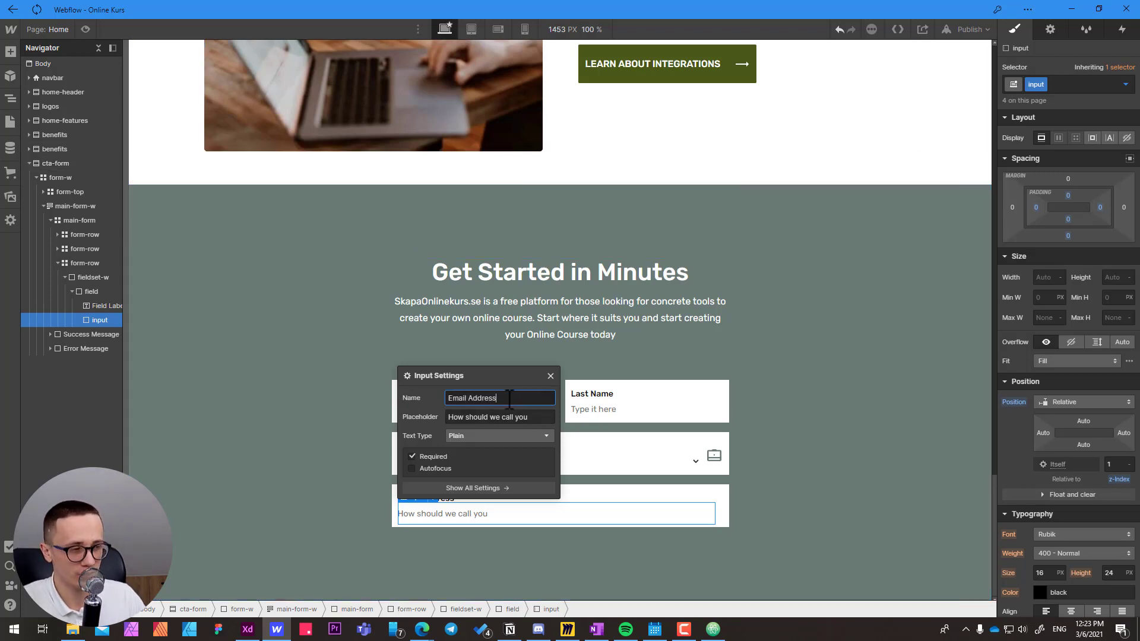
# Replace the email input's placeholder with "Type your email address here..." copied from Adobe XD, and set its text type to Email.
pyautogui.moveTo(534, 418); pyautogui.dragTo(461, 414)
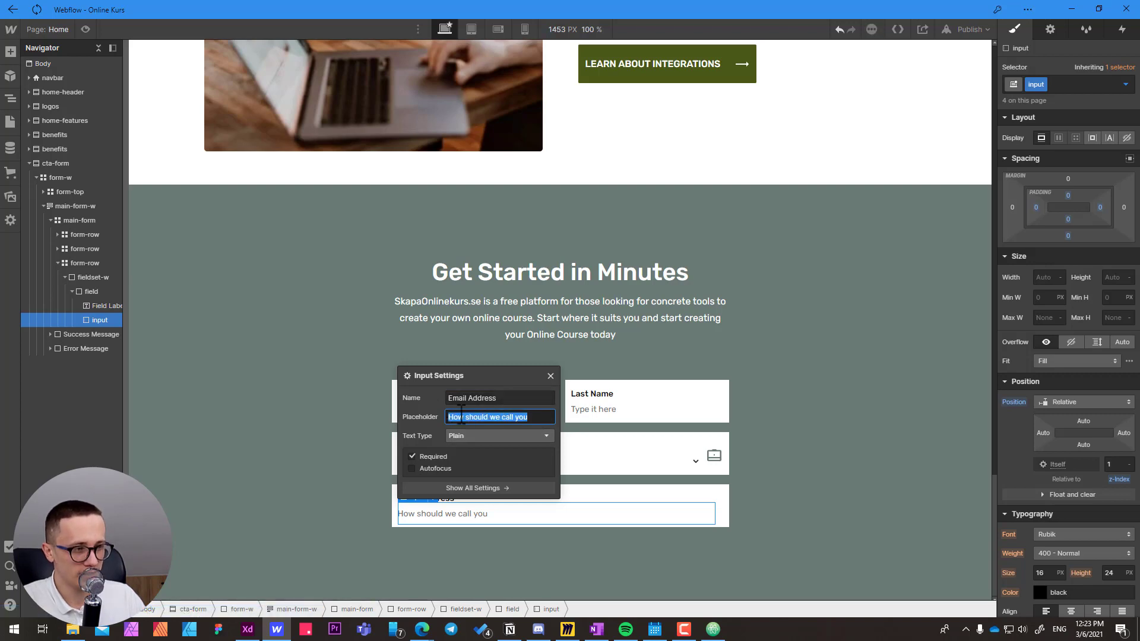
pyautogui.hotkey('alt', 'Tab')
pyautogui.keyDown('ctrl'); pyautogui.click(458, 437); pyautogui.keyUp('ctrl')
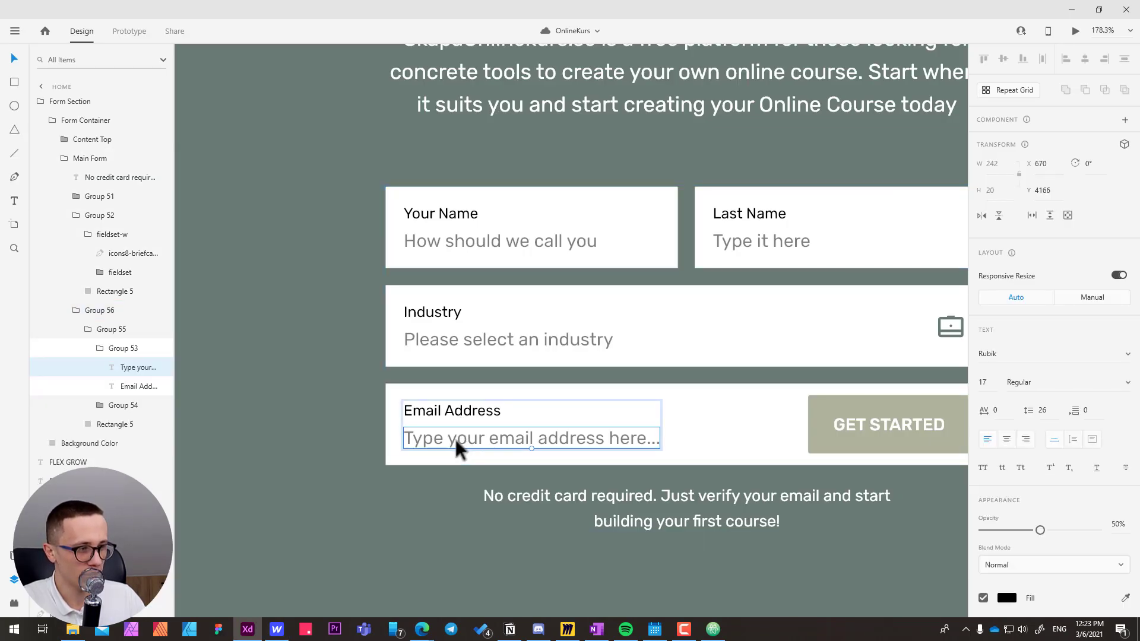
pyautogui.doubleClick(454, 442)
pyautogui.hotkey('ctrl', 'c')
pyautogui.hotkey('alt', 'Tab')
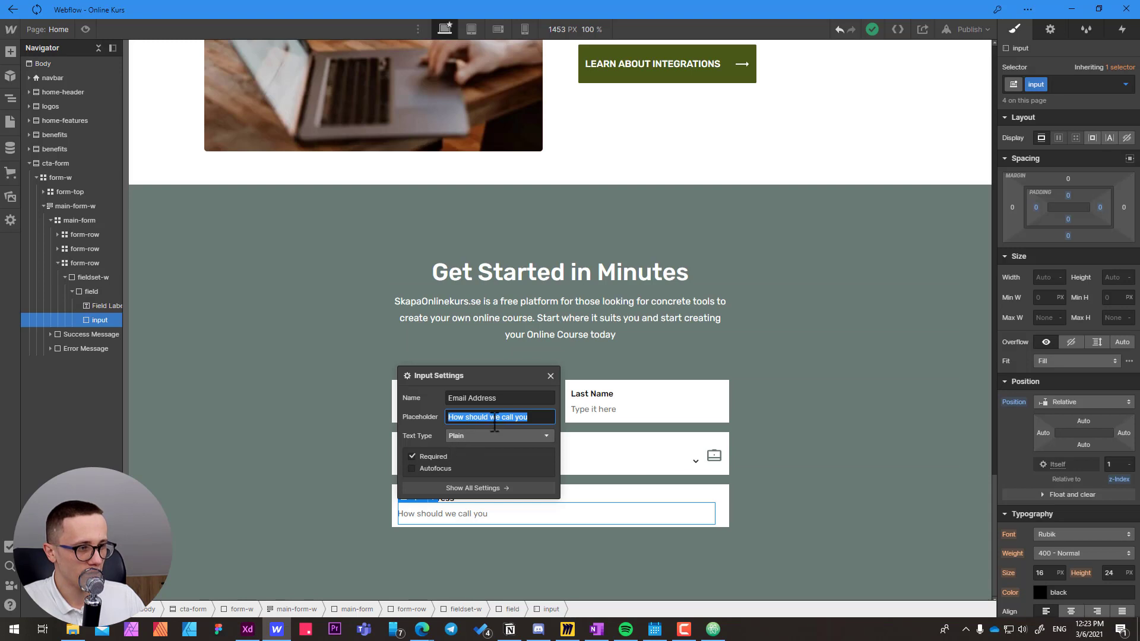
pyautogui.hotkey('ctrl', 'v')
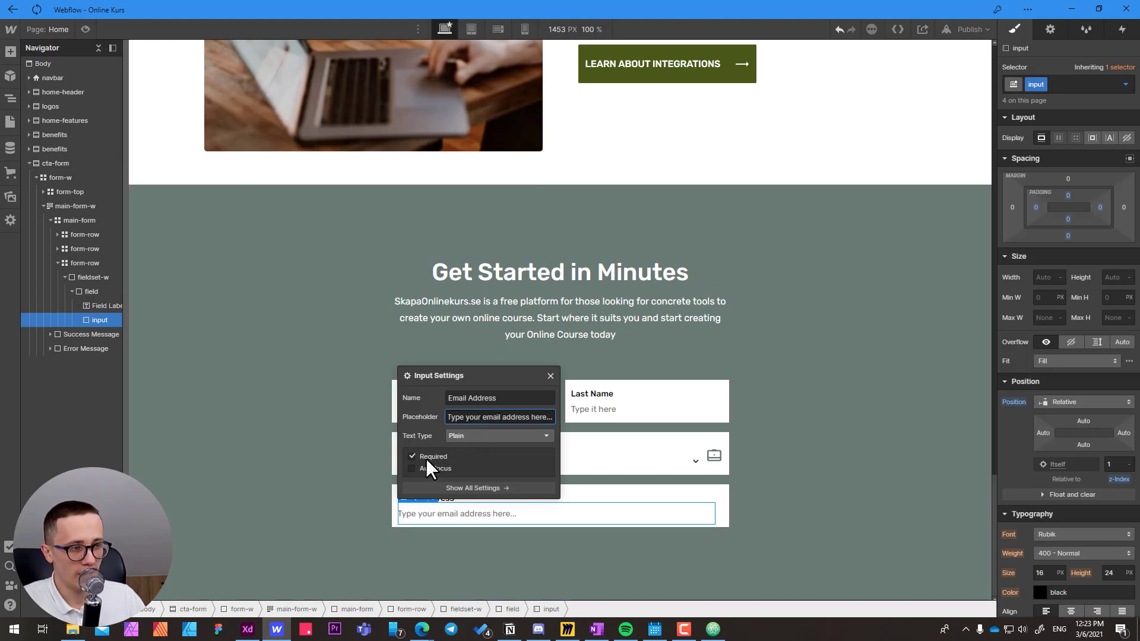
pyautogui.click(461, 436)
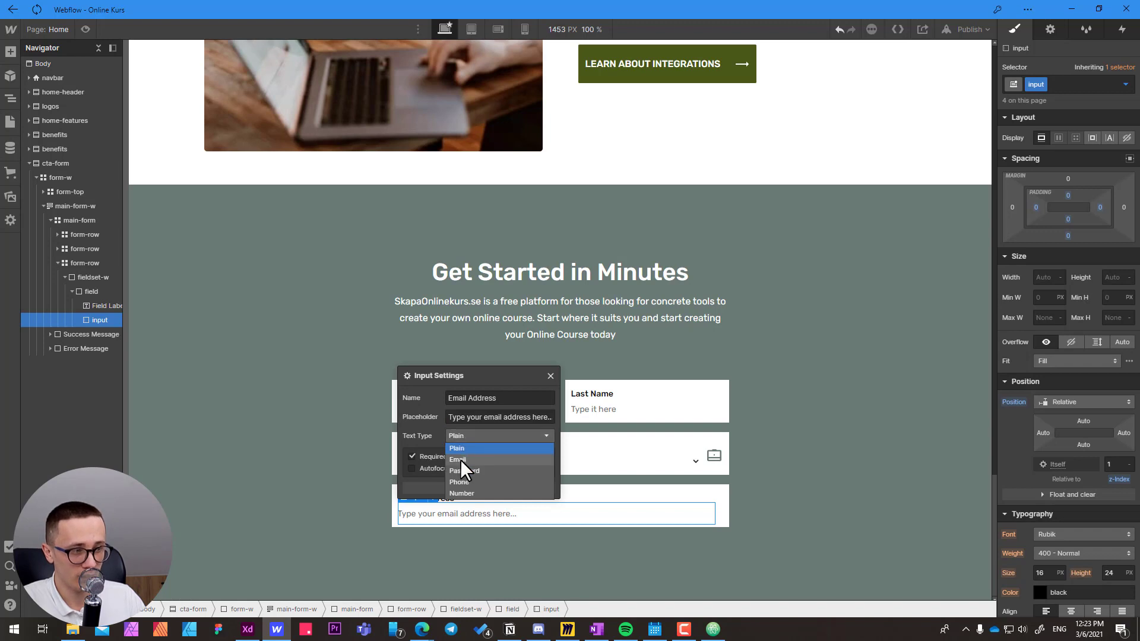
pyautogui.click(461, 459)
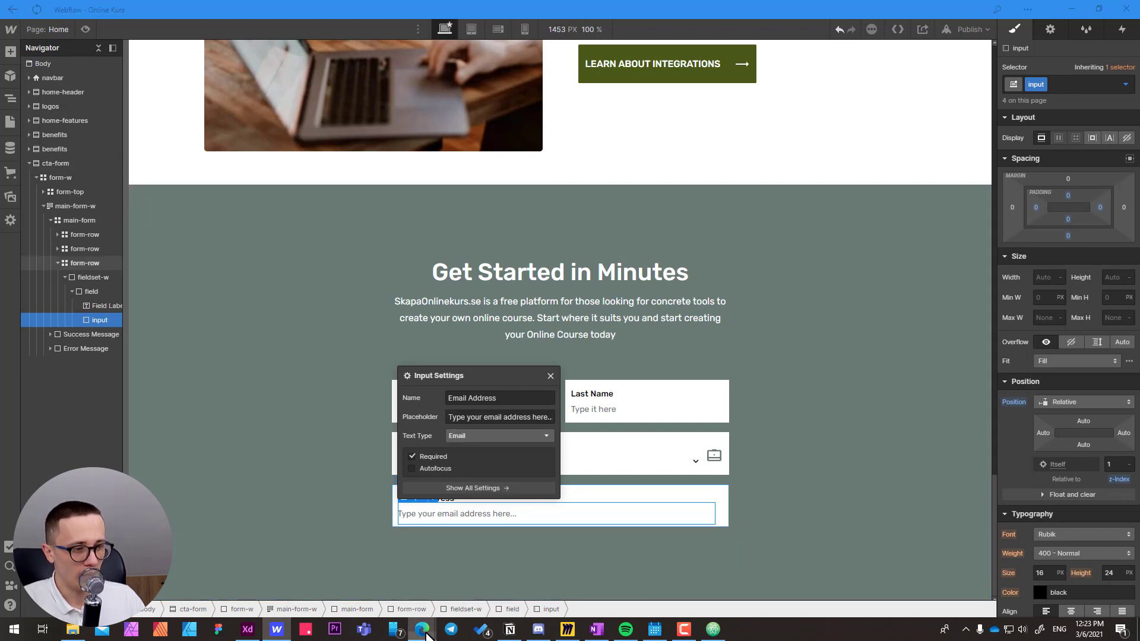
# Examine the keyboard examples for the input types in Adobe XD, then return to Webflow and close the email input's settings.
pyautogui.moveTo(422, 630)
pyautogui.click(471, 579)
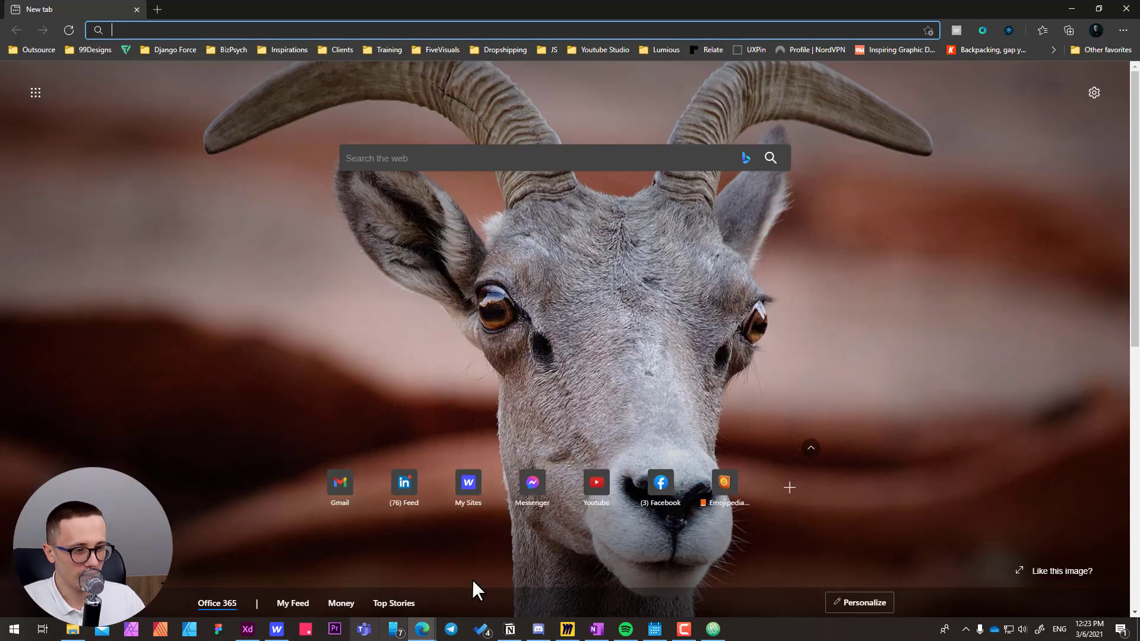
pyautogui.click(248, 630)
pyautogui.click(736, 544)
pyautogui.moveTo(911, 356); pyautogui.dragTo(419, 338)
pyautogui.moveTo(806, 322); pyautogui.dragTo(377, 309)
pyautogui.moveTo(654, 311); pyautogui.dragTo(650, 287)
pyautogui.scroll(-5, 817, 256)
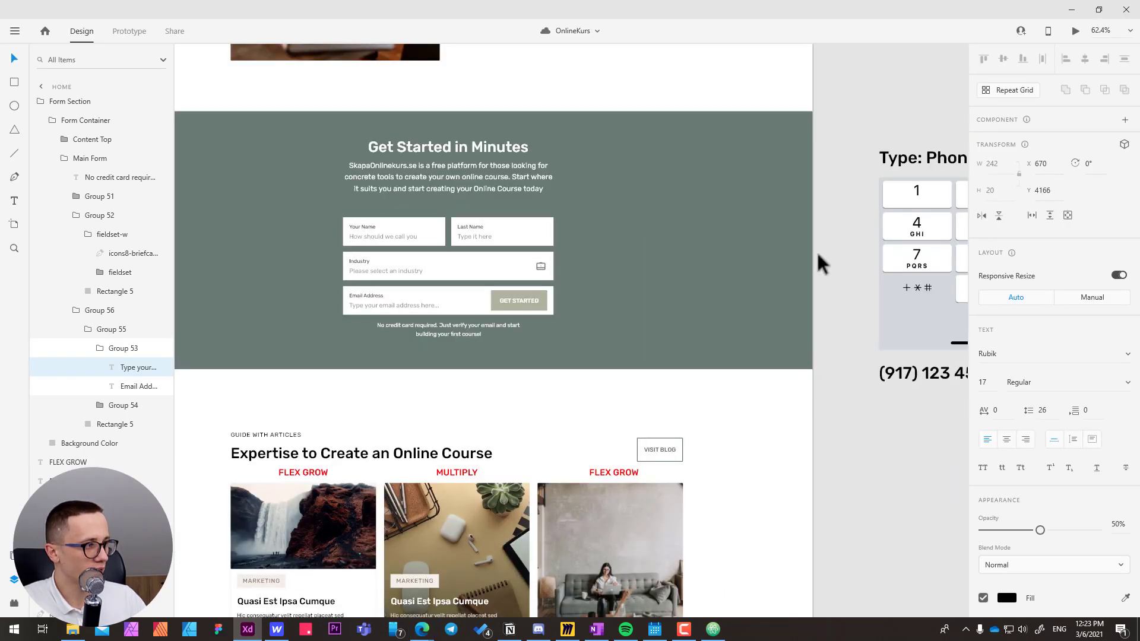
pyautogui.moveTo(820, 288); pyautogui.dragTo(367, 299)
pyautogui.moveTo(859, 273); pyautogui.dragTo(380, 292)
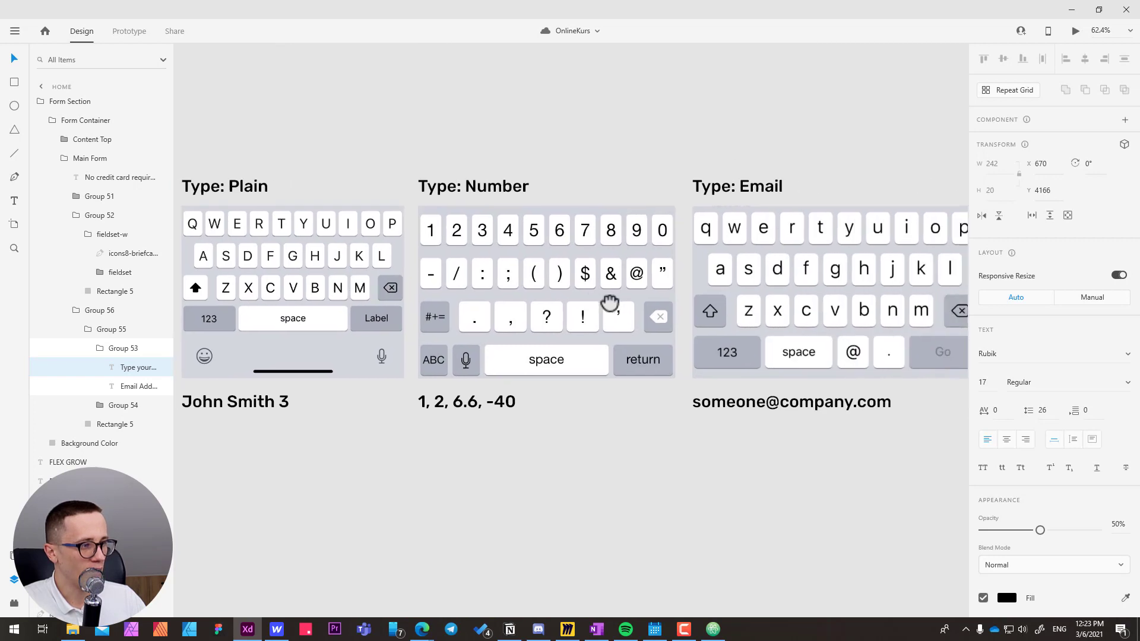
pyautogui.moveTo(611, 303); pyautogui.dragTo(400, 304)
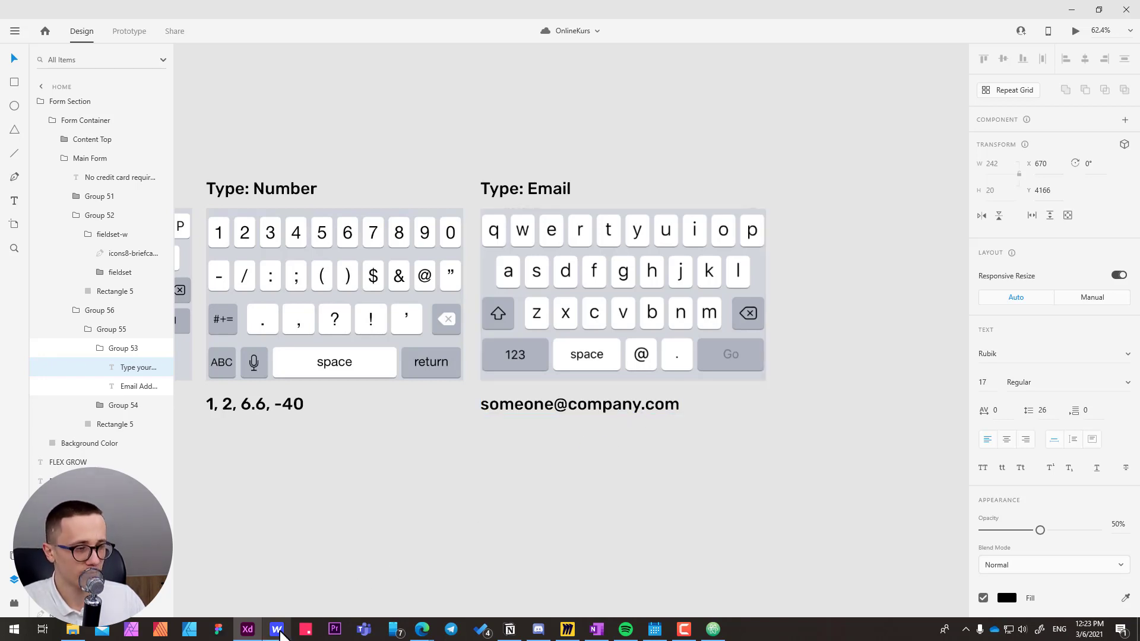
pyautogui.click(279, 632)
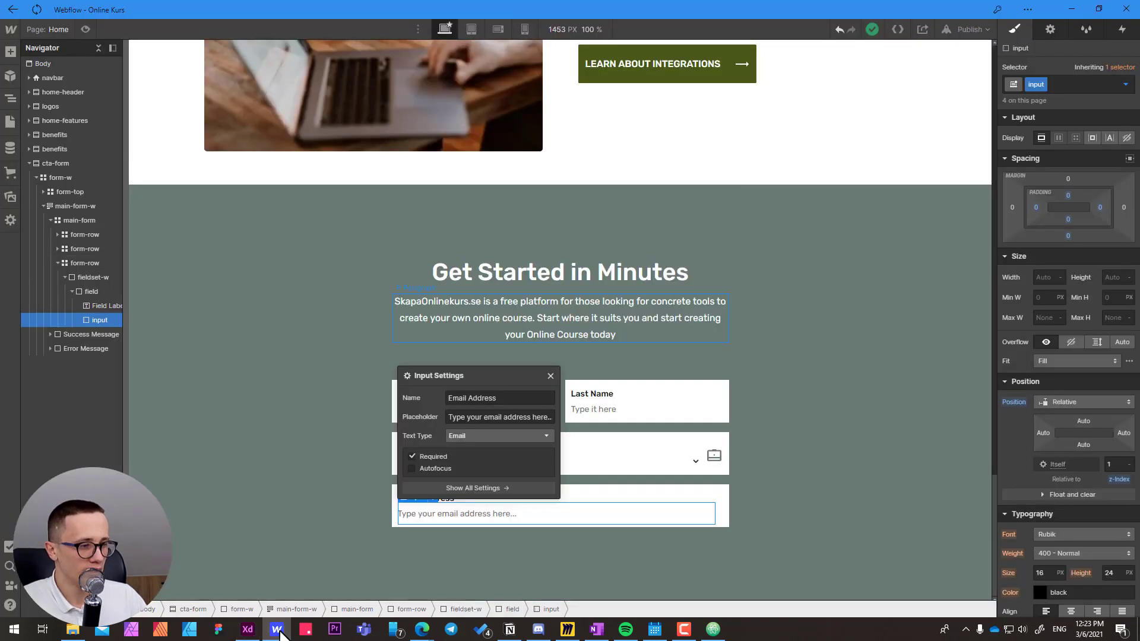
pyautogui.click(551, 376)
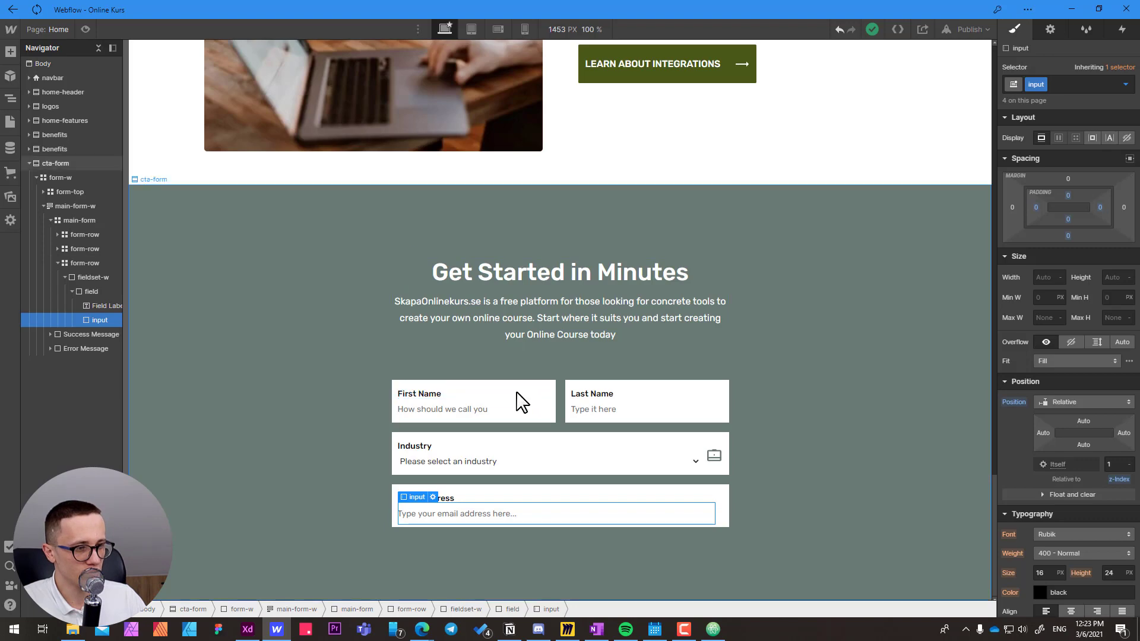
# Select the email row's fieldset-w, then switch to Adobe XD and check the Get Started button in the Email Address row.
pyautogui.click(397, 474)
pyautogui.hotkey('alt', 'Tab')
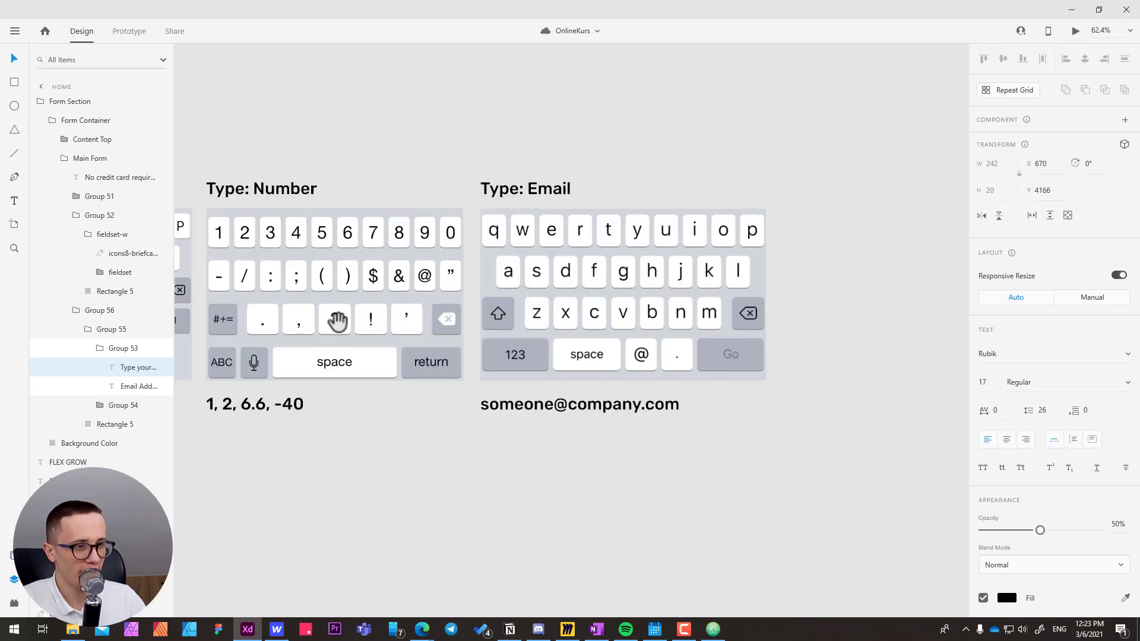
pyautogui.moveTo(338, 322); pyautogui.dragTo(692, 332)
pyautogui.moveTo(264, 326); pyautogui.dragTo(692, 330)
pyautogui.moveTo(184, 322); pyautogui.dragTo(484, 329)
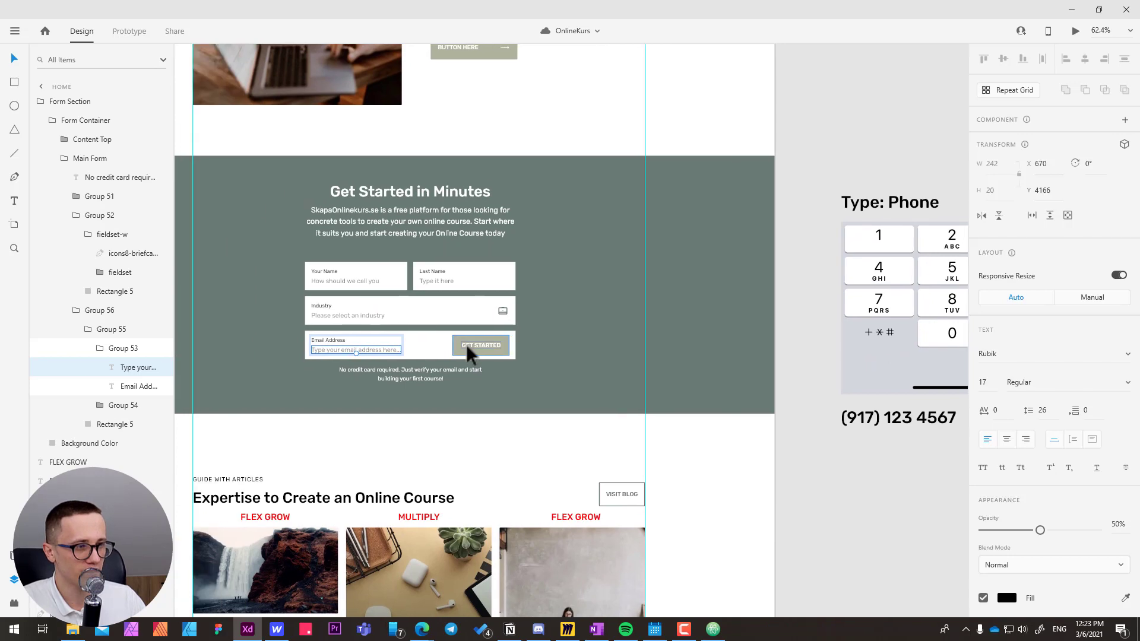
pyautogui.scroll(3, 467, 346)
# Switch back to Webflow and add a Form Button inside the fieldset-w of the third form-row.
pyautogui.hotkey('alt', 'Tab')
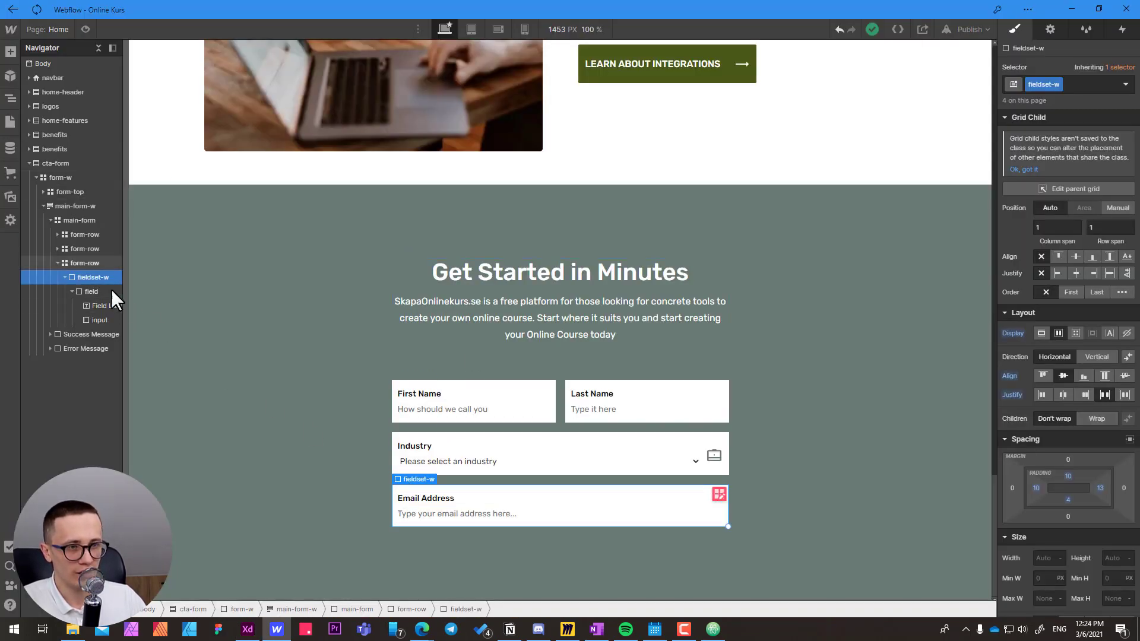
pyautogui.click(90, 290)
pyautogui.click(92, 279)
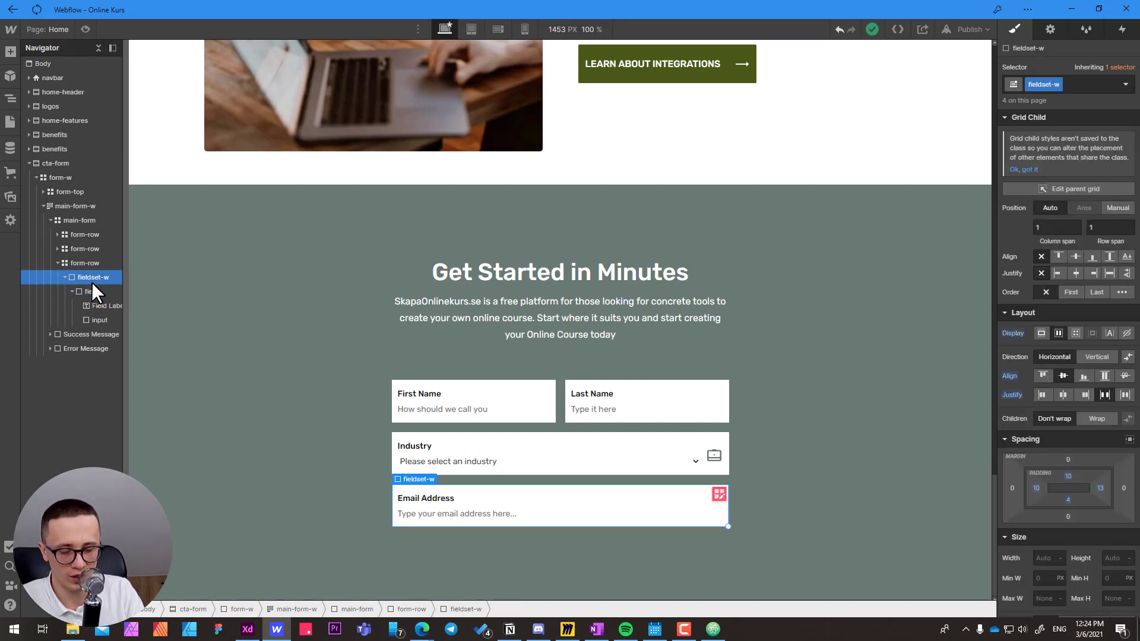
pyautogui.hotkey('ctrl', 'e')
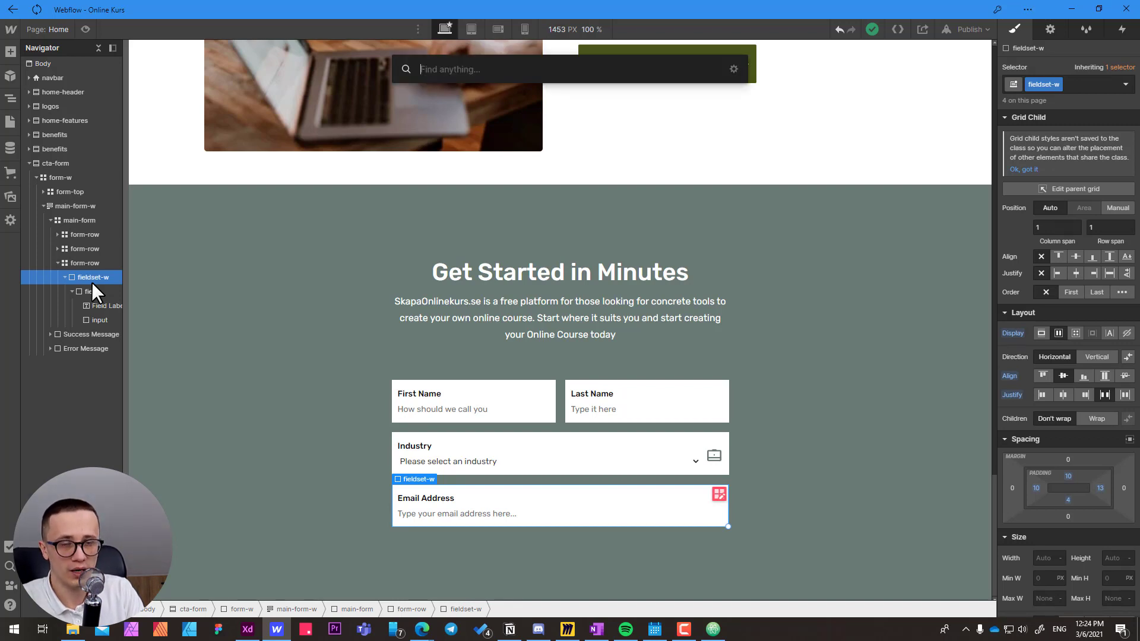
pyautogui.write('butt')
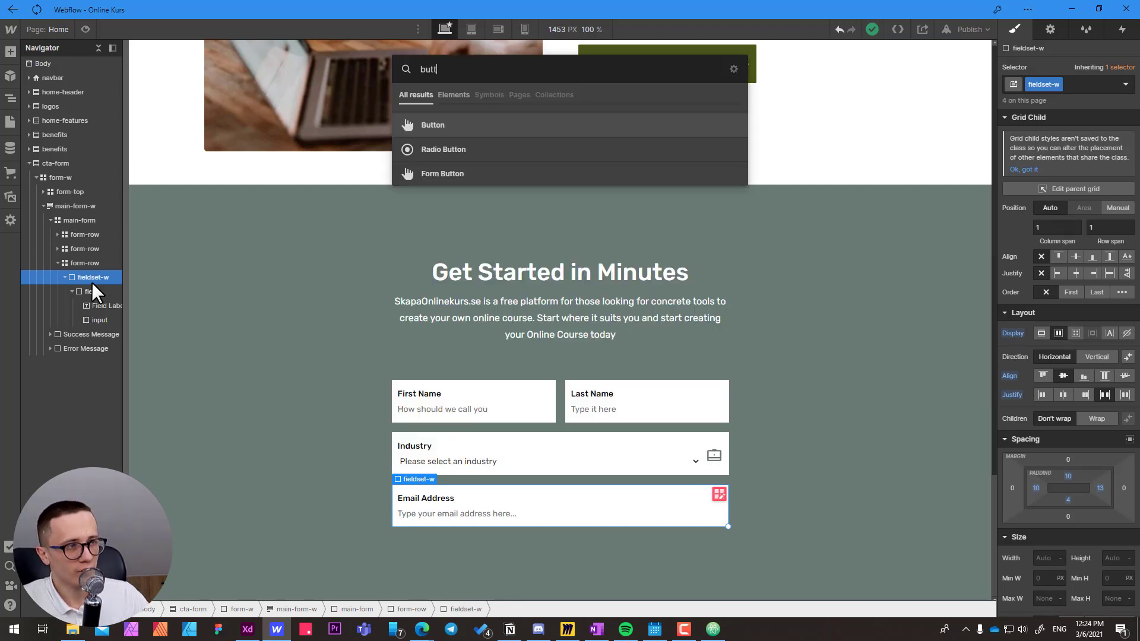
pyautogui.click(453, 174)
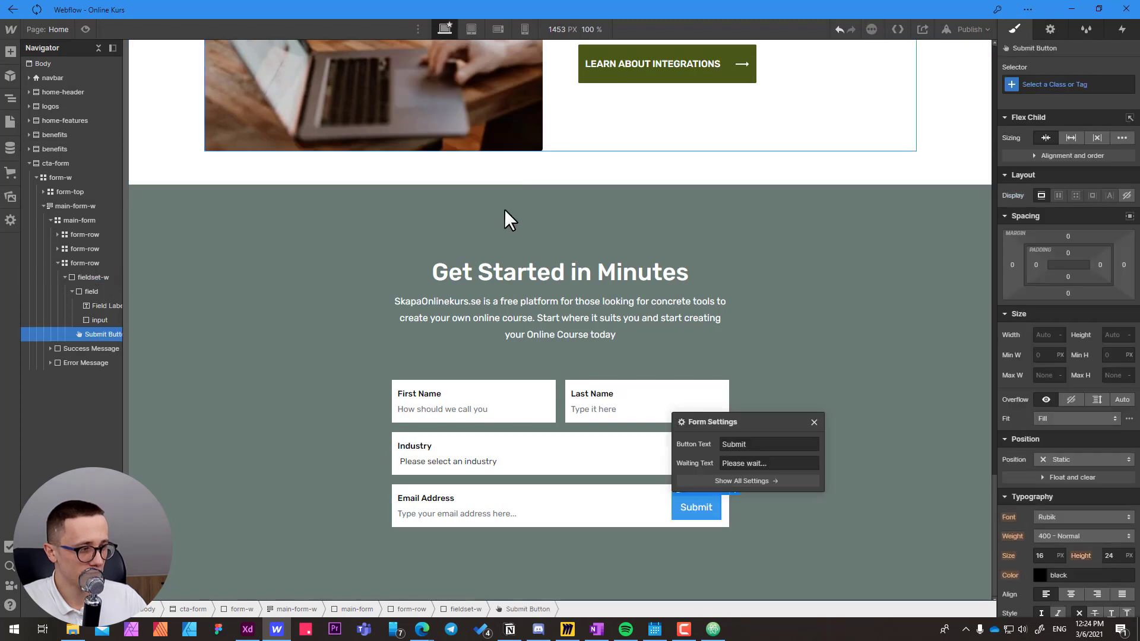
pyautogui.click(814, 422)
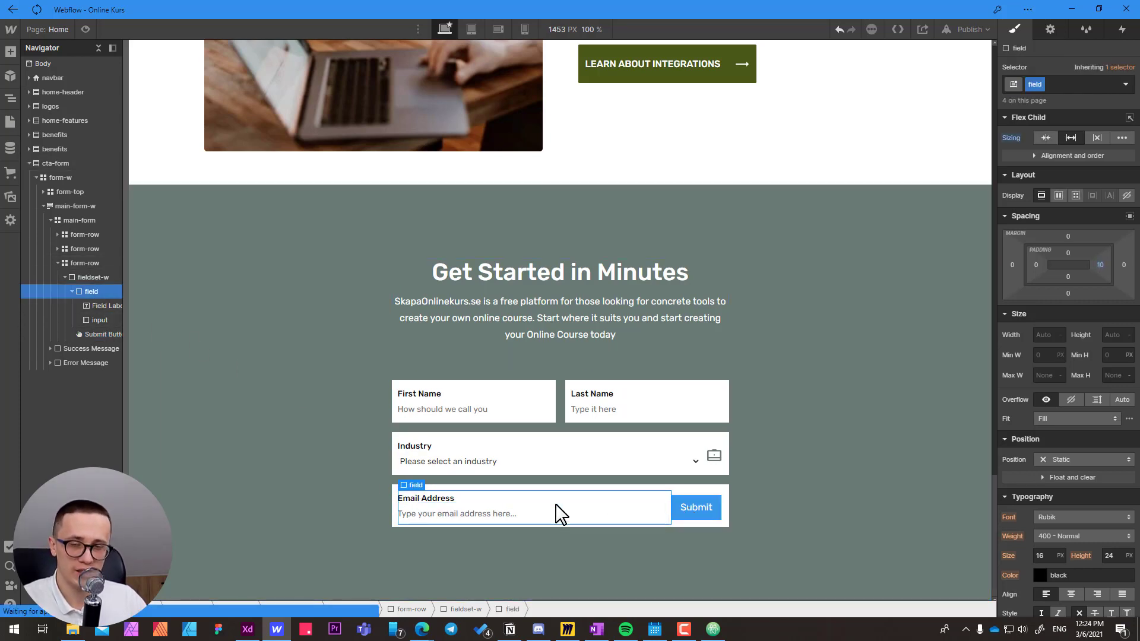
# Apply the existing btn class to the submit button and create the combo class btn-sm on it.
pyautogui.click(685, 511)
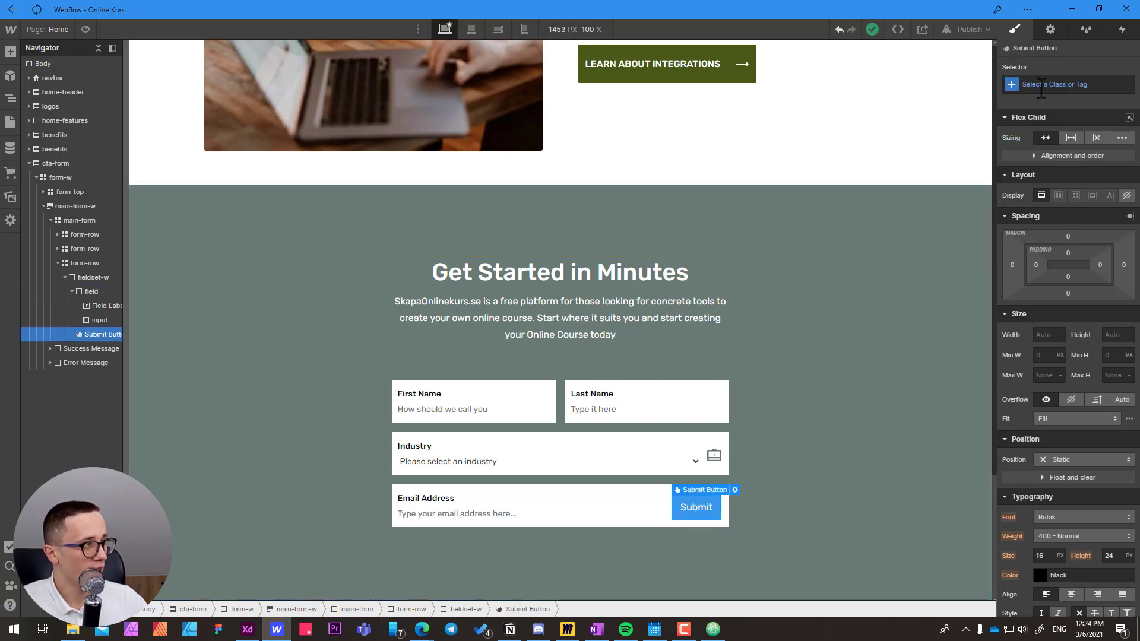
pyautogui.click(1015, 90)
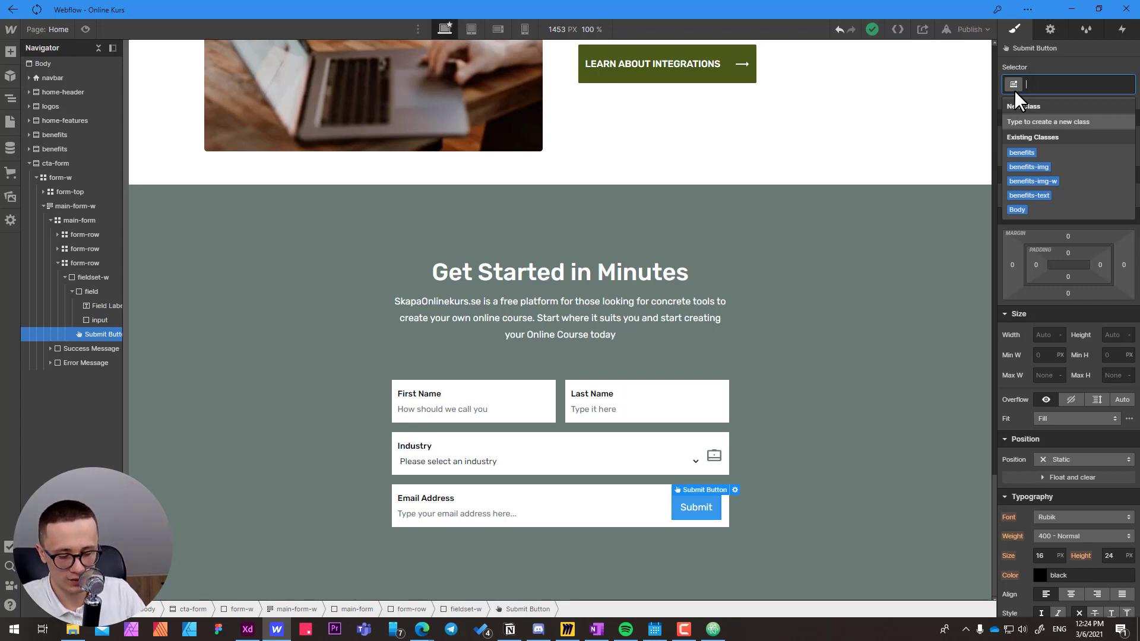
pyautogui.write('btn')
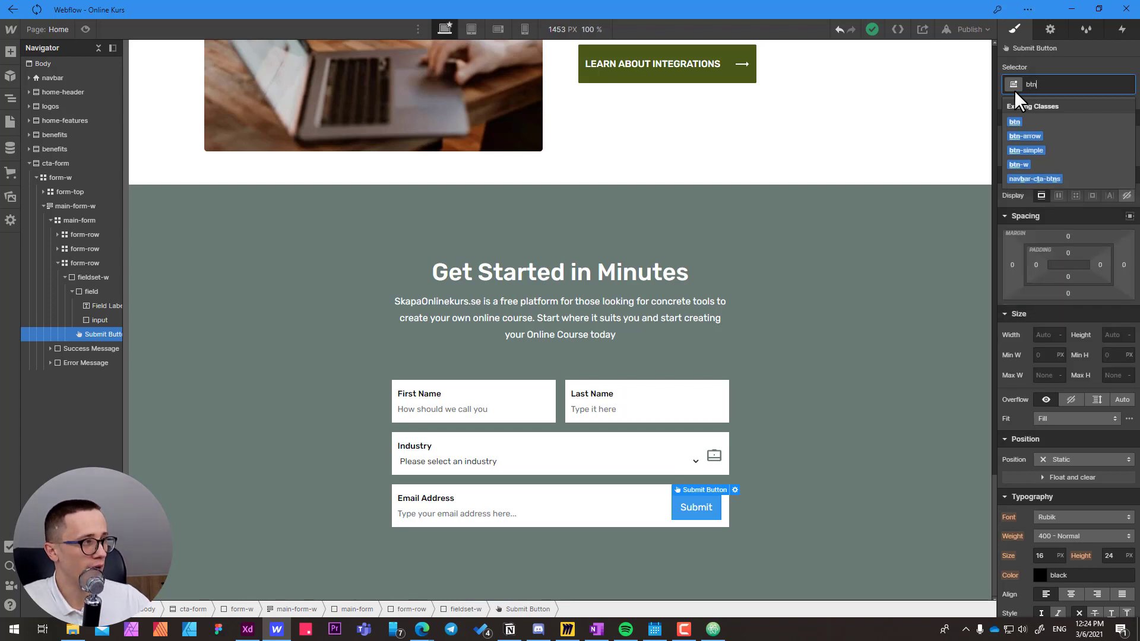
pyautogui.click(1014, 122)
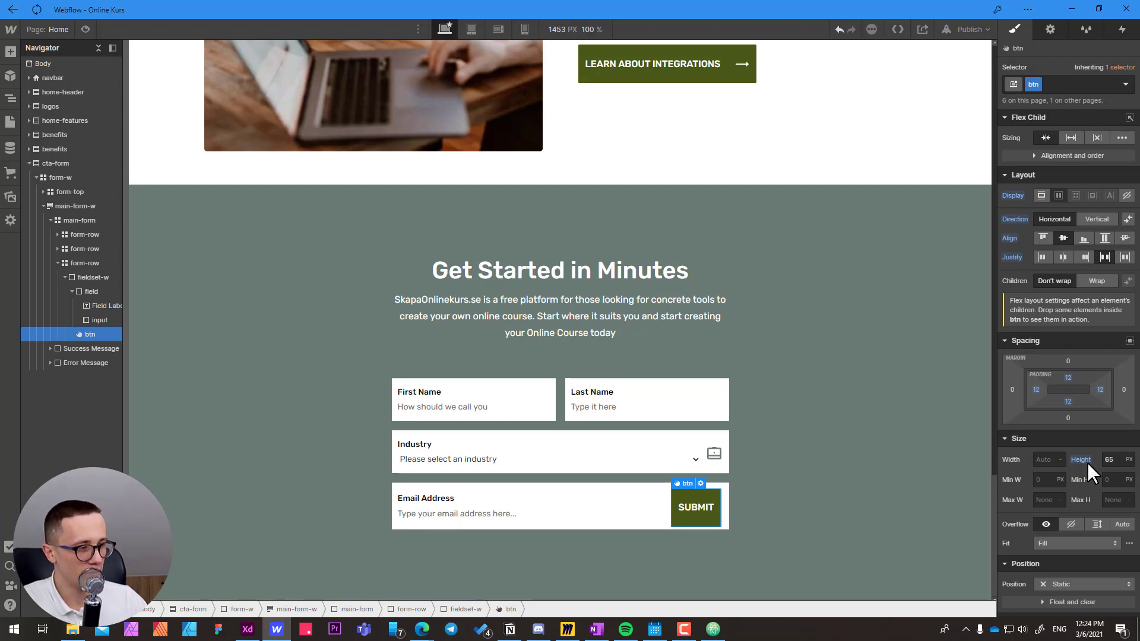
pyautogui.click(1054, 85)
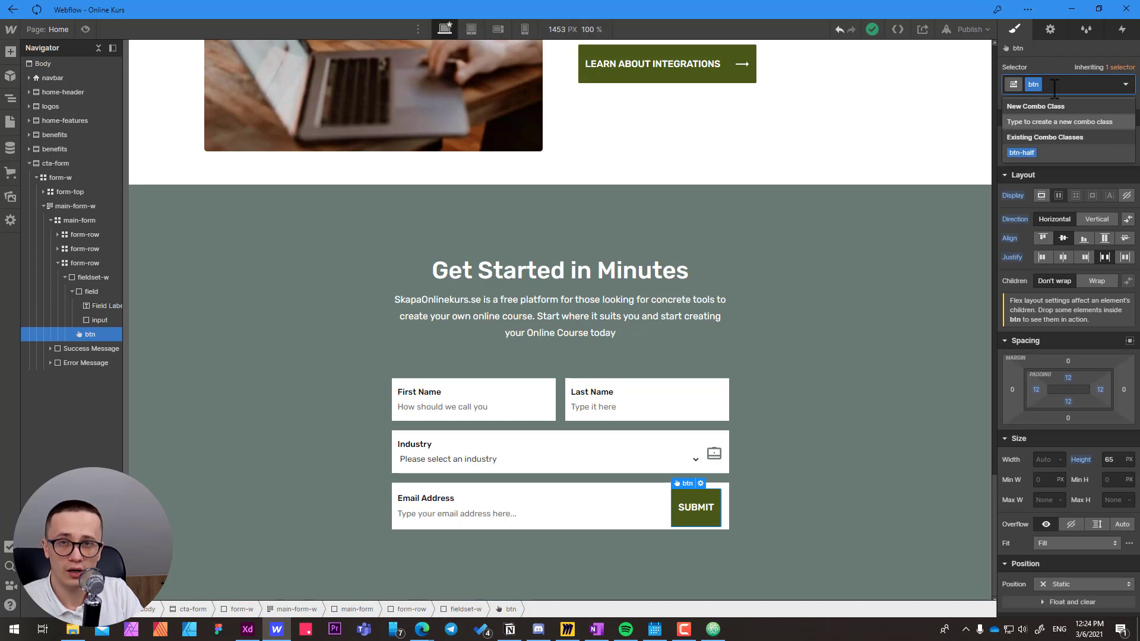
pyautogui.write('btn-sm')
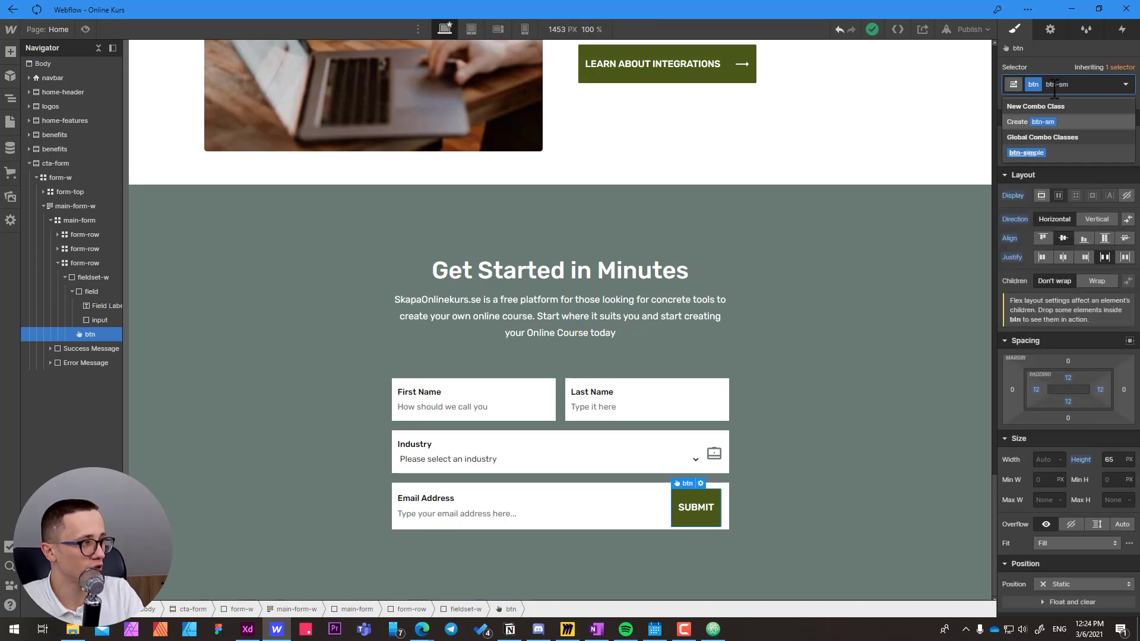
pyautogui.press('Return')
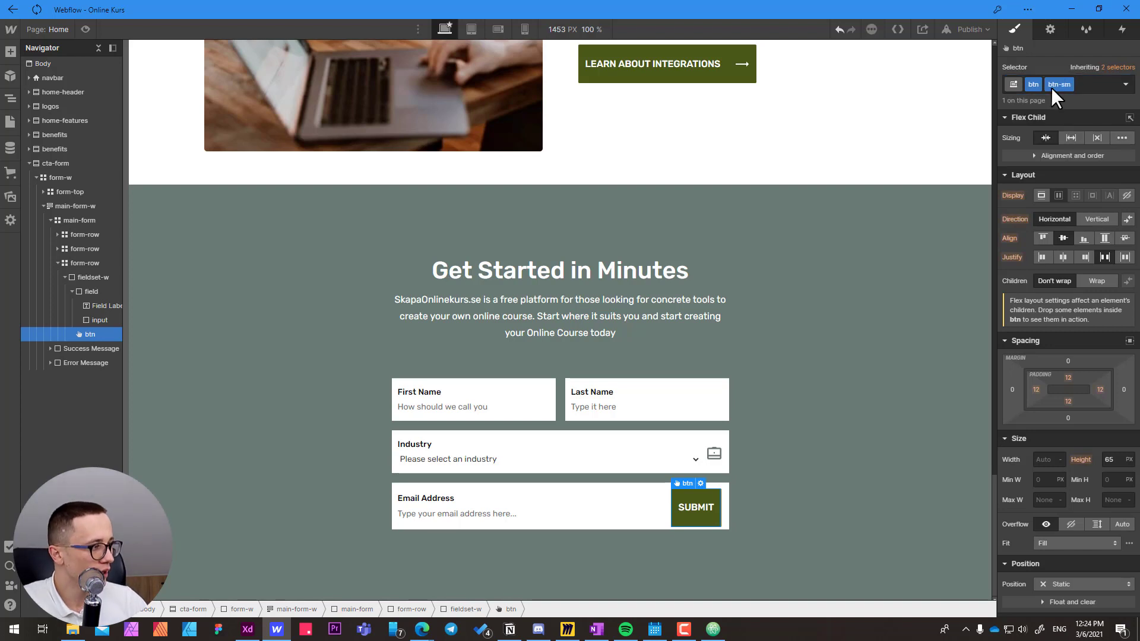
# Set the btn-sm button's height to Auto and its padding to 14 on all sides.
pyautogui.click(1111, 462)
pyautogui.moveTo(1117, 464); pyautogui.dragTo(1118, 464)
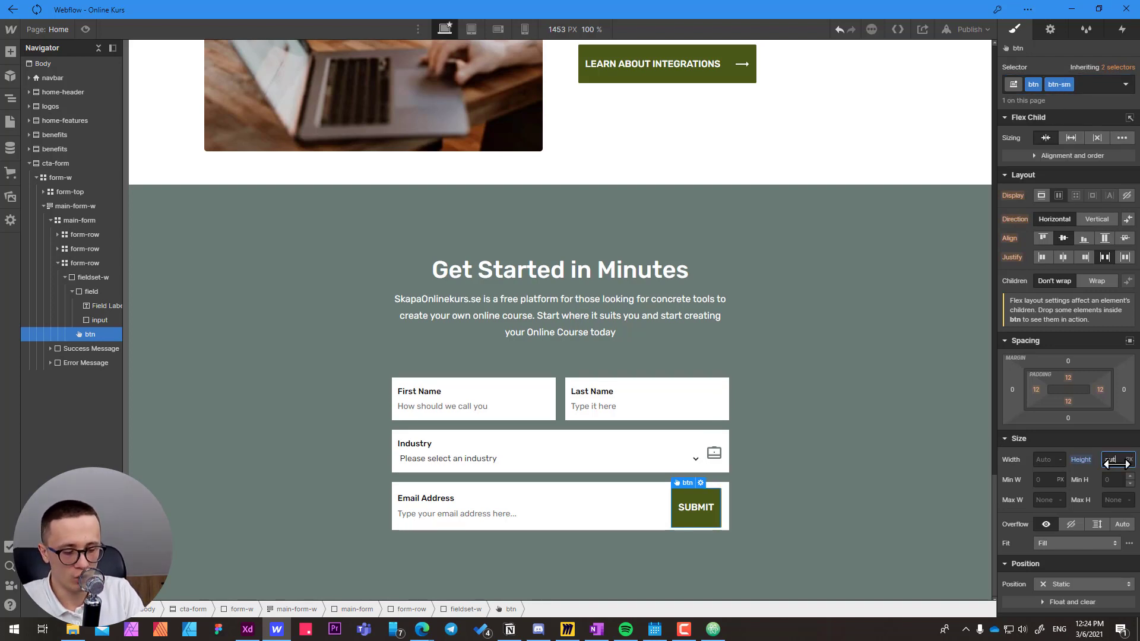
pyautogui.press('BackSpace')
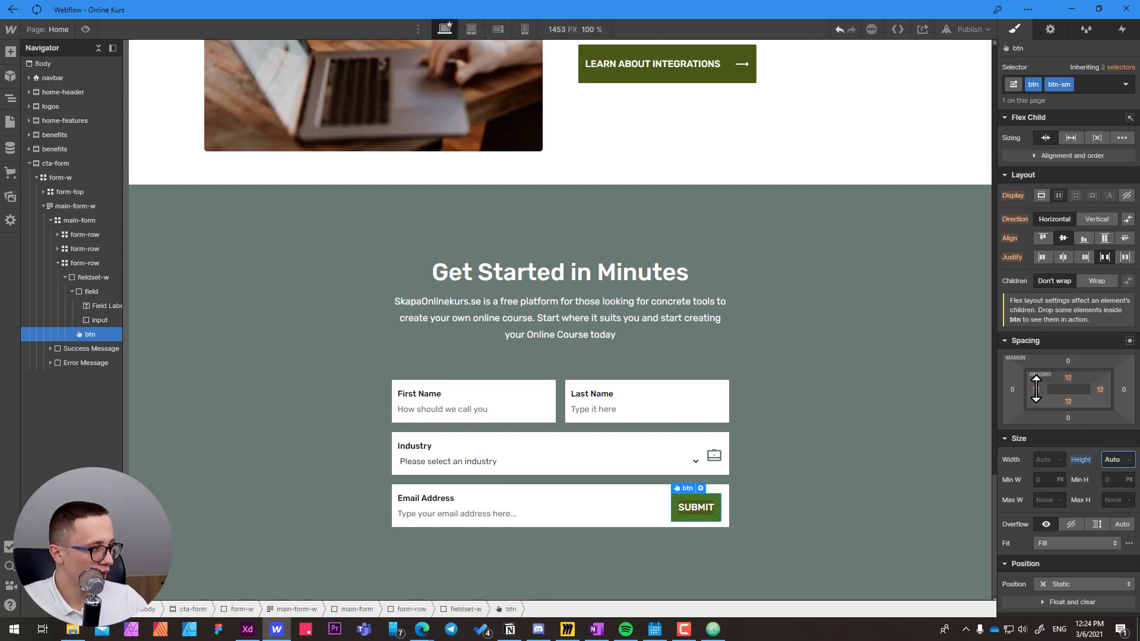
pyautogui.moveTo(1035, 389); pyautogui.dragTo(1044, 385)
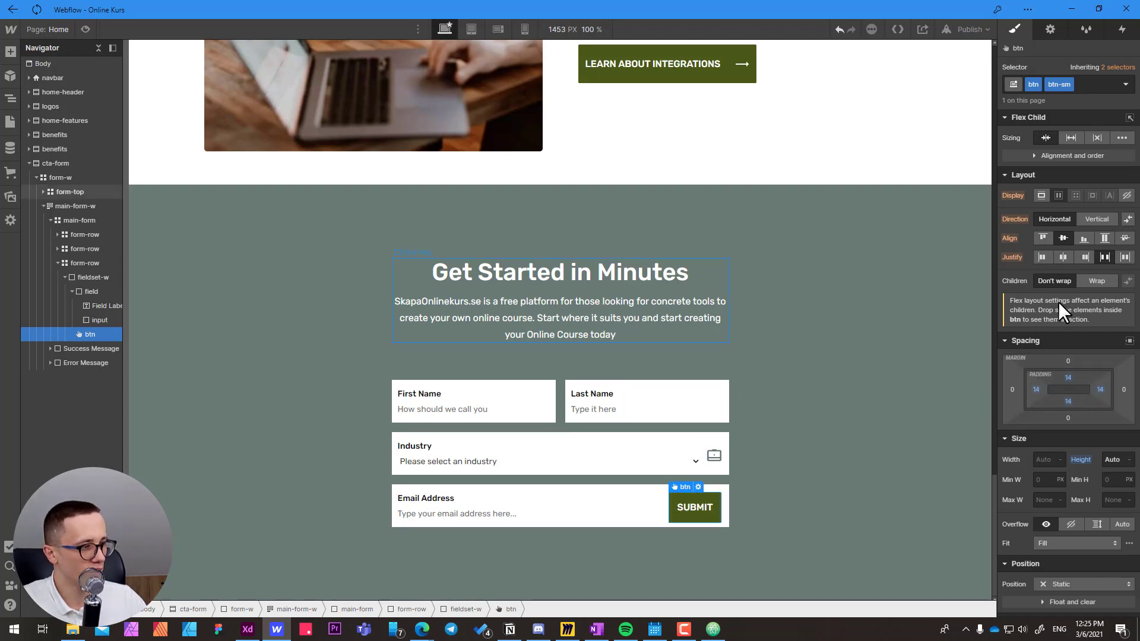
# Change the submit button's text in the Email Address row to "Get Started".
pyautogui.doubleClick(694, 508)
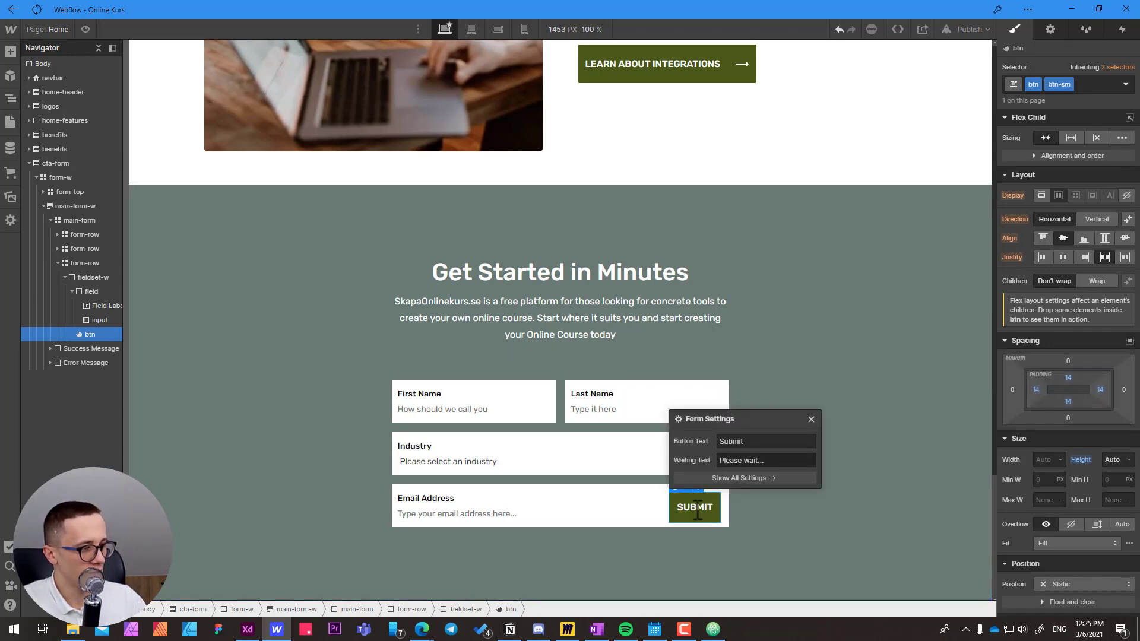
pyautogui.hotkey('alt', 'Tab')
pyautogui.hotkey('alt', 'Tab')
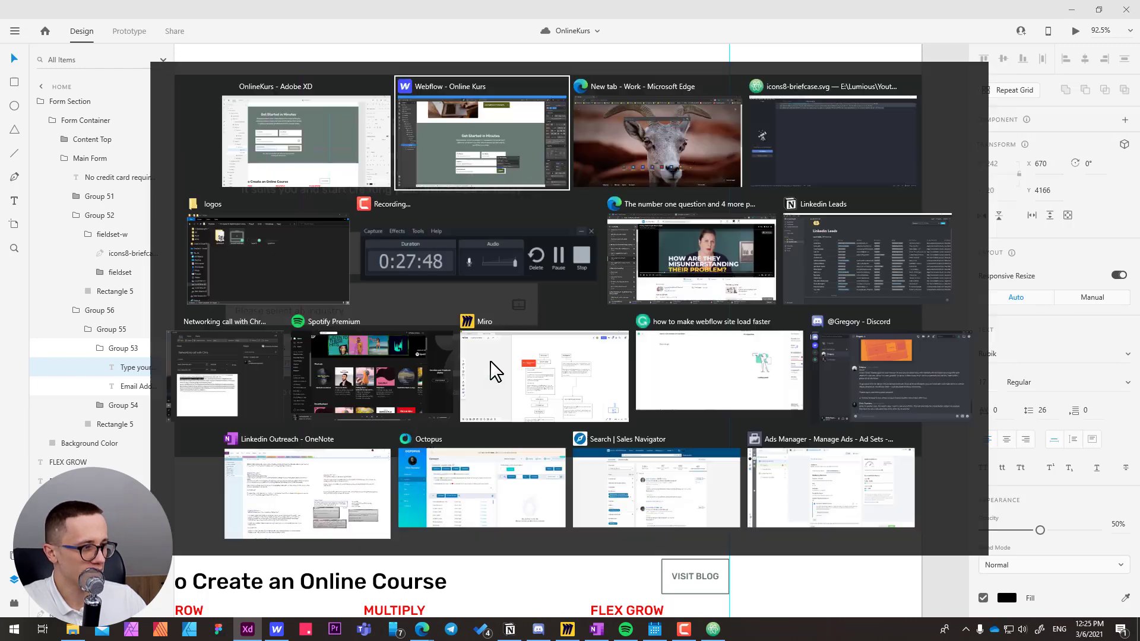
pyautogui.click(750, 443)
pyautogui.hotkey('ctrl', 'a')
pyautogui.write('Get')
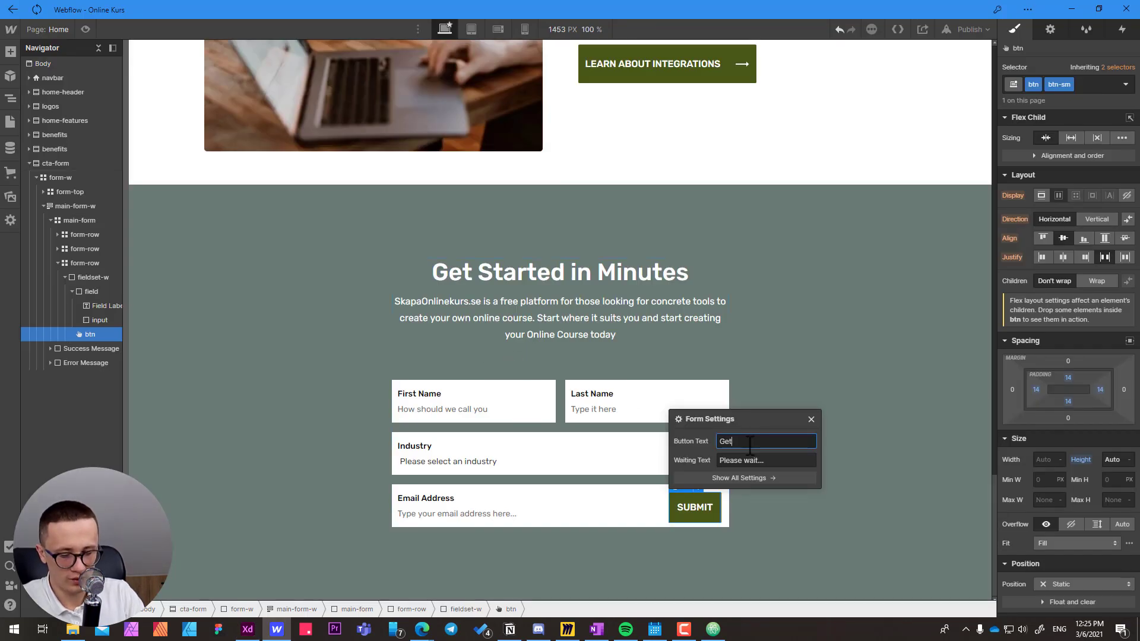
pyautogui.write(' Started')
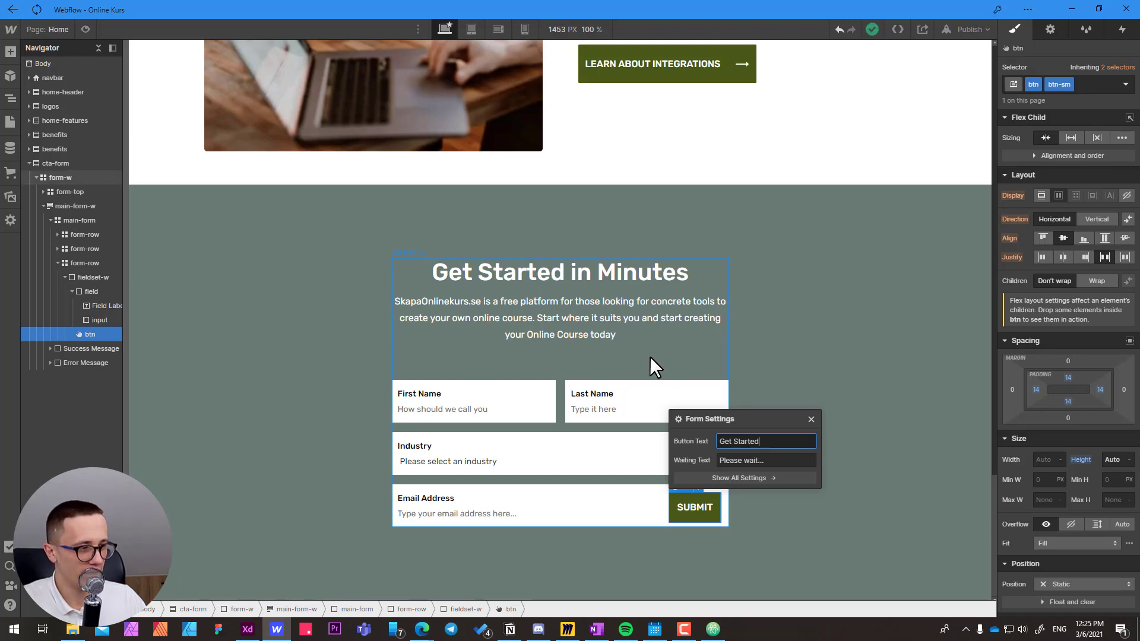
# Check the Get Started button's design in Adobe XD, then return to Webflow and close the button's form settings.
pyautogui.hotkey('alt', 'Tab')
pyautogui.click(522, 339)
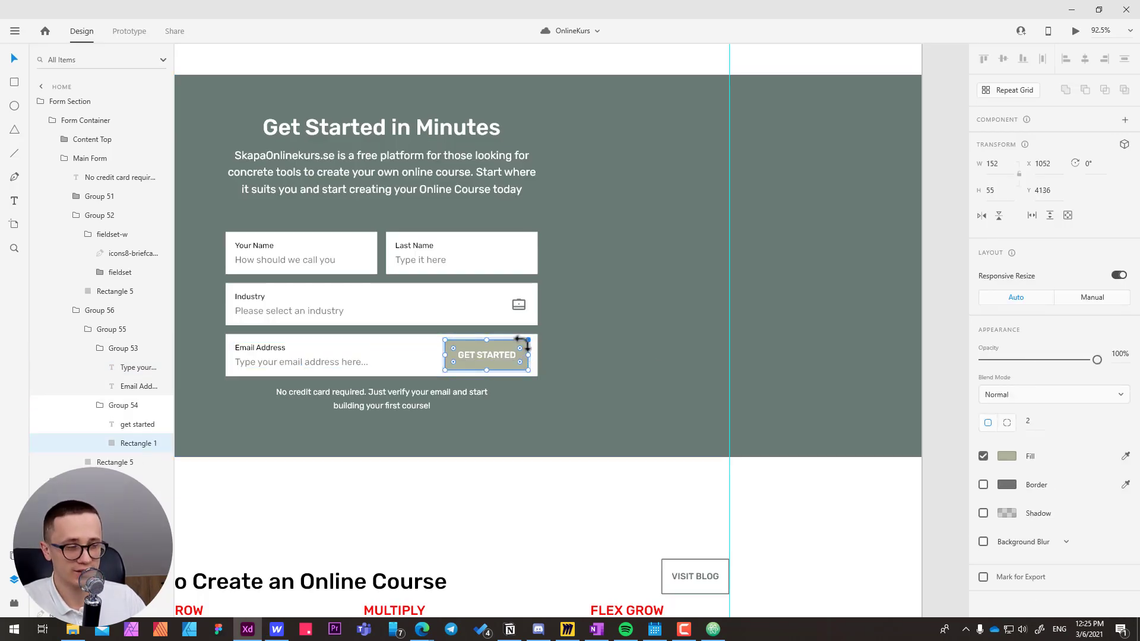
pyautogui.hotkey('alt', 'Tab')
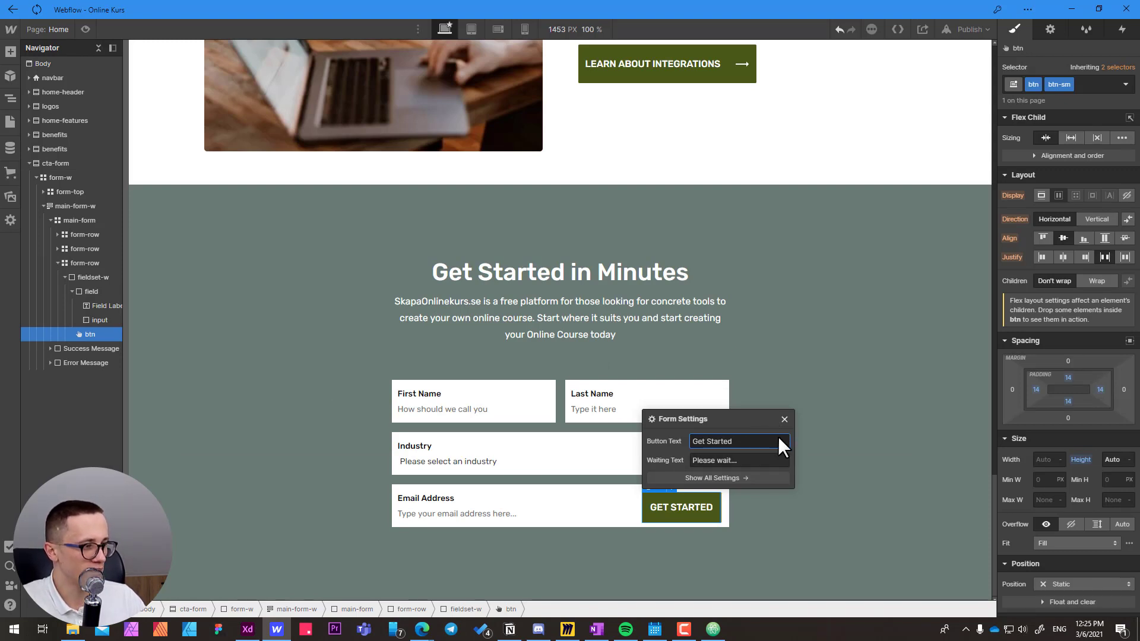
pyautogui.click(784, 419)
pyautogui.click(595, 487)
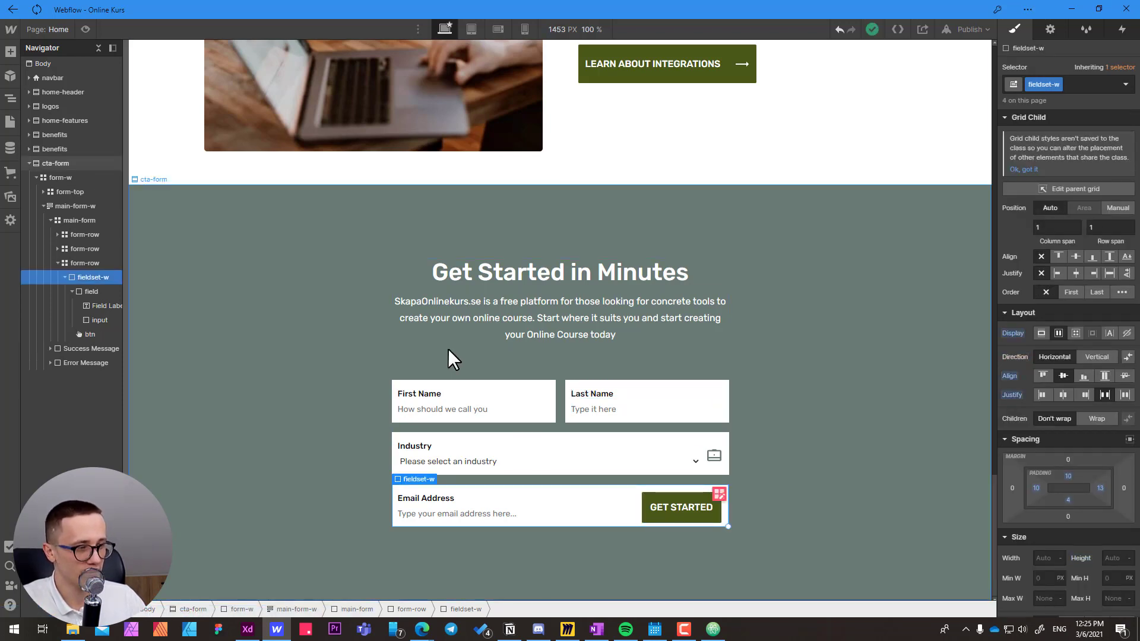
# Select main-form, then switch to Adobe XD and copy the "No credit card required" note below the Email Address row.
pyautogui.click(84, 222)
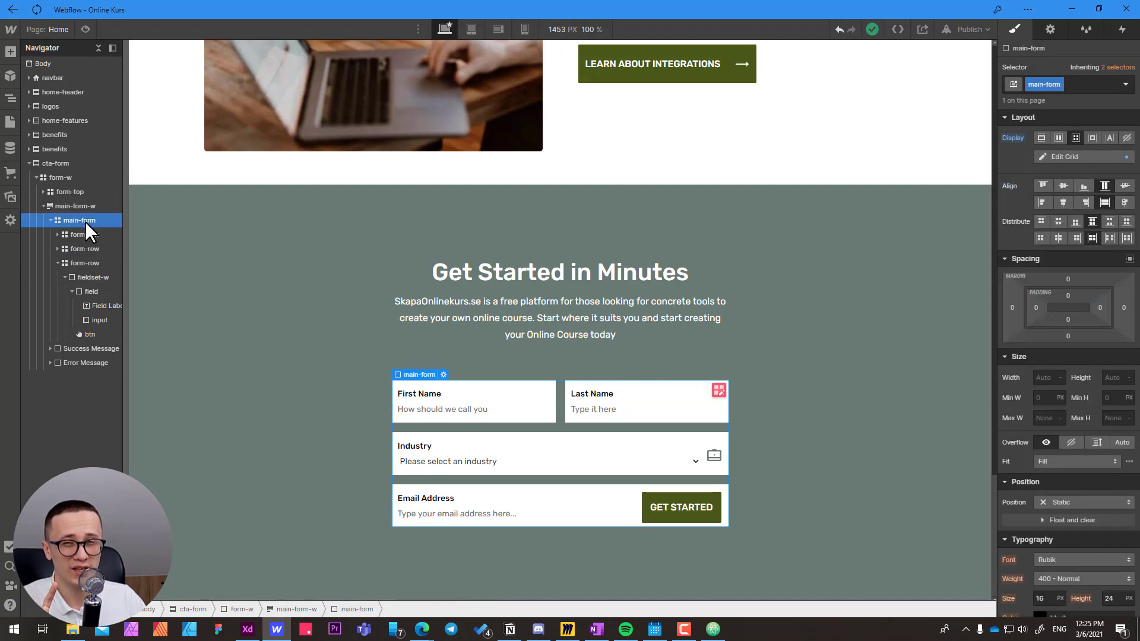
pyautogui.click(1055, 30)
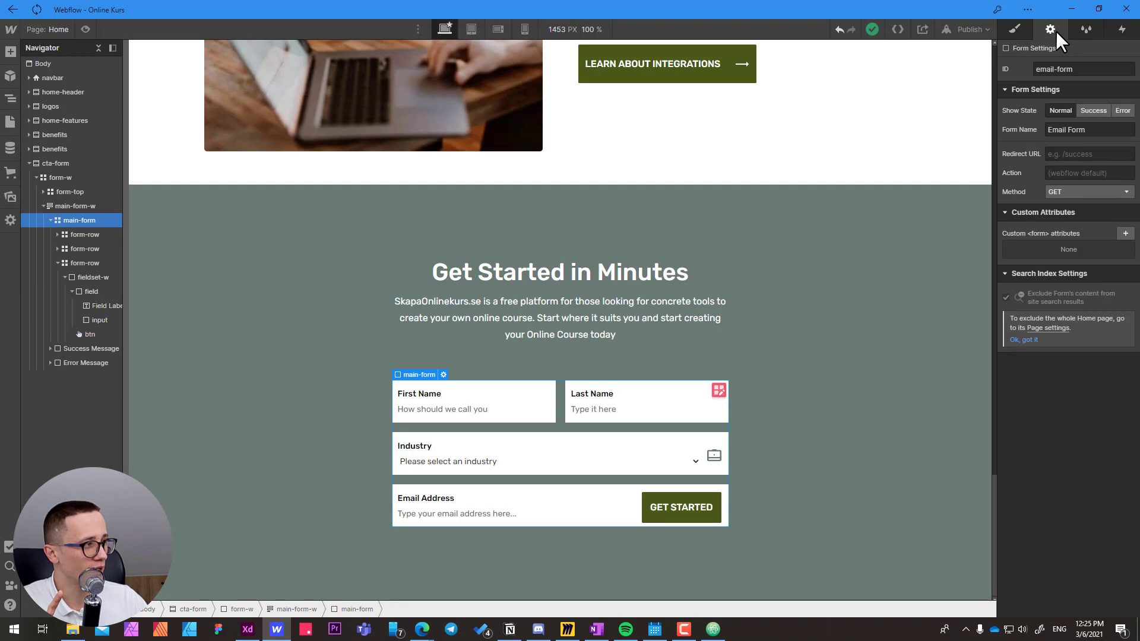
pyautogui.hotkey('alt', 'Tab')
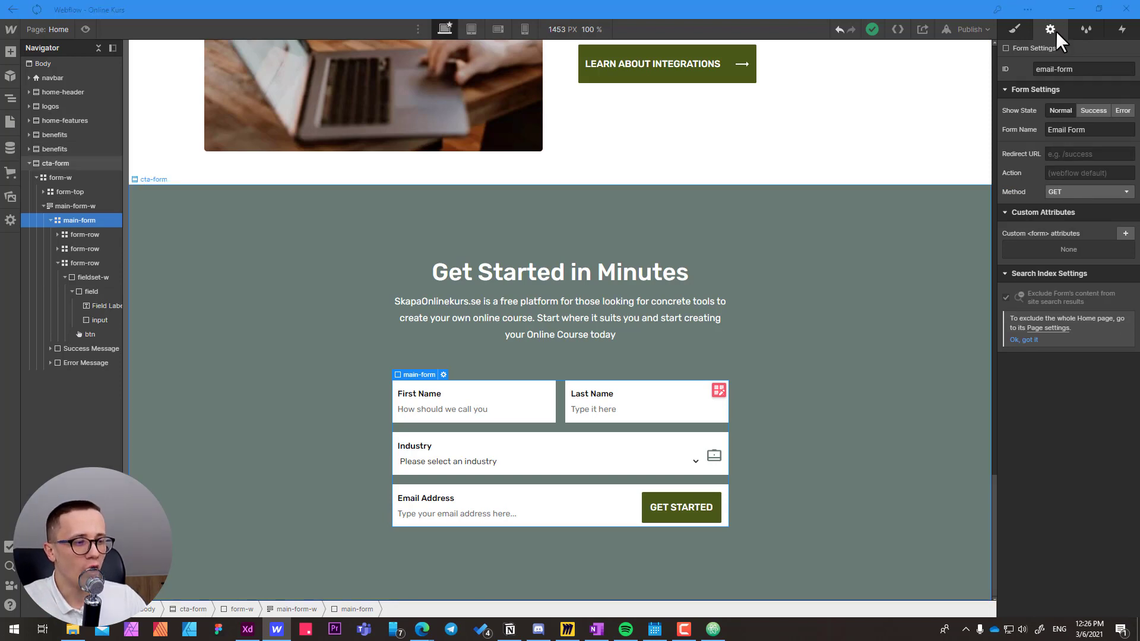
pyautogui.click(379, 397)
pyautogui.doubleClick(354, 392)
pyautogui.hotkey('ctrl', 'c')
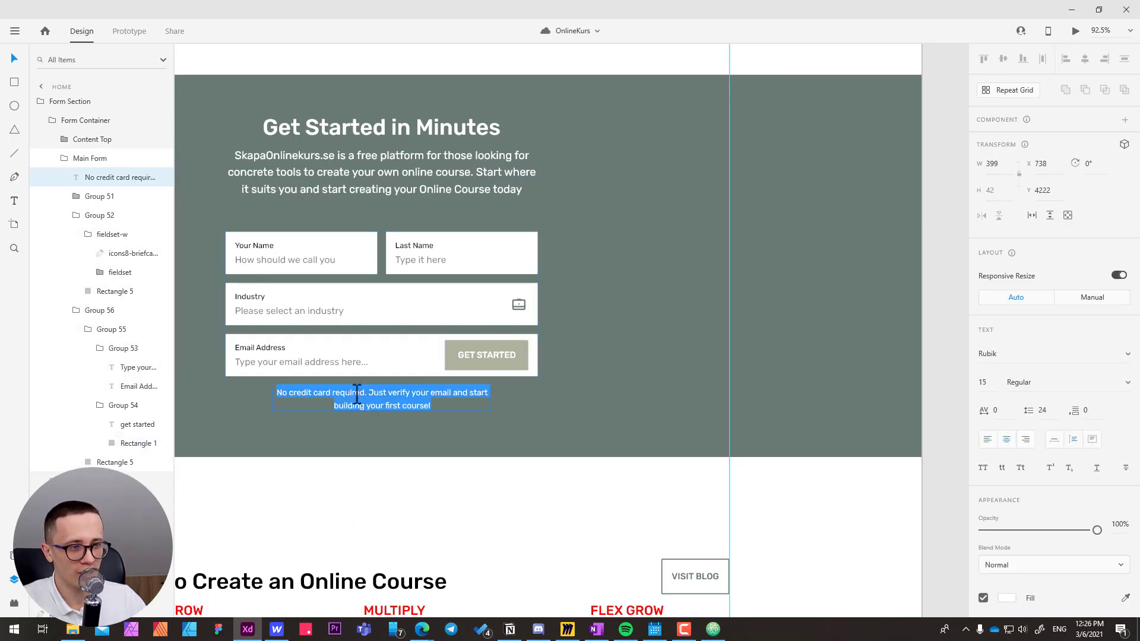
# Switch back to Webflow and add a Paragraph inside main-form below the Email Address row.
pyautogui.hotkey('alt', 'Tab')
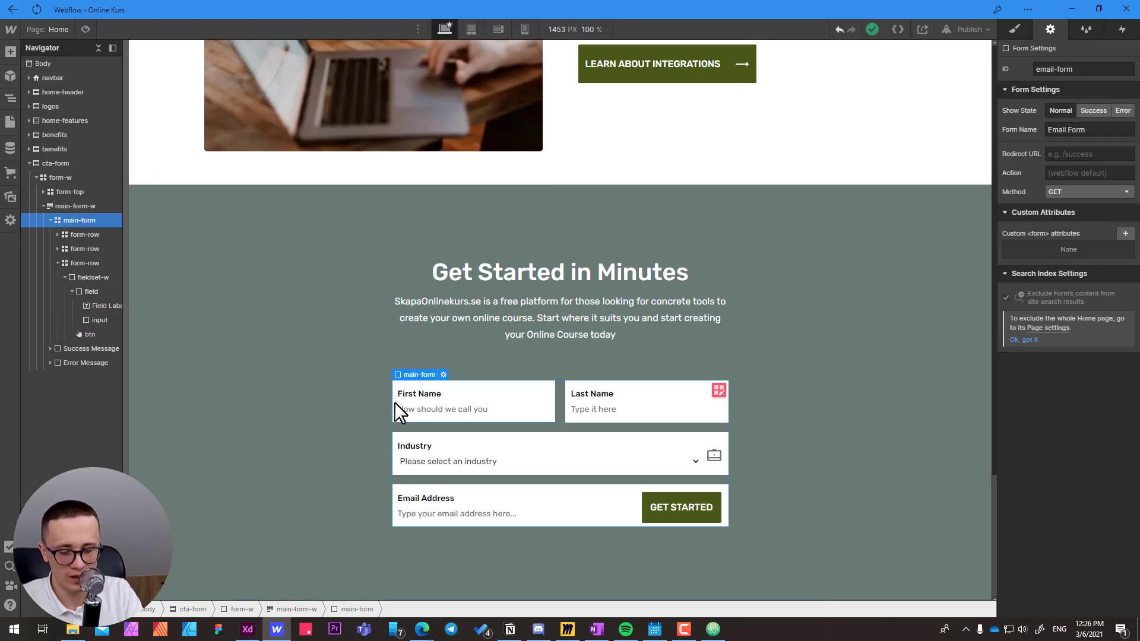
pyautogui.hotkey('ctrl', 'e')
pyautogui.write('para')
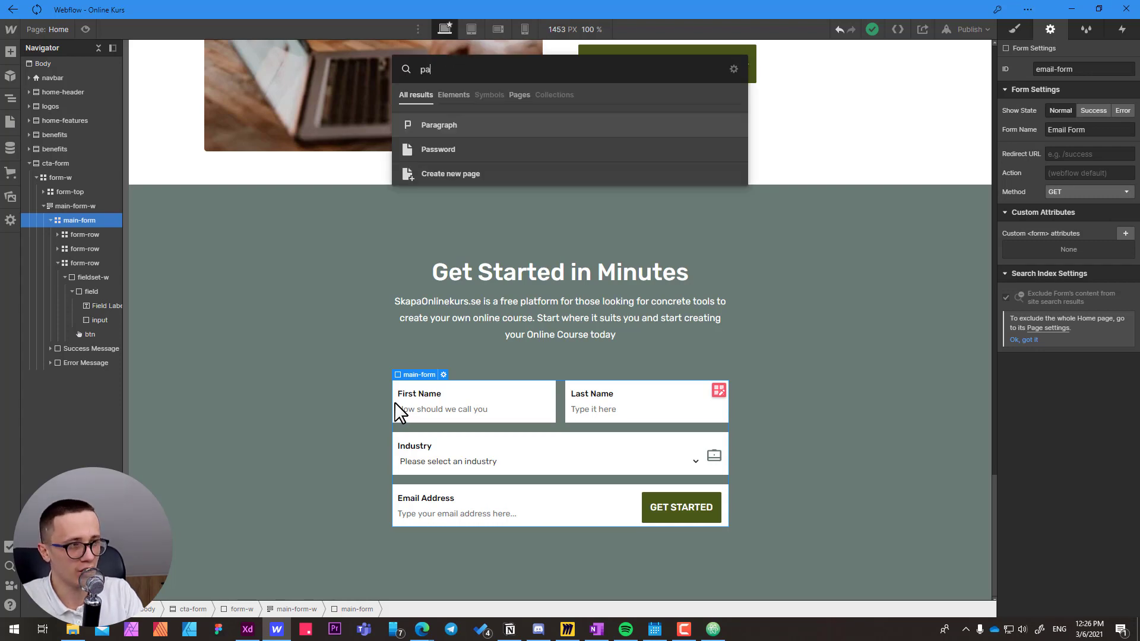
pyautogui.click(451, 125)
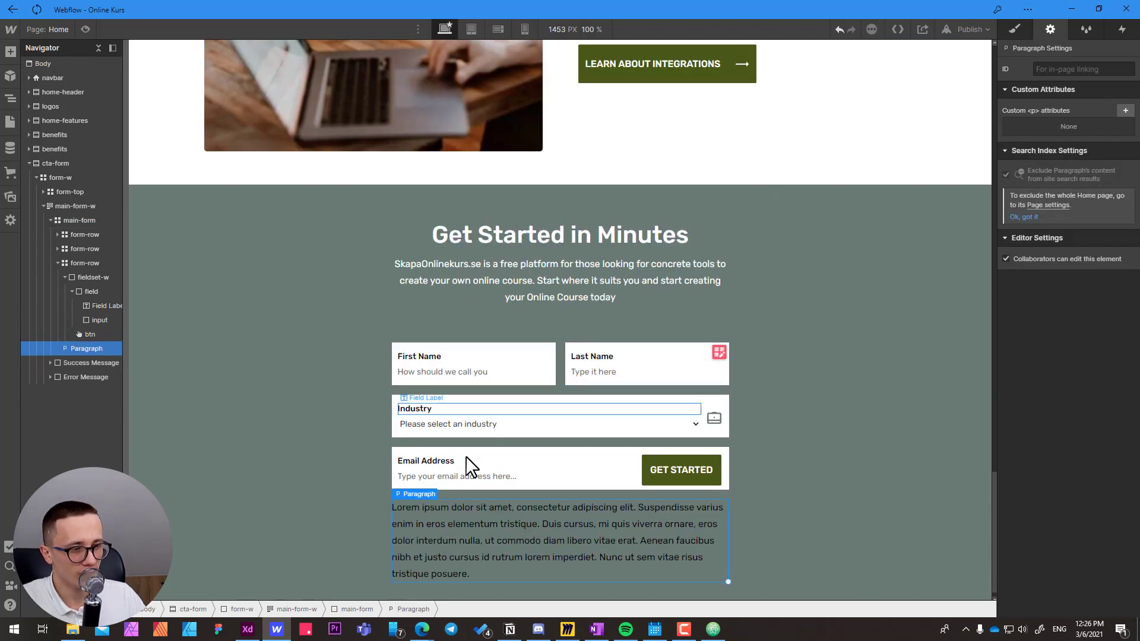
# Switch to Adobe XD and examine the text styles of the FOR WHOM label and body paragraph in the "Share your expertise" section.
pyautogui.hotkey('alt', 'Tab')
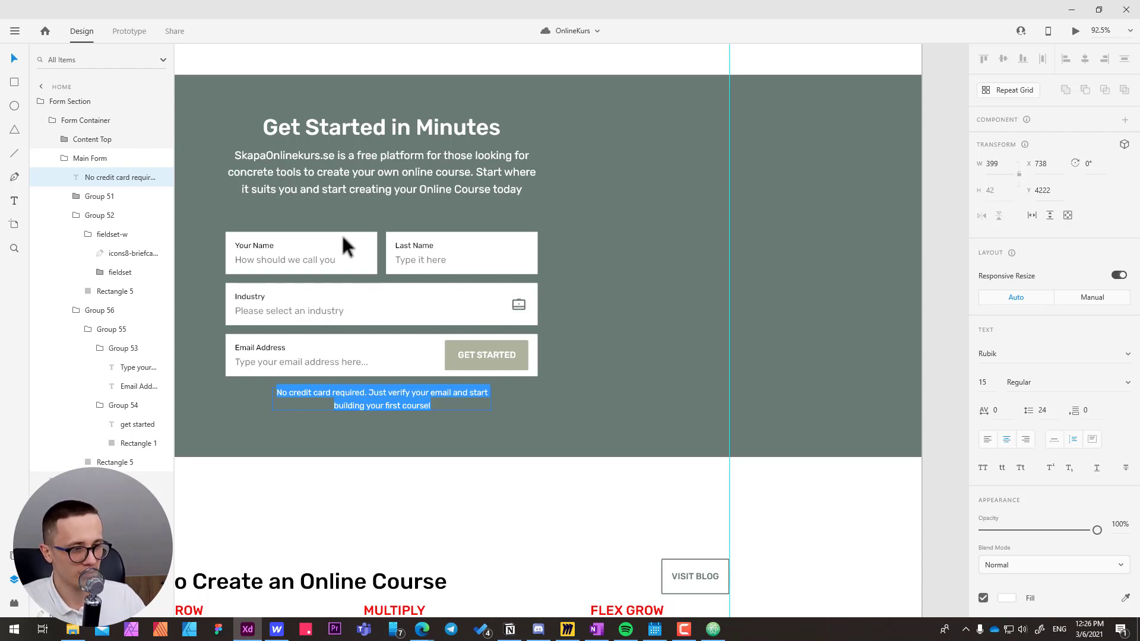
pyautogui.press('Escape')
pyautogui.moveTo(279, 170); pyautogui.dragTo(408, 440)
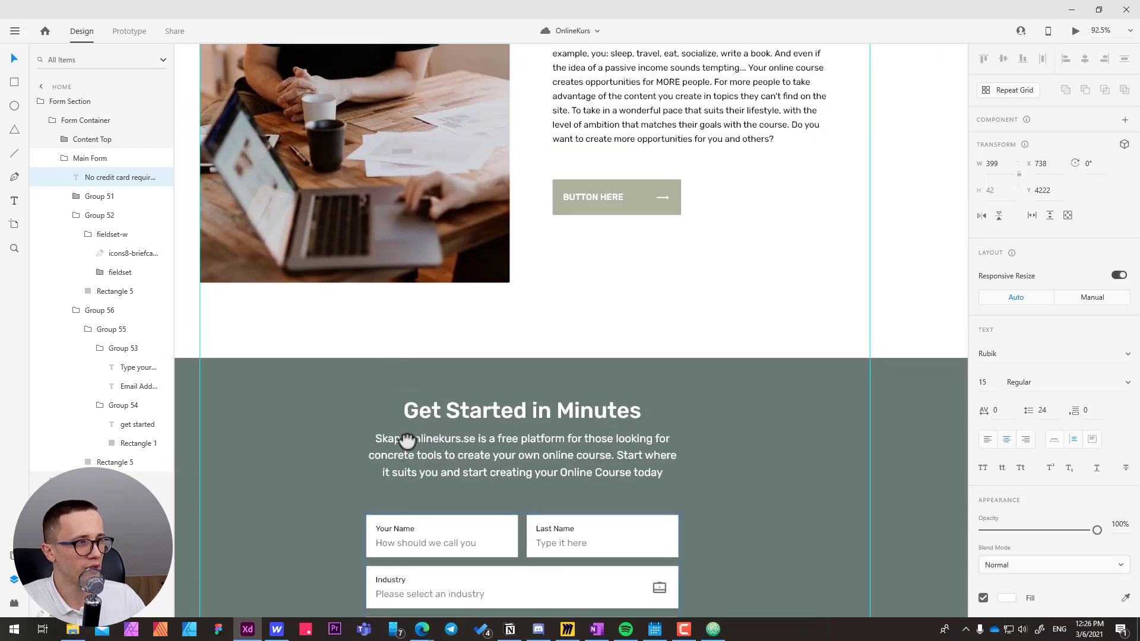
pyautogui.moveTo(434, 166); pyautogui.dragTo(393, 449)
pyautogui.keyDown('ctrl'); pyautogui.click(534, 225); pyautogui.keyUp('ctrl')
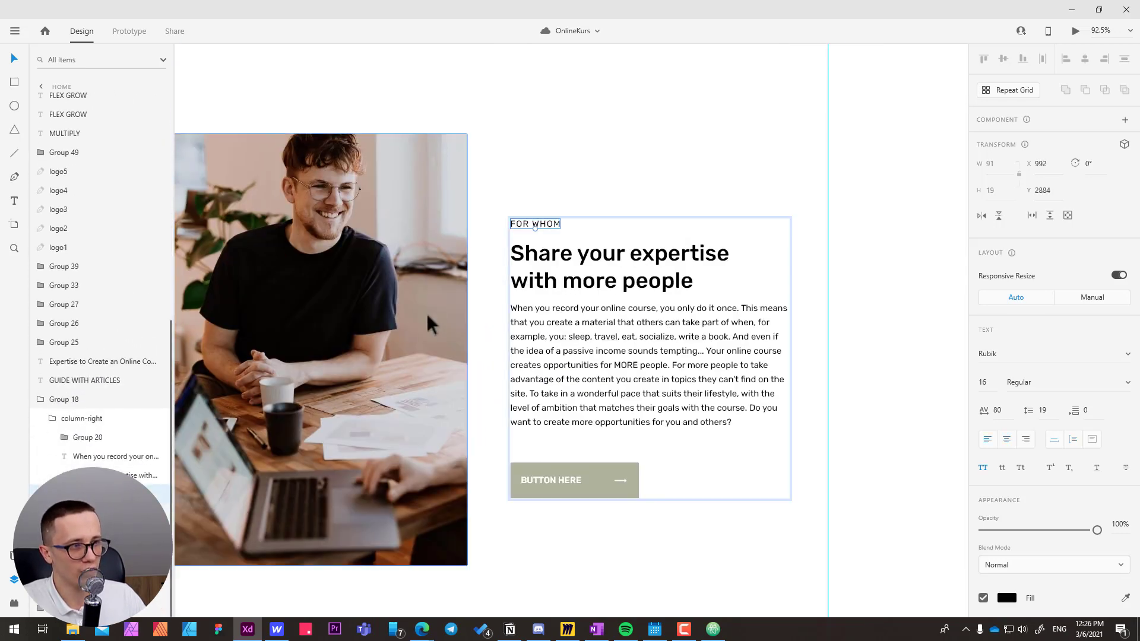
pyautogui.click(606, 353)
pyautogui.scroll(-10, 532, 402)
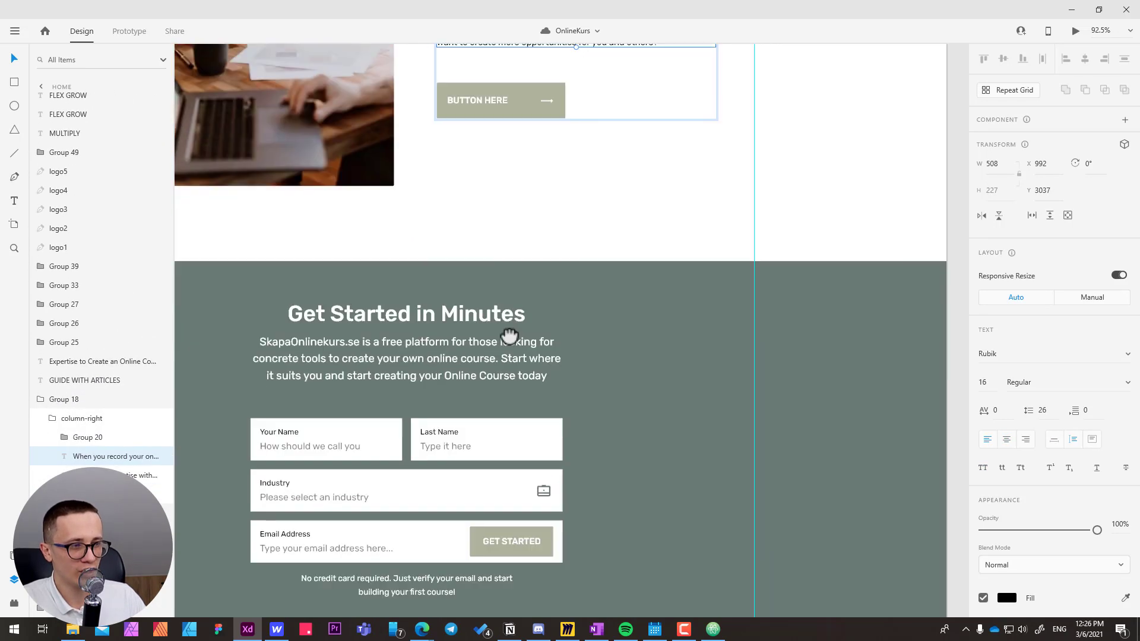
pyautogui.scroll(-2, 499, 347)
# Back in Webflow, replace the paragraph's placeholder with "No credit card required. Just verify your email and start building your first course!".
pyautogui.hotkey('alt', 'Tab')
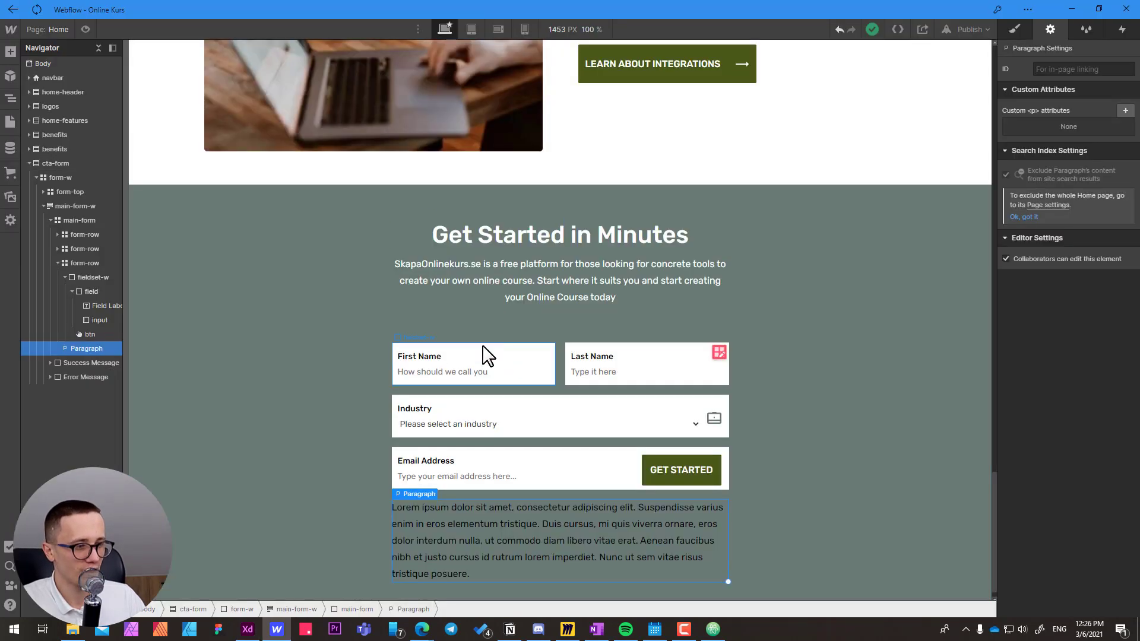
pyautogui.doubleClick(441, 527)
pyautogui.hotkey('ctrl', 'a')
pyautogui.hotkey('ctrl', 'v')
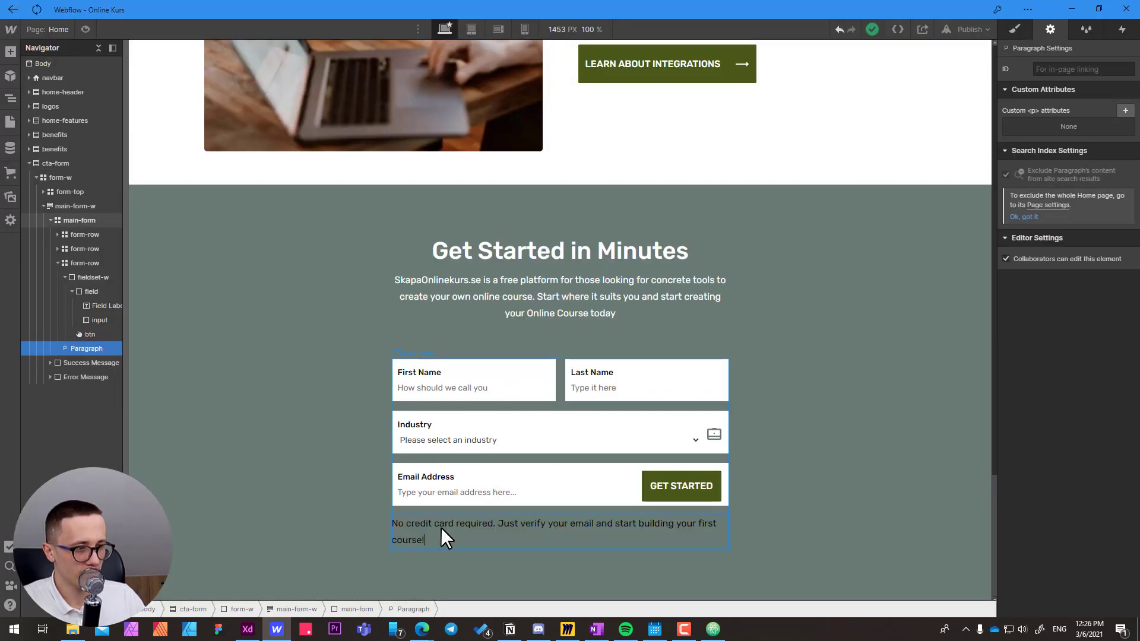
pyautogui.press('Escape')
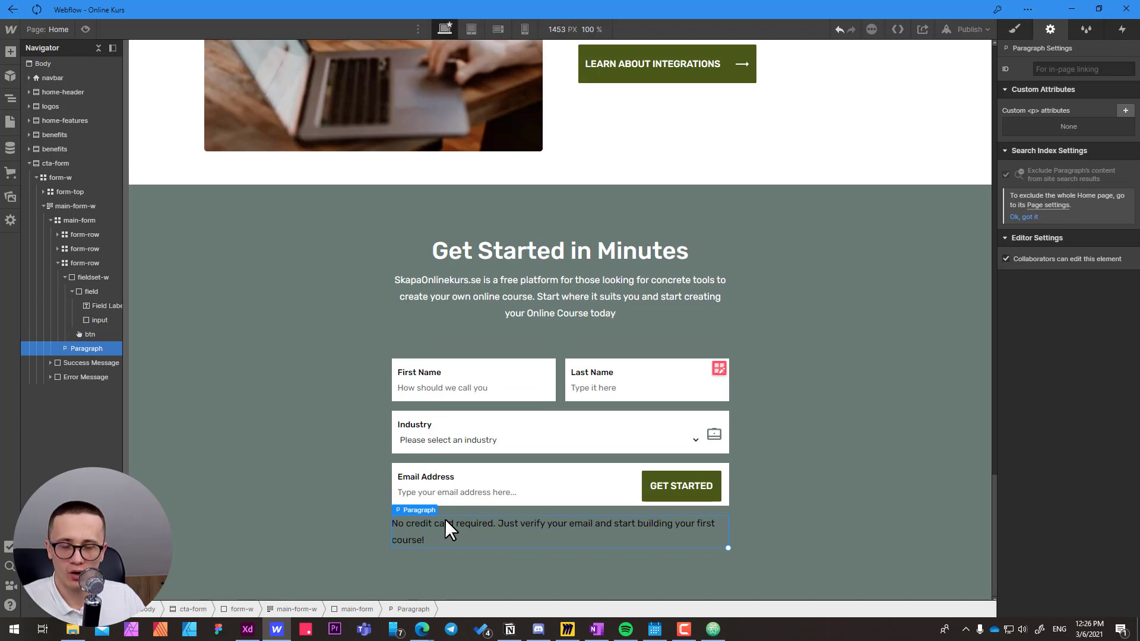
# Set the main-form's text color to white.
pyautogui.click(365, 610)
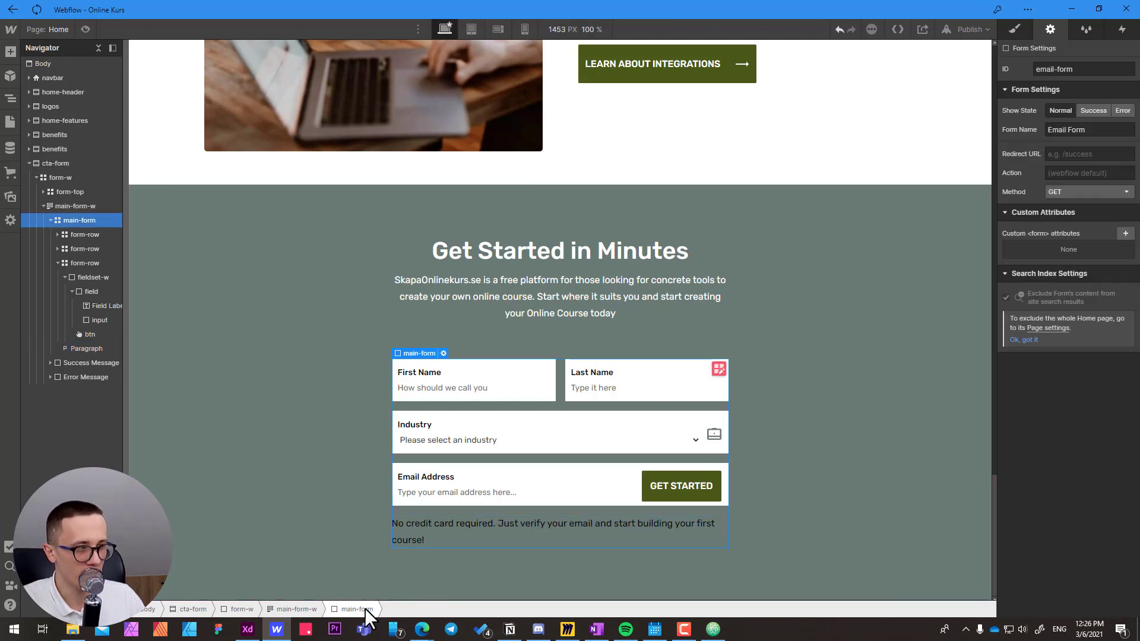
pyautogui.click(1016, 31)
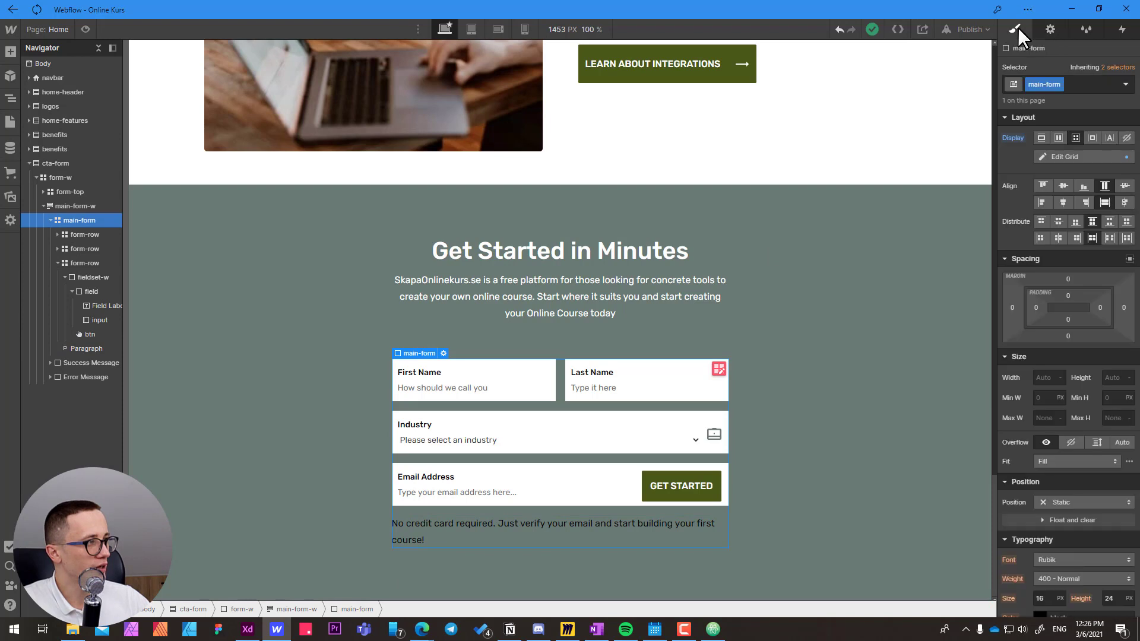
pyautogui.scroll(-4, 1062, 374)
pyautogui.click(1069, 375)
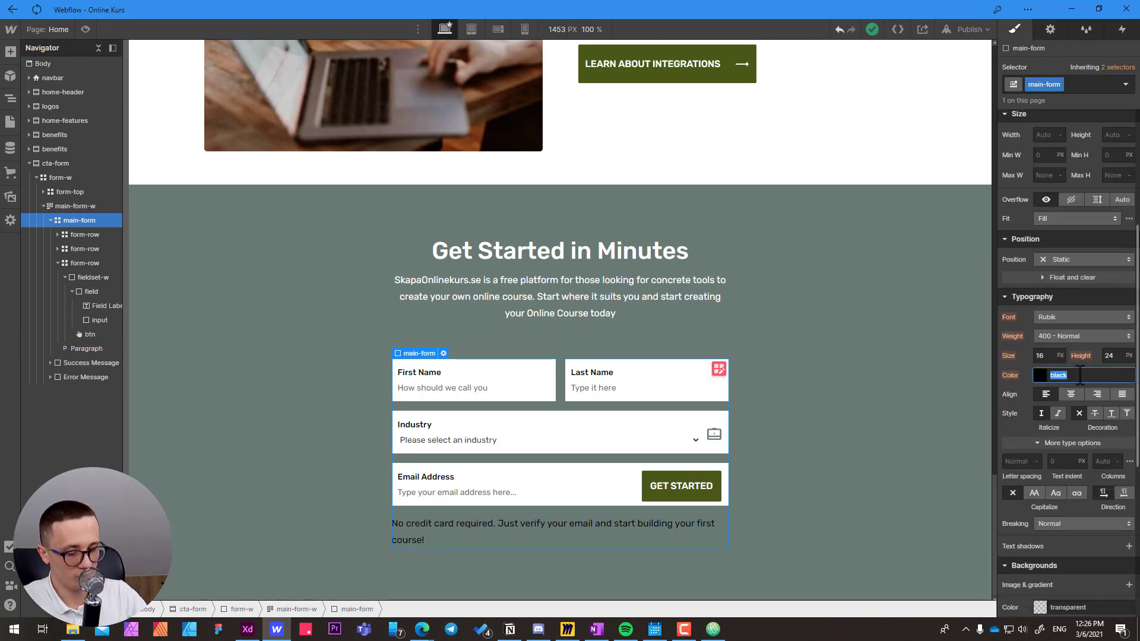
pyautogui.write('white')
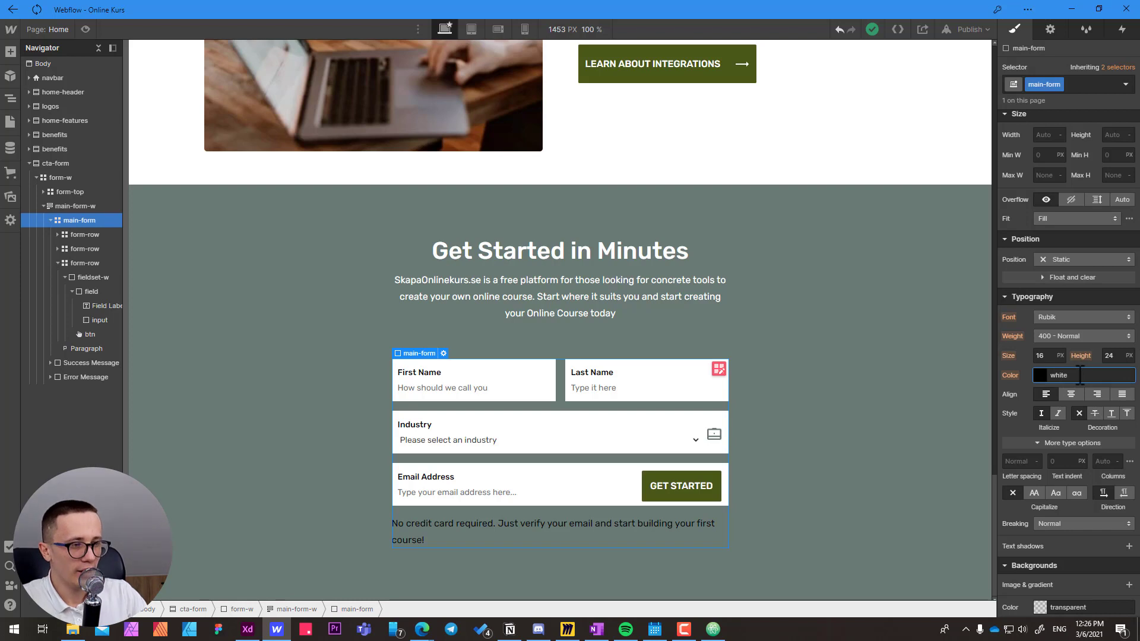
pyautogui.press('Return')
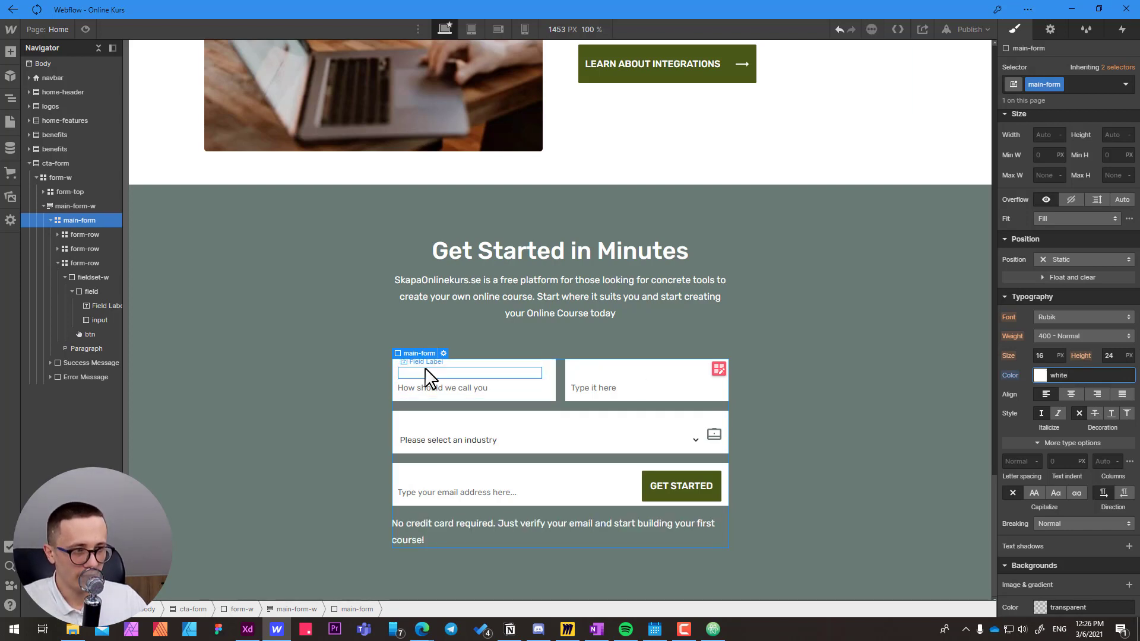
# Select the First Name field label and set the text color of the All Labels tag to black (#000000).
pyautogui.click(425, 372)
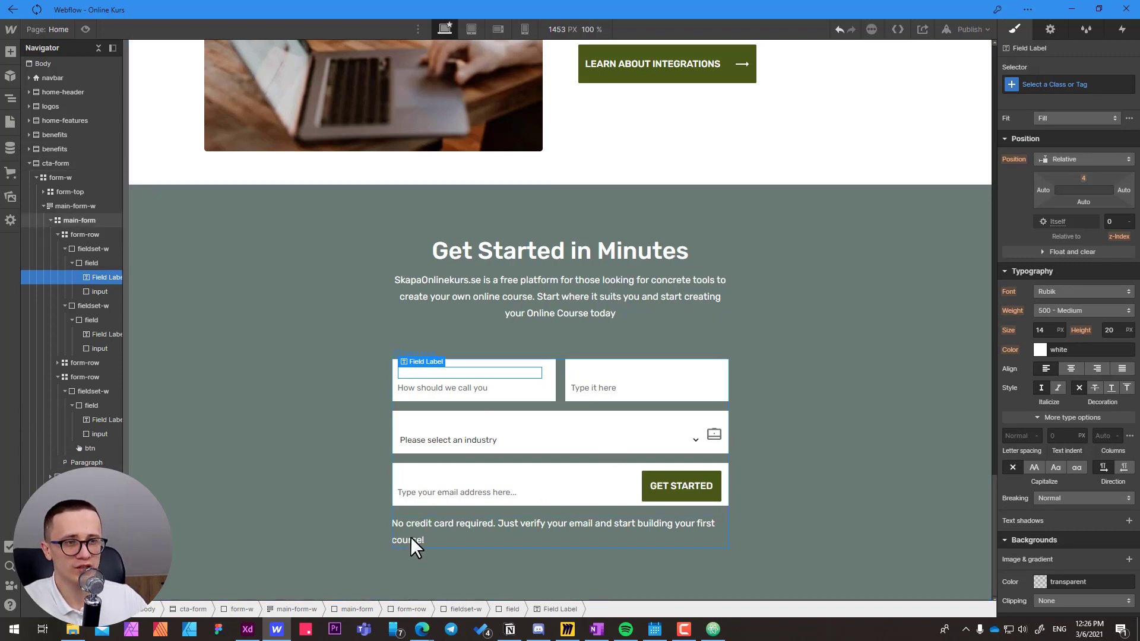
pyautogui.click(1047, 83)
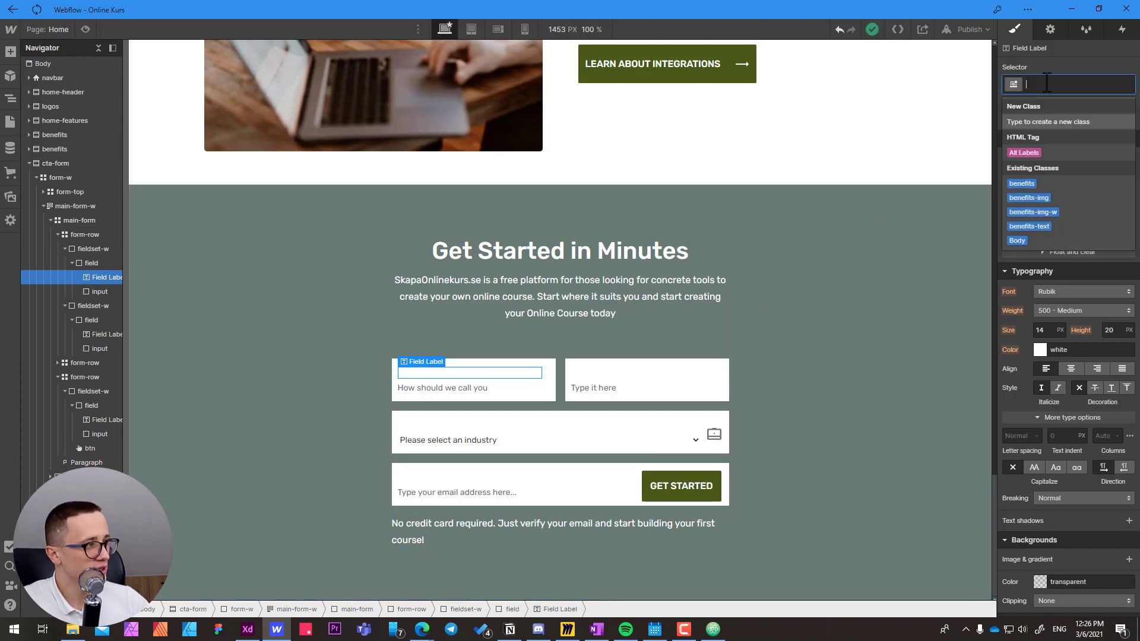
pyautogui.click(1031, 153)
pyautogui.click(1040, 350)
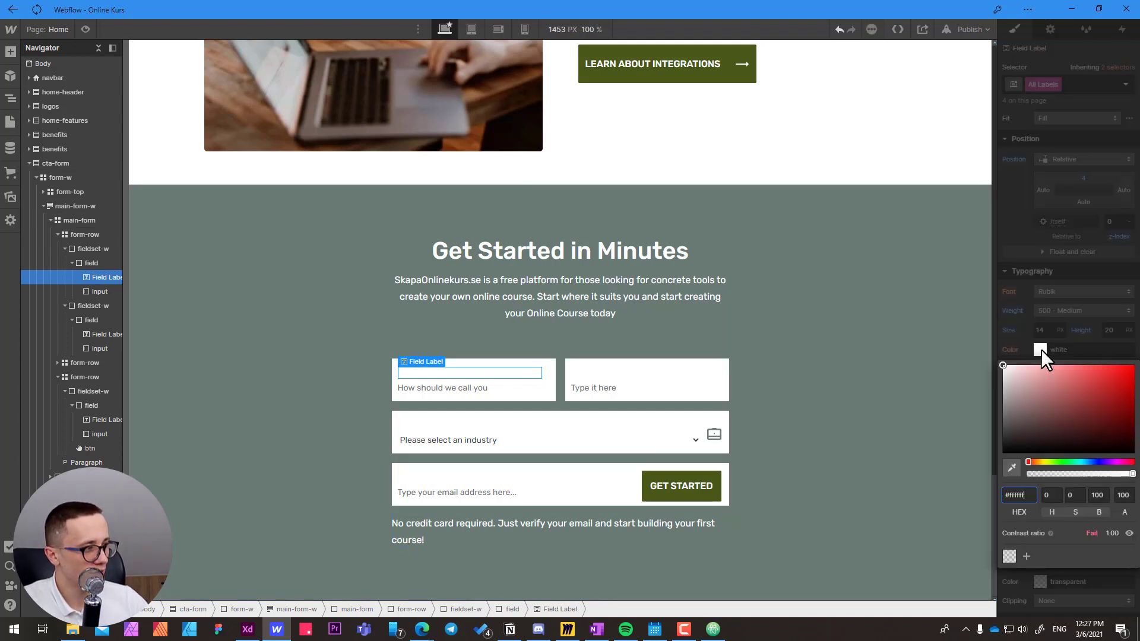
pyautogui.moveTo(1034, 419); pyautogui.dragTo(954, 489)
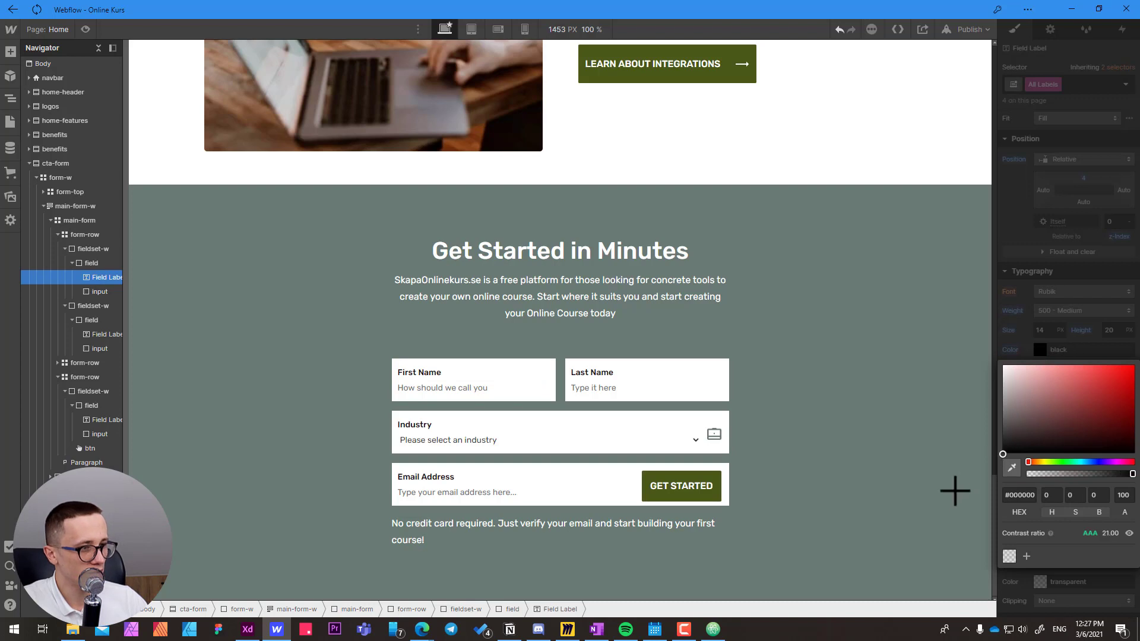
pyautogui.click(1025, 335)
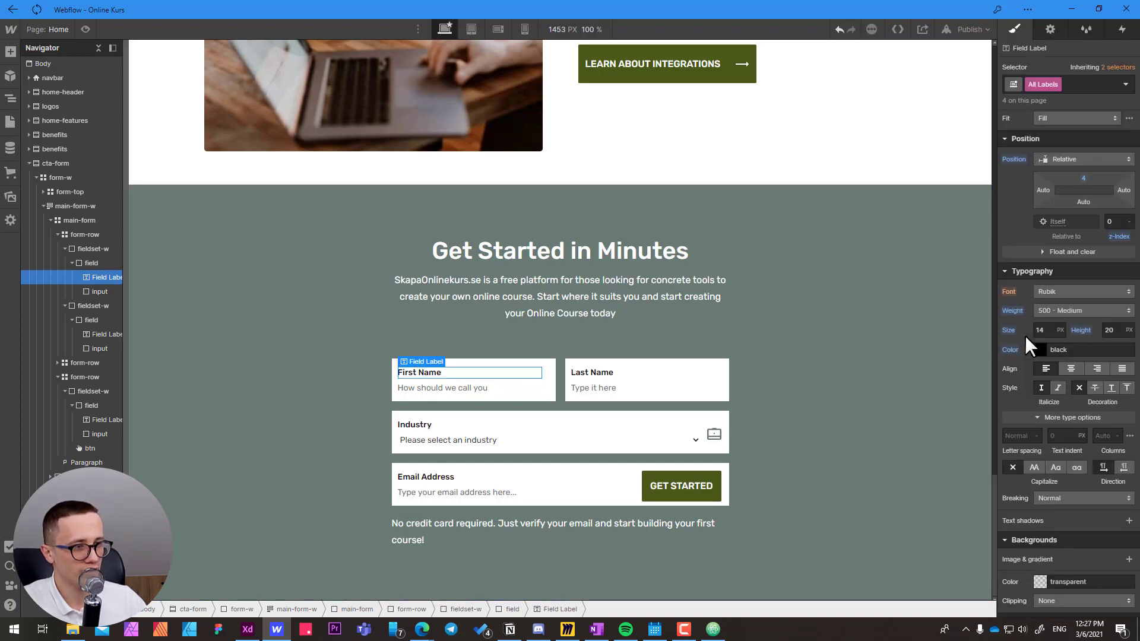
# Give the closing note paragraph below the Email Address row a new class named form-message.
pyautogui.click(432, 532)
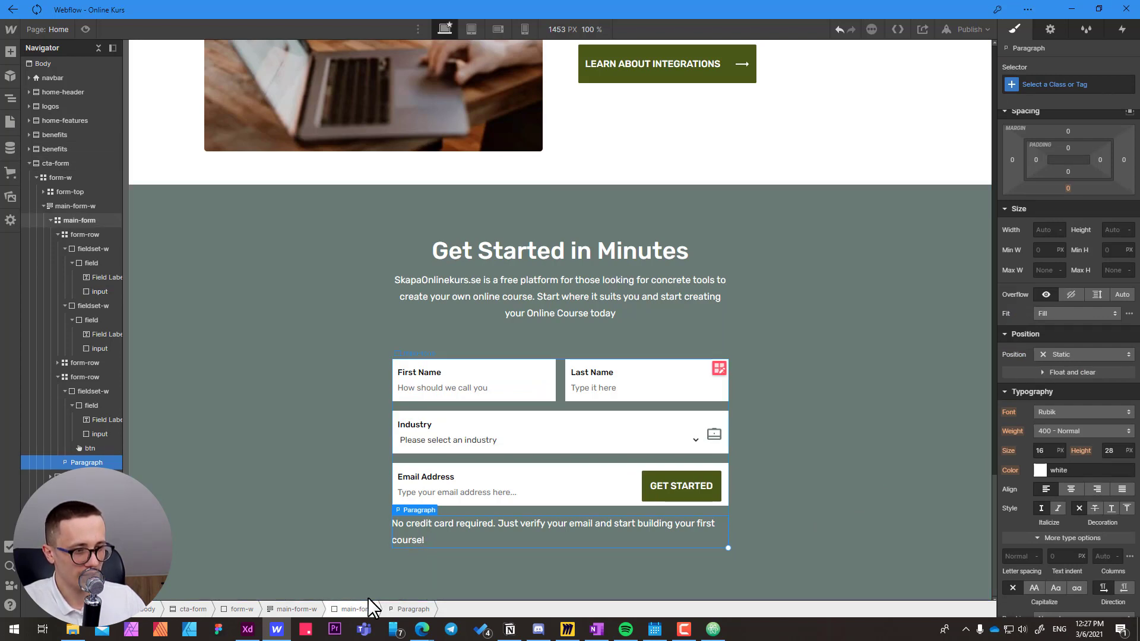
pyautogui.click(1060, 85)
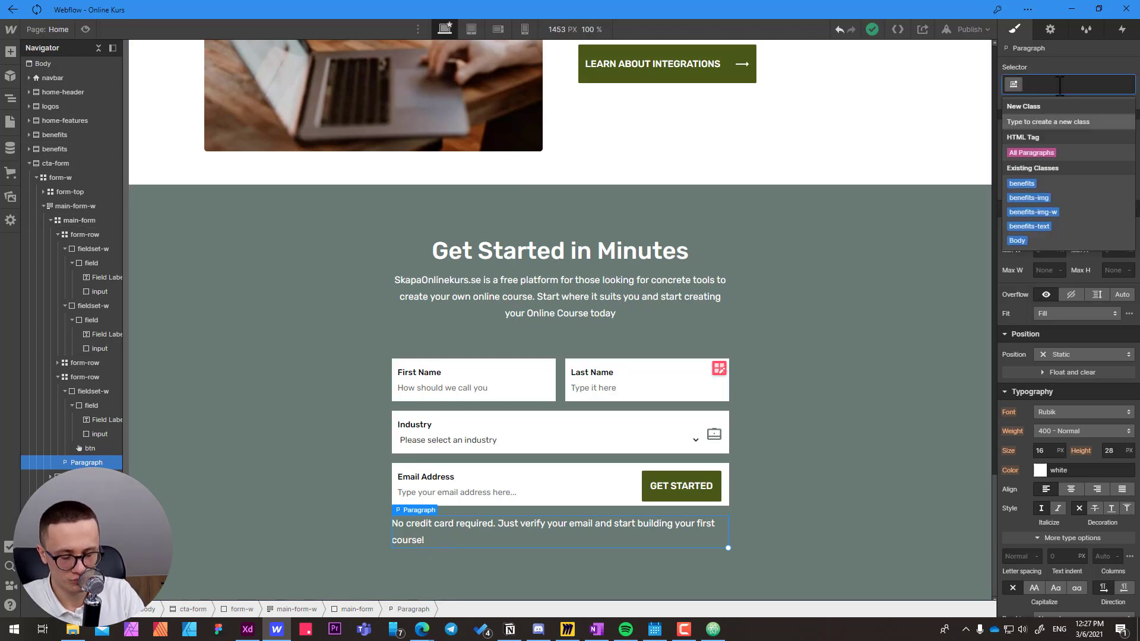
pyautogui.write('form')
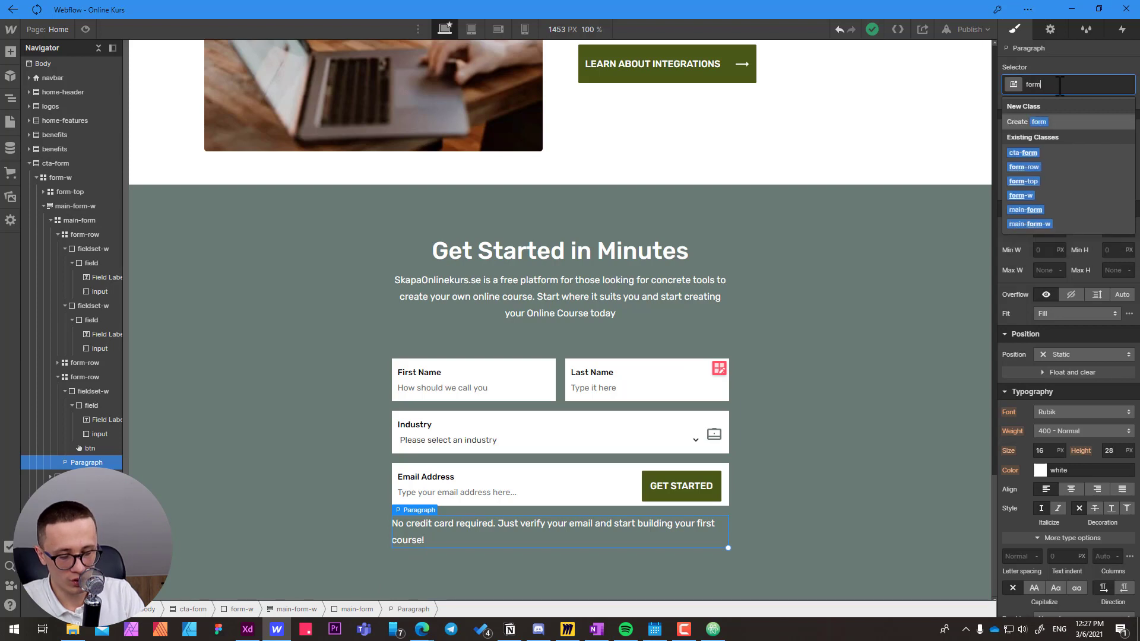
pyautogui.write('-message')
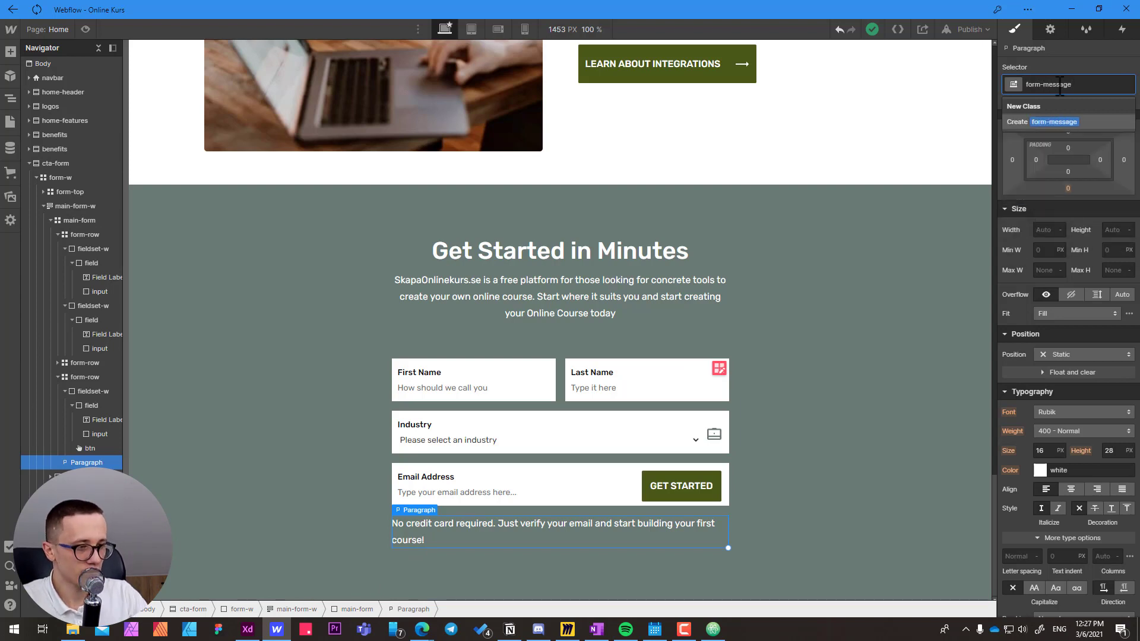
pyautogui.press('Return')
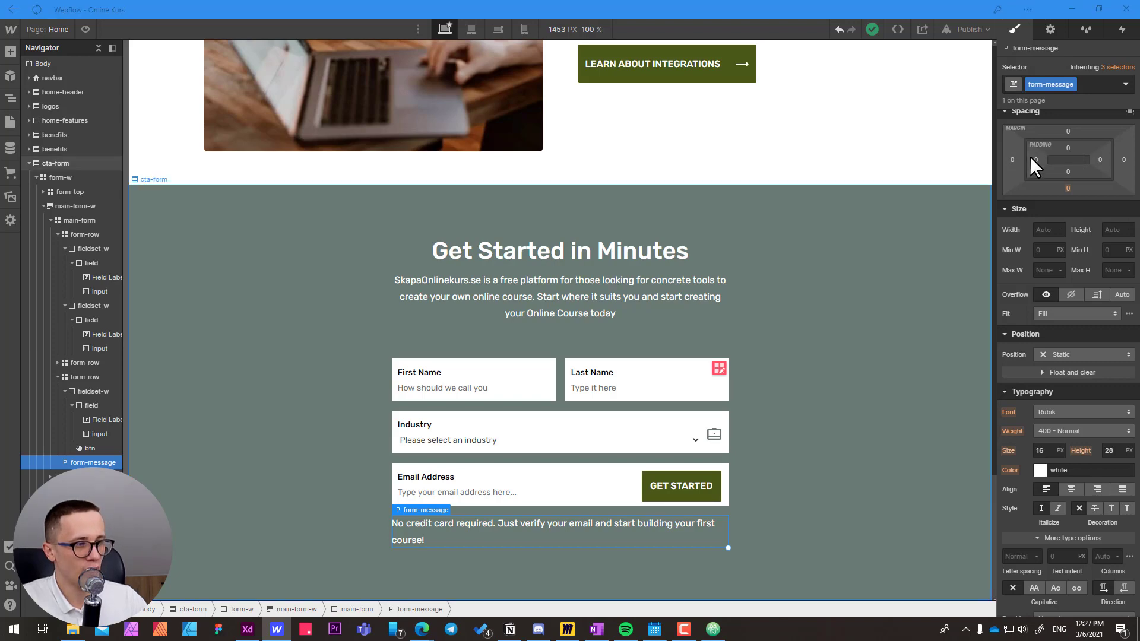
# Center-align the form-message text and set its font size to 14 px and line height to 24 px.
pyautogui.hotkey('alt', 'Tab')
pyautogui.hotkey('alt', 'Tab')
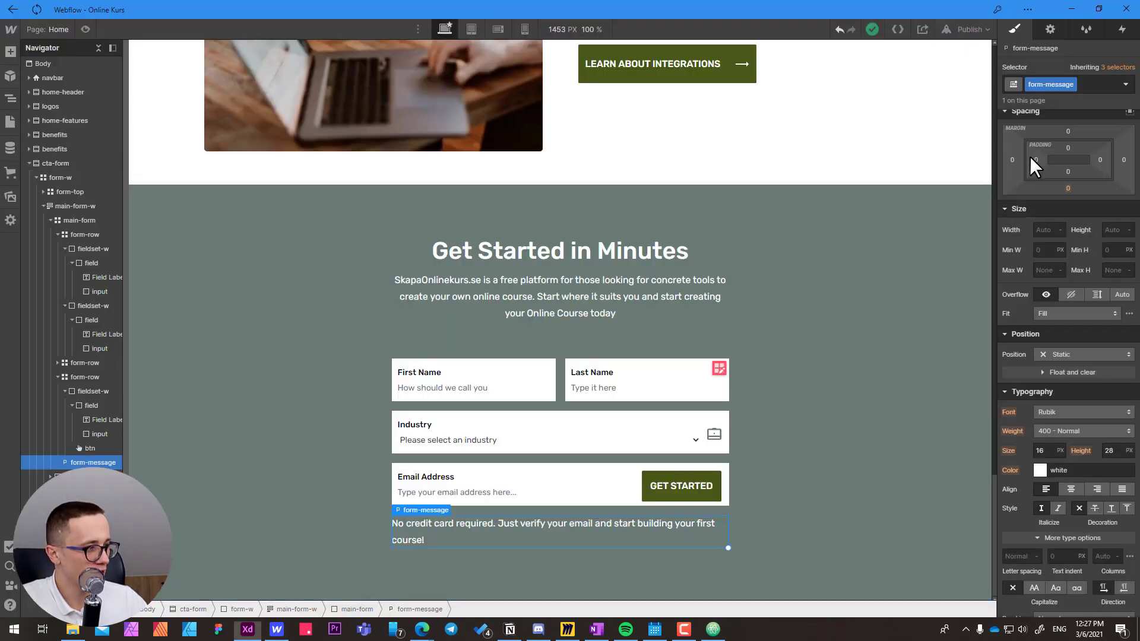
pyautogui.click(1072, 488)
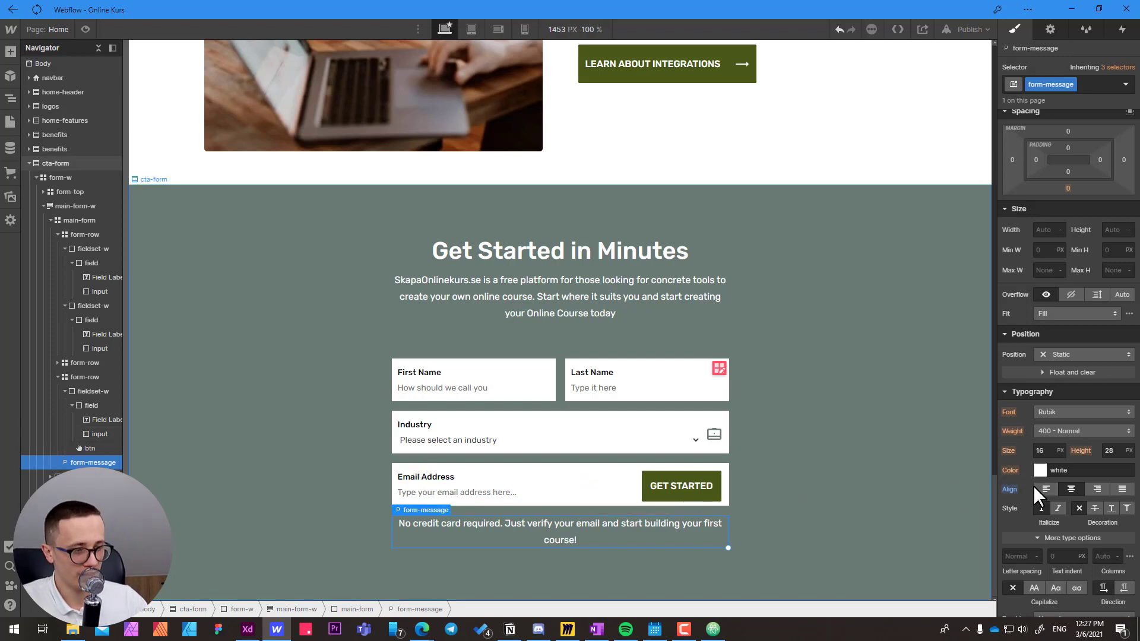
pyautogui.click(1042, 453)
pyautogui.press('Up')
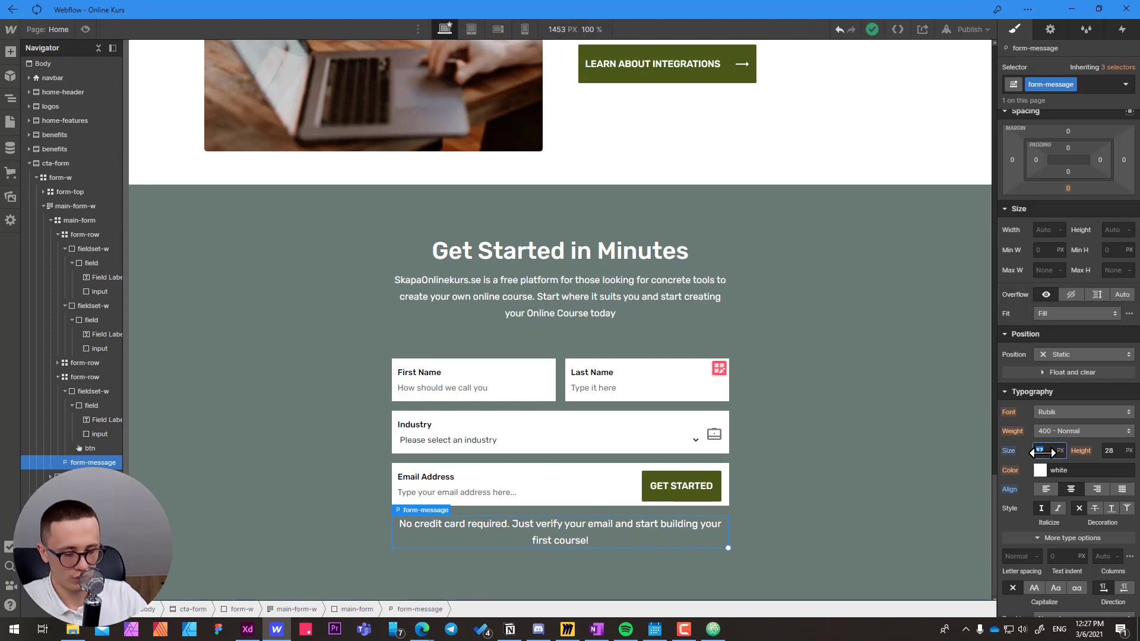
pyautogui.press('Down')
pyautogui.press('Down')
pyautogui.press('Down')
pyautogui.press('Tab')
pyautogui.write('24')
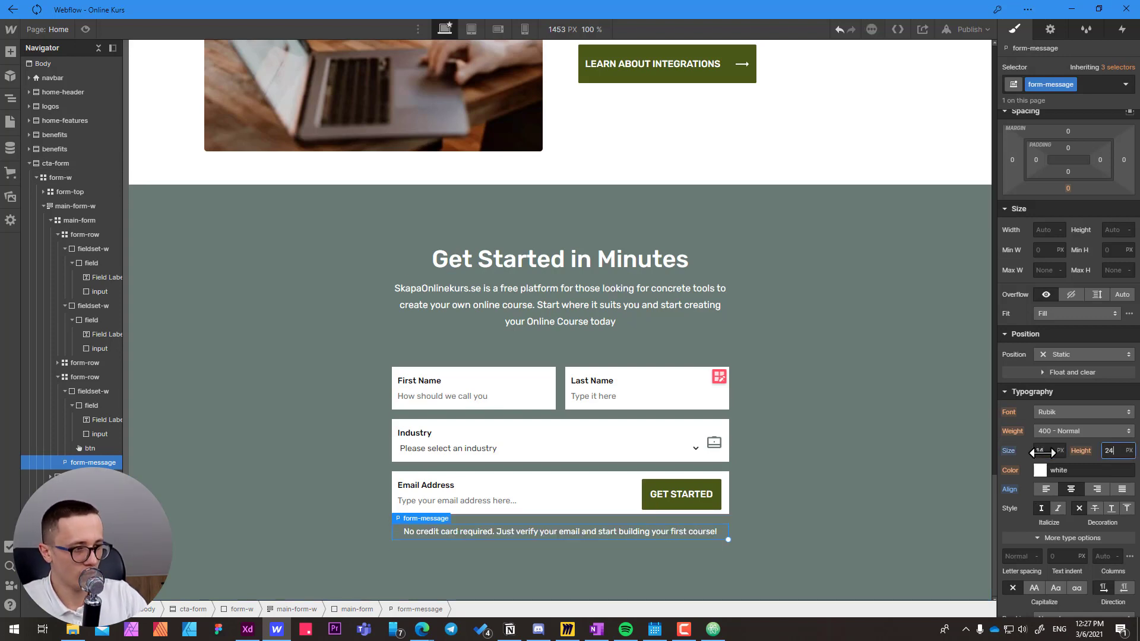
# Check the closing note's text width in Adobe XD, and set the form-message's maximum width to 400 px in Webflow.
pyautogui.hotkey('alt', 'Tab')
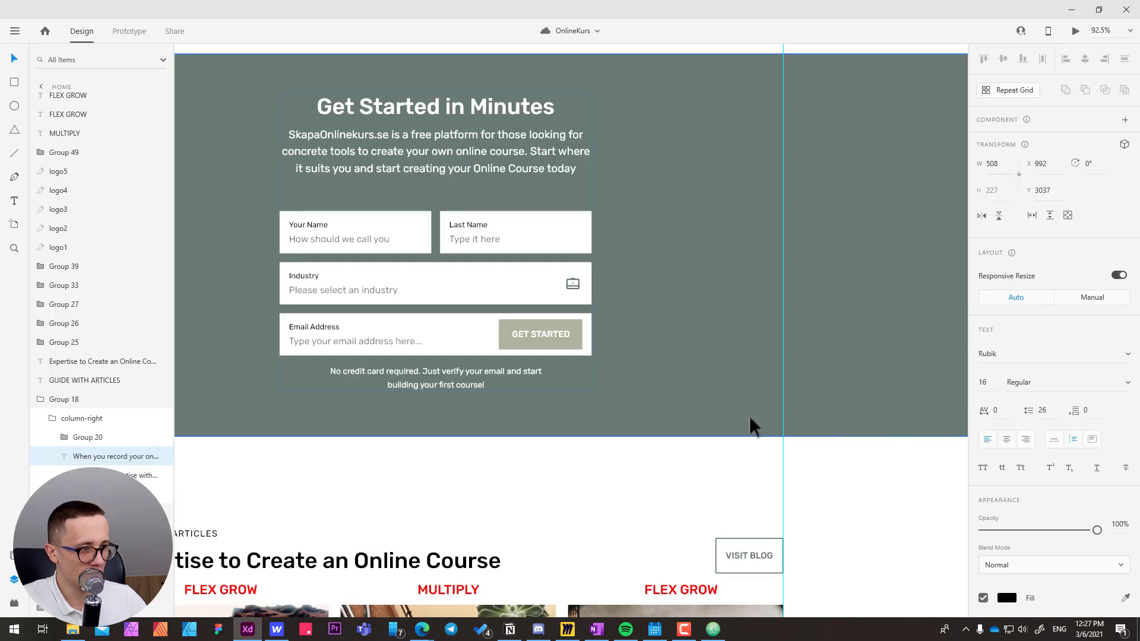
pyautogui.doubleClick(461, 385)
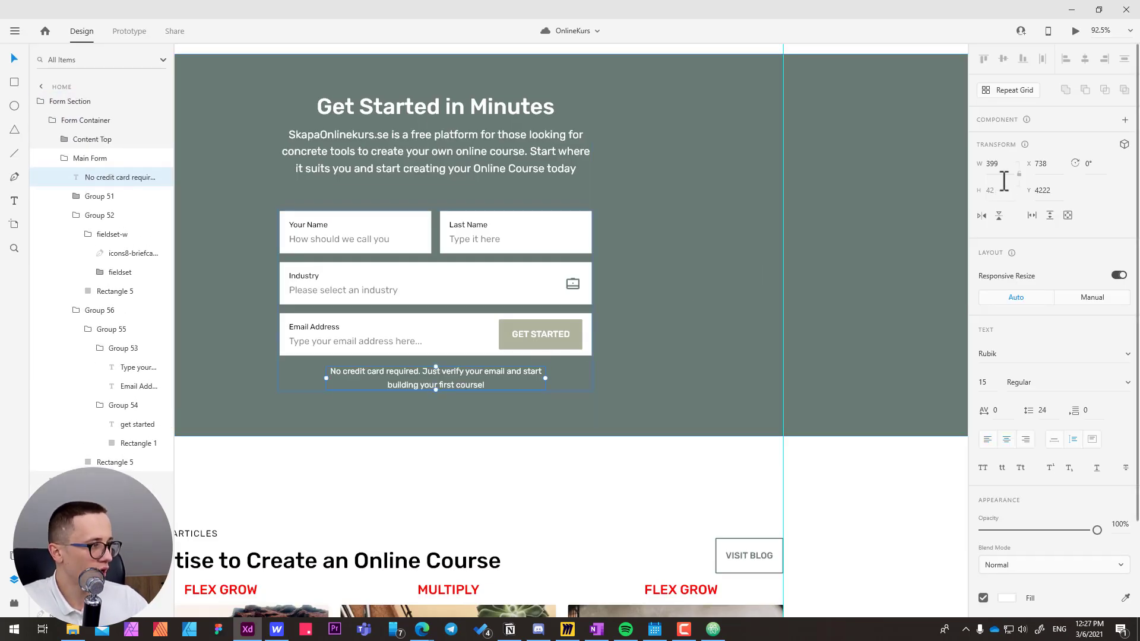
pyautogui.hotkey('alt', 'Tab')
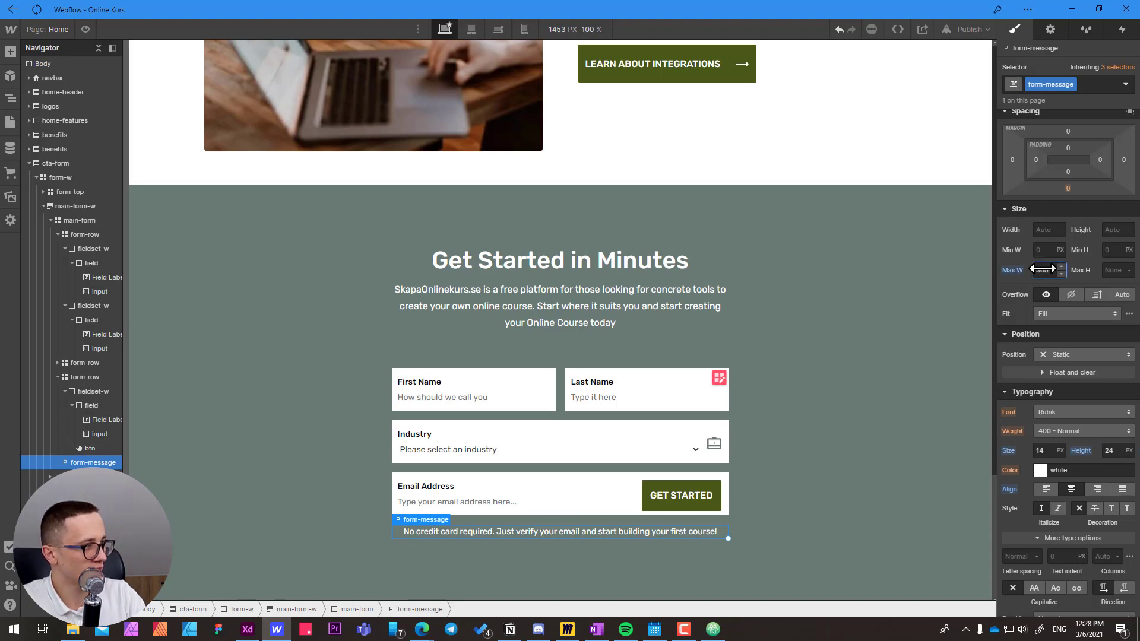
pyautogui.click(1042, 269)
pyautogui.write('40')
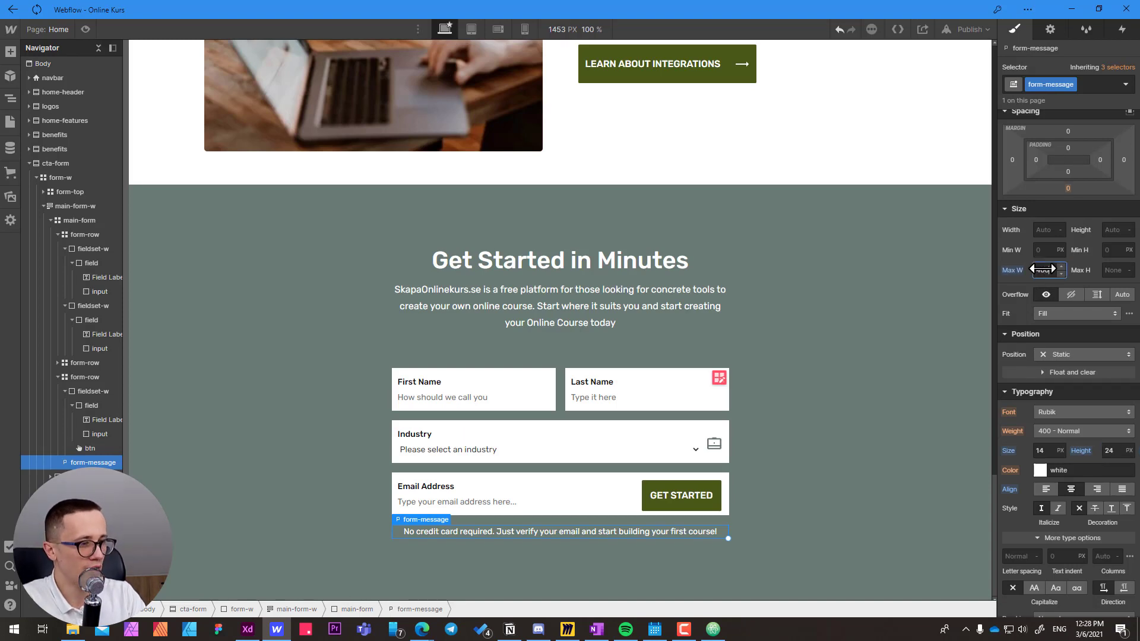
pyautogui.write('0')
pyautogui.press('Return')
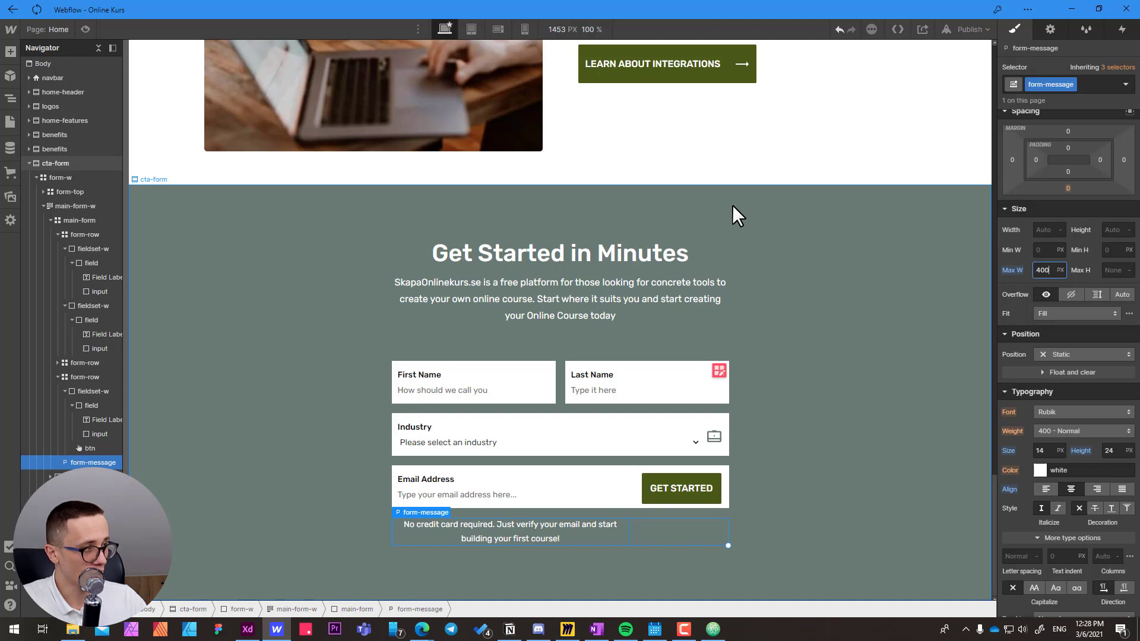
# Justify the form-message to the center of its grid cell and return to the cta-form section.
pyautogui.scroll(1, 1047, 177)
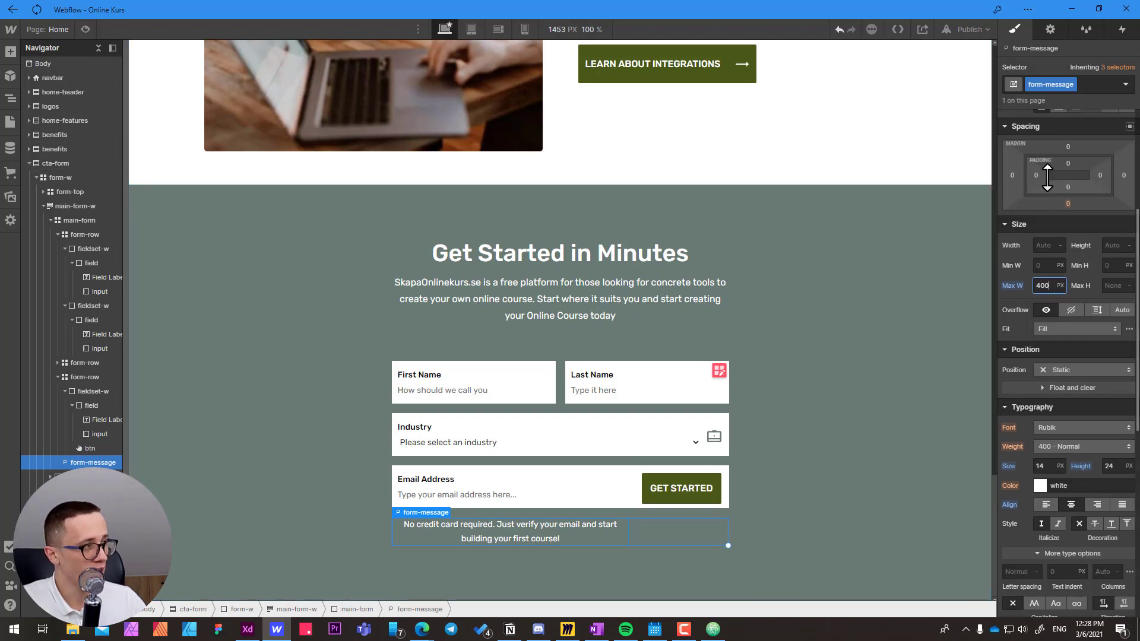
pyautogui.scroll(4, 1047, 177)
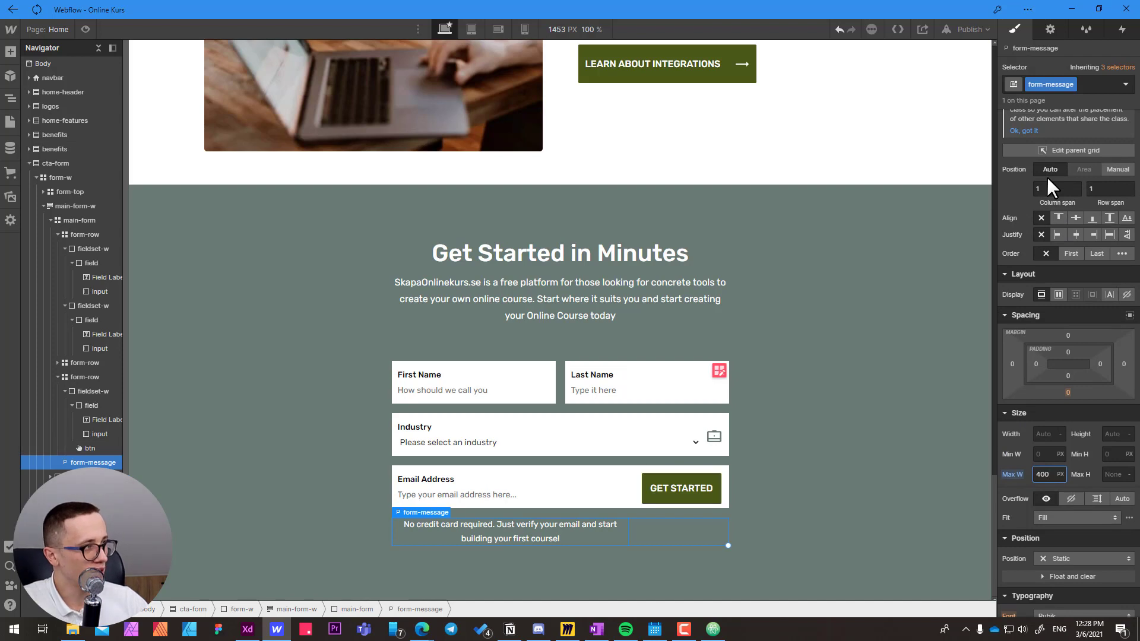
pyautogui.scroll(1, 1069, 188)
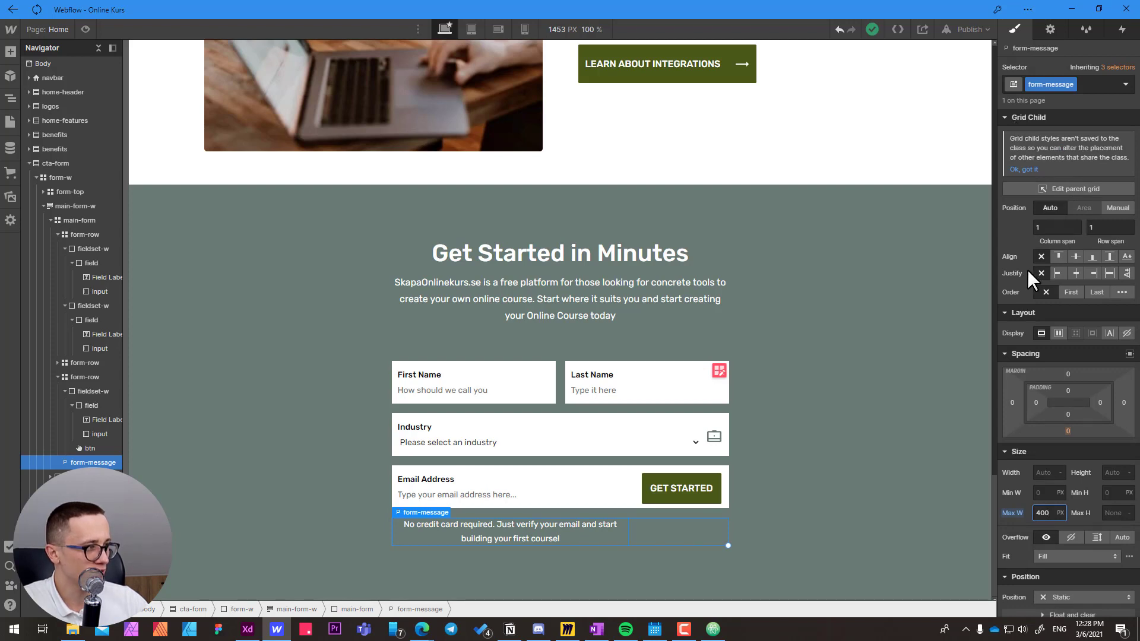
pyautogui.click(1078, 273)
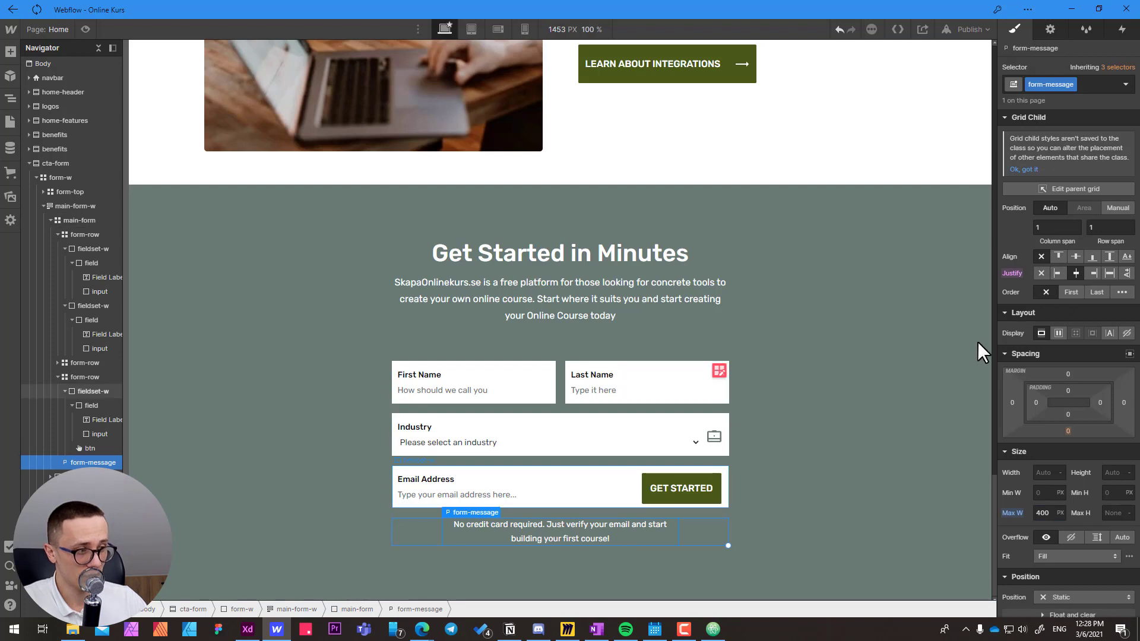
pyautogui.click(704, 527)
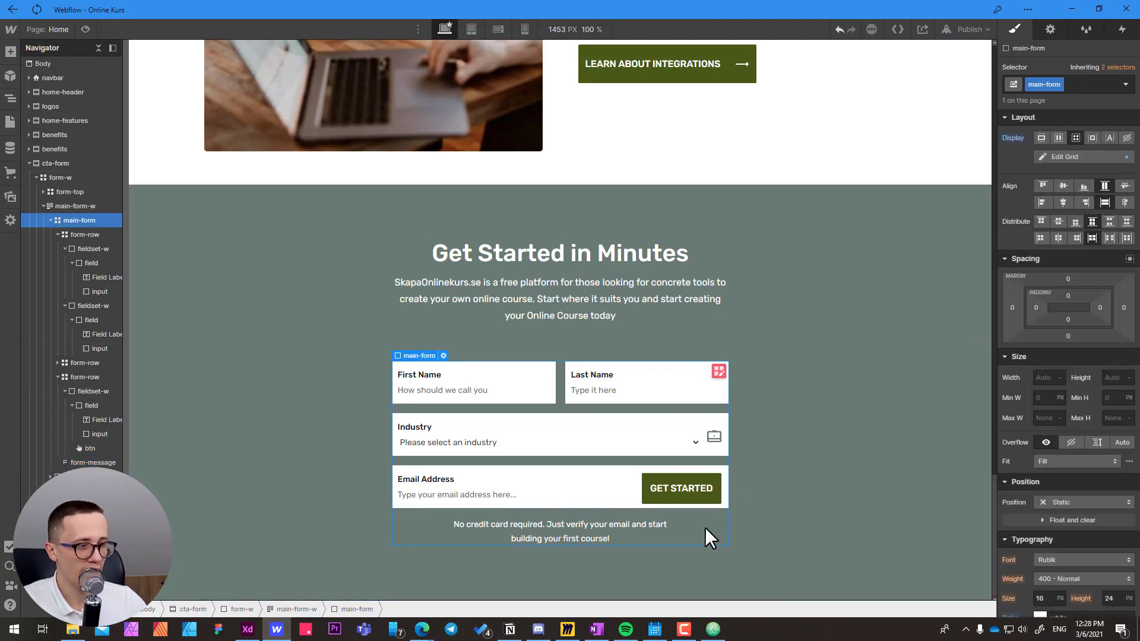
pyautogui.click(811, 418)
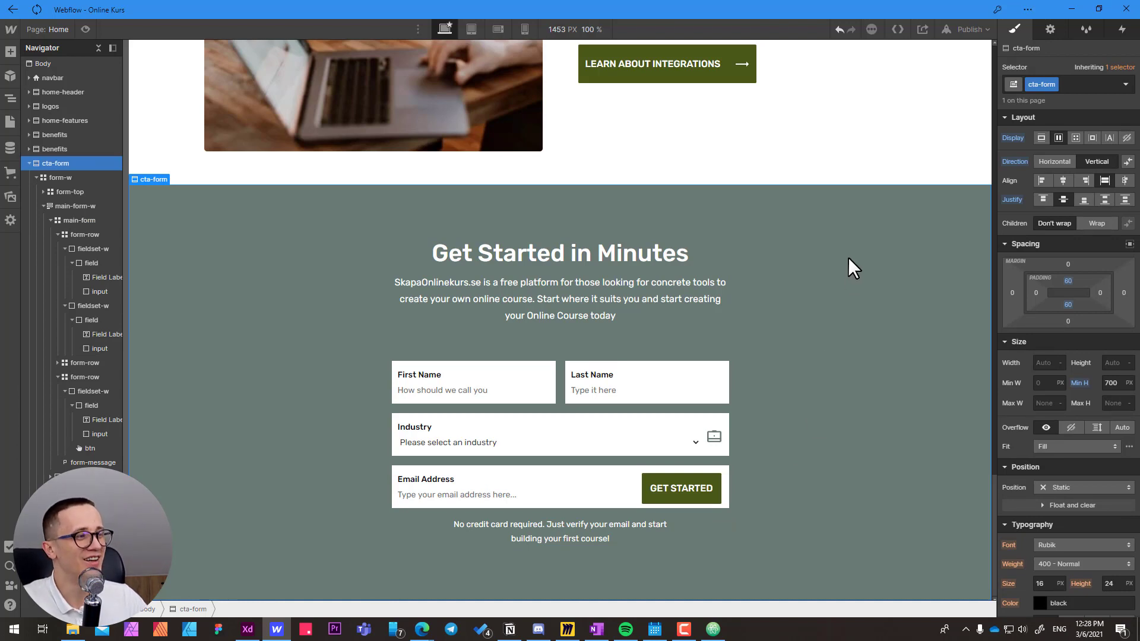
pyautogui.moveTo(848, 257); pyautogui.dragTo(854, 255)
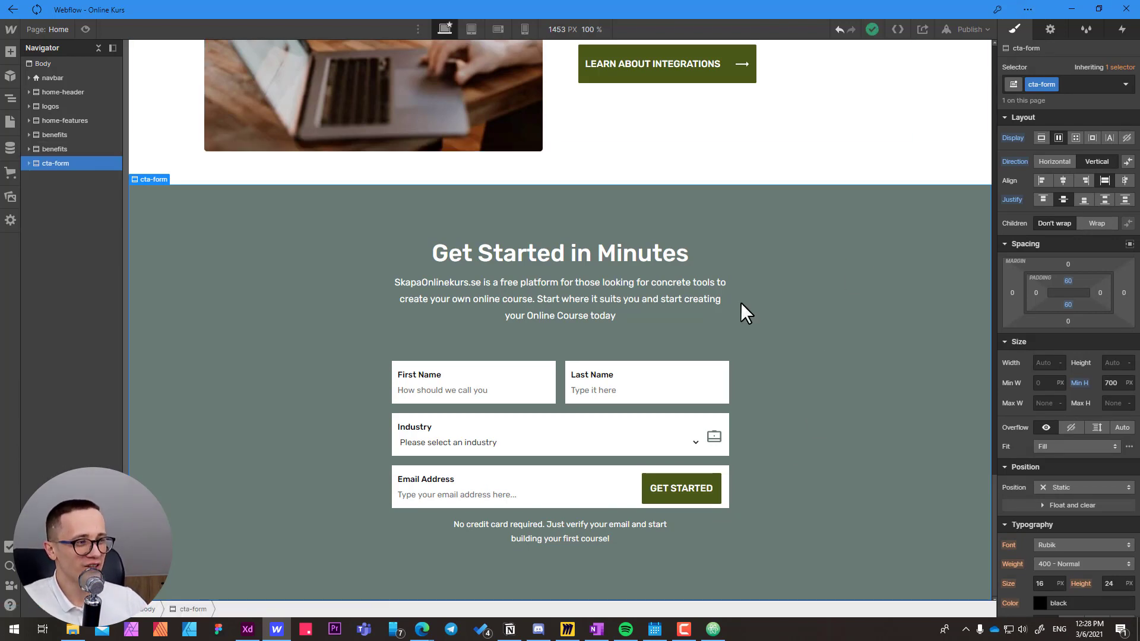
# Publish the site to its webflow.io domain and open the live page in the browser at the Get Started form.
pyautogui.click(965, 31)
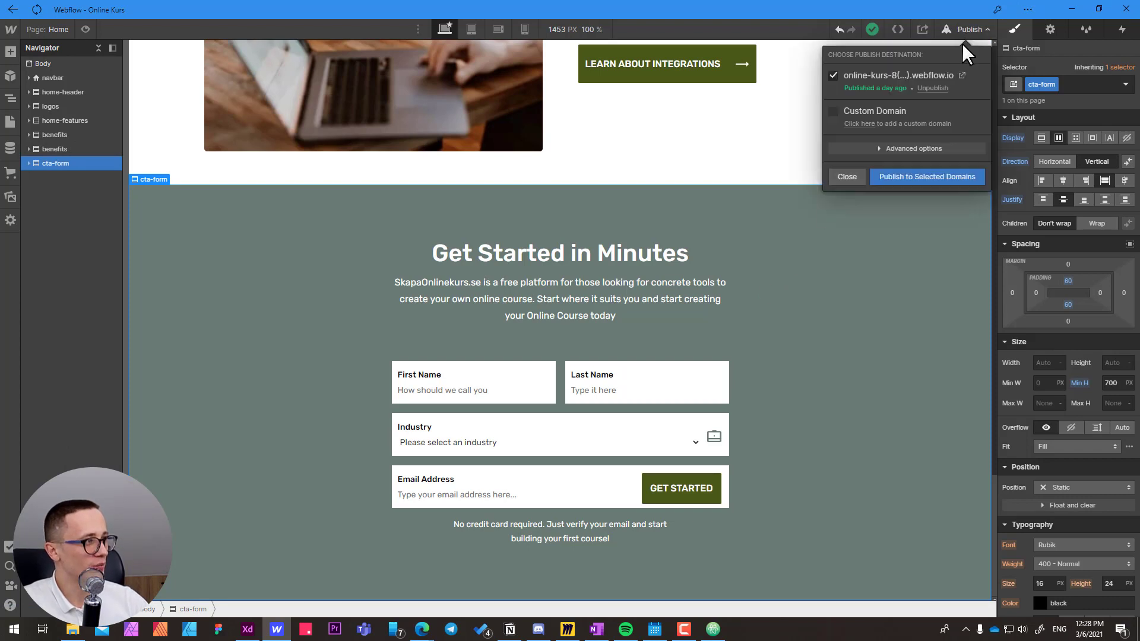
pyautogui.click(915, 181)
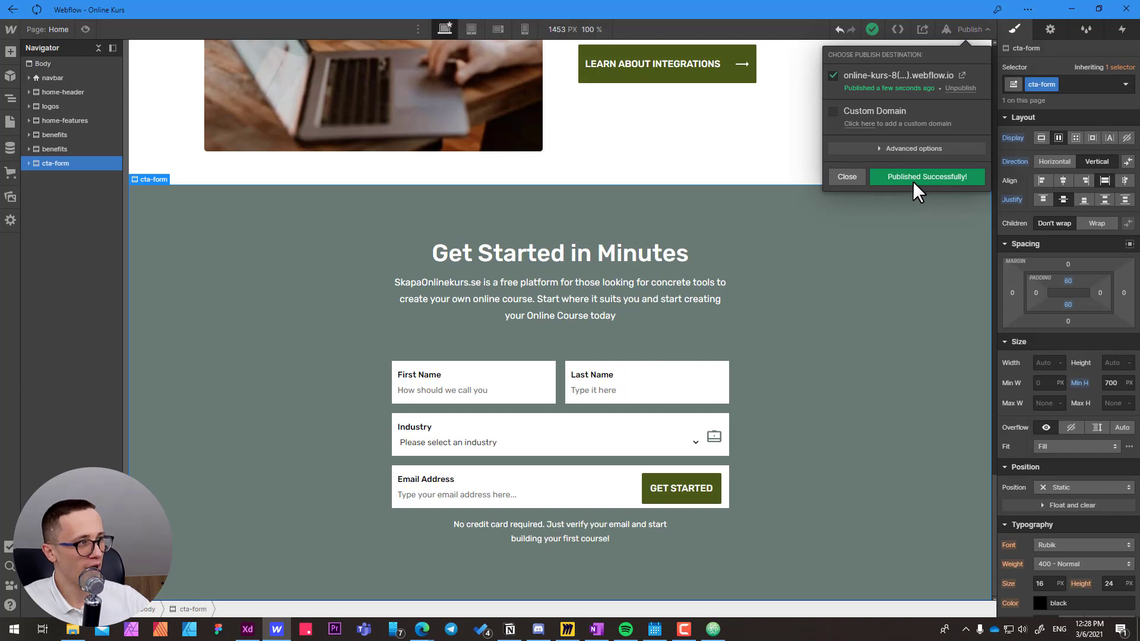
pyautogui.click(963, 77)
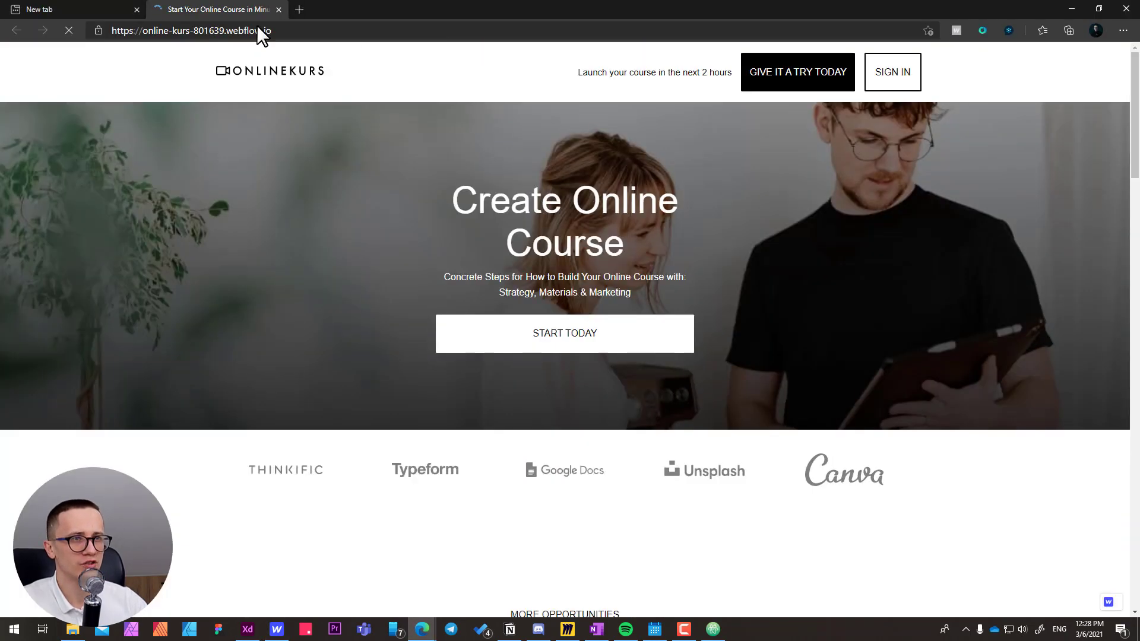
pyautogui.click(55, 13)
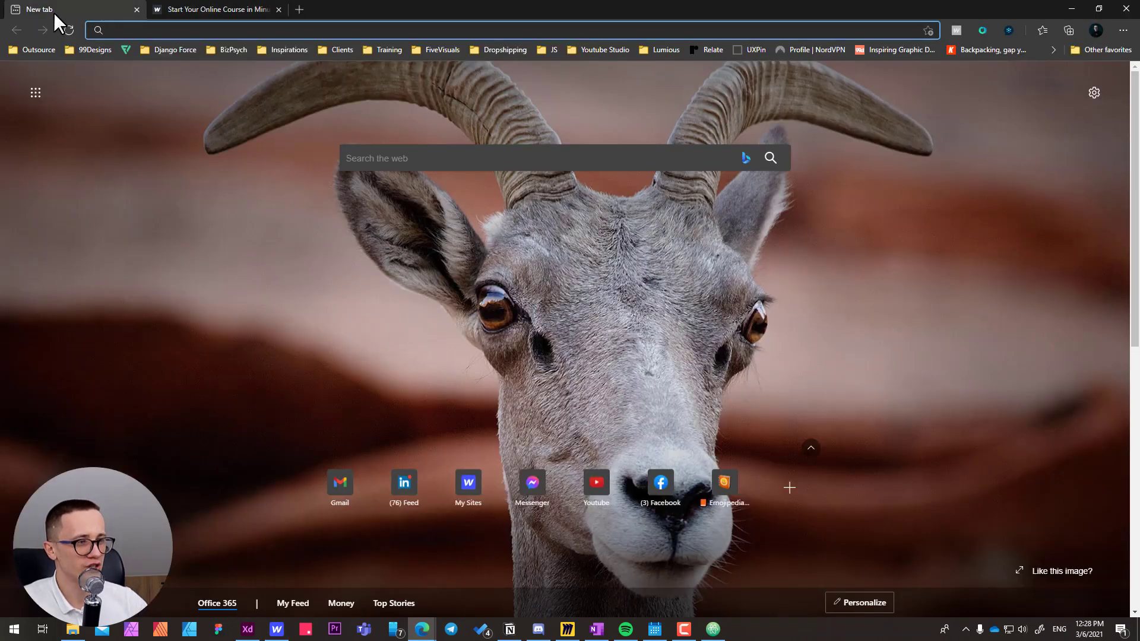
pyautogui.click(208, 7)
pyautogui.scroll(-20, 335, 258)
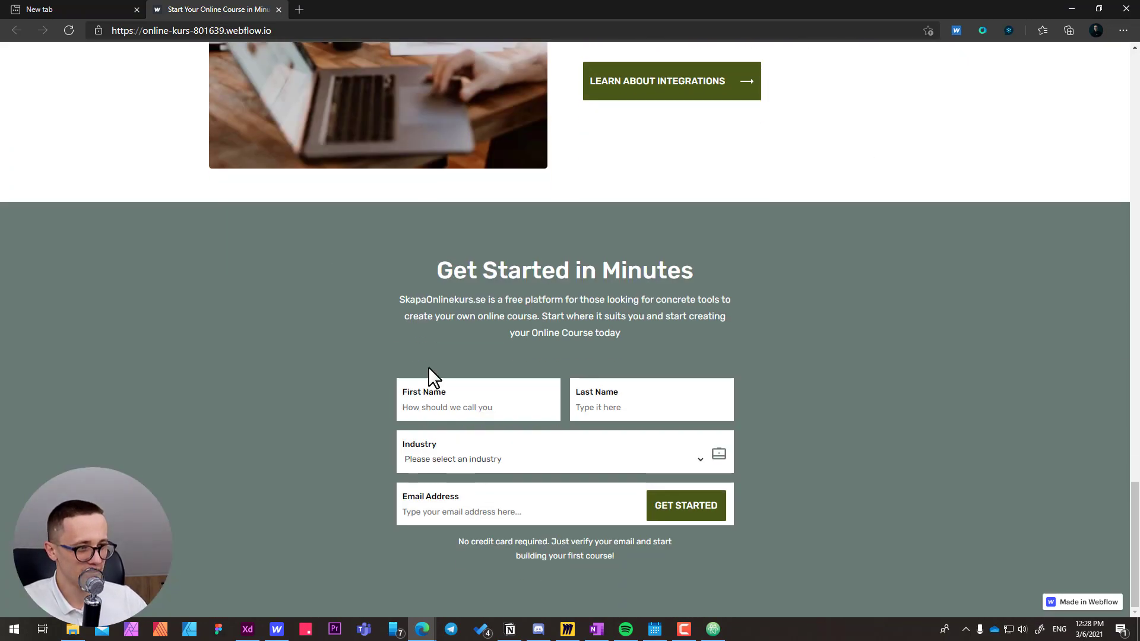
# Preview the browser's autofill suggestions in the First Name field of the published form, leaving the form unfilled.
pyautogui.click(465, 407)
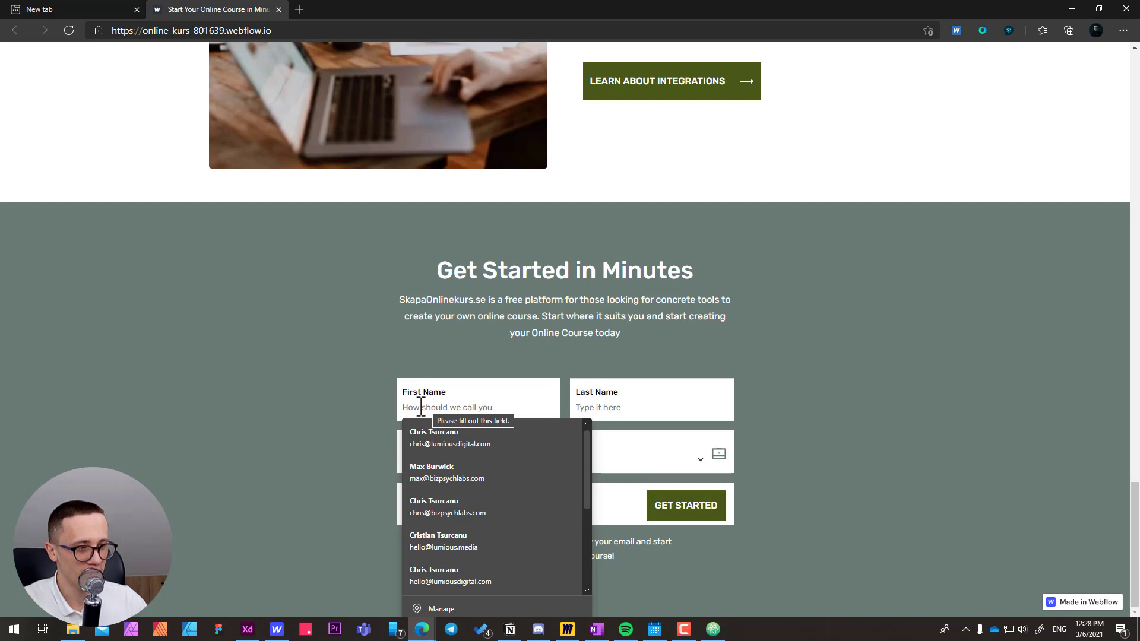
pyautogui.press('Down')
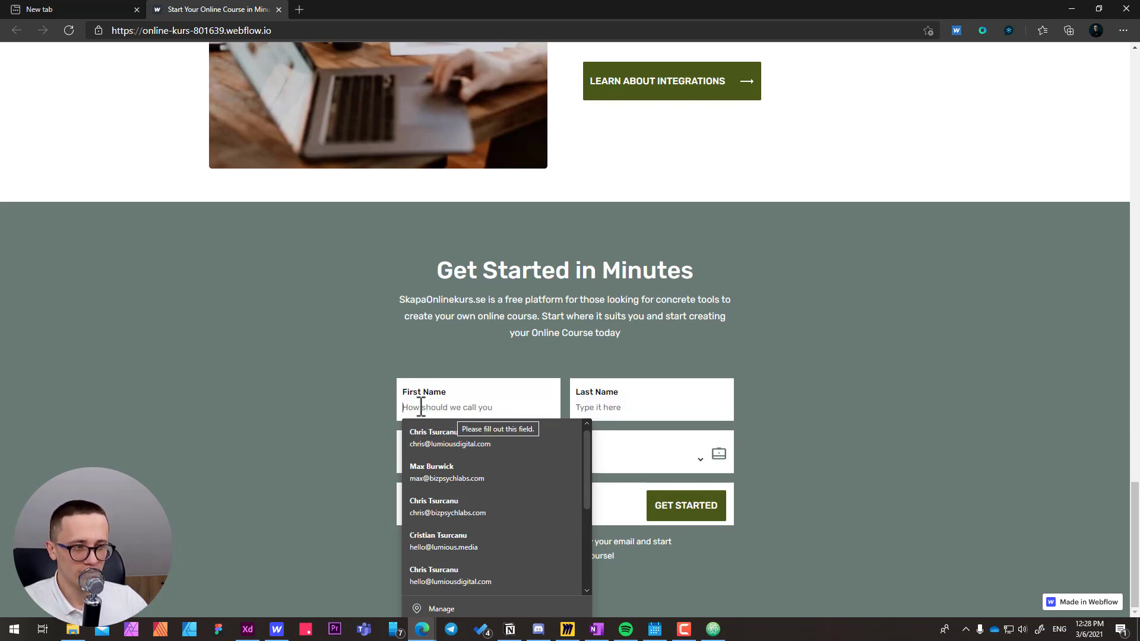
pyautogui.press('Down')
pyautogui.press('Down')
pyautogui.press('Up')
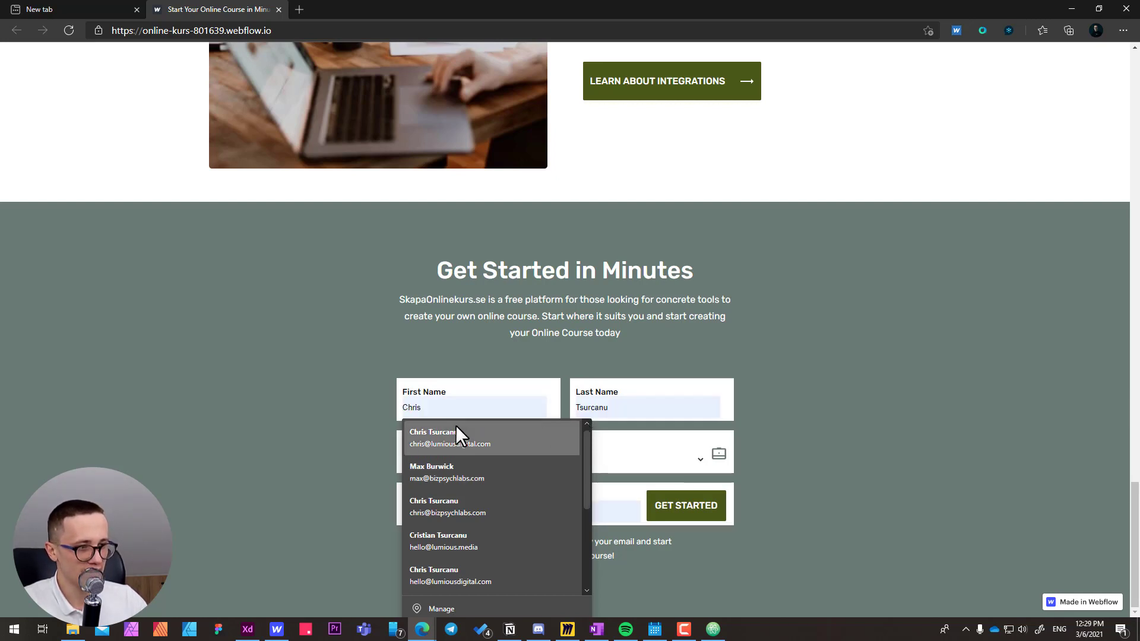
pyautogui.click(338, 469)
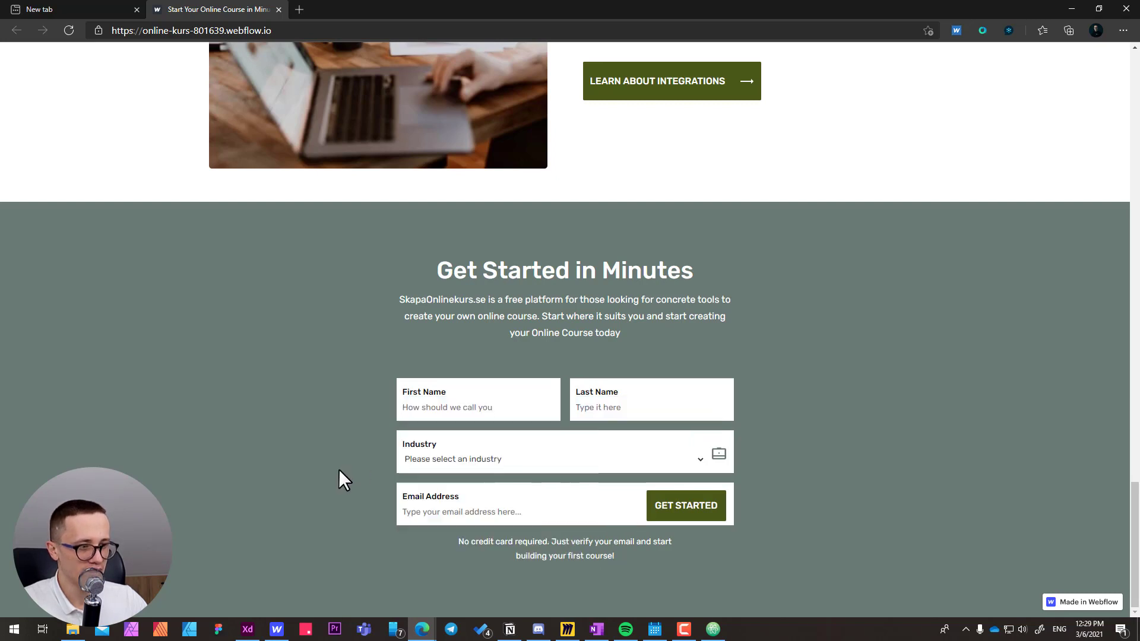
# Test the Industry dropdown and the Email Address field's suggestions on the published form without choosing any entry.
pyautogui.click(424, 457)
pyautogui.click(423, 458)
pyautogui.click(428, 457)
pyautogui.click(429, 456)
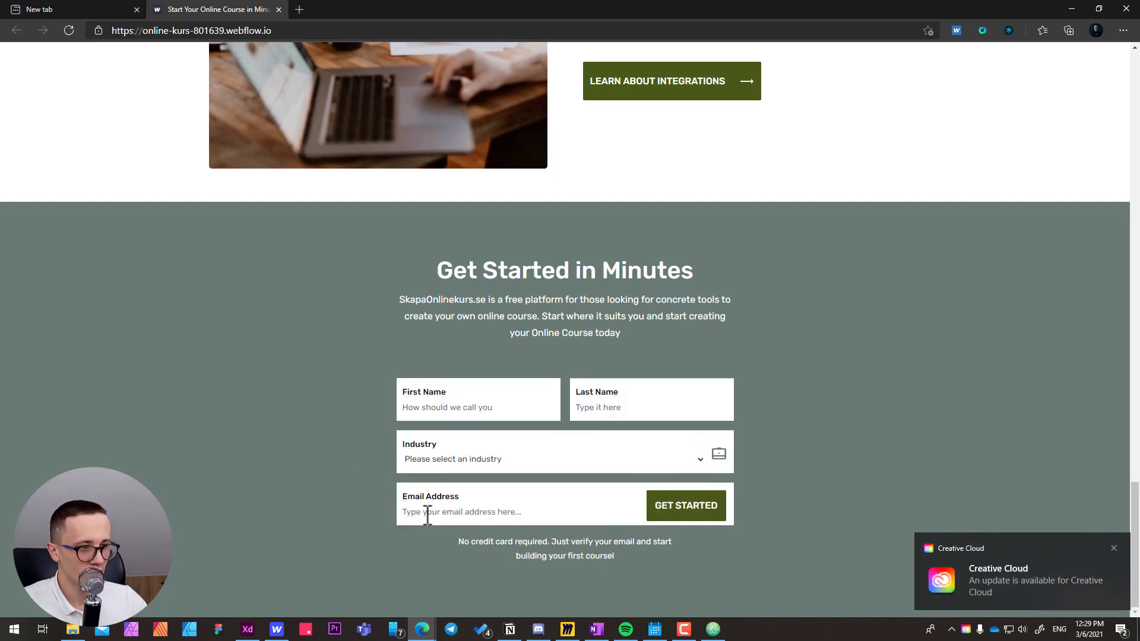
pyautogui.click(423, 514)
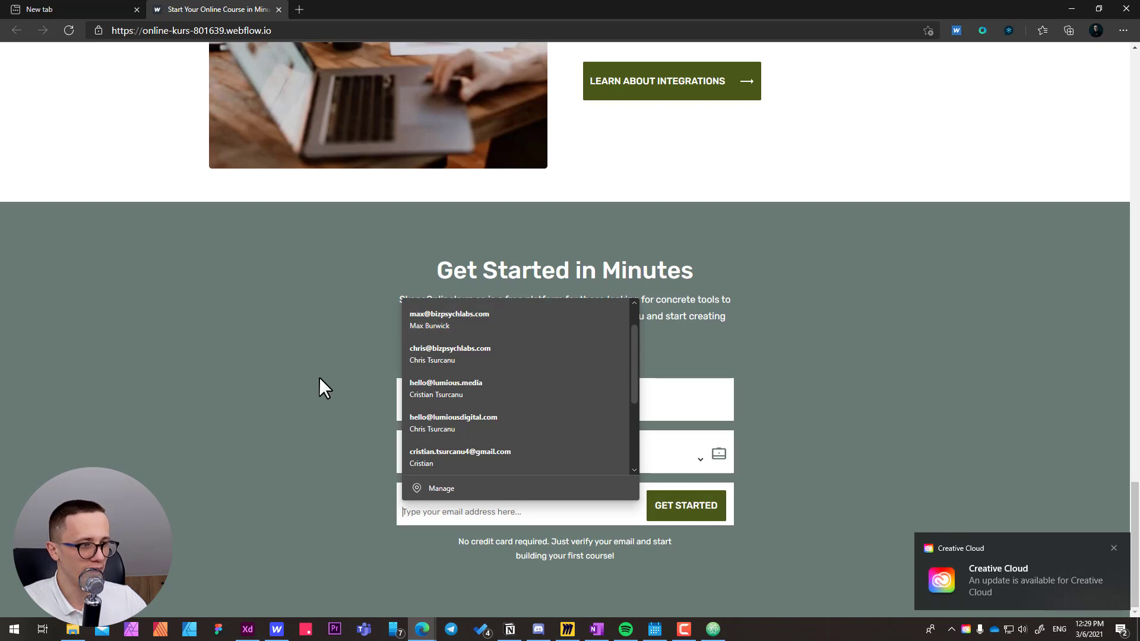
pyautogui.moveTo(319, 376); pyautogui.dragTo(447, 446)
pyautogui.click(485, 457)
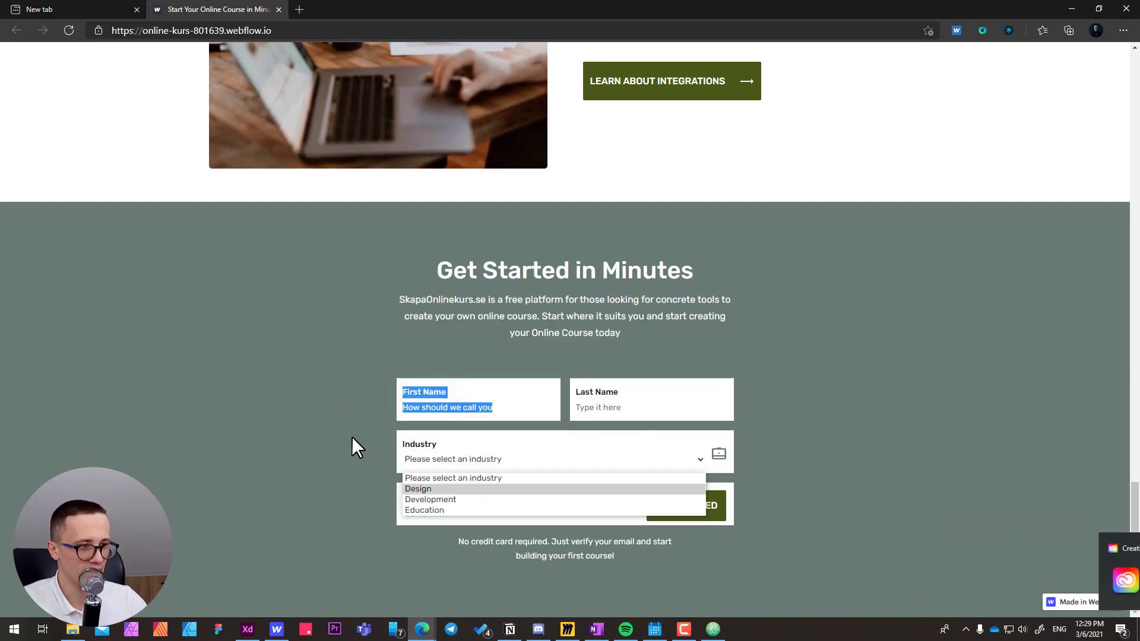
pyautogui.click(342, 437)
pyautogui.click(459, 461)
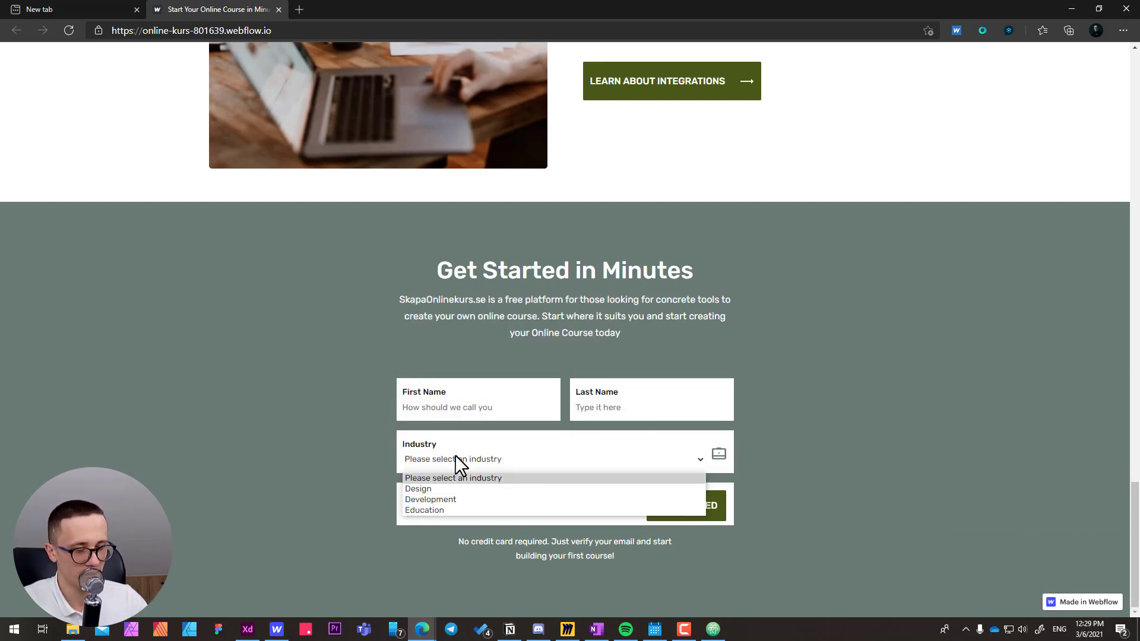
pyautogui.click(435, 459)
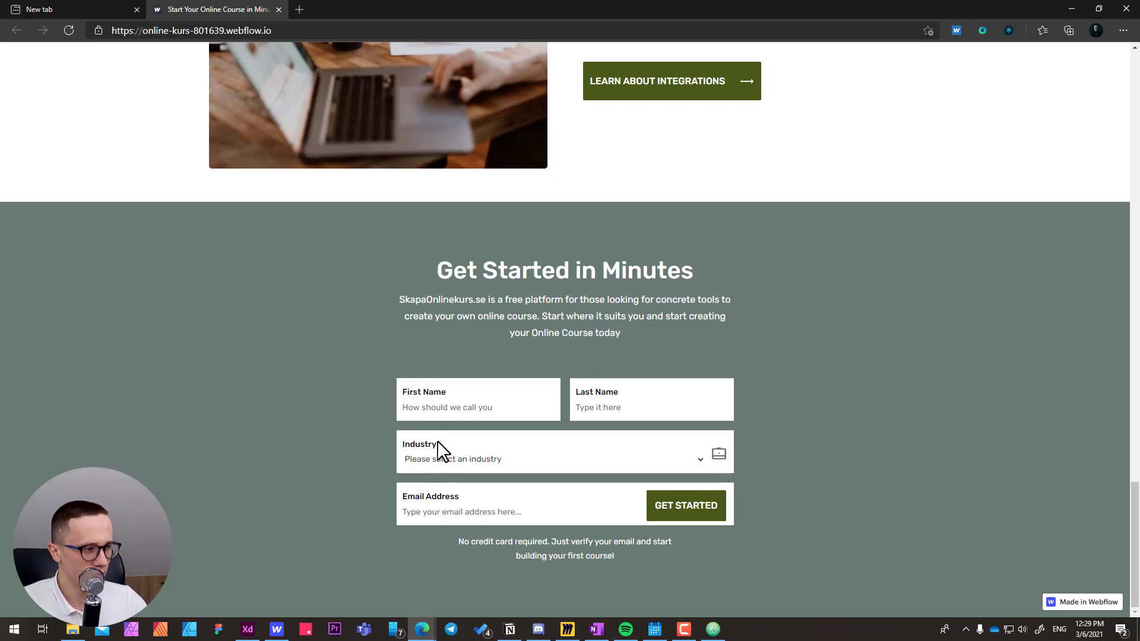
# Try to submit the published form with all fields empty, and check and dismiss the First Name field's autofill suggestions.
pyautogui.click(667, 512)
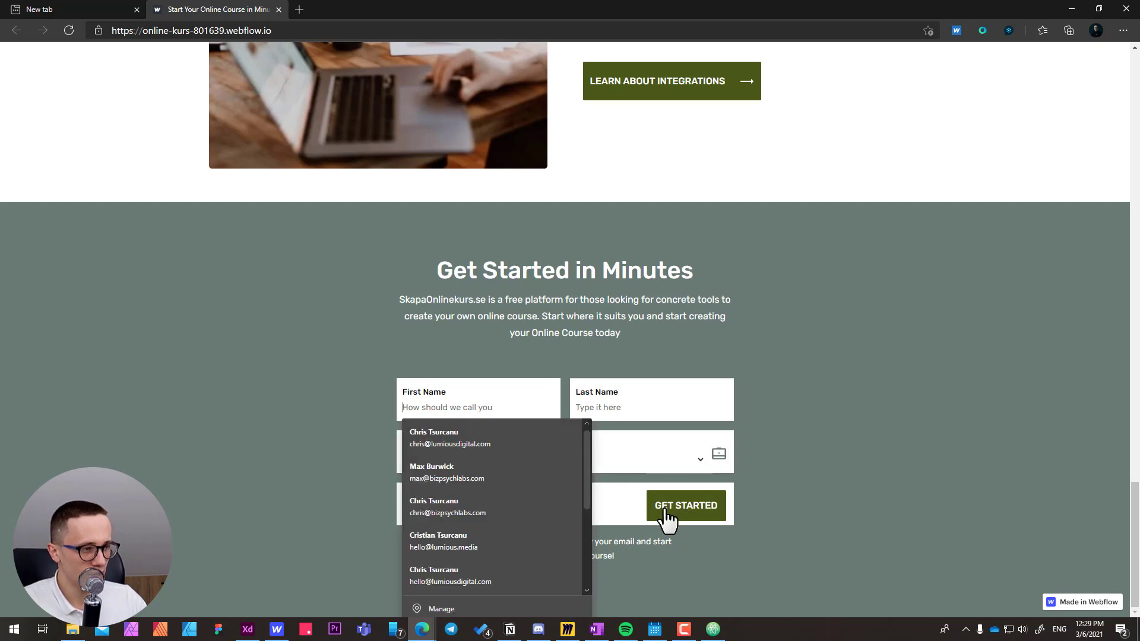
pyautogui.click(697, 515)
pyautogui.click(343, 424)
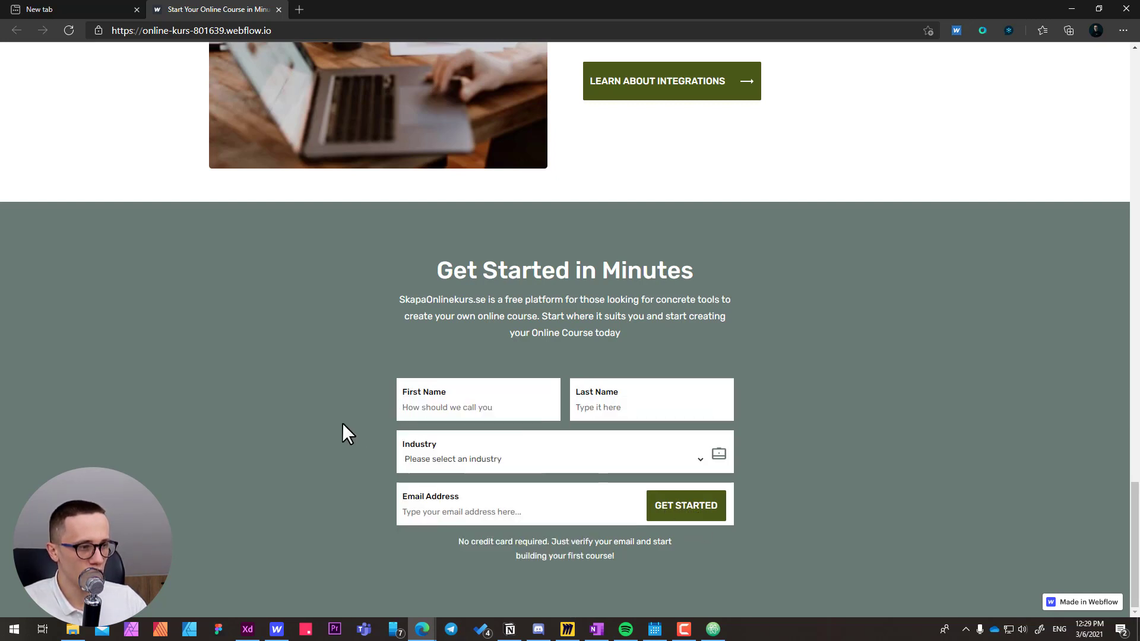
pyautogui.click(455, 408)
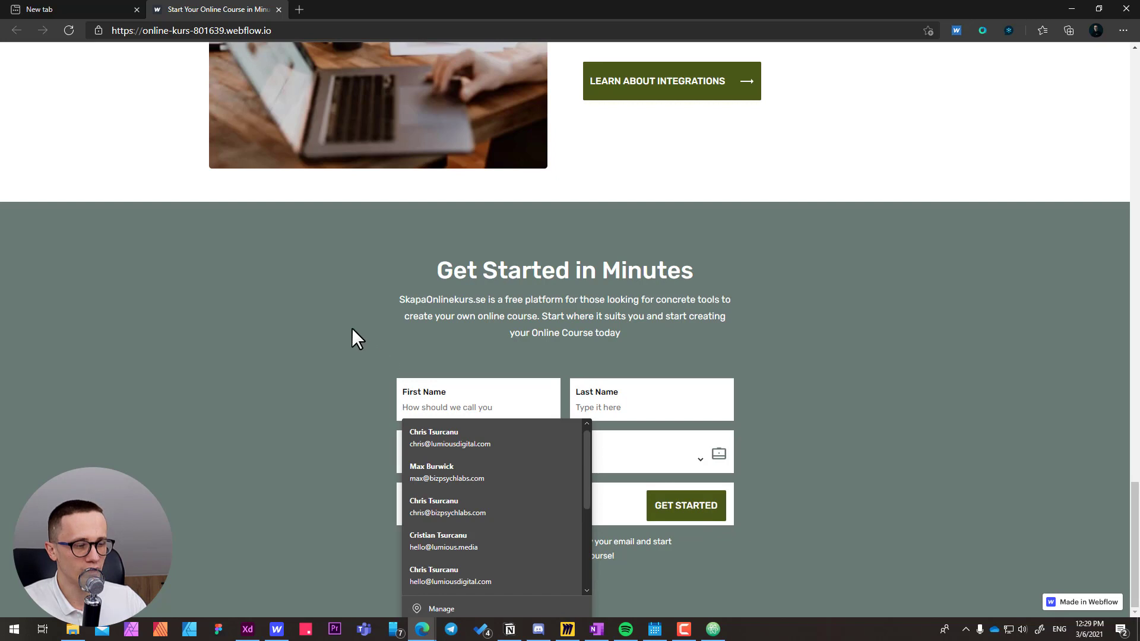
pyautogui.click(327, 380)
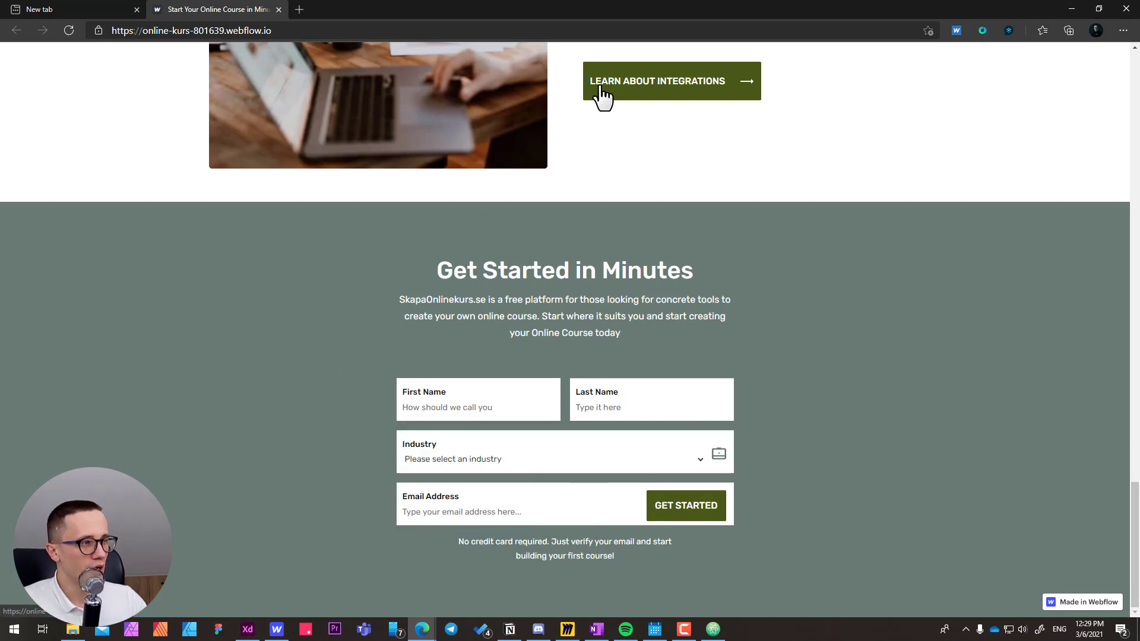
# Inspect the live page with the browser's developer tools and bring up the Lighthouse audit tool.
pyautogui.scroll(2, 601, 92)
pyautogui.rightClick(216, 455)
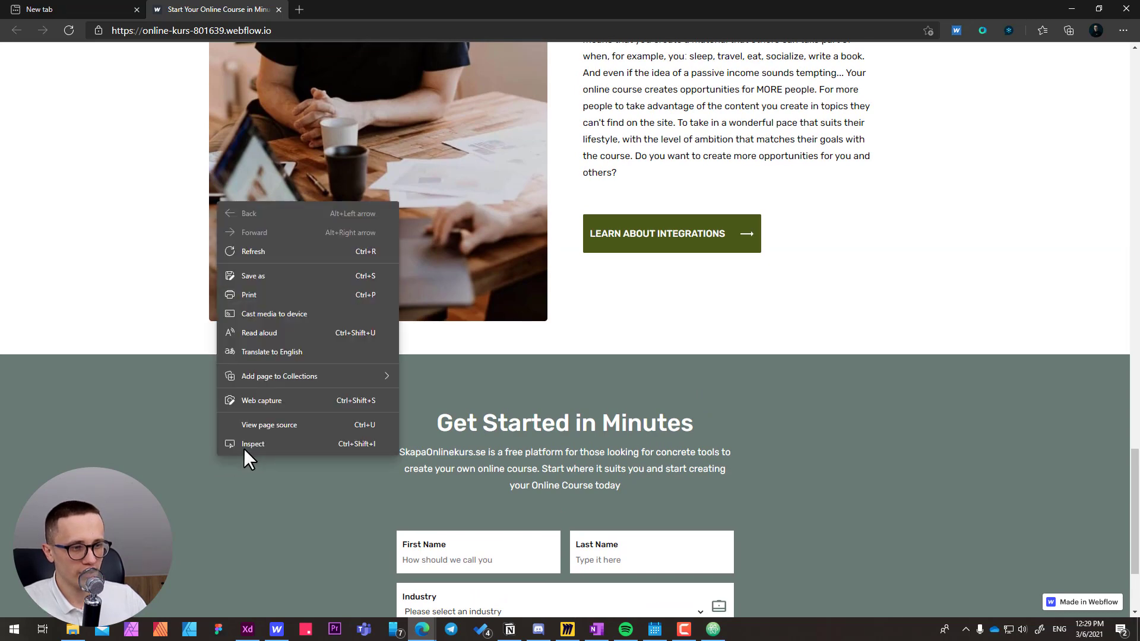
pyautogui.click(249, 446)
pyautogui.click(1046, 54)
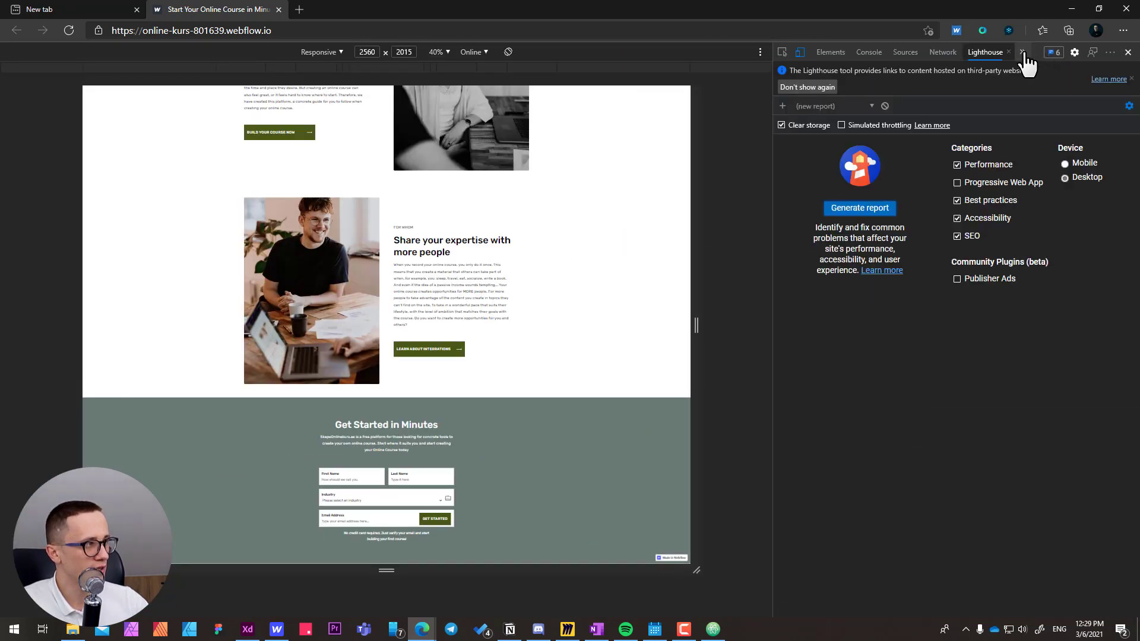
pyautogui.click(1110, 52)
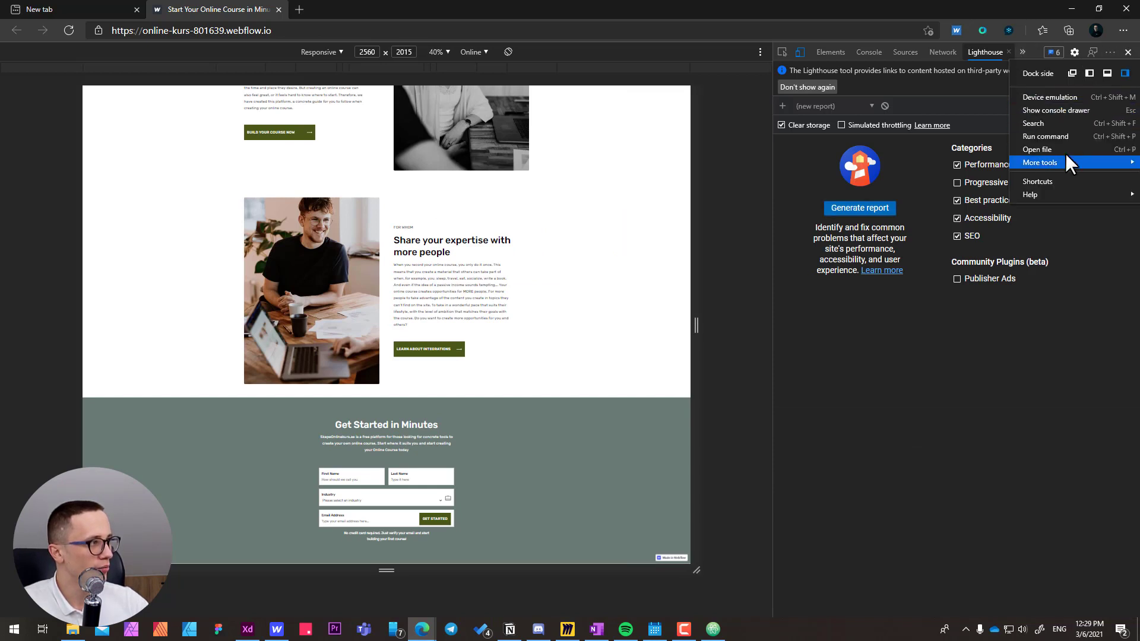
pyautogui.moveTo(1066, 158)
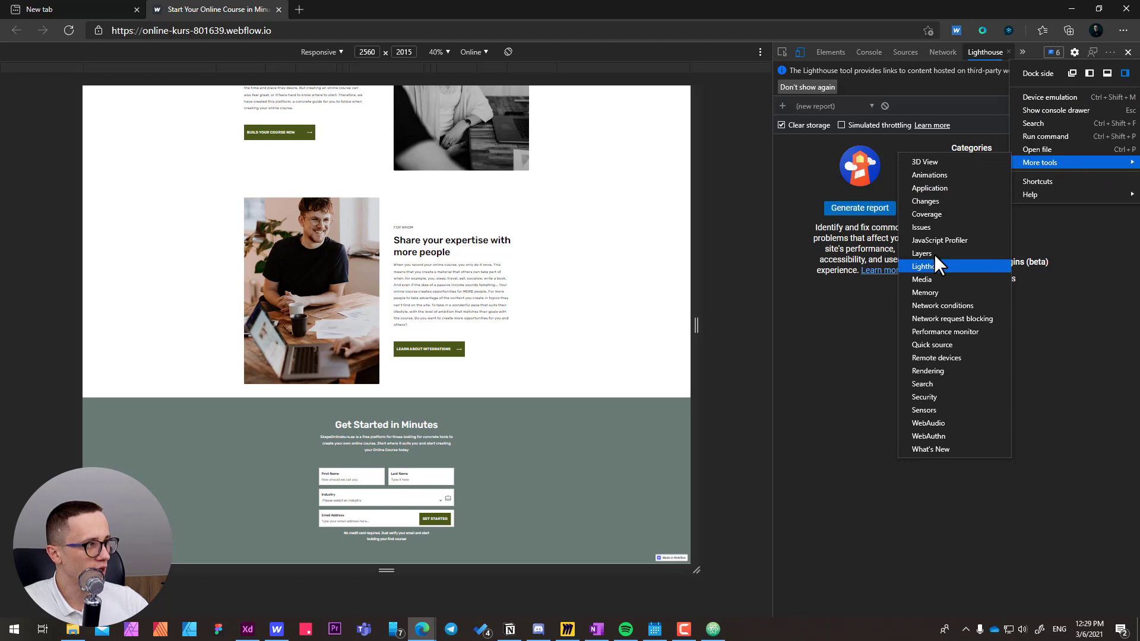
pyautogui.click(988, 56)
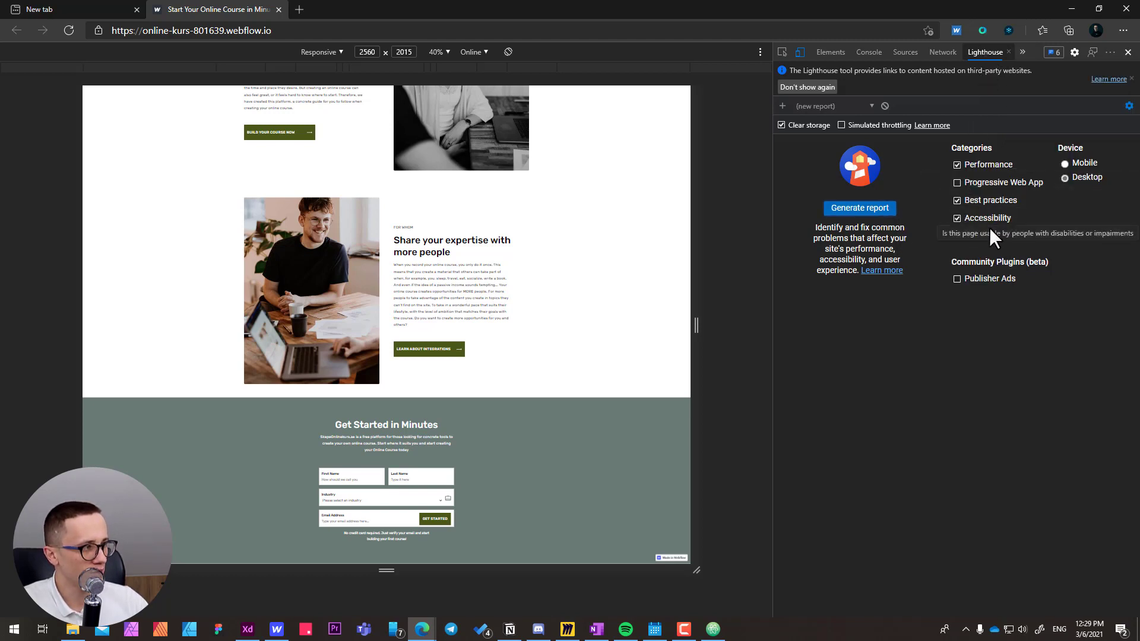
# Generate a desktop Lighthouse report for Performance, Best practices, Accessibility and SEO, and review its diagnostics and audit sections.
pyautogui.click(866, 212)
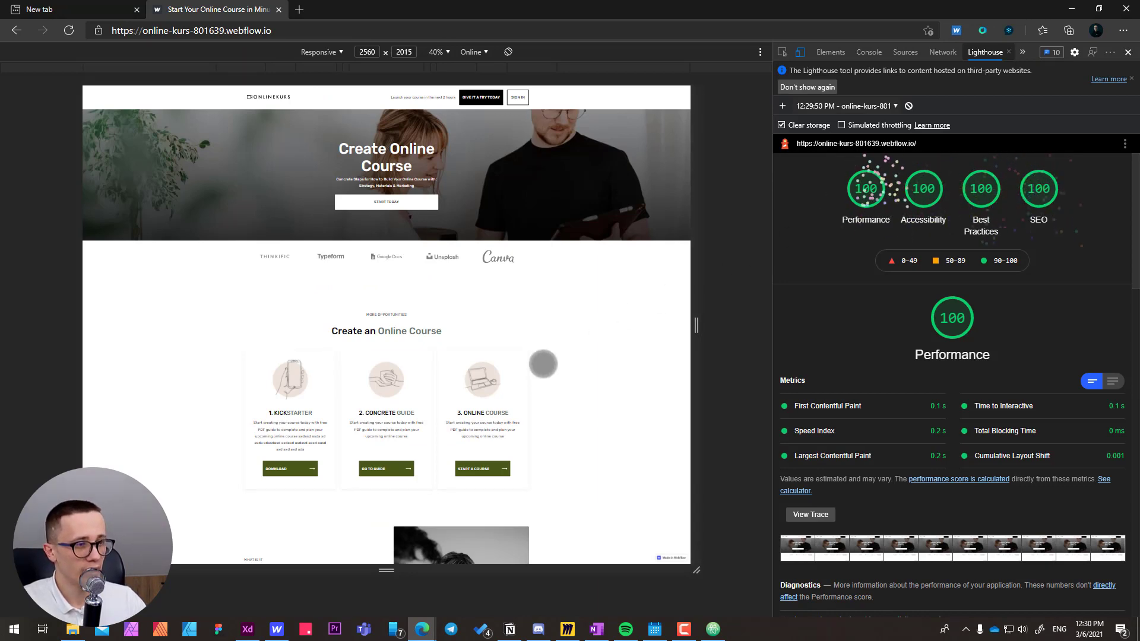
pyautogui.scroll(-20, 543, 364)
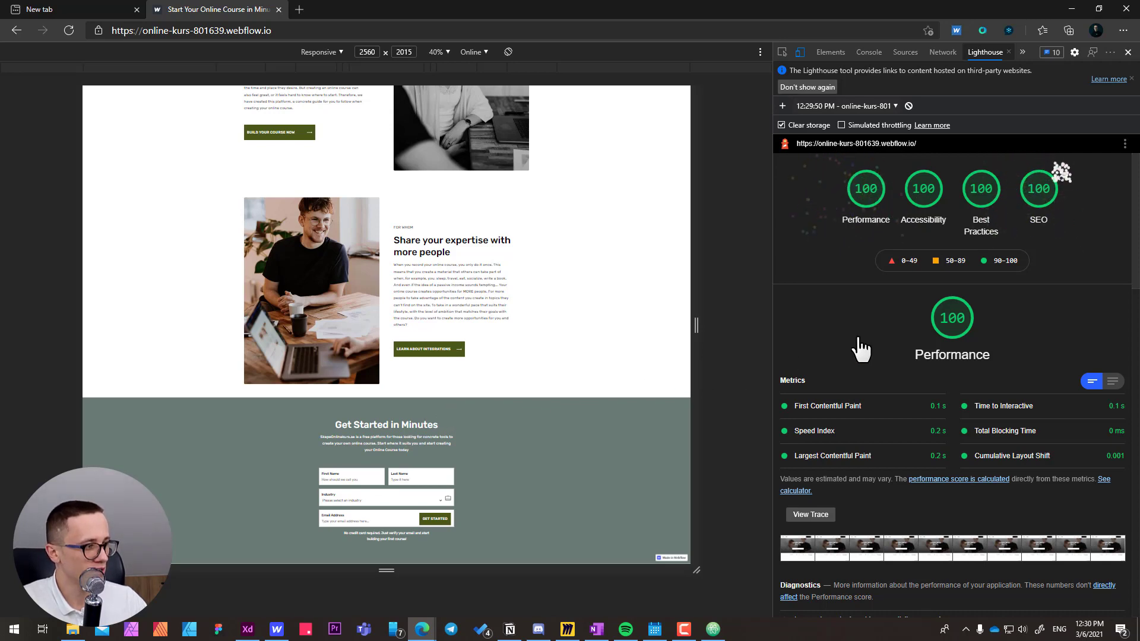
pyautogui.scroll(-3, 860, 342)
pyautogui.scroll(-3, 858, 337)
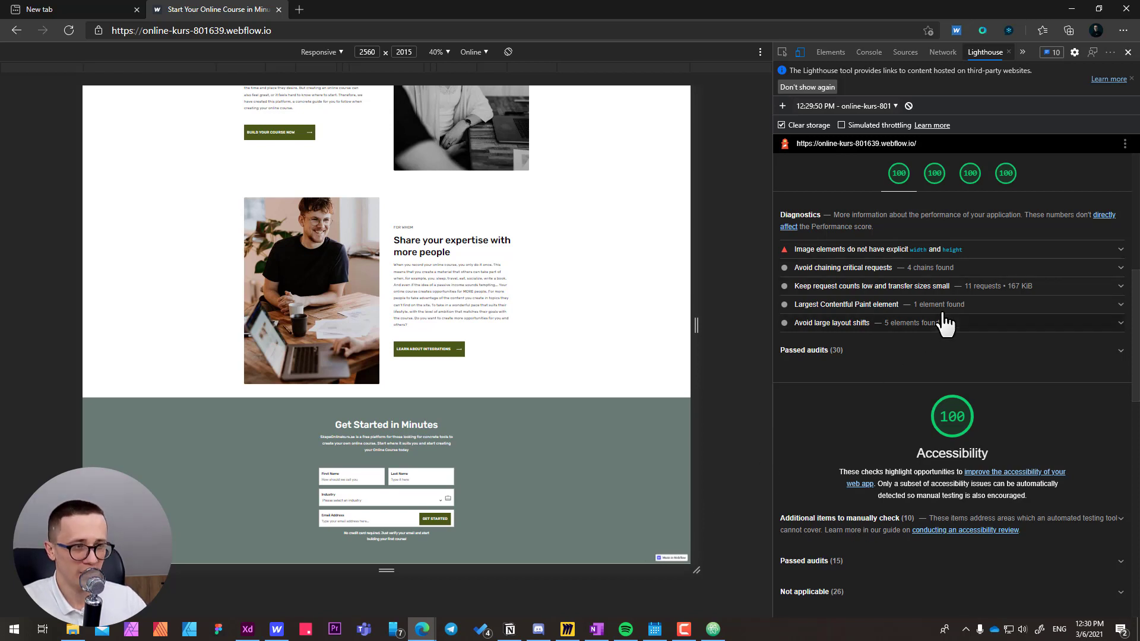
pyautogui.scroll(-1, 944, 324)
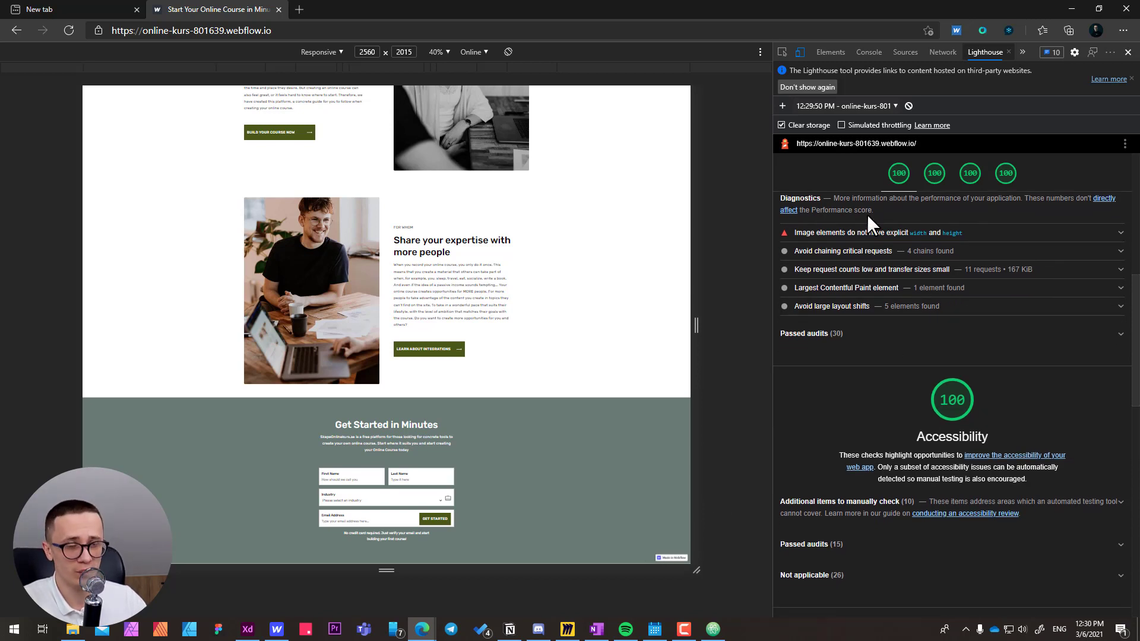
pyautogui.scroll(-4, 881, 333)
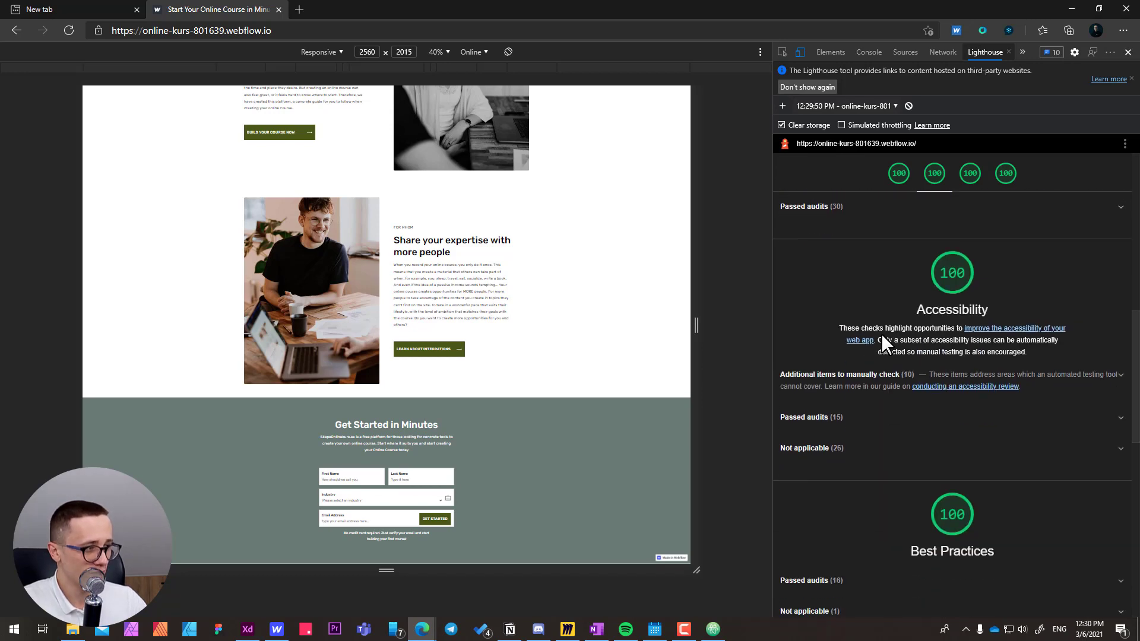